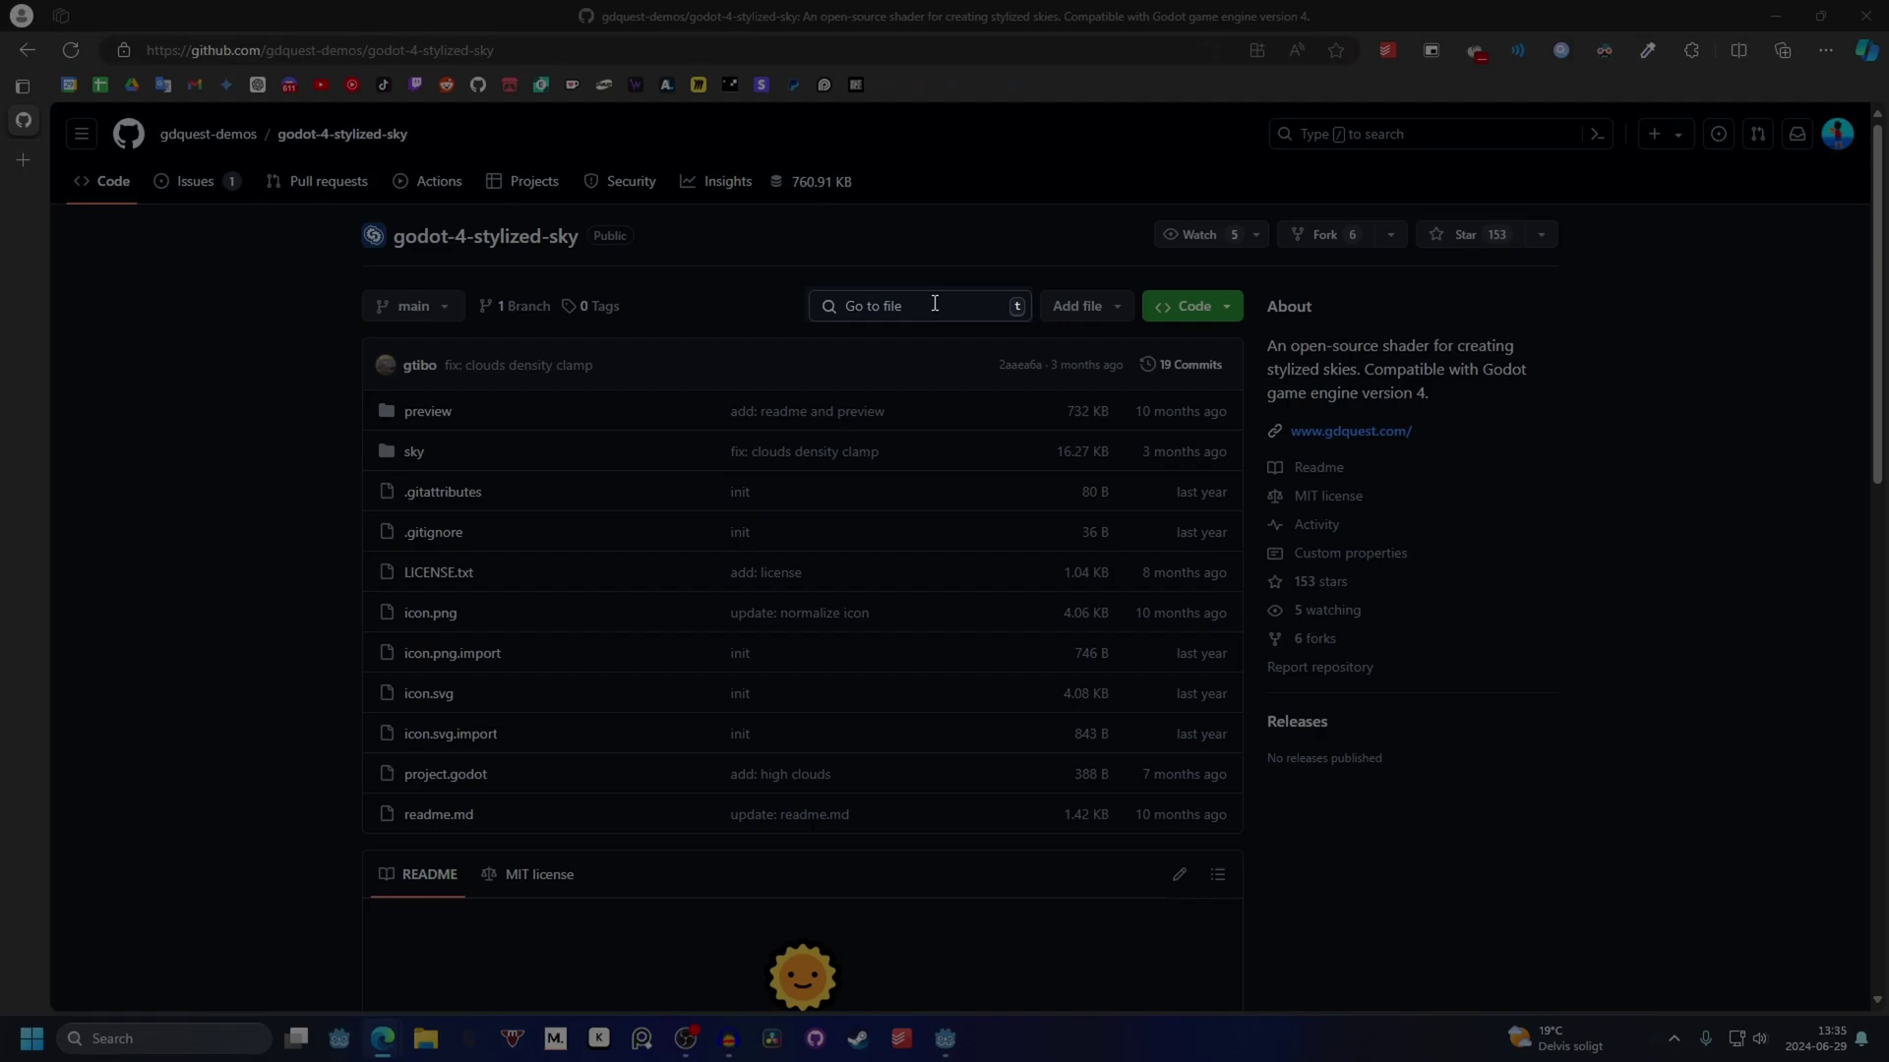
# Find the stylized_sky.gdshader file in the godot-4-stylized-sky repository and copy its full code.
pyautogui.click(935, 305)
pyautogui.write('gdshader')
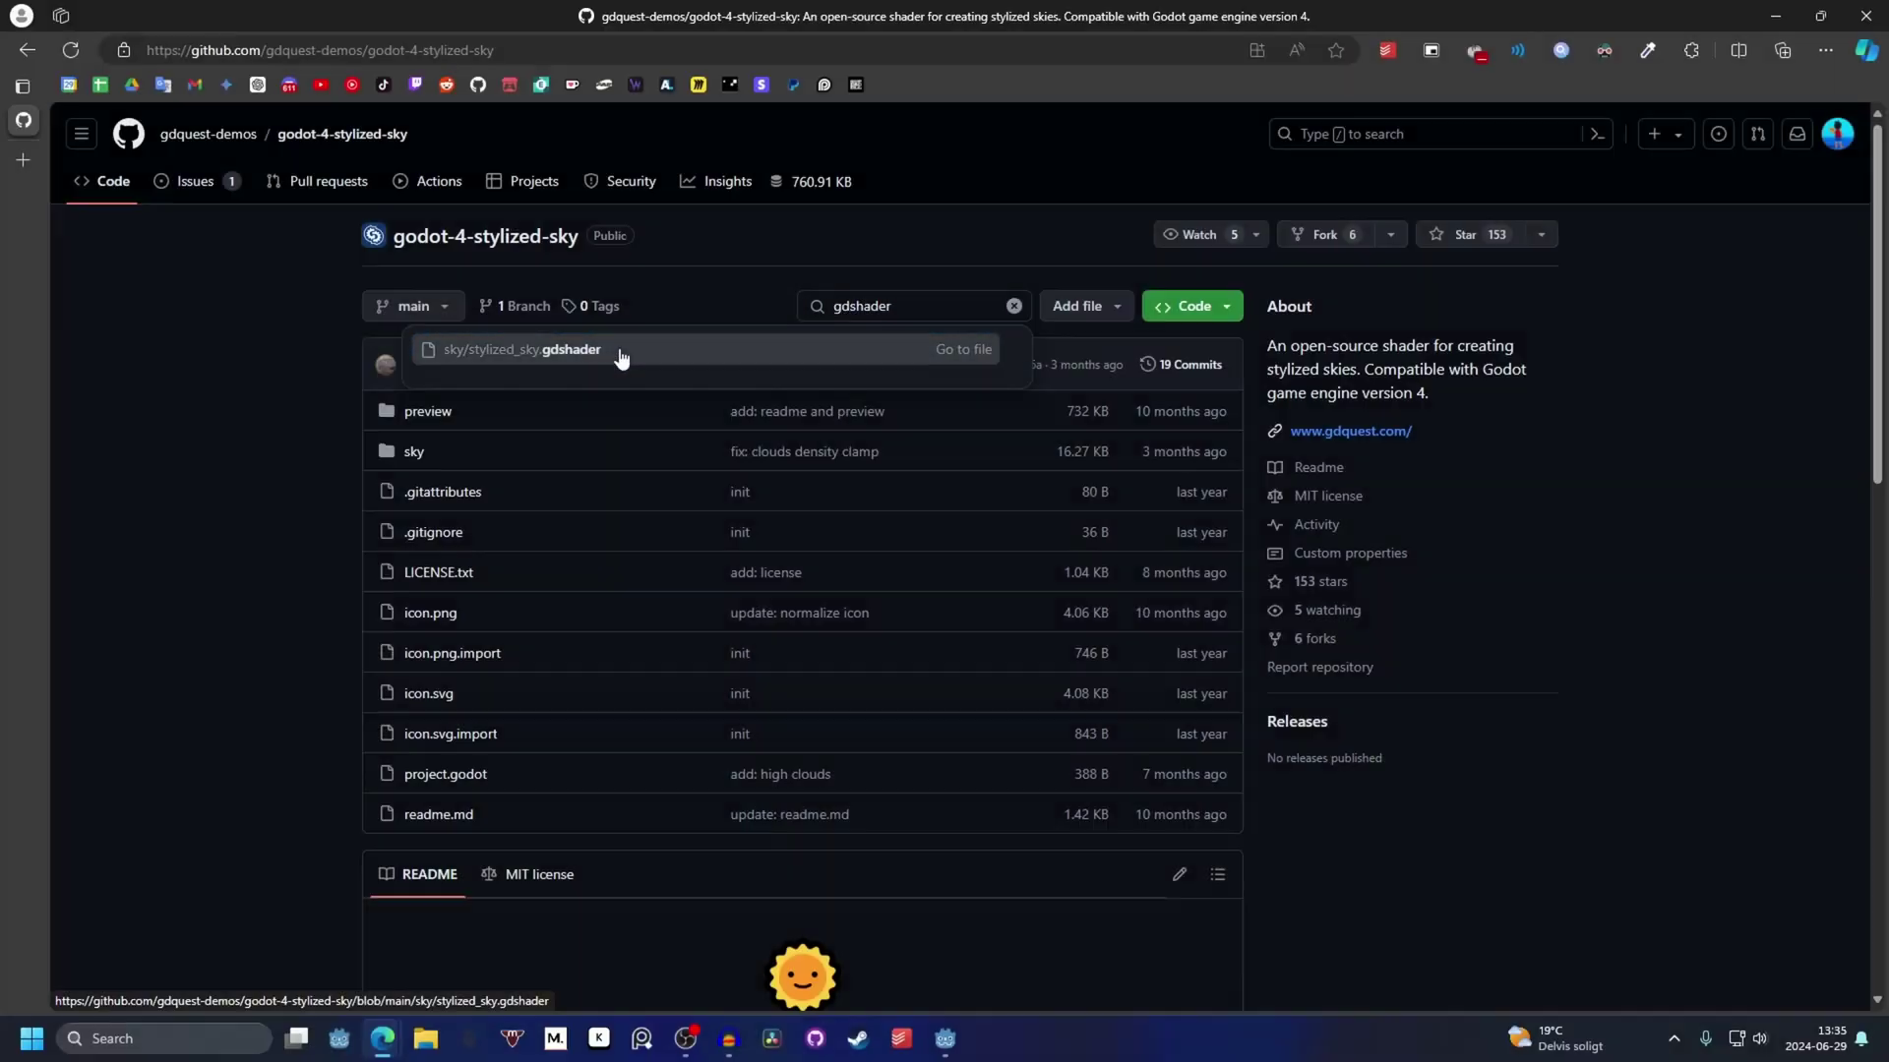
pyautogui.click(620, 352)
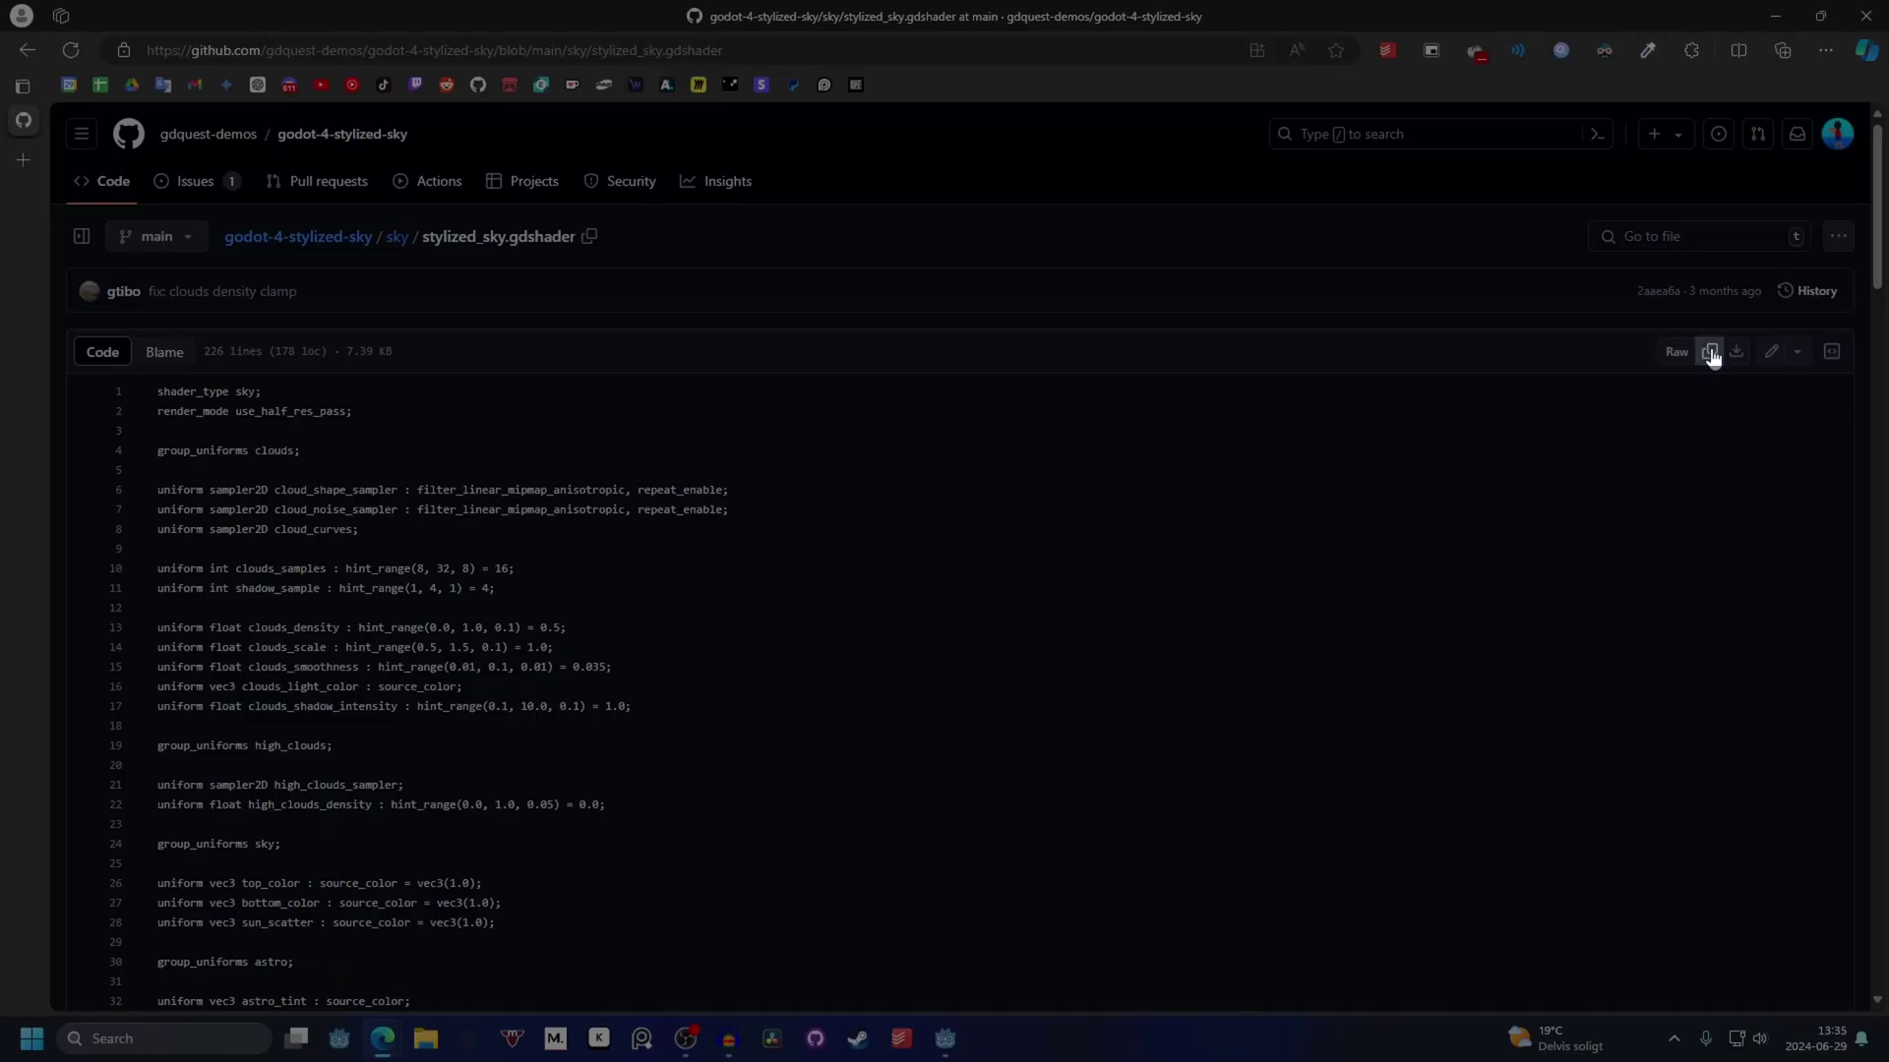
pyautogui.click(1712, 357)
pyautogui.scroll(-5, 467, 599)
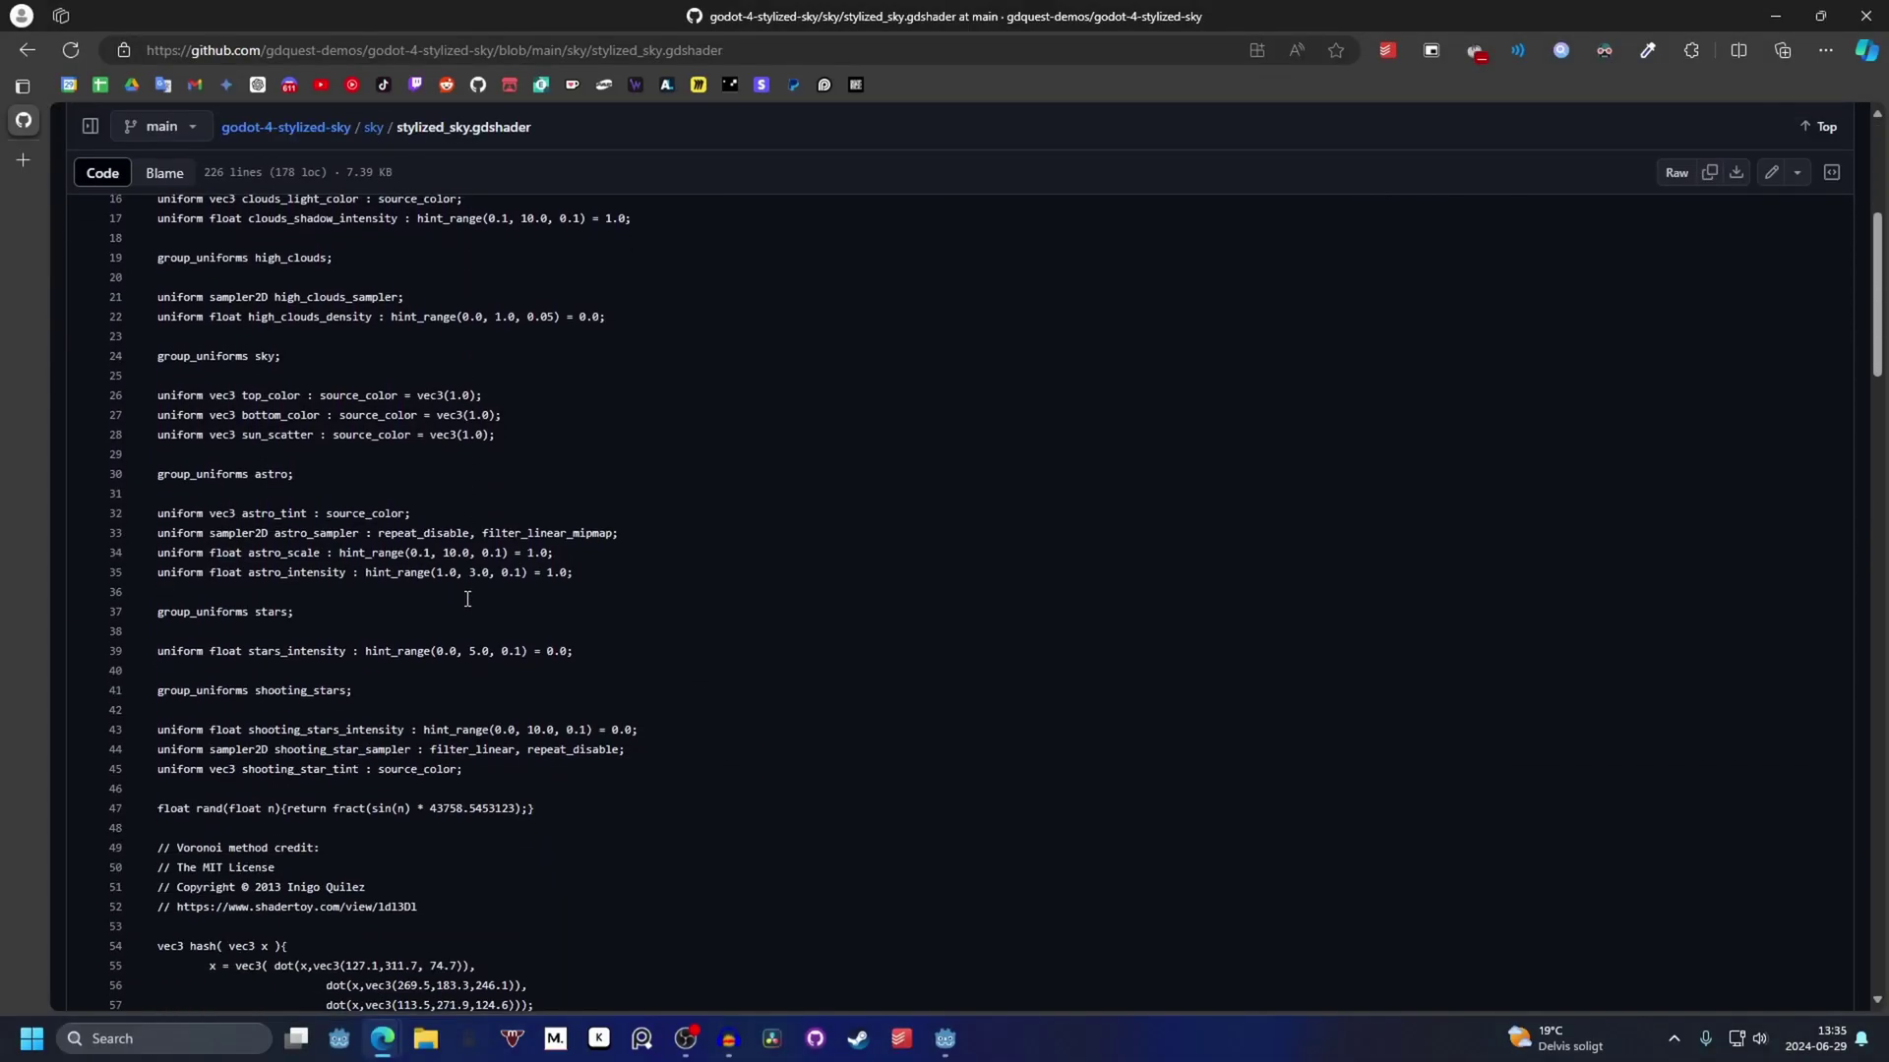
pyautogui.scroll(5, 467, 600)
# Switch to the Godot project and create a 3D scene root node.
pyautogui.moveTo(959, 1051)
pyautogui.click(960, 953)
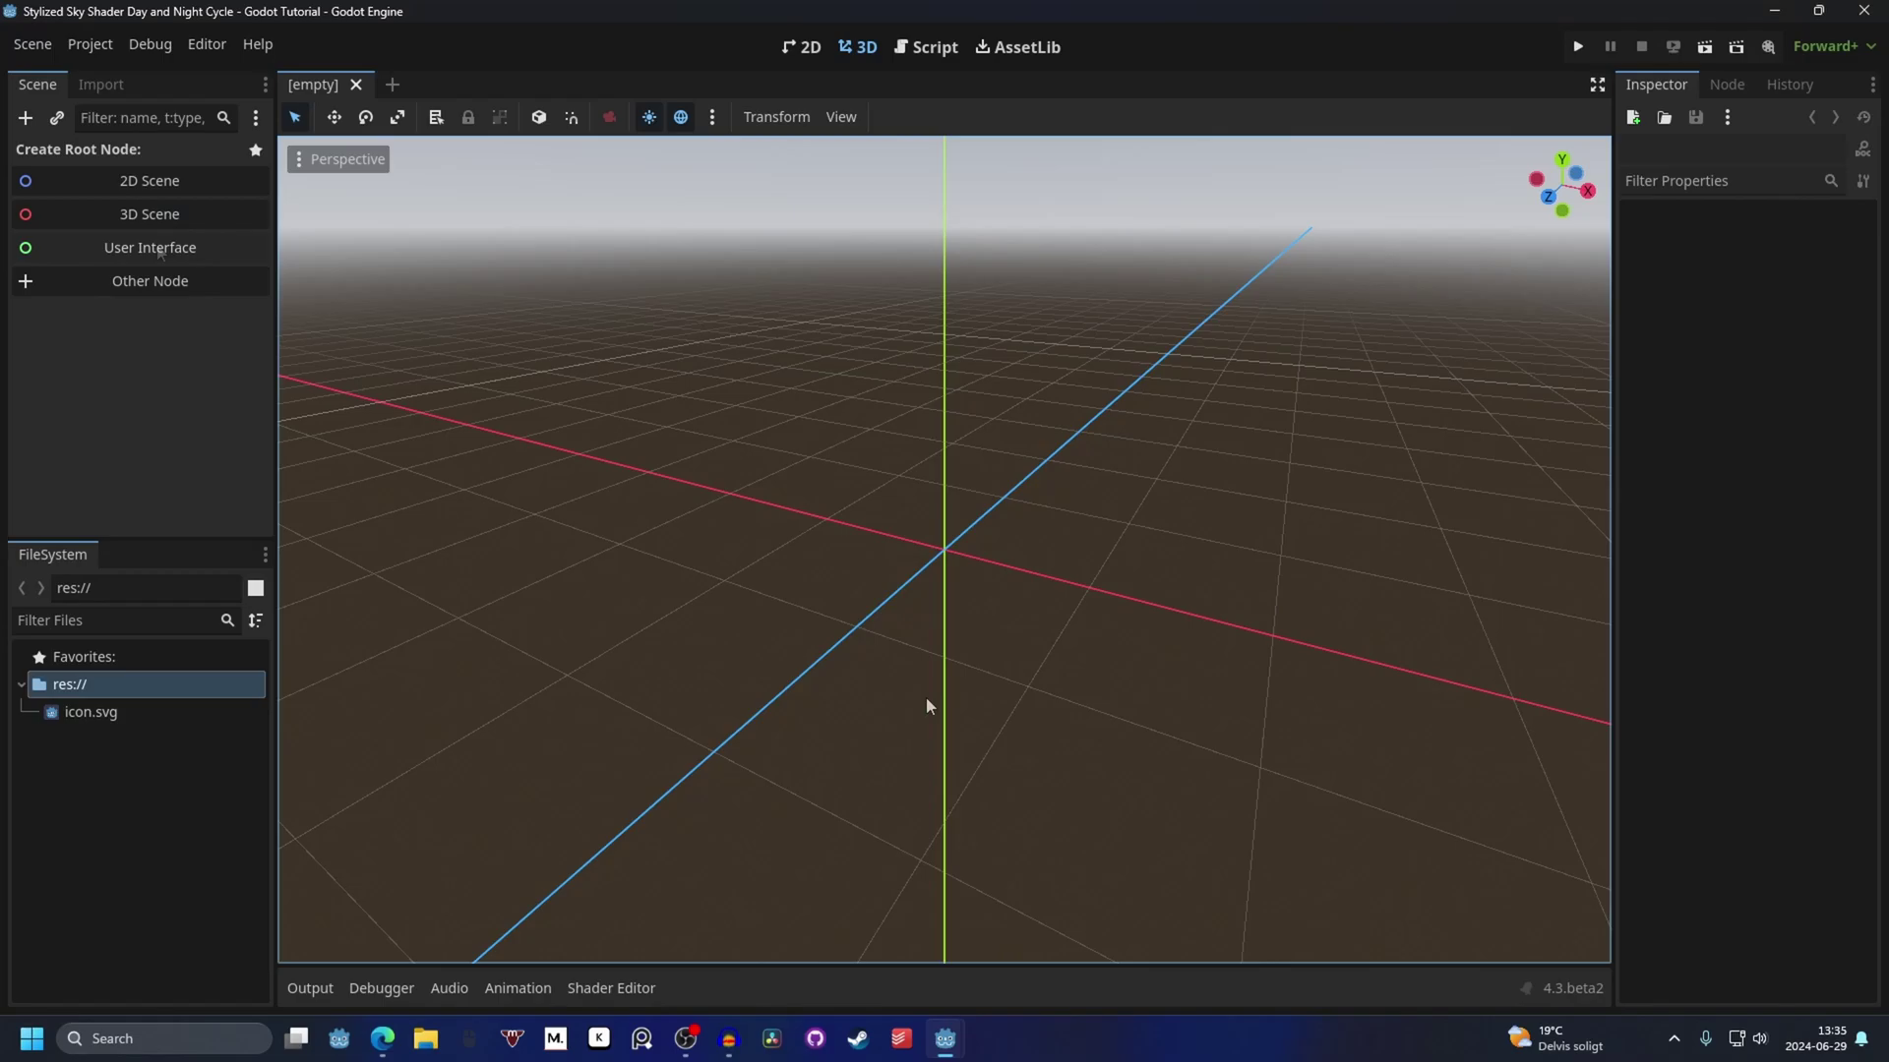
pyautogui.click(159, 218)
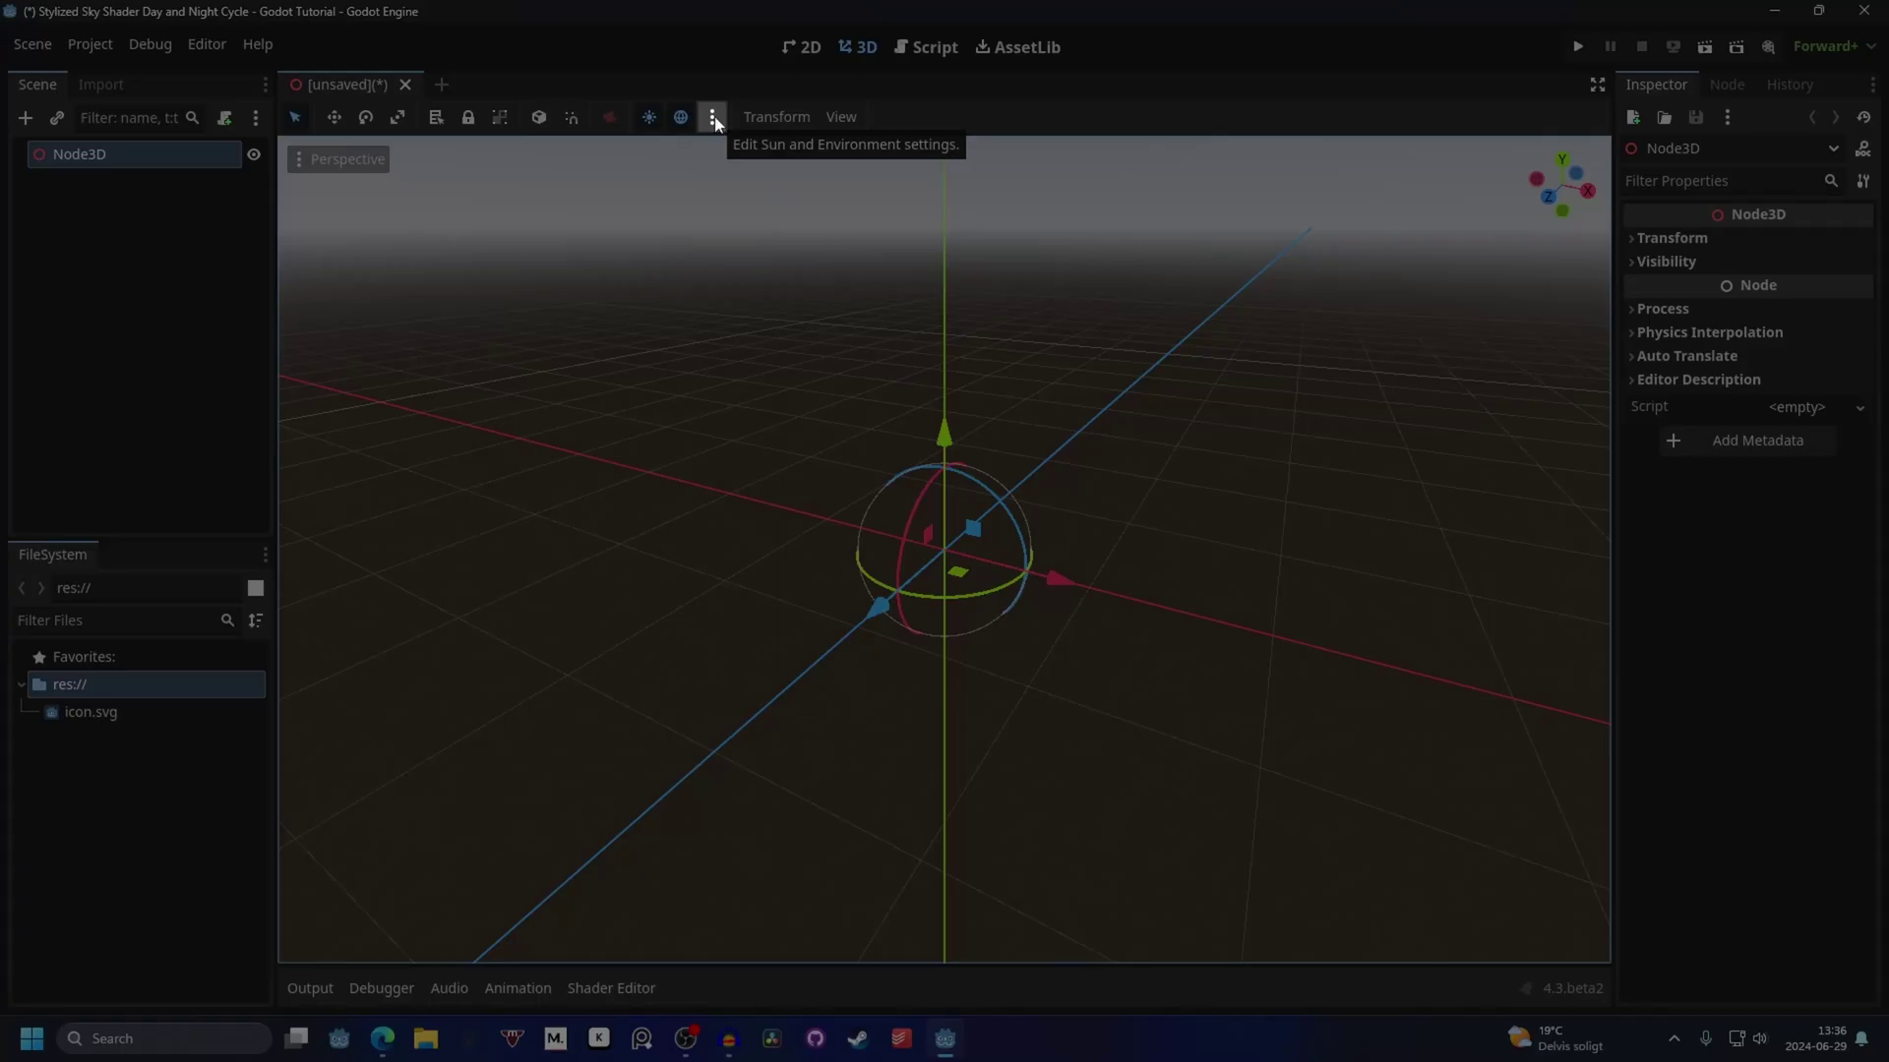
# Add the preview sun and the preview environment to the scene as nodes.
pyautogui.click(715, 116)
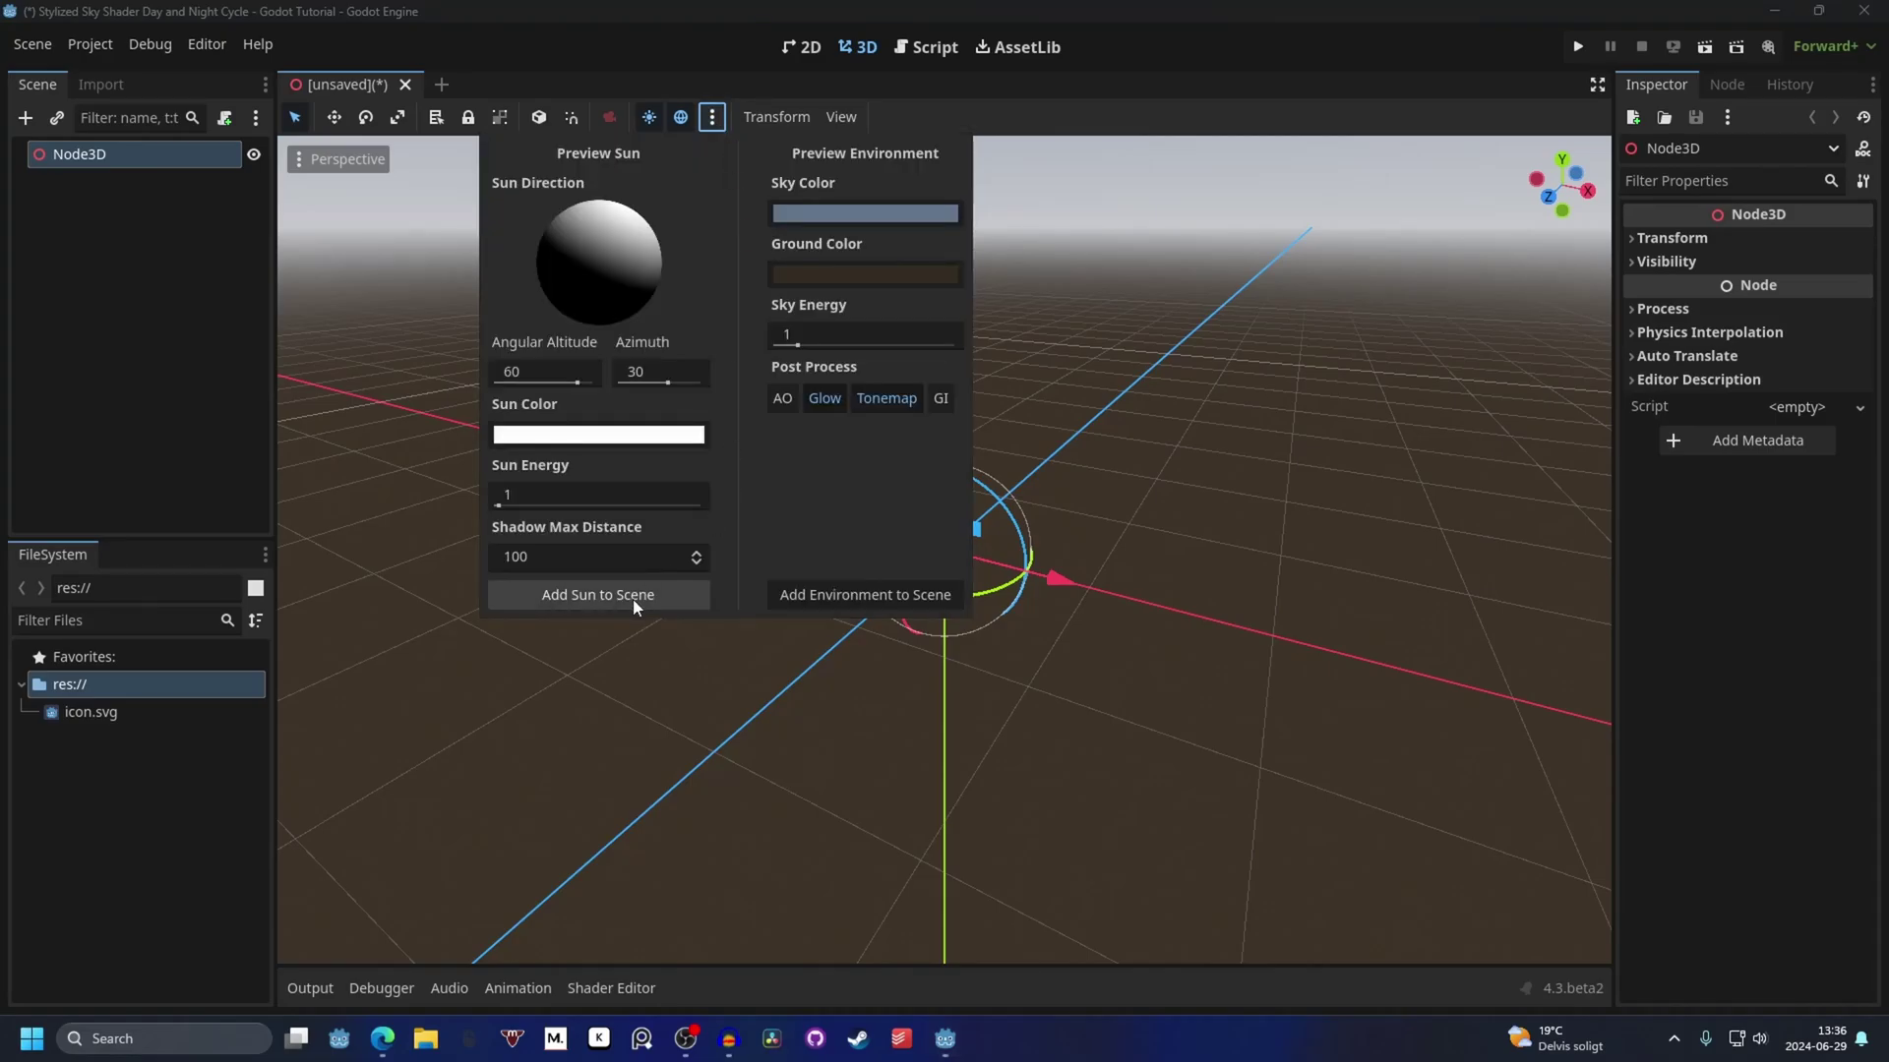
pyautogui.click(599, 599)
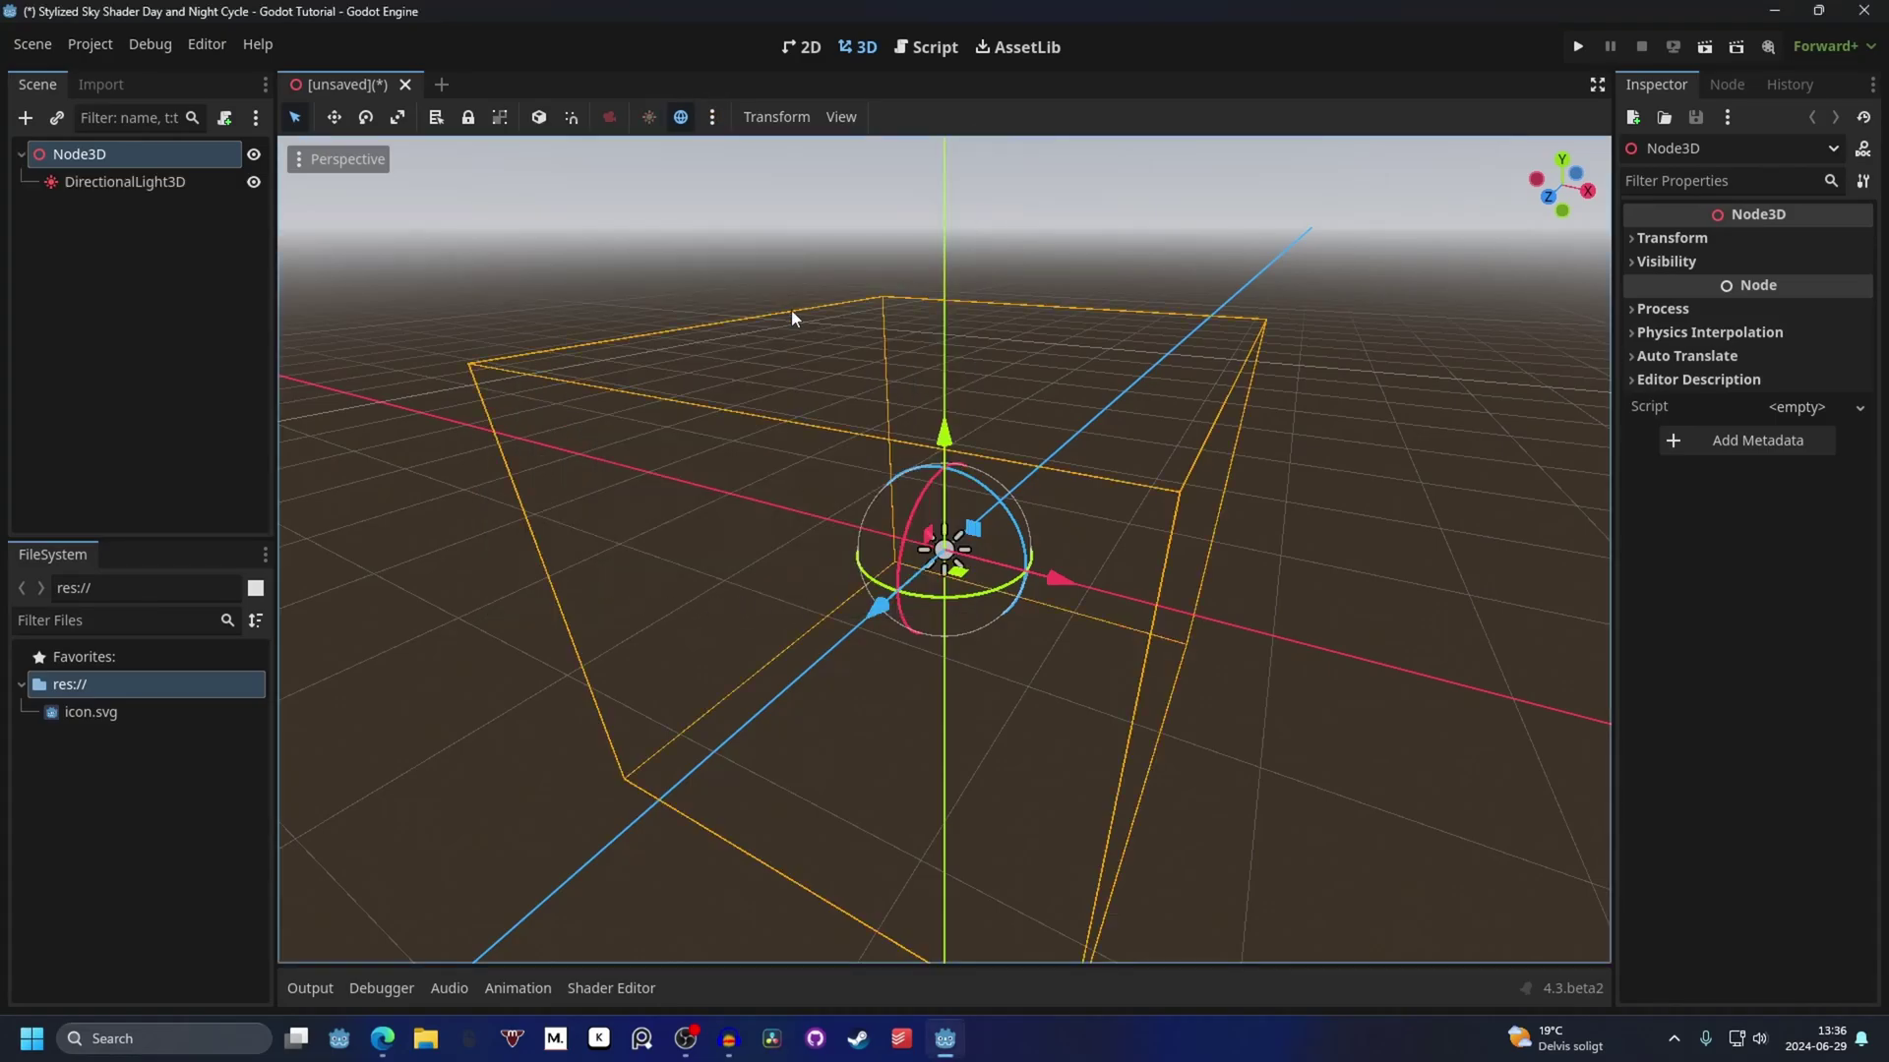
pyautogui.click(715, 116)
pyautogui.click(905, 468)
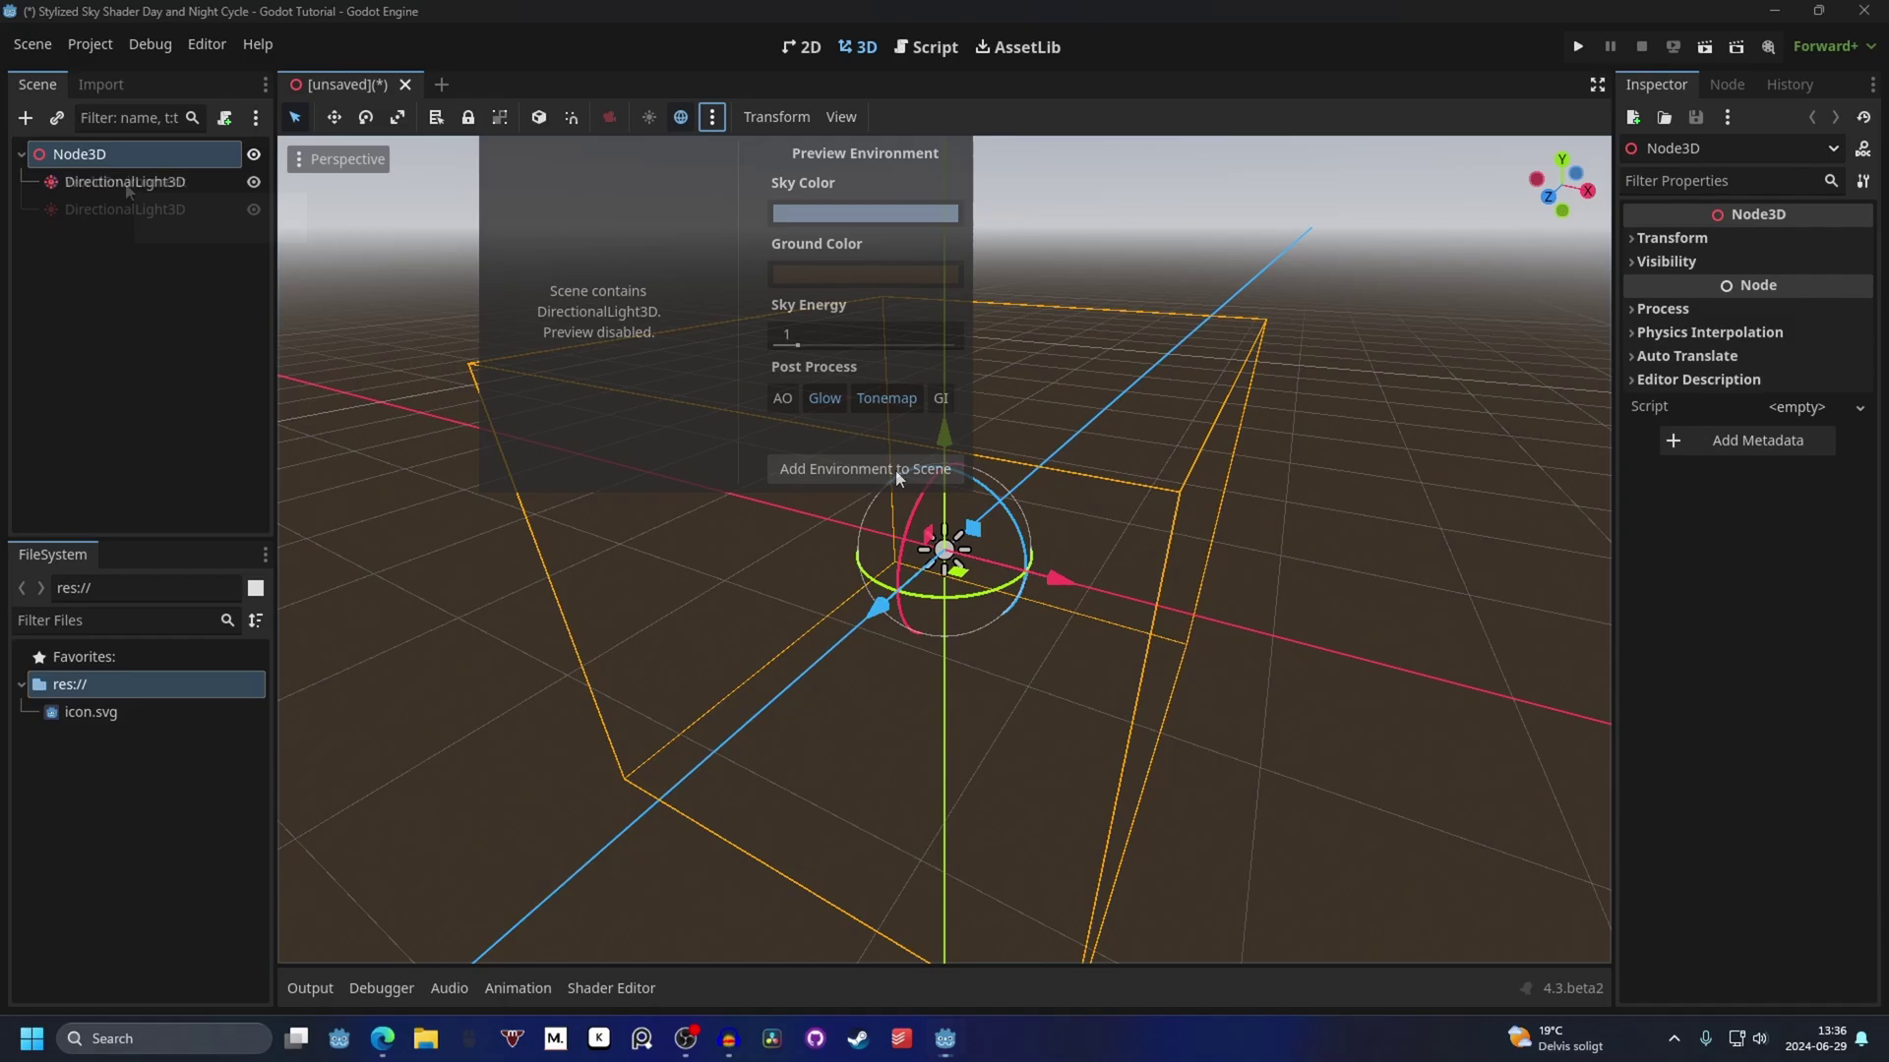
# Replace the procedural sky material in the WorldEnvironment's sky with a new ShaderMaterial.
pyautogui.click(125, 181)
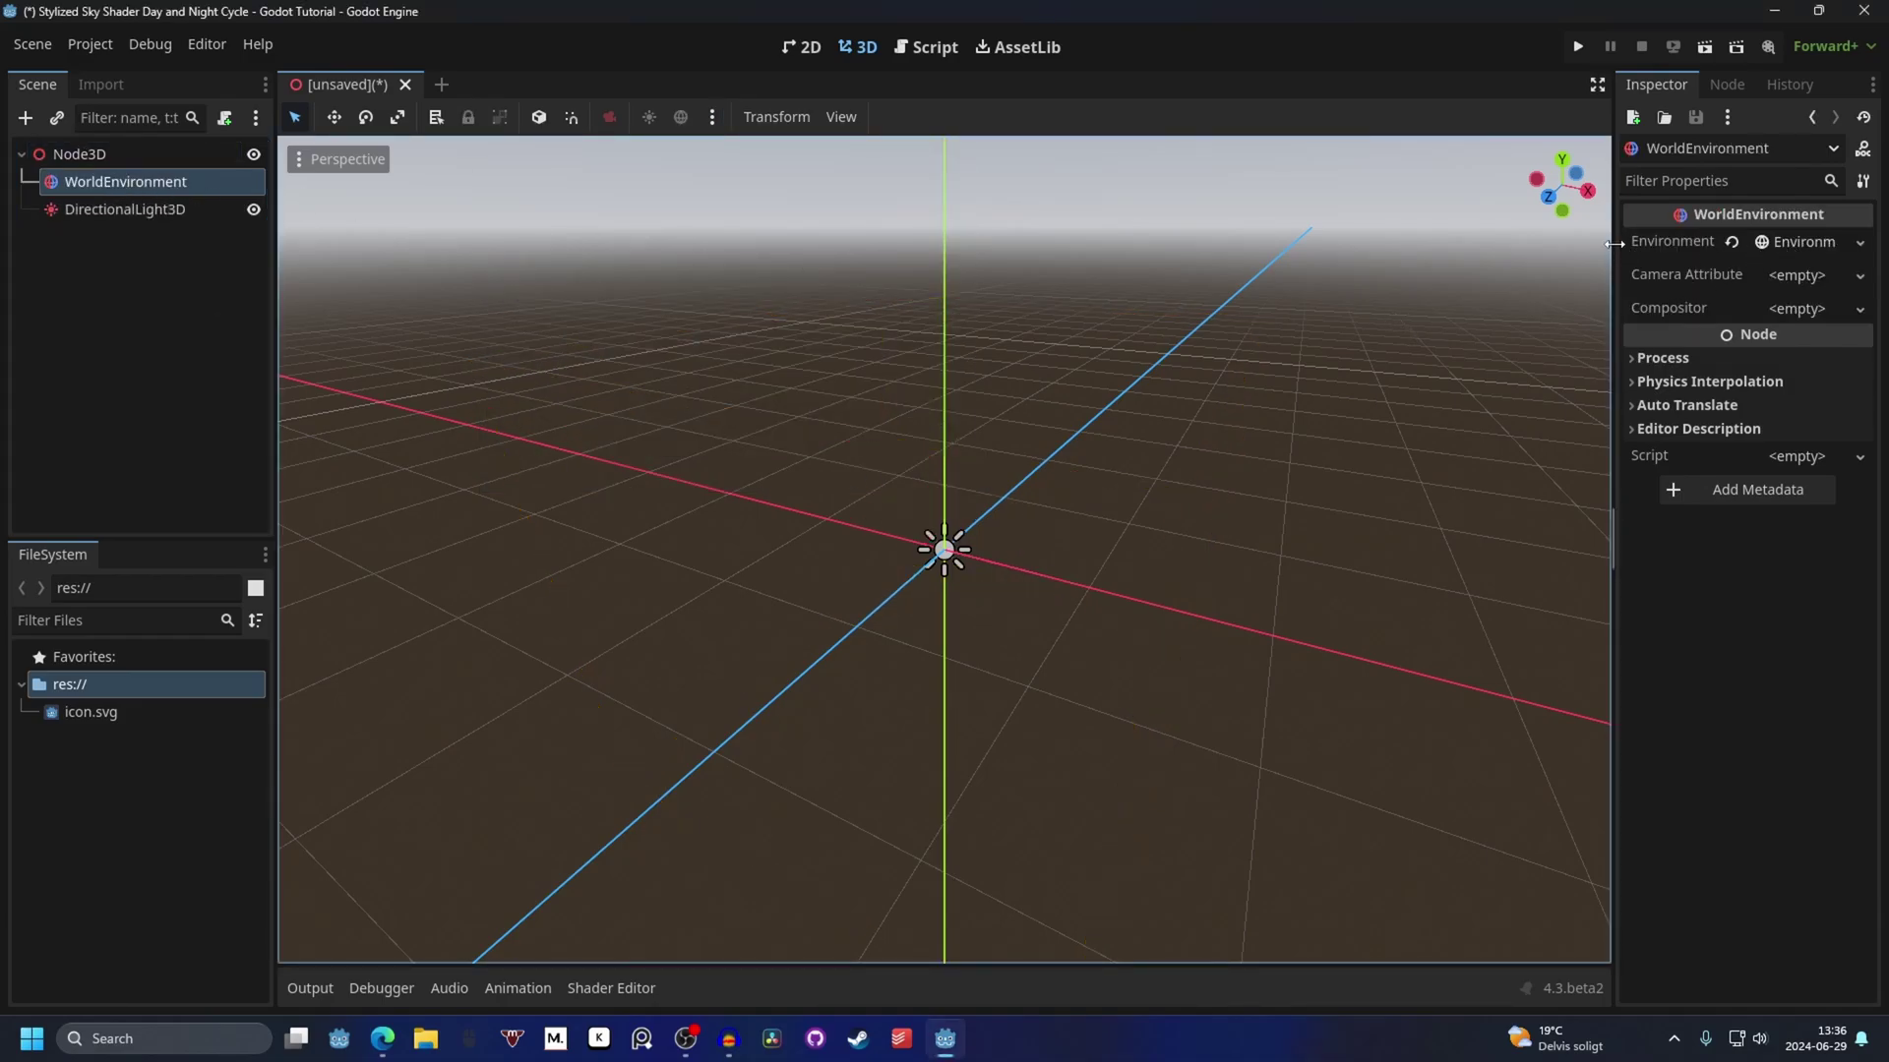
pyautogui.moveTo(1614, 244); pyautogui.dragTo(1316, 258)
pyautogui.click(1750, 245)
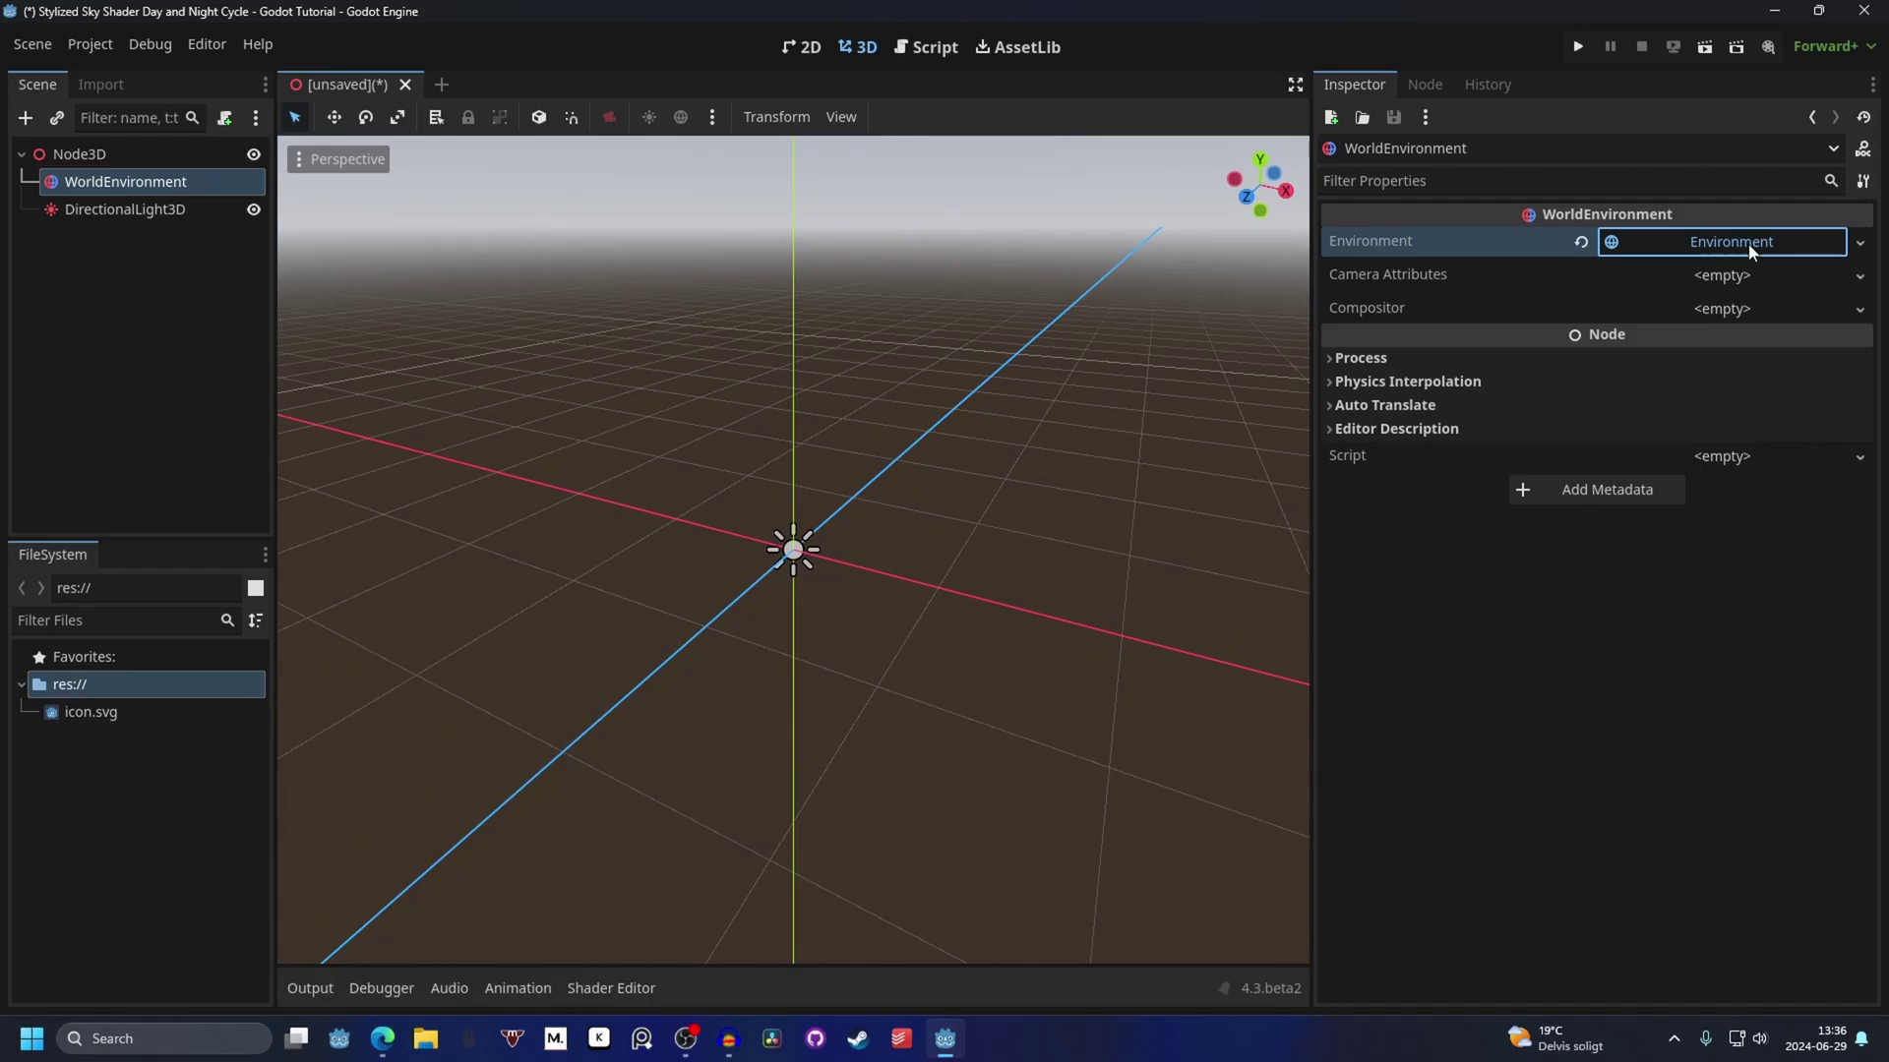
pyautogui.click(1377, 295)
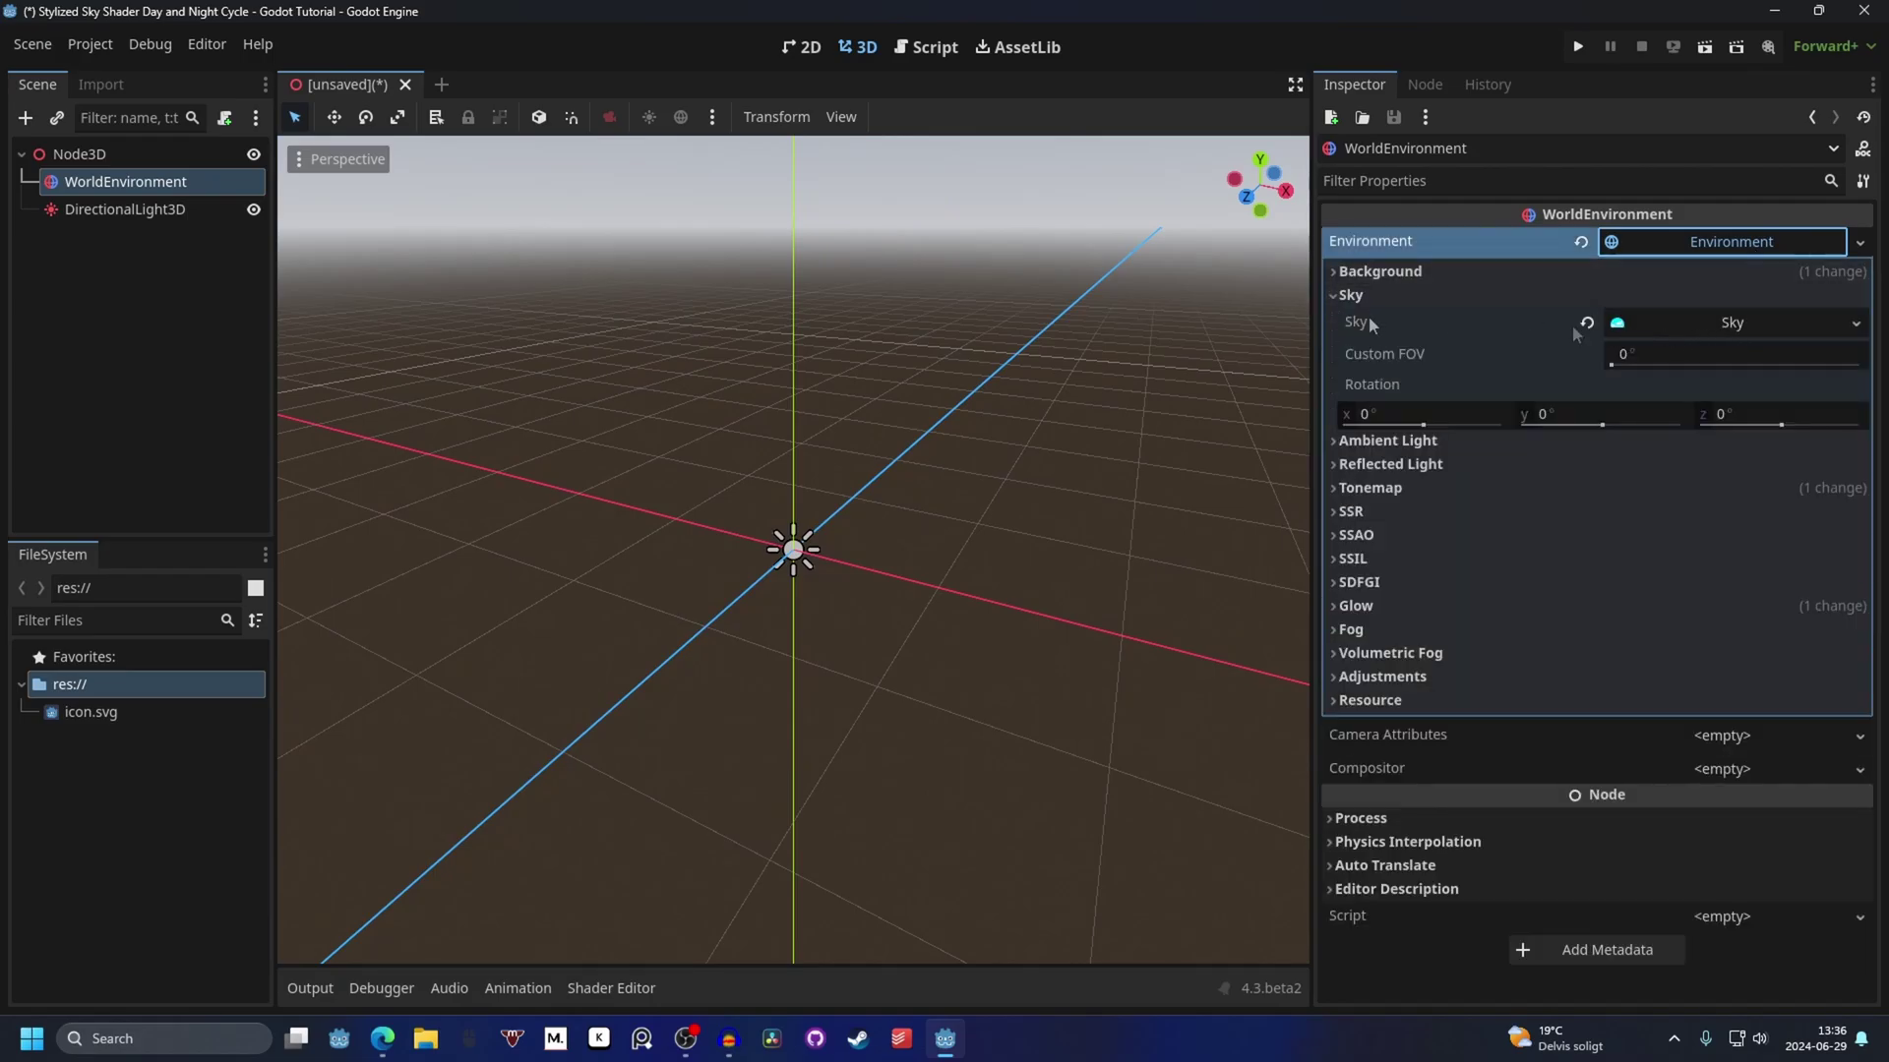
pyautogui.click(1737, 325)
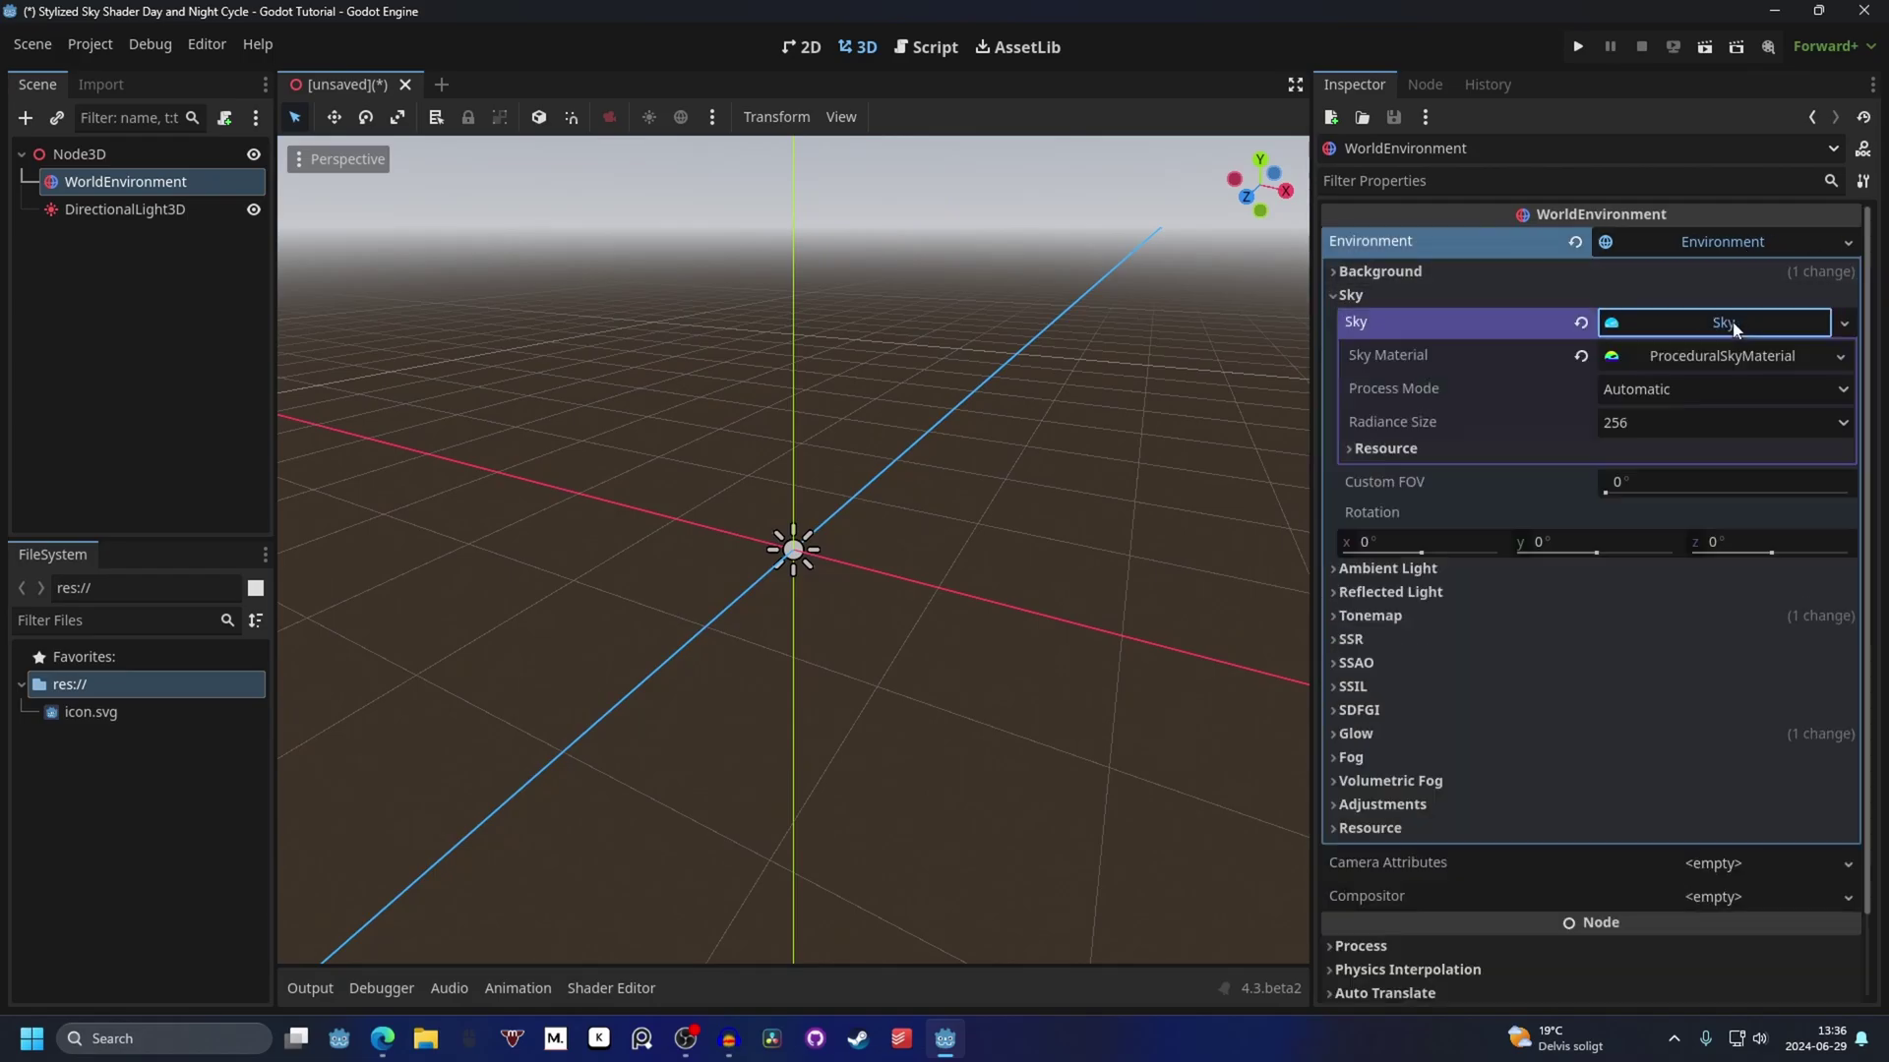
pyautogui.click(1581, 357)
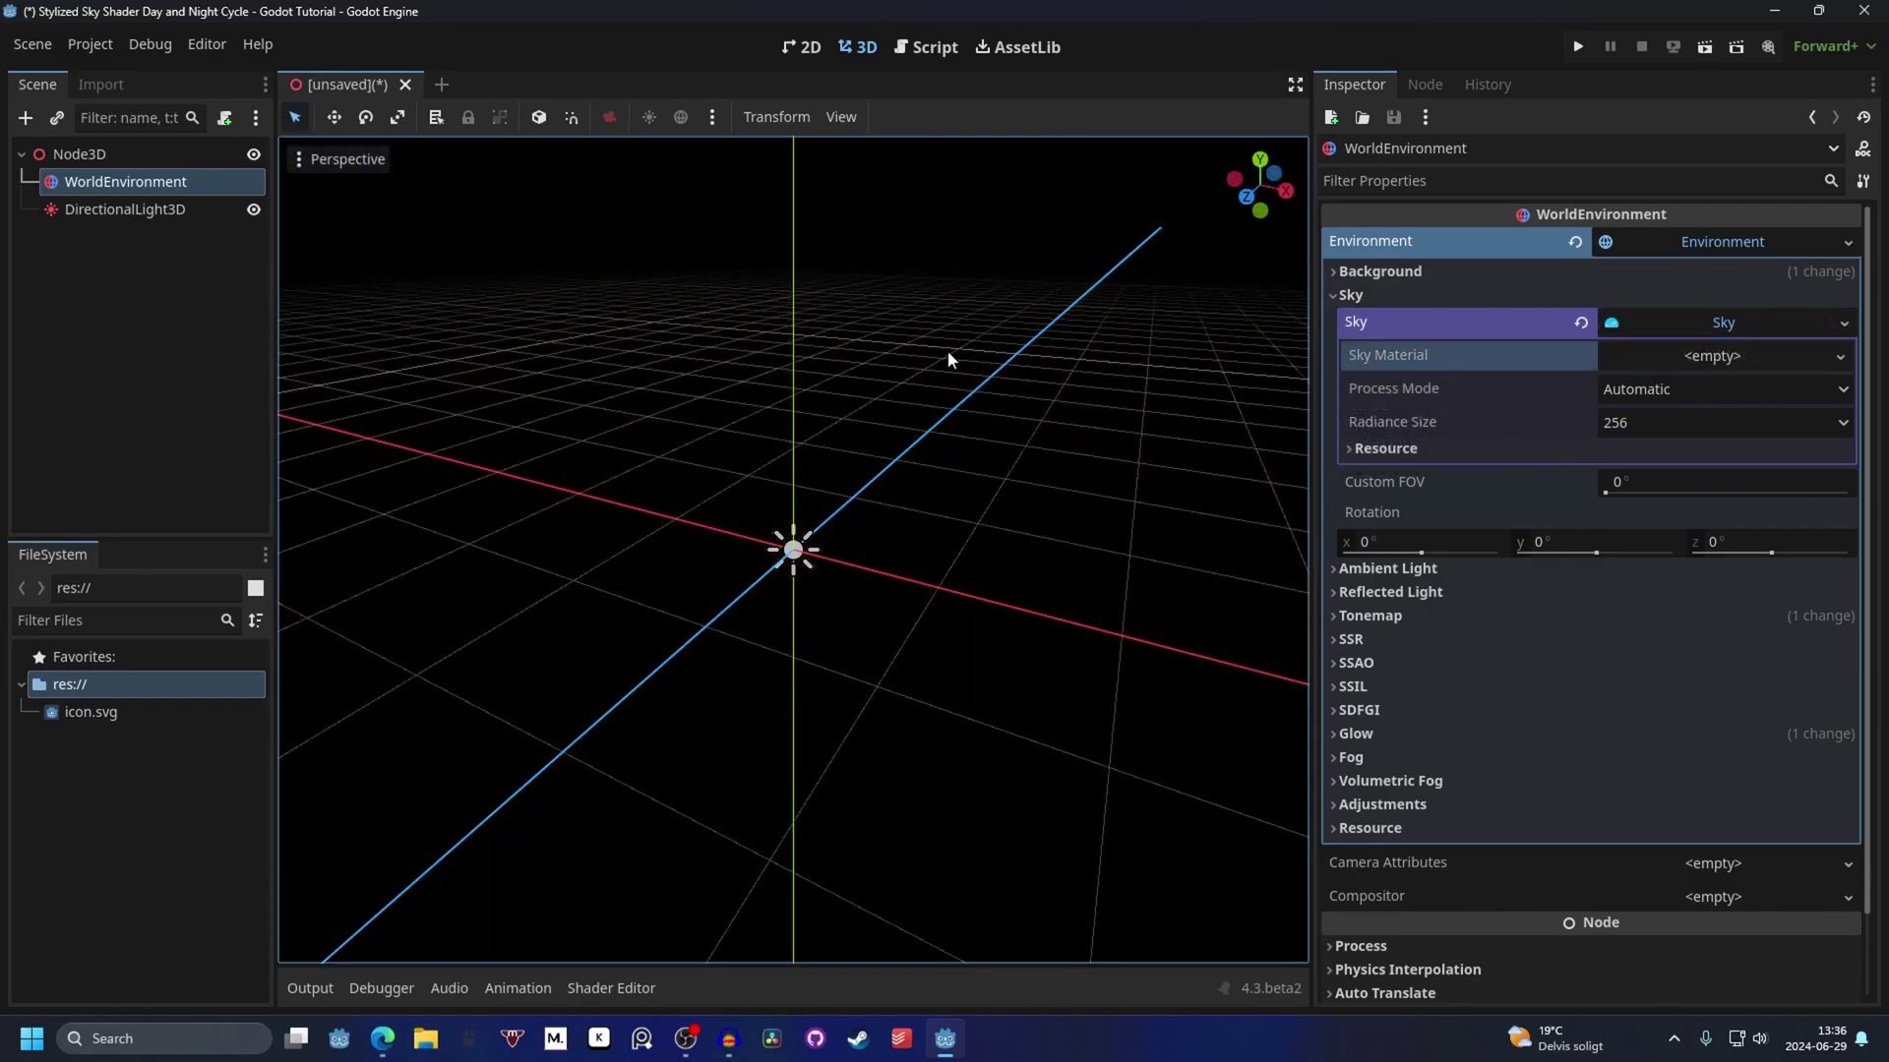
pyautogui.click(1726, 360)
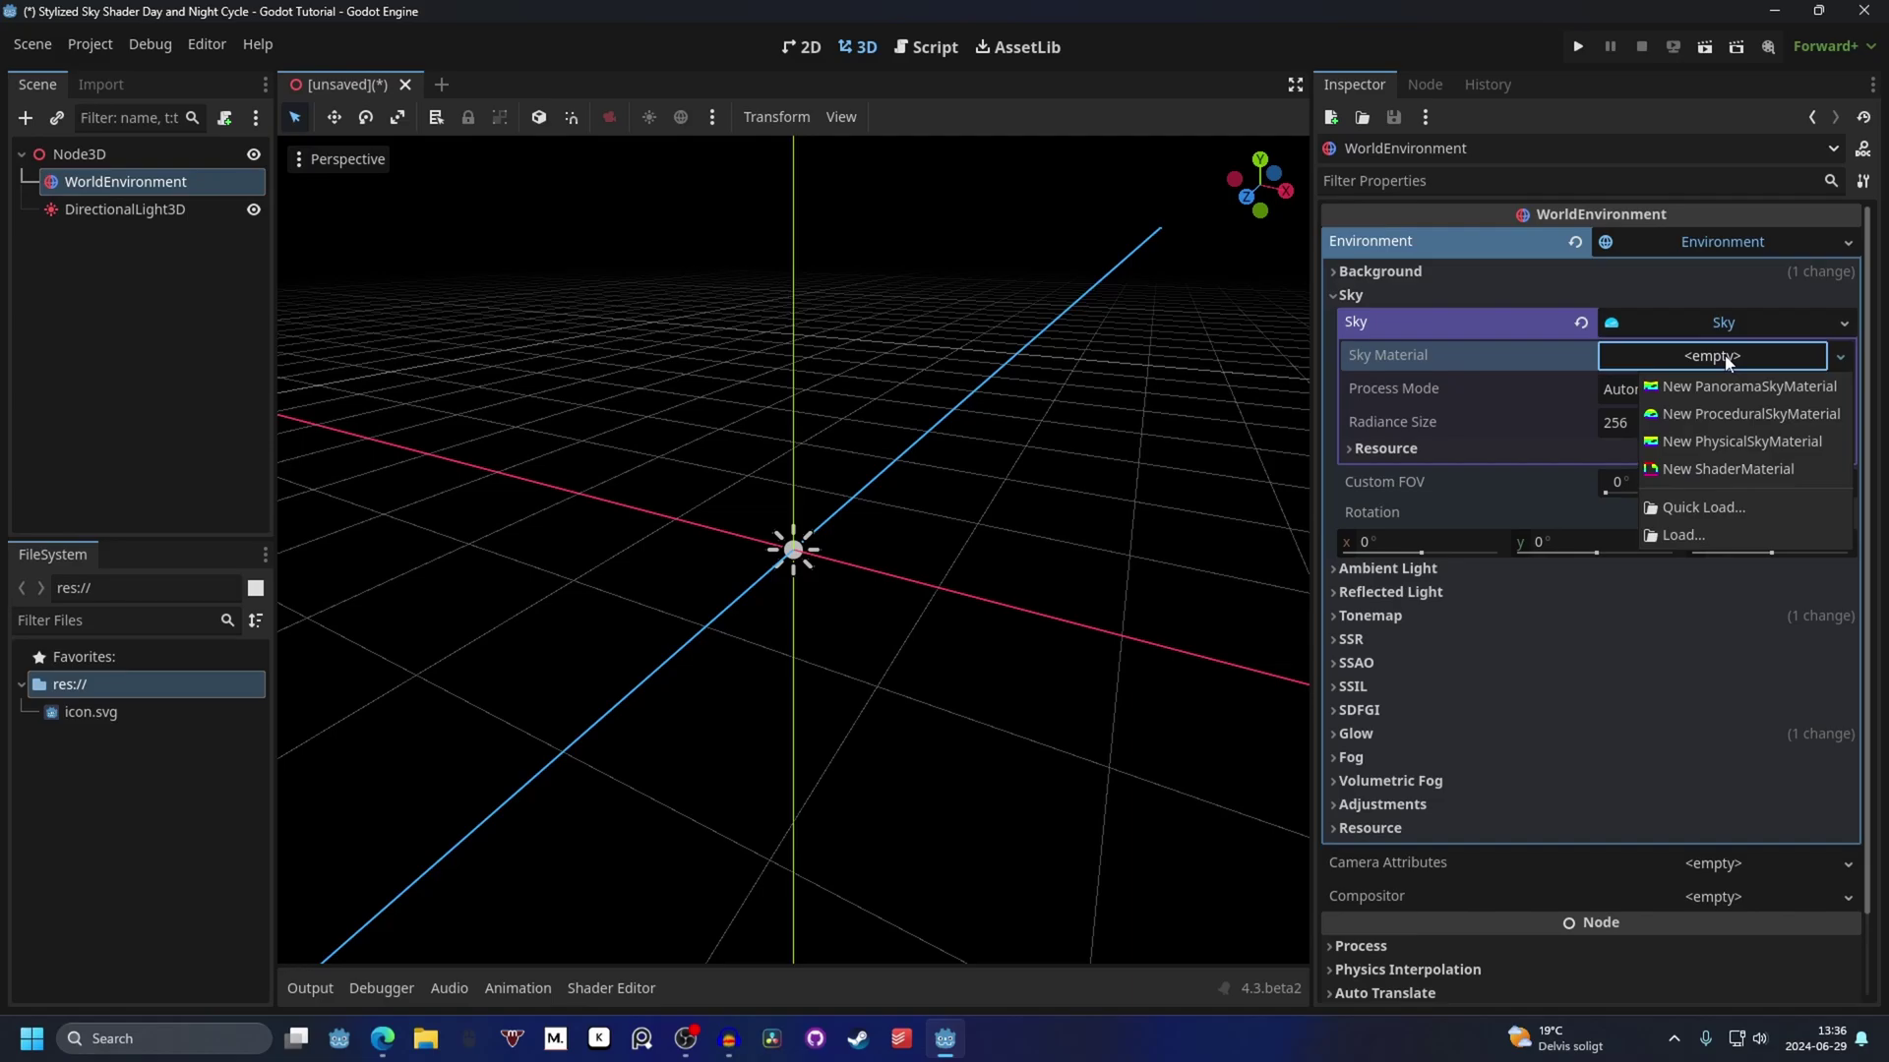
pyautogui.click(1716, 468)
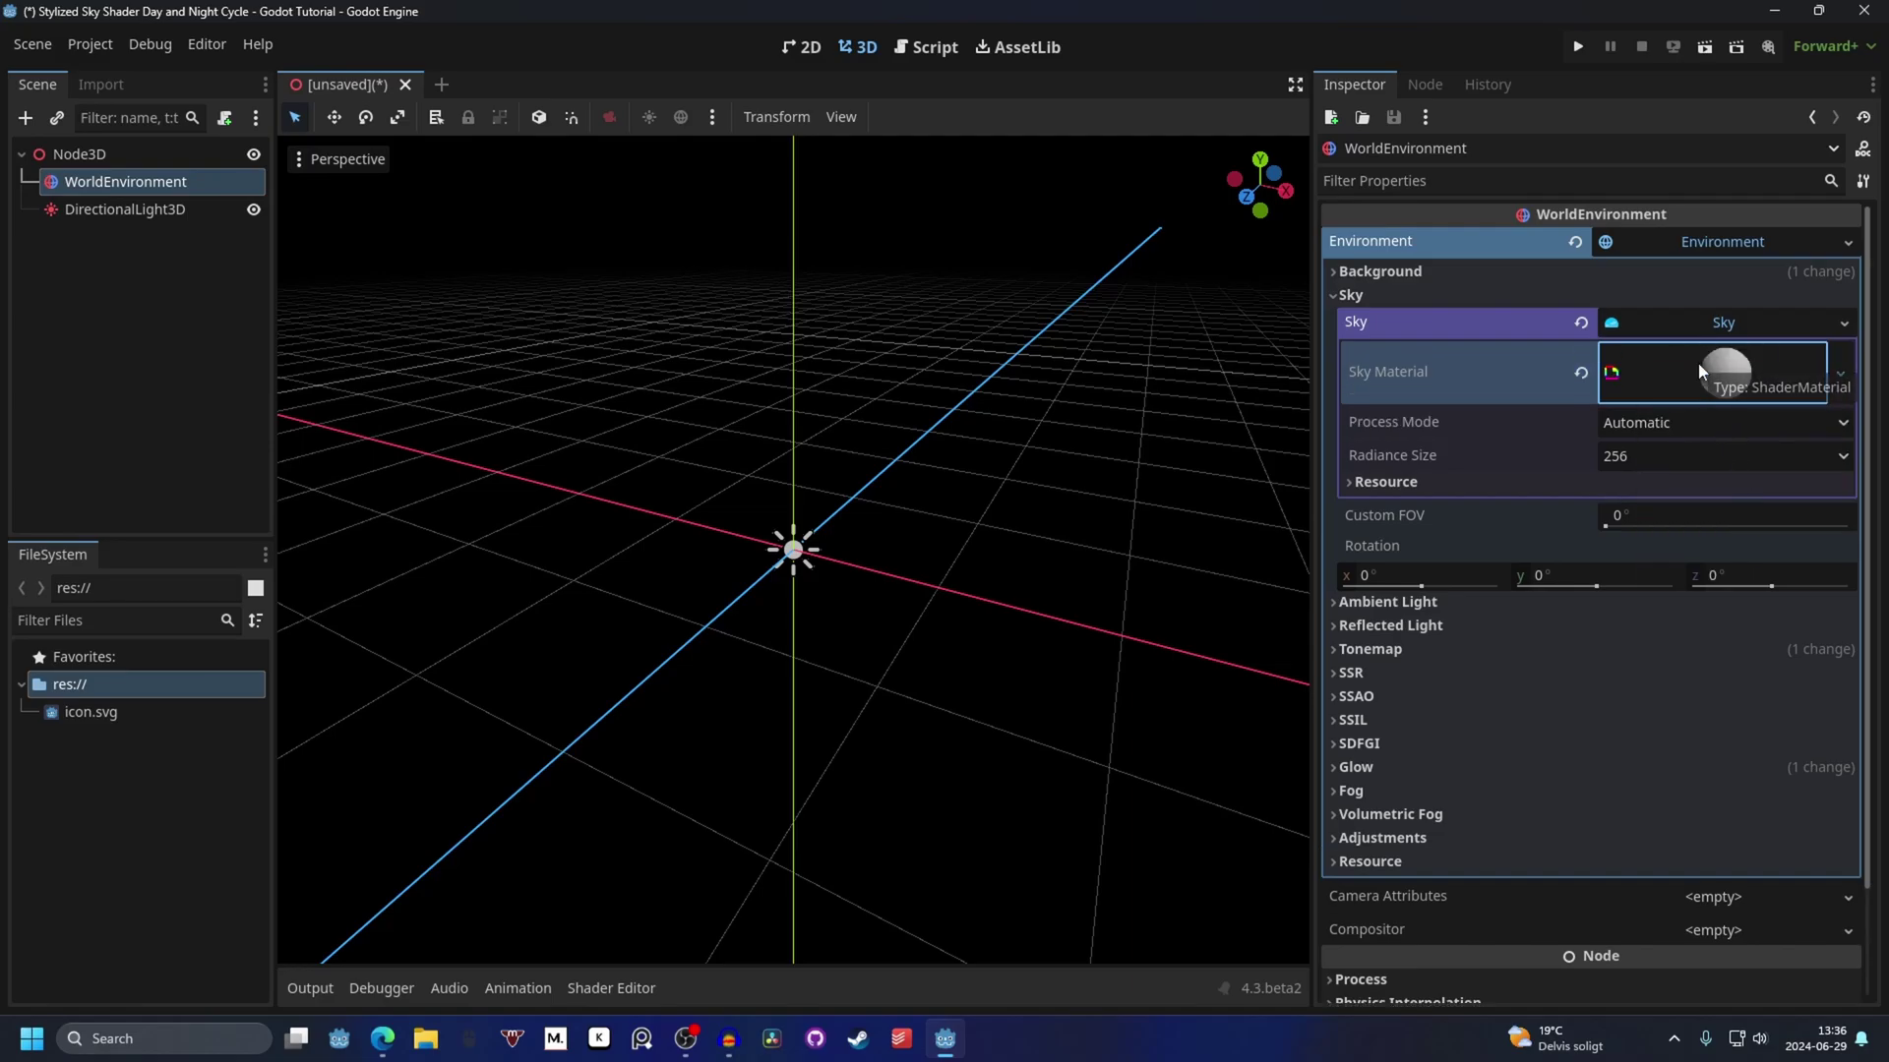
# Create a new sky shader file named stylized-sky.gdshader for the sky's ShaderMaterial.
pyautogui.click(1698, 370)
pyautogui.click(1701, 571)
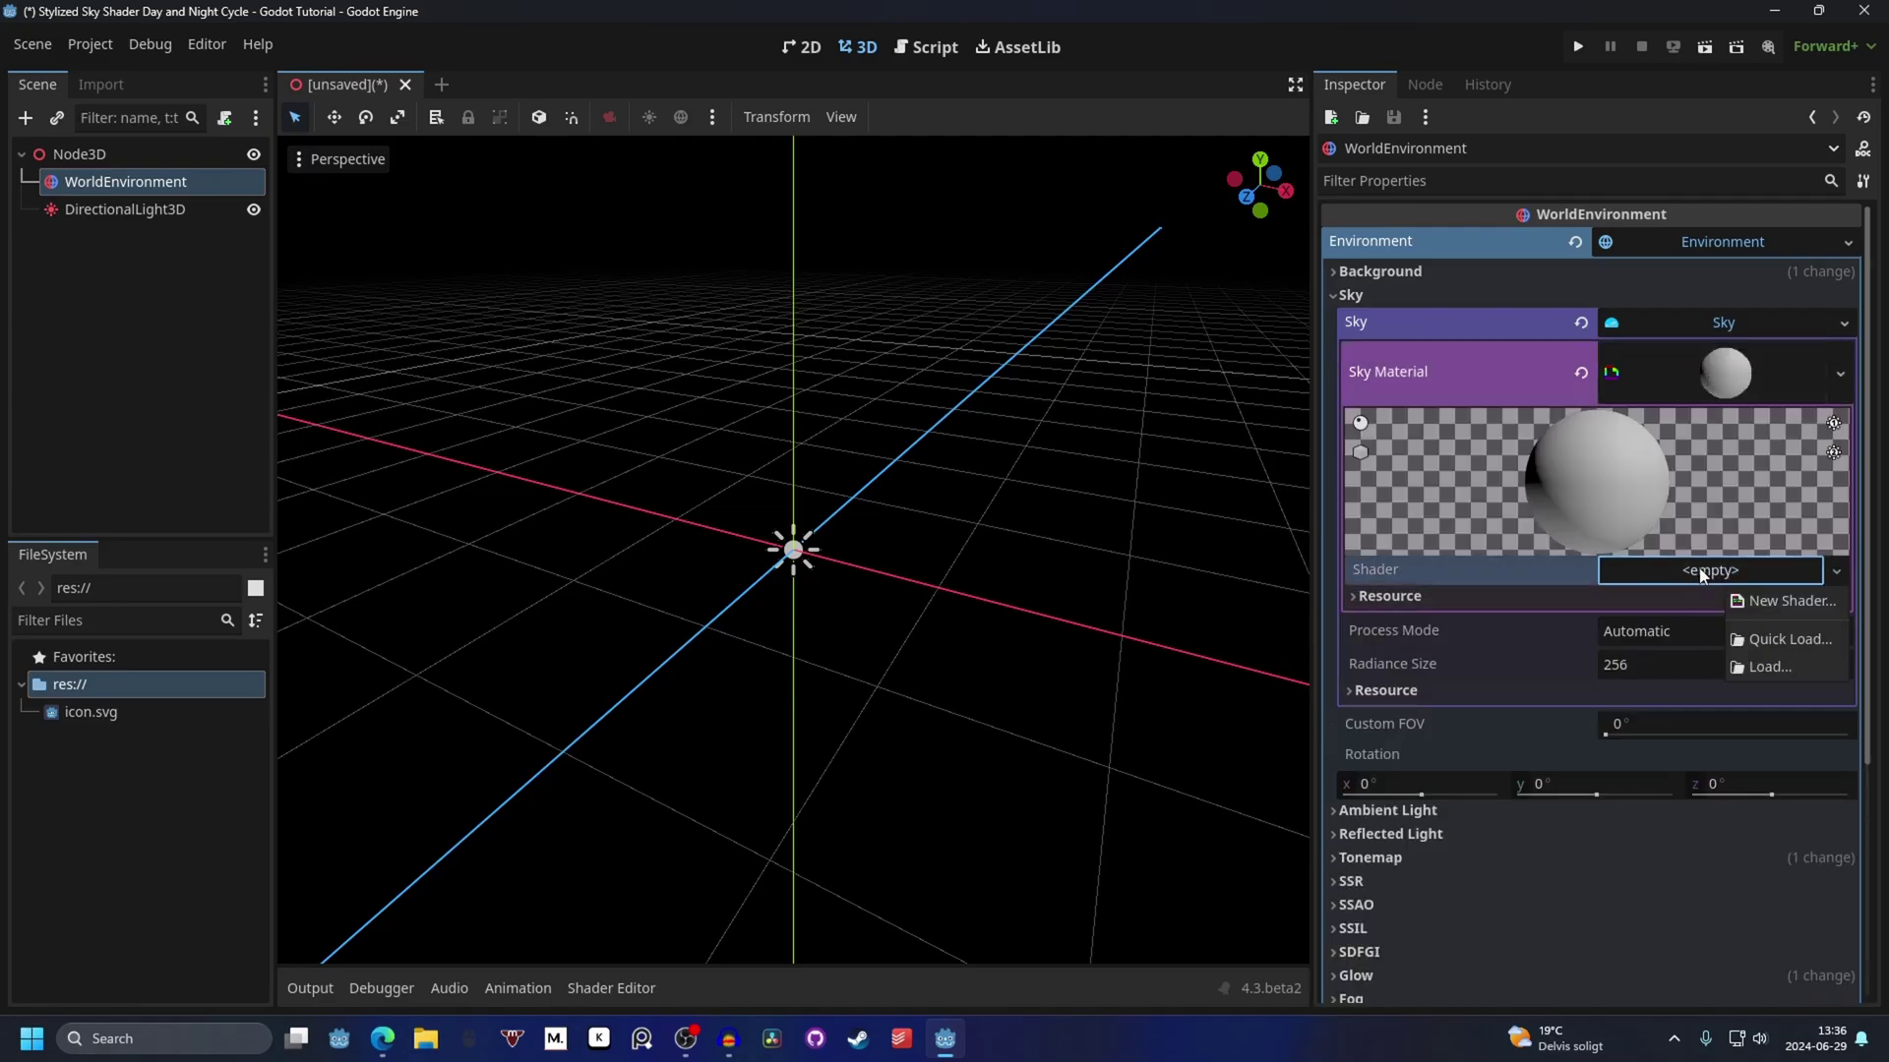
pyautogui.click(1769, 604)
pyautogui.write('st')
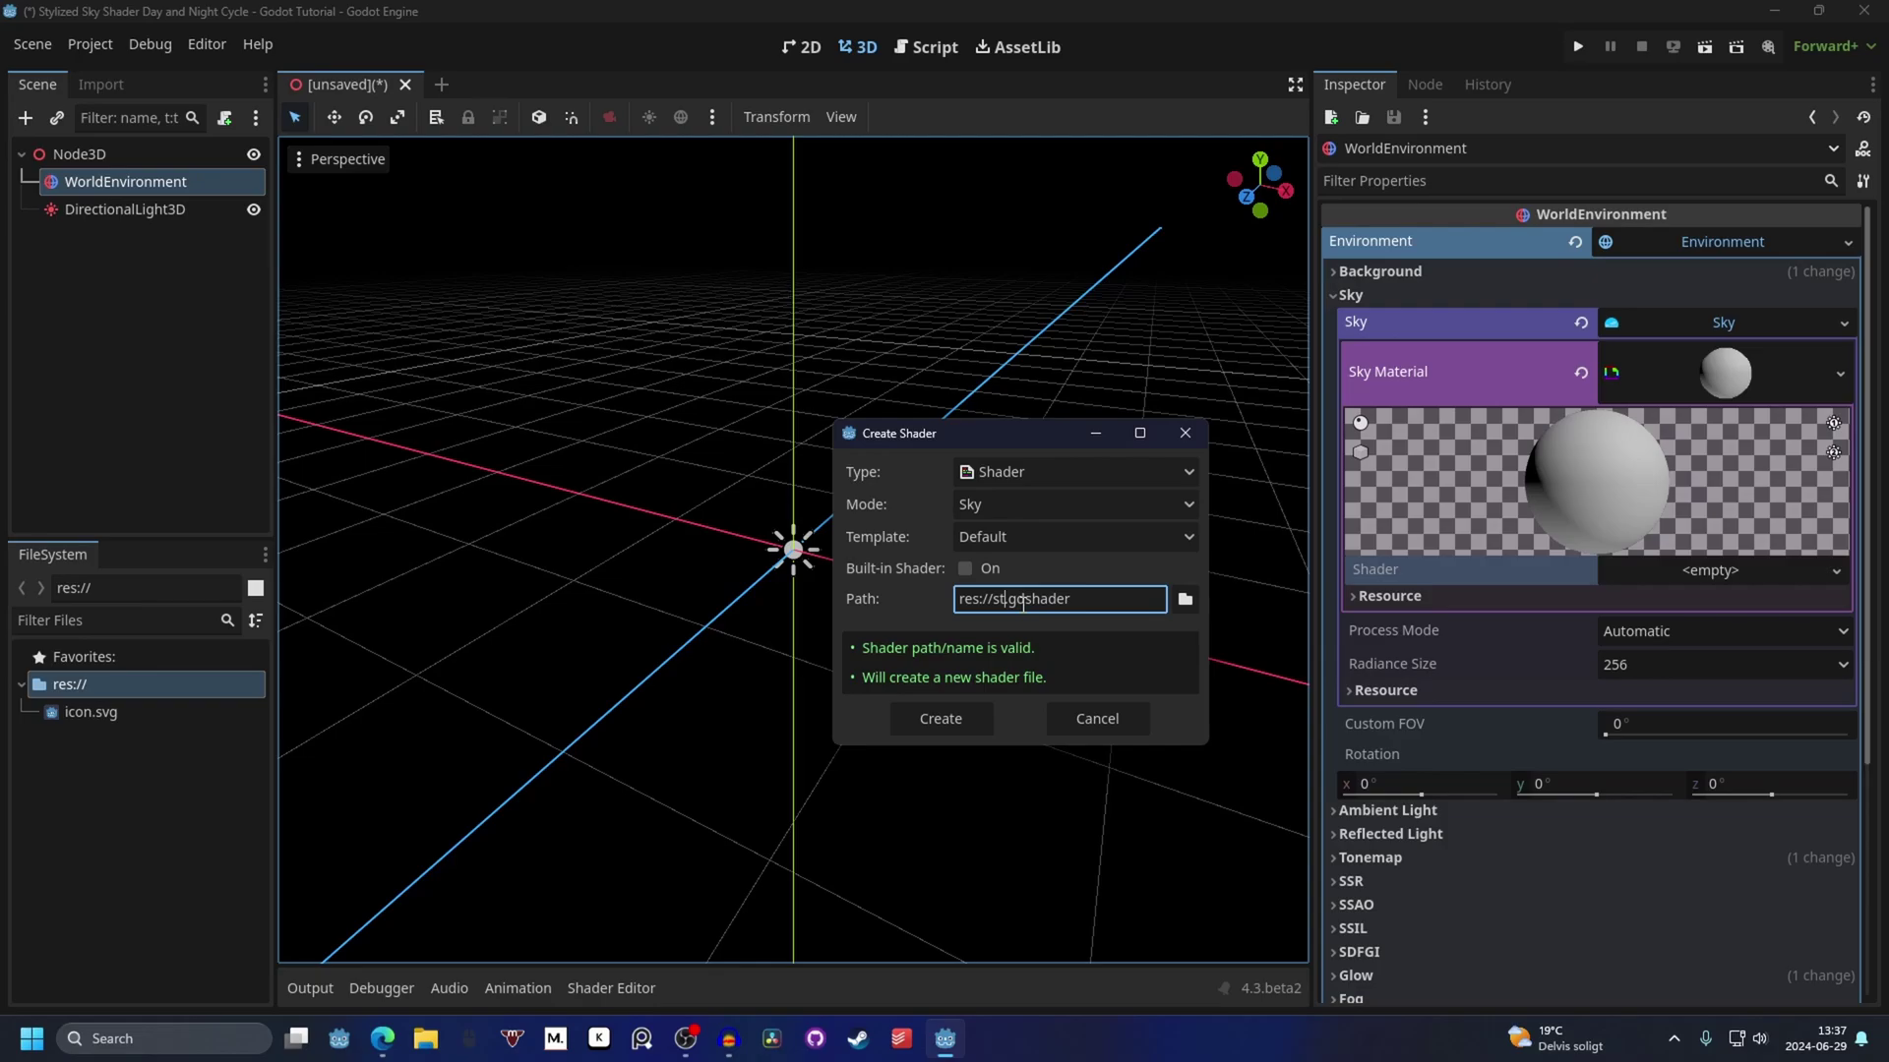
pyautogui.write('ylized-sky')
pyautogui.press('Return')
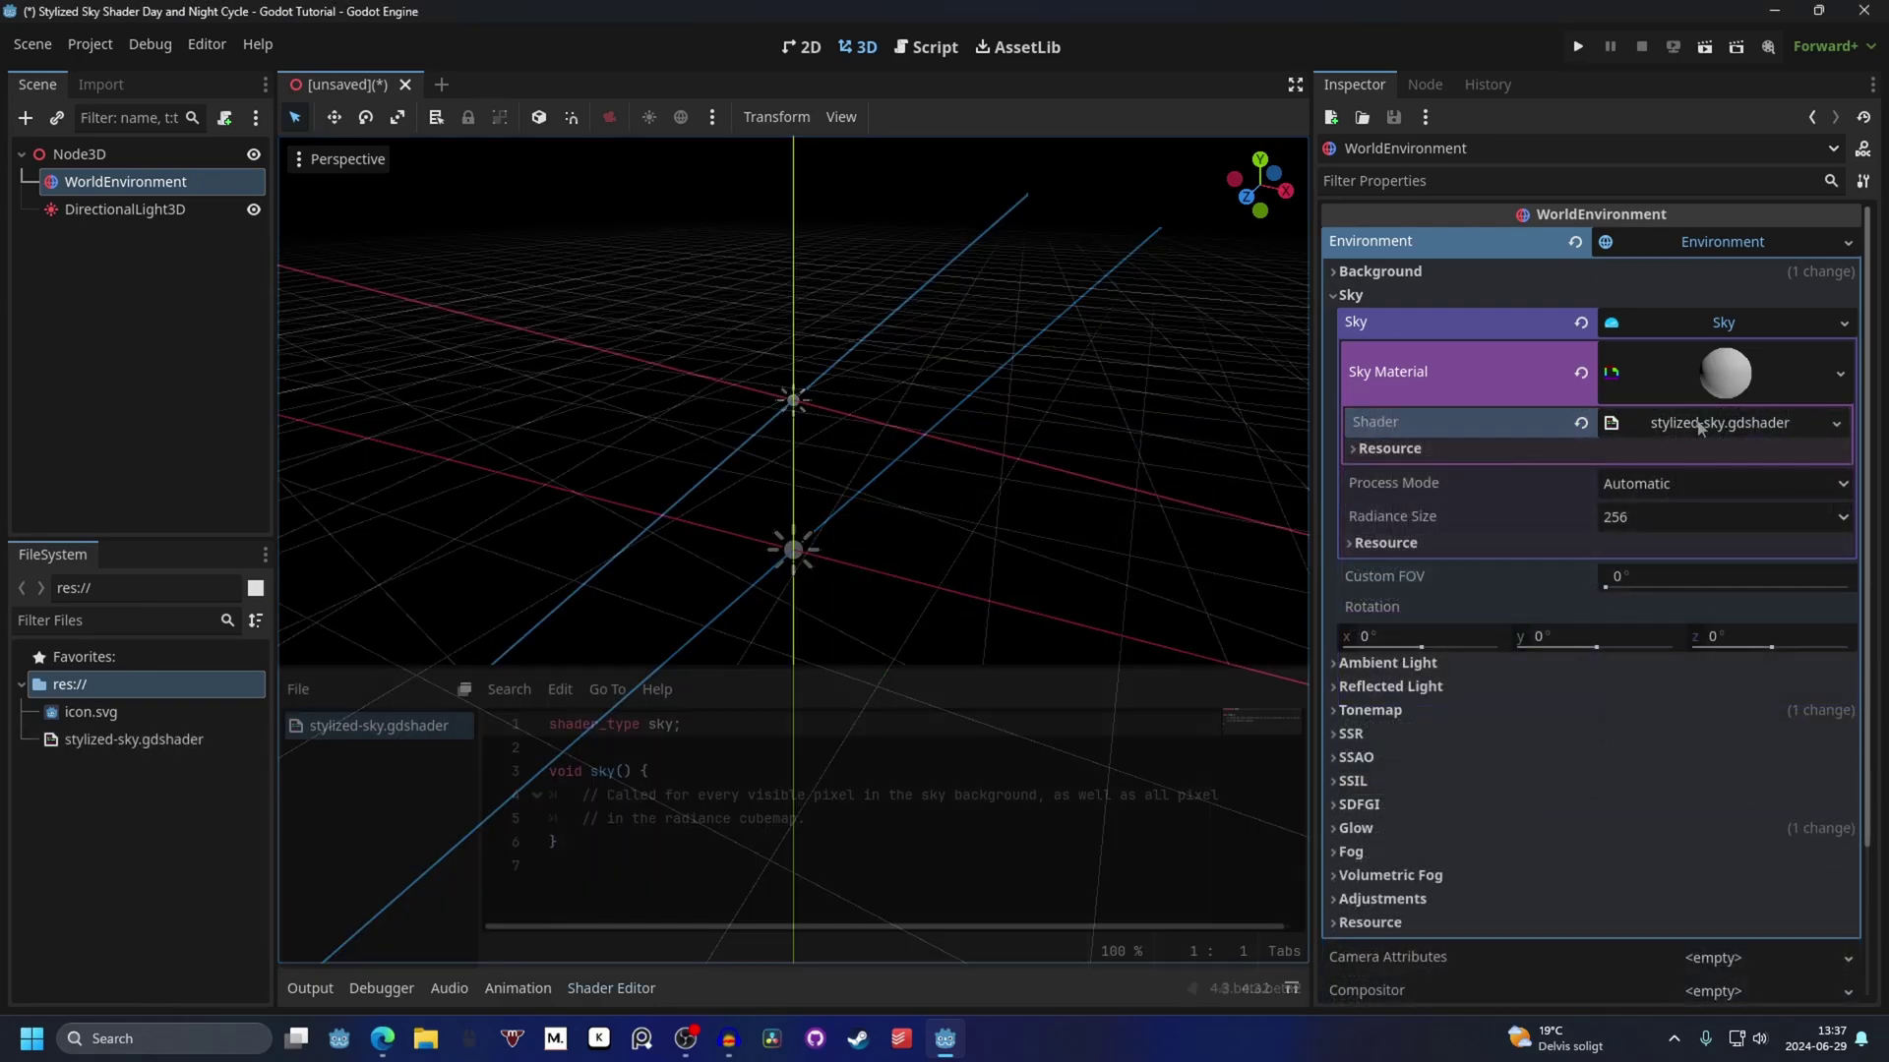
# Replace all the default code in stylized-sky.gdshader with the copied stylized sky shader code.
pyautogui.click(725, 766)
pyautogui.hotkey('ctrl', 'a')
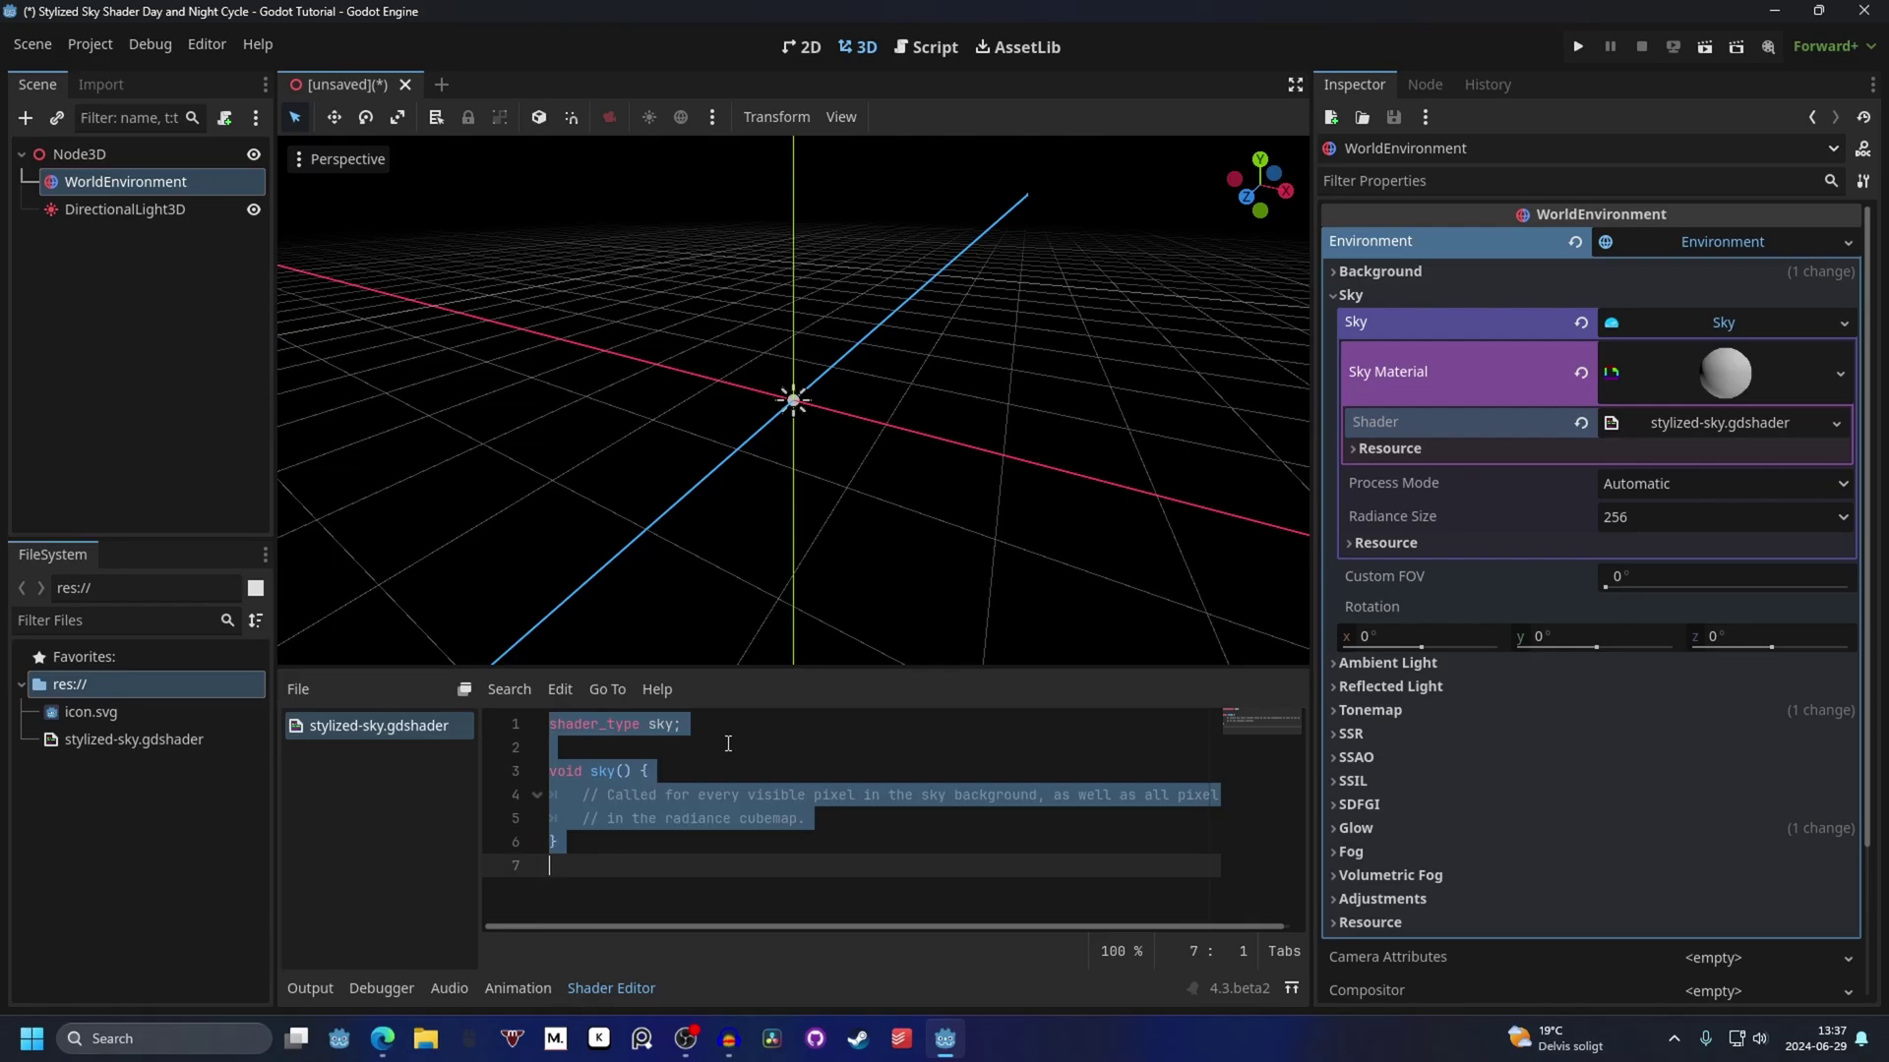
pyautogui.hotkey('ctrl', 'v')
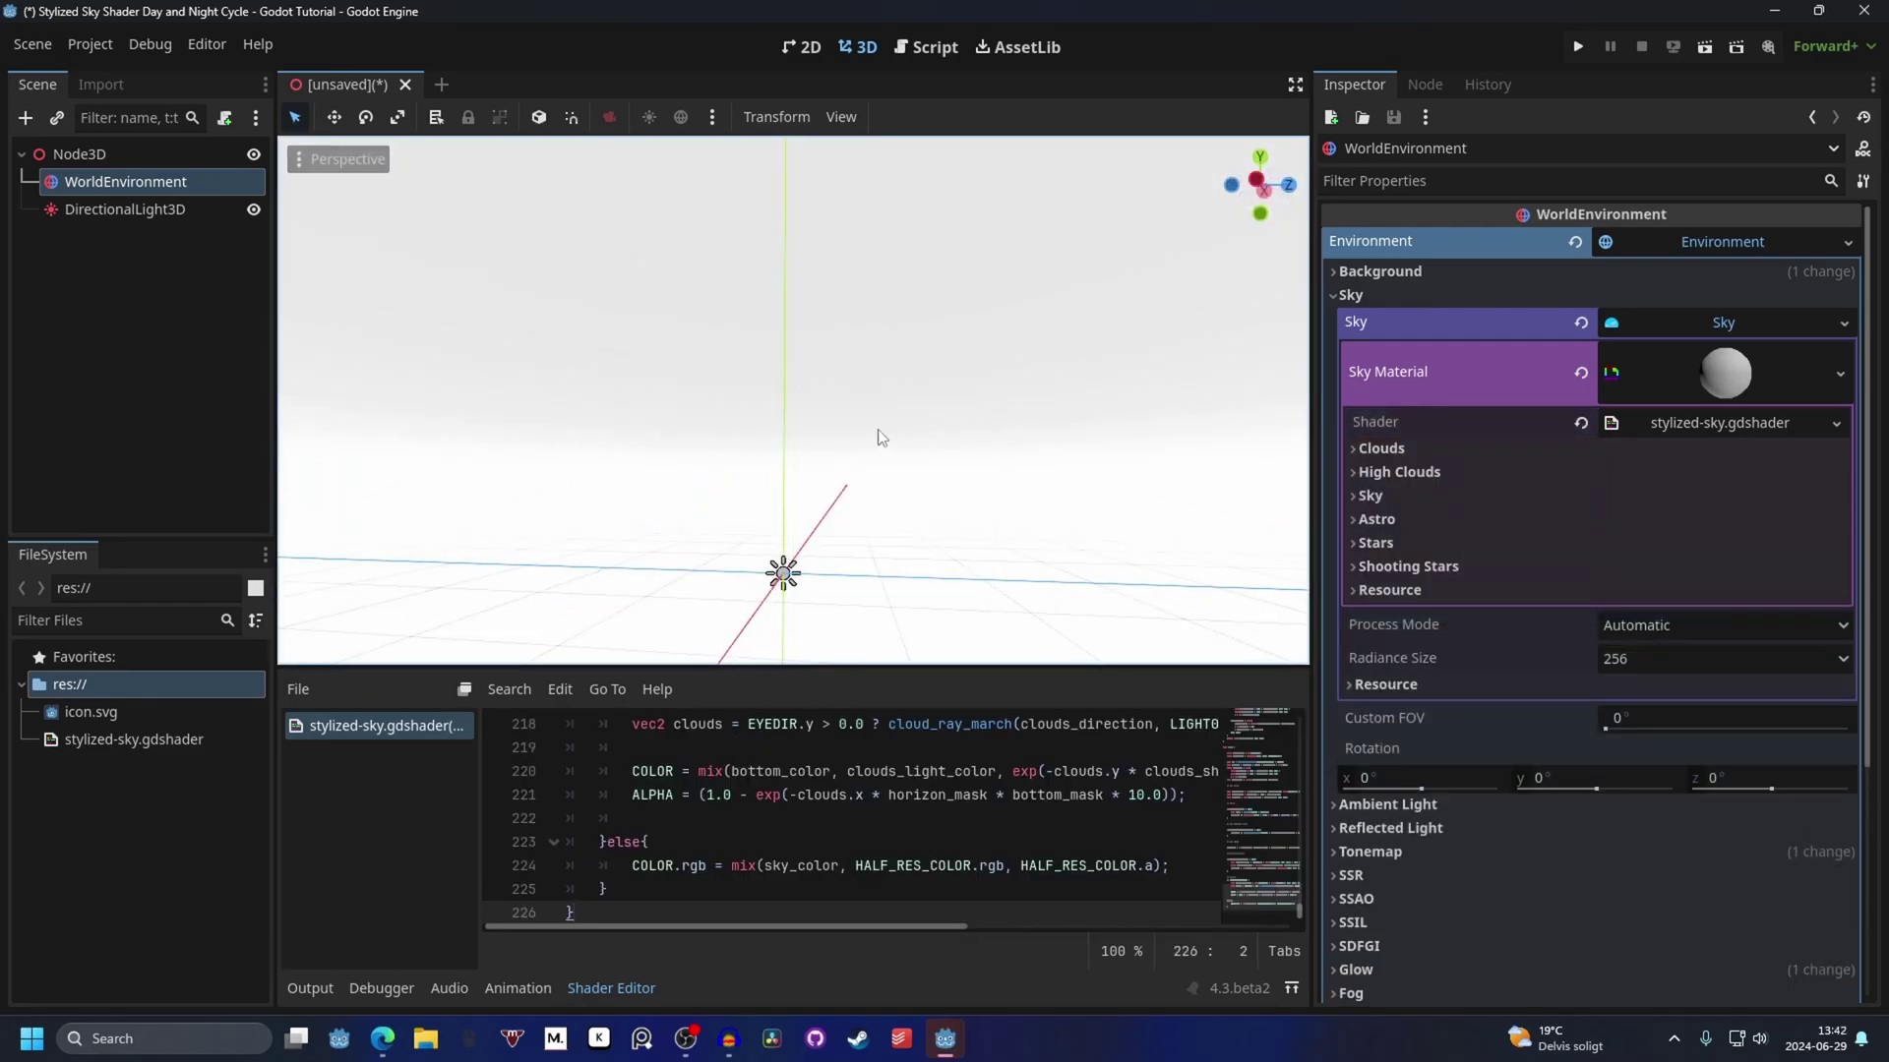
pyautogui.moveTo(880, 437); pyautogui.dragTo(925, 482, button='middle')
pyautogui.scroll(3, 925, 482)
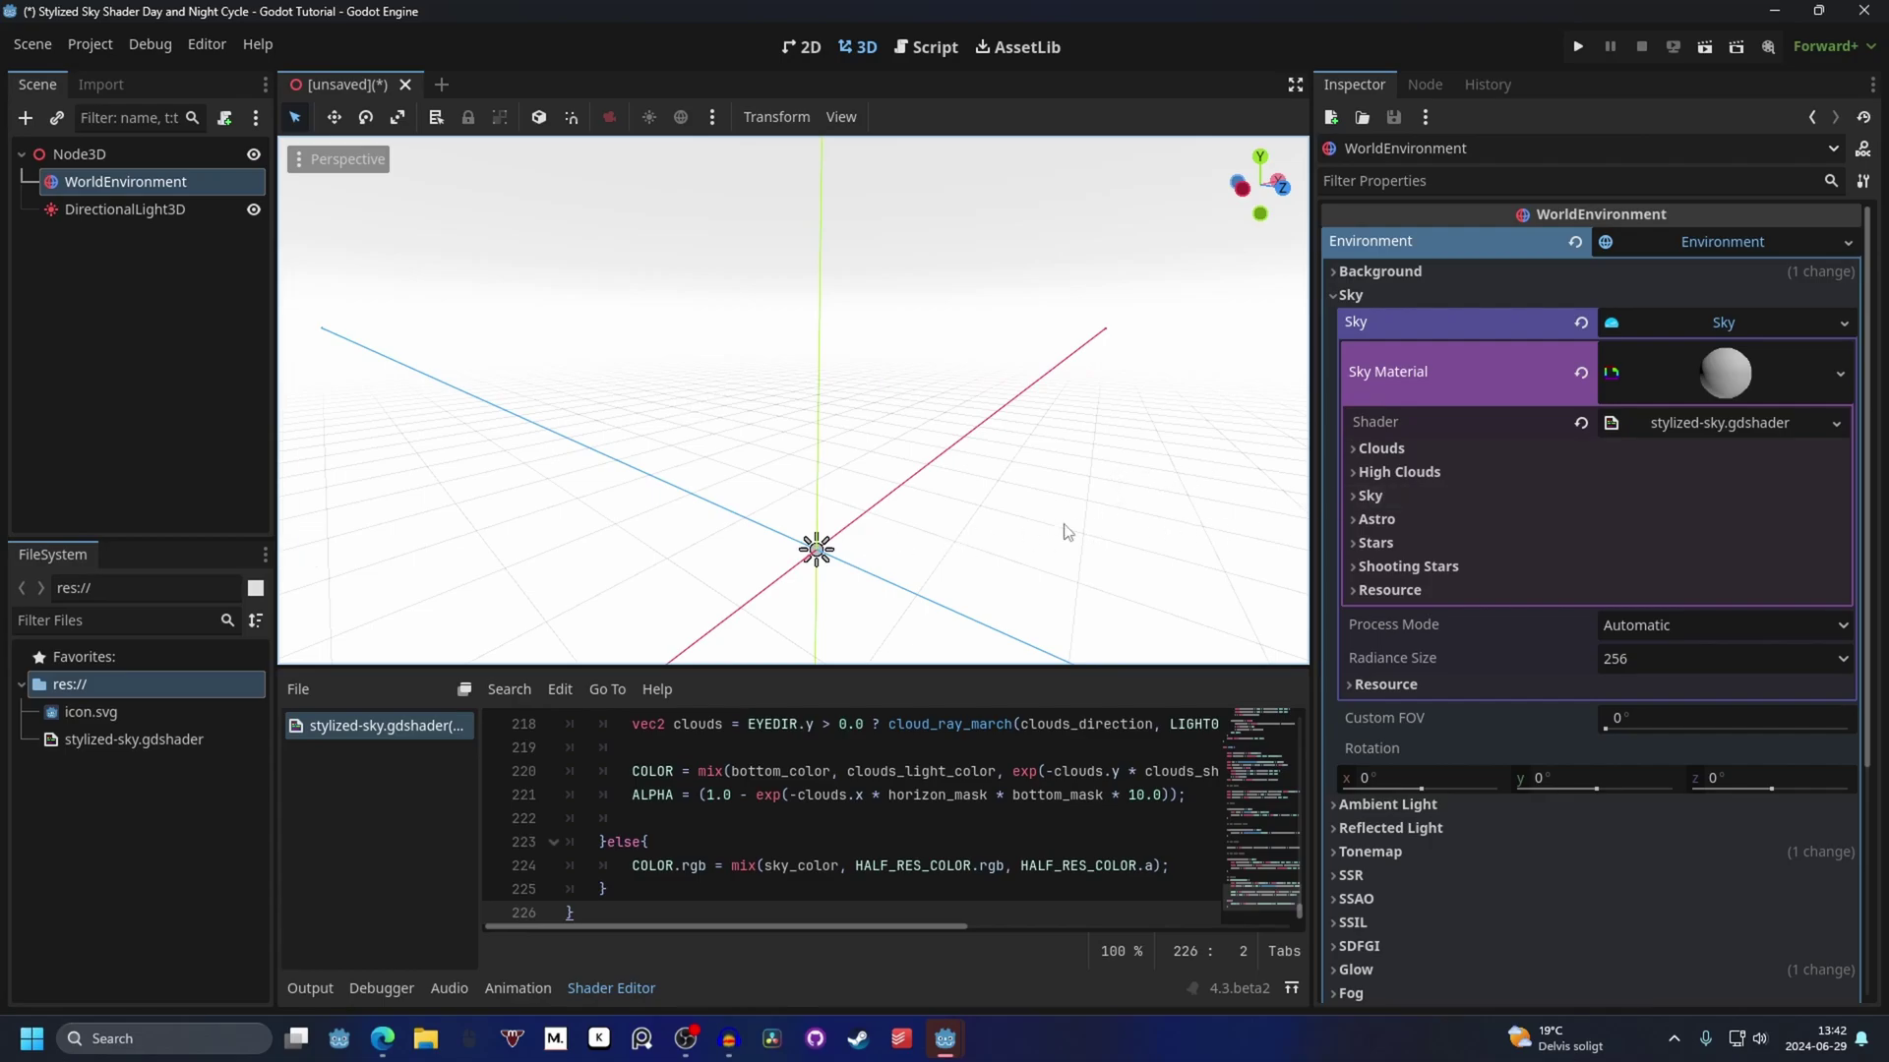
# Set the shader's sky Top Color to #5996ff and Bottom Color to #0054f7.
pyautogui.click(1401, 497)
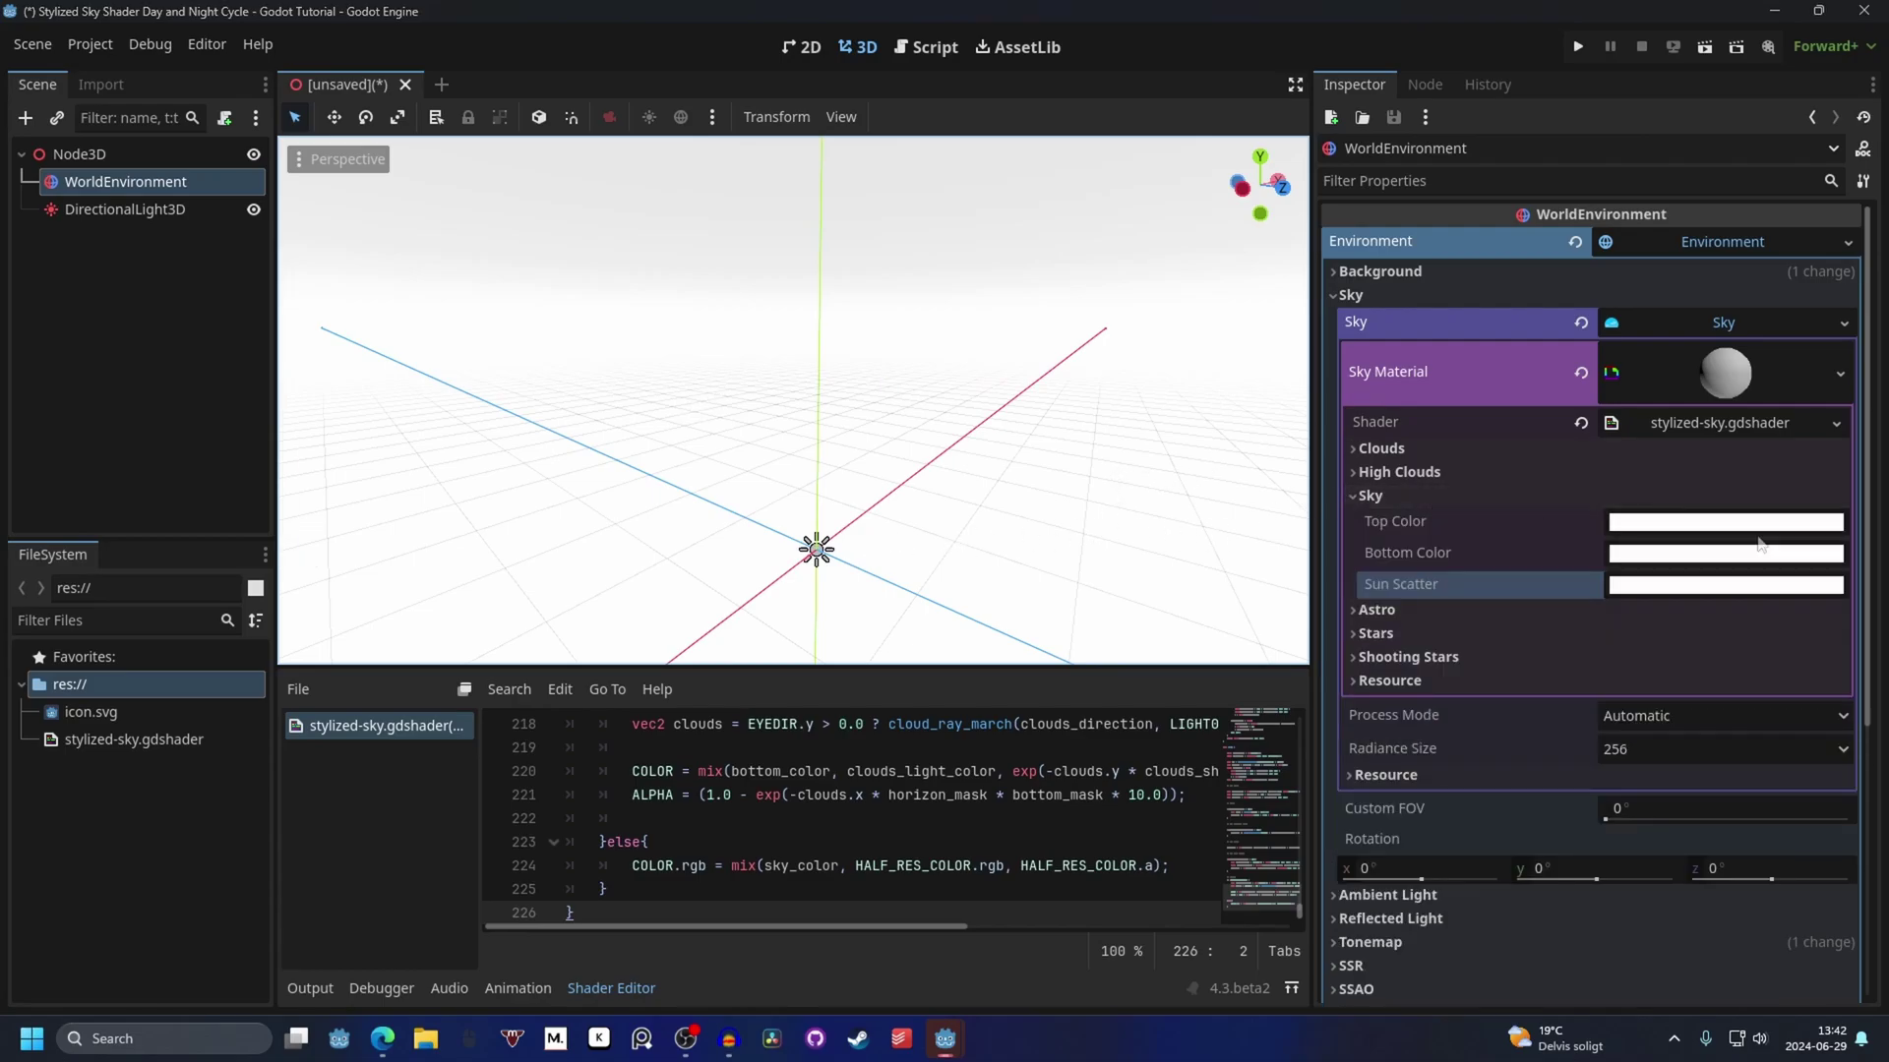
pyautogui.click(1691, 522)
pyautogui.write('5996ff')
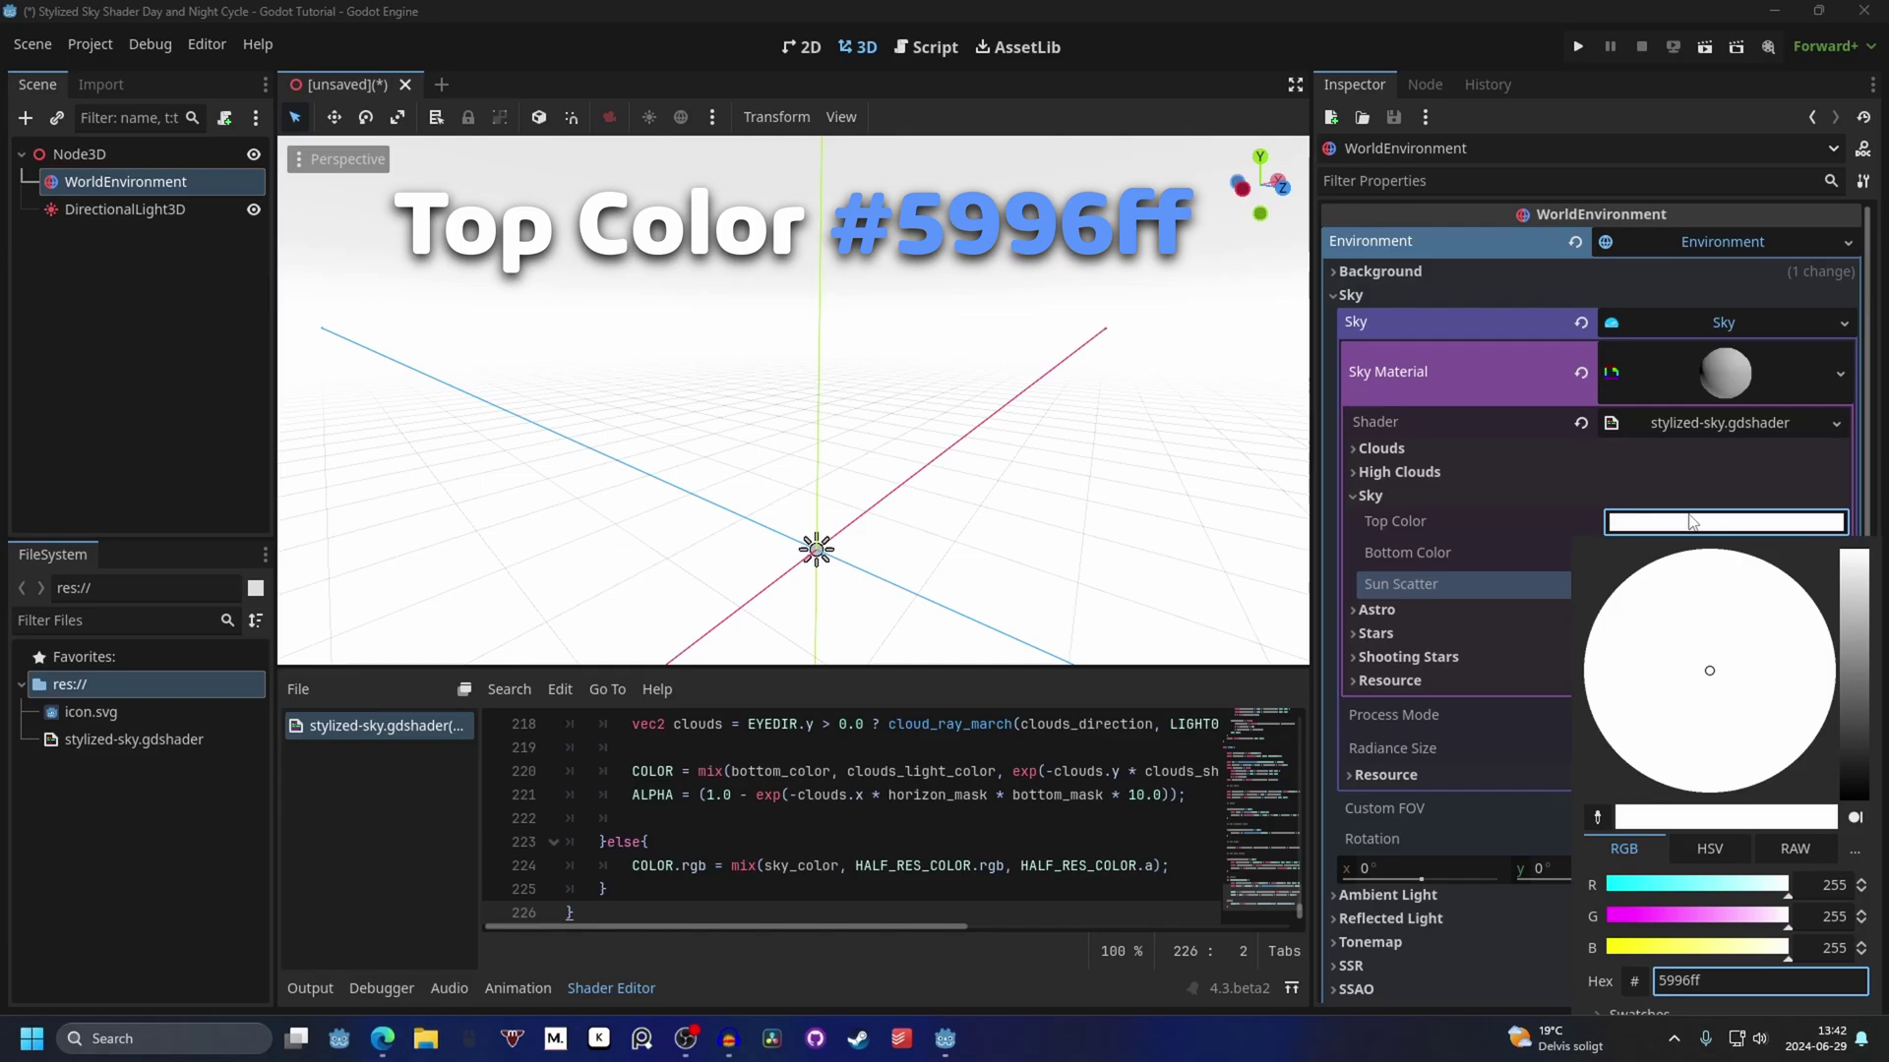
pyautogui.click(1691, 521)
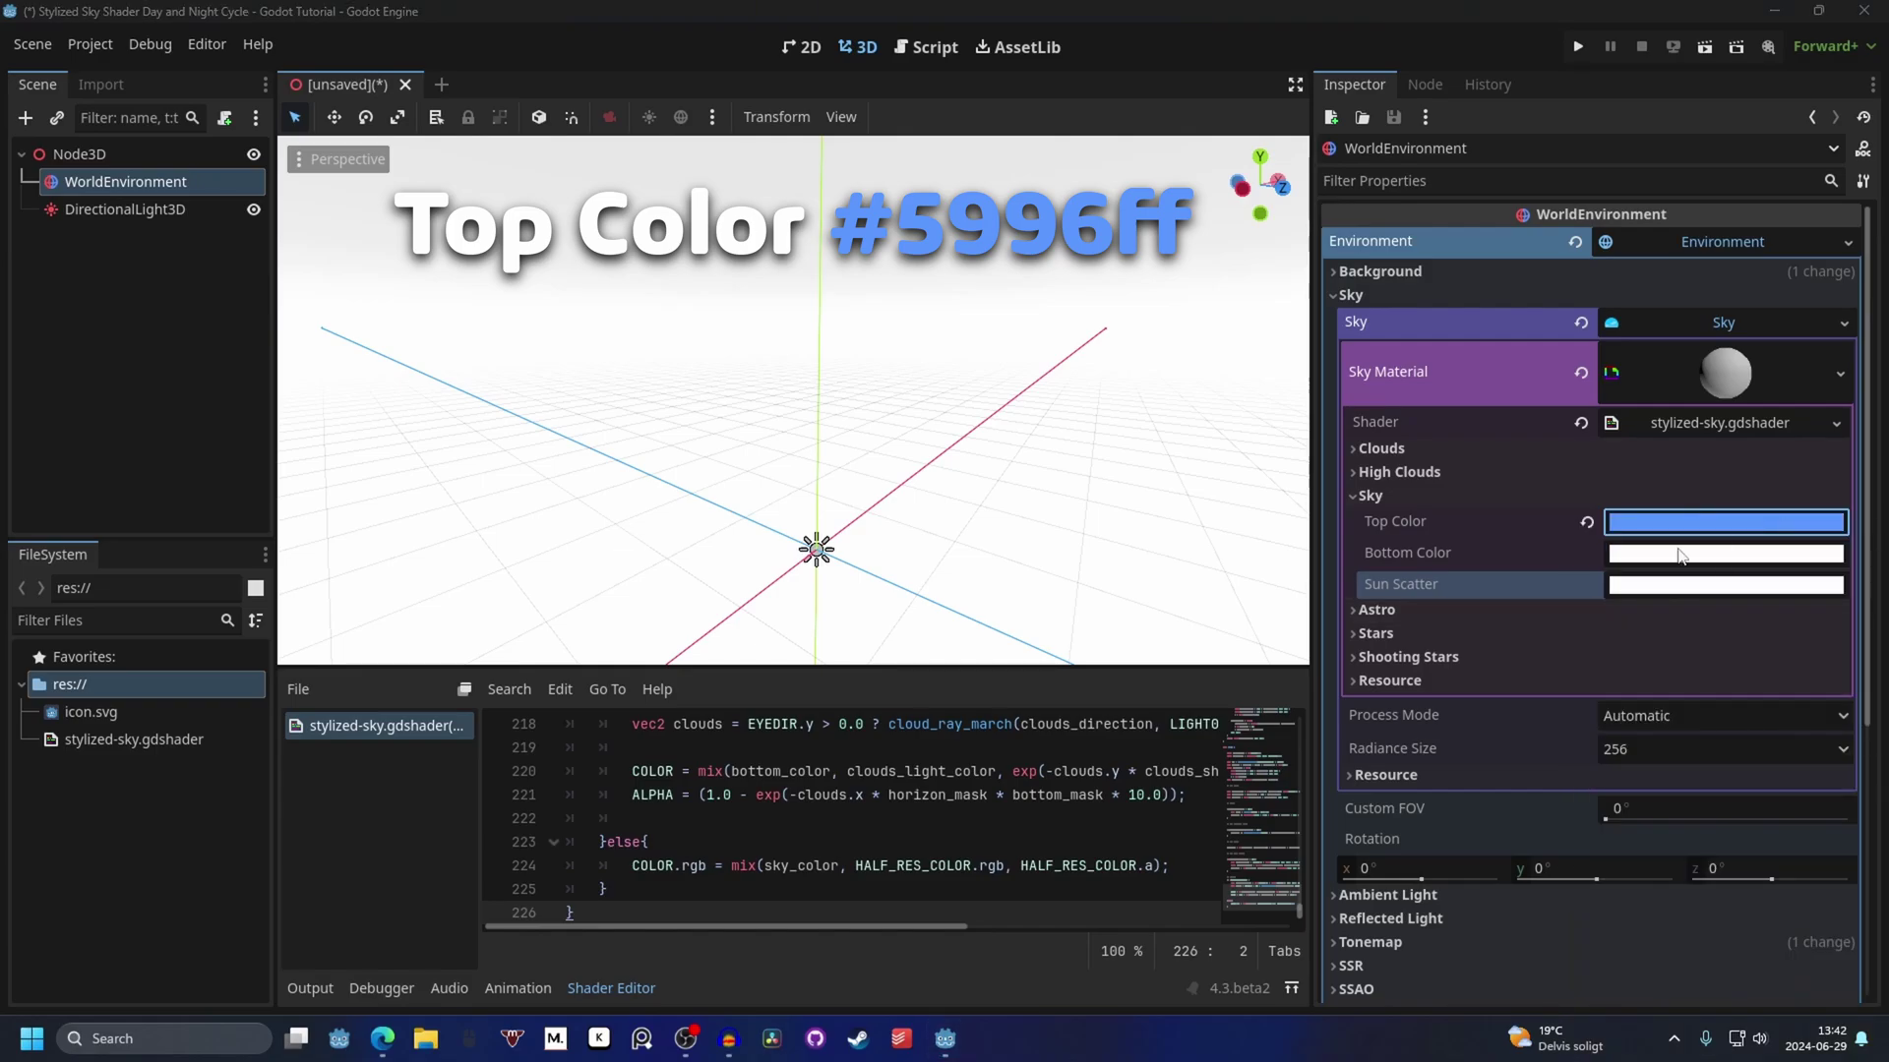
pyautogui.click(1680, 554)
pyautogui.write('0054f7')
pyautogui.press('Return')
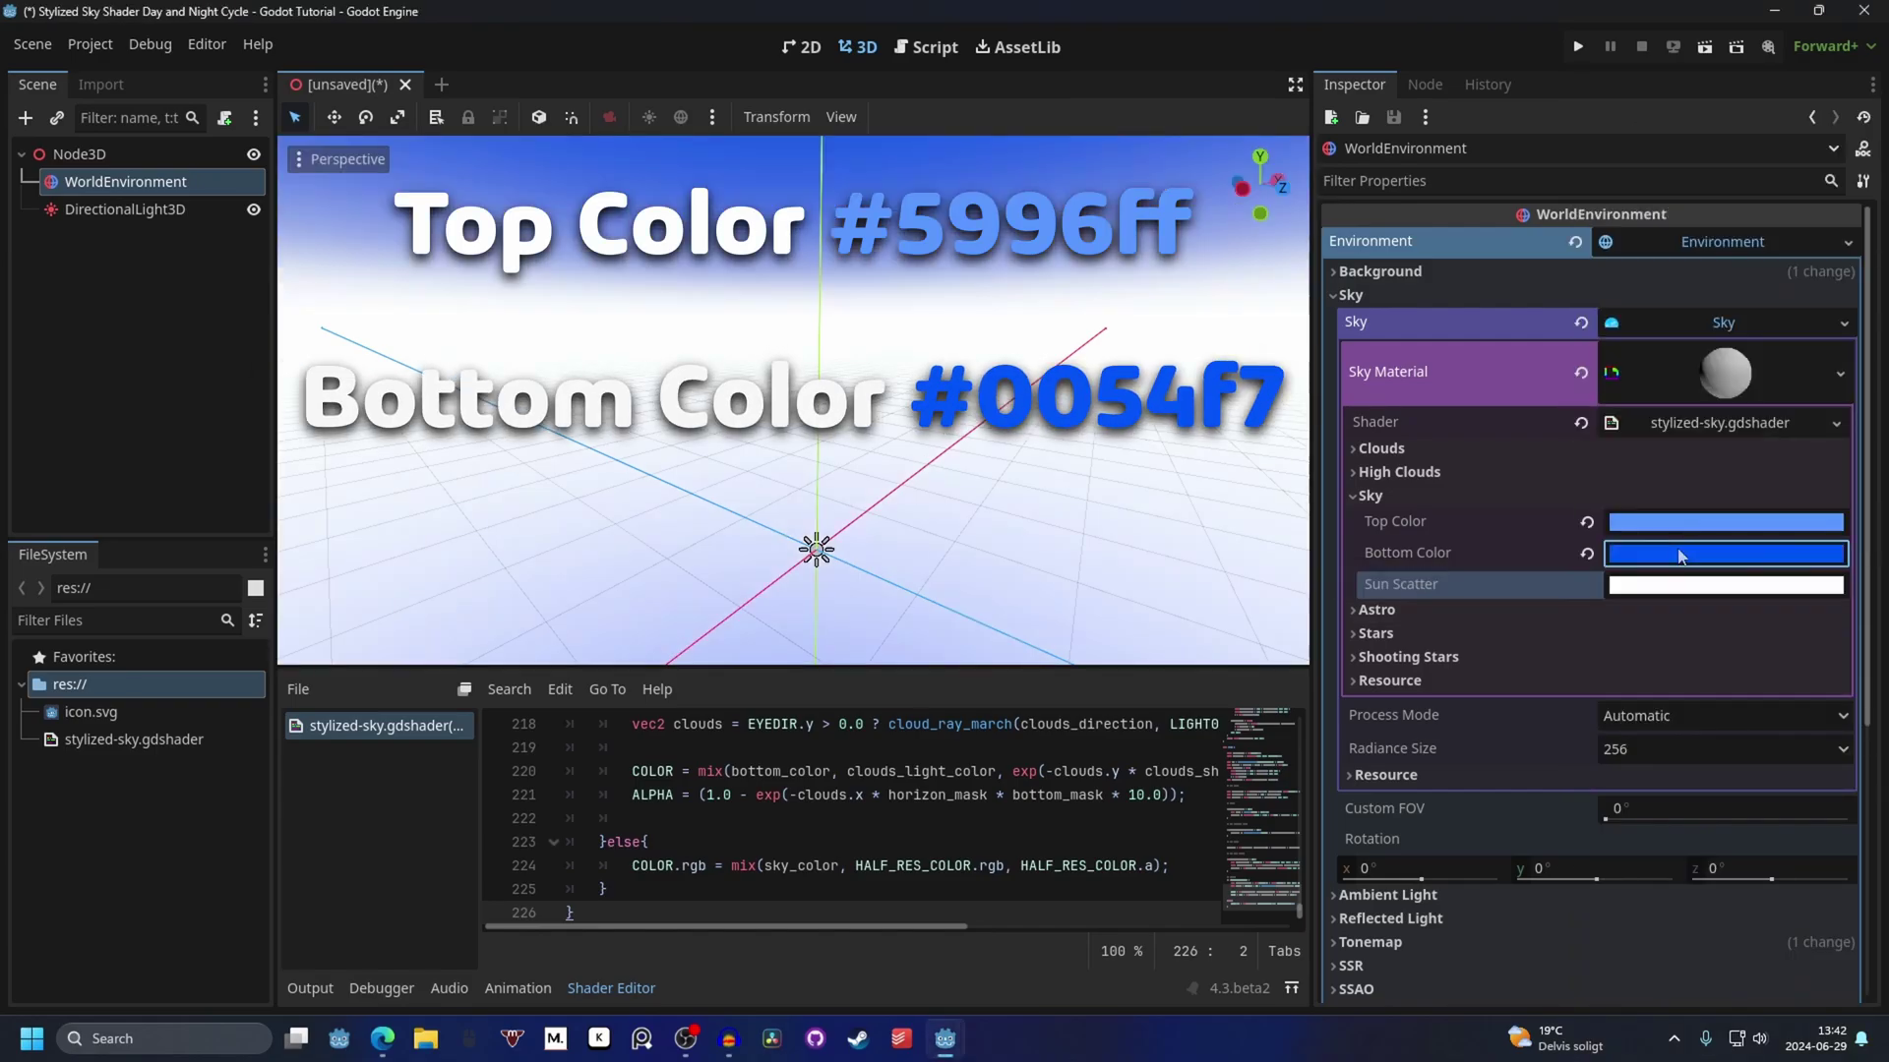
# Set the shader's Sun Scatter color to #4c4c4c and check the sky in the viewport.
pyautogui.click(1726, 585)
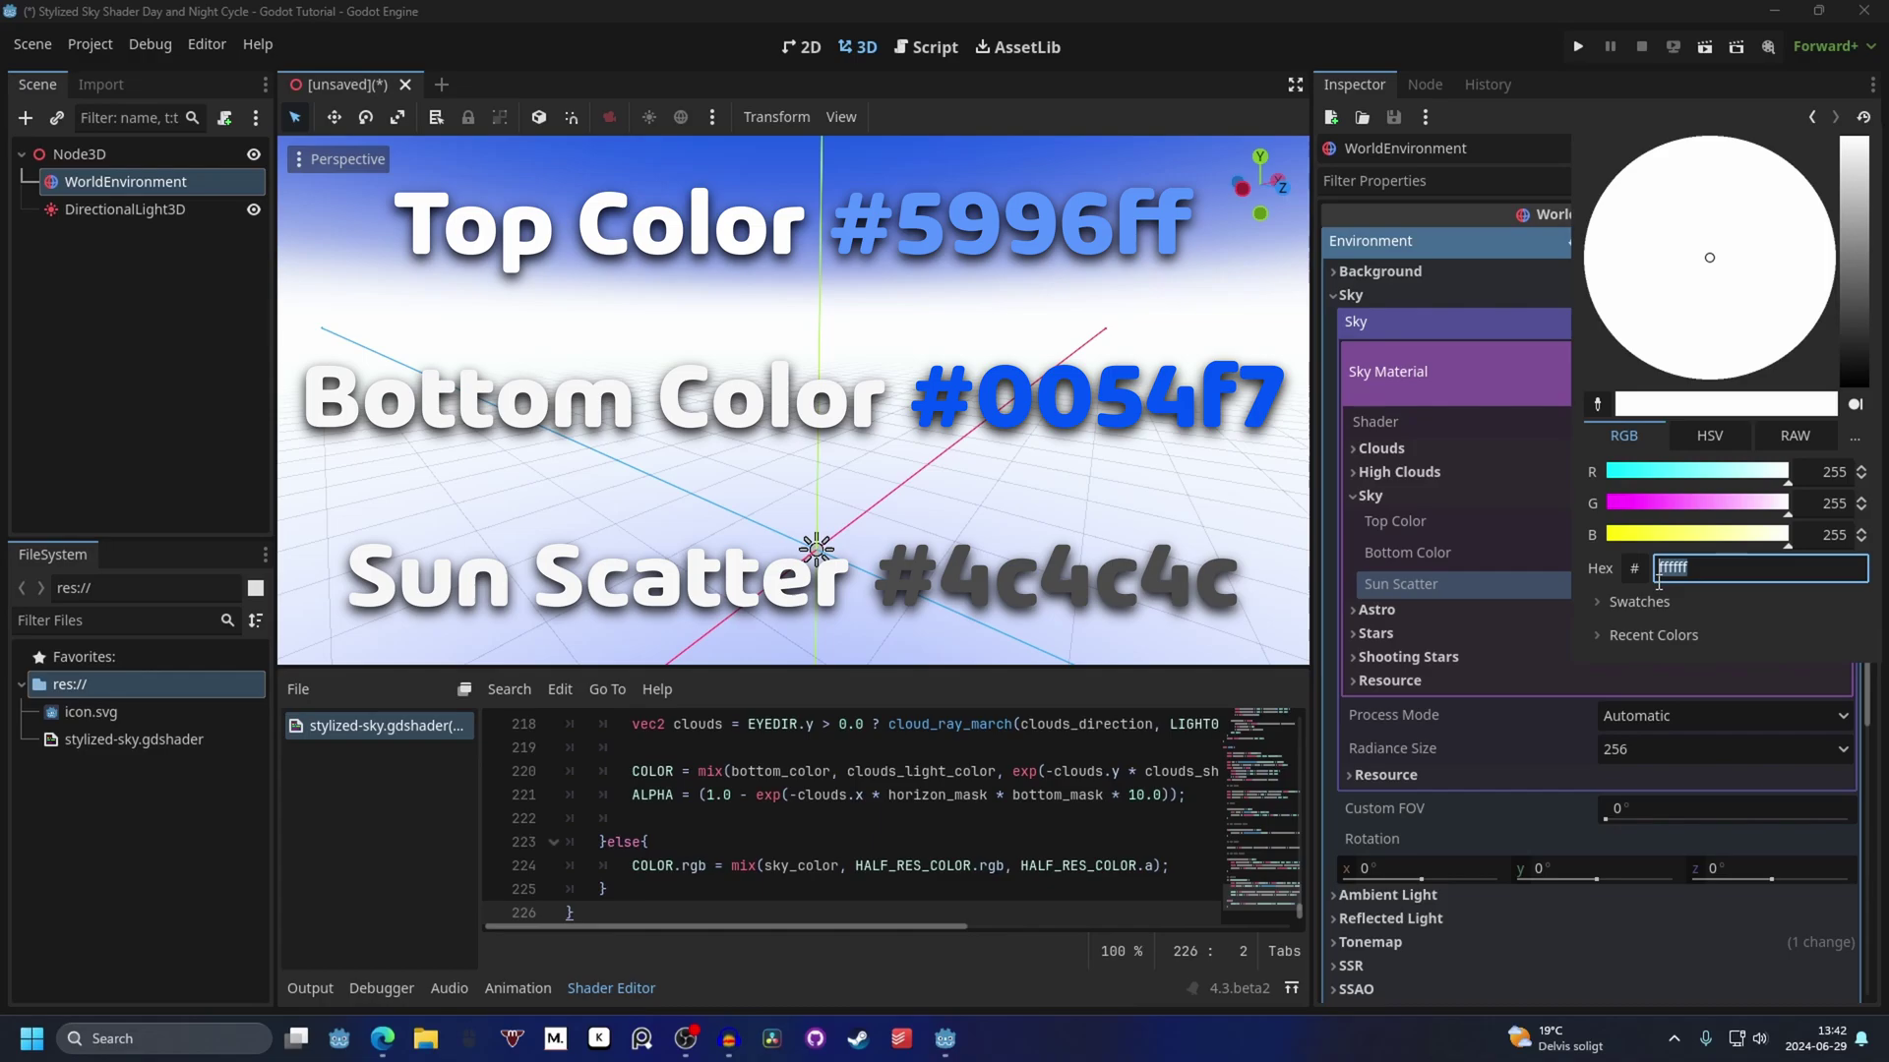
pyautogui.write('4c4c4c')
pyautogui.press('Return')
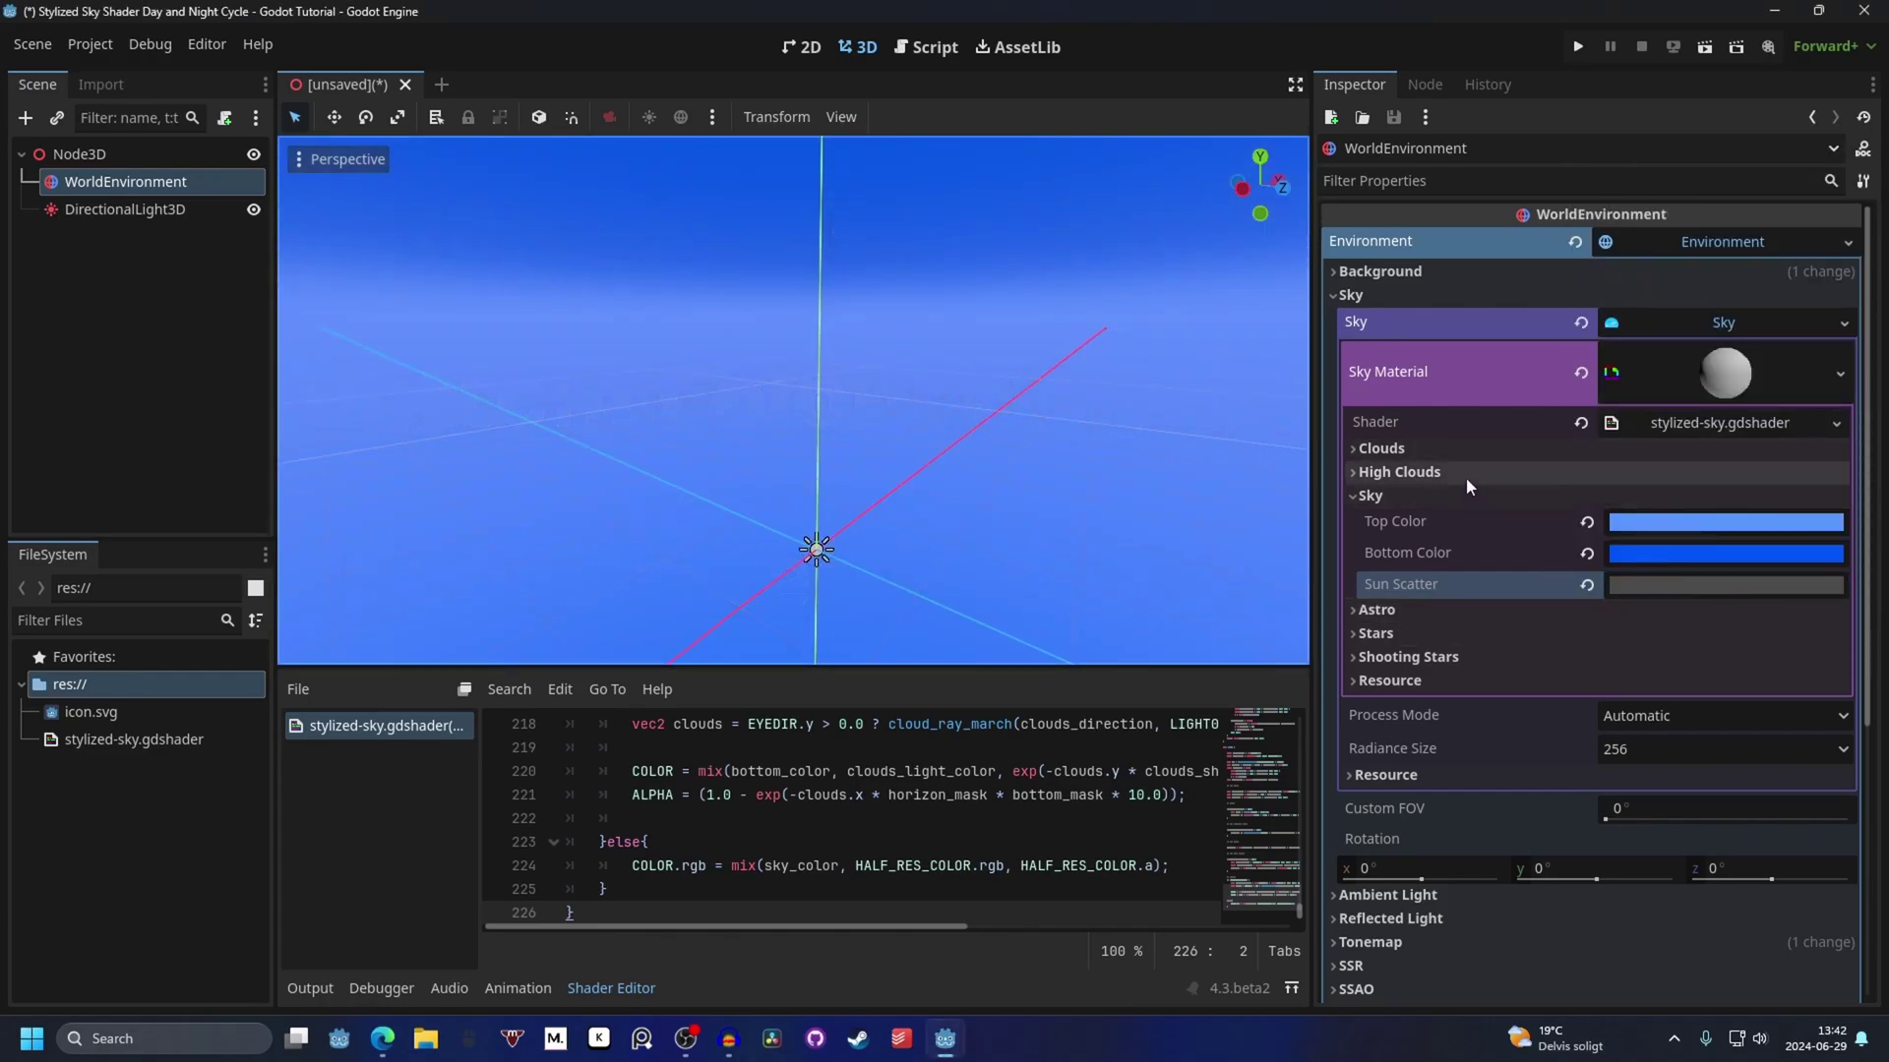
pyautogui.moveTo(879, 470); pyautogui.dragTo(968, 504, button='middle')
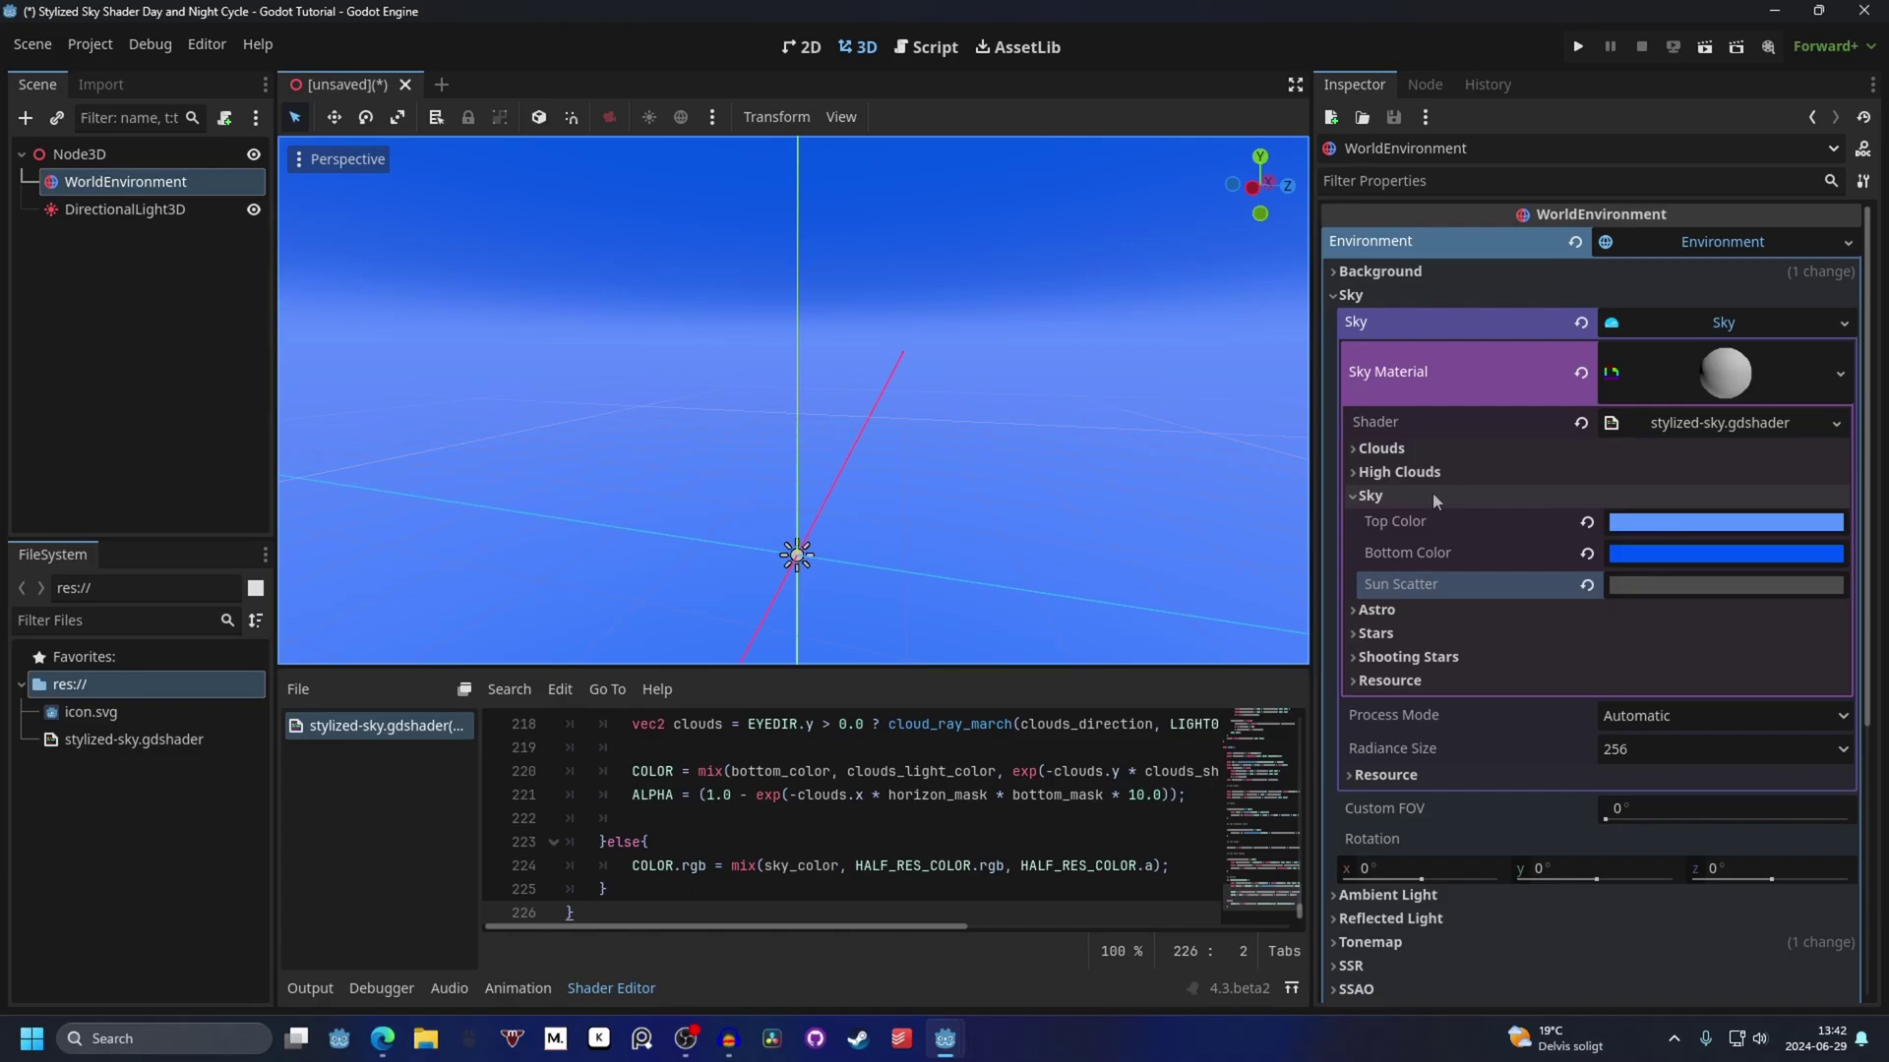
# Configure the shader's cloud parameters with Clouds Samples 32, Clouds Density 0.4 and Clouds Smoothness 0.03.
pyautogui.click(1420, 451)
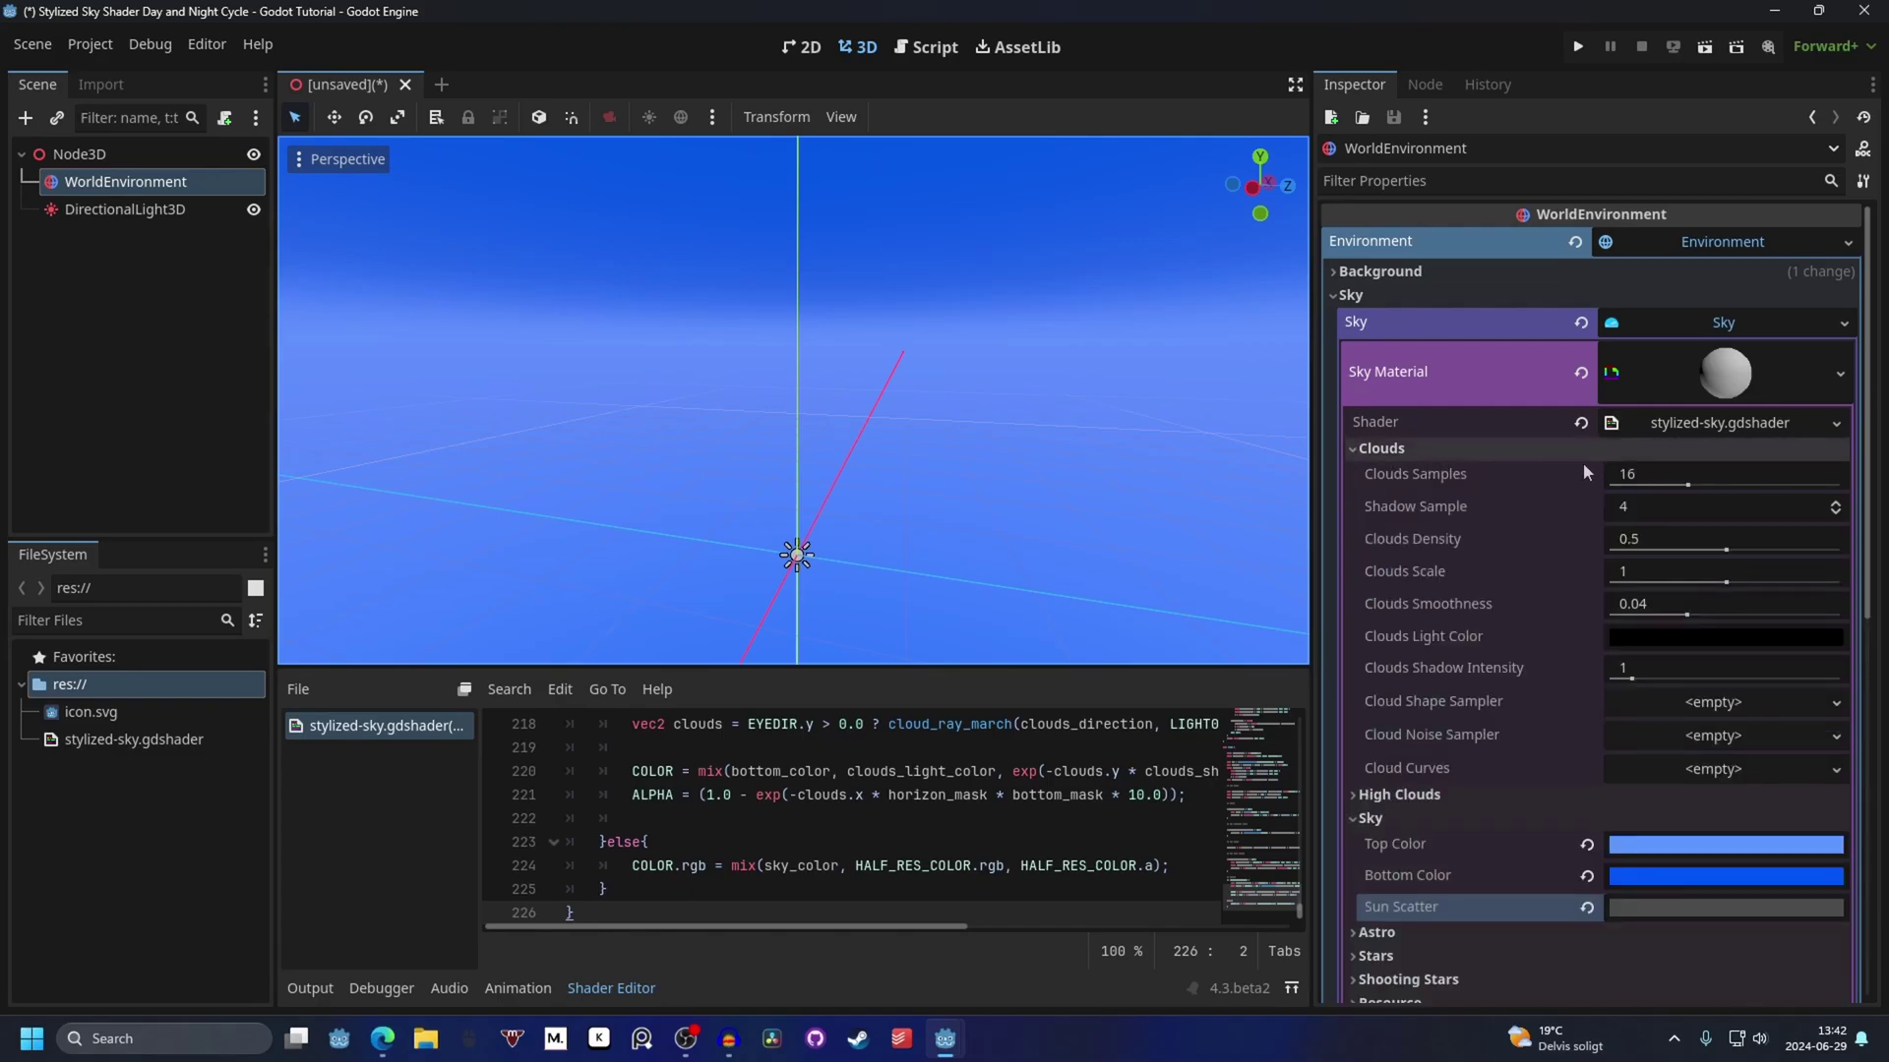
pyautogui.click(1652, 474)
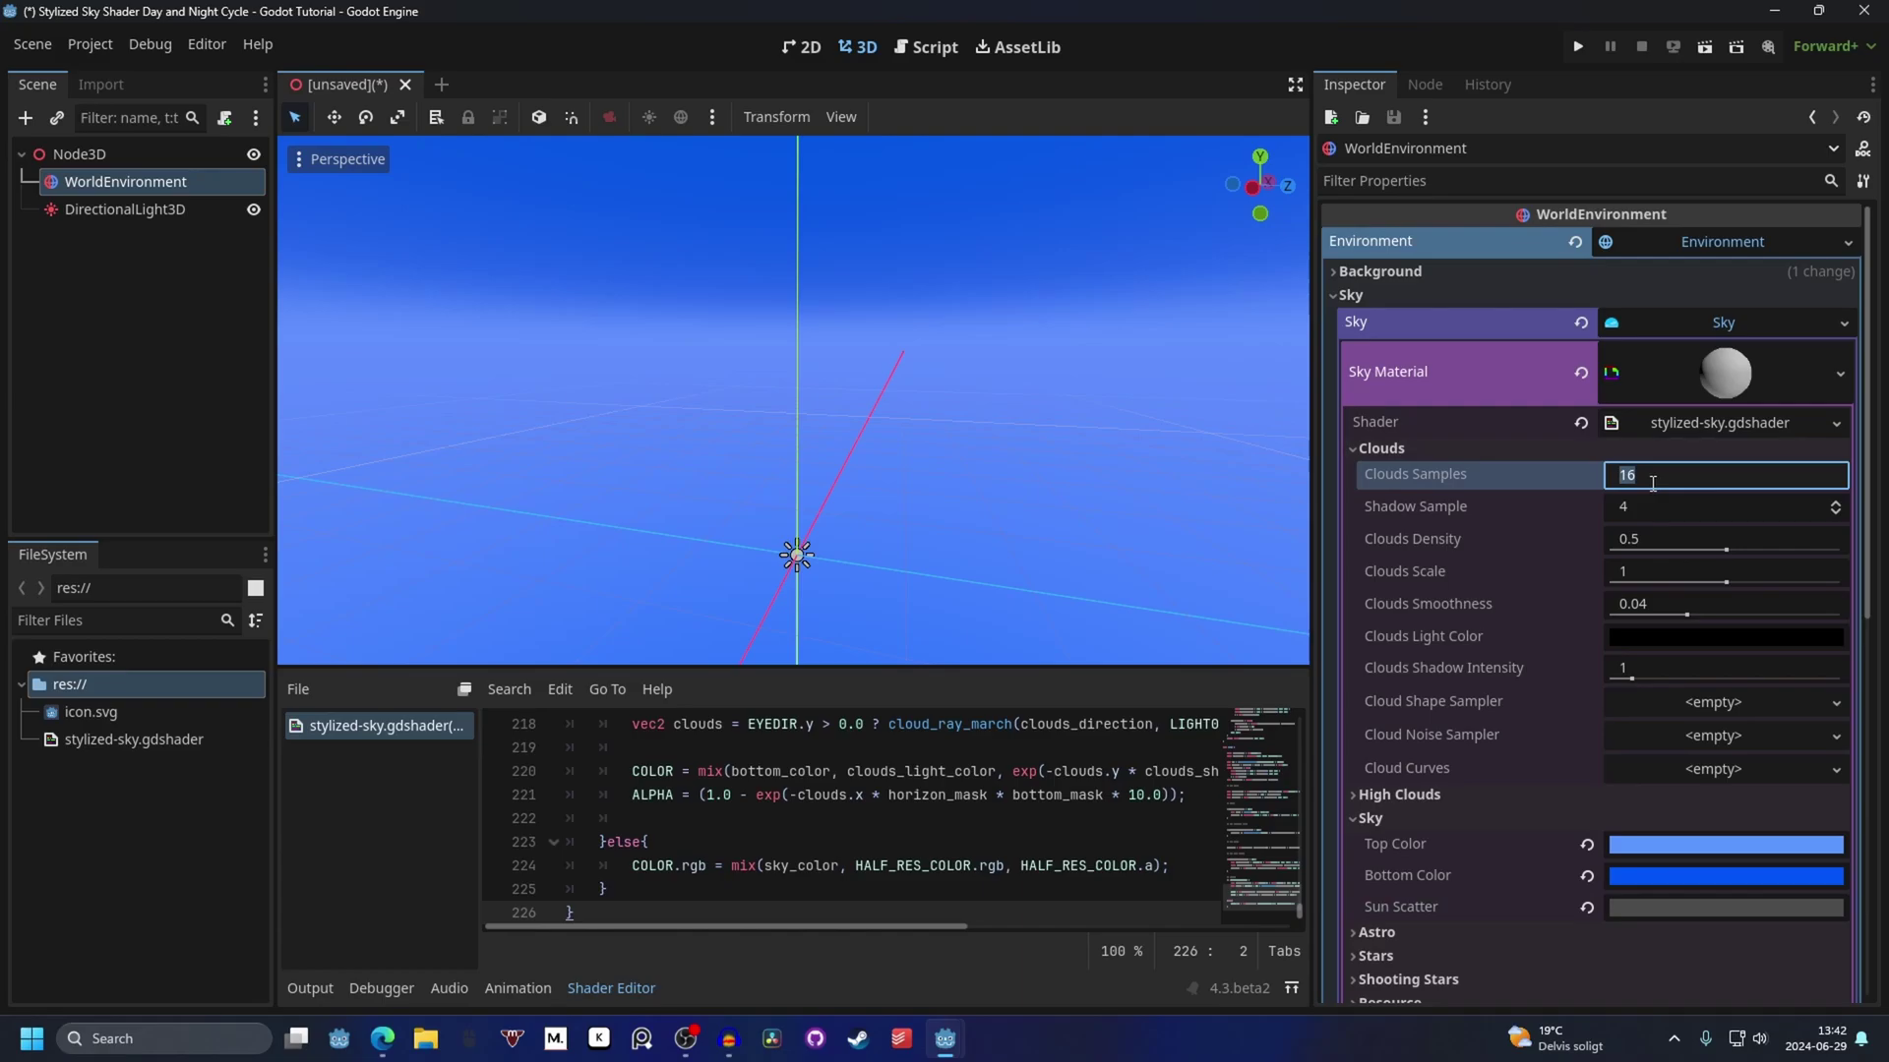
pyautogui.press('Return')
pyautogui.click(1639, 543)
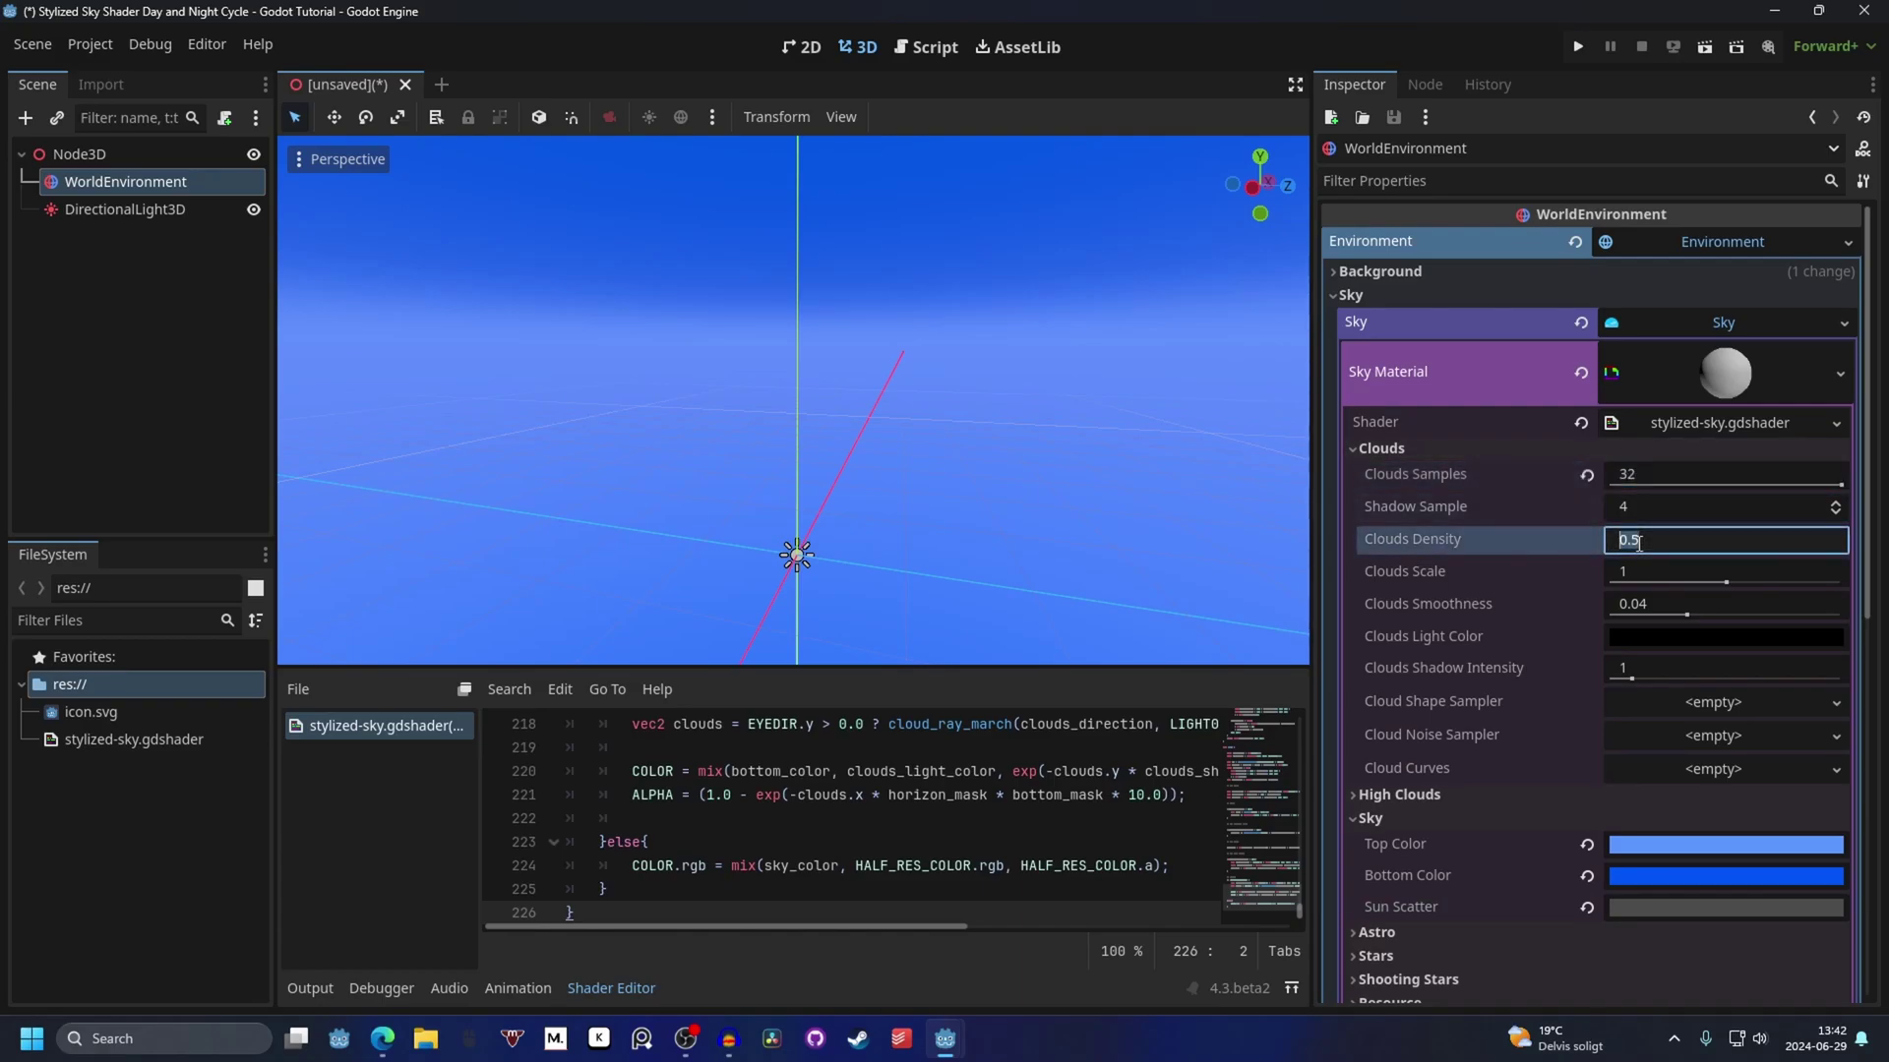
pyautogui.press('Return')
pyautogui.click(1641, 606)
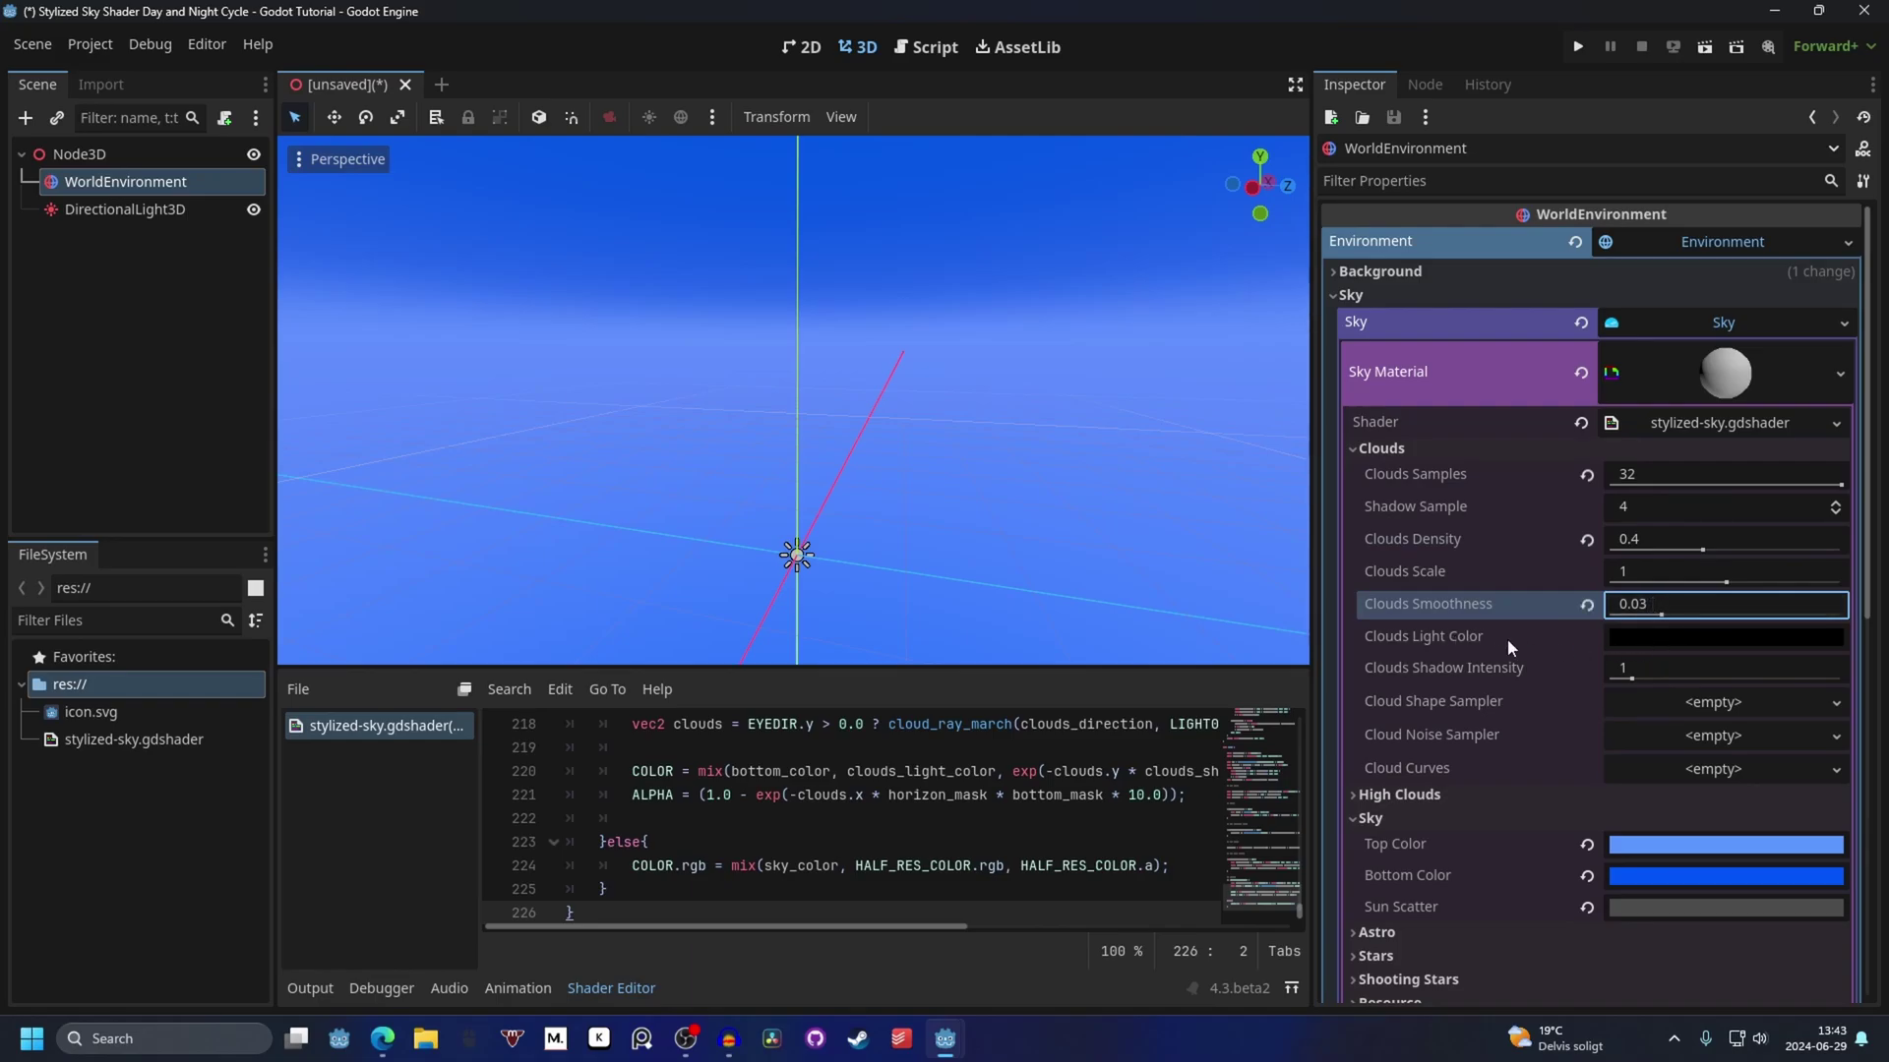
# Set the Clouds Light Color to white.
pyautogui.click(1656, 639)
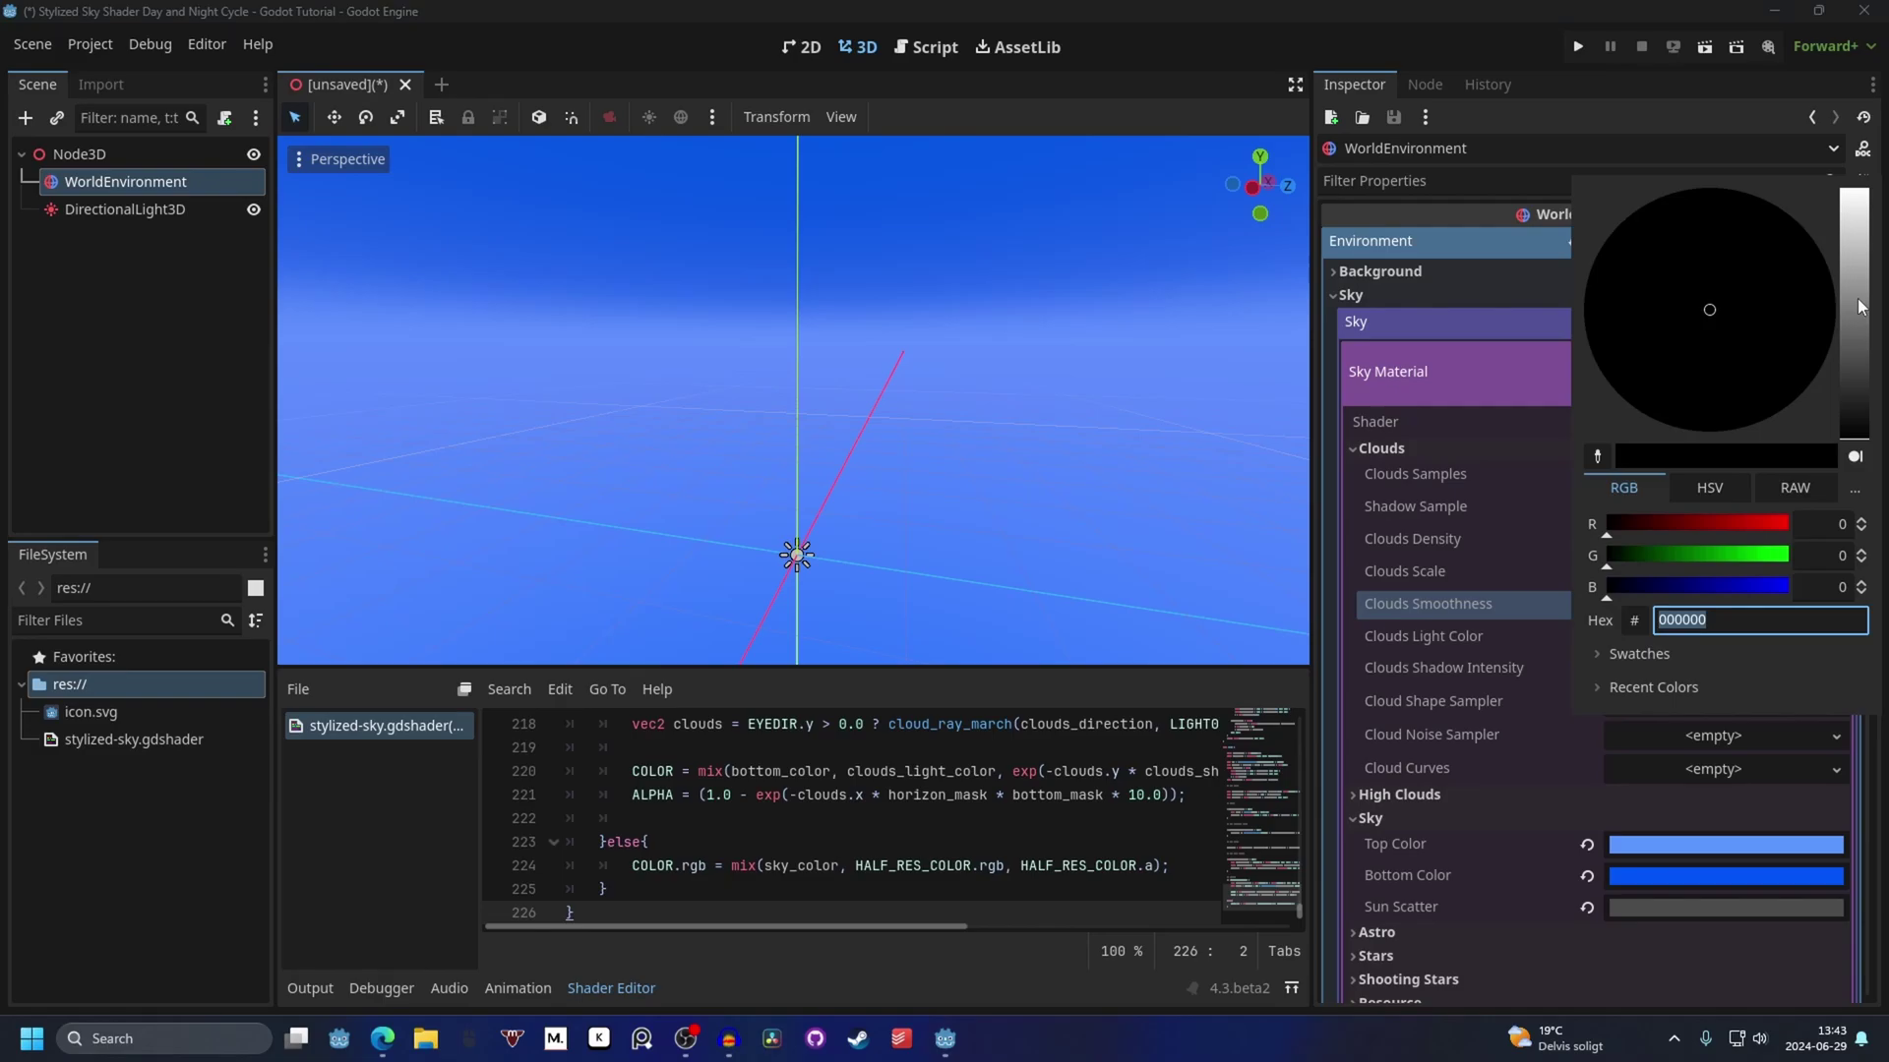
pyautogui.moveTo(1857, 305); pyautogui.dragTo(1857, 192)
pyautogui.click(1489, 700)
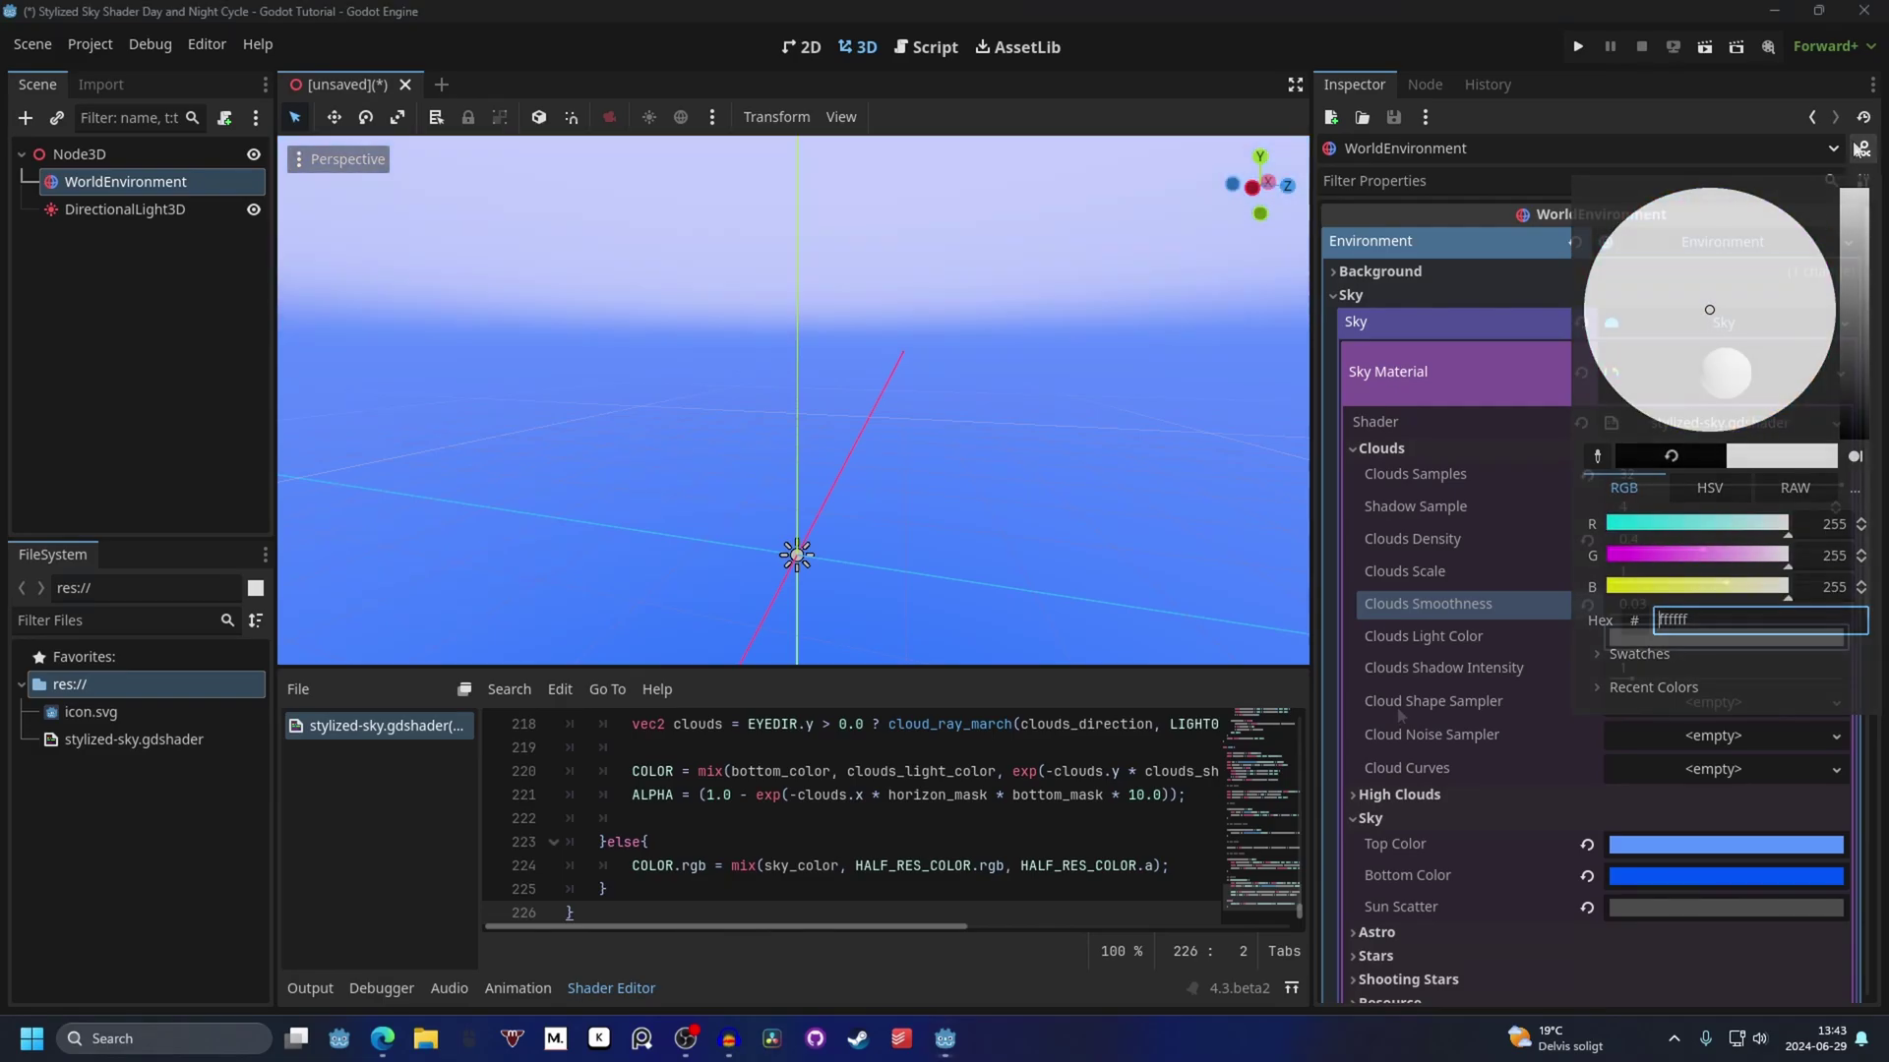
# Assign a new NoiseTexture2D to the Cloud Shape Sampler and make it seamless.
pyautogui.click(1699, 704)
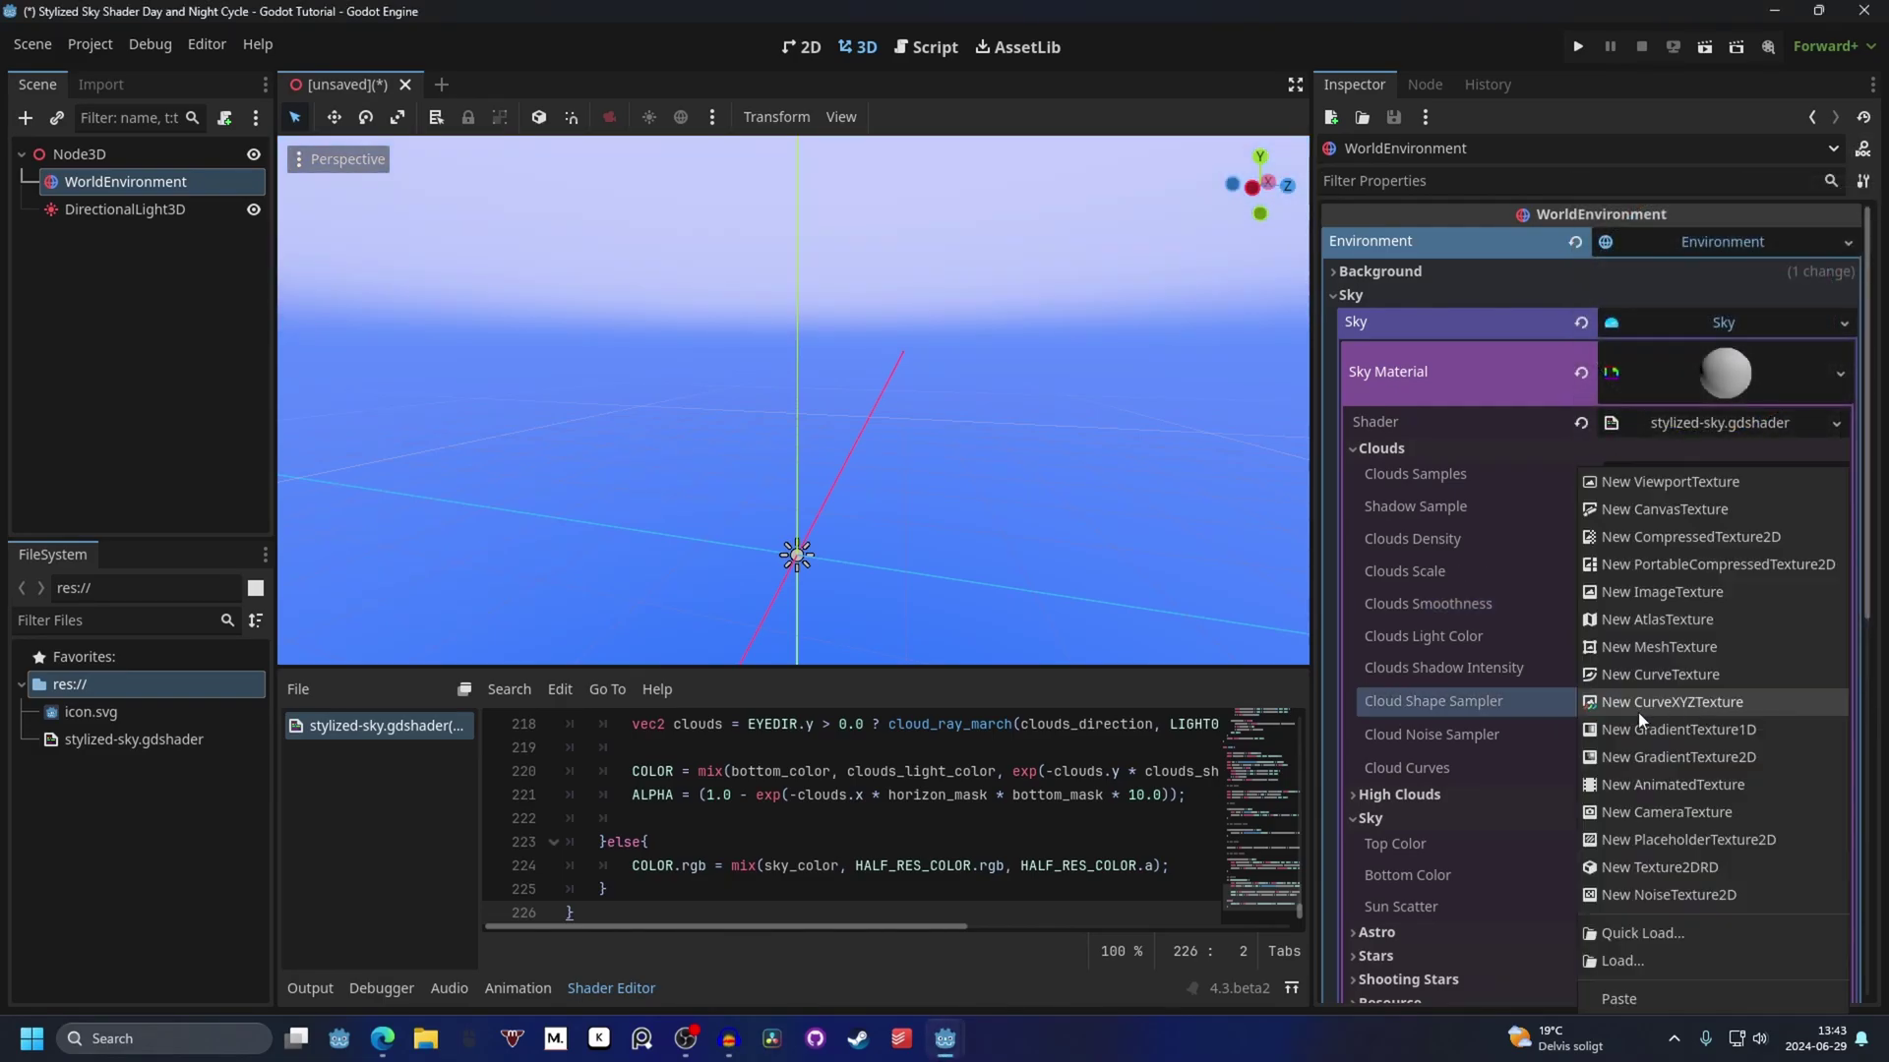
pyautogui.click(1697, 894)
pyautogui.click(1713, 705)
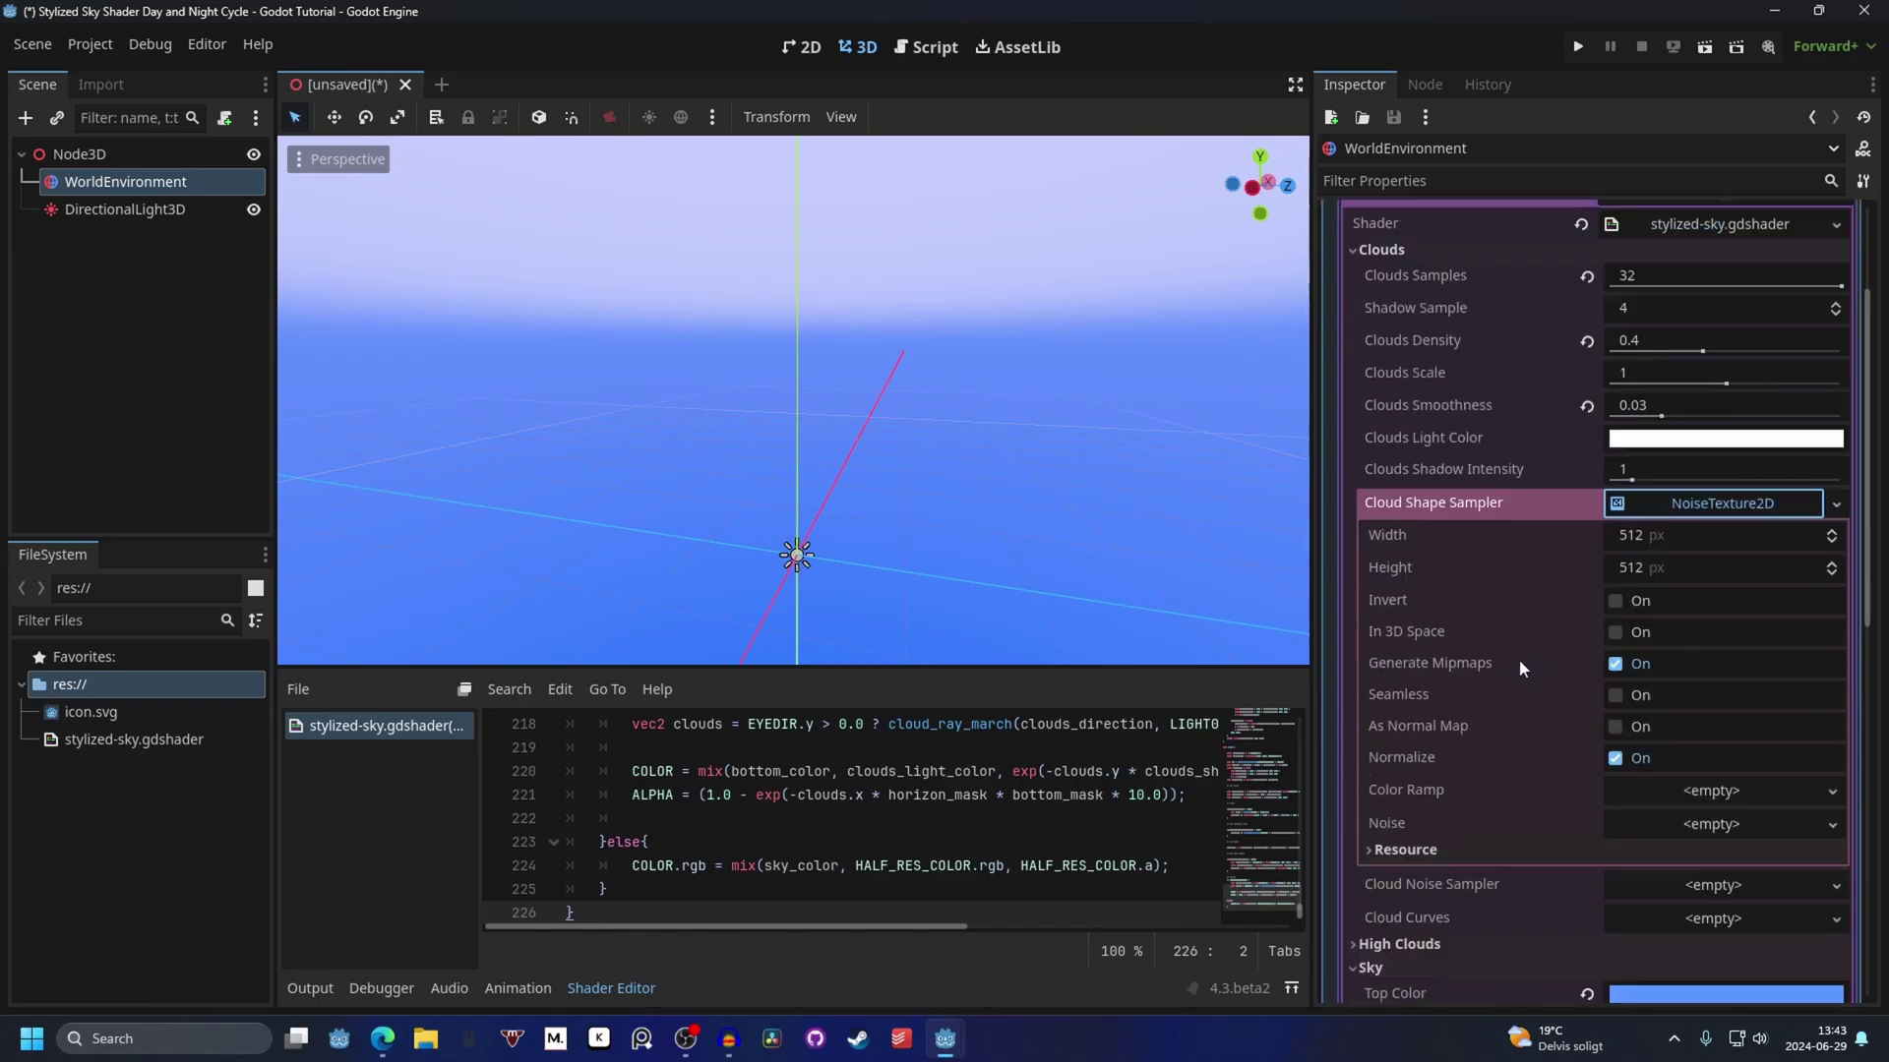
pyautogui.scroll(-1, 1519, 661)
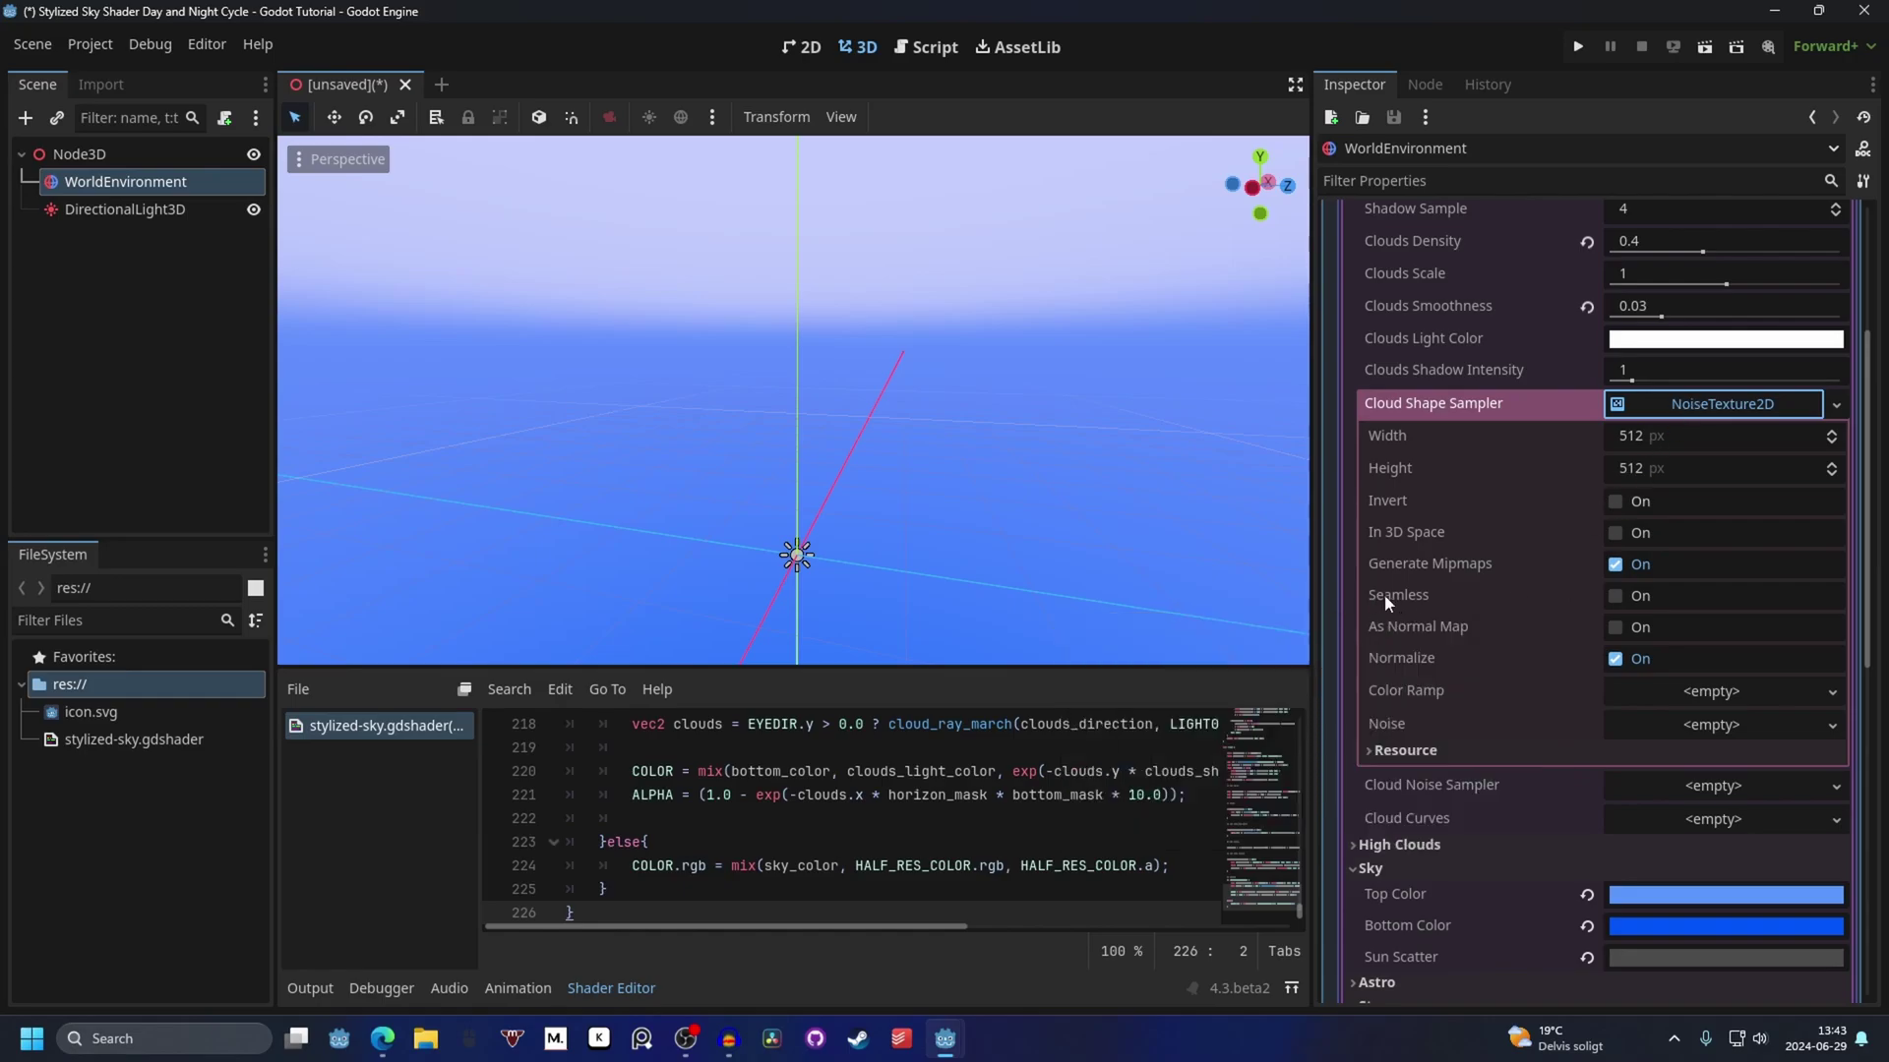
pyautogui.click(1616, 596)
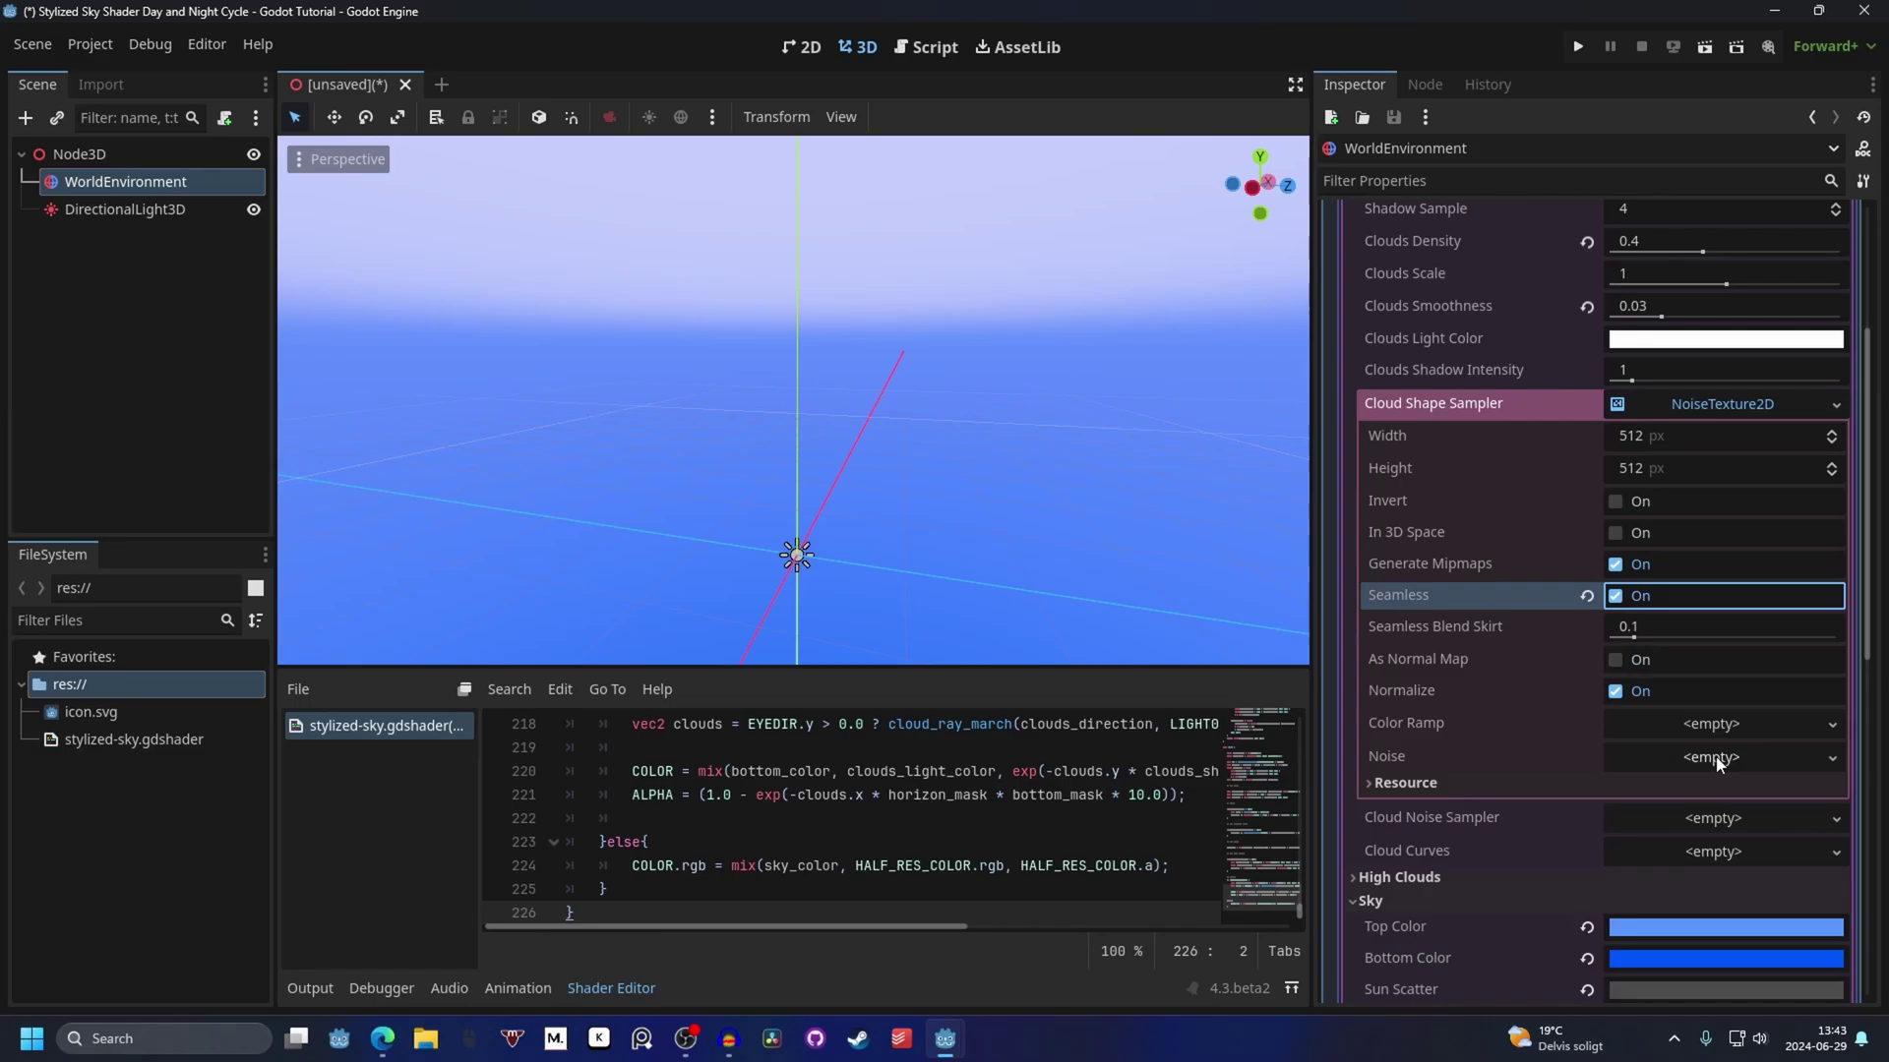
# Add a new FastNoiseLite as the shape texture's noise and look at the clouds in the viewport.
pyautogui.click(1713, 758)
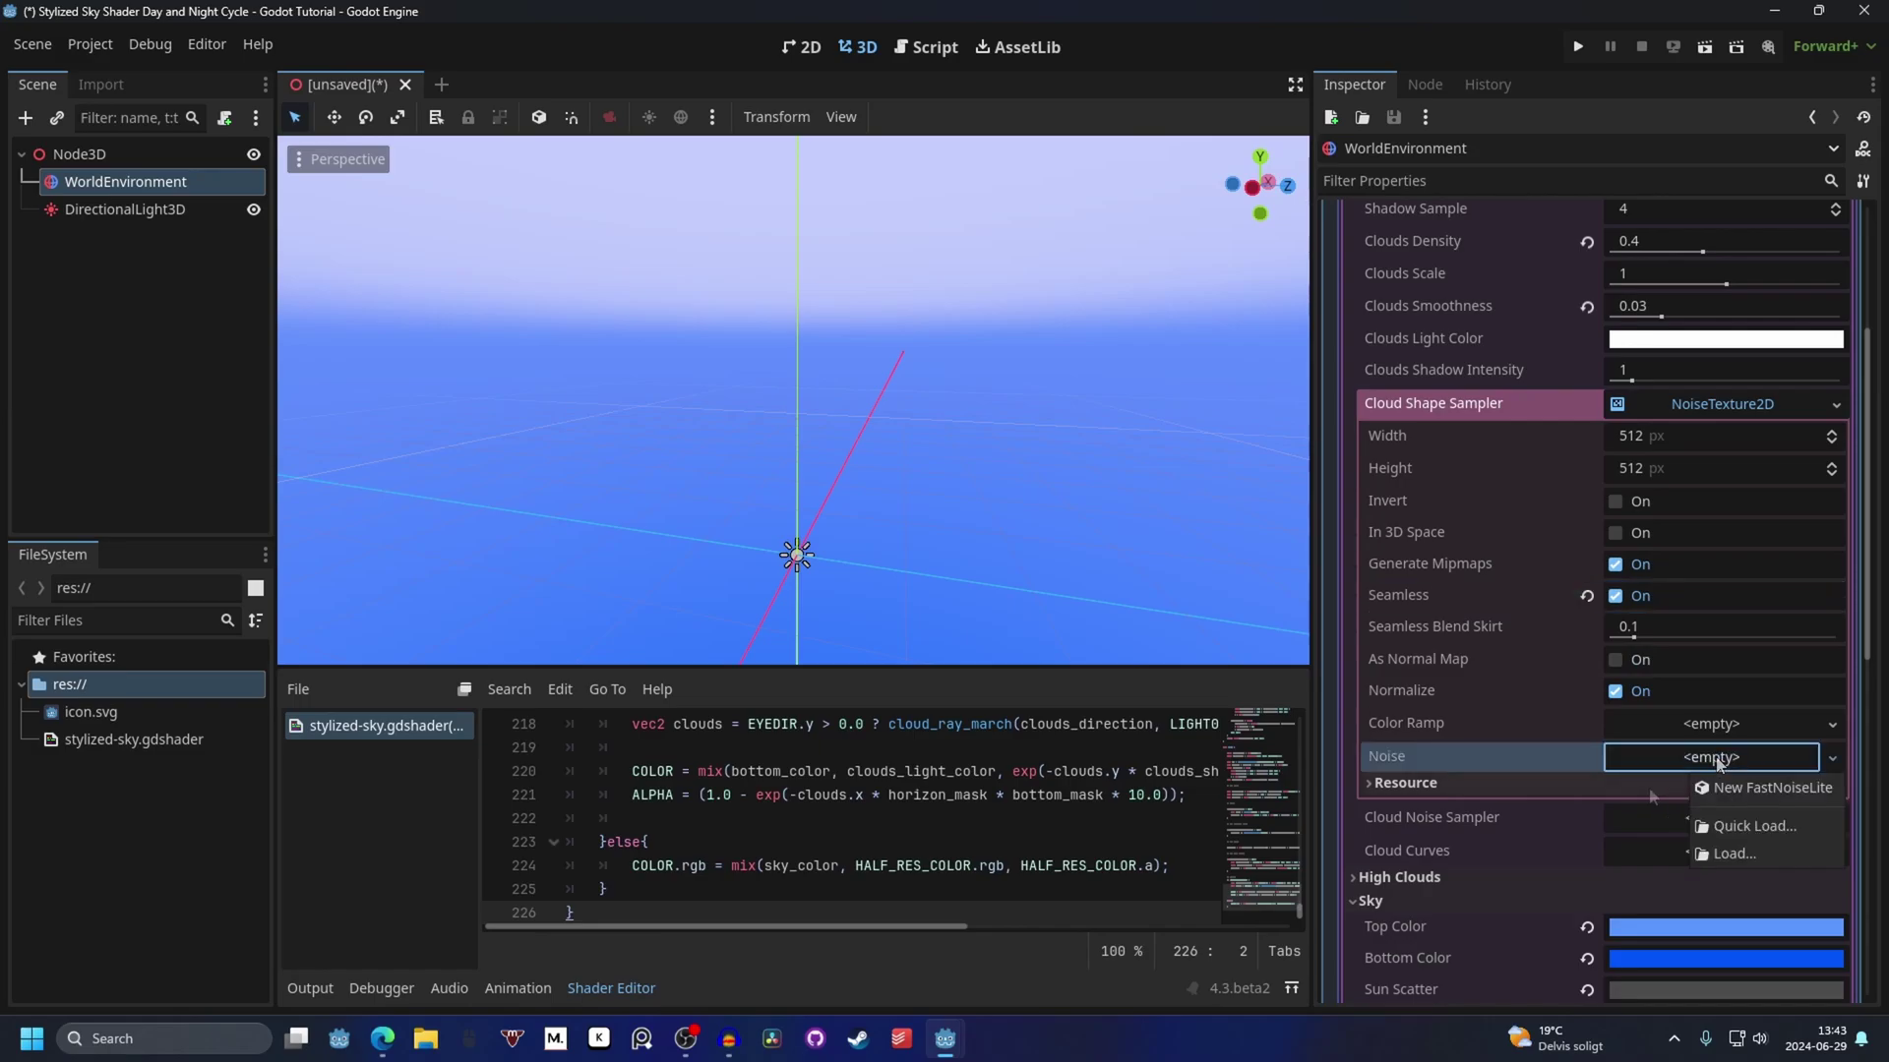
pyautogui.click(1773, 787)
pyautogui.scroll(-2, 1774, 789)
pyautogui.scroll(2, 1082, 443)
pyautogui.moveTo(1171, 384); pyautogui.dragTo(1130, 475, button='middle')
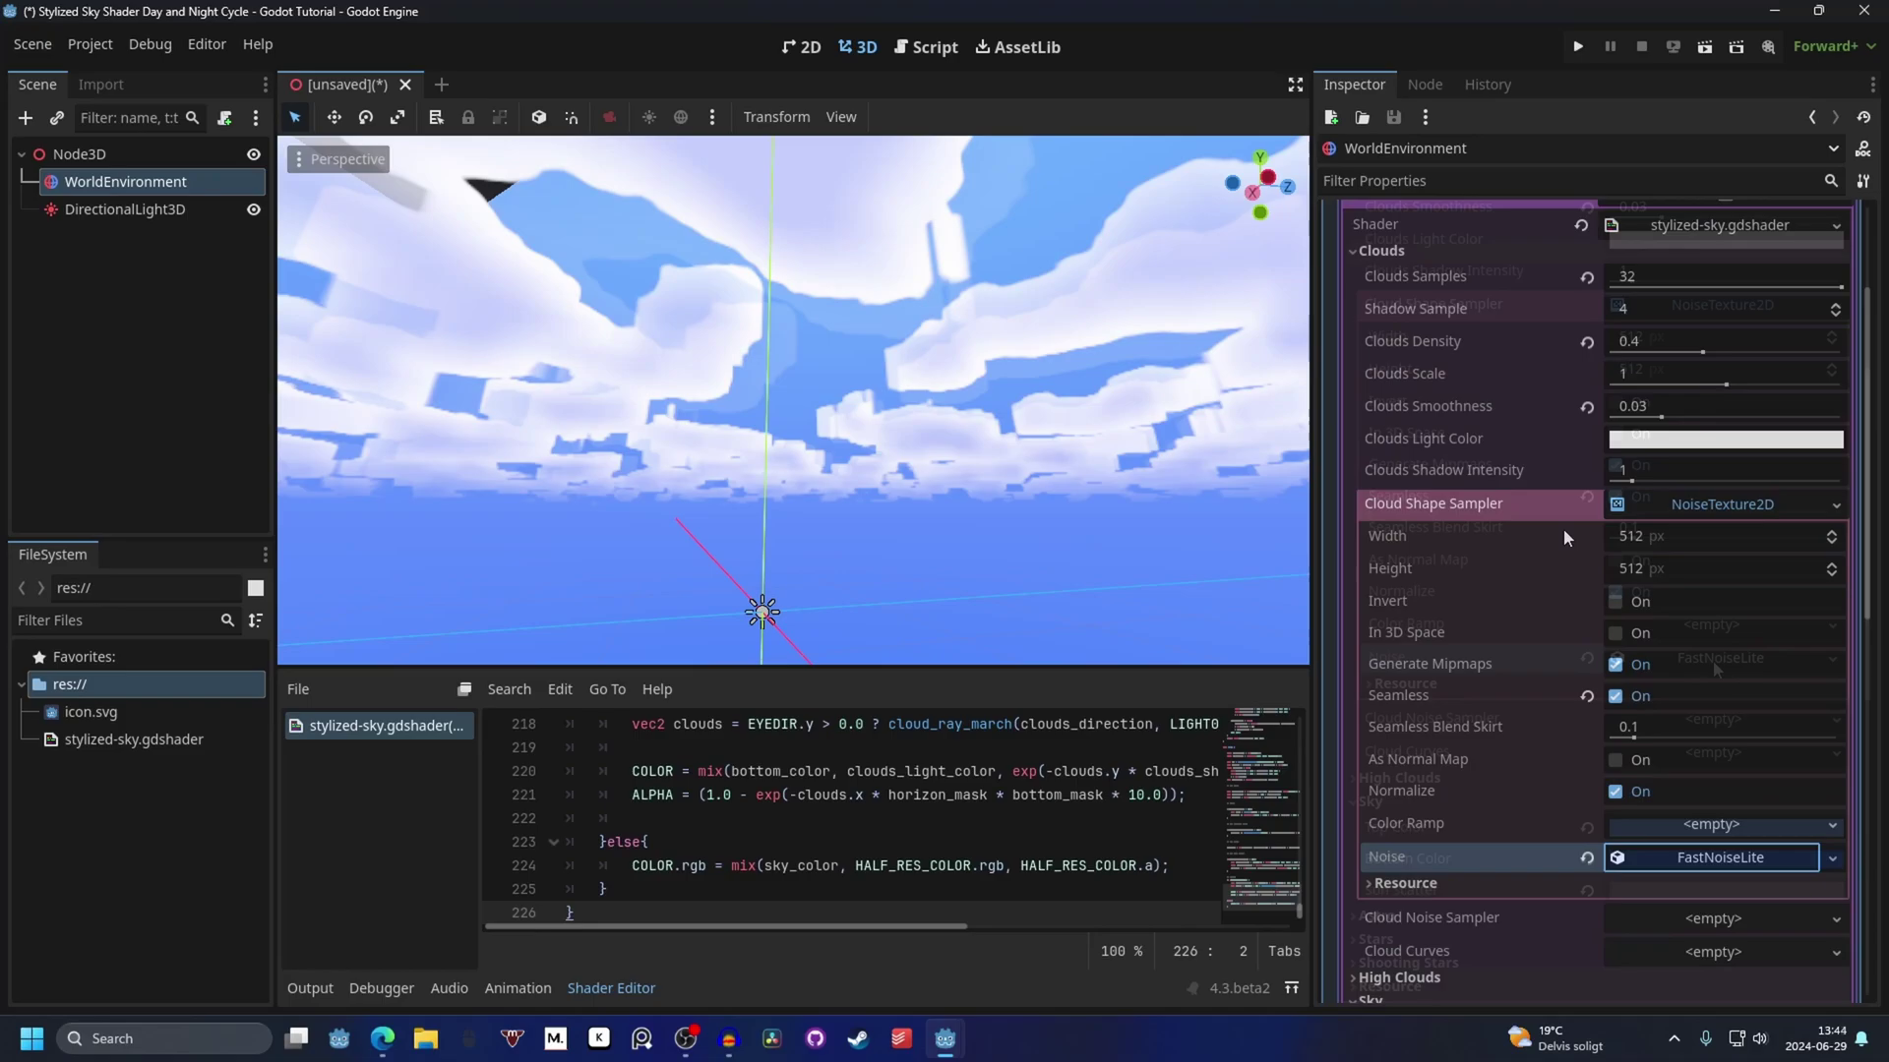
# Copy the Cloud Shape Sampler's noise texture into the Cloud Noise Sampler.
pyautogui.click(1690, 510)
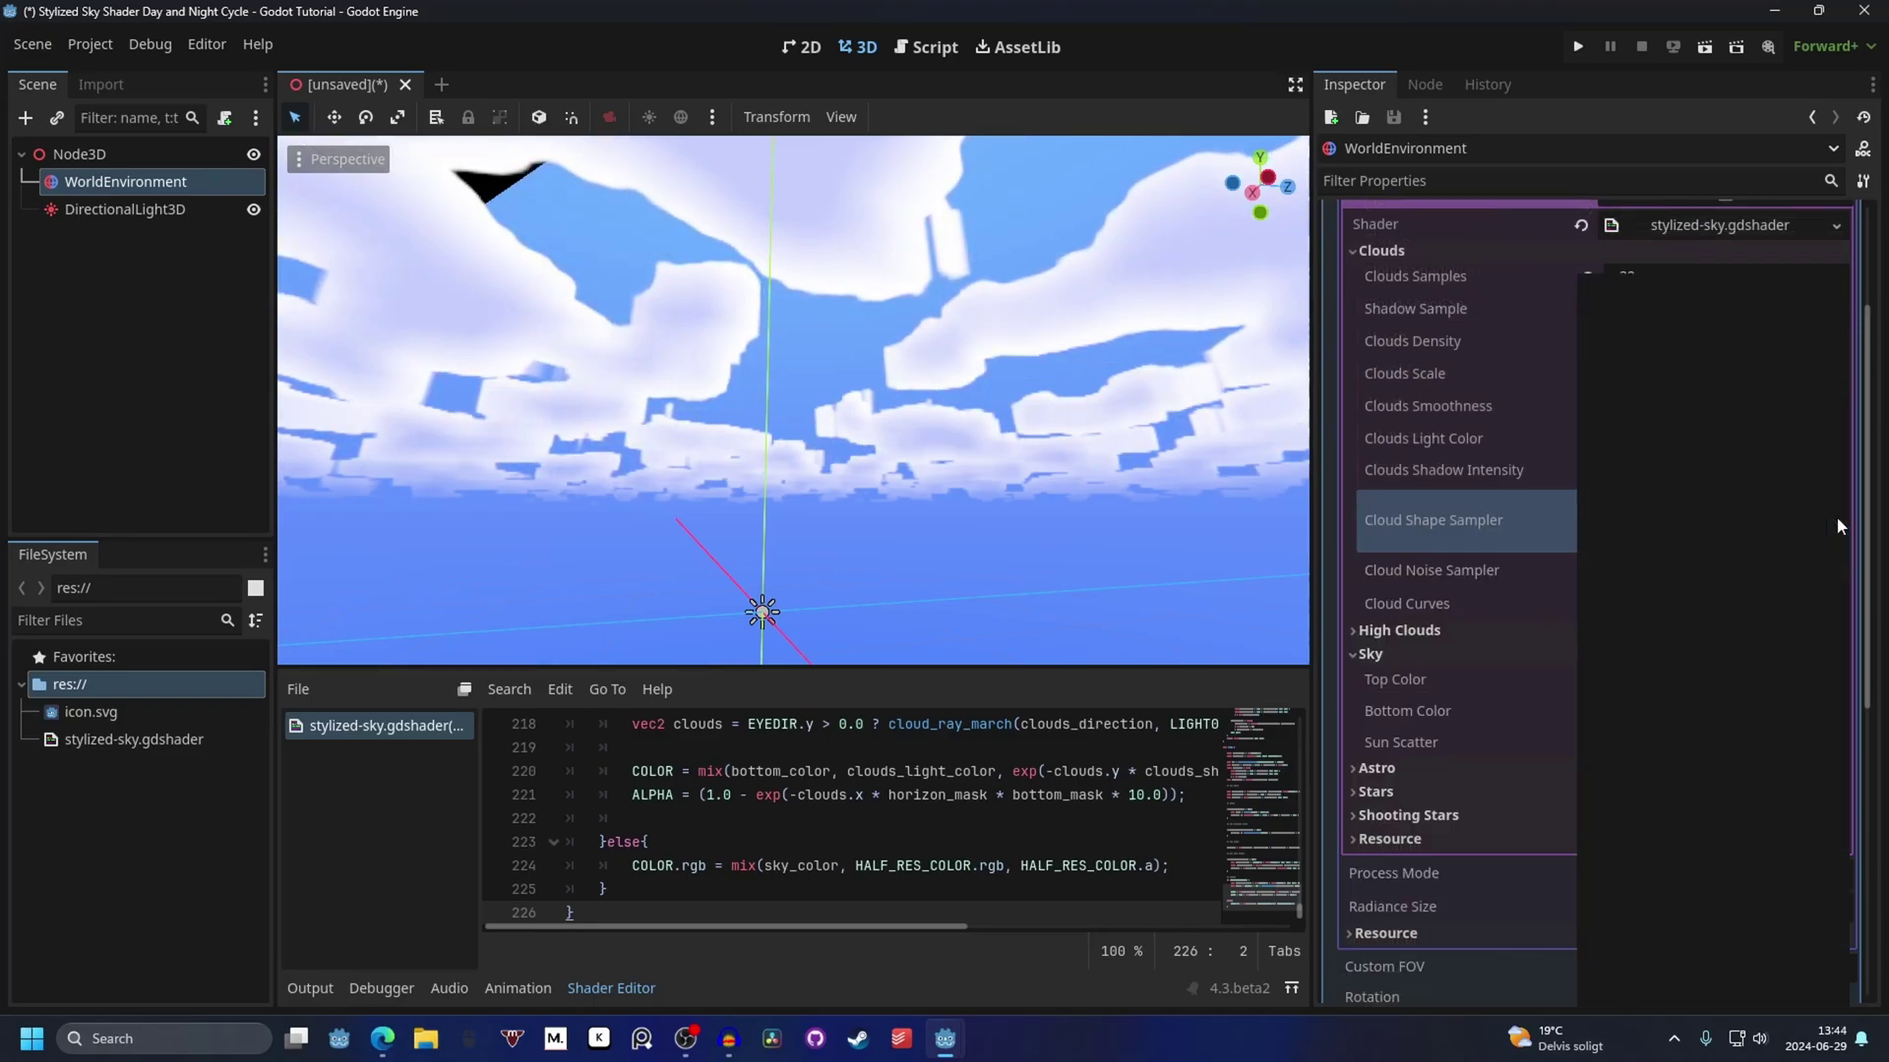
pyautogui.click(1836, 521)
pyautogui.click(1645, 960)
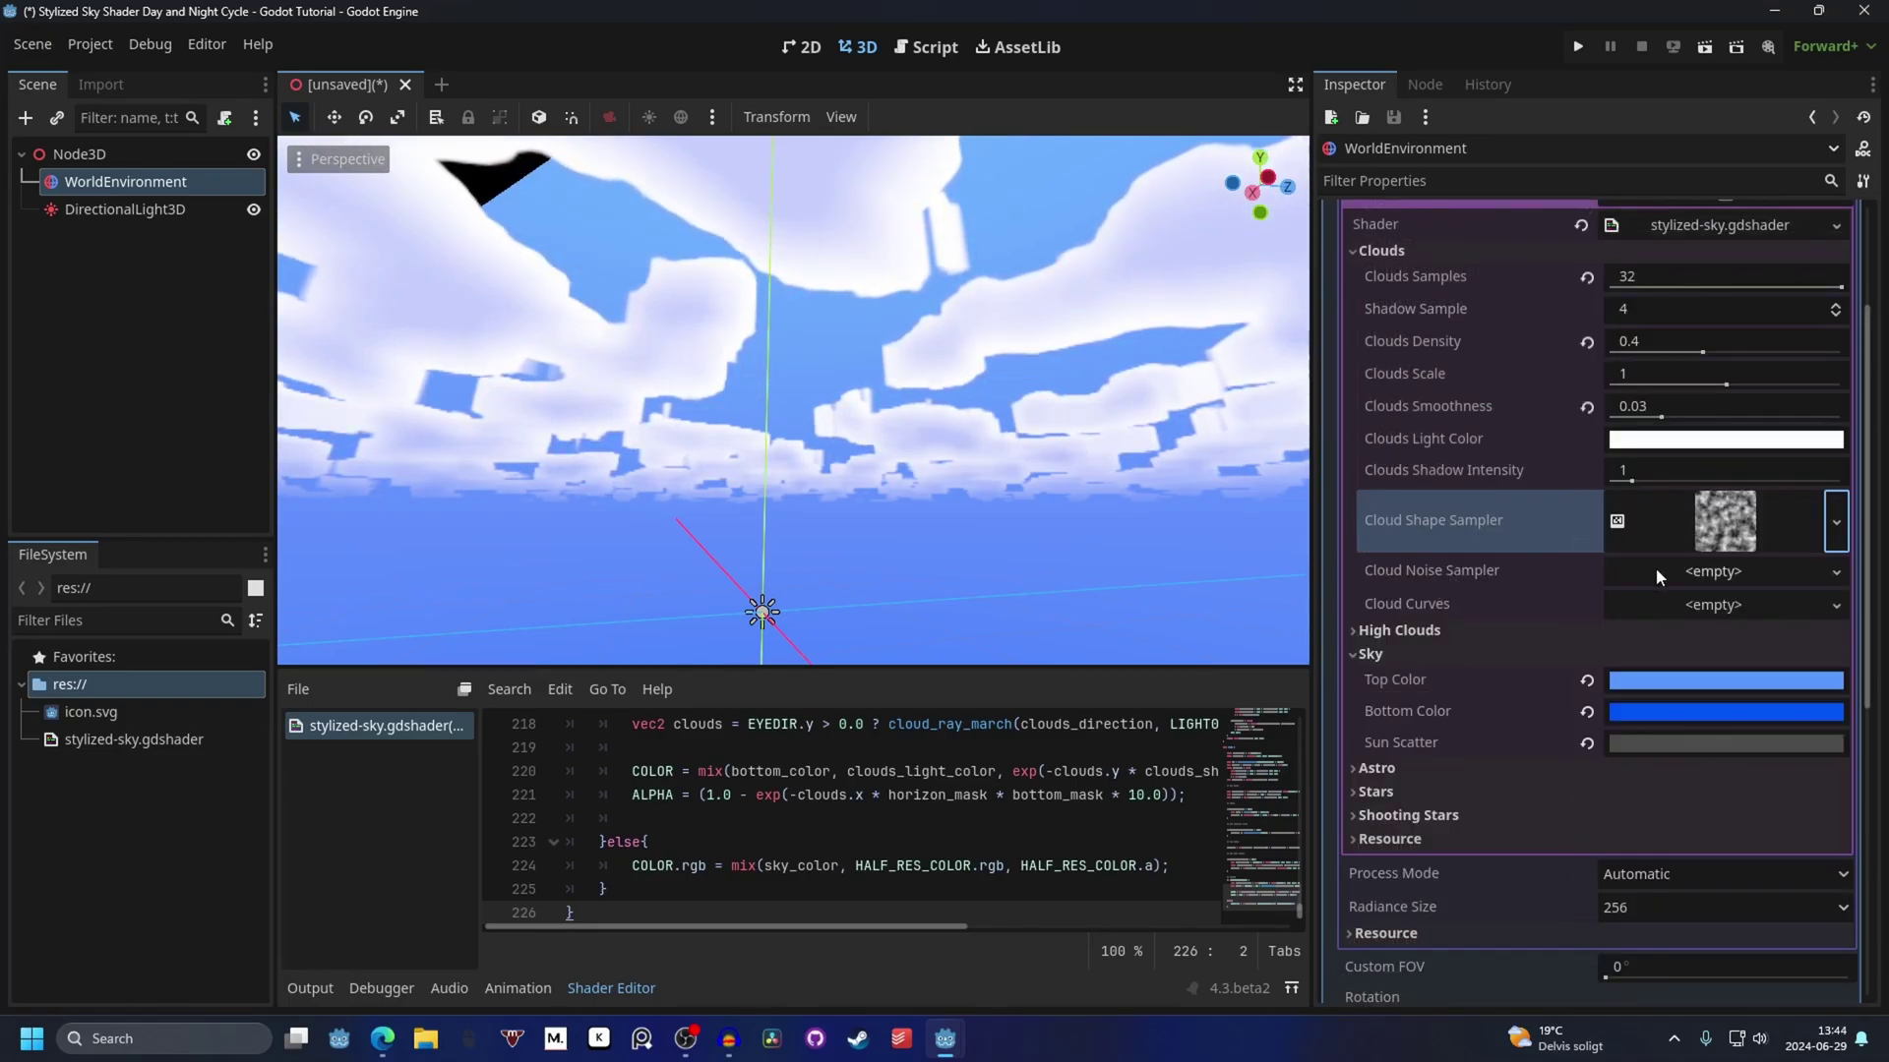
pyautogui.click(1830, 570)
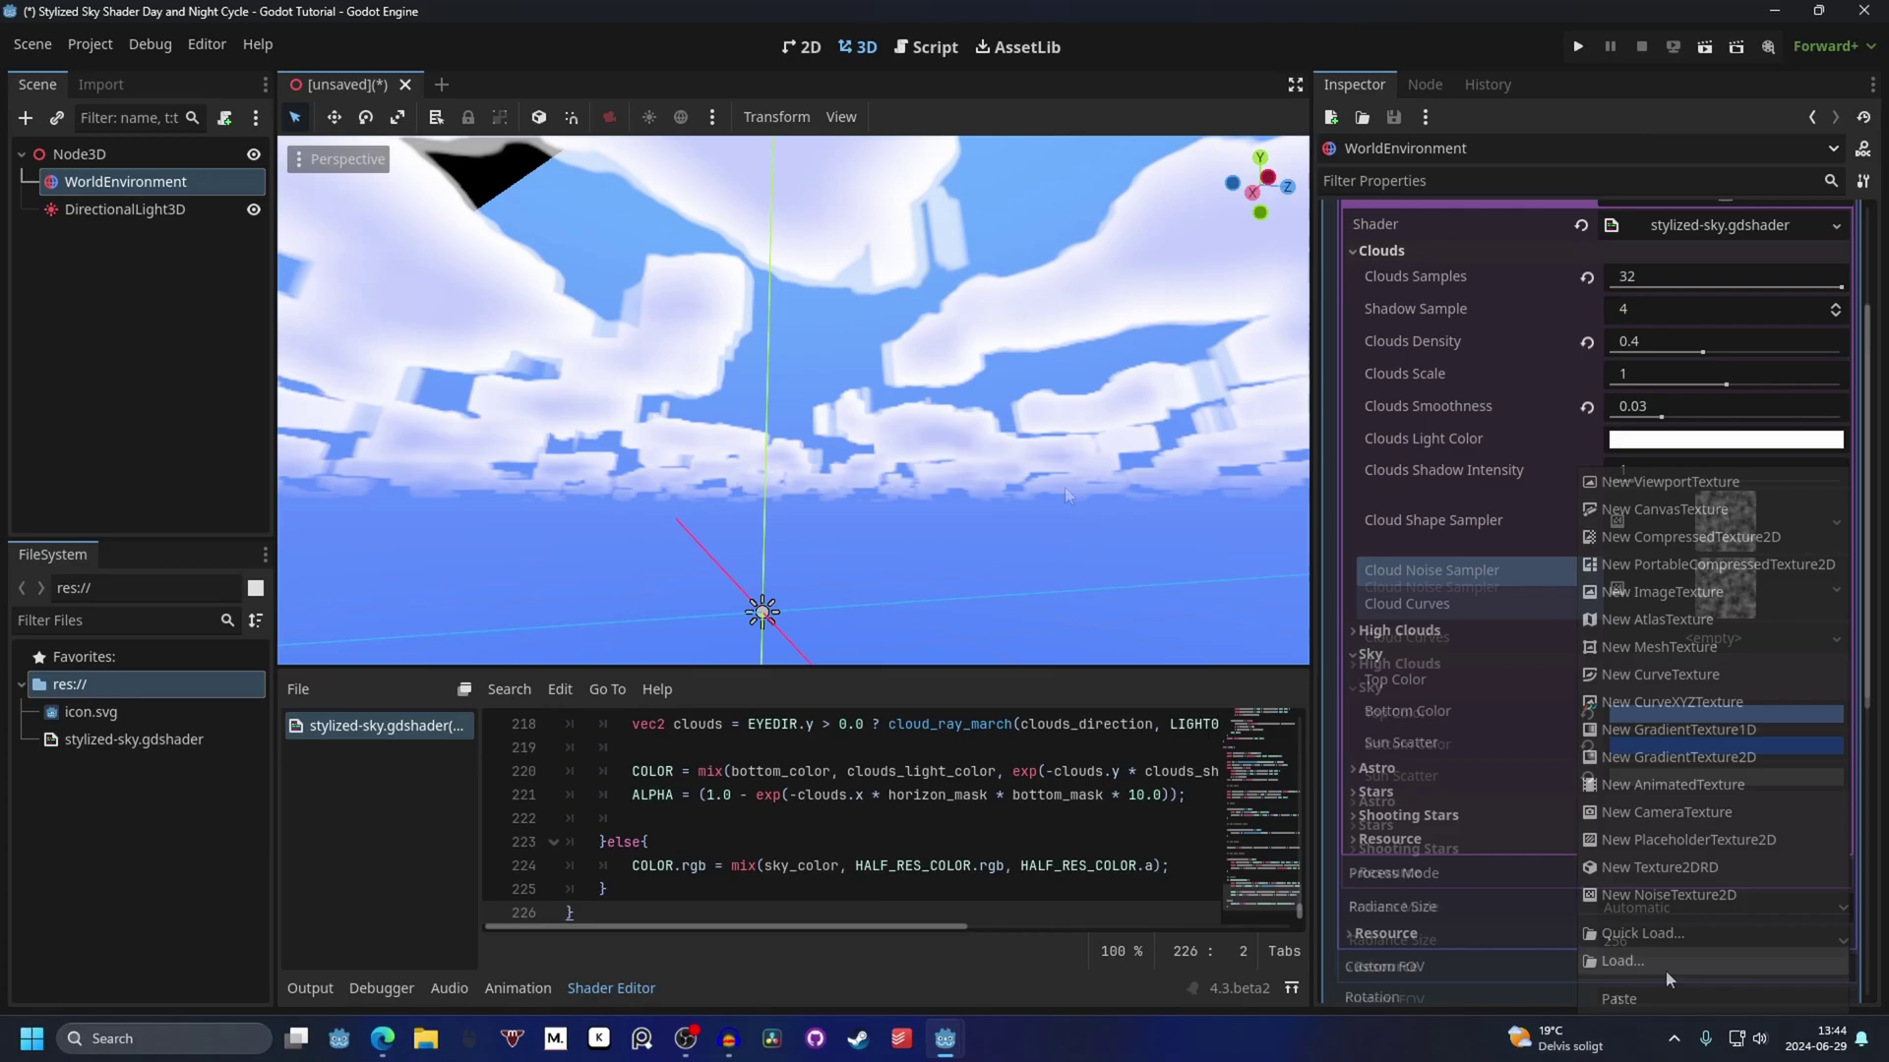
pyautogui.click(1666, 970)
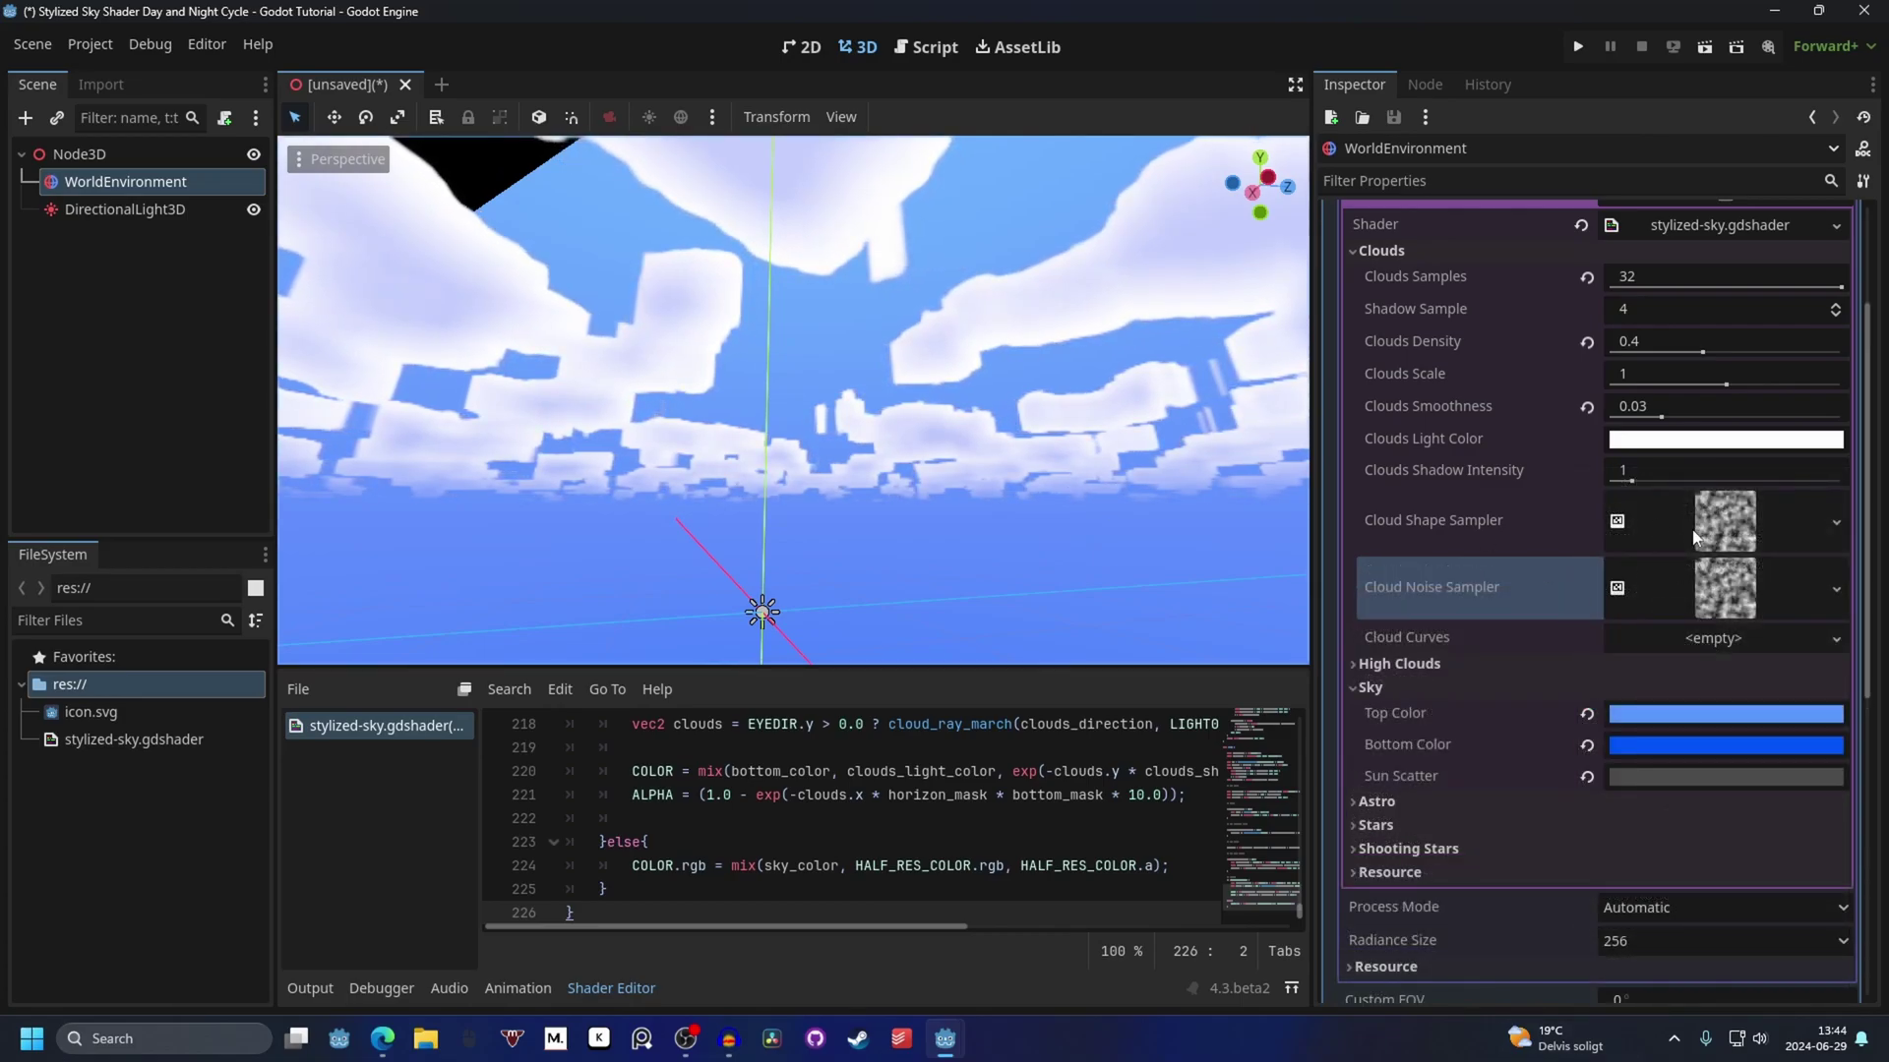
# Assign a new CurveTexture with a new Curve to Cloud Curves and open the curve for editing.
pyautogui.click(1708, 645)
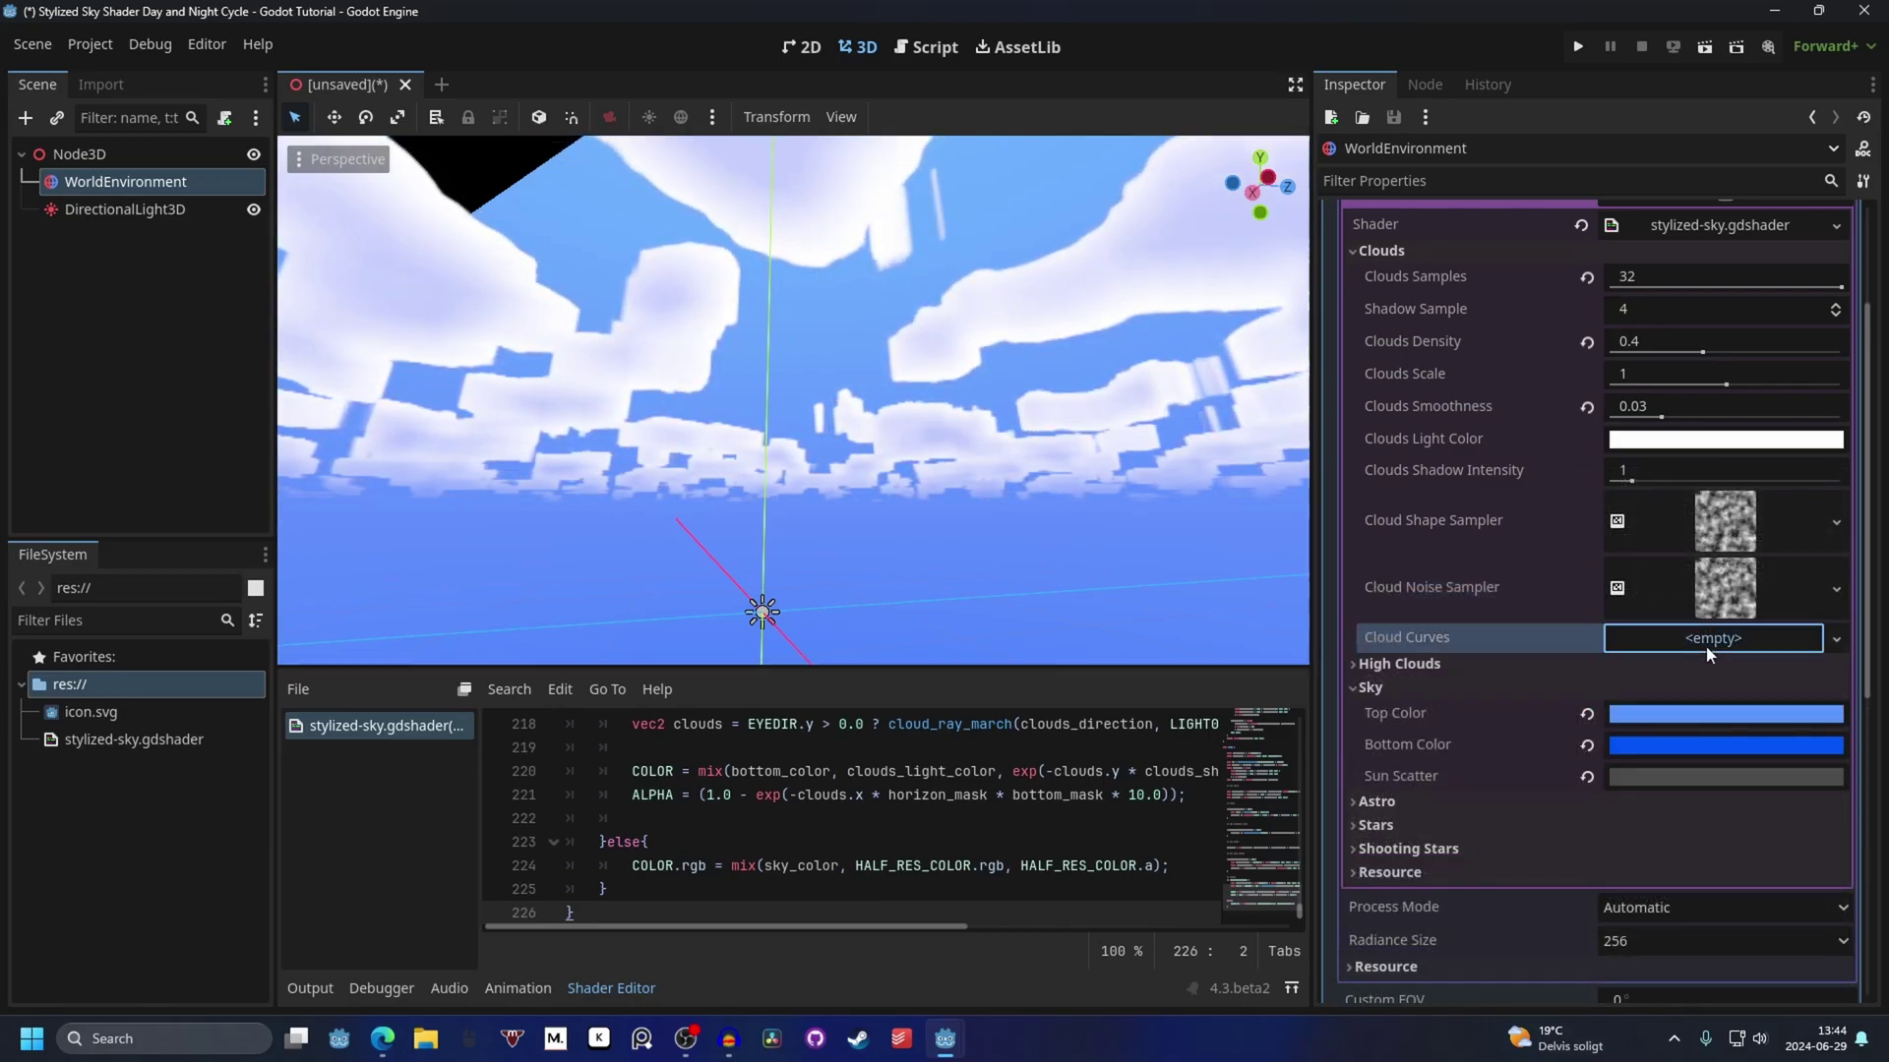
pyautogui.click(1723, 638)
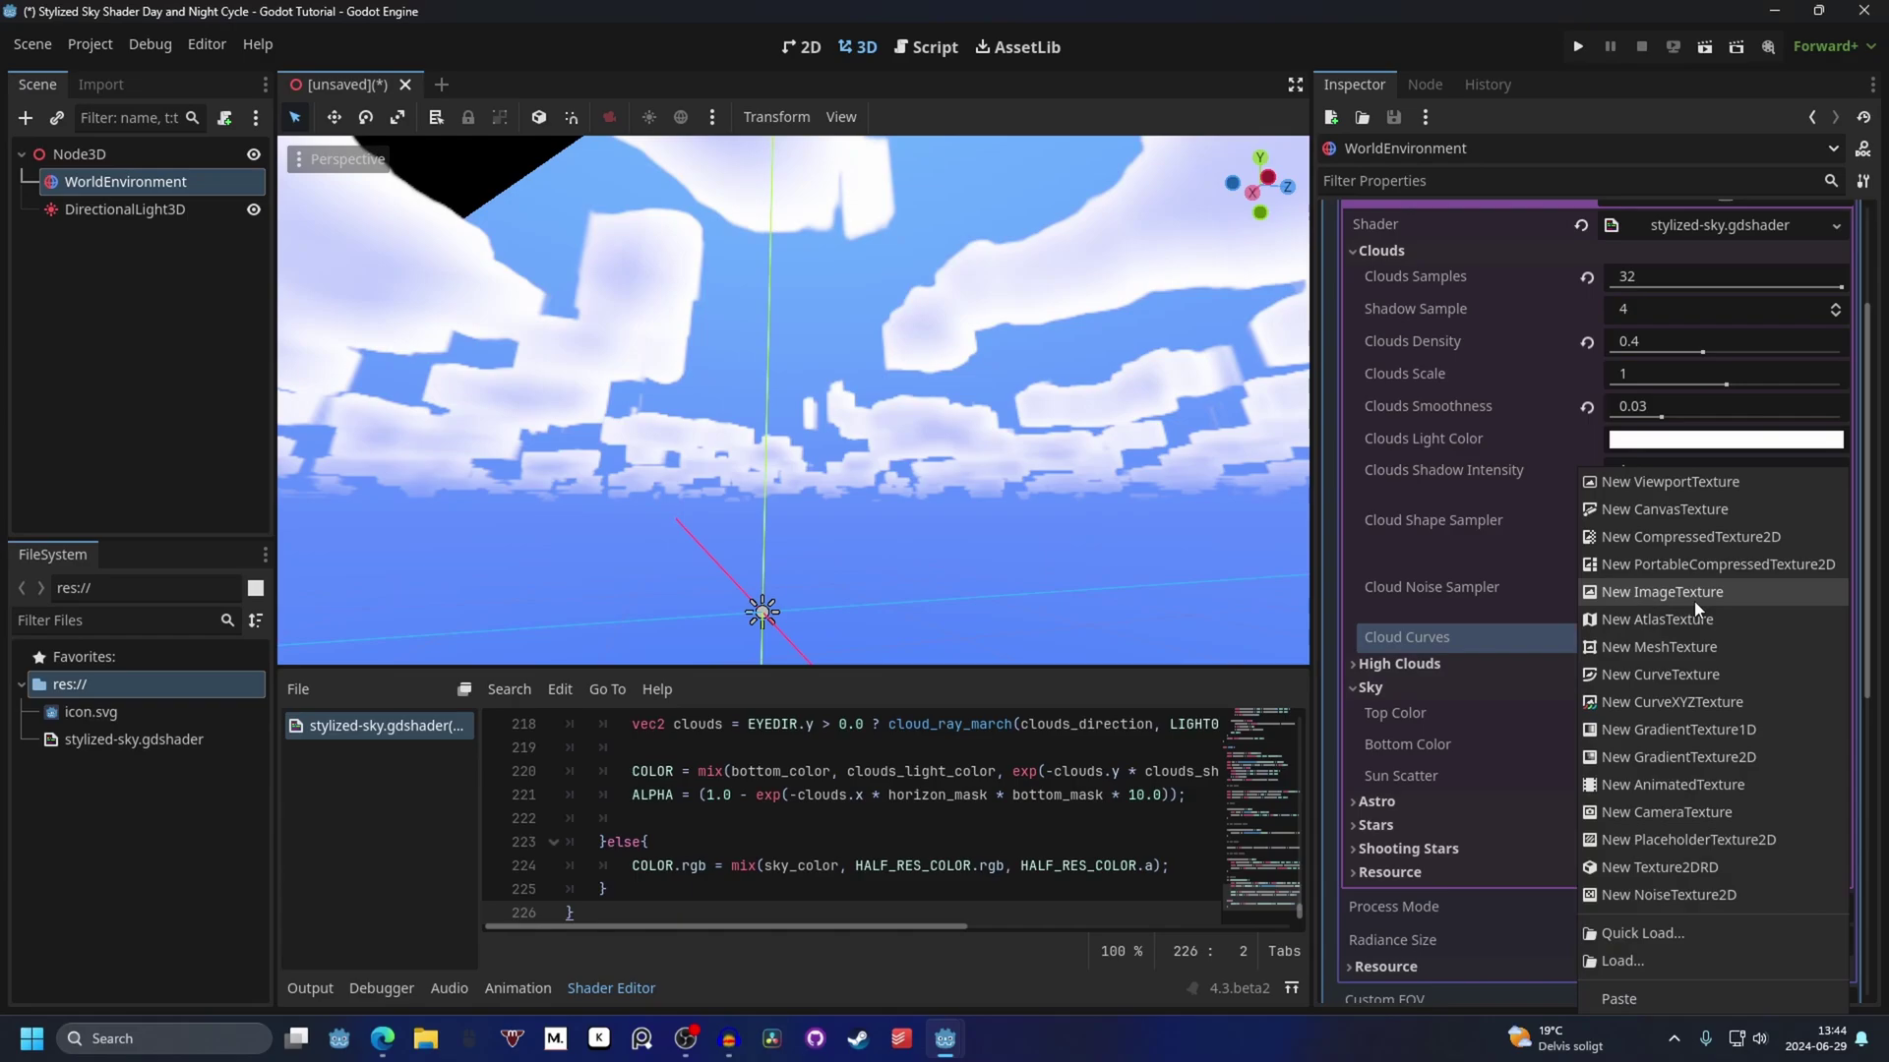
pyautogui.click(1720, 676)
pyautogui.click(1736, 737)
pyautogui.click(1785, 766)
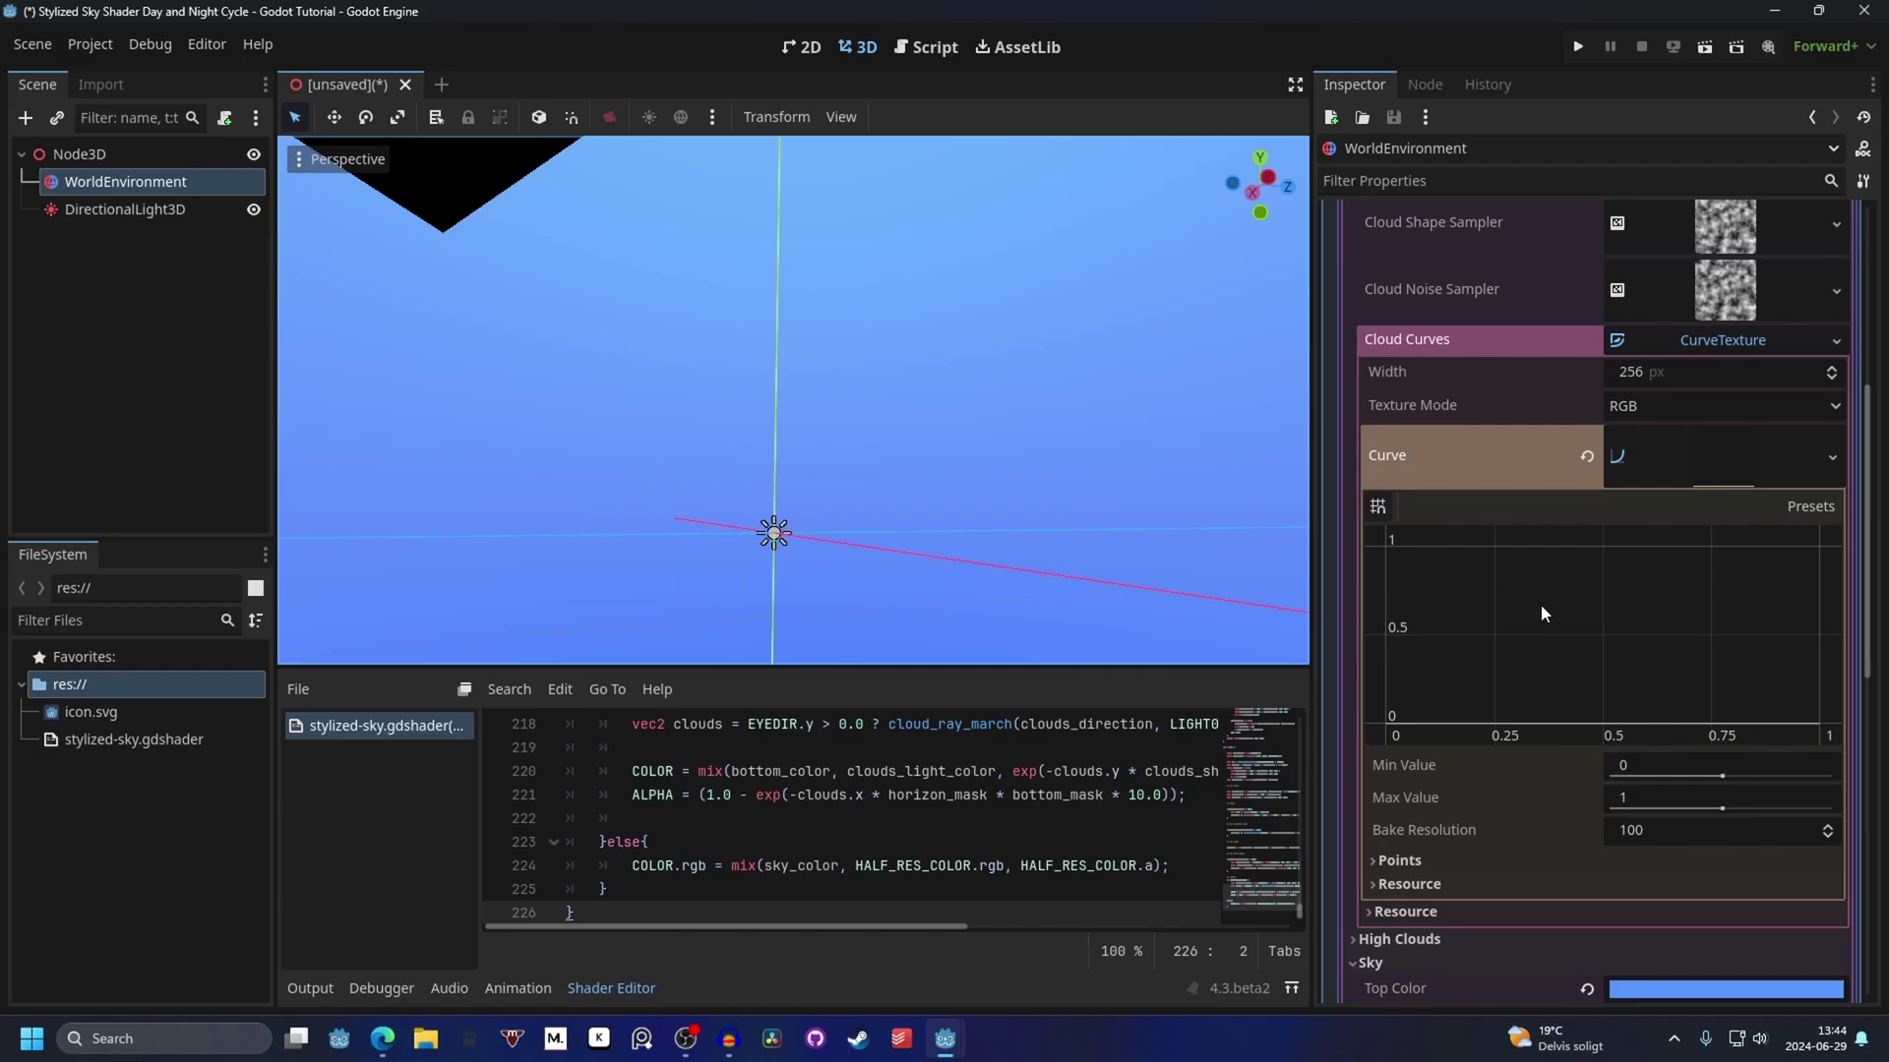
# Shape the cloud curve with points at (0, 0), about (0.12, 1) and about (1, 0.74), then collapse the curve texture.
pyautogui.click(1539, 610)
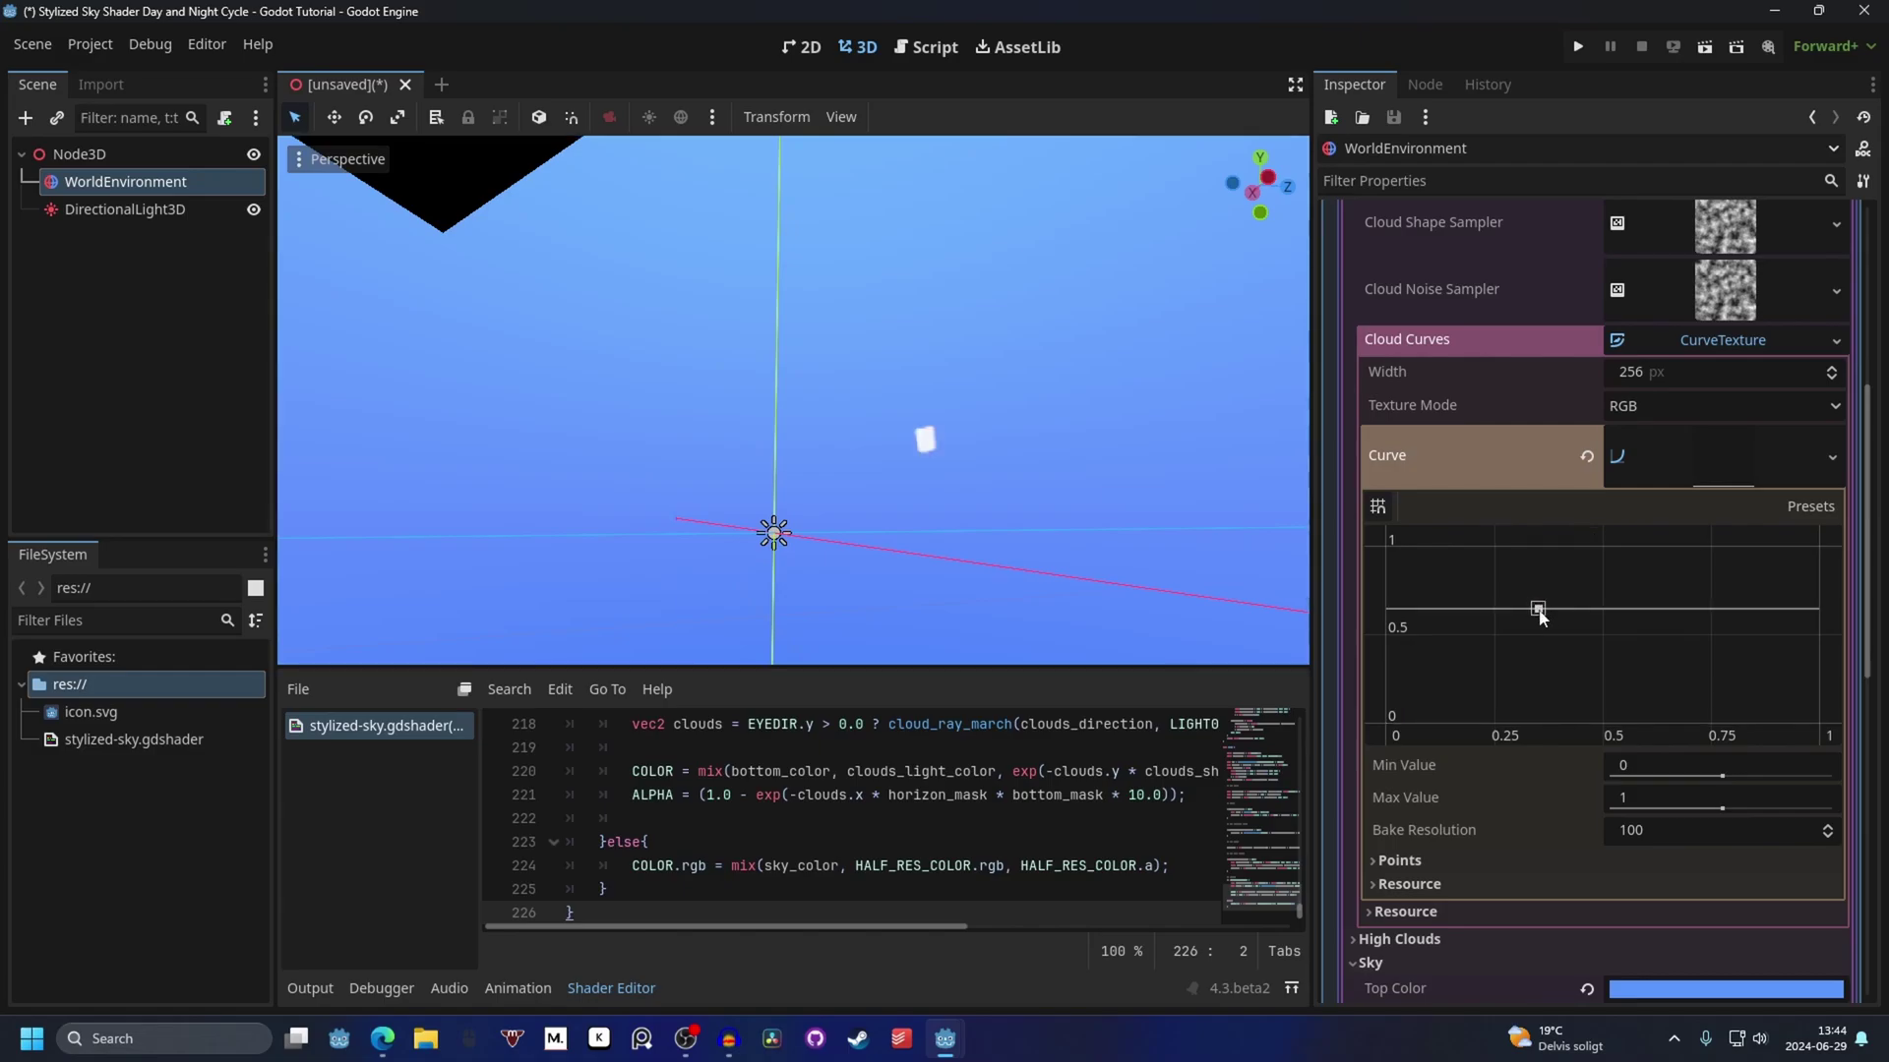
pyautogui.moveTo(1539, 610); pyautogui.dragTo(1347, 756)
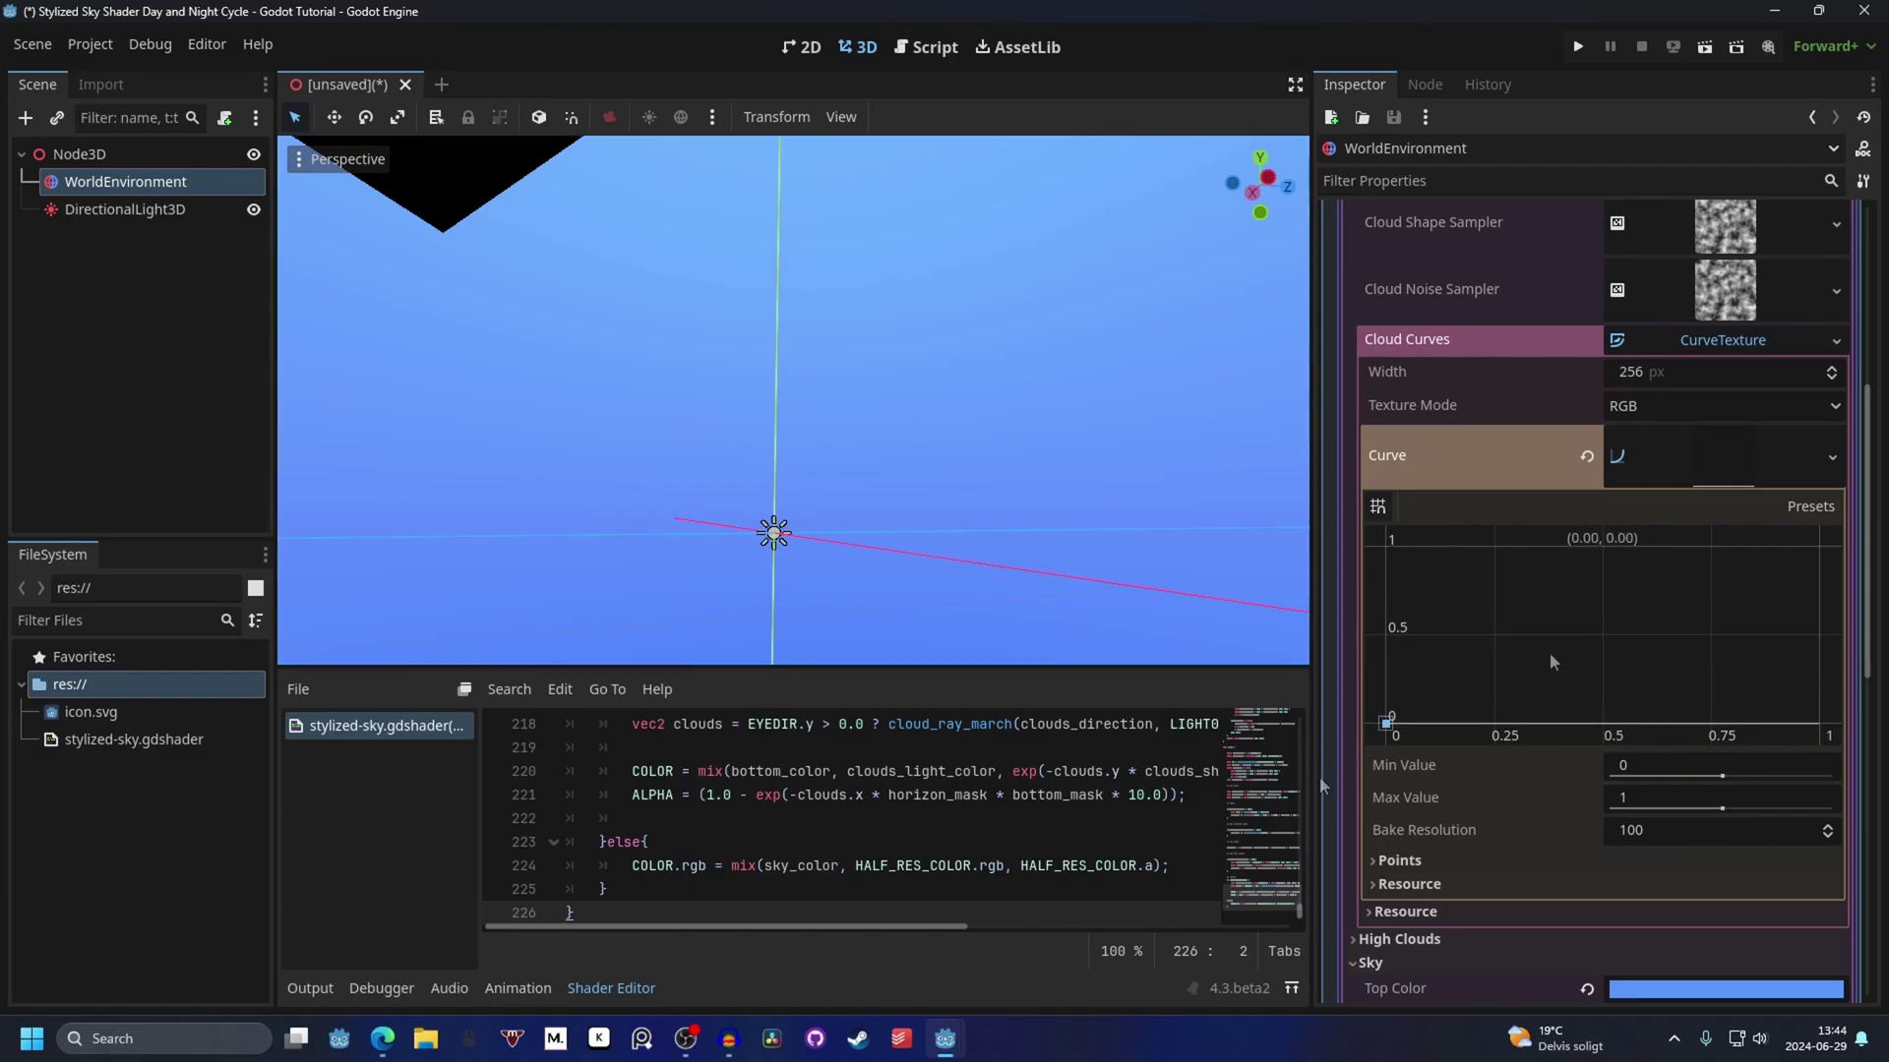
pyautogui.moveTo(1578, 641); pyautogui.dragTo(1439, 548)
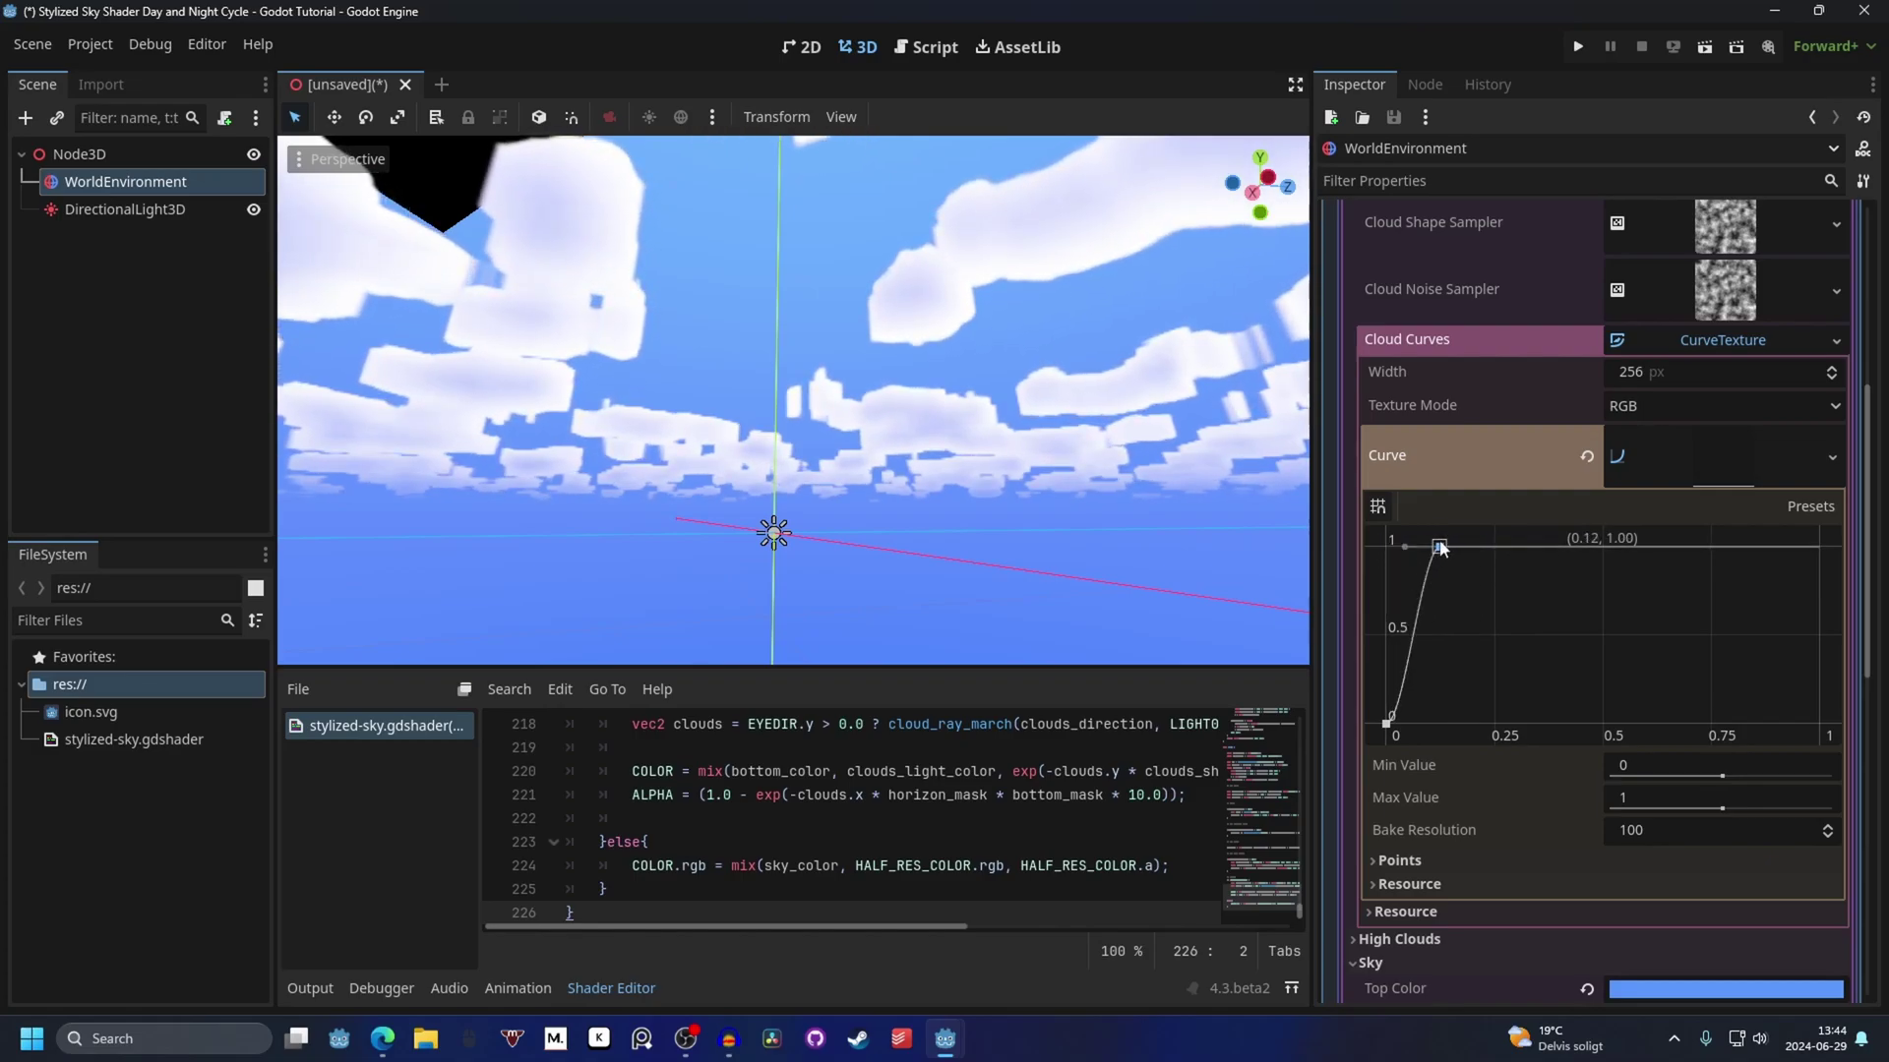
pyautogui.moveTo(1819, 546); pyautogui.dragTo(1846, 602)
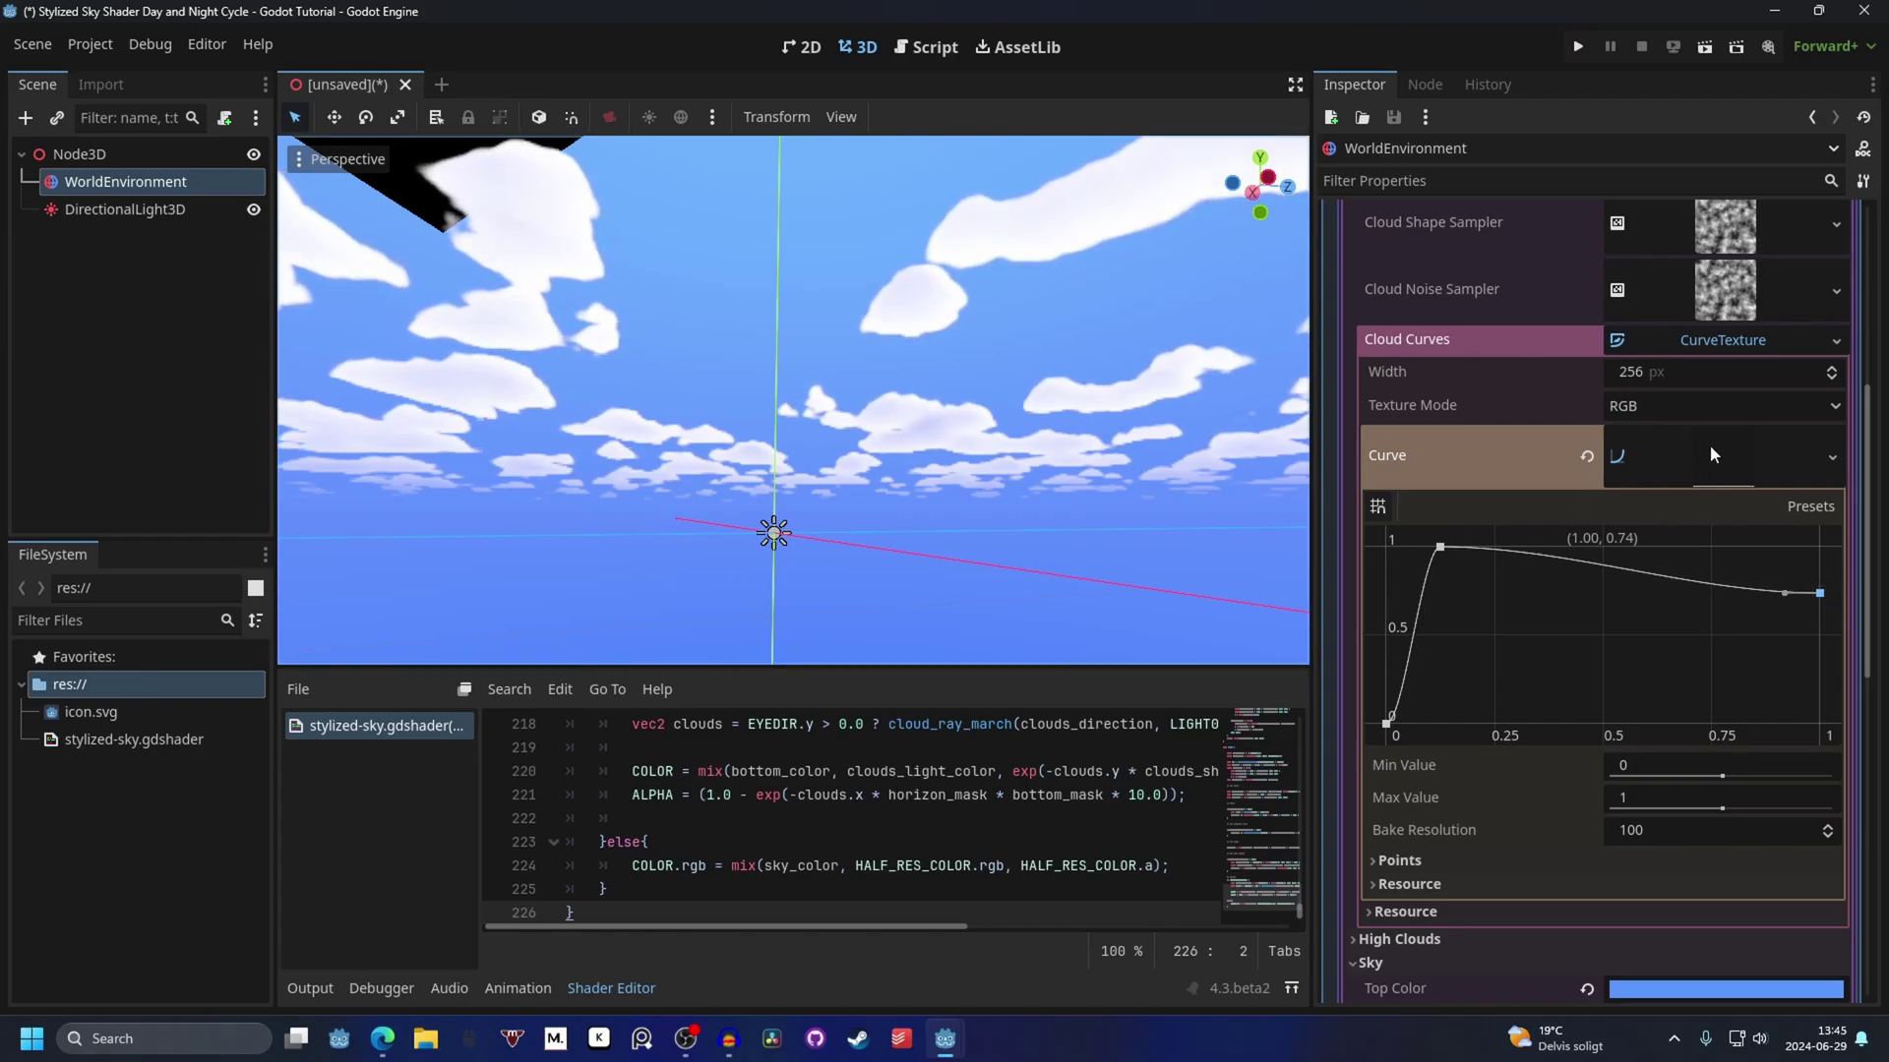
pyautogui.click(1716, 339)
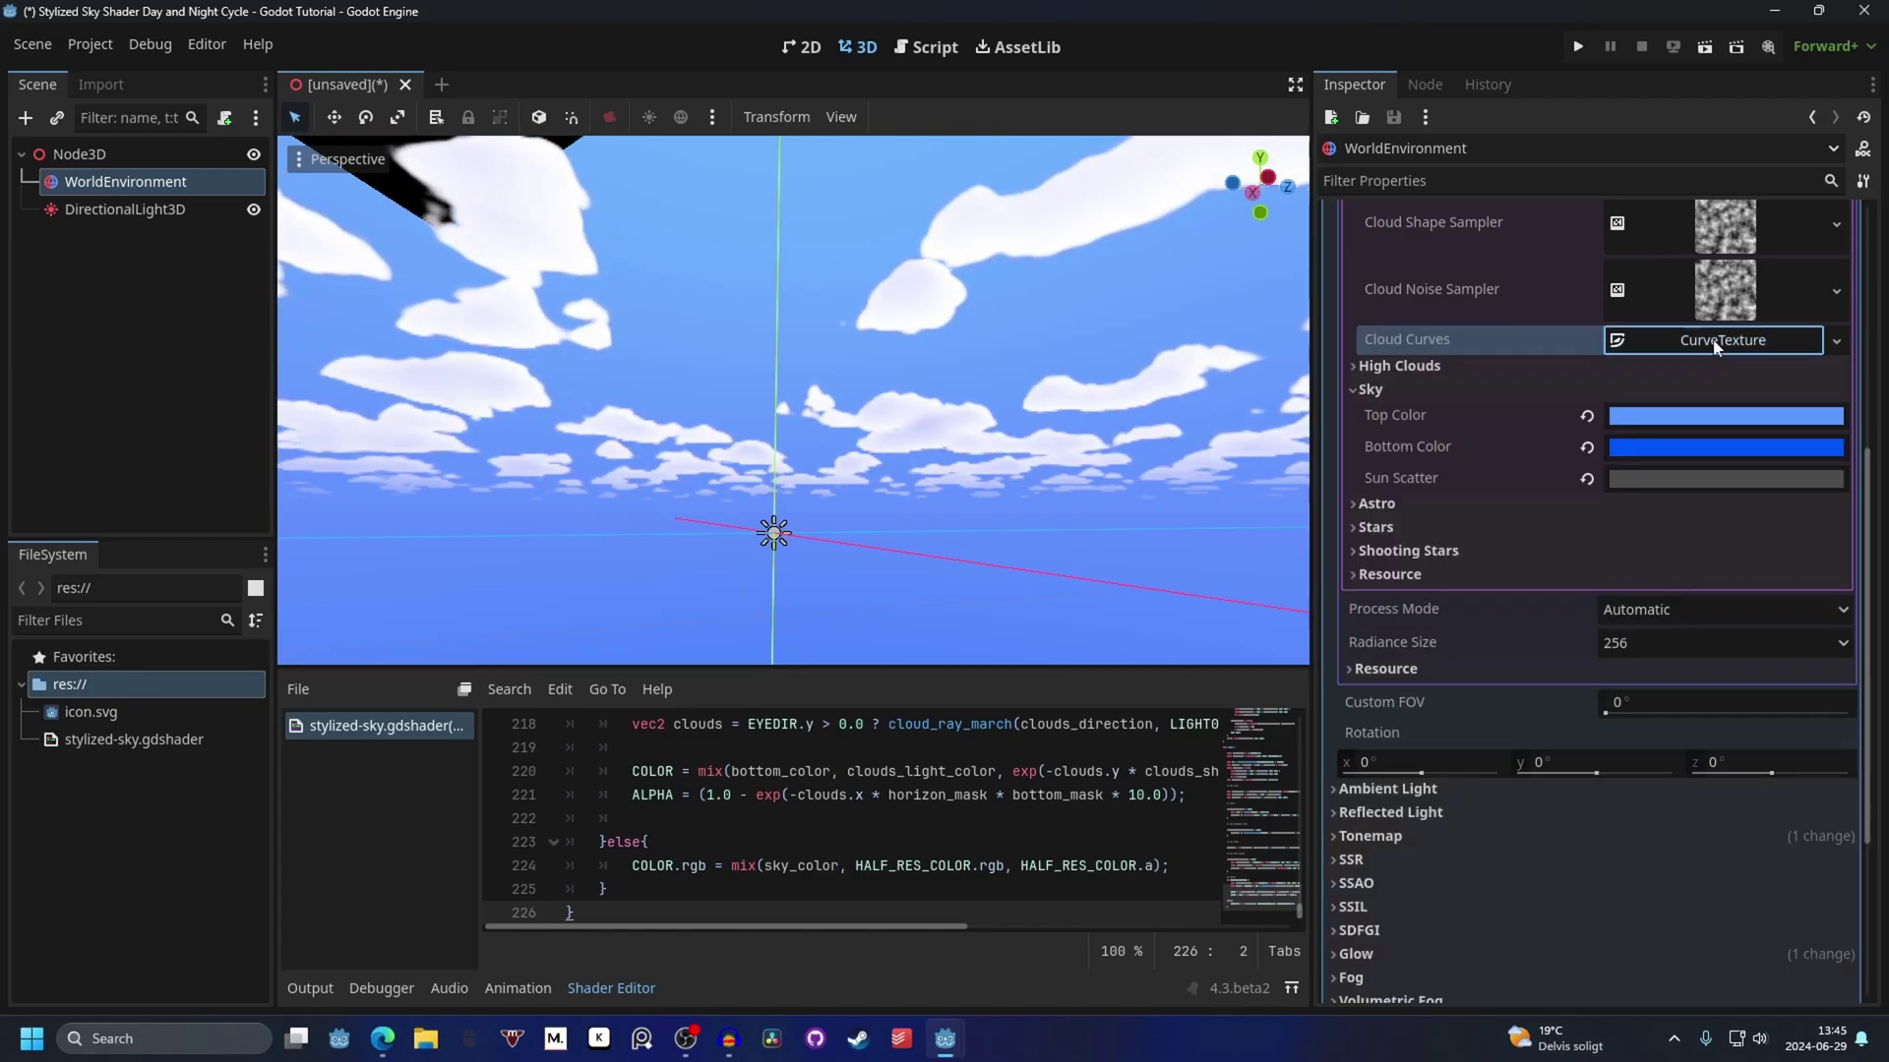
# Set the High Clouds Density to 0.2.
pyautogui.click(1393, 367)
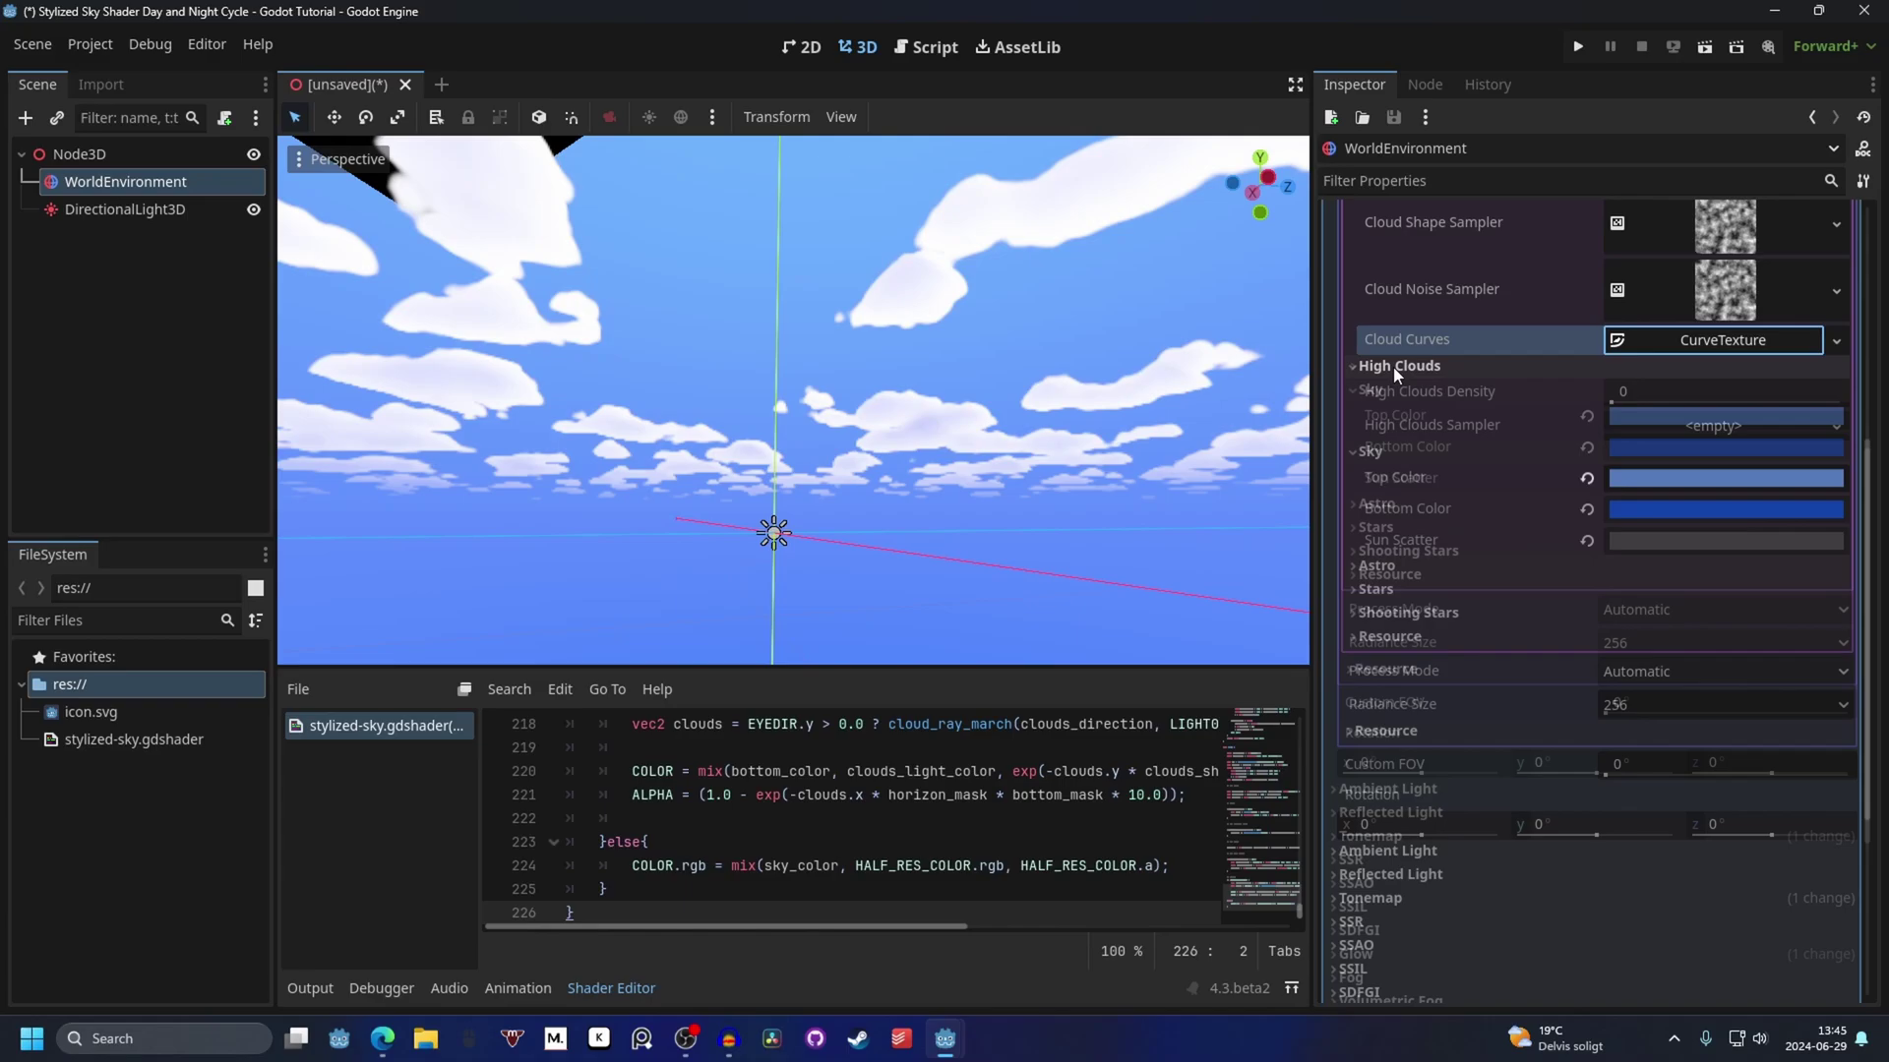
pyautogui.click(1650, 394)
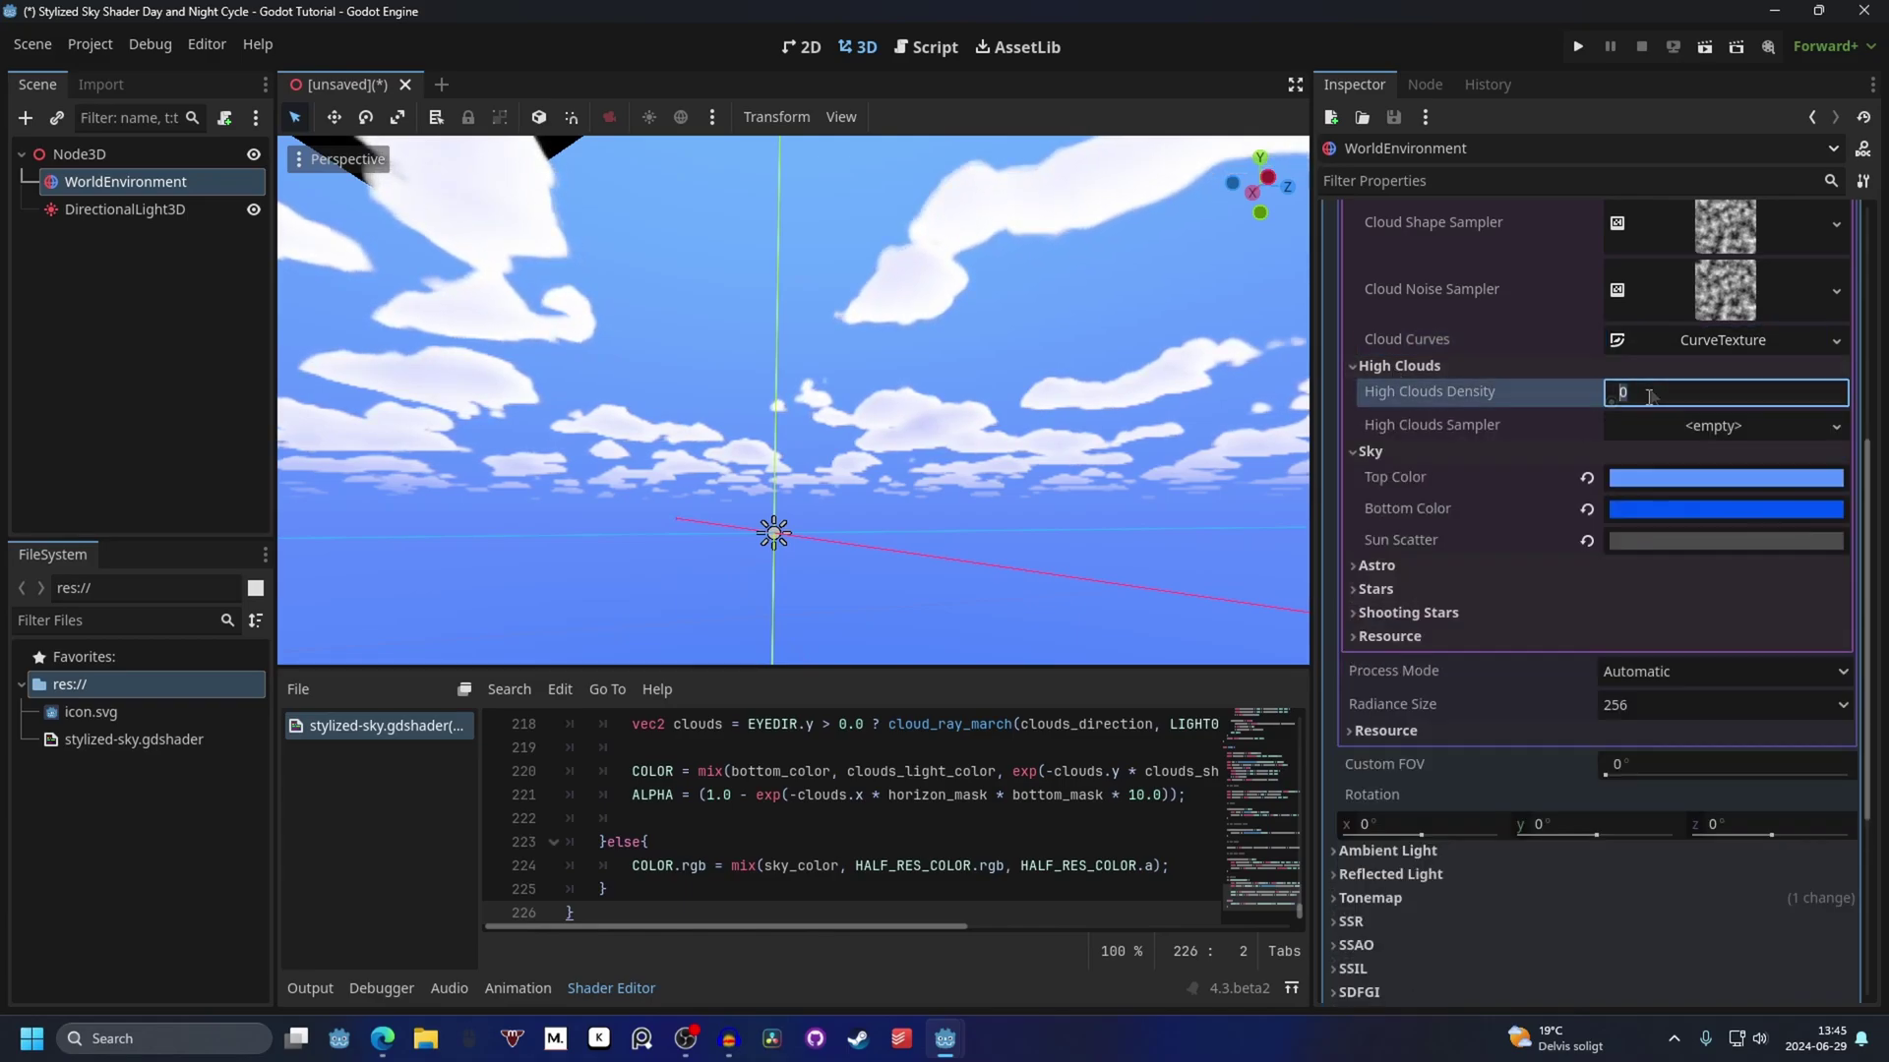
pyautogui.write('0.2')
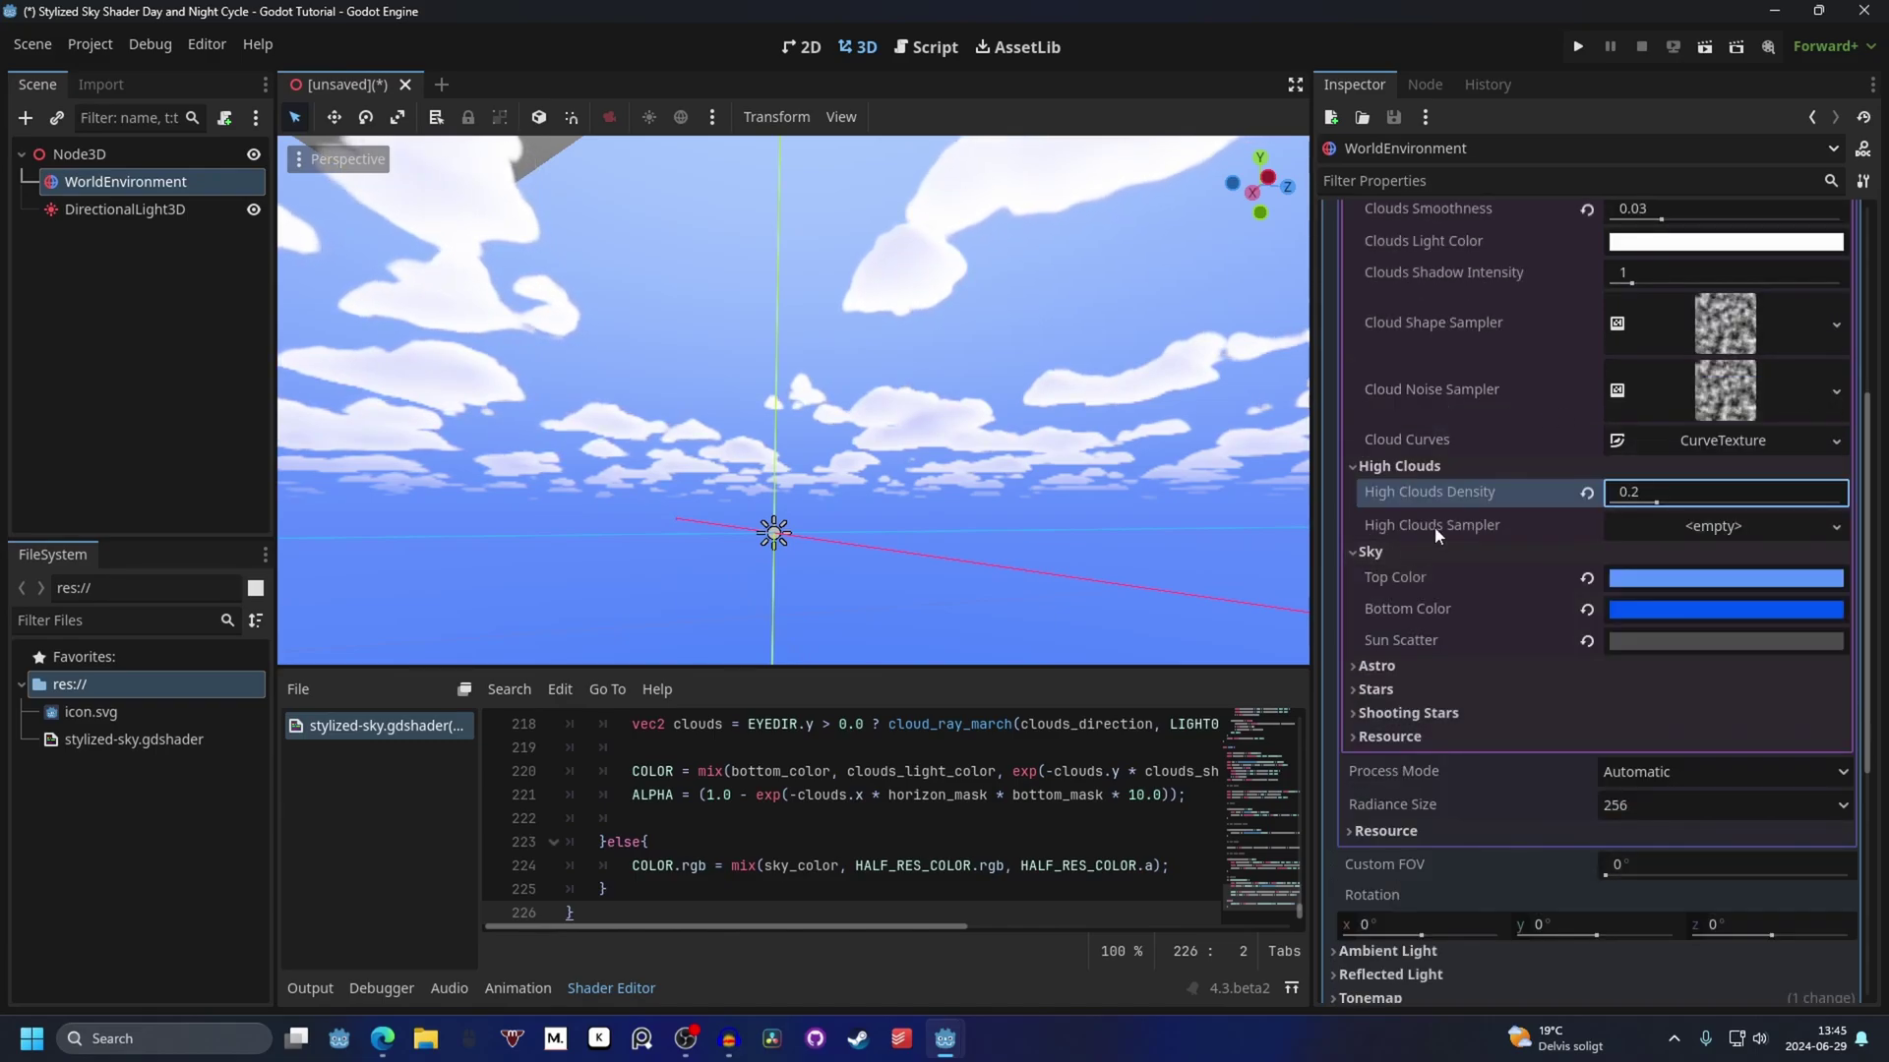
# Copy the Cloud Noise Sampler's texture into the High Clouds Sampler and look at the sky.
pyautogui.click(1838, 392)
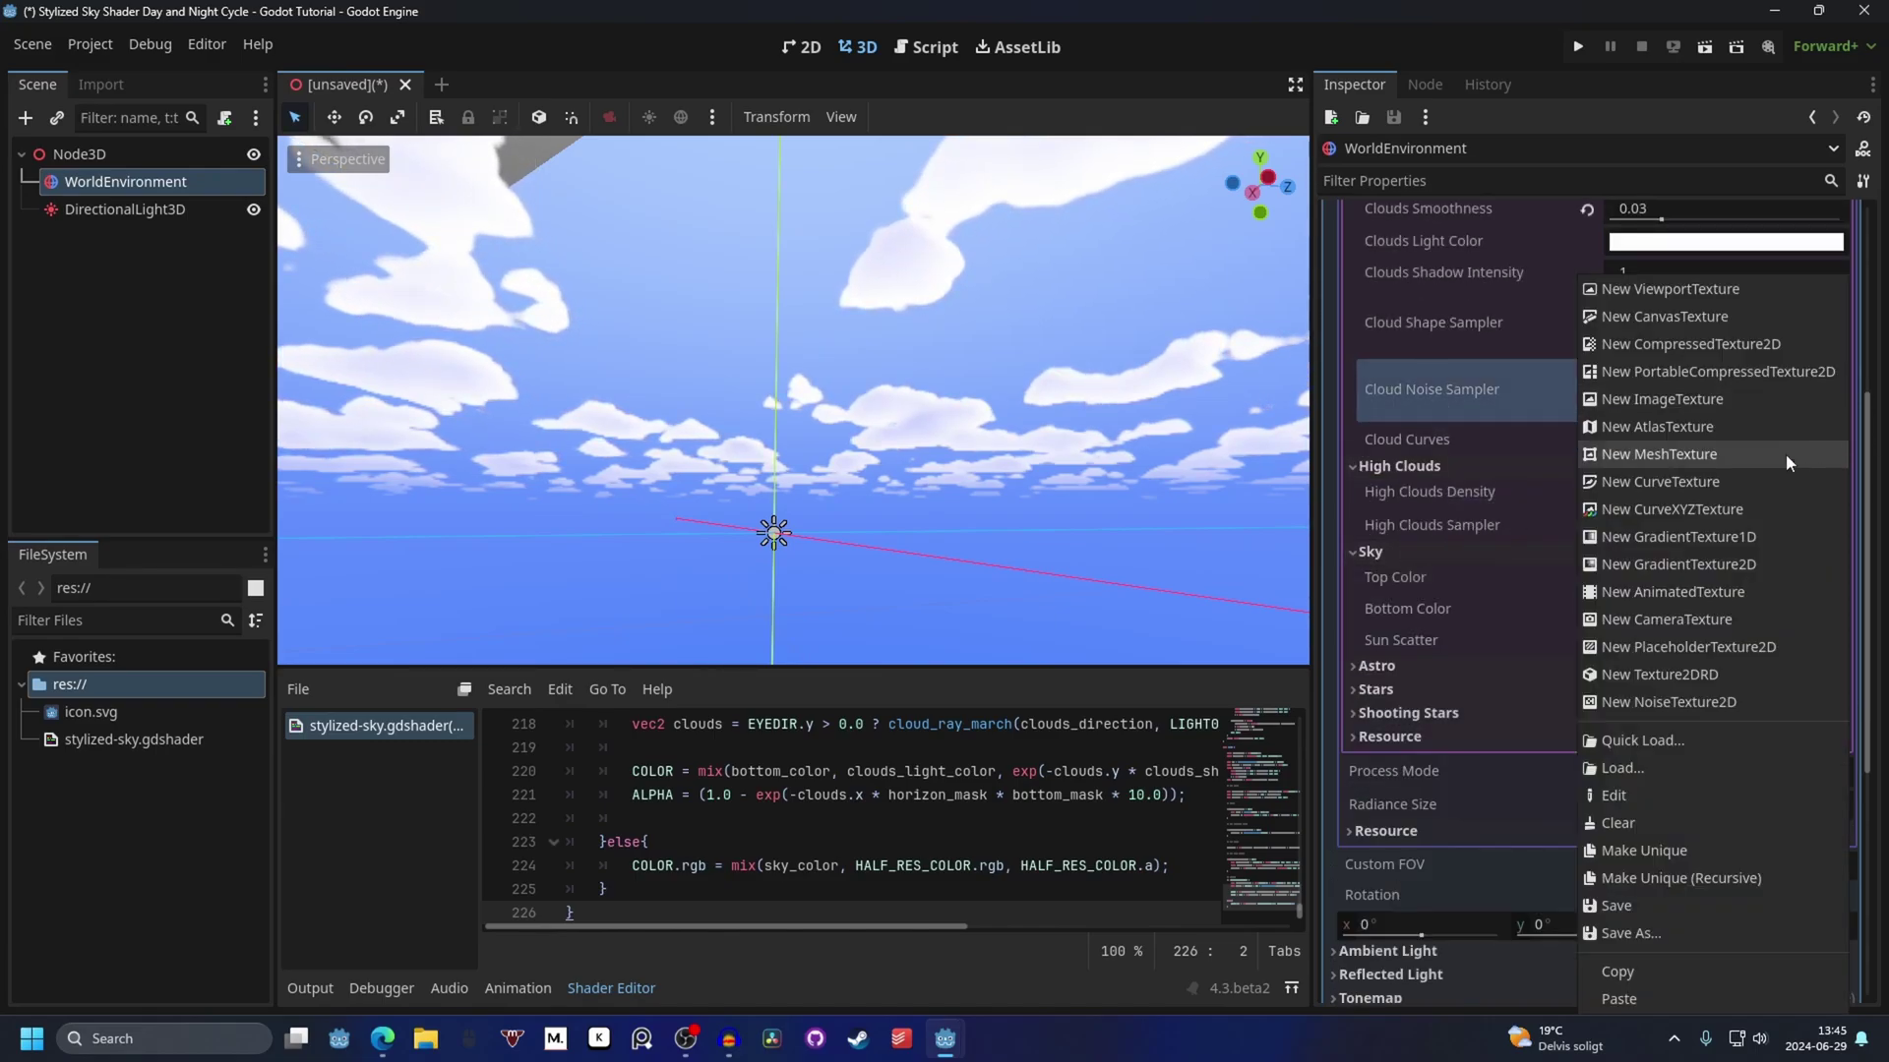
pyautogui.click(1682, 970)
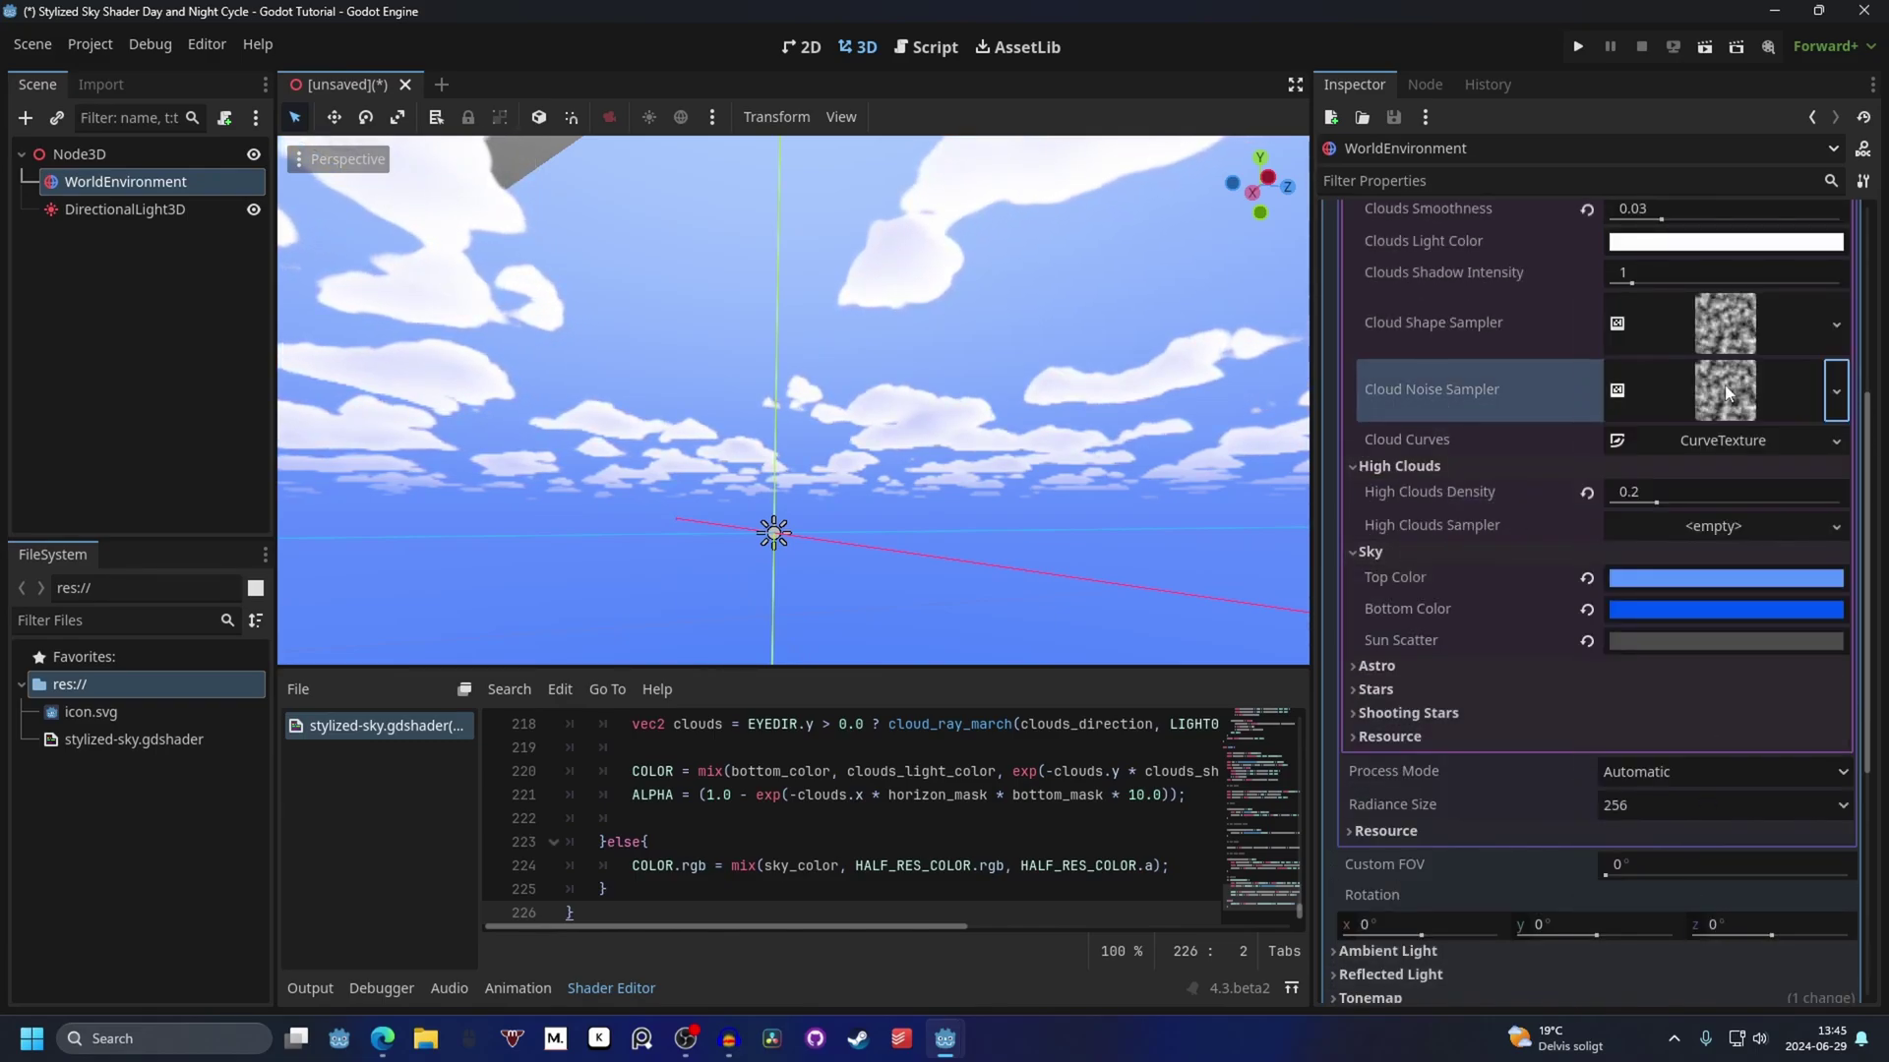
pyautogui.click(1836, 527)
pyautogui.click(1686, 1000)
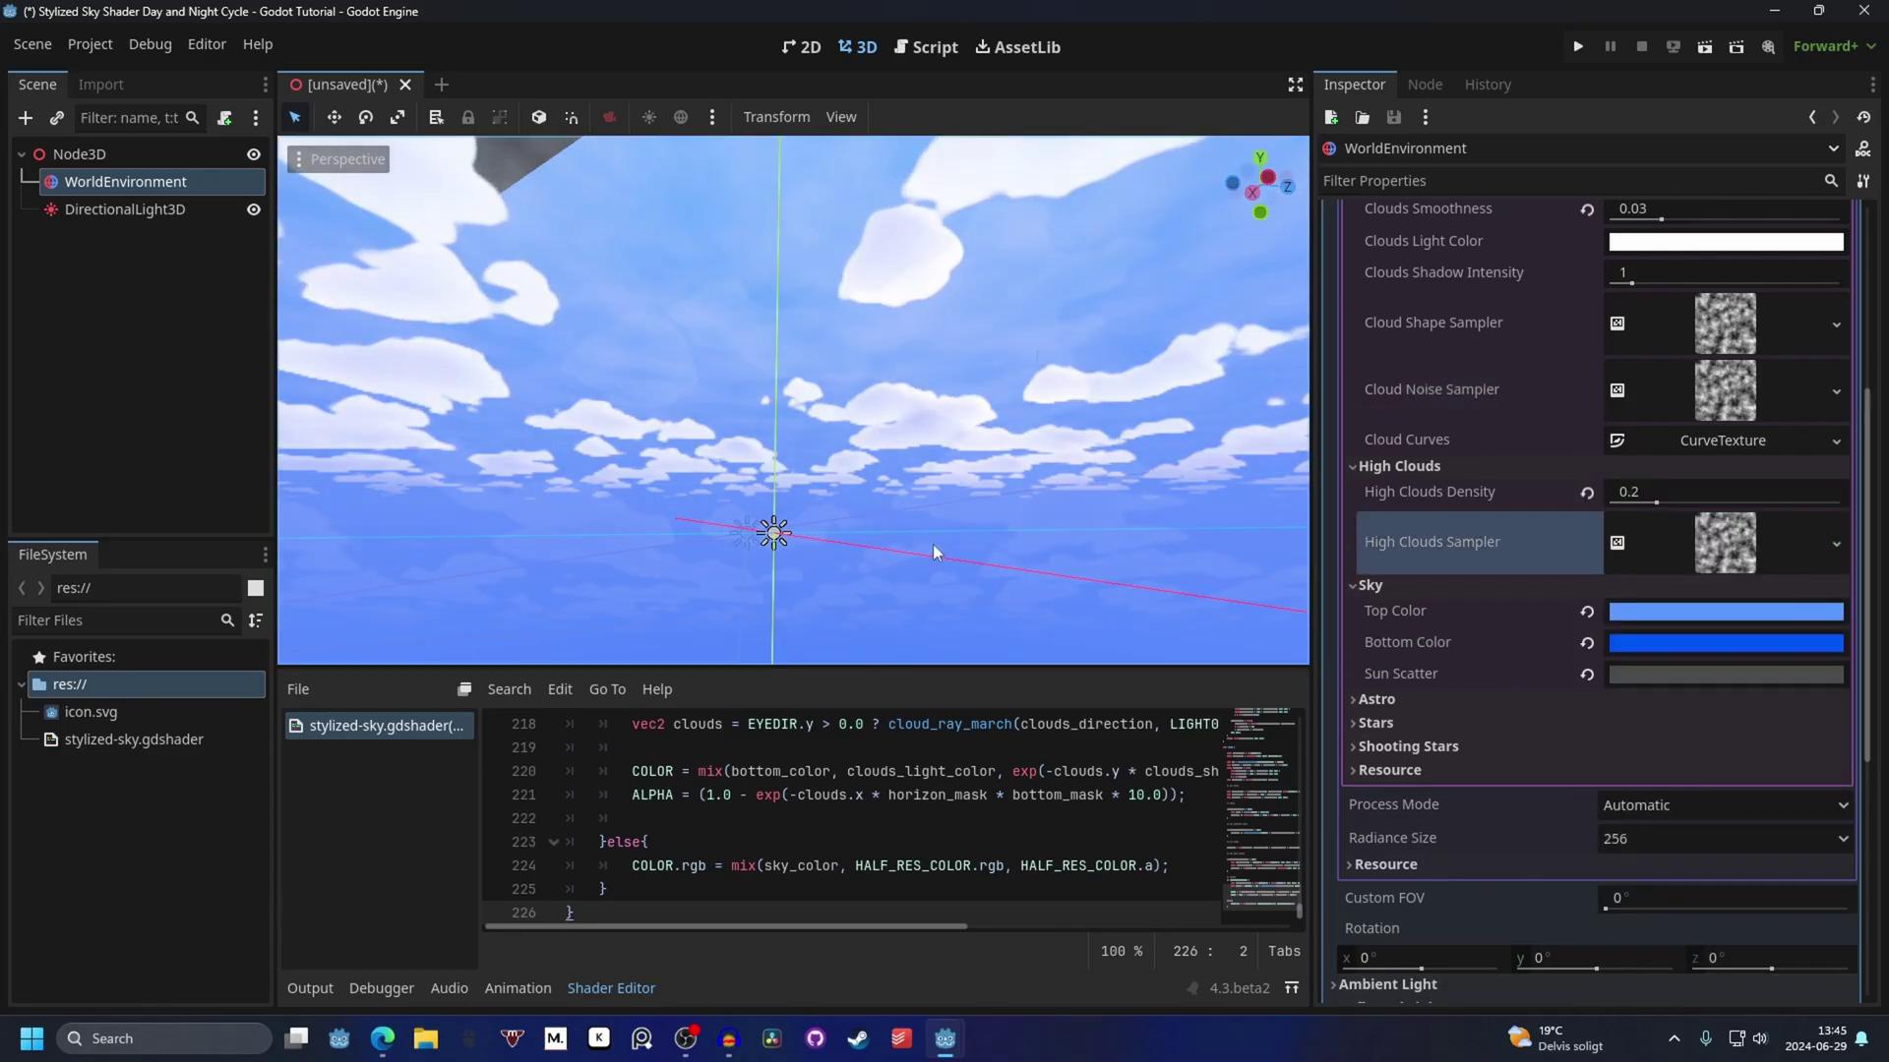
pyautogui.moveTo(866, 425); pyautogui.dragTo(934, 378, button='middle')
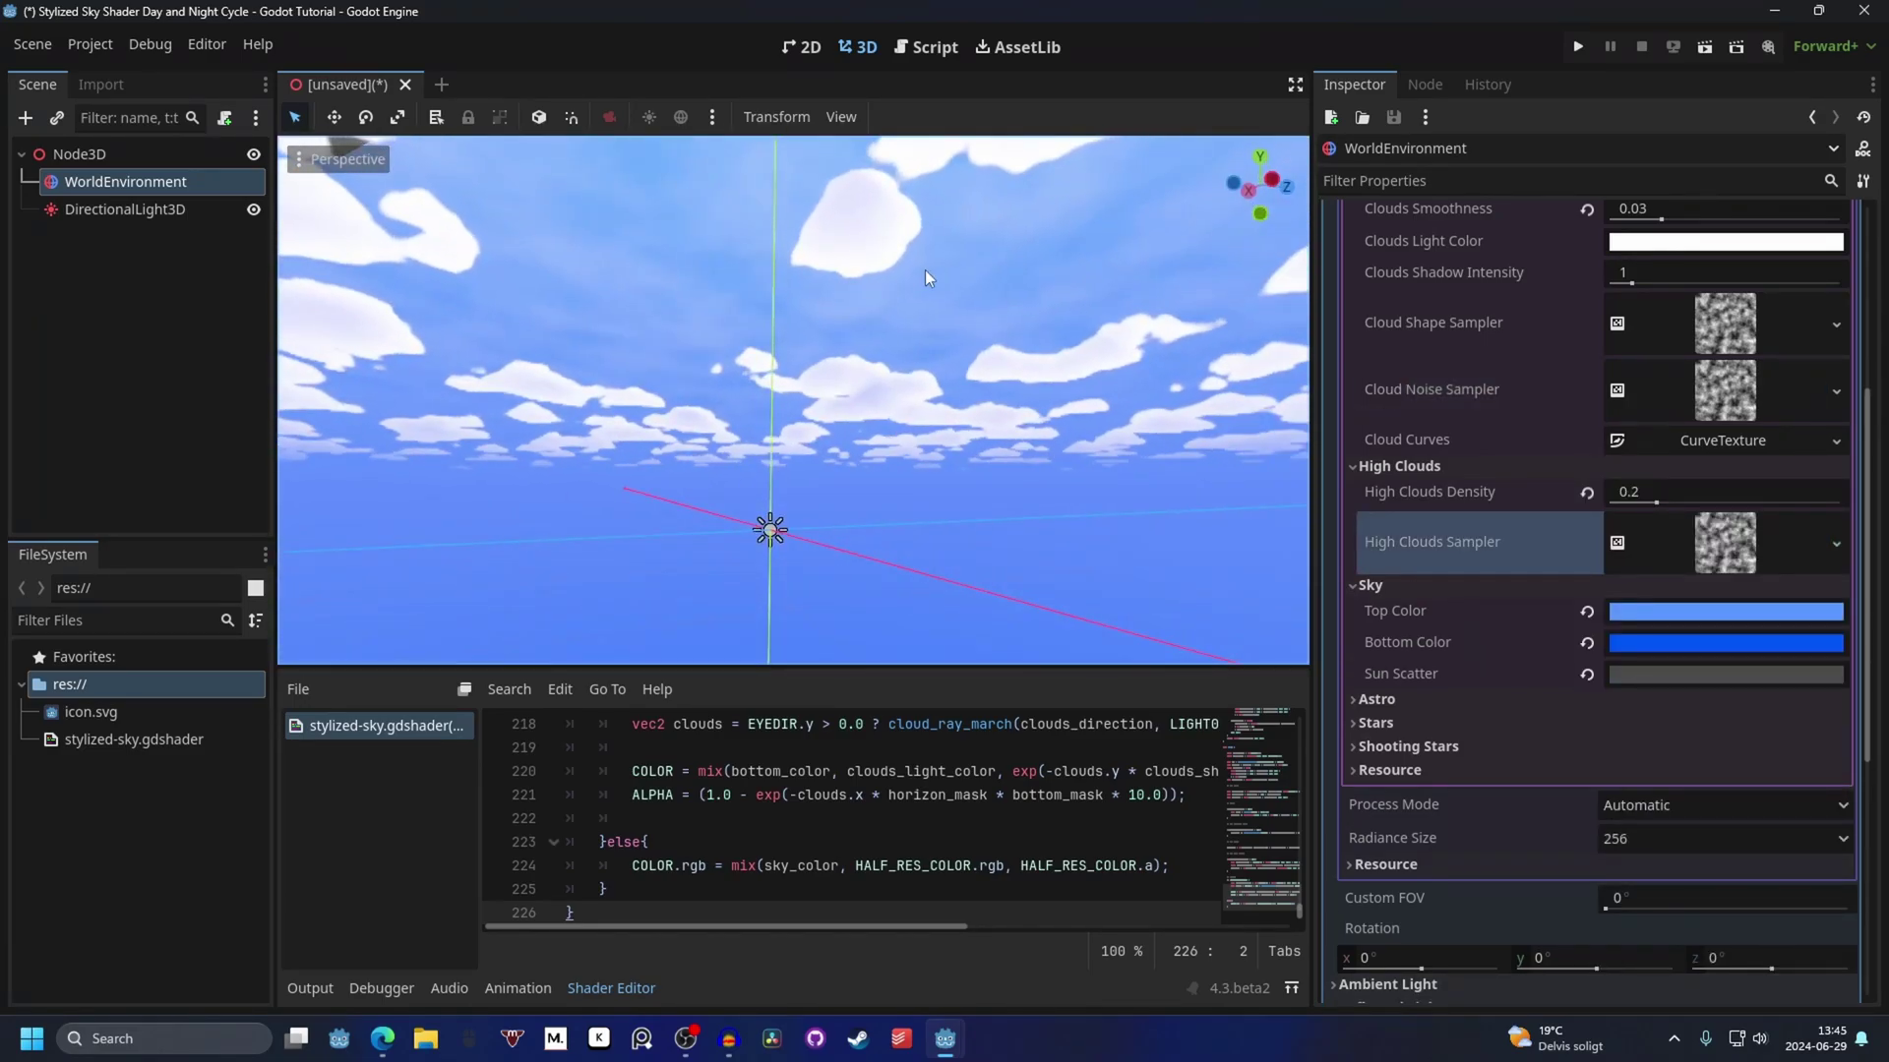
# Set the shader's Astro Tint color to #e7c9a0.
pyautogui.scroll(-2, 1456, 468)
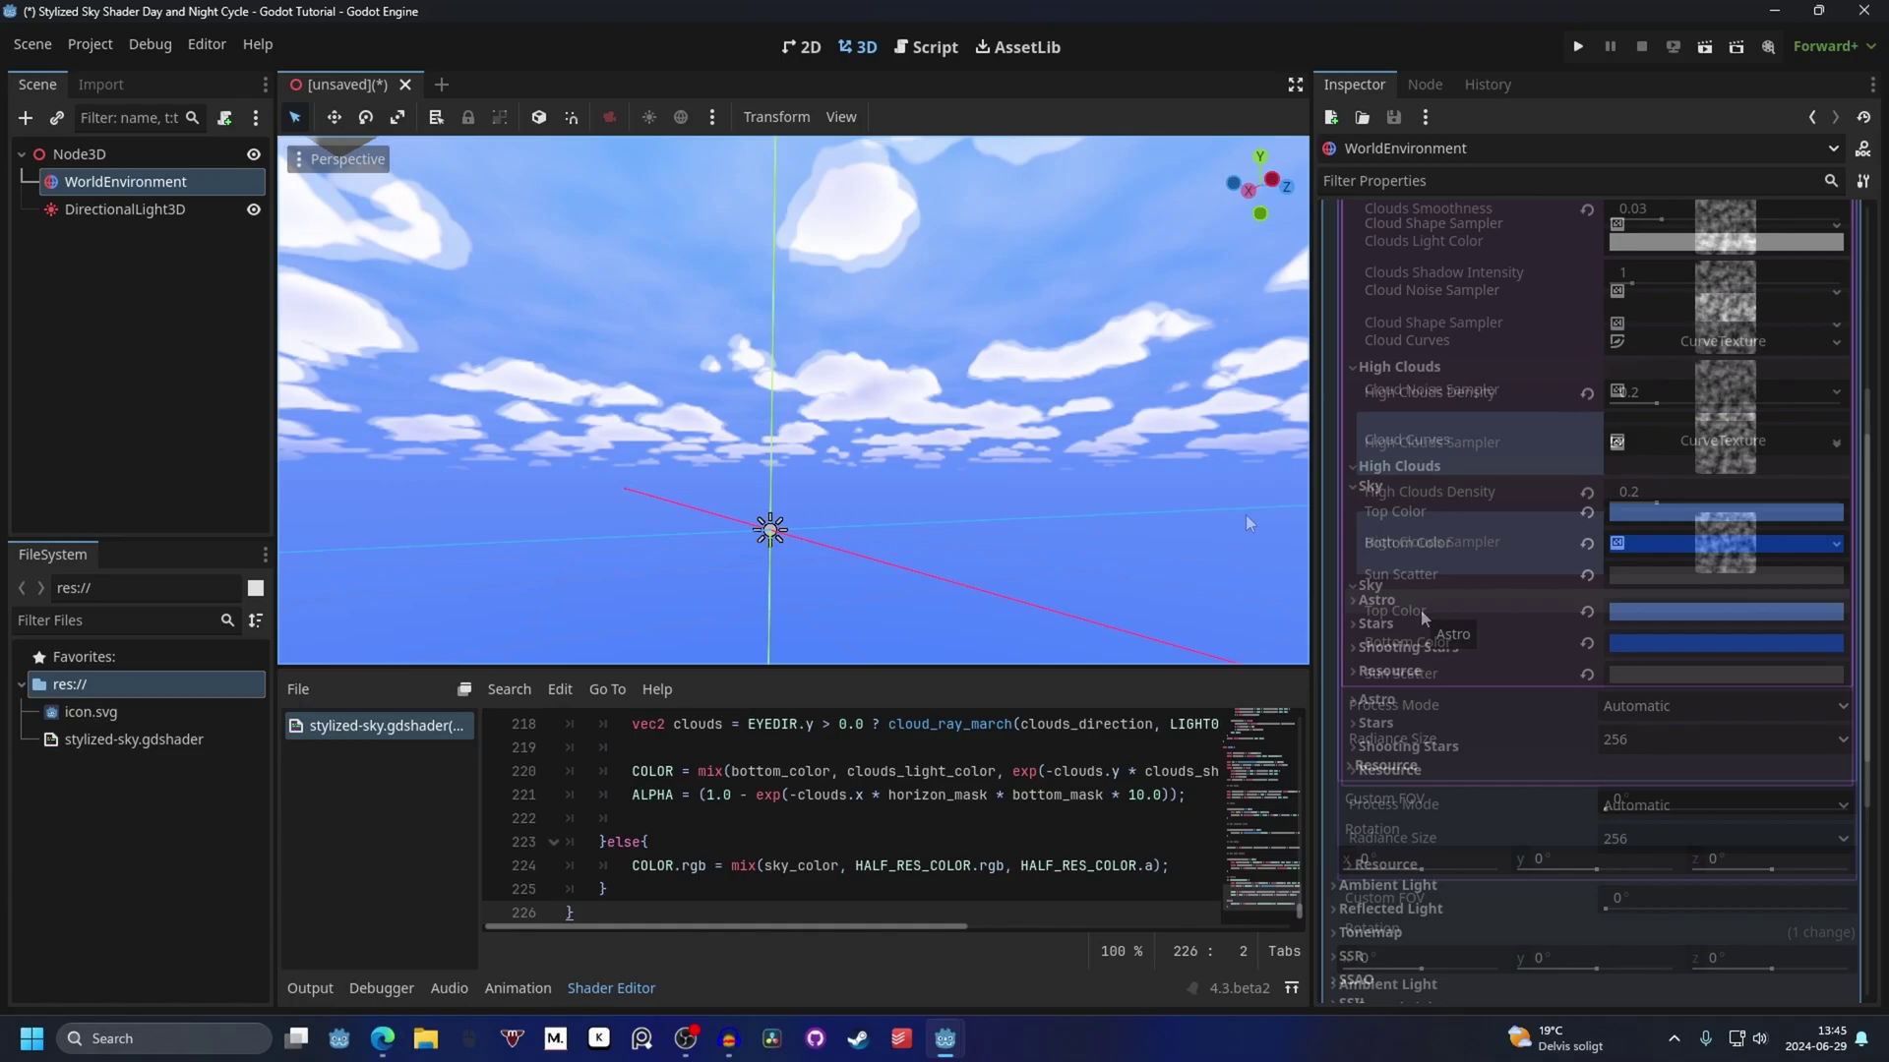
pyautogui.click(1420, 606)
pyautogui.scroll(-4, 1422, 606)
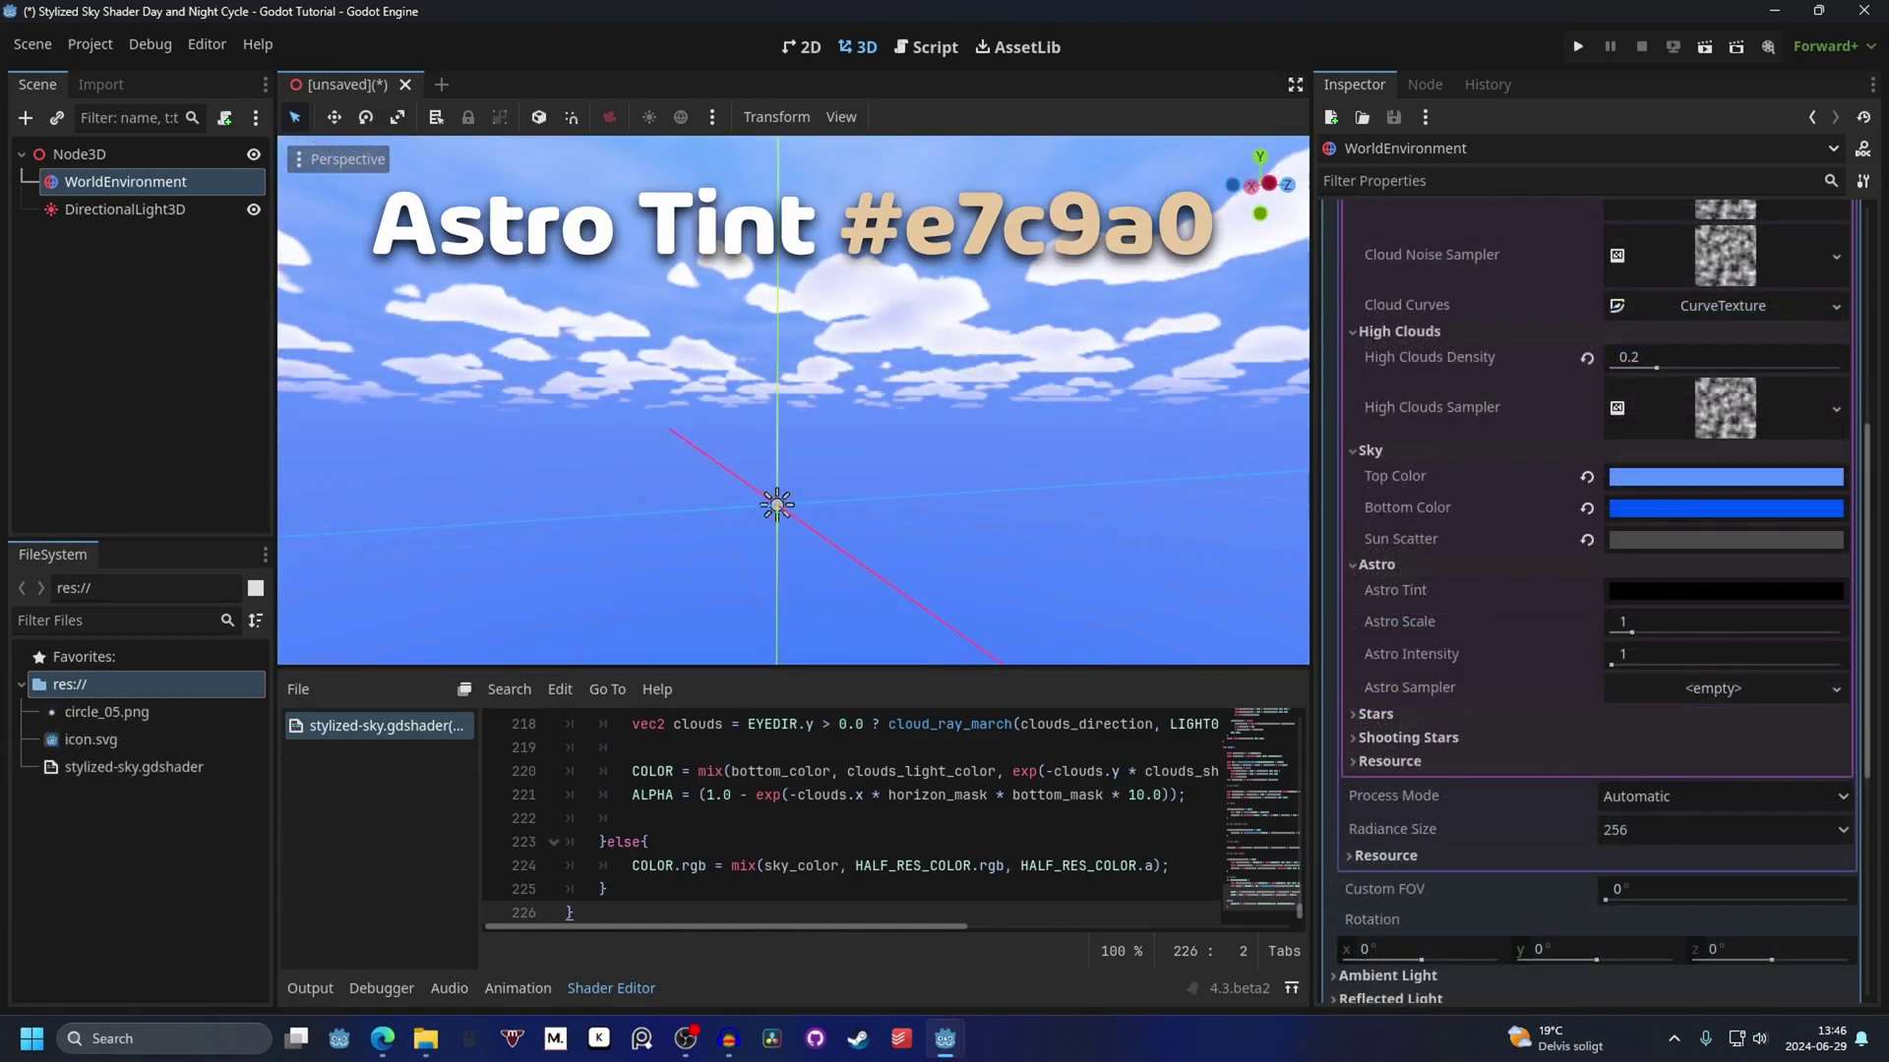
pyautogui.click(1671, 570)
pyautogui.click(1580, 564)
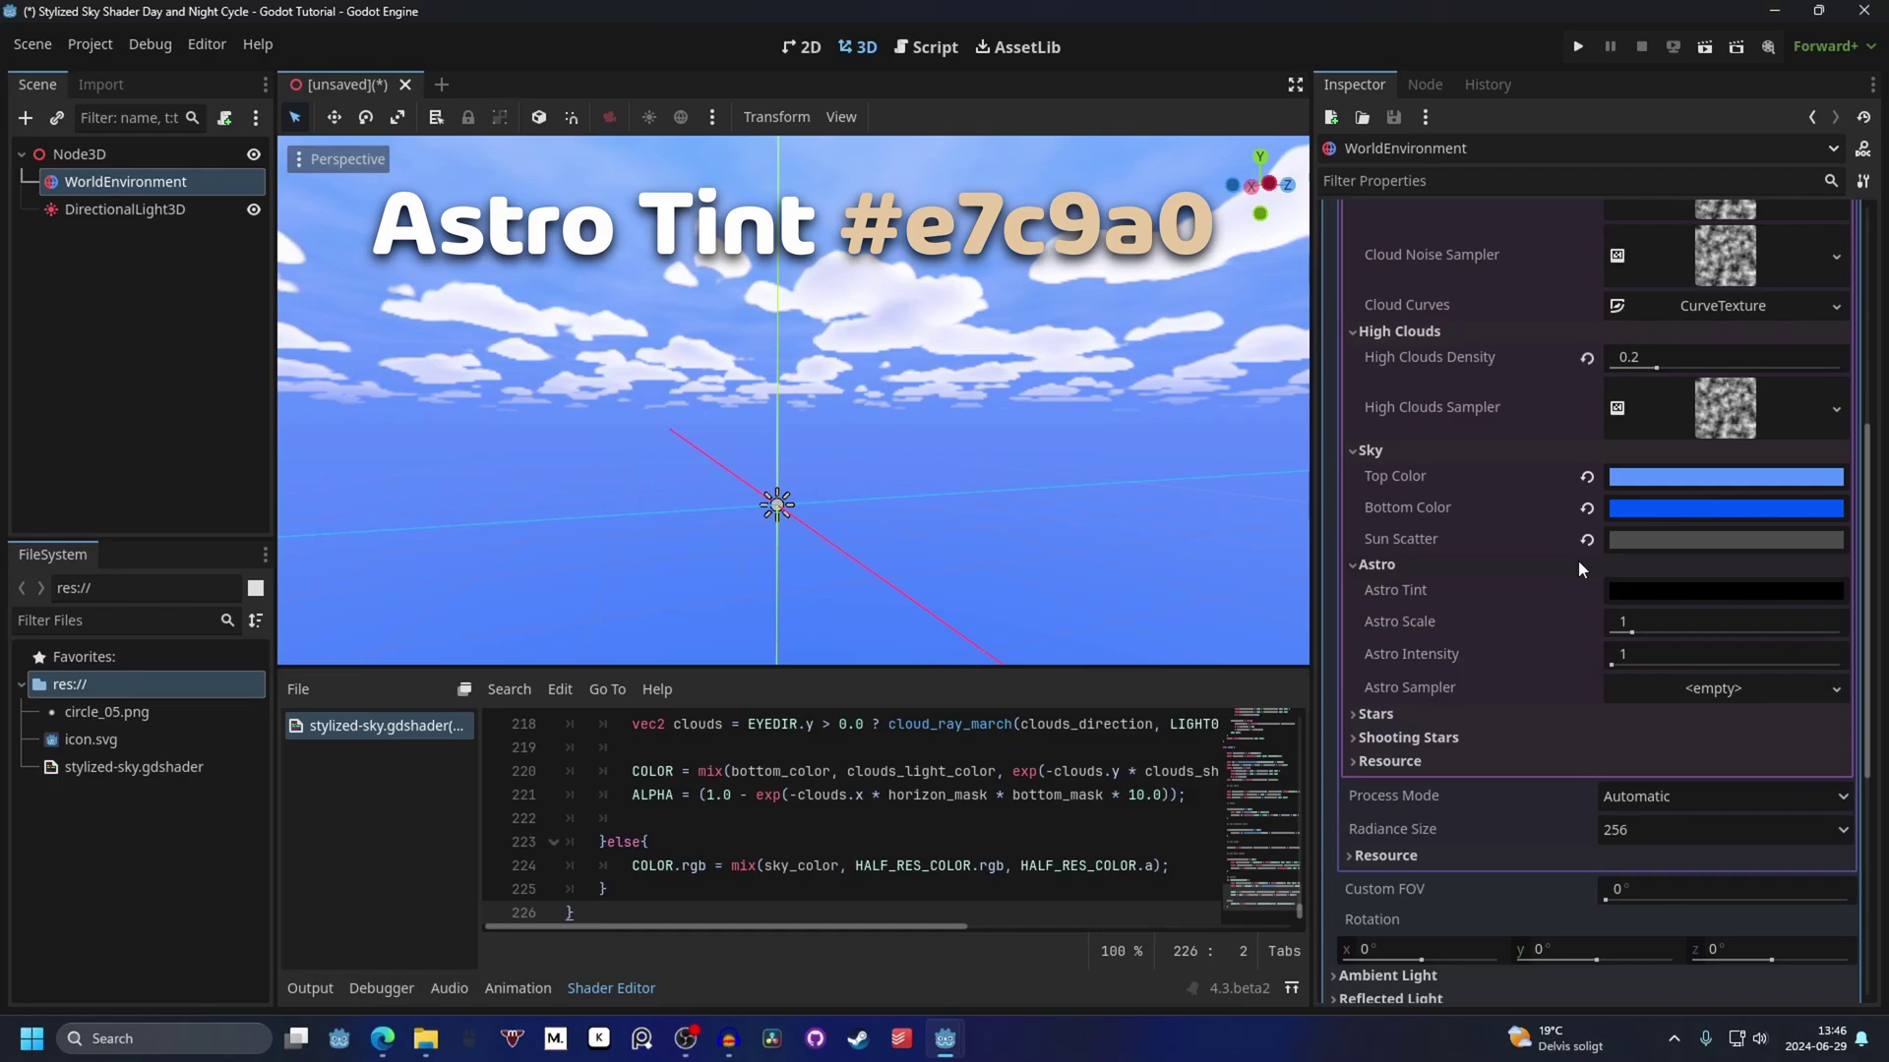
pyautogui.click(1685, 584)
pyautogui.write('e7c9a0')
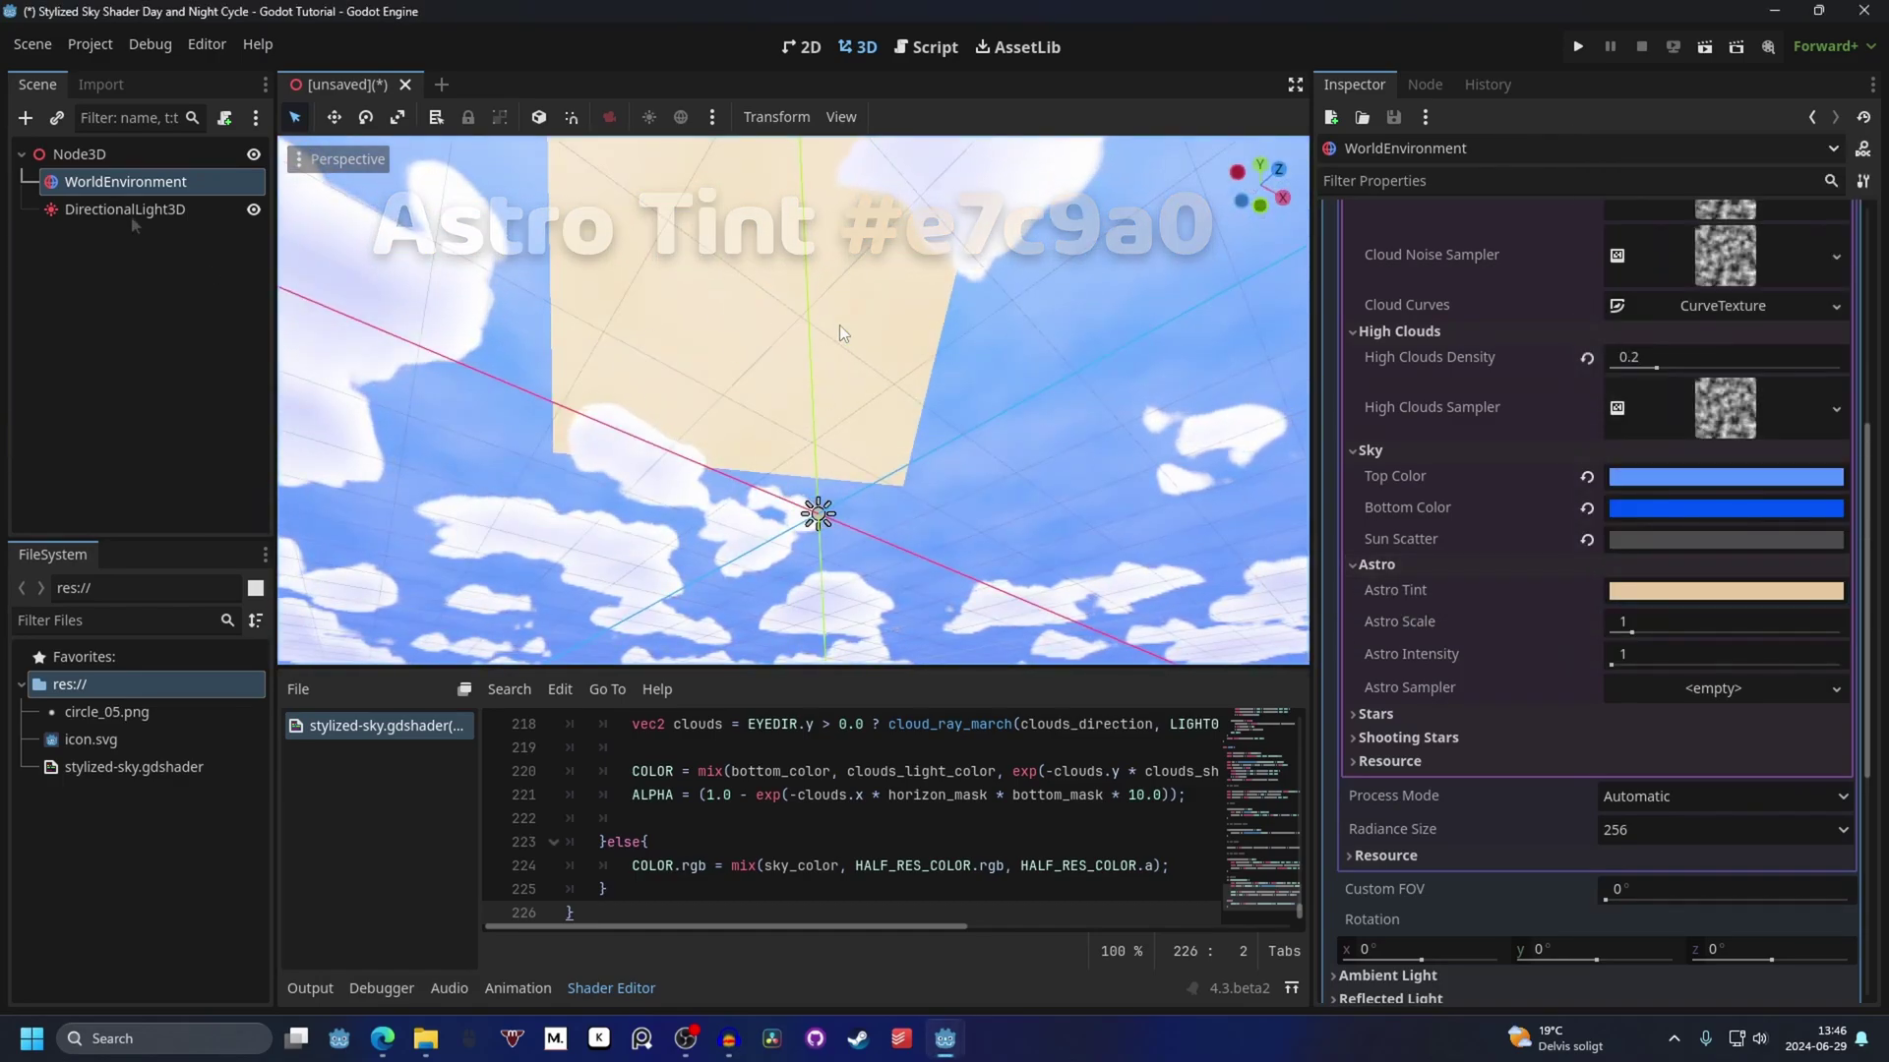
# Select the directional light and try rotating it to test the sun's position in the sky.
pyautogui.click(817, 520)
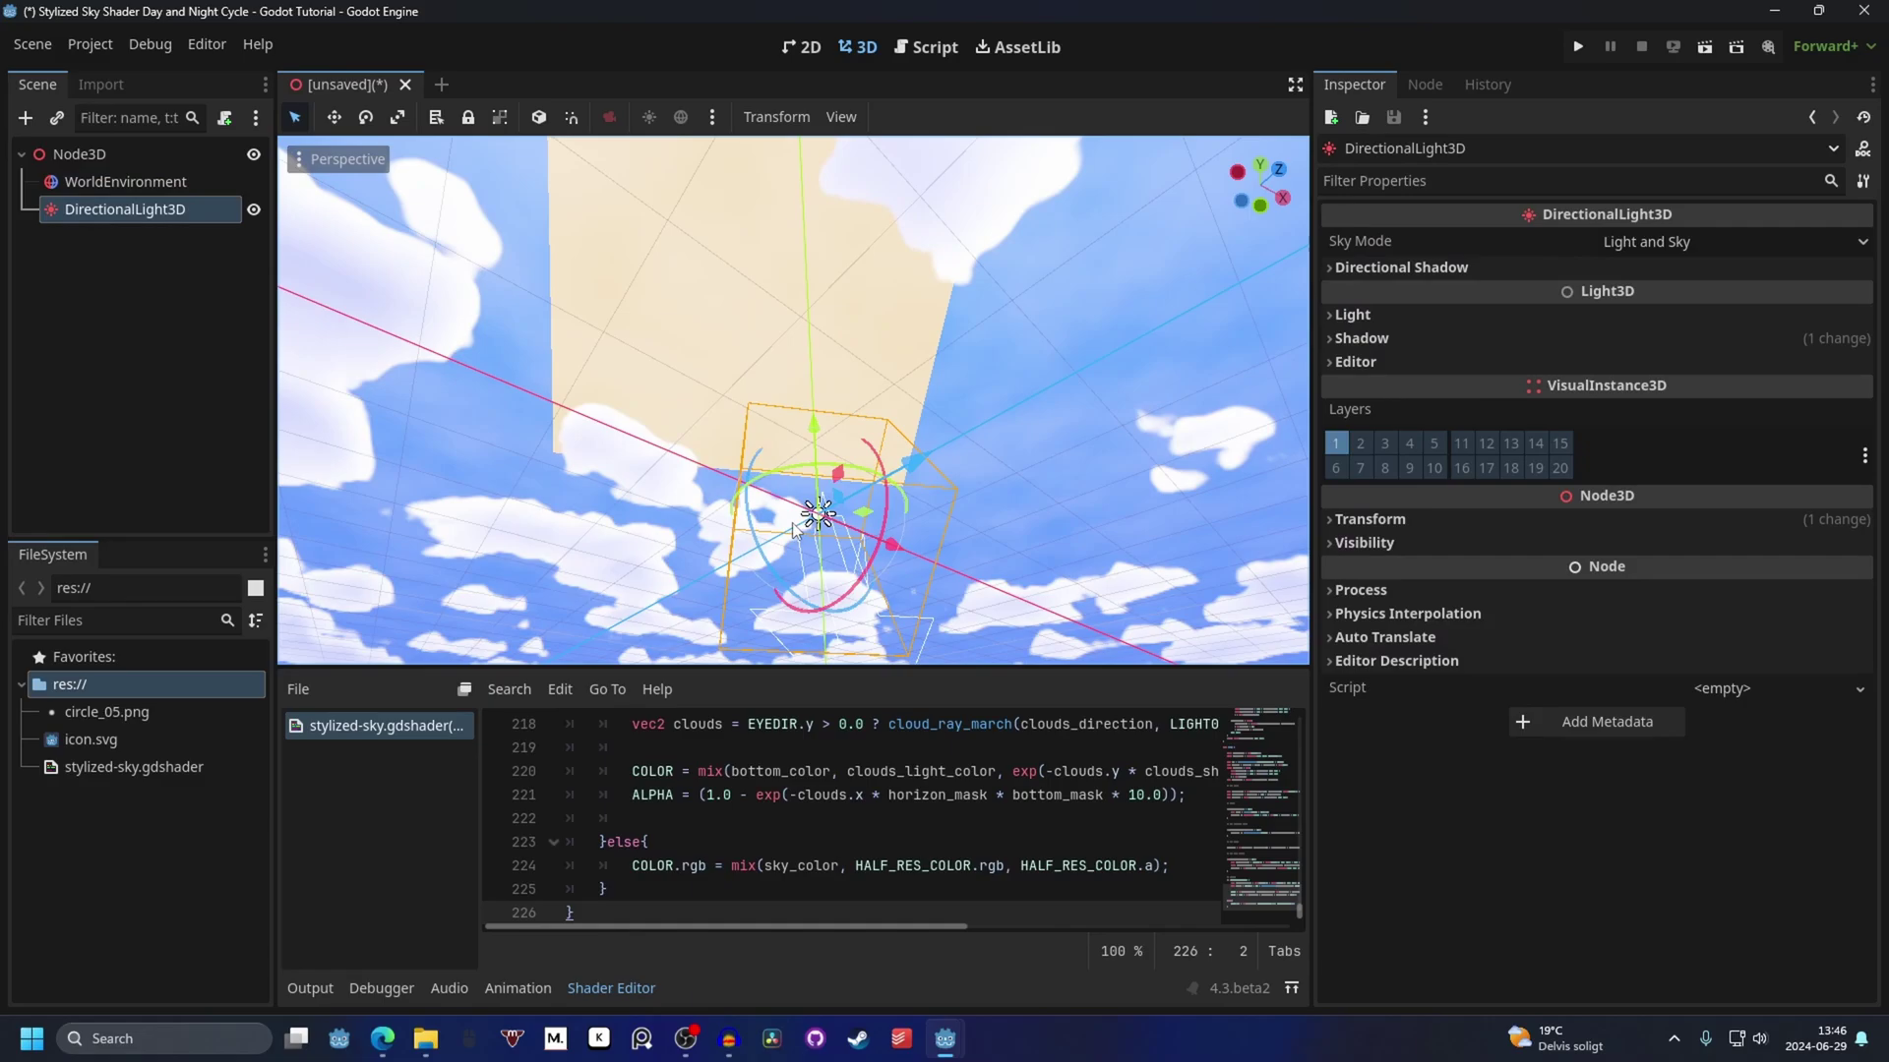
pyautogui.moveTo(804, 600); pyautogui.dragTo(852, 610)
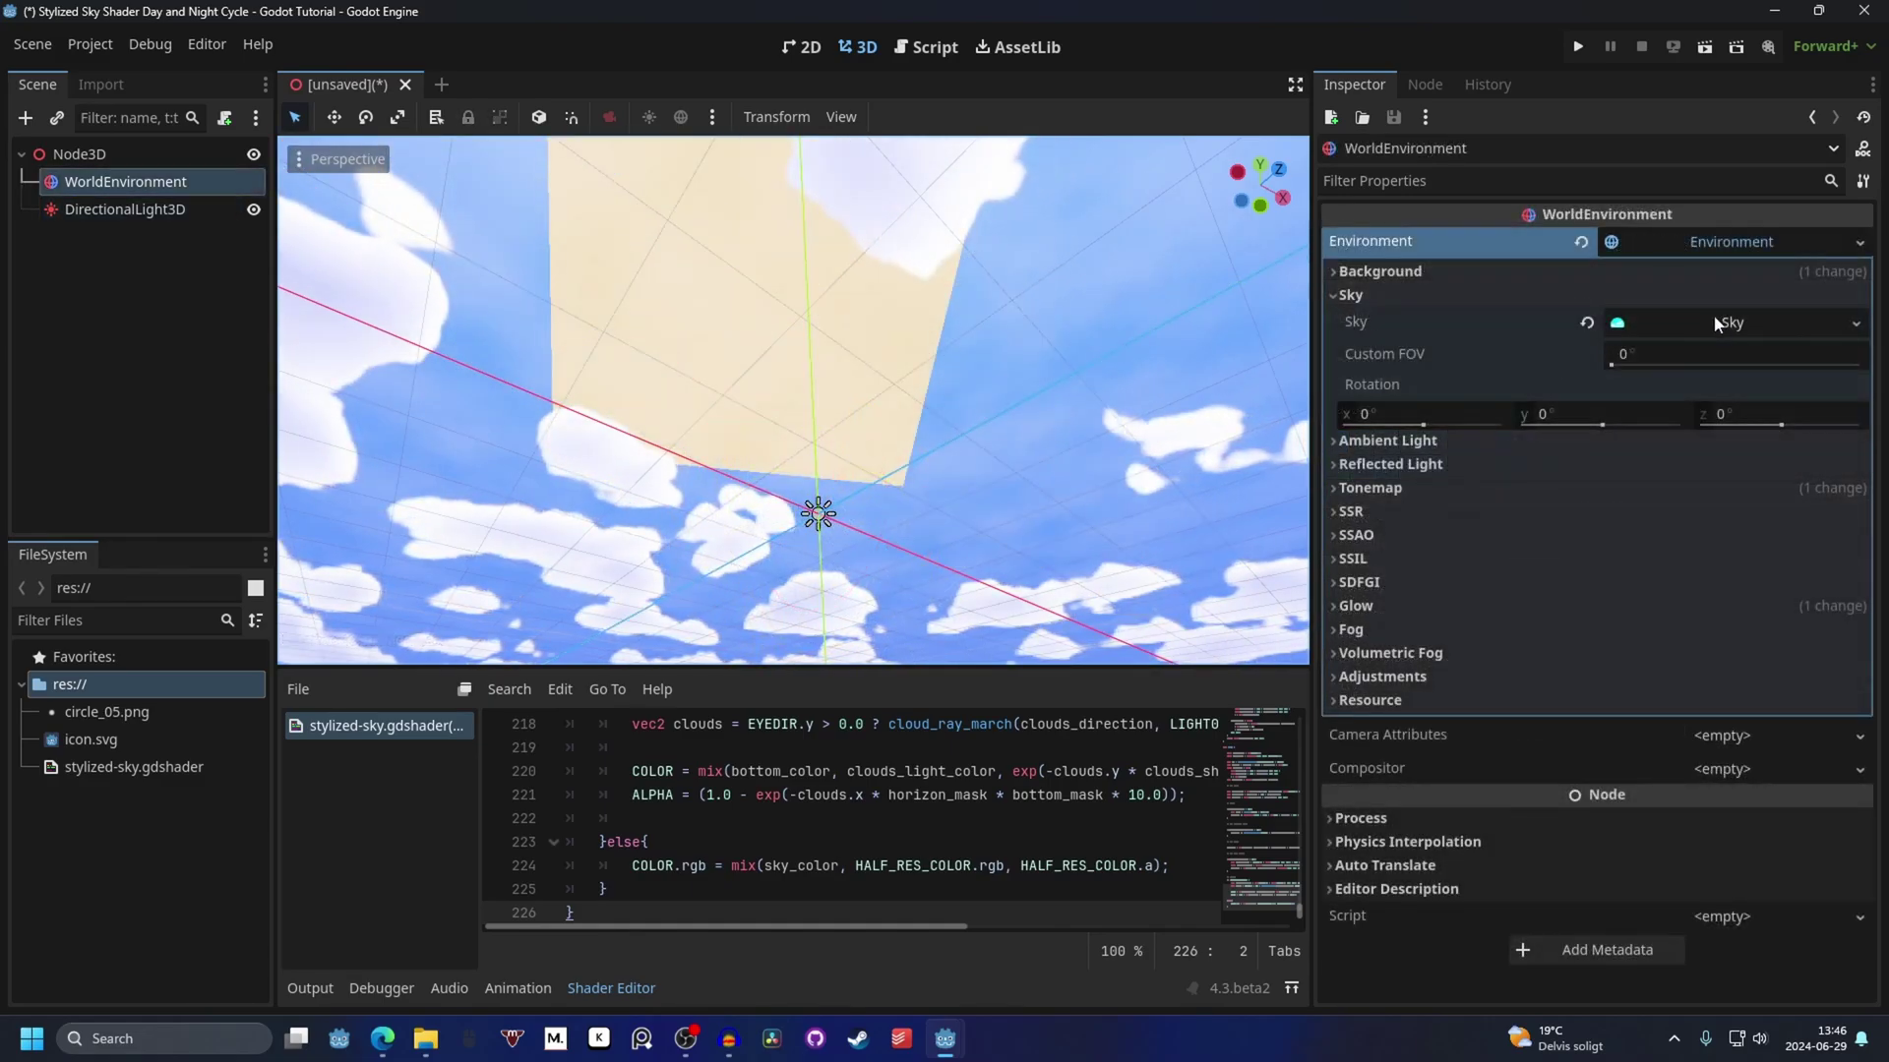
# Set the Astro Scale to 9 and the Astro Intensity to 3 in the environment's sky material.
pyautogui.click(1717, 321)
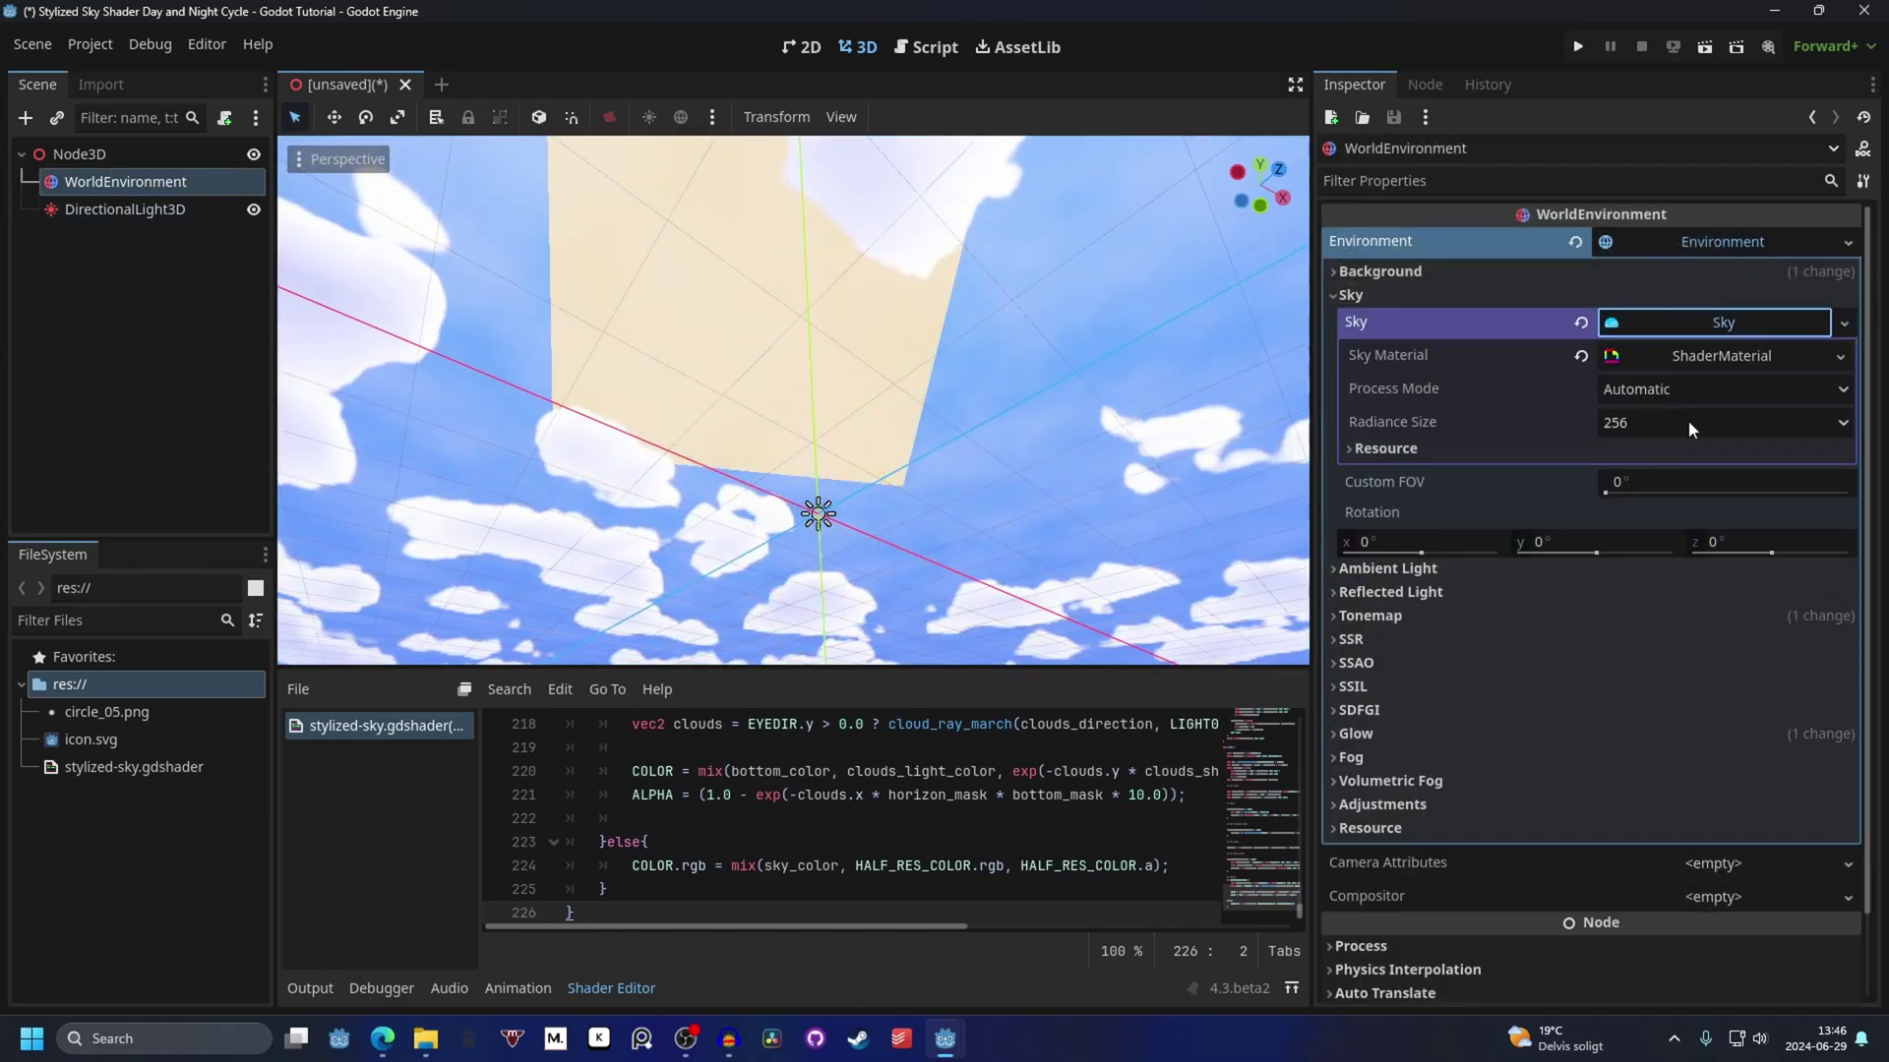
pyautogui.click(1710, 355)
pyautogui.scroll(-6, 1484, 620)
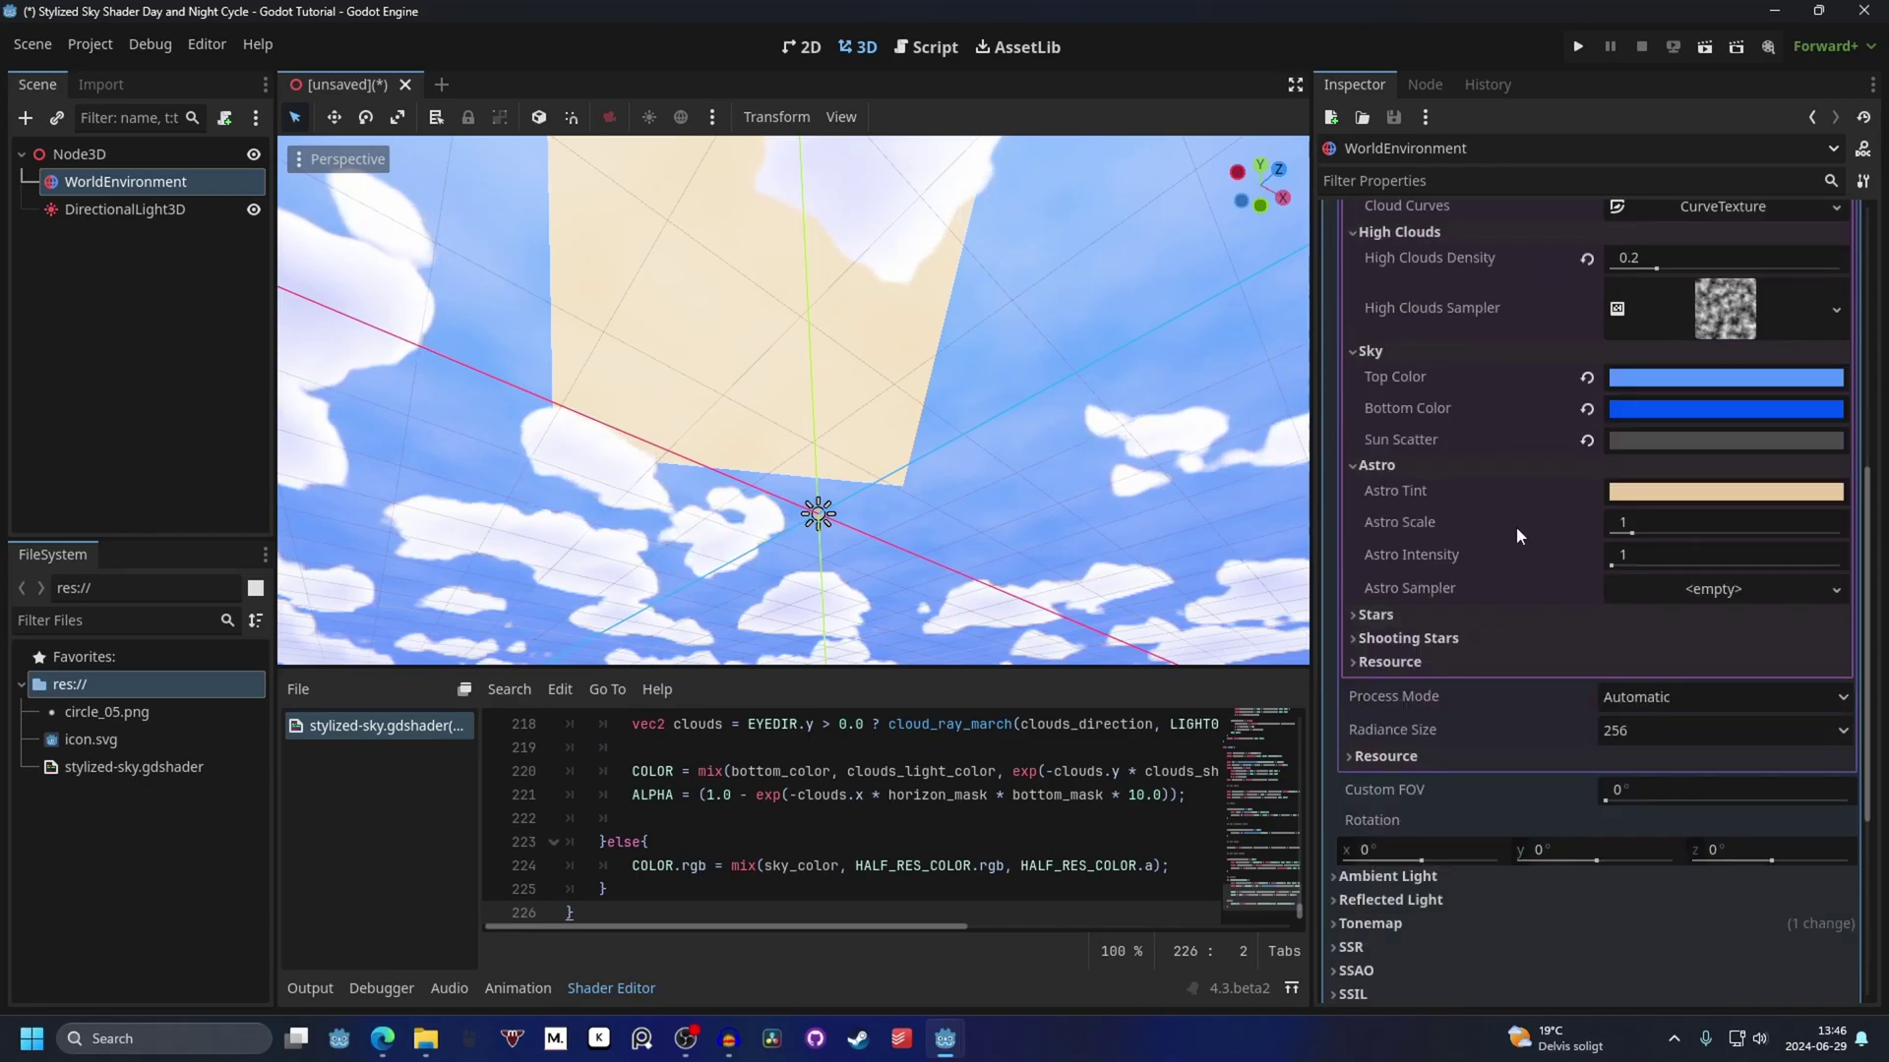
pyautogui.click(1657, 522)
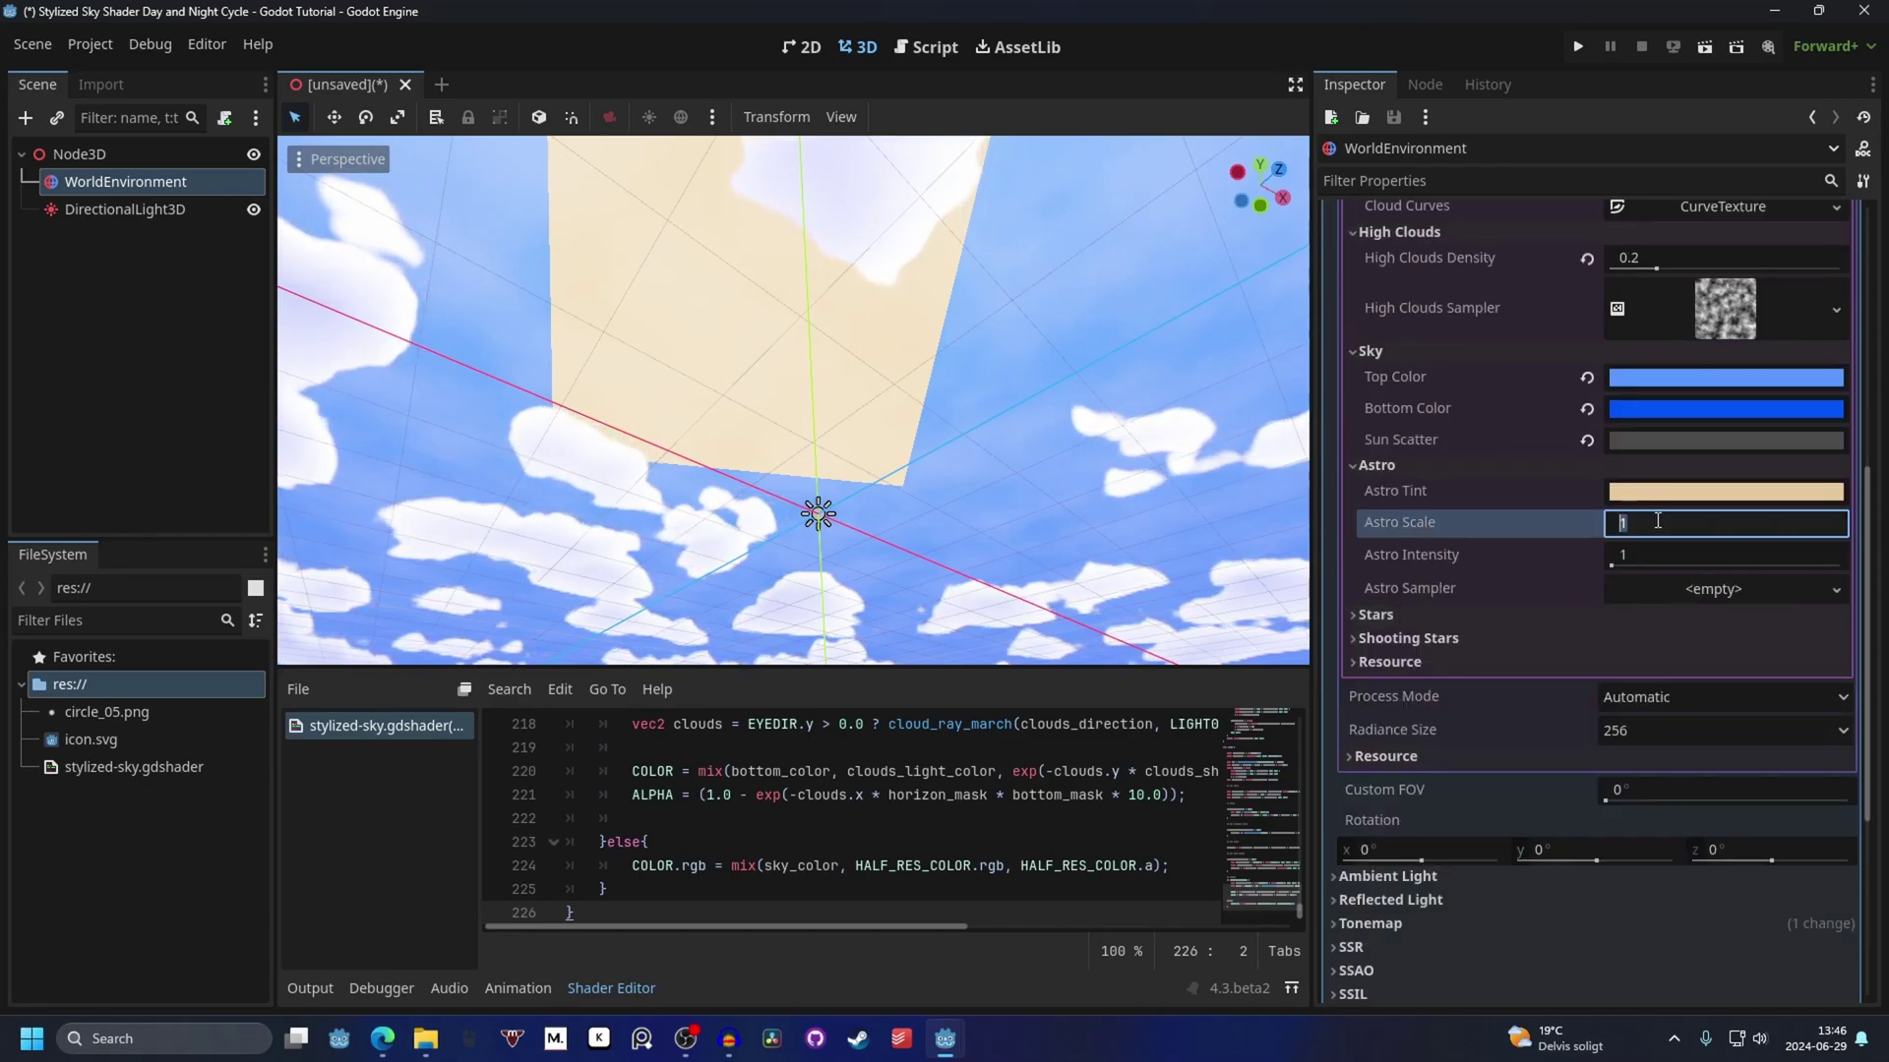
pyautogui.write('9')
pyautogui.press('Return')
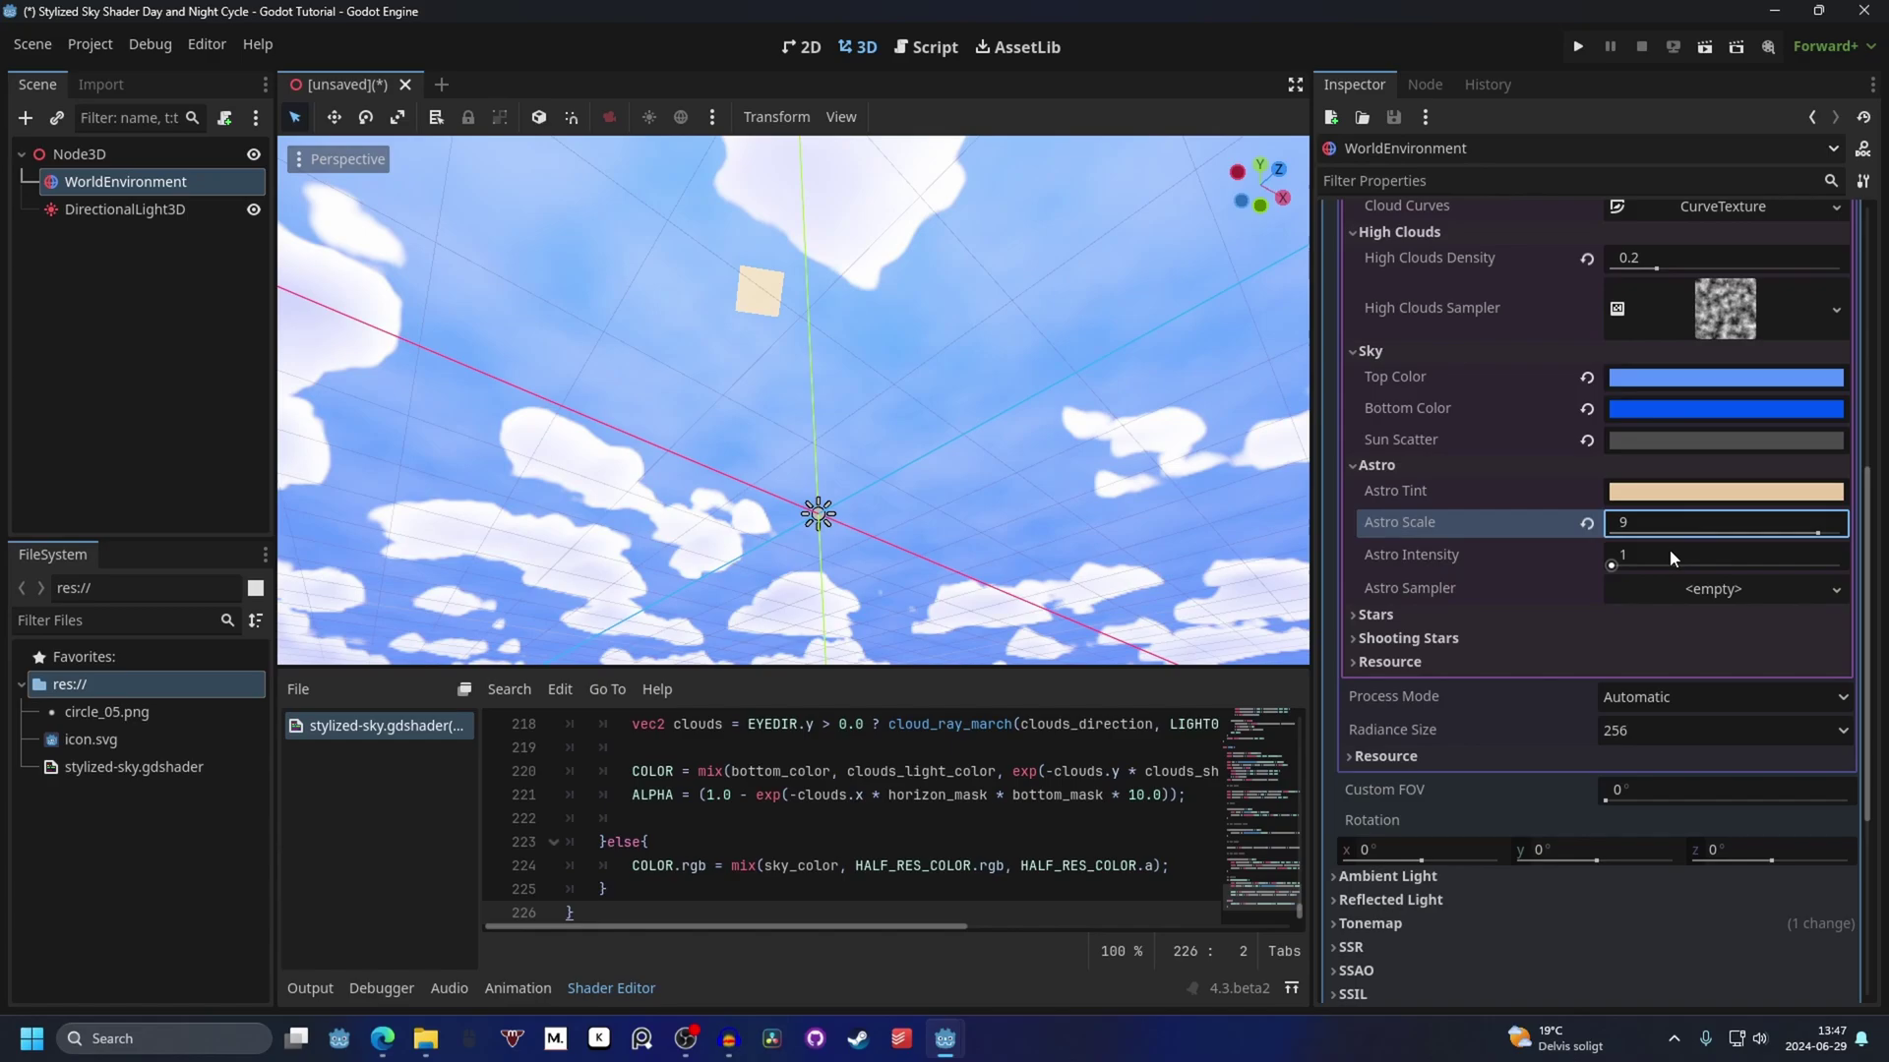
pyautogui.click(1668, 549)
pyautogui.write('3')
pyautogui.press('Return')
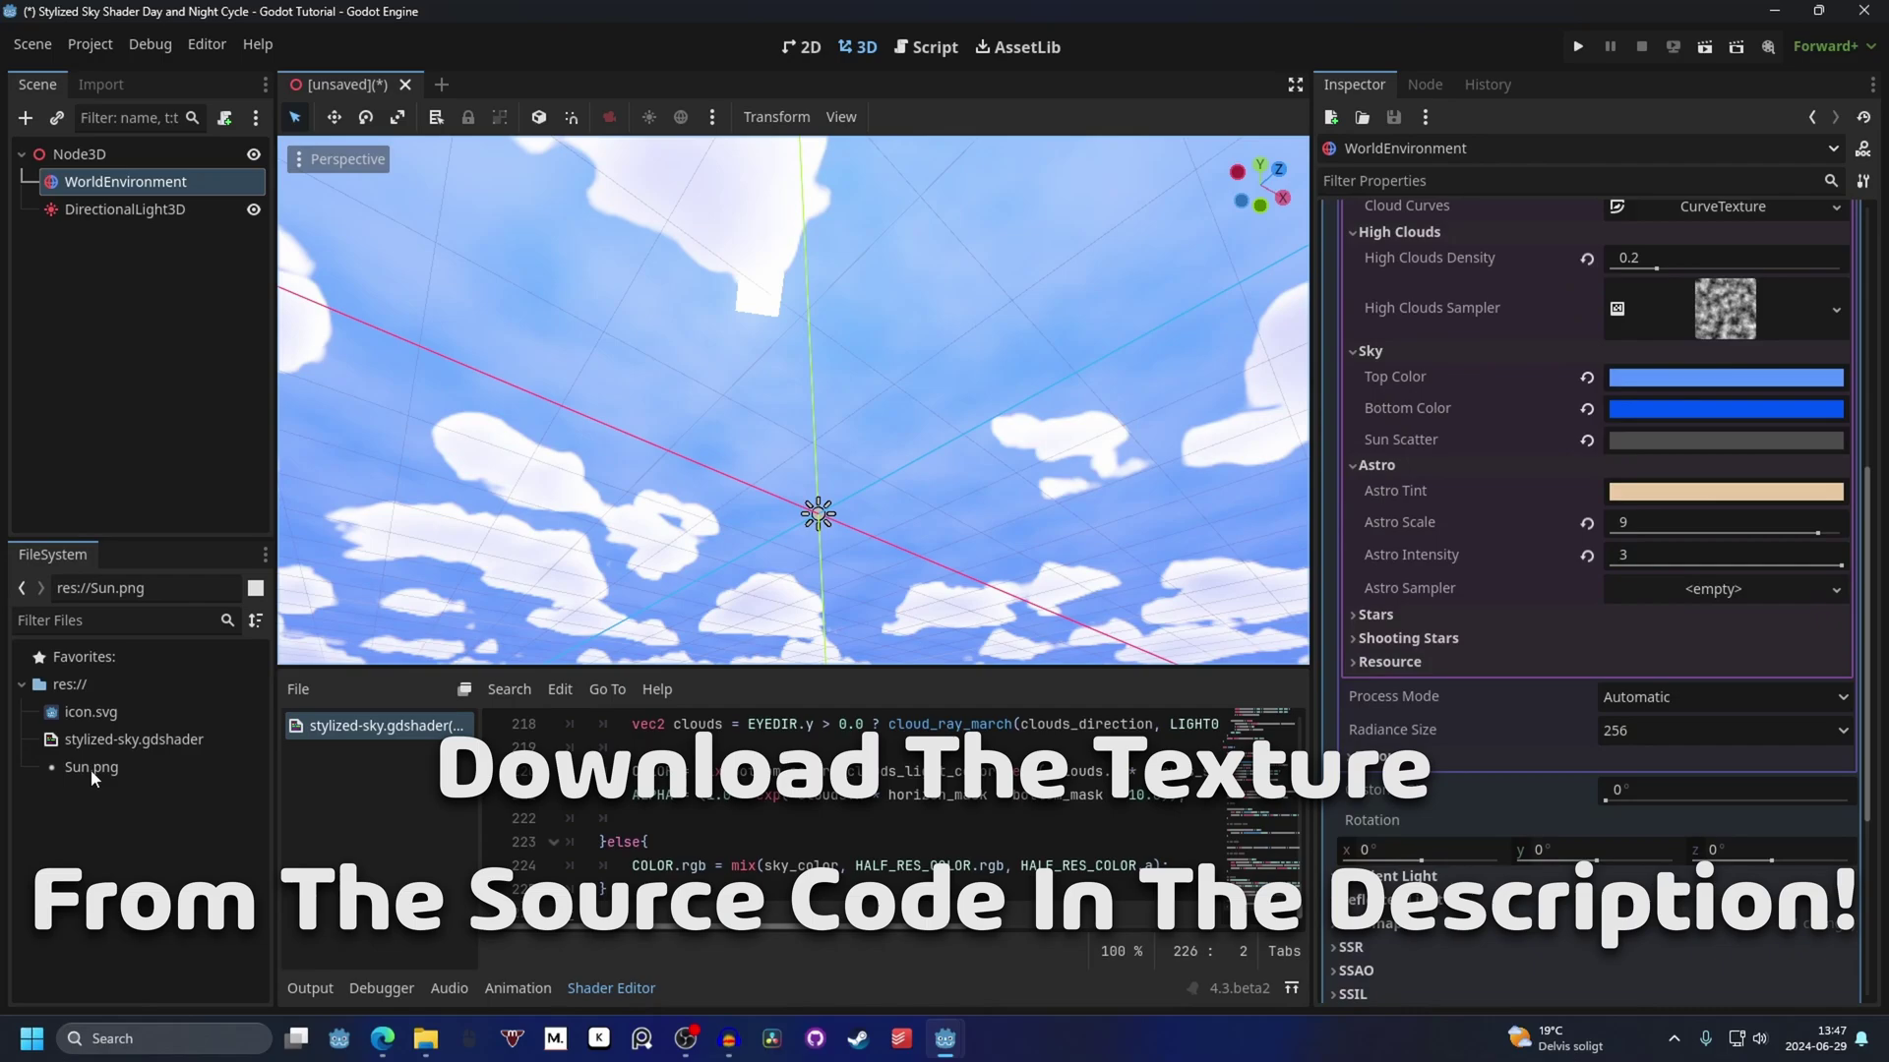
# Assign Sun.png as the Astro Sampler texture and set both the Astro Scale and the Astro Intensity to 3.
pyautogui.moveTo(104, 776); pyautogui.dragTo(1633, 534)
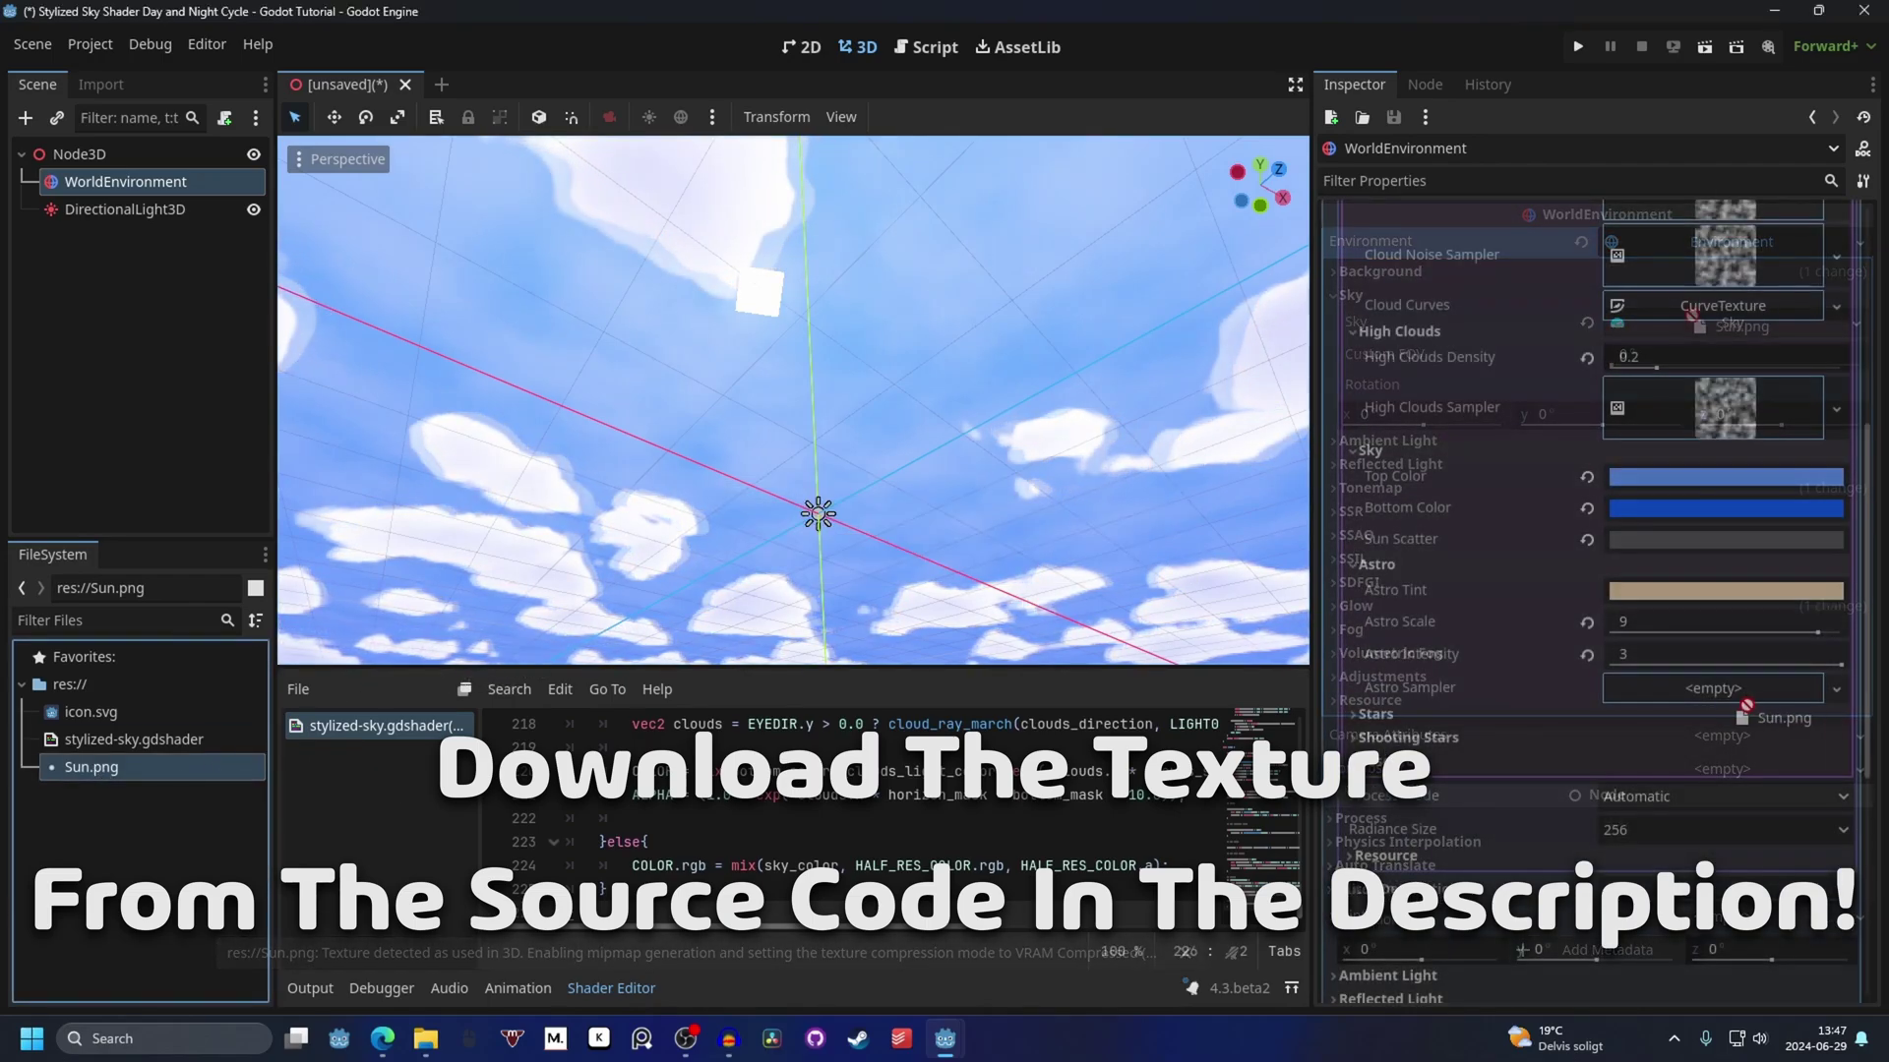
pyautogui.moveTo(1707, 709); pyautogui.dragTo(1711, 706)
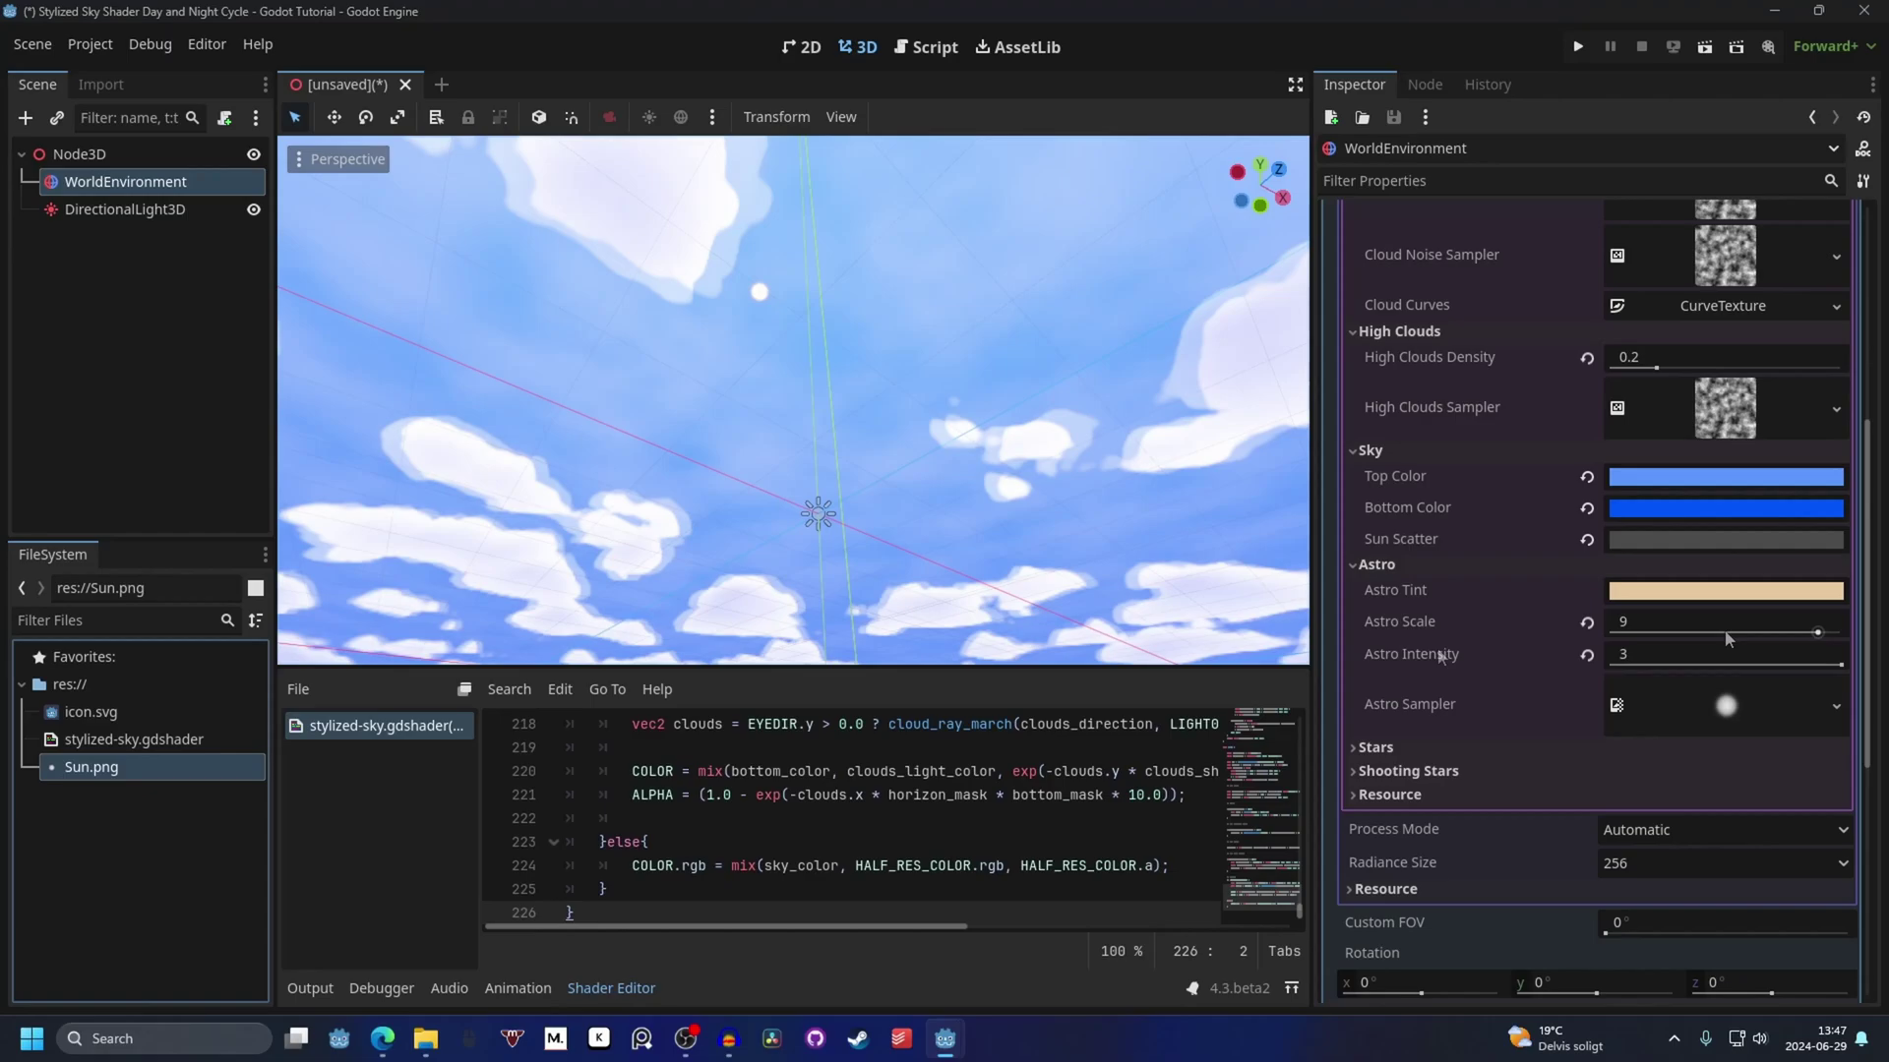
pyautogui.moveTo(1818, 633); pyautogui.dragTo(1675, 646)
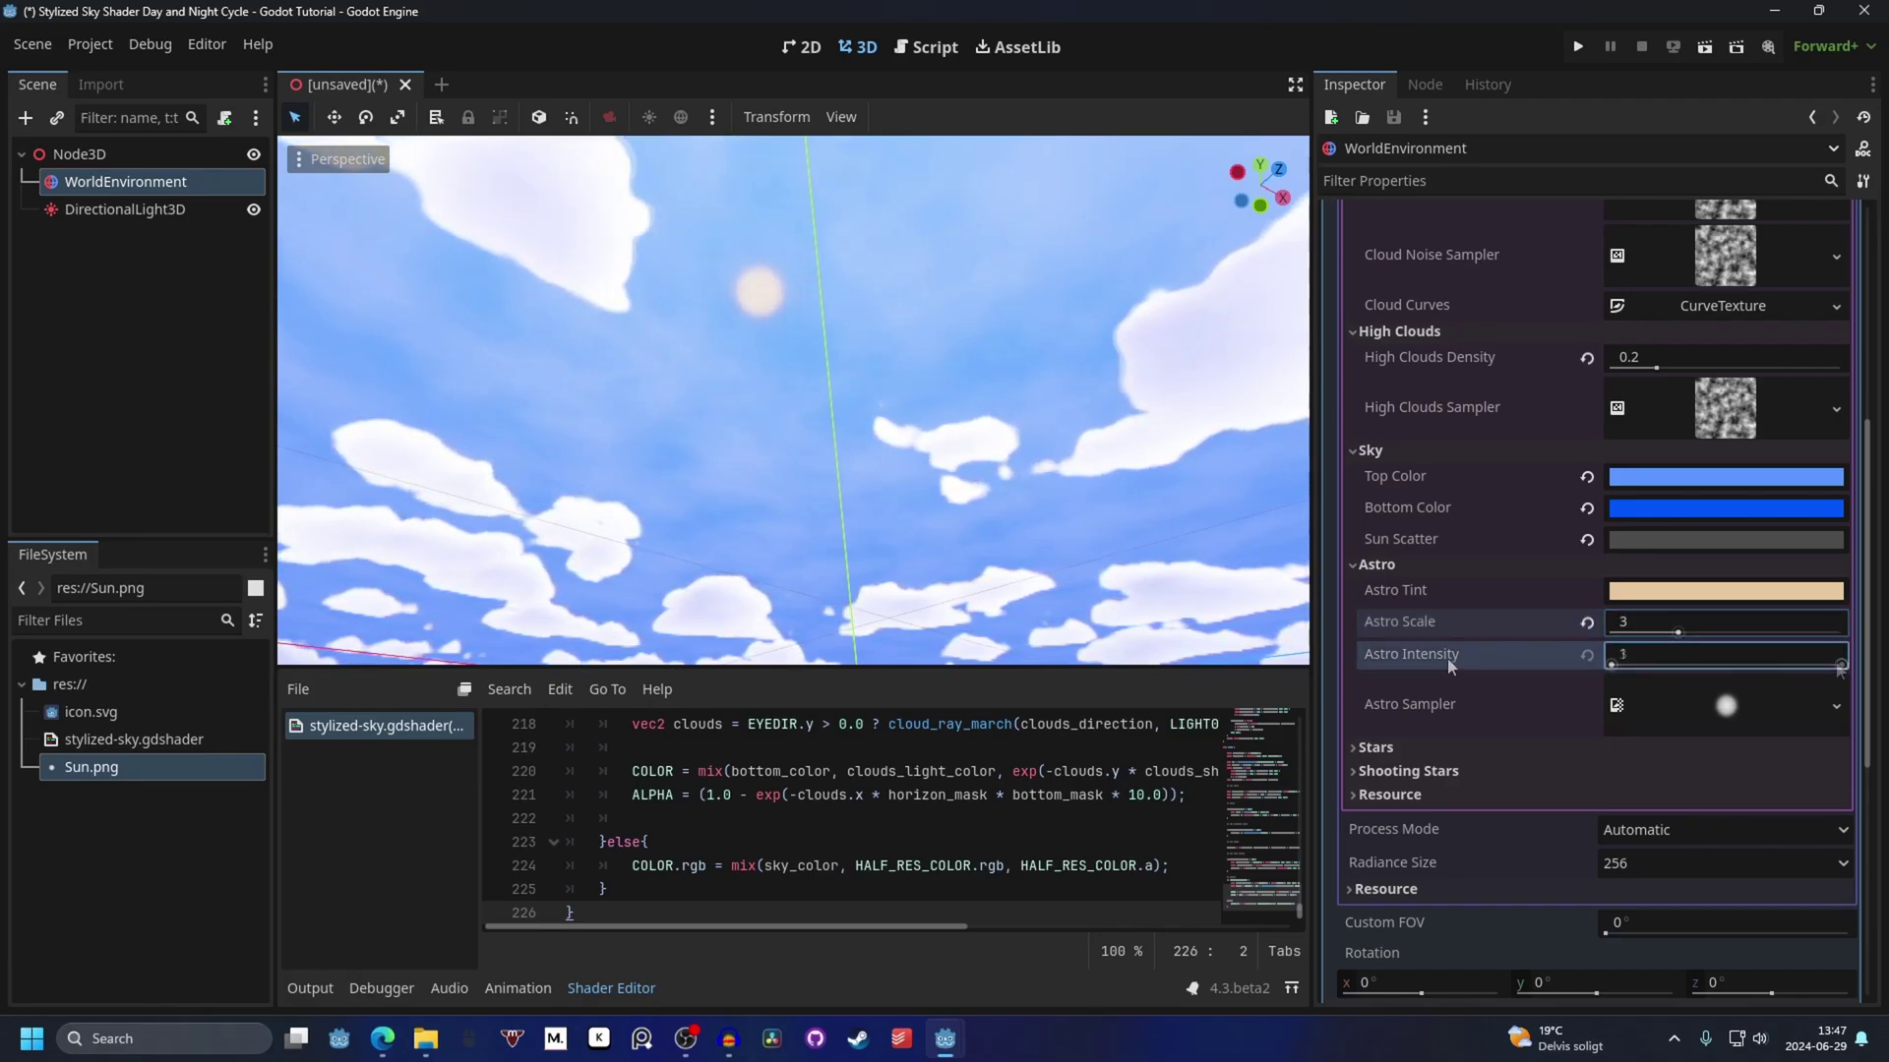
pyautogui.moveTo(1449, 667); pyautogui.dragTo(1752, 673)
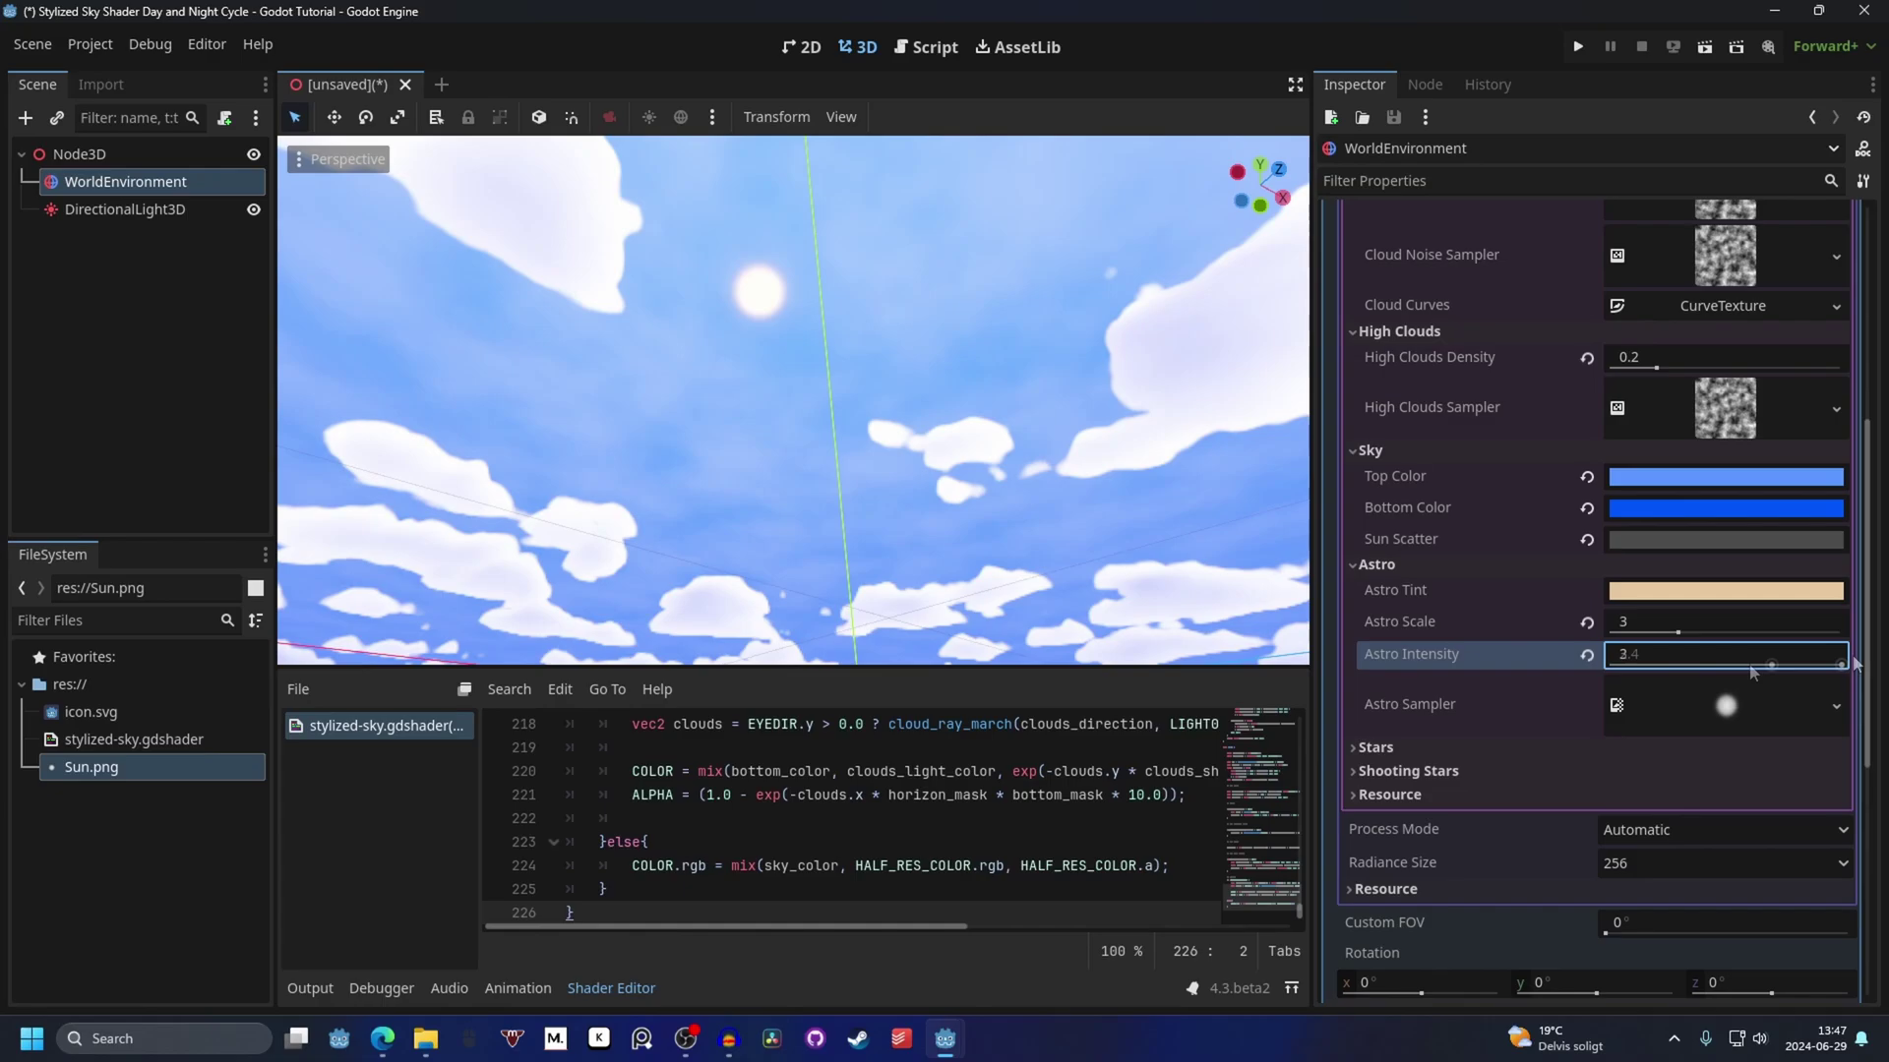
pyautogui.scroll(-2, 1456, 551)
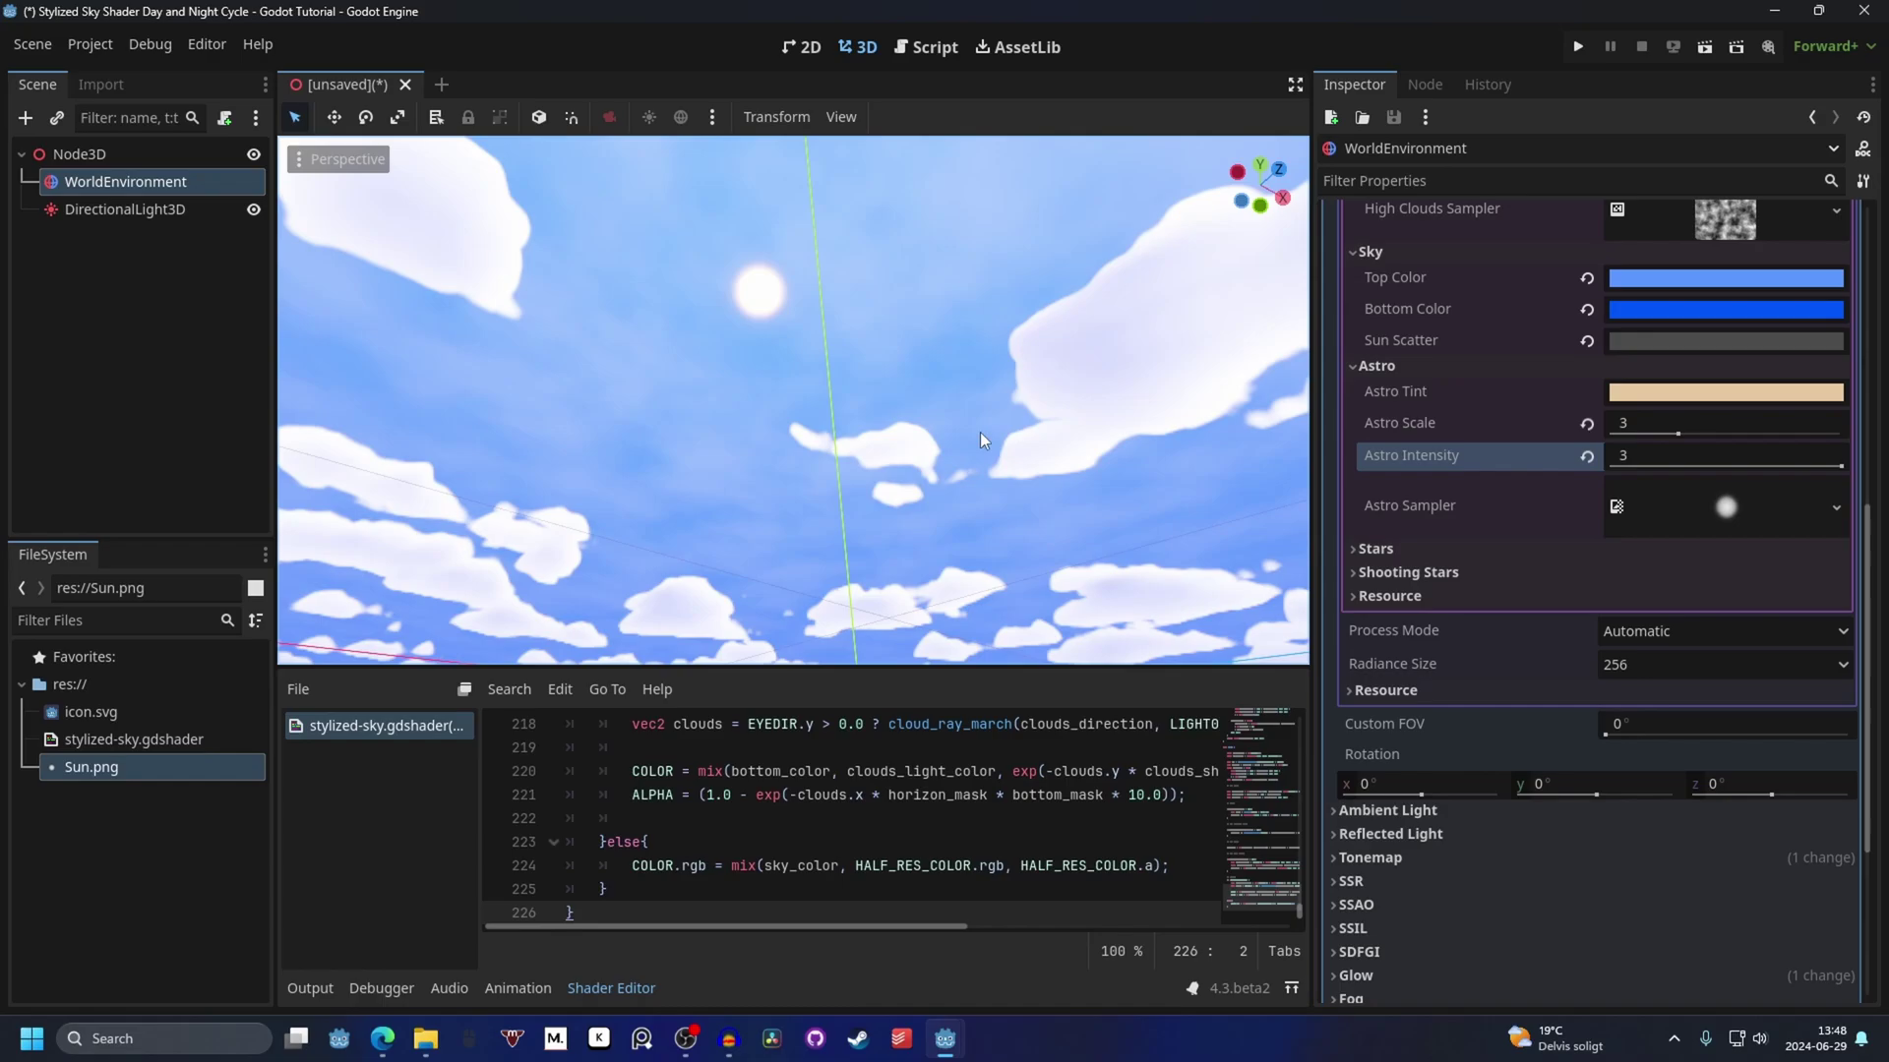
pyautogui.moveTo(980, 441); pyautogui.dragTo(1063, 476, button='middle')
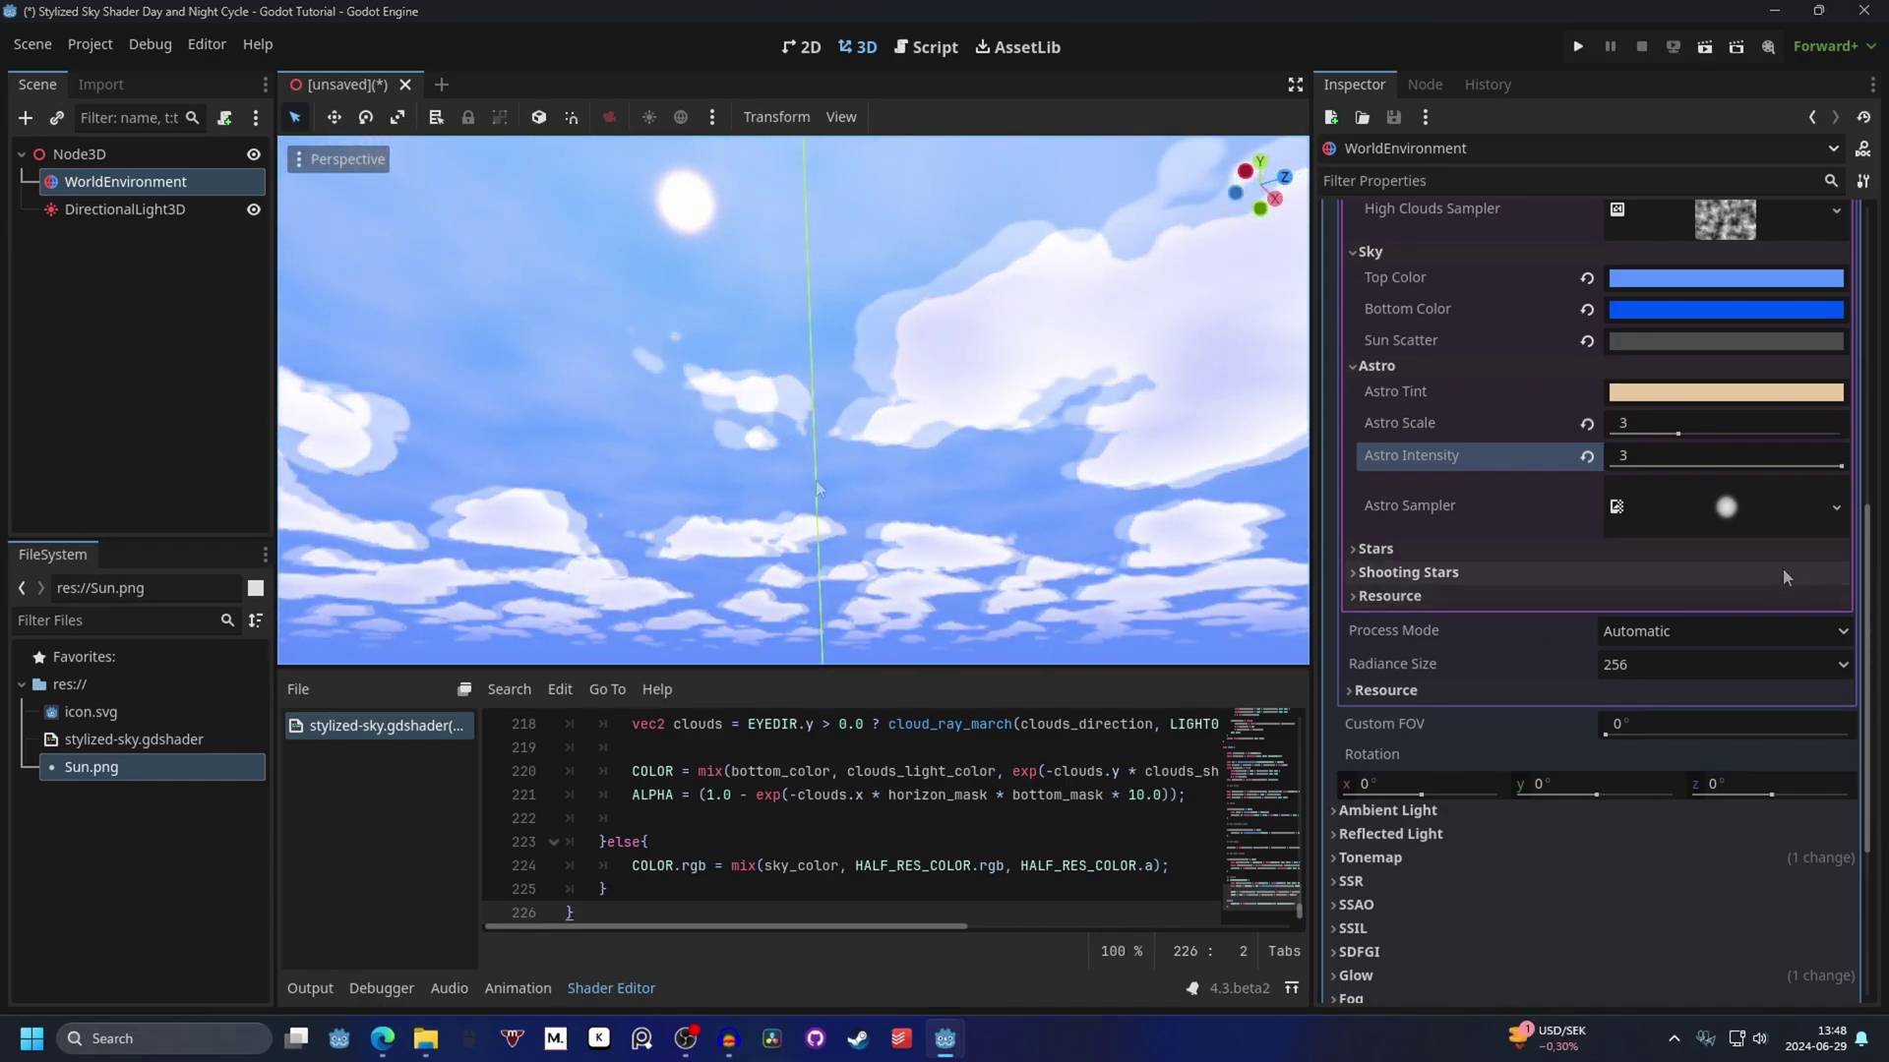
# Enable Adjustments in the WorldEnvironment's environment and set the Saturation to 1.5.
pyautogui.scroll(1, 983, 438)
pyautogui.moveTo(983, 439); pyautogui.dragTo(907, 515, button='middle')
pyautogui.scroll(-3, 1452, 604)
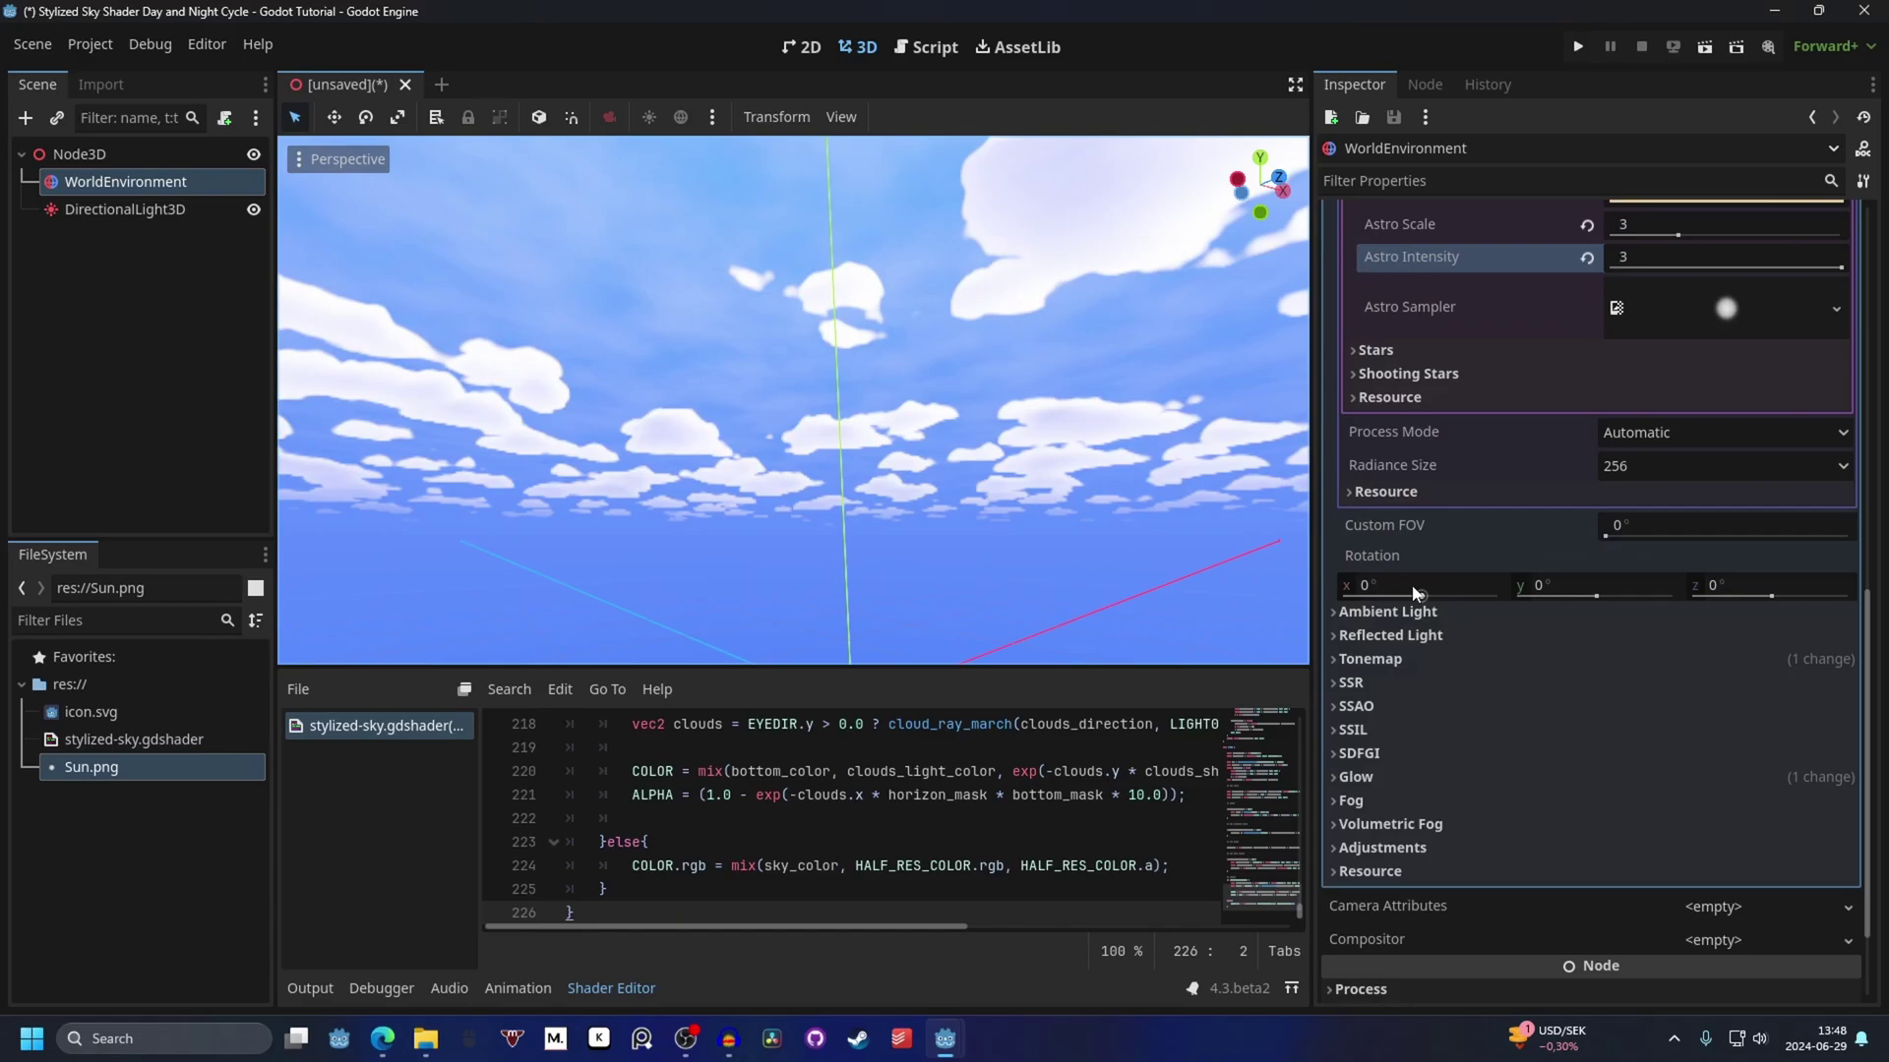
pyautogui.click(1381, 711)
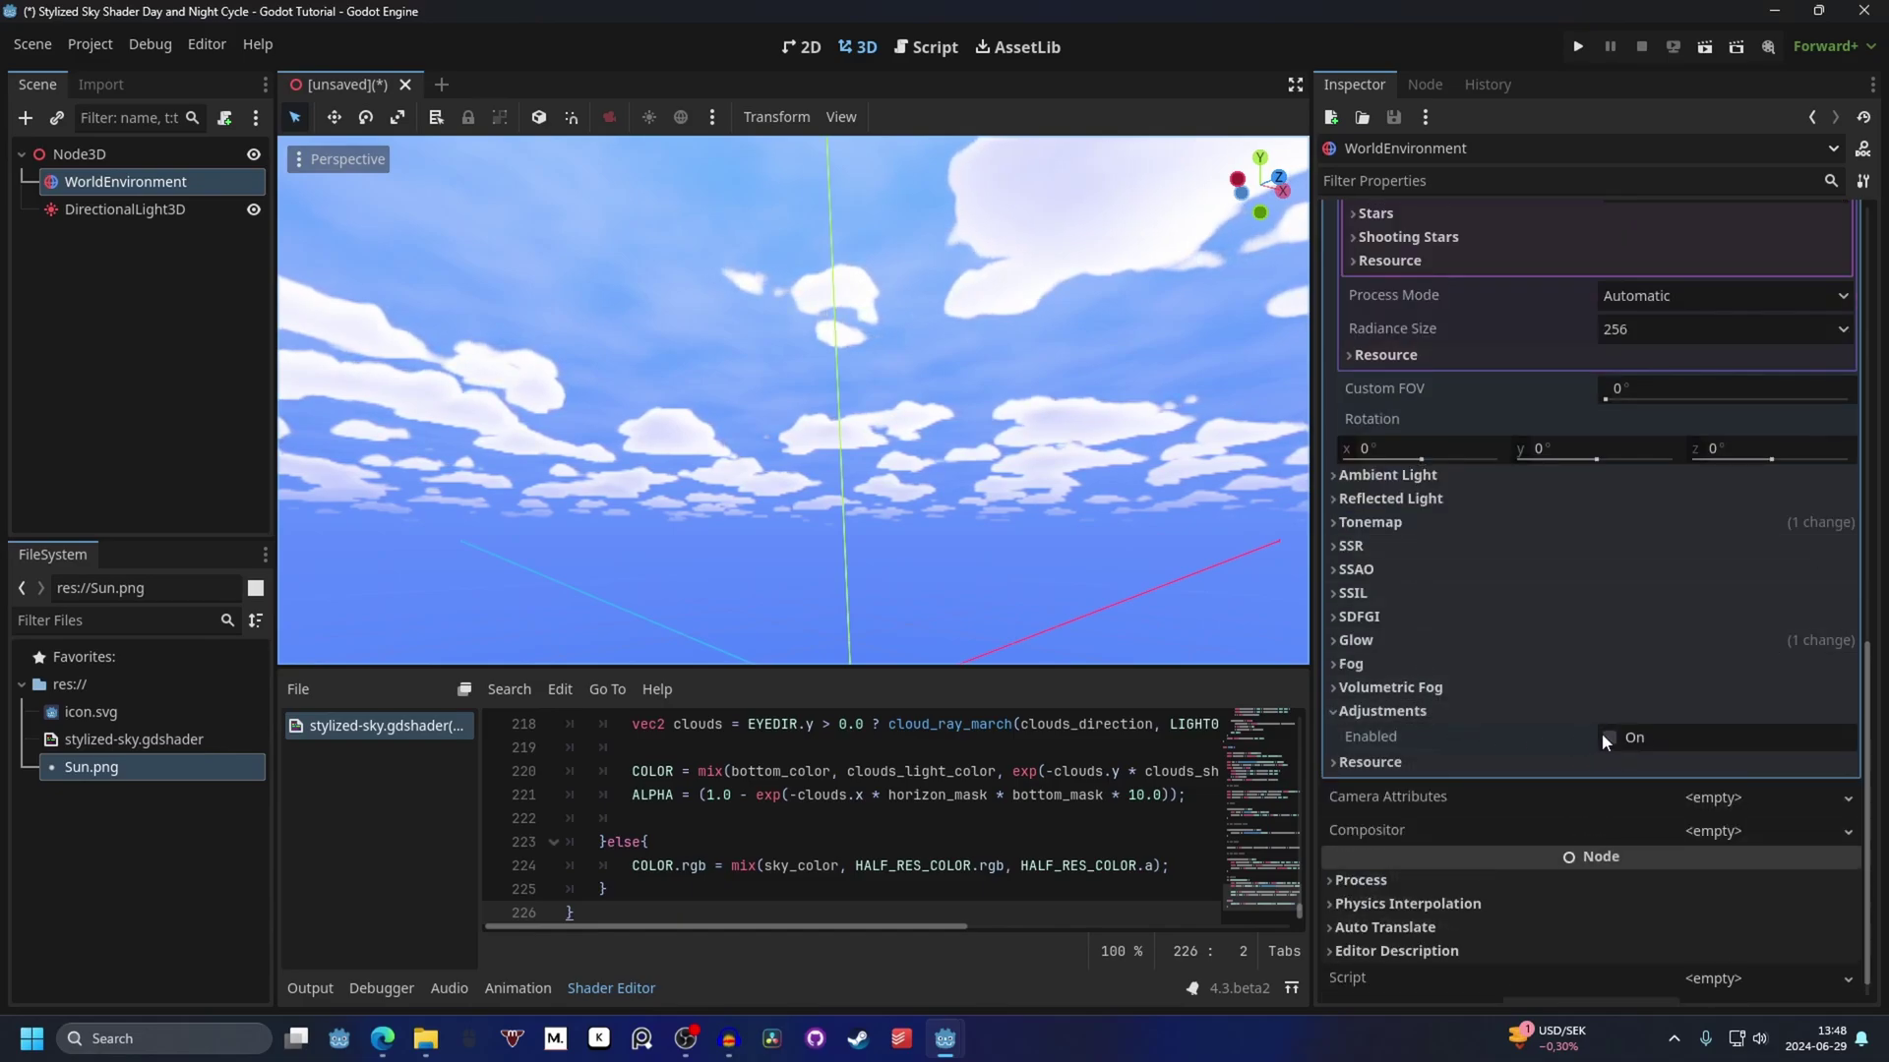
pyautogui.click(1609, 738)
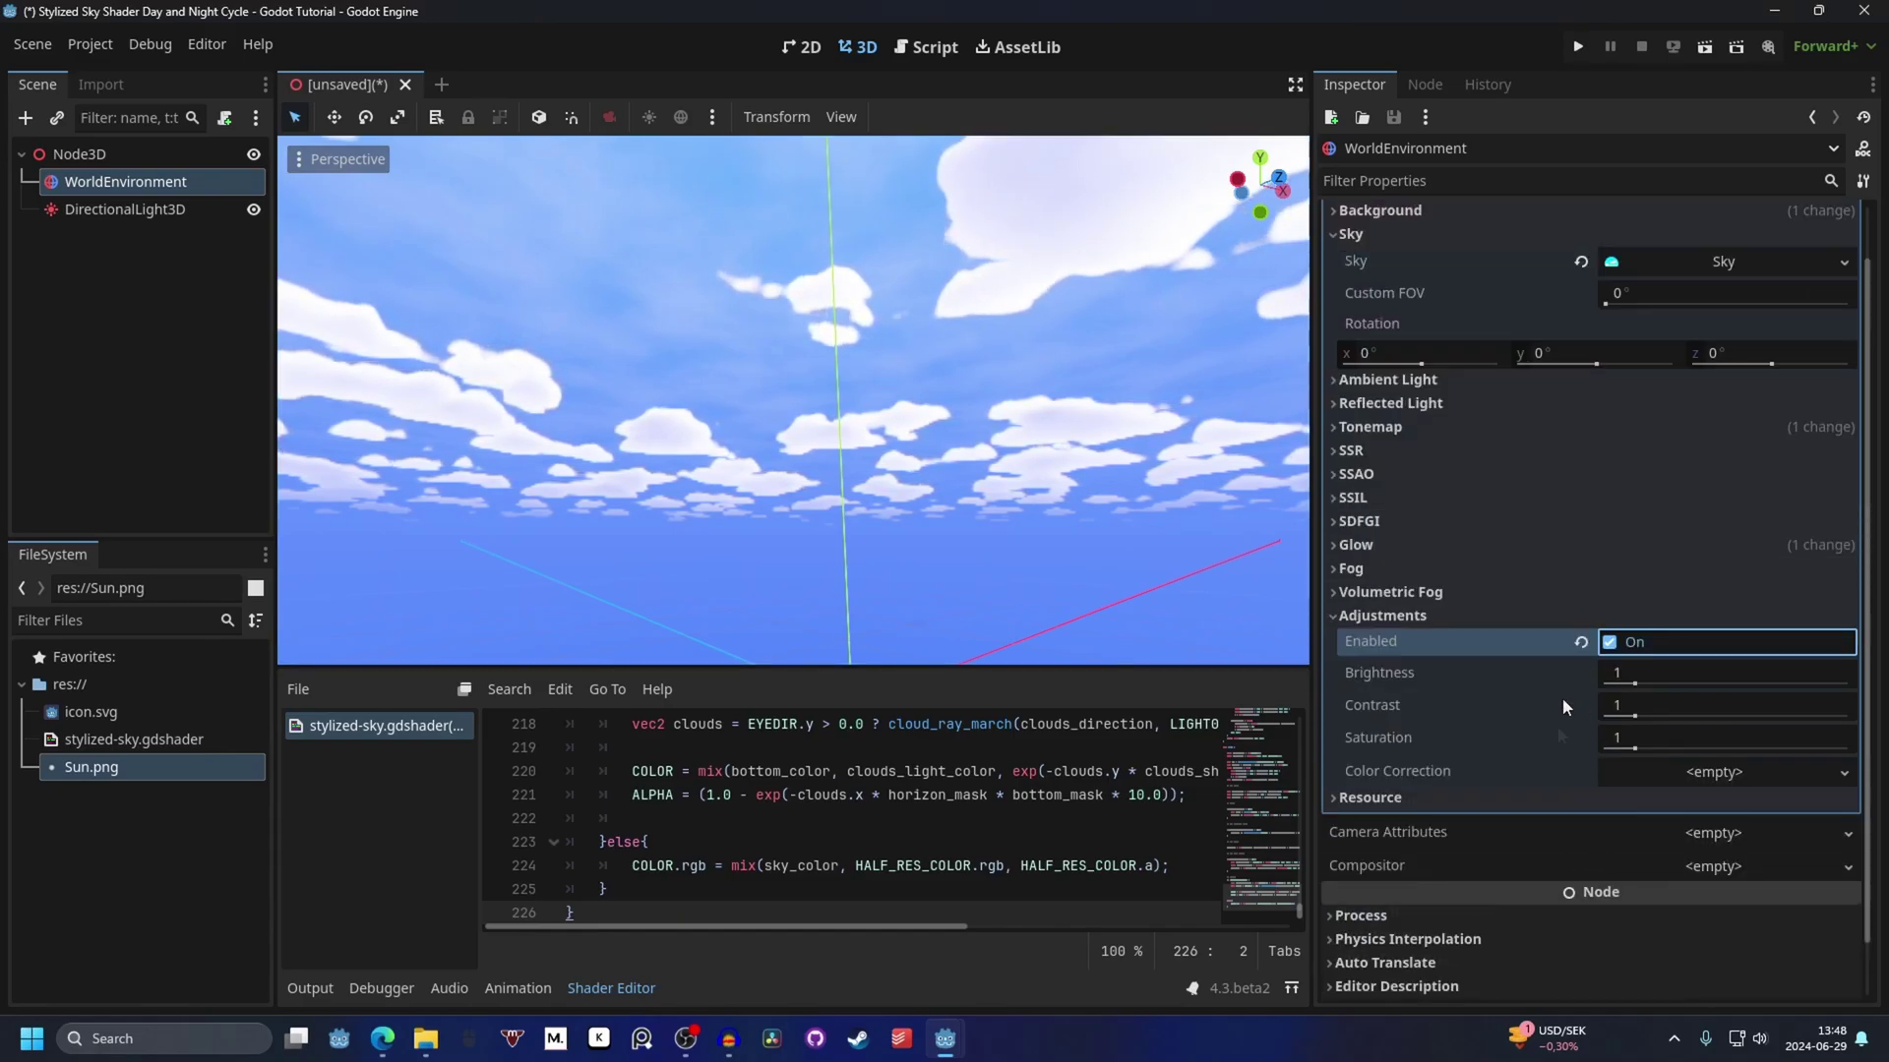
pyautogui.click(1674, 739)
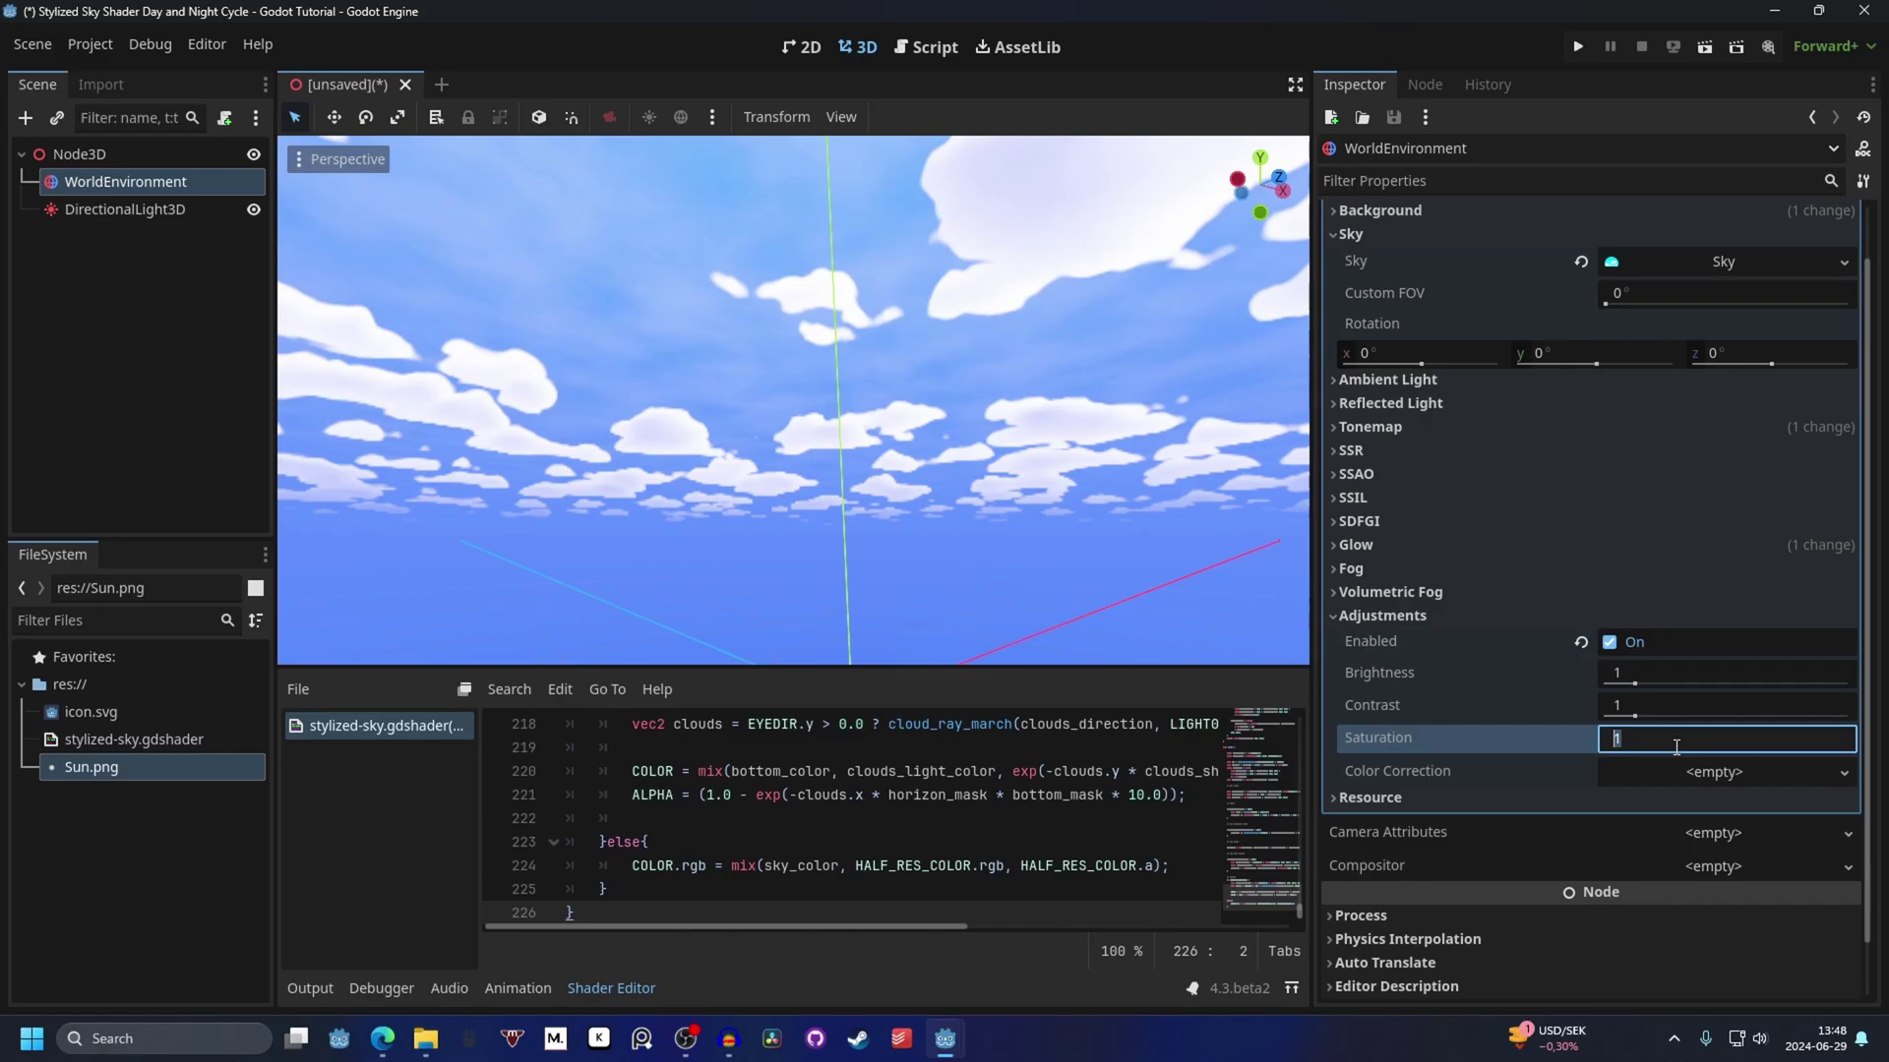
pyautogui.write('1.5')
pyautogui.press('Return')
pyautogui.moveTo(877, 360); pyautogui.dragTo(678, 356, button='middle')
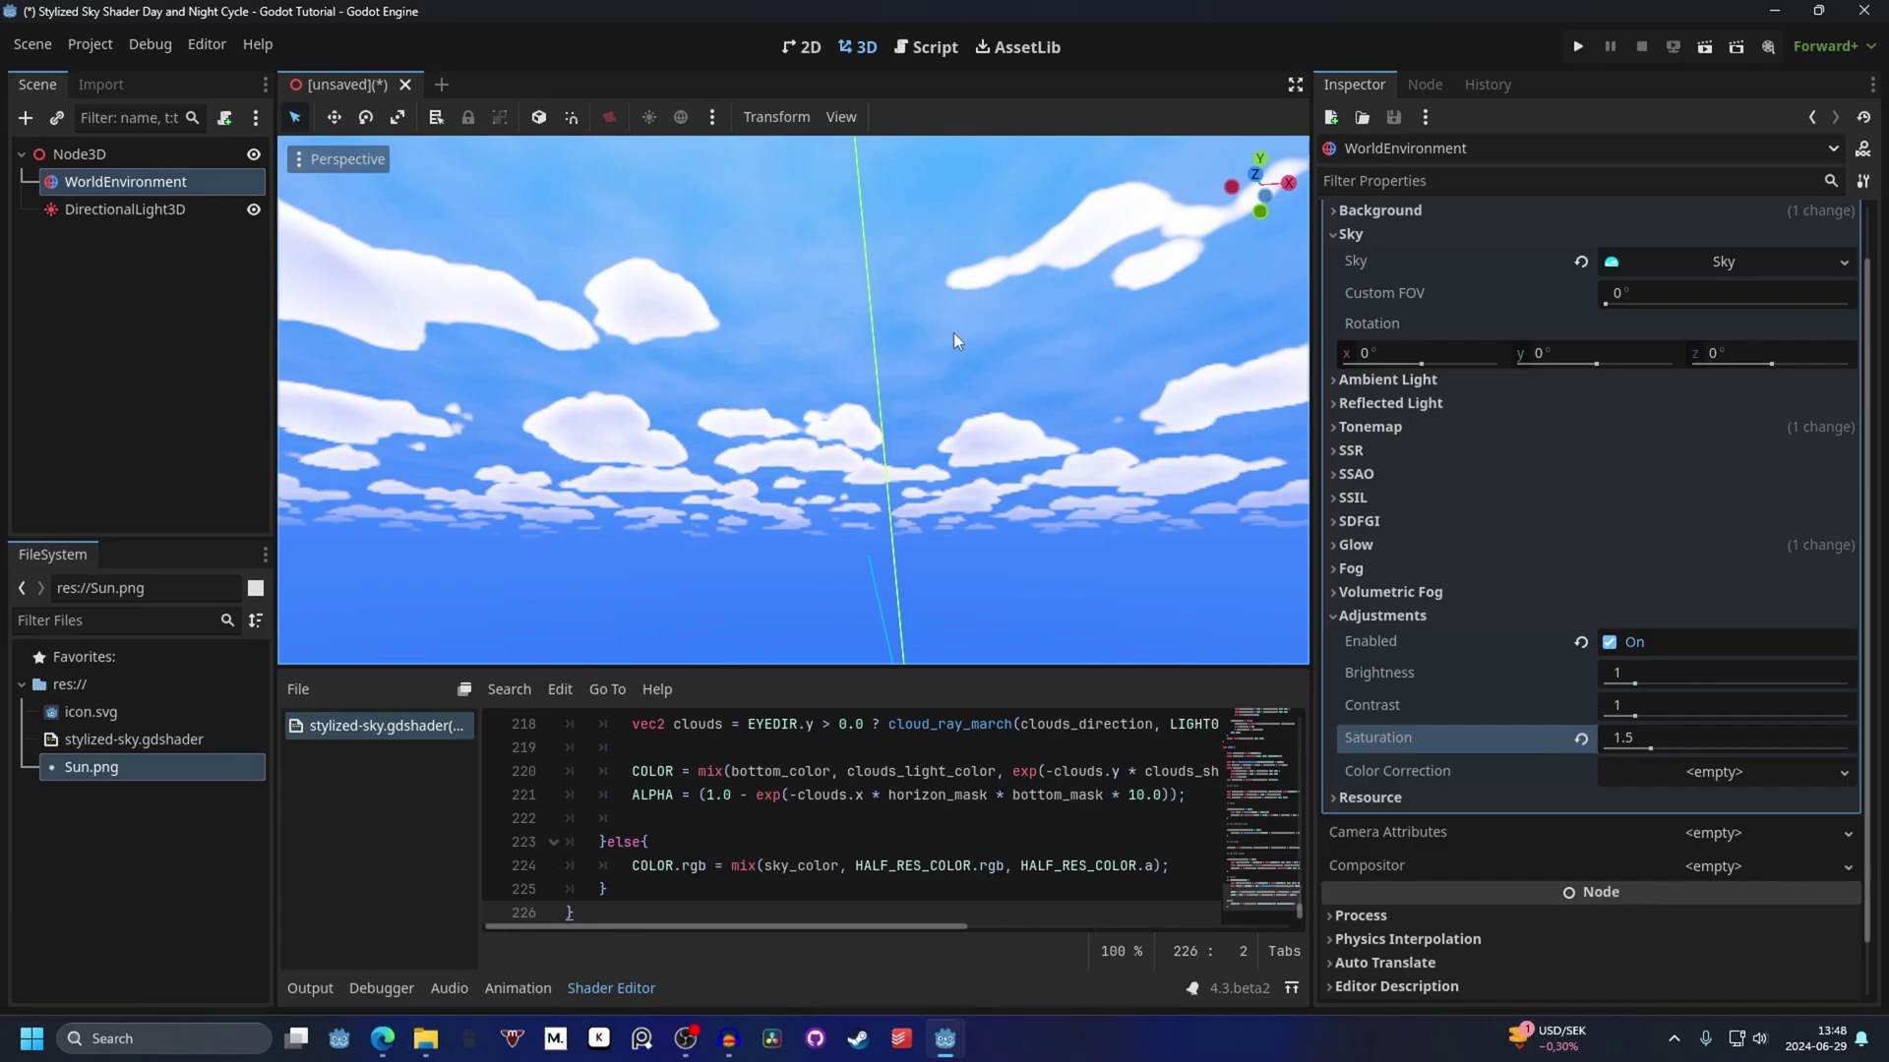
# Open the FastNoiseLite settings of the Cloud Shape Sampler in the WorldEnvironment's sky shader material.
pyautogui.scroll(3, 1511, 580)
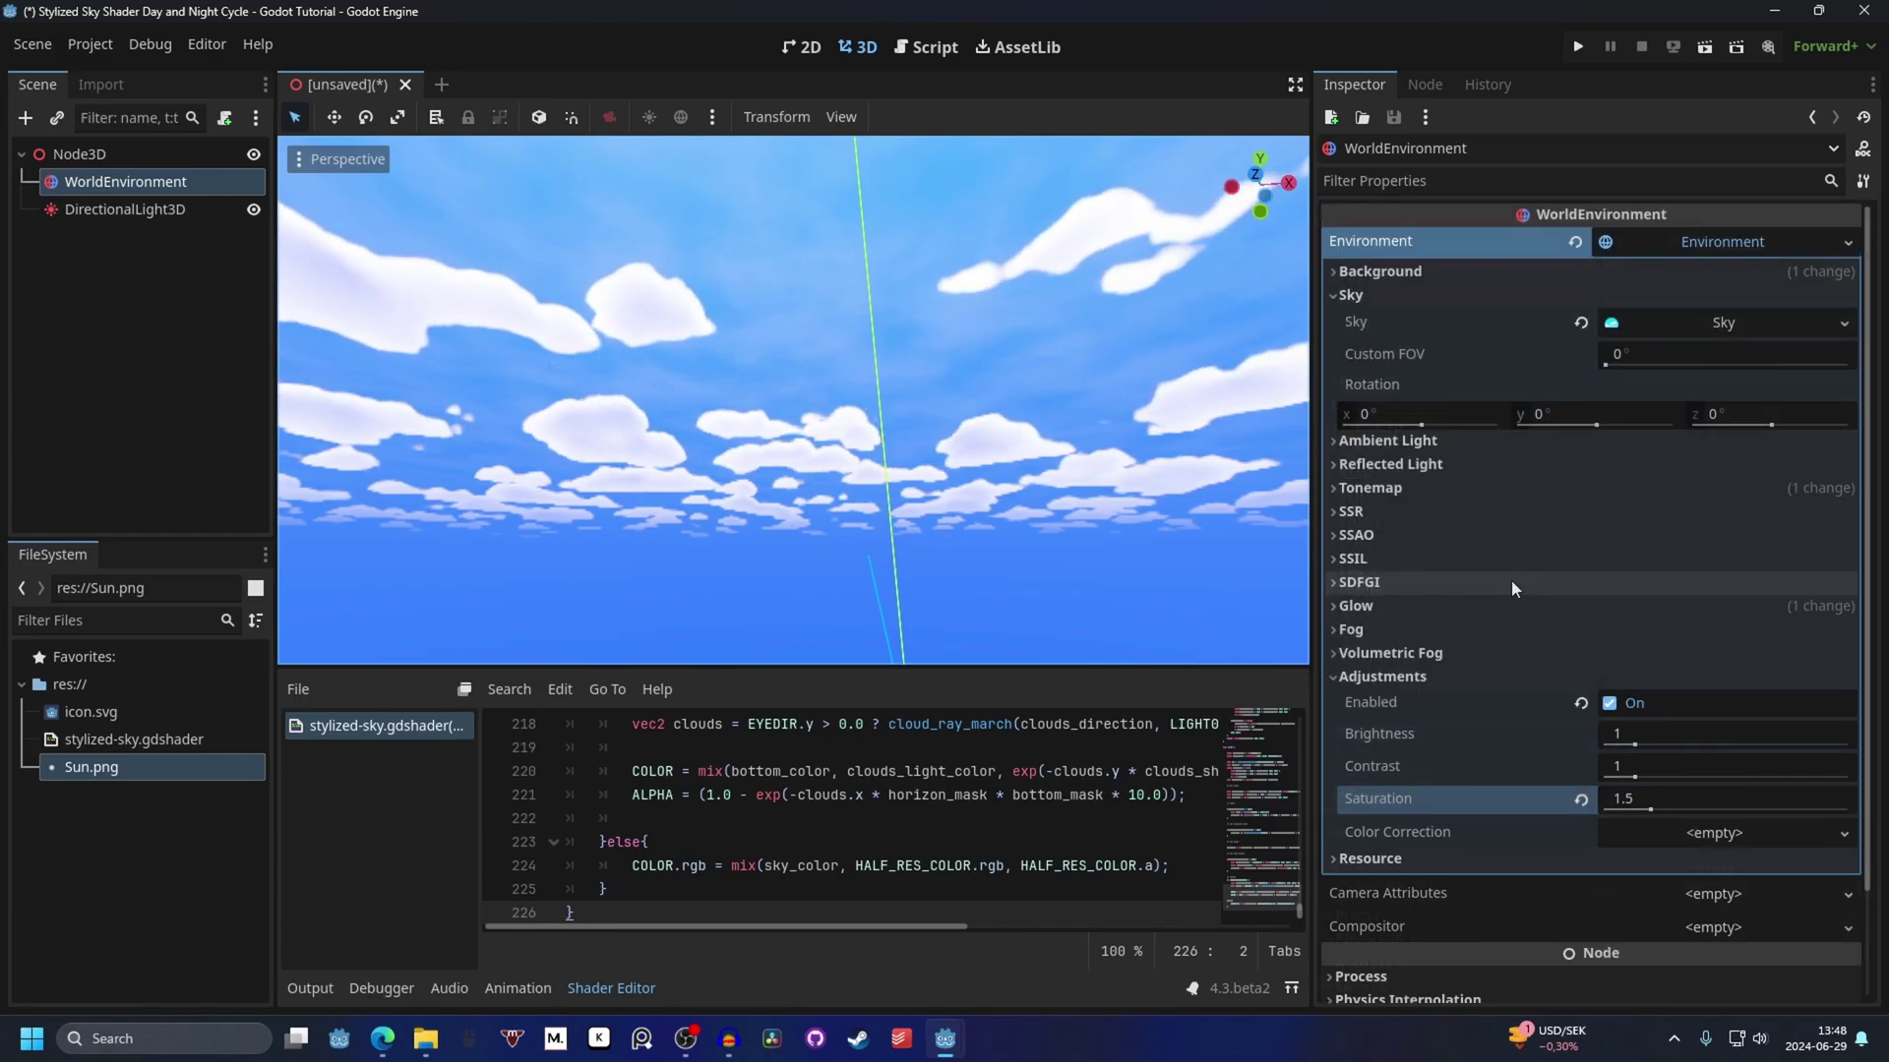
pyautogui.click(692, 315)
pyautogui.moveTo(802, 342); pyautogui.dragTo(1013, 336, button='middle')
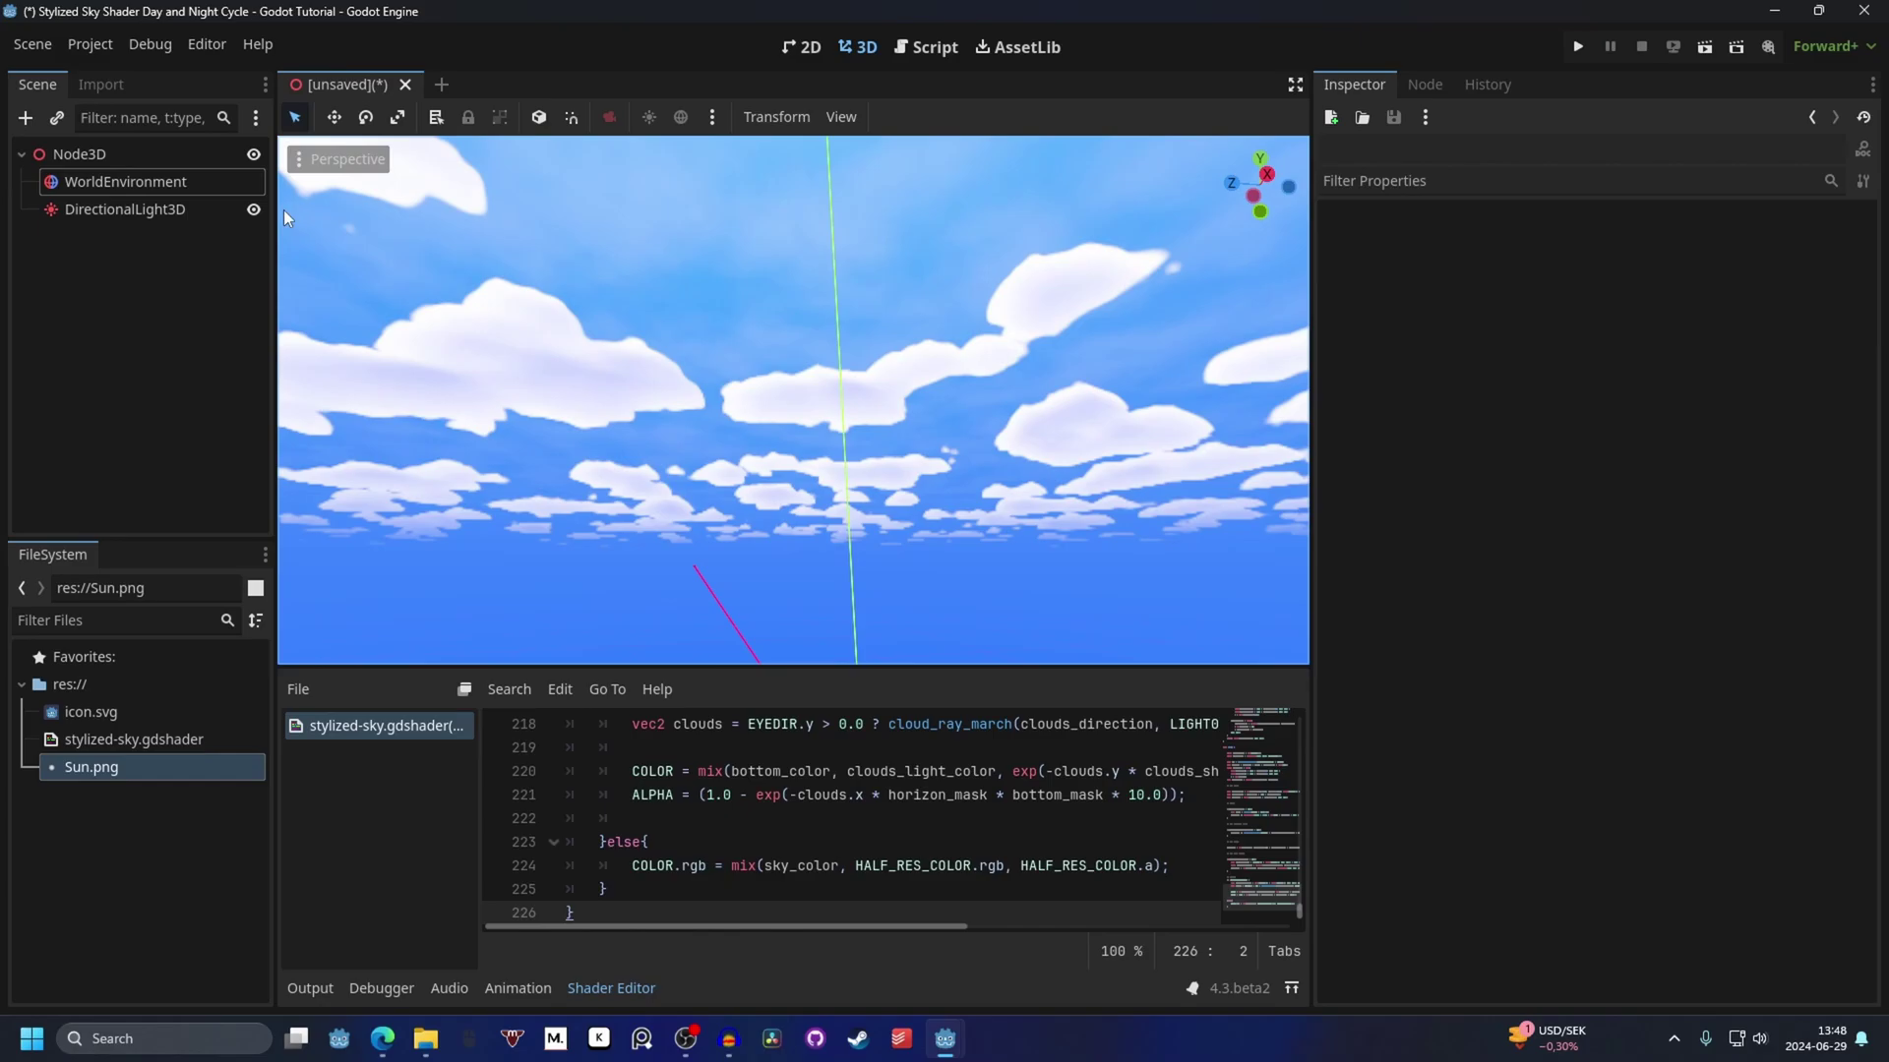
pyautogui.click(152, 187)
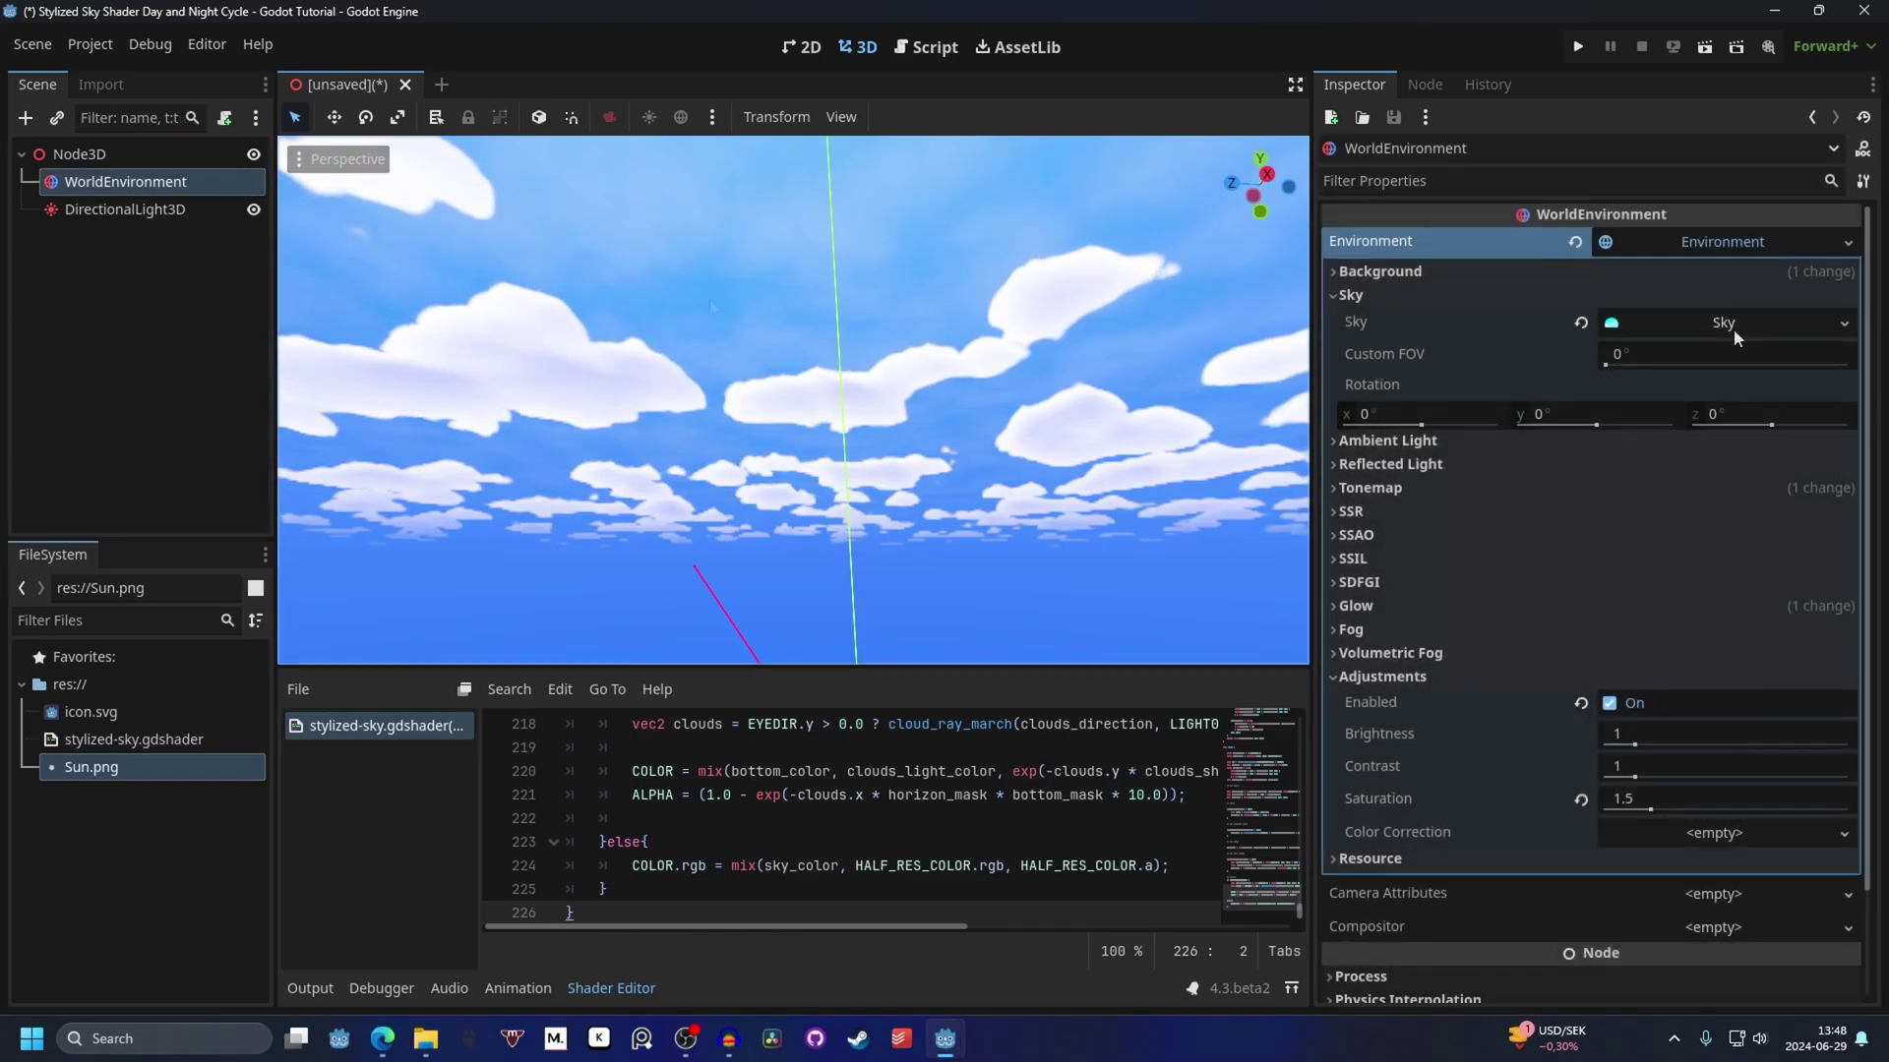
pyautogui.click(1736, 327)
pyautogui.click(1721, 354)
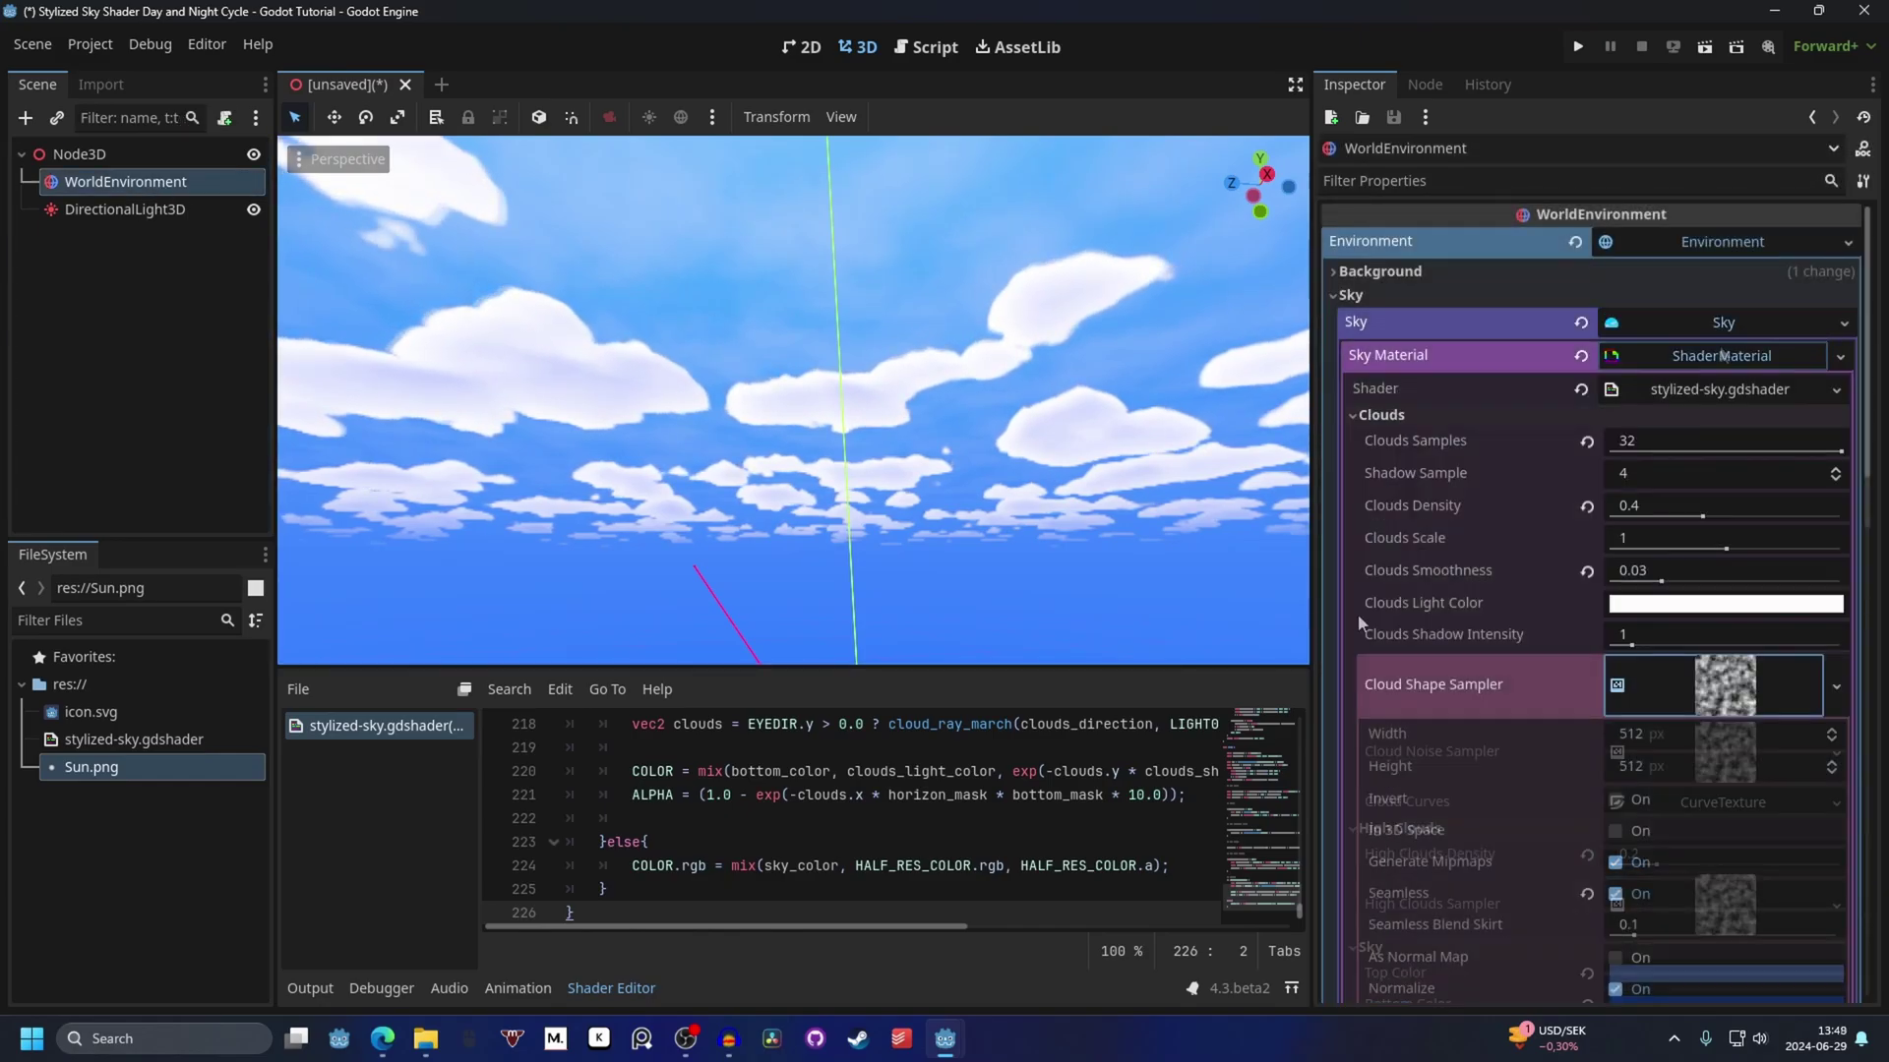
pyautogui.scroll(-5, 1457, 500)
pyautogui.click(1722, 659)
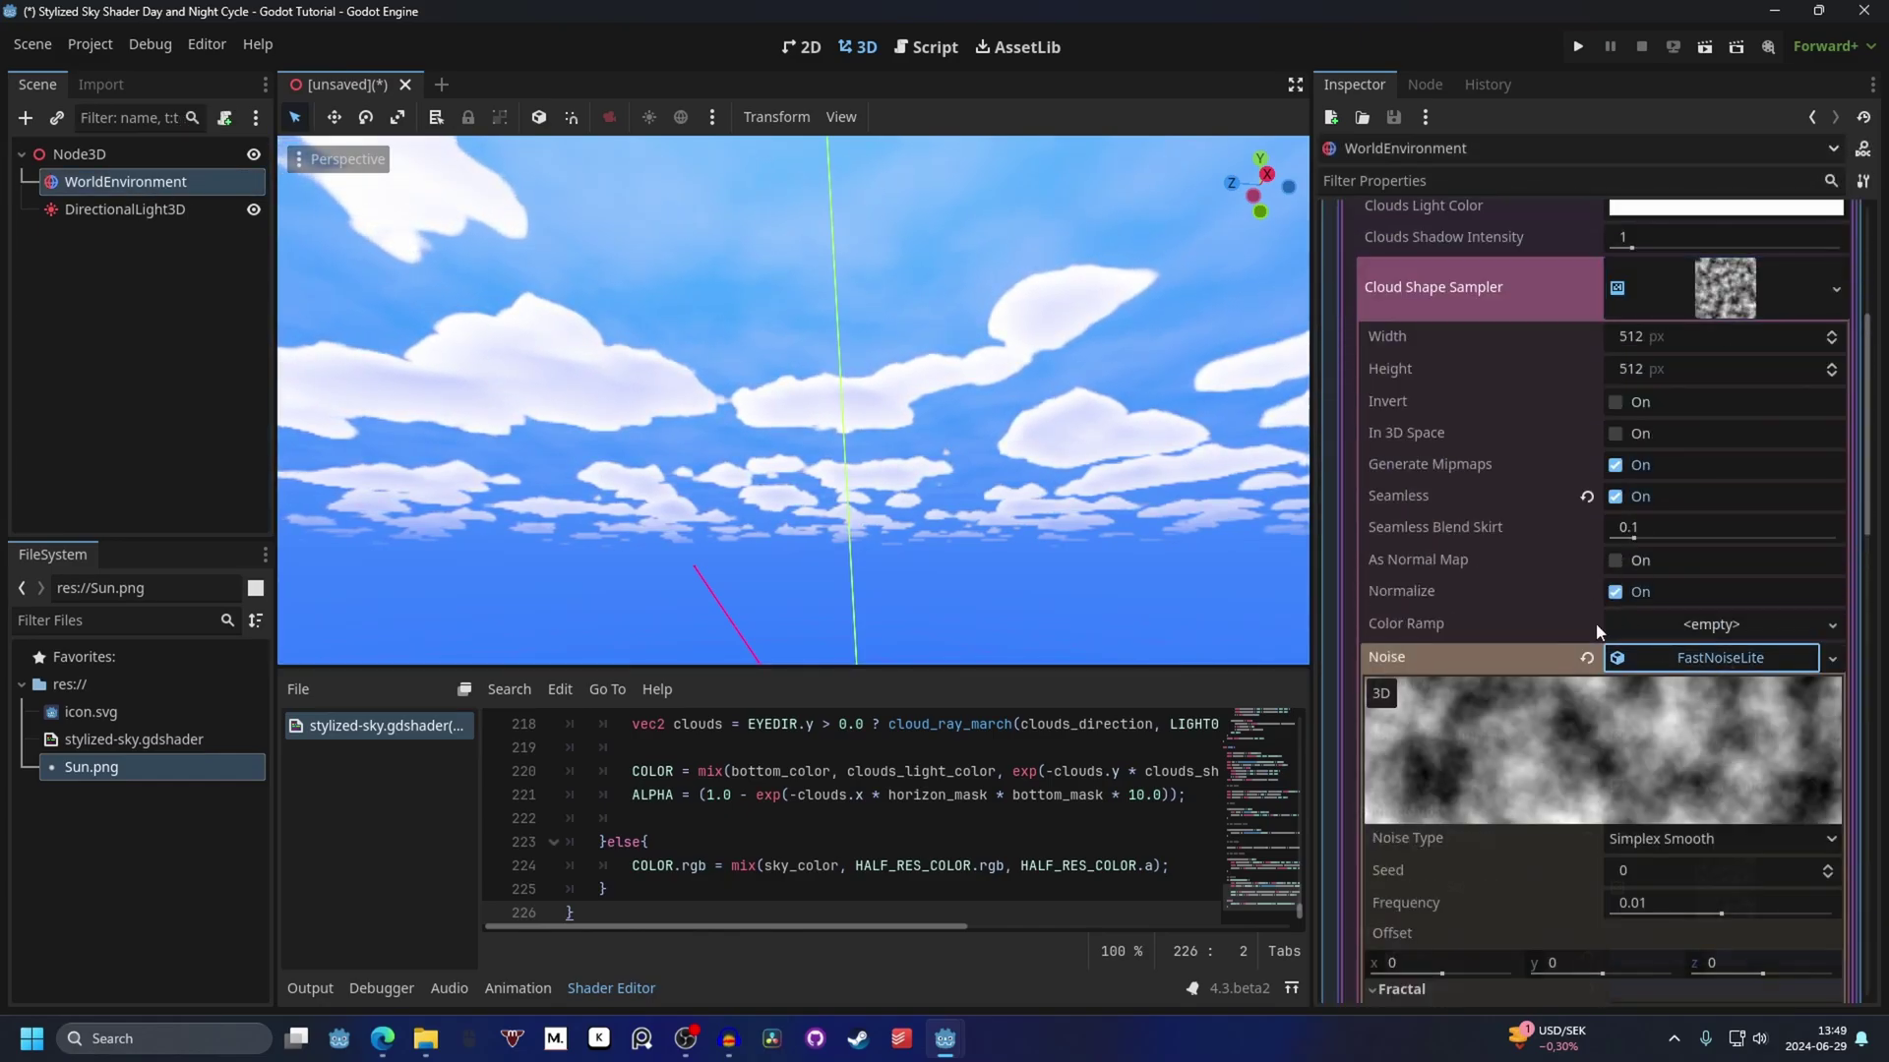
# Try the Perlin, Value Cubic and Value noise types on the cloud shape noise and return to Simplex Smooth.
pyautogui.scroll(-4, 1599, 631)
pyautogui.click(1679, 445)
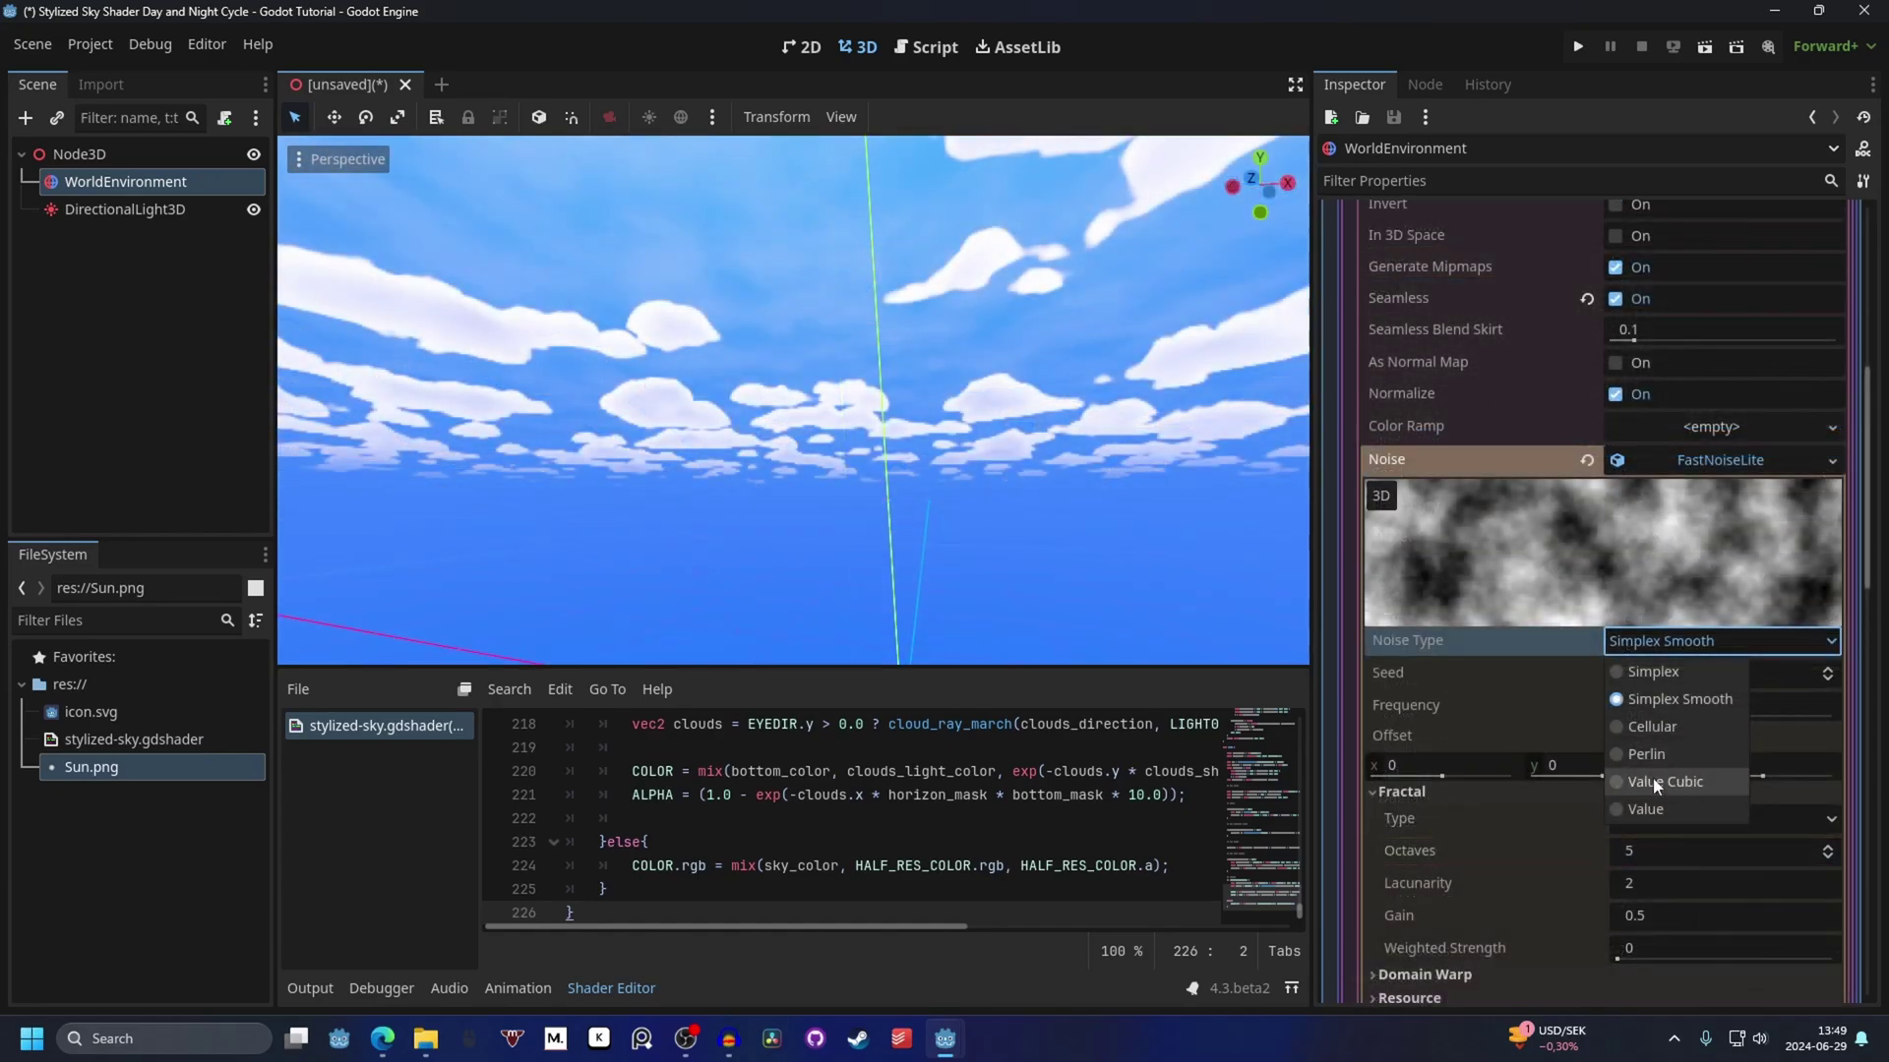
pyautogui.click(1667, 756)
pyautogui.click(1660, 644)
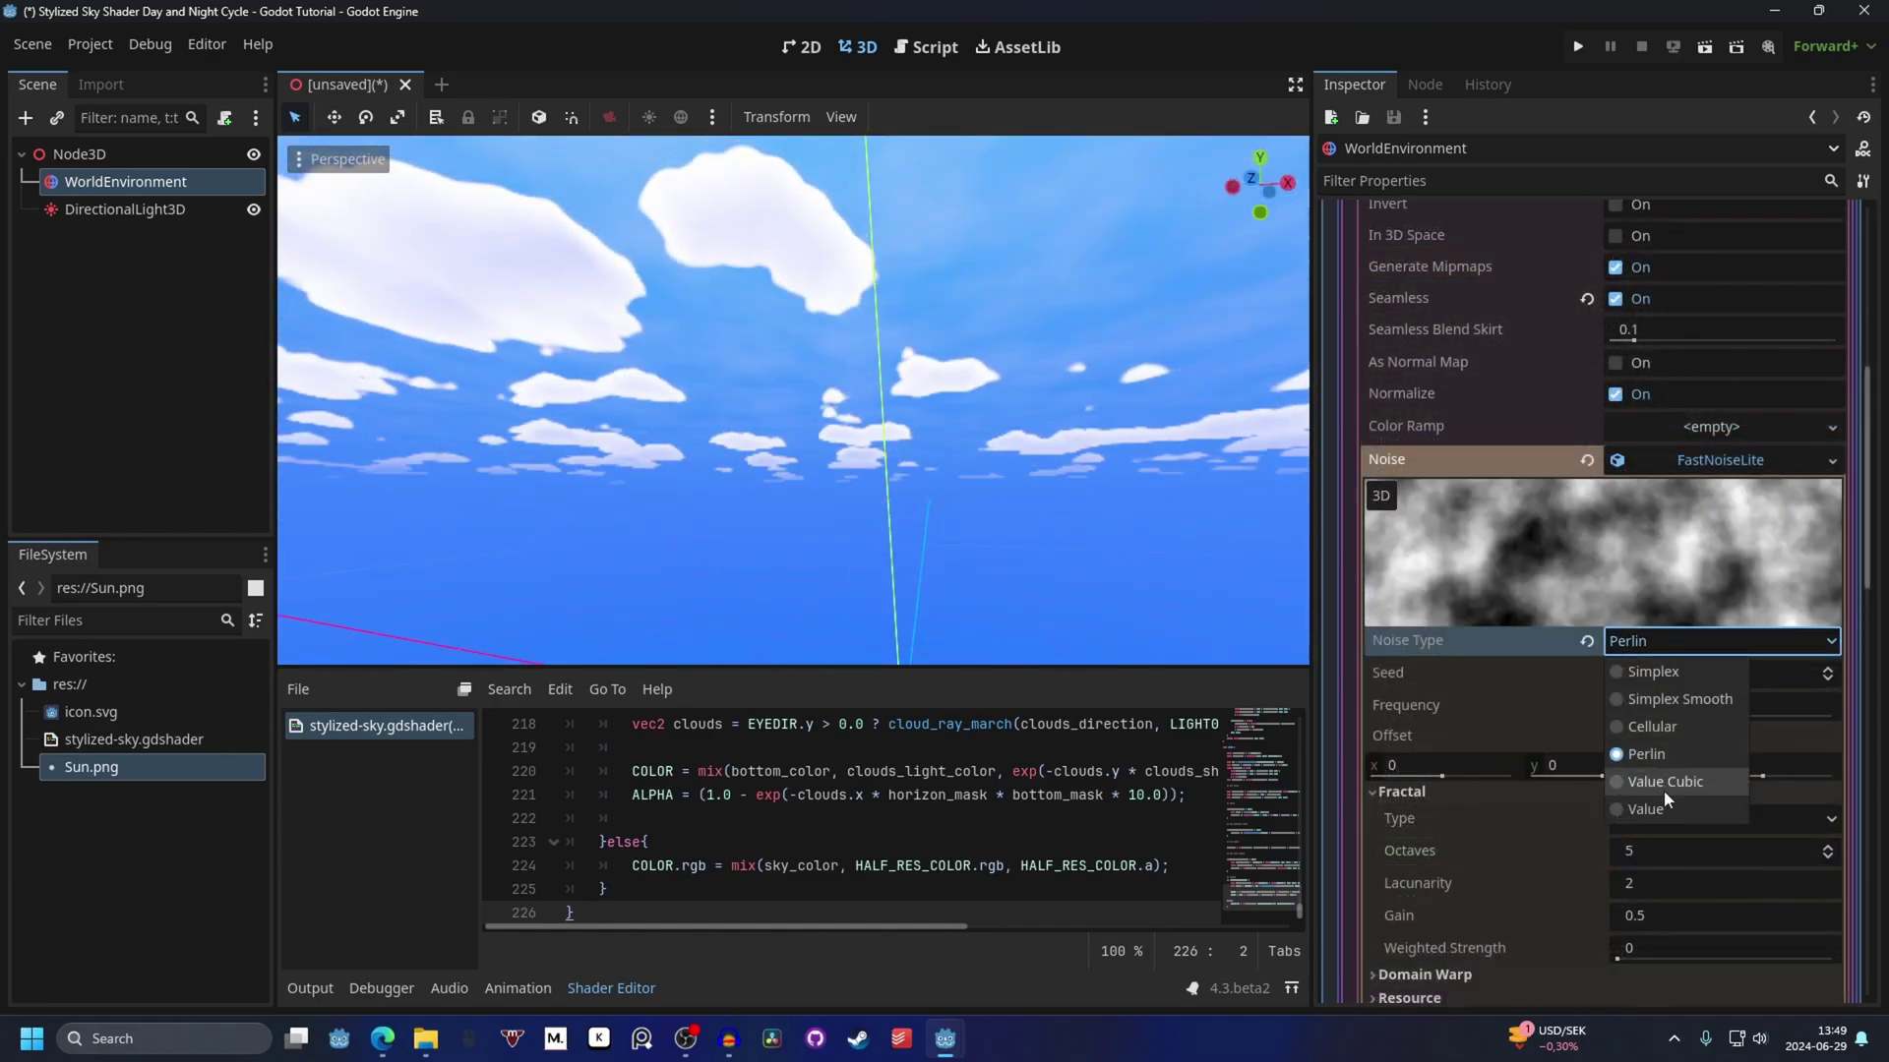
pyautogui.click(1665, 783)
pyautogui.click(1661, 646)
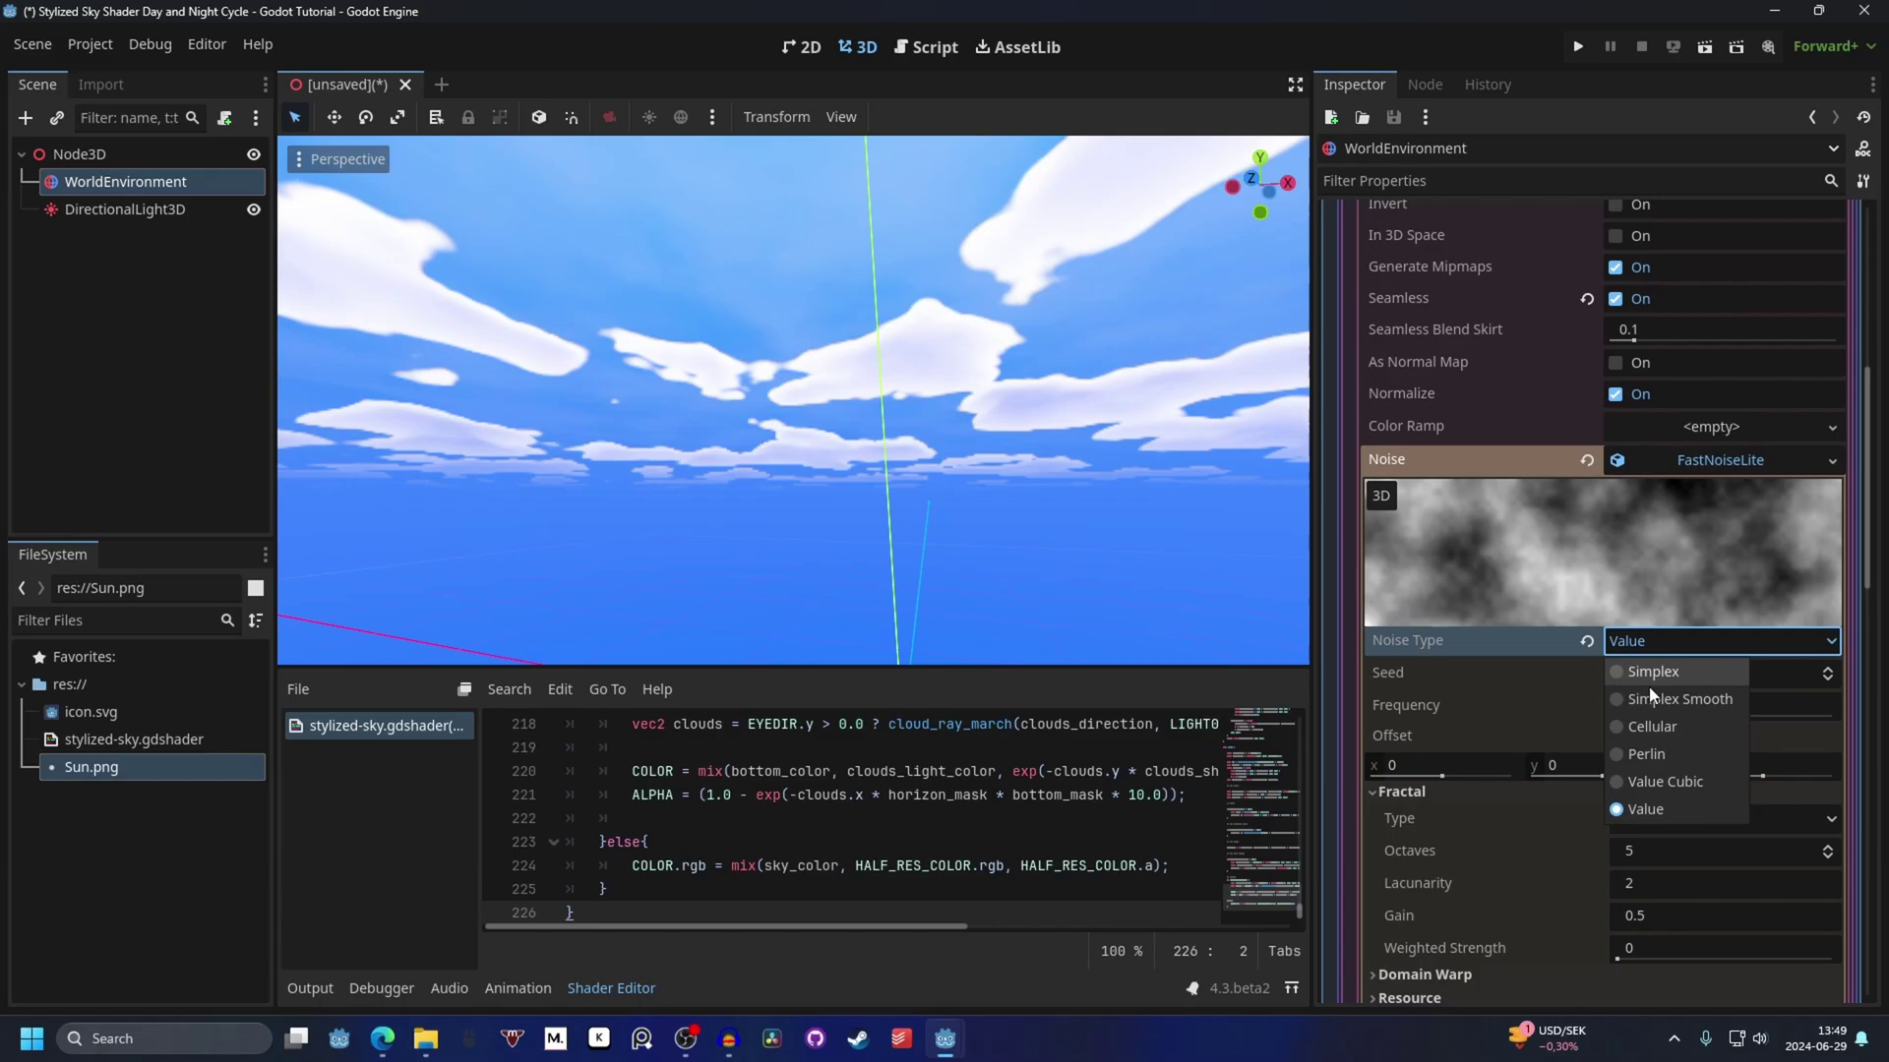
pyautogui.click(1649, 701)
# Set the cloud shape noise's fractal type to Ping-Pong and its noise type to Cellular.
pyautogui.scroll(-2, 1649, 700)
pyautogui.click(1672, 719)
pyautogui.click(1673, 829)
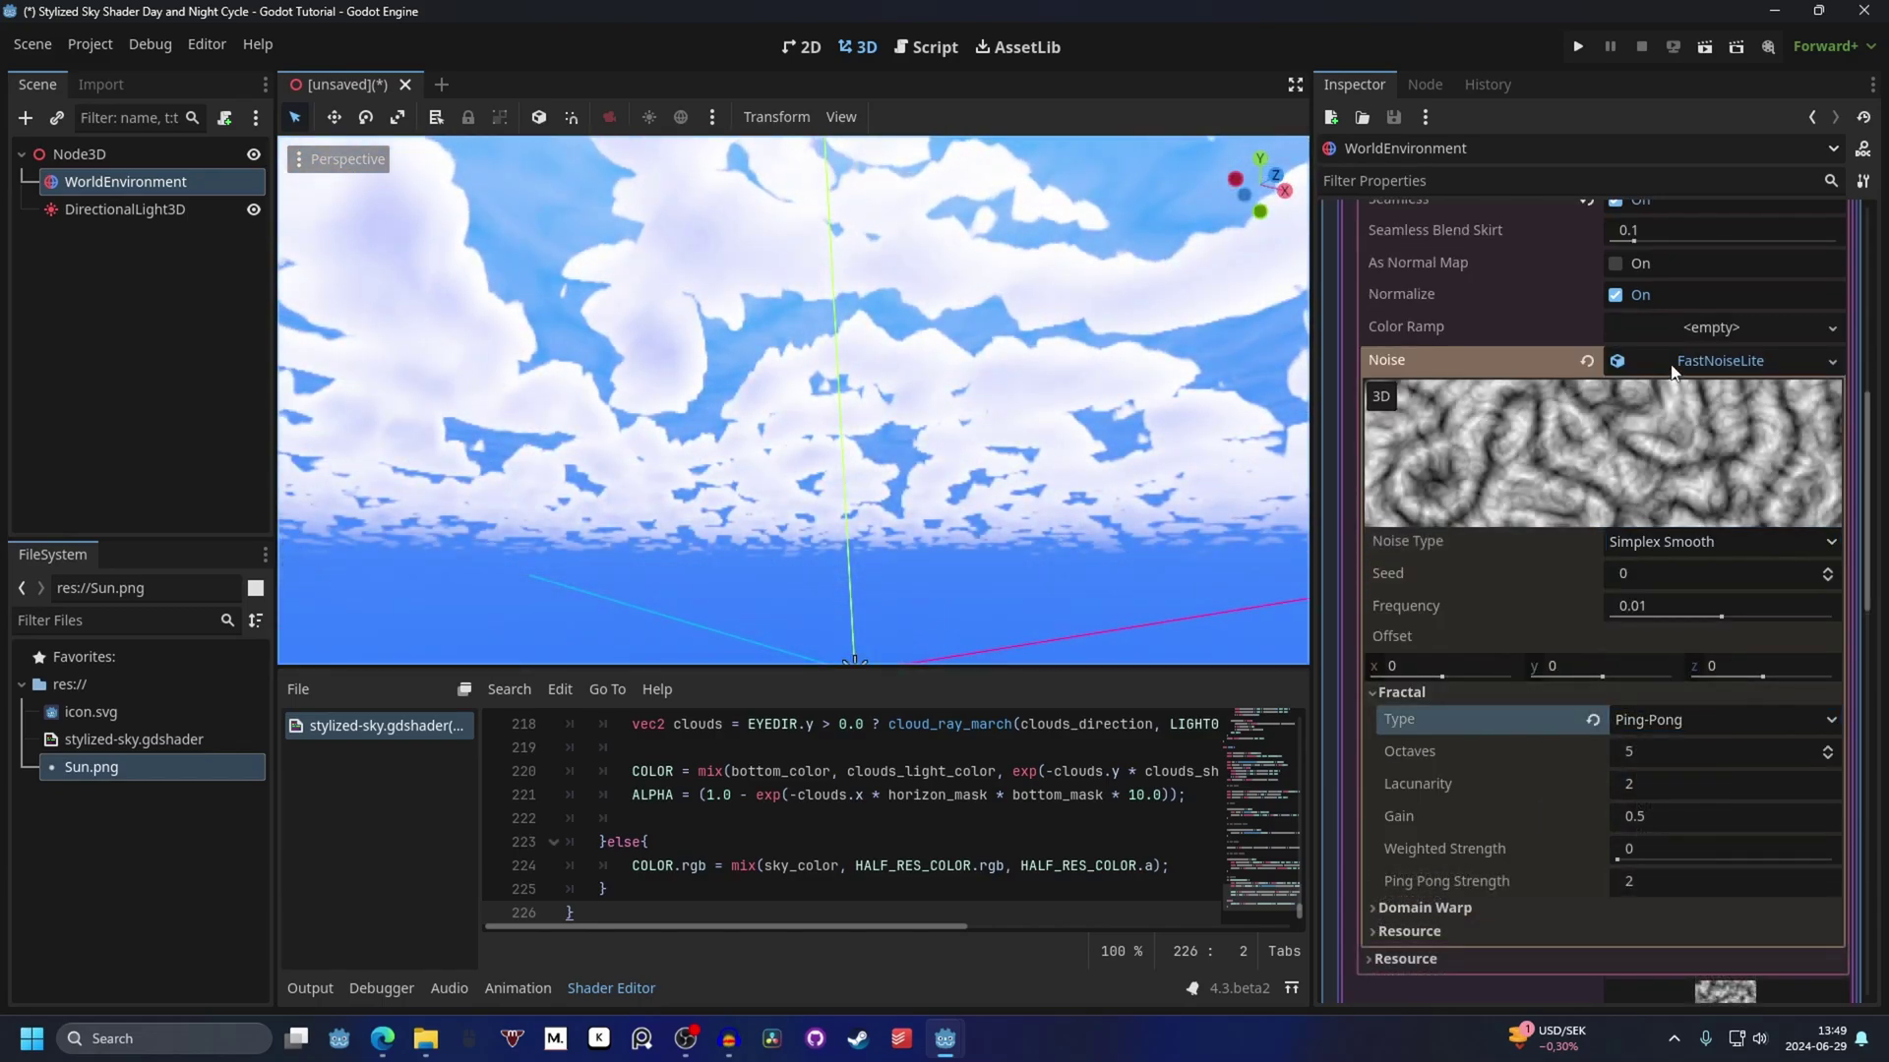
pyautogui.click(1685, 368)
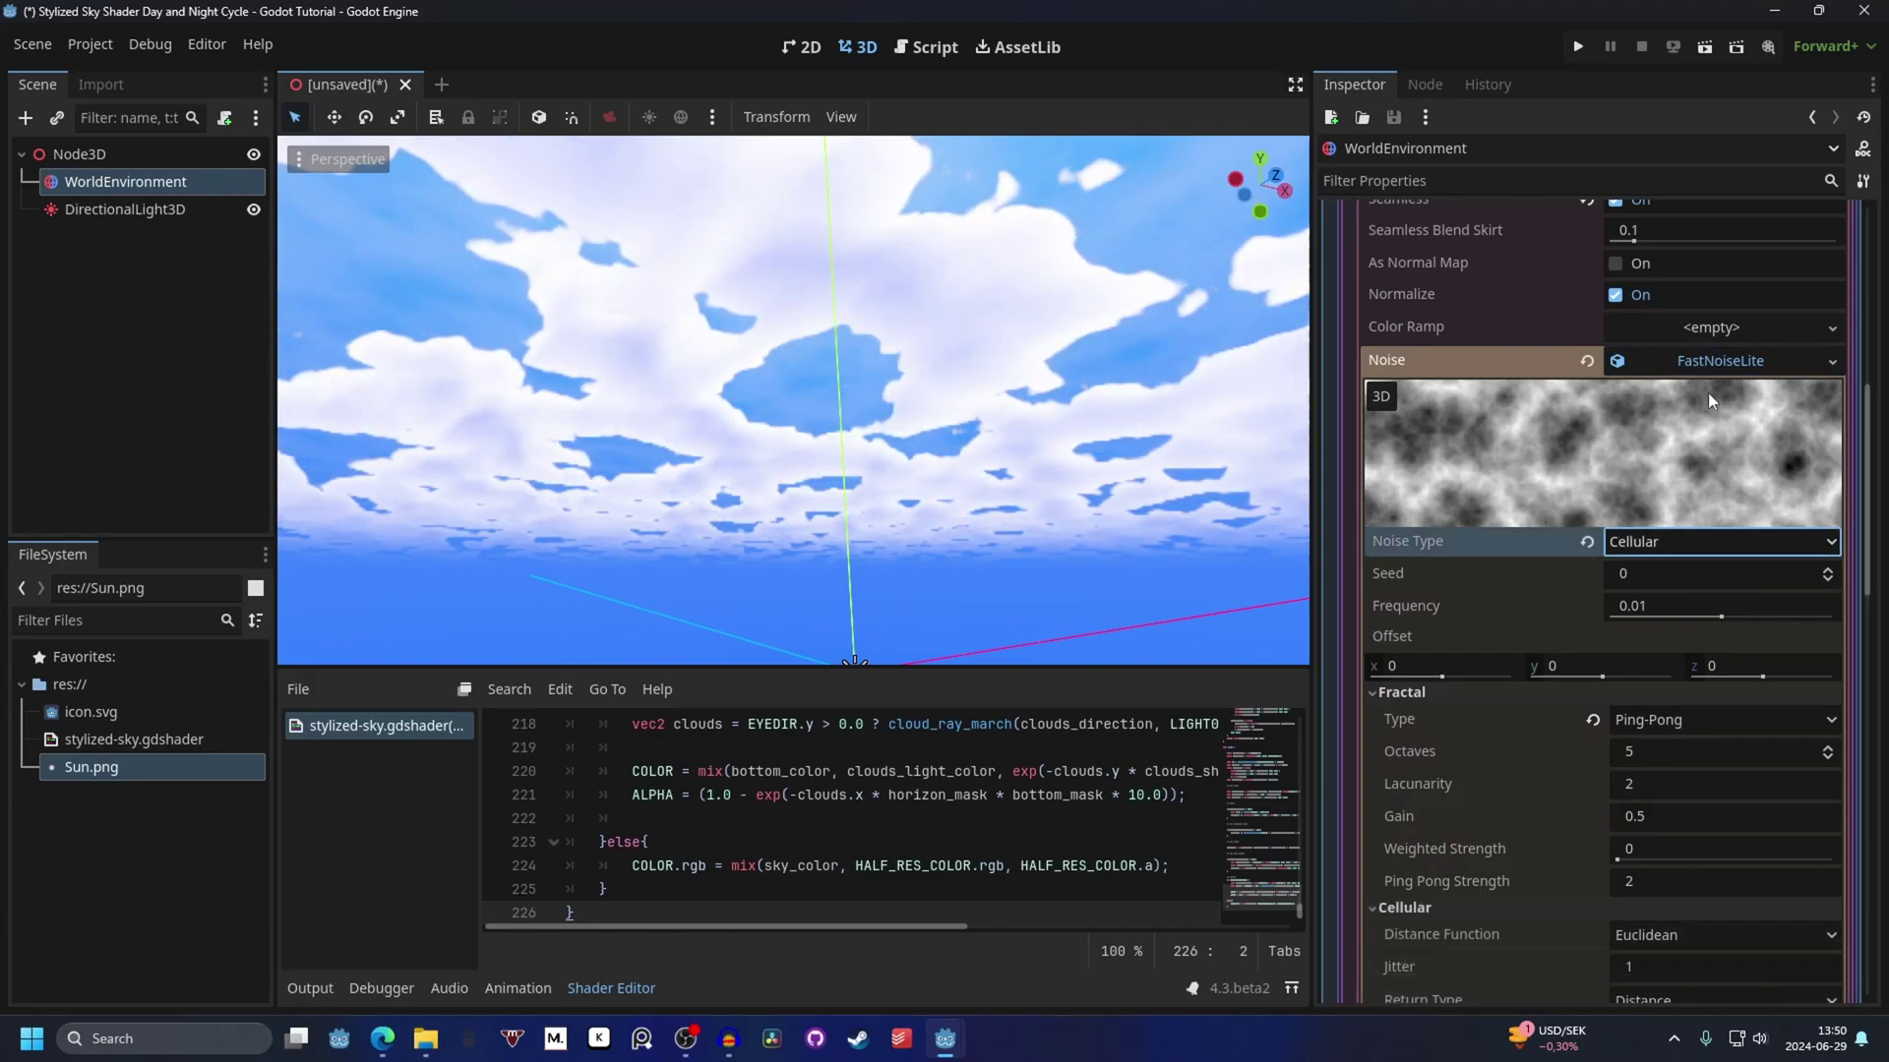
pyautogui.click(1718, 362)
# Reset the fractal type of the High Clouds Sampler's noise to FBM.
pyautogui.click(1759, 440)
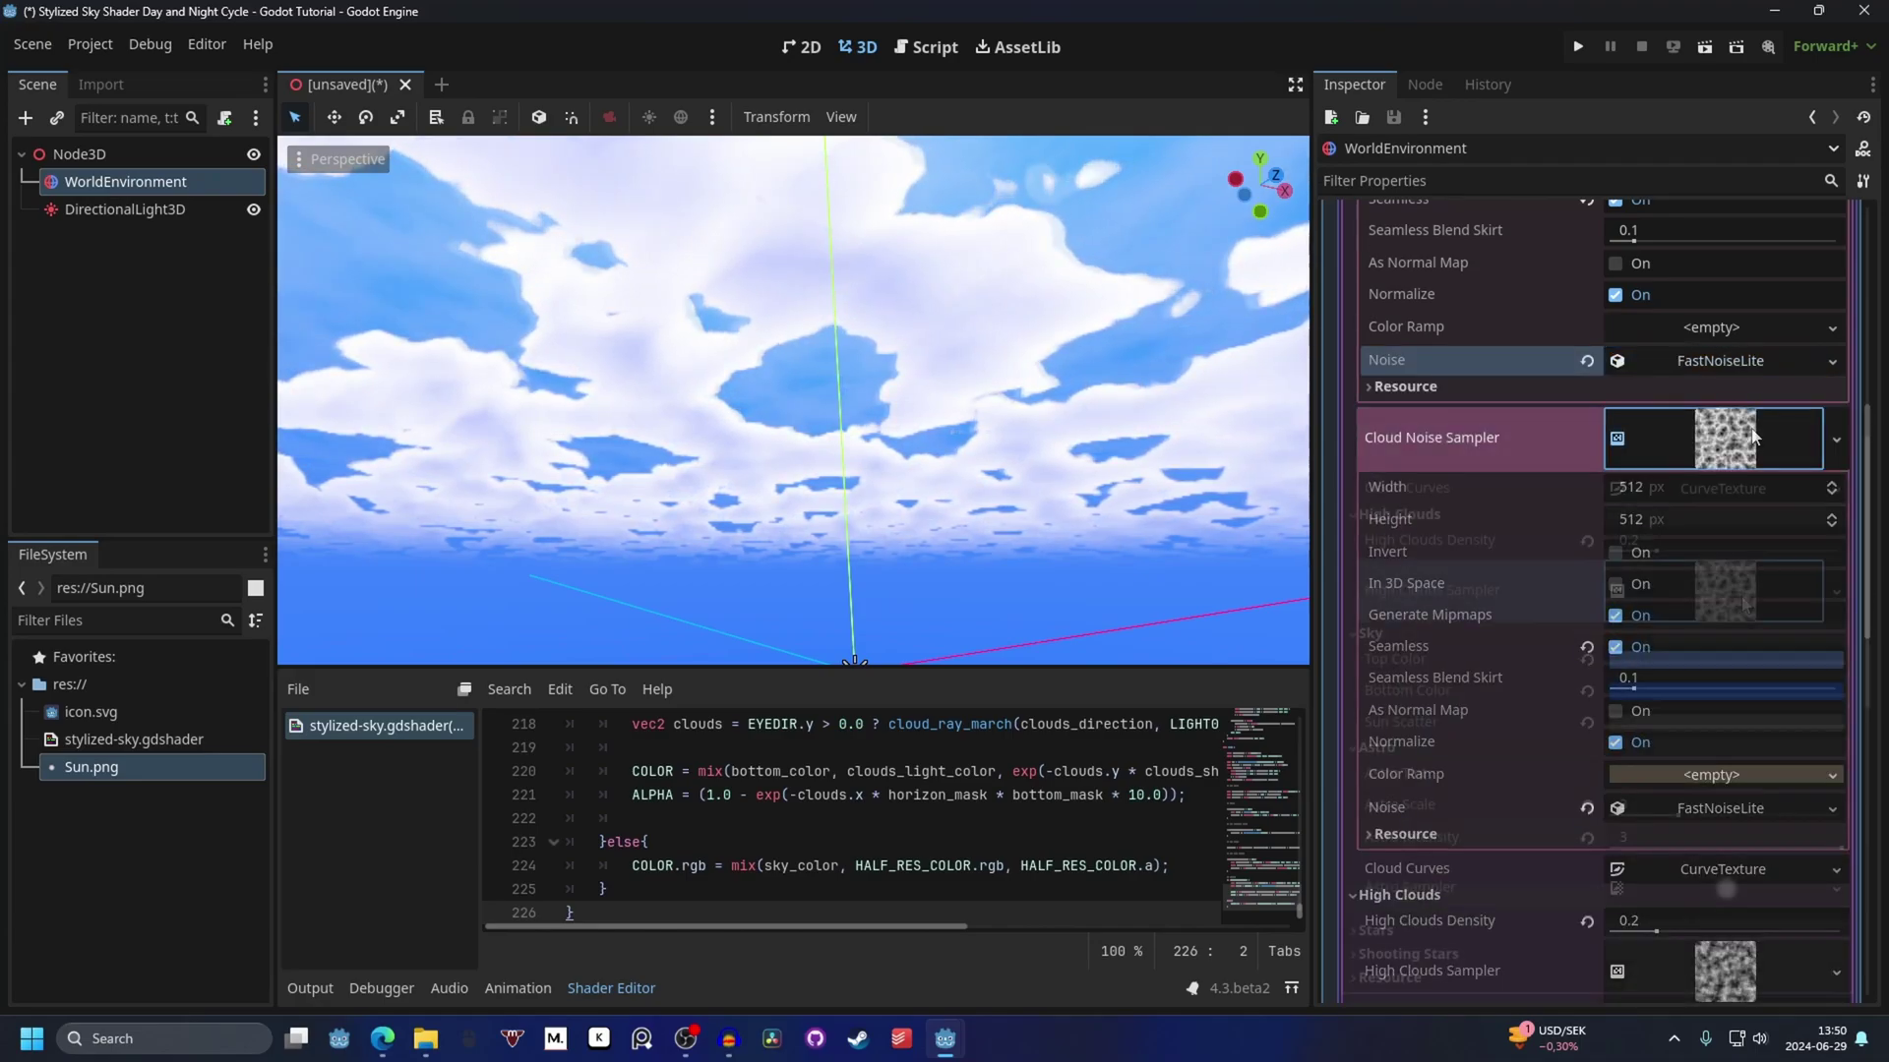
pyautogui.scroll(-2, 1721, 603)
pyautogui.scroll(2, 1722, 603)
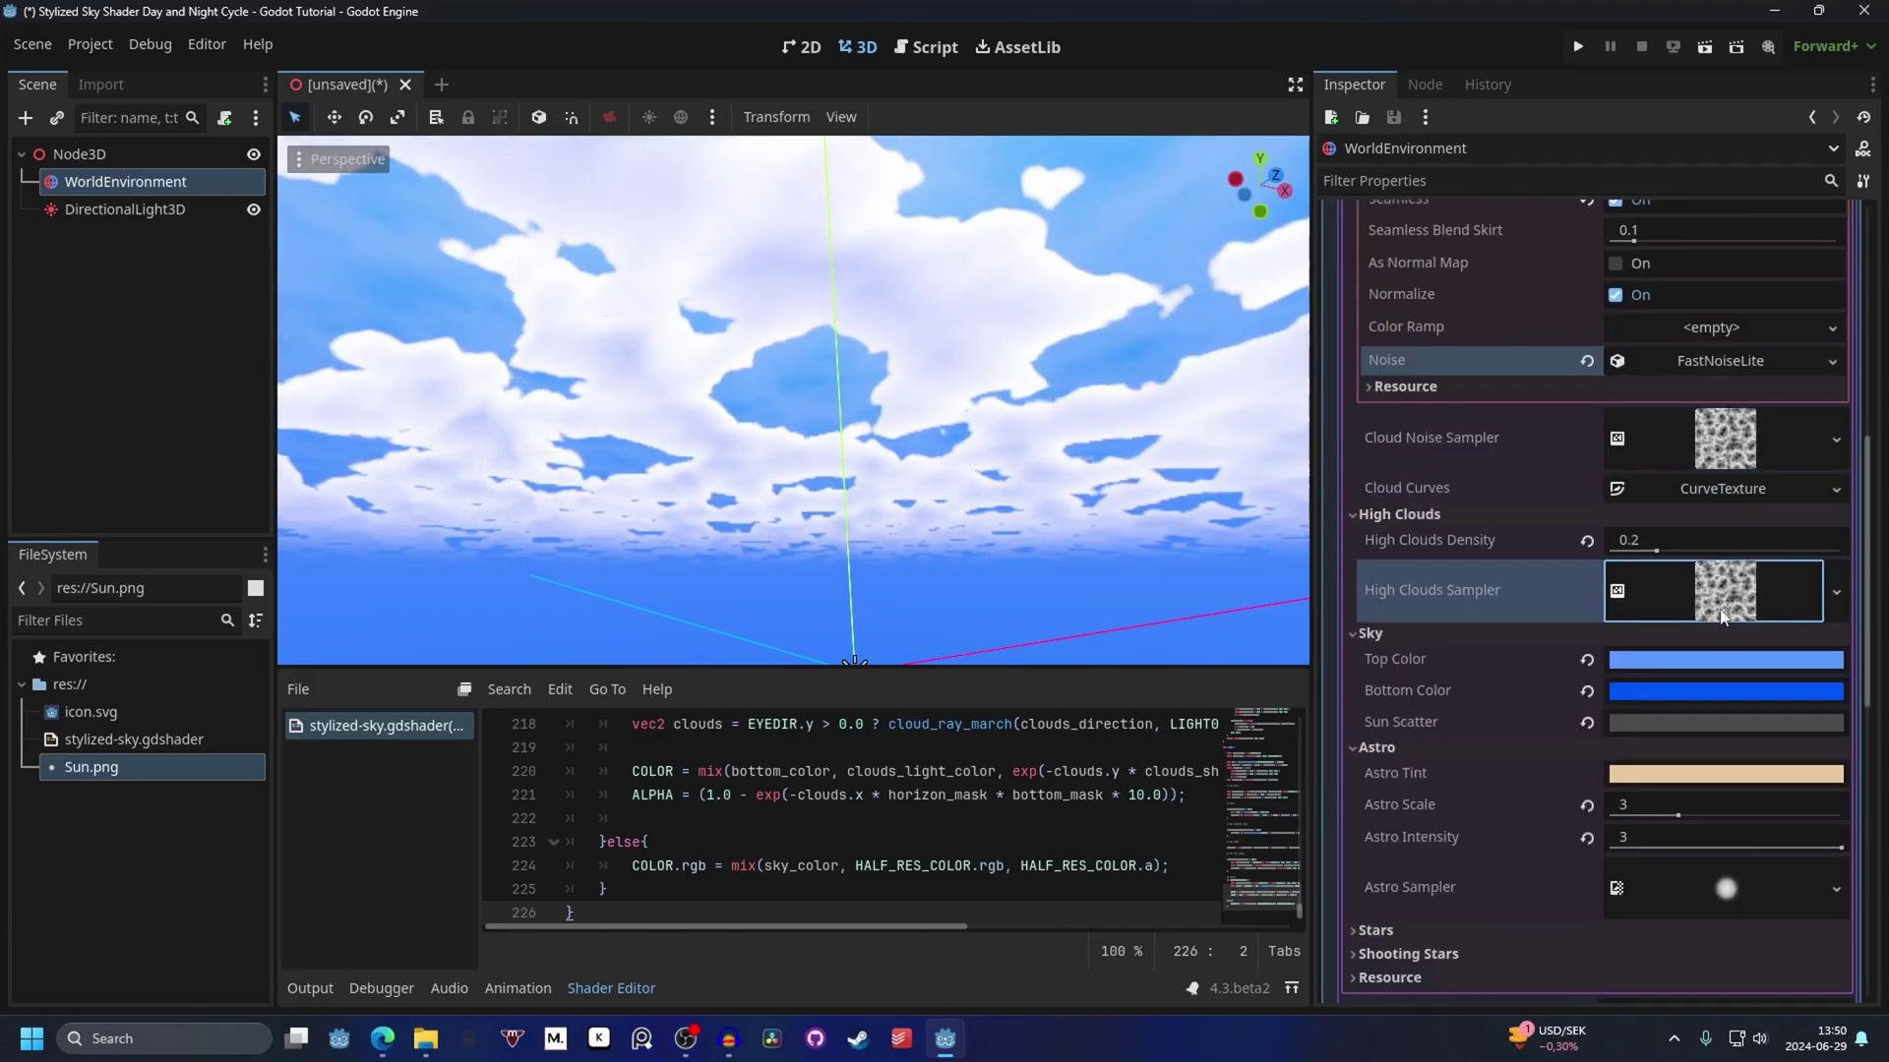
pyautogui.click(1722, 617)
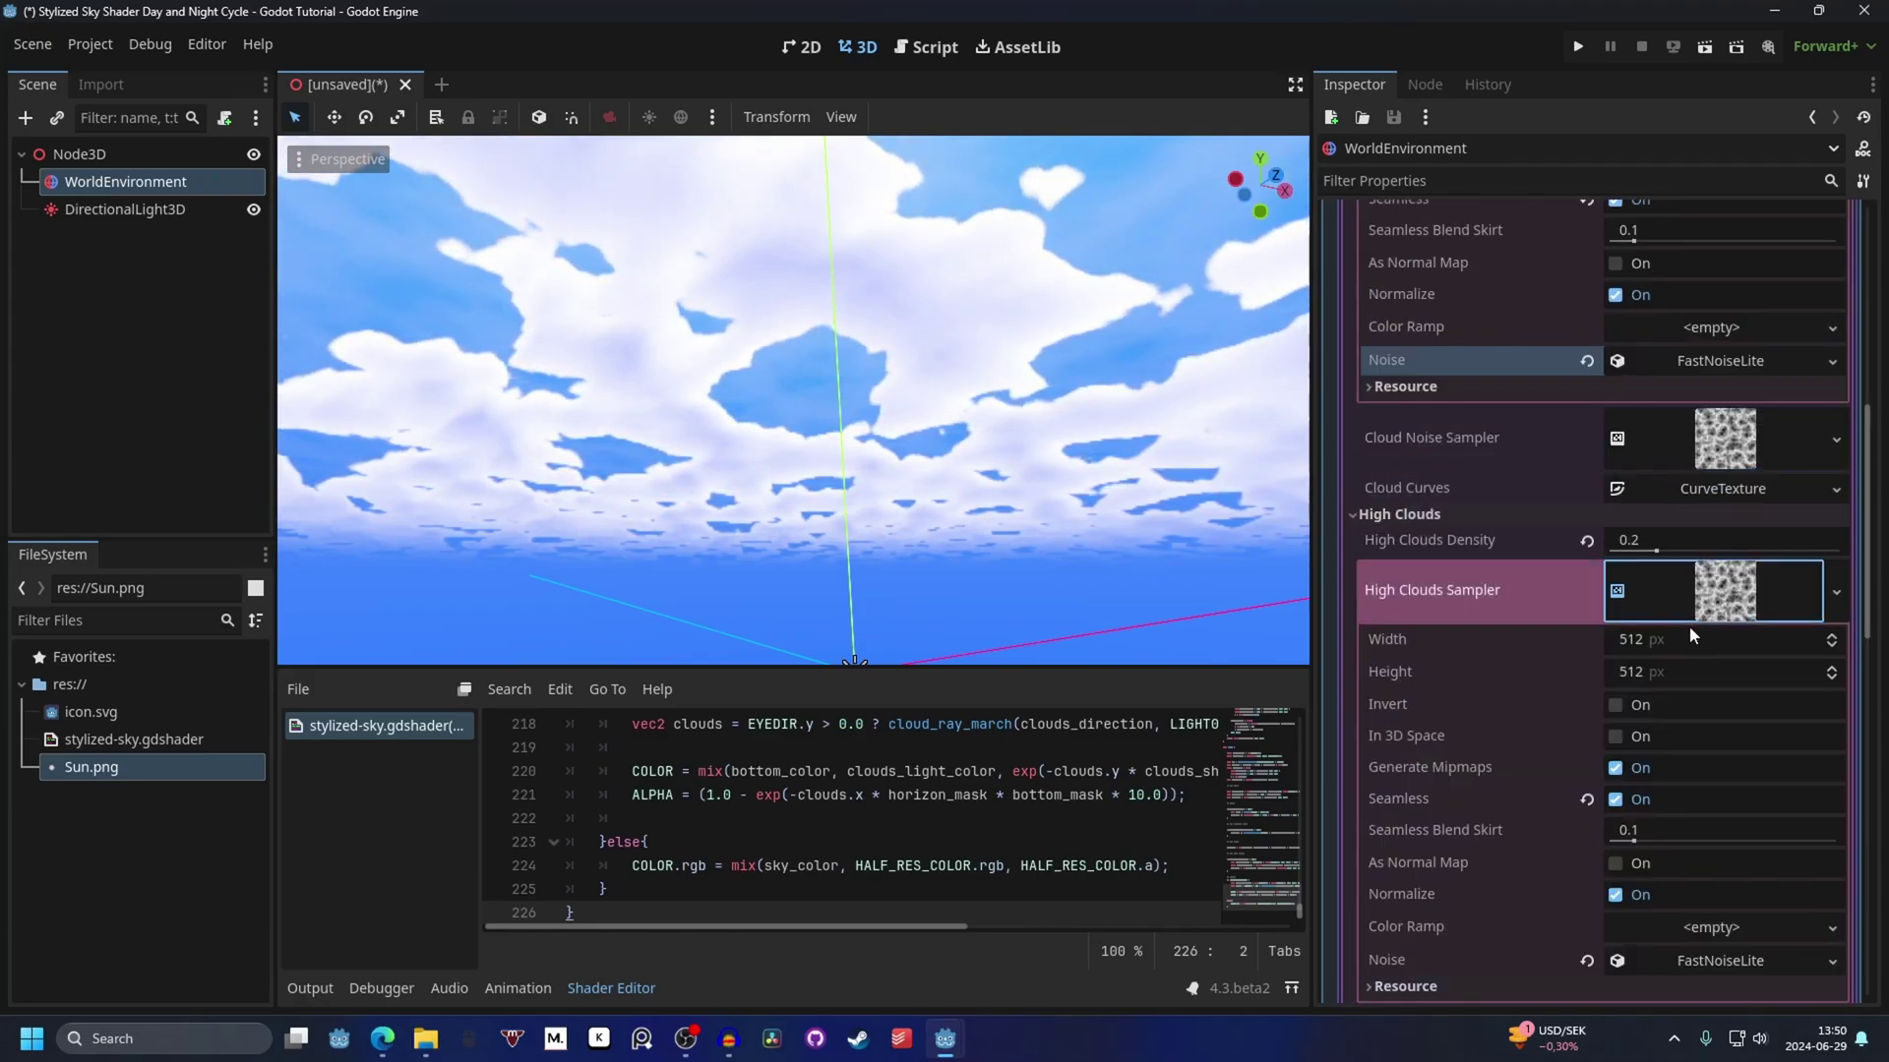
pyautogui.scroll(-3, 1682, 640)
pyautogui.click(1674, 661)
pyautogui.scroll(-3, 1699, 671)
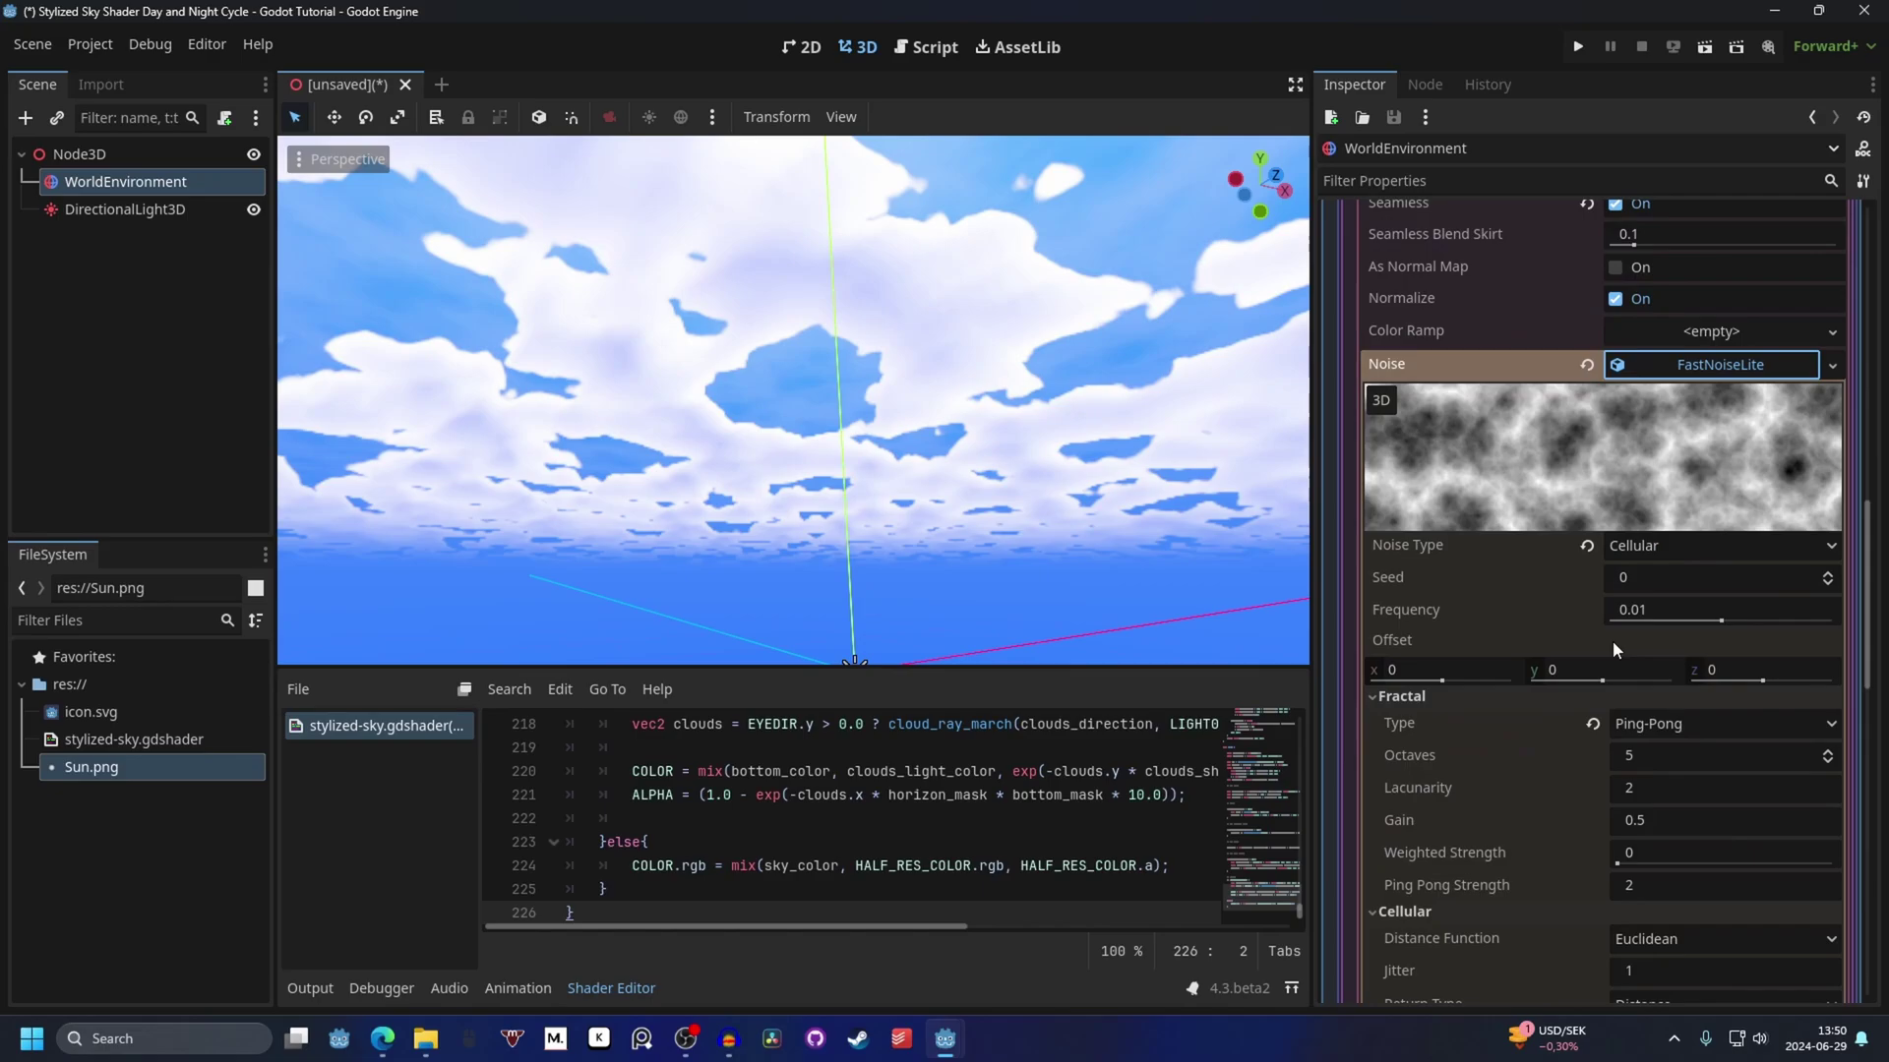
pyautogui.click(1594, 724)
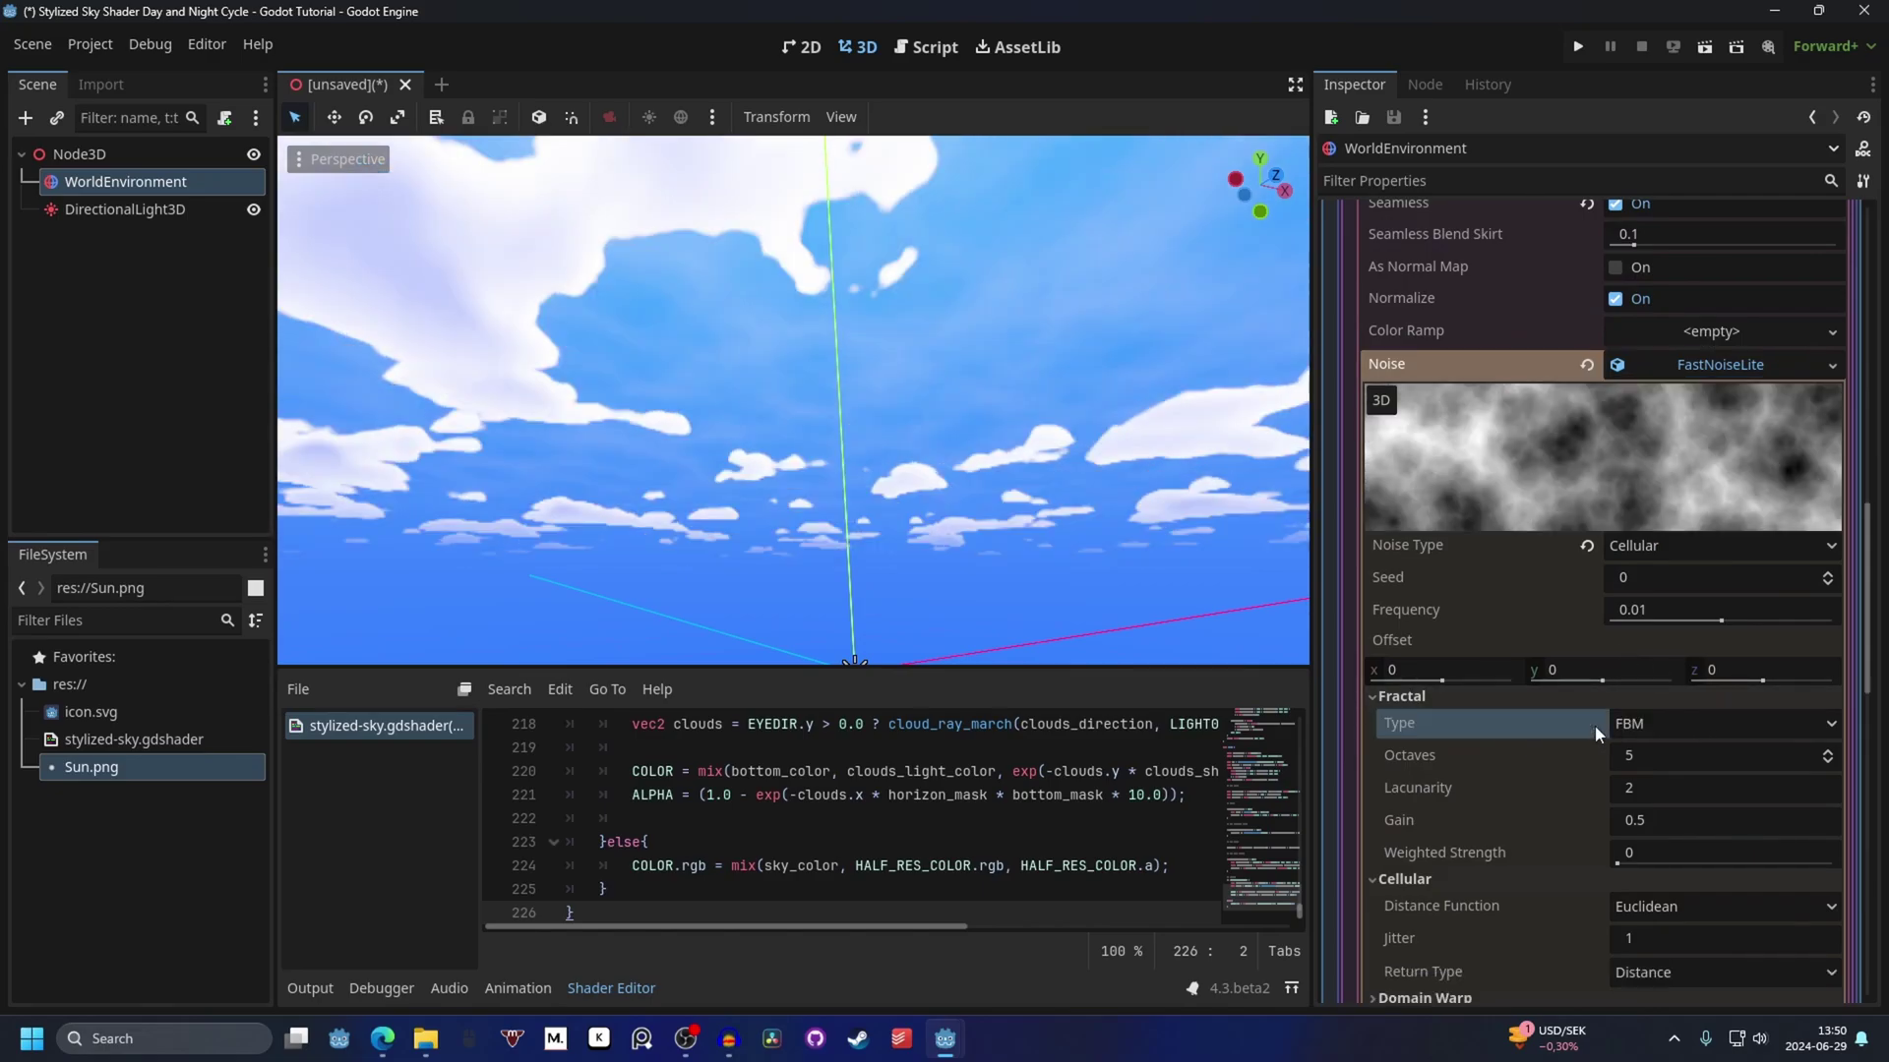
# Make the High Clouds Sampler's texture unique recursively, check its noise settings and collapse the sampler.
pyautogui.scroll(5, 1660, 705)
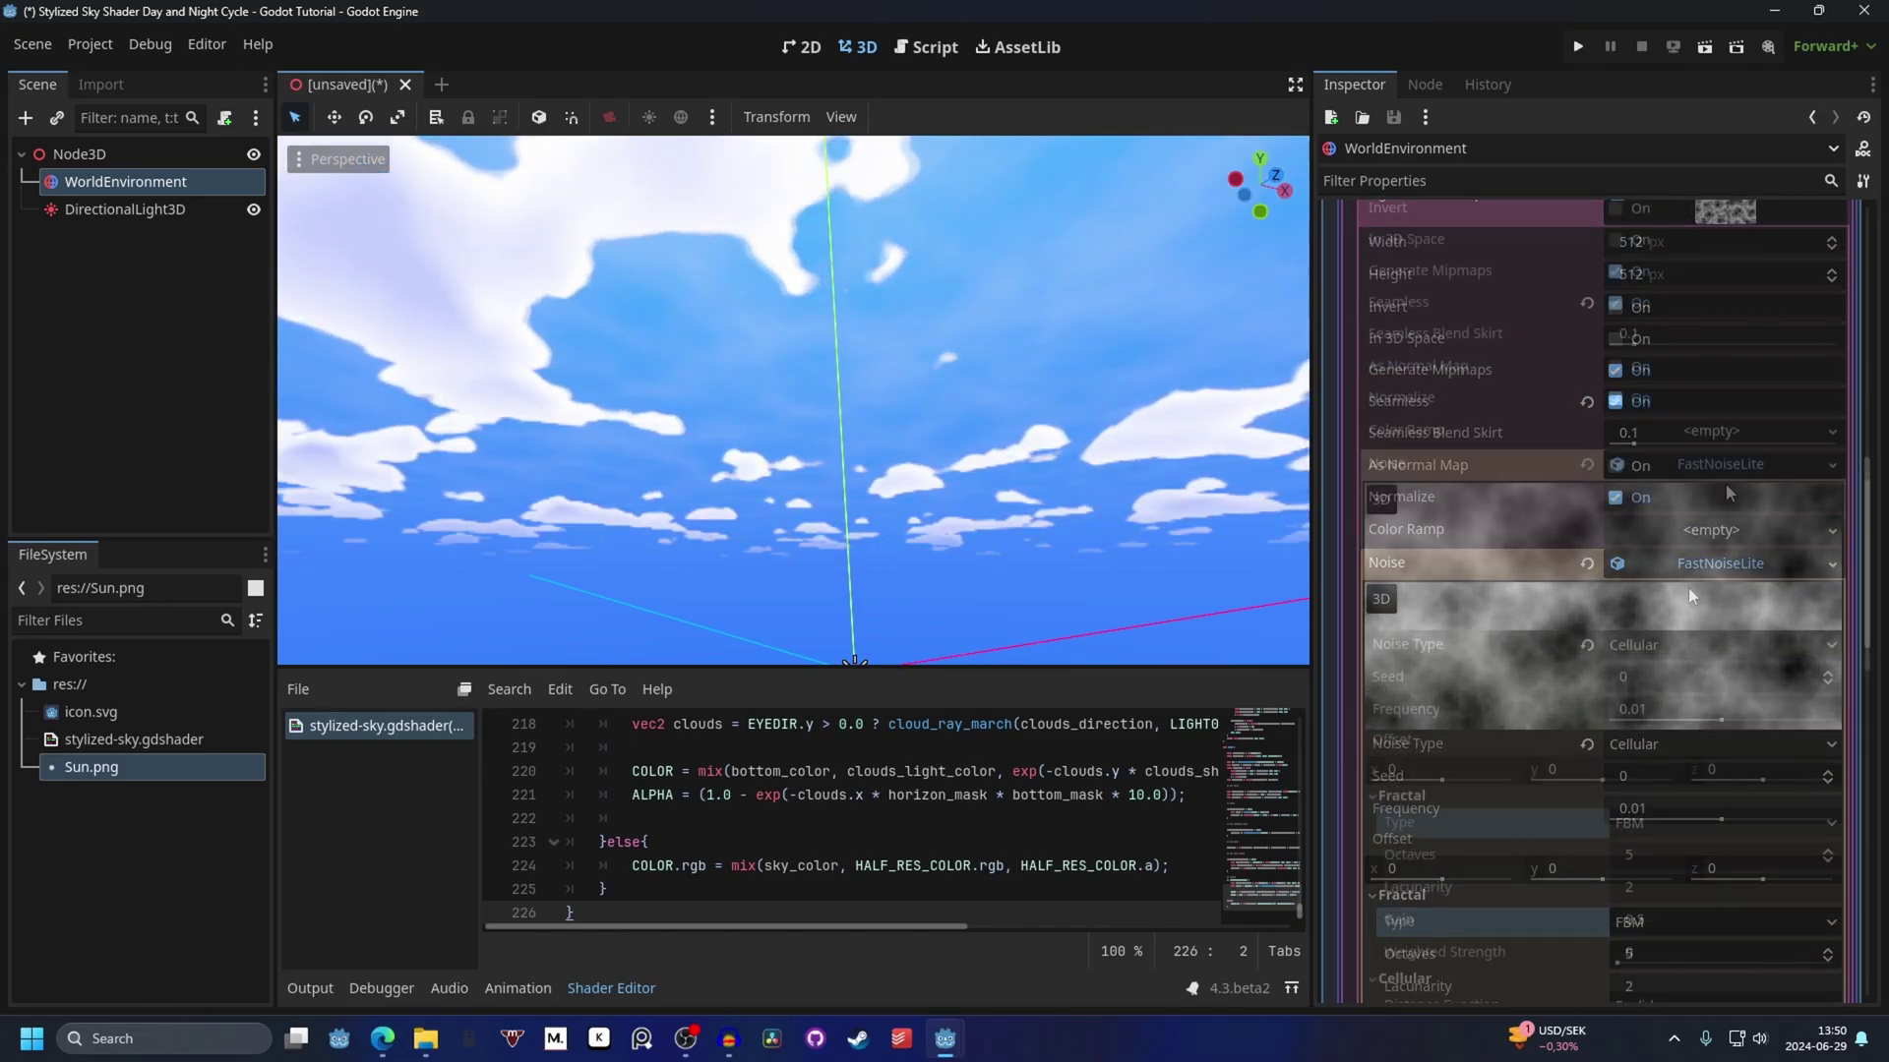
pyautogui.scroll(3, 1697, 541)
pyautogui.click(1835, 492)
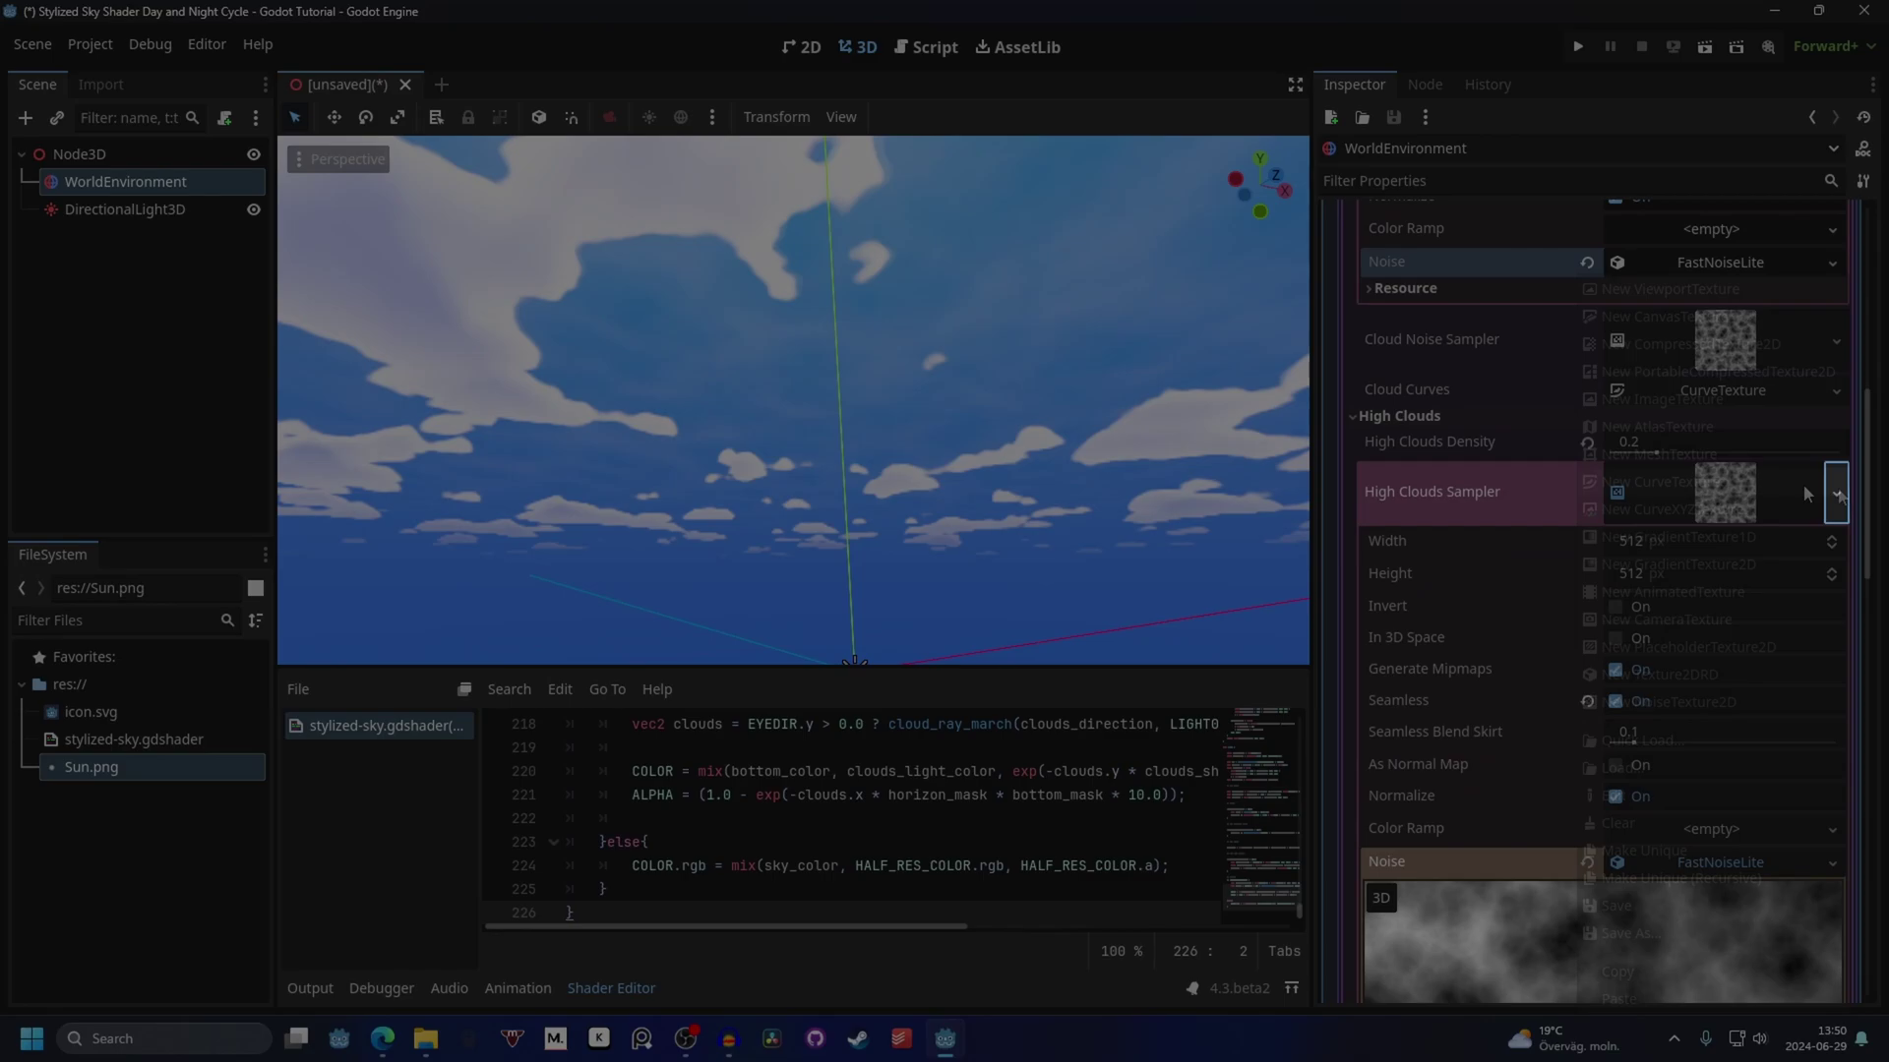
pyautogui.click(1836, 494)
pyautogui.click(1835, 492)
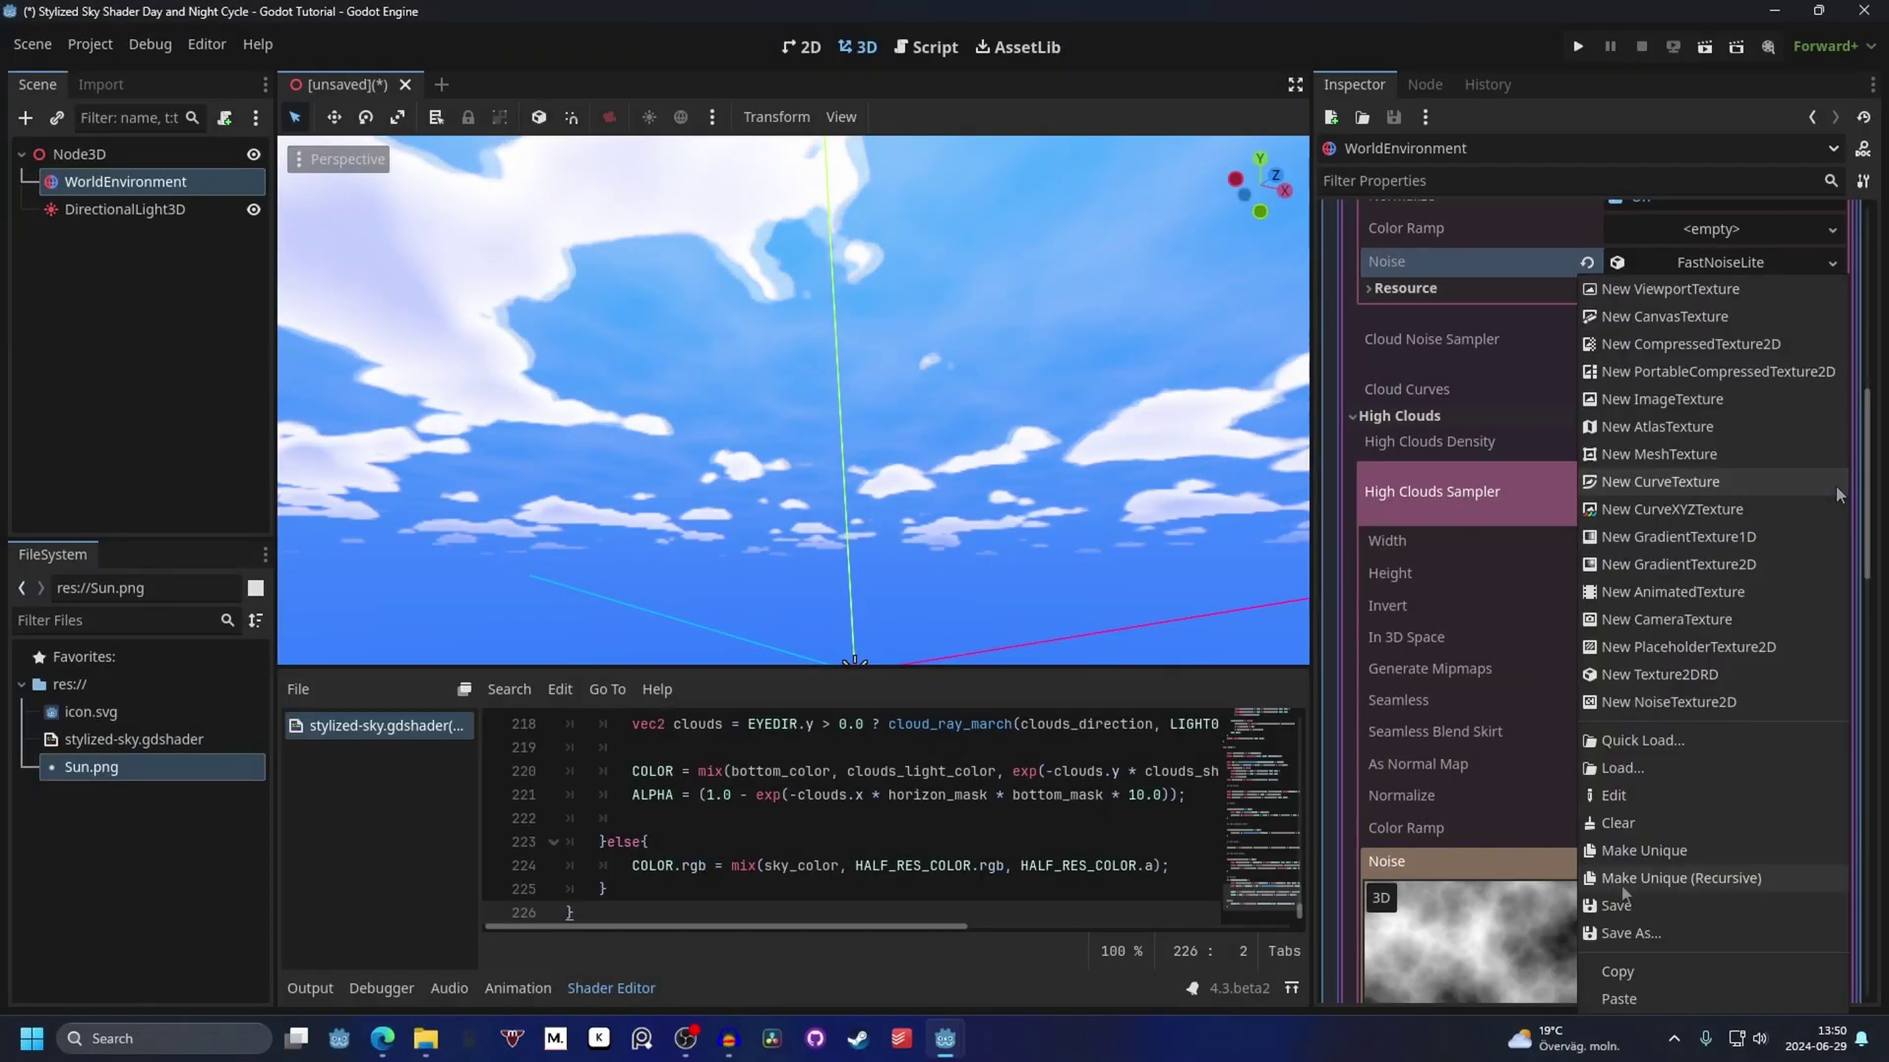
pyautogui.click(1705, 885)
pyautogui.click(1716, 494)
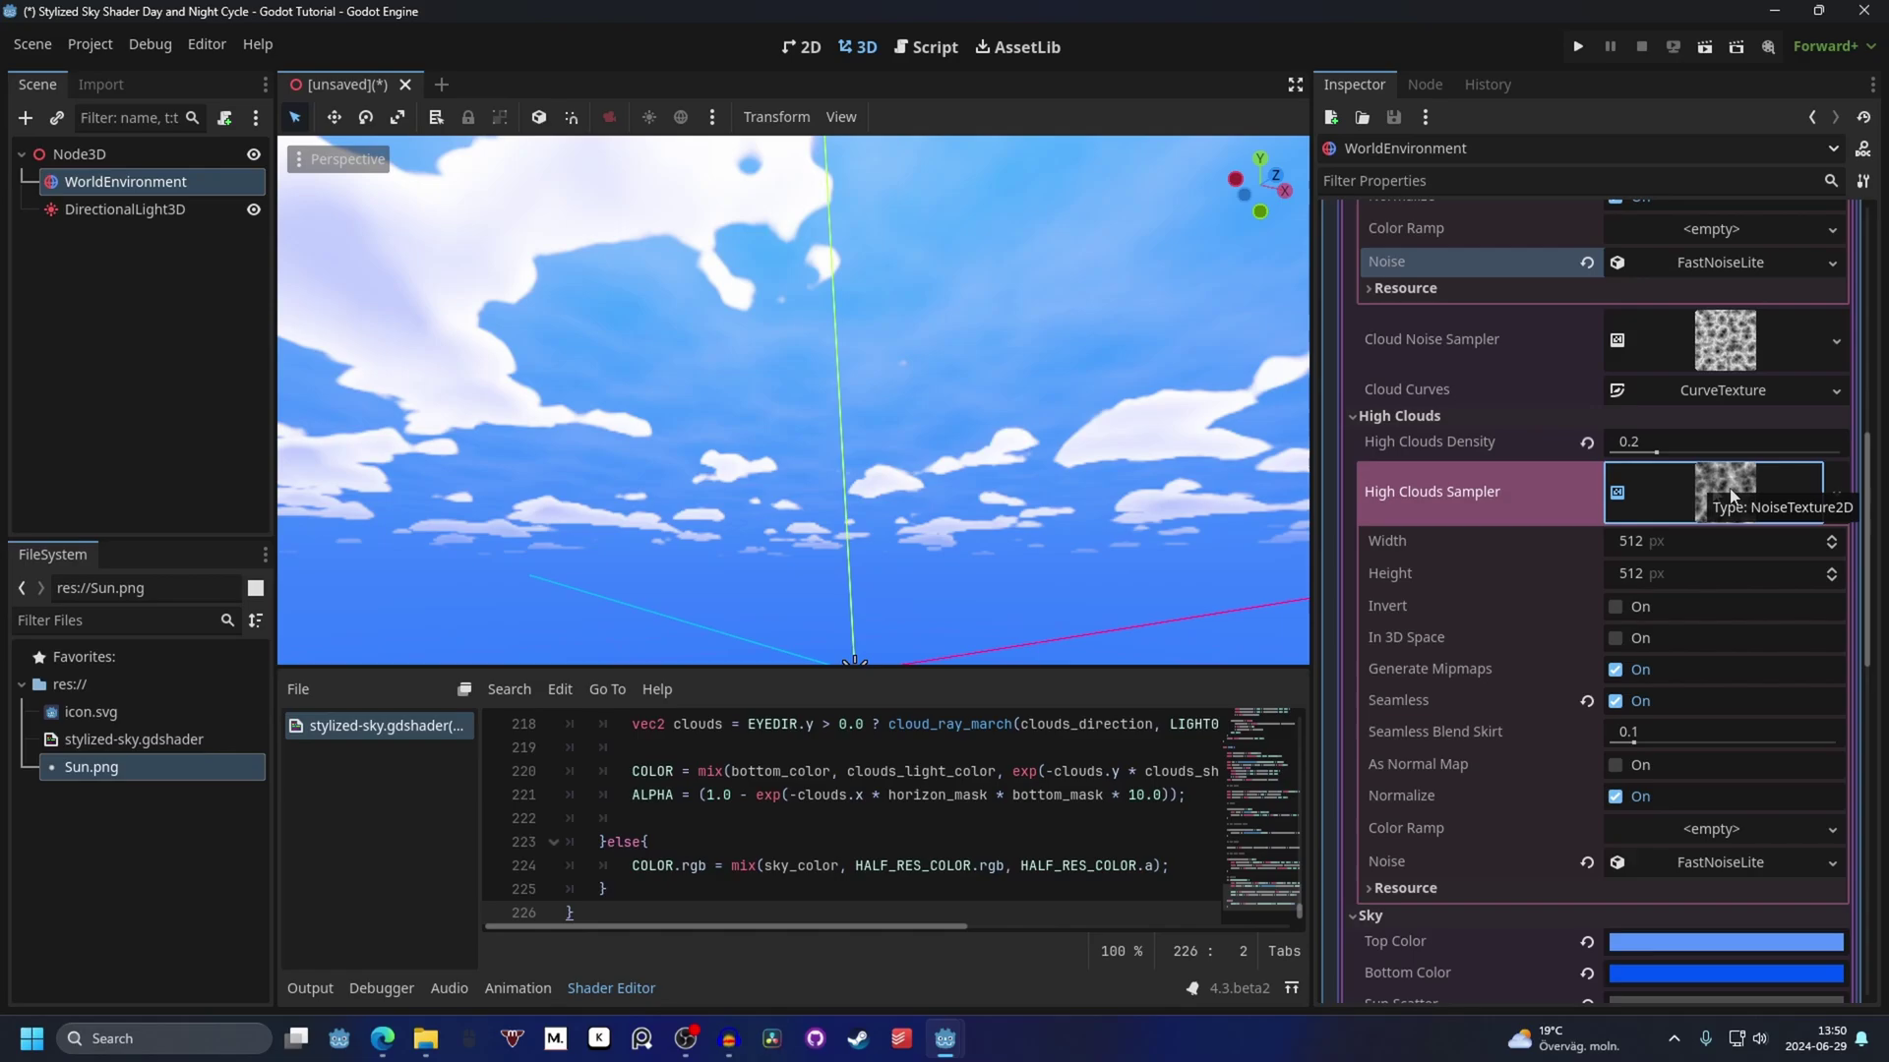
pyautogui.scroll(-2, 1673, 669)
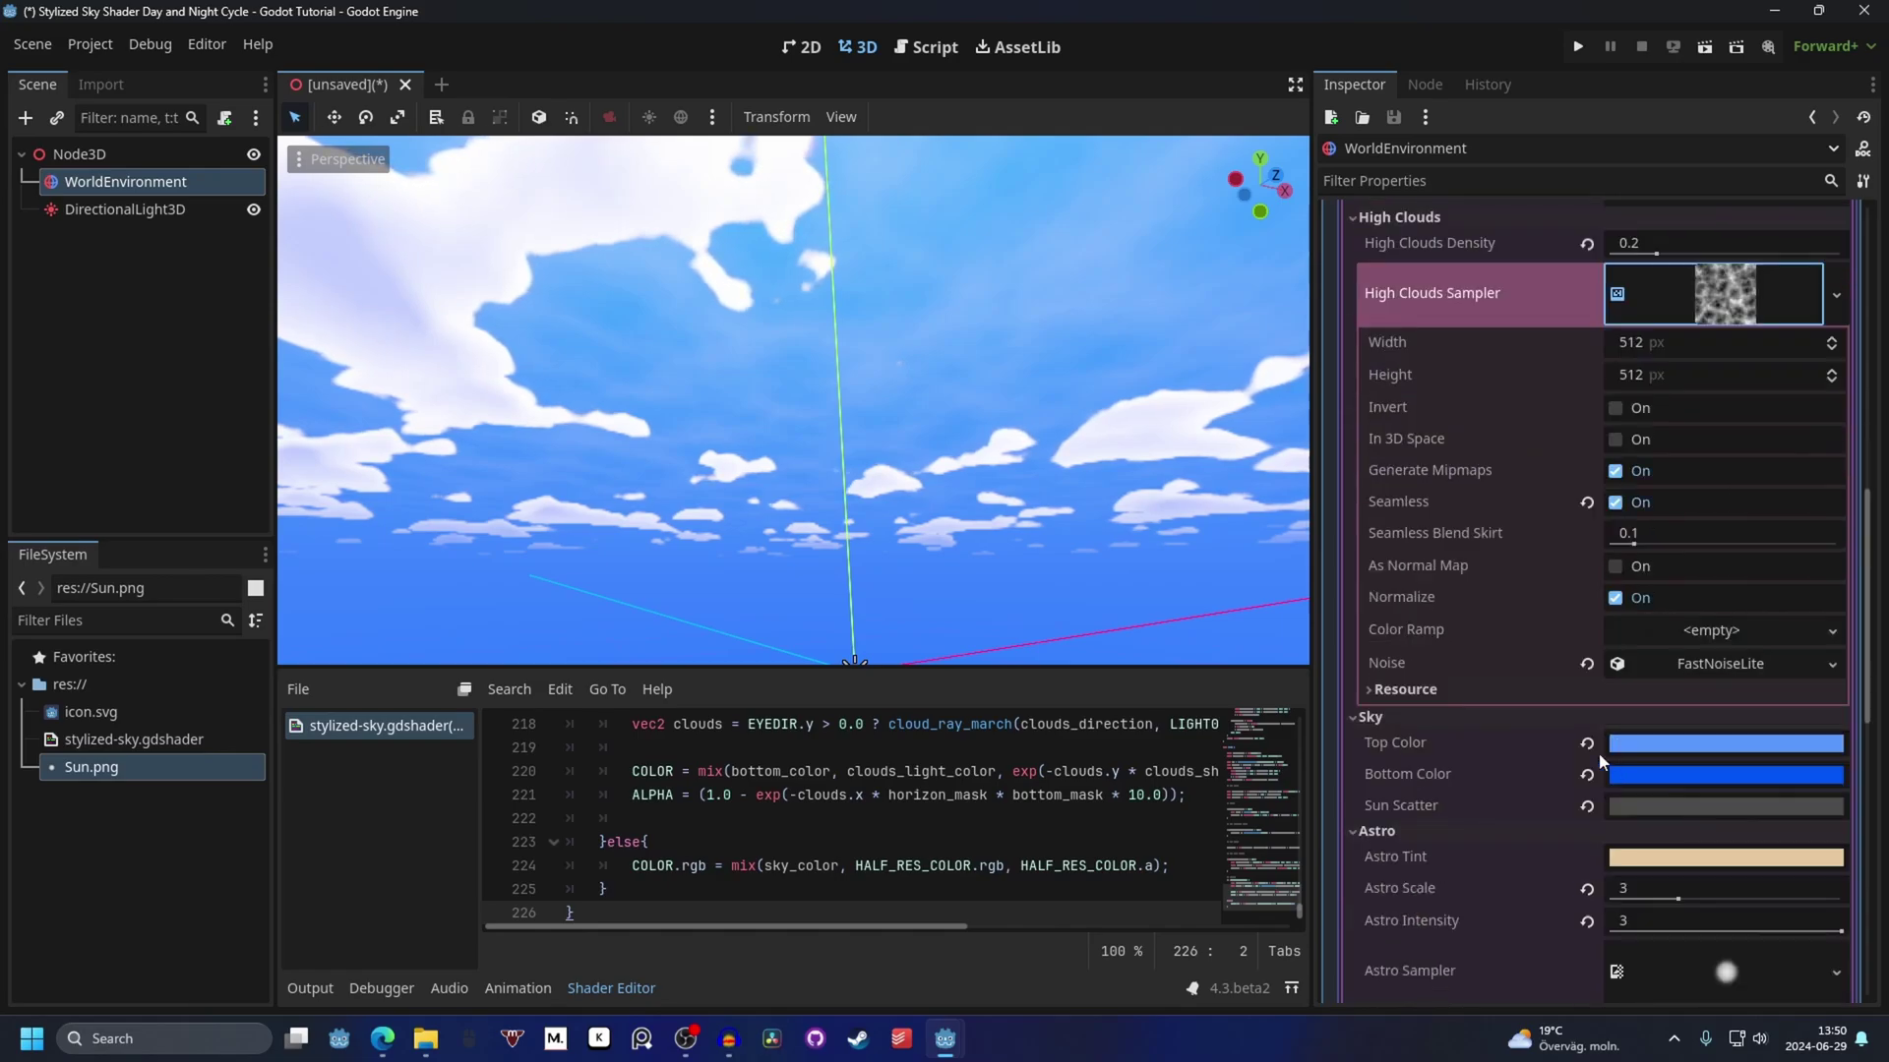
pyautogui.click(1725, 673)
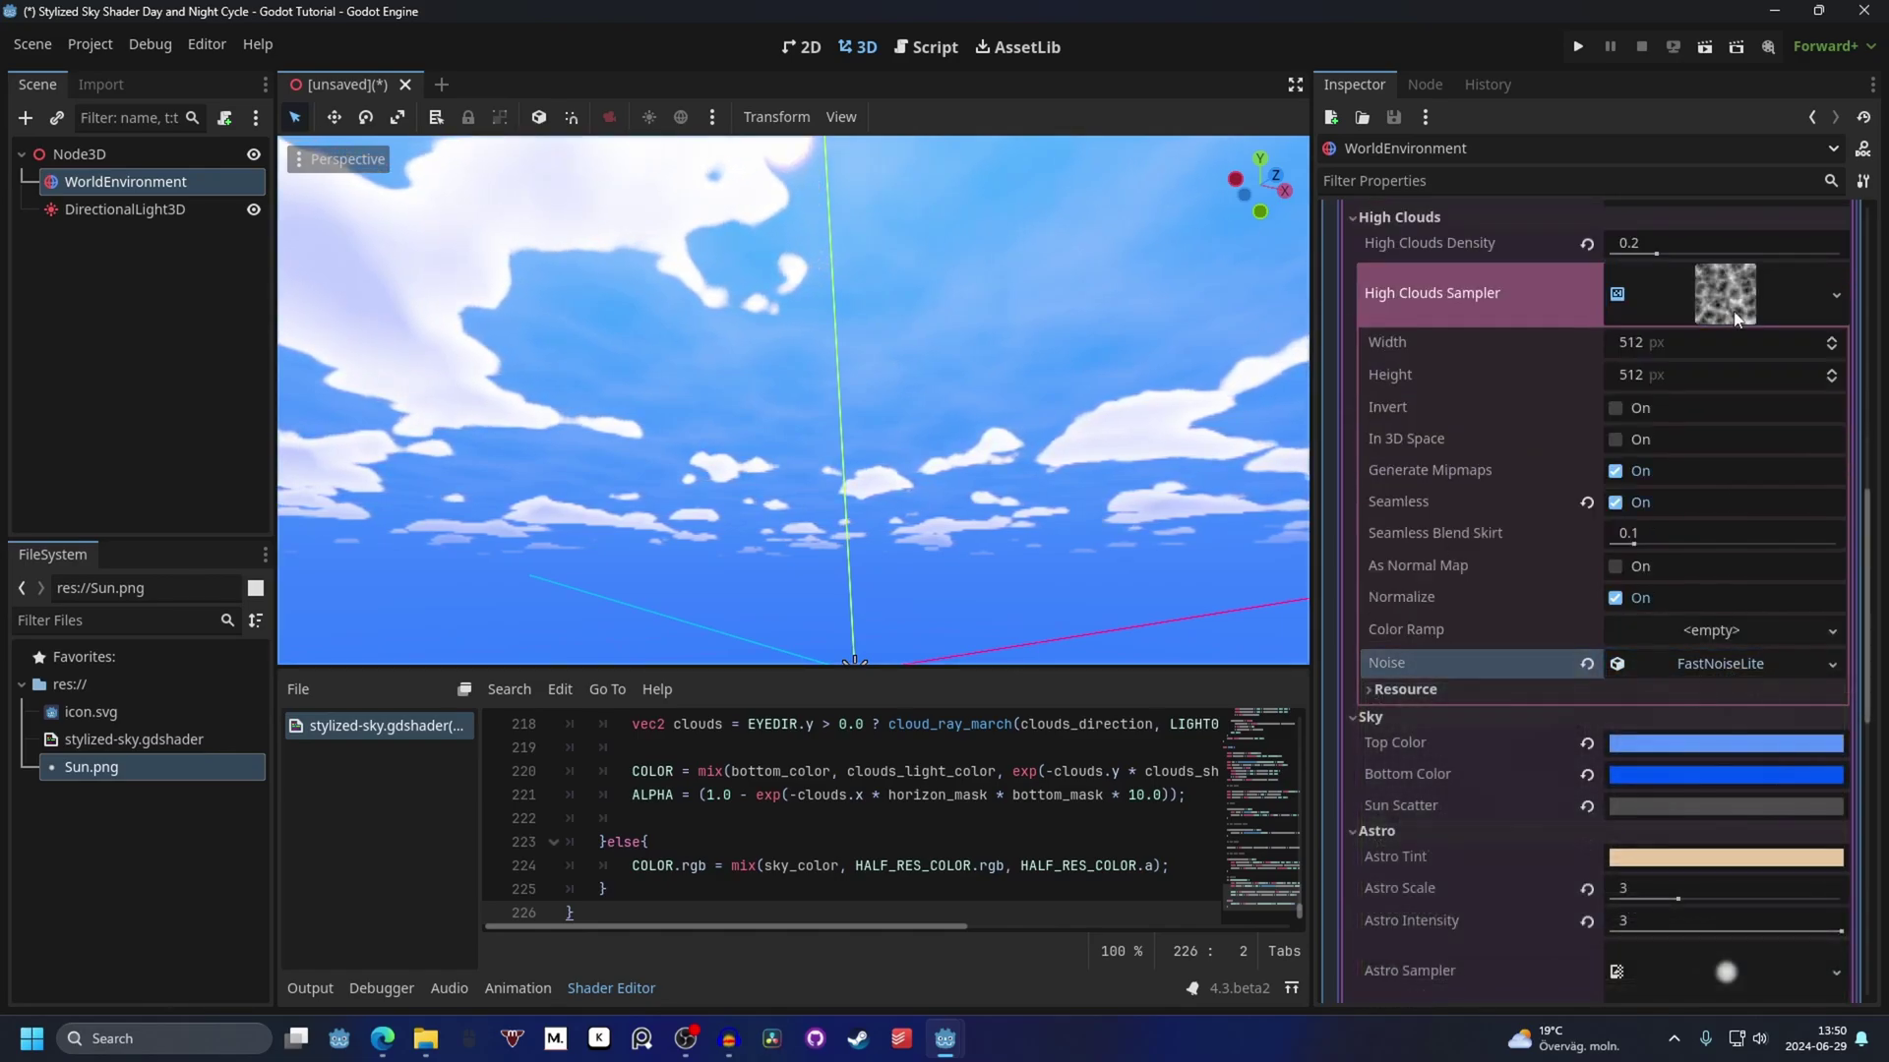
pyautogui.click(1736, 318)
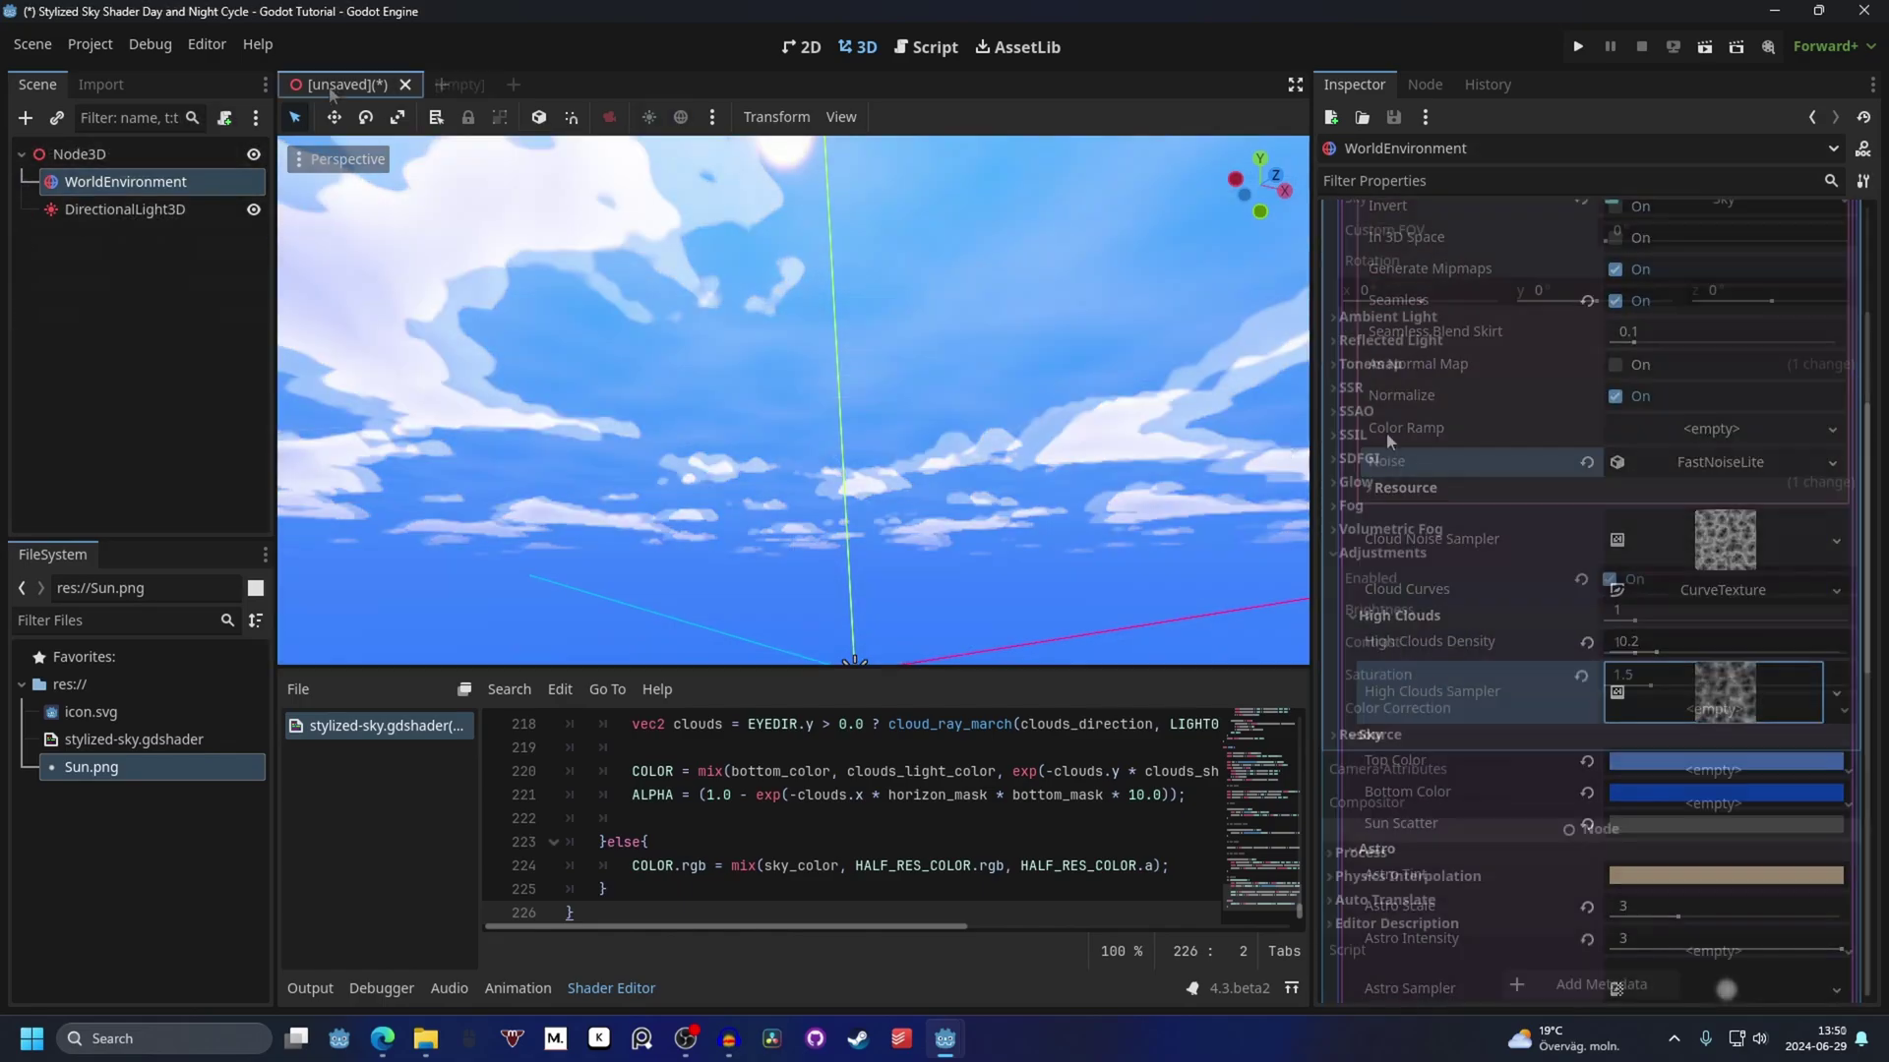
# Copy WorldEnvironment and DirectionalLight3D from the day scene into a second scene with a Node3D root.
pyautogui.click(144, 216)
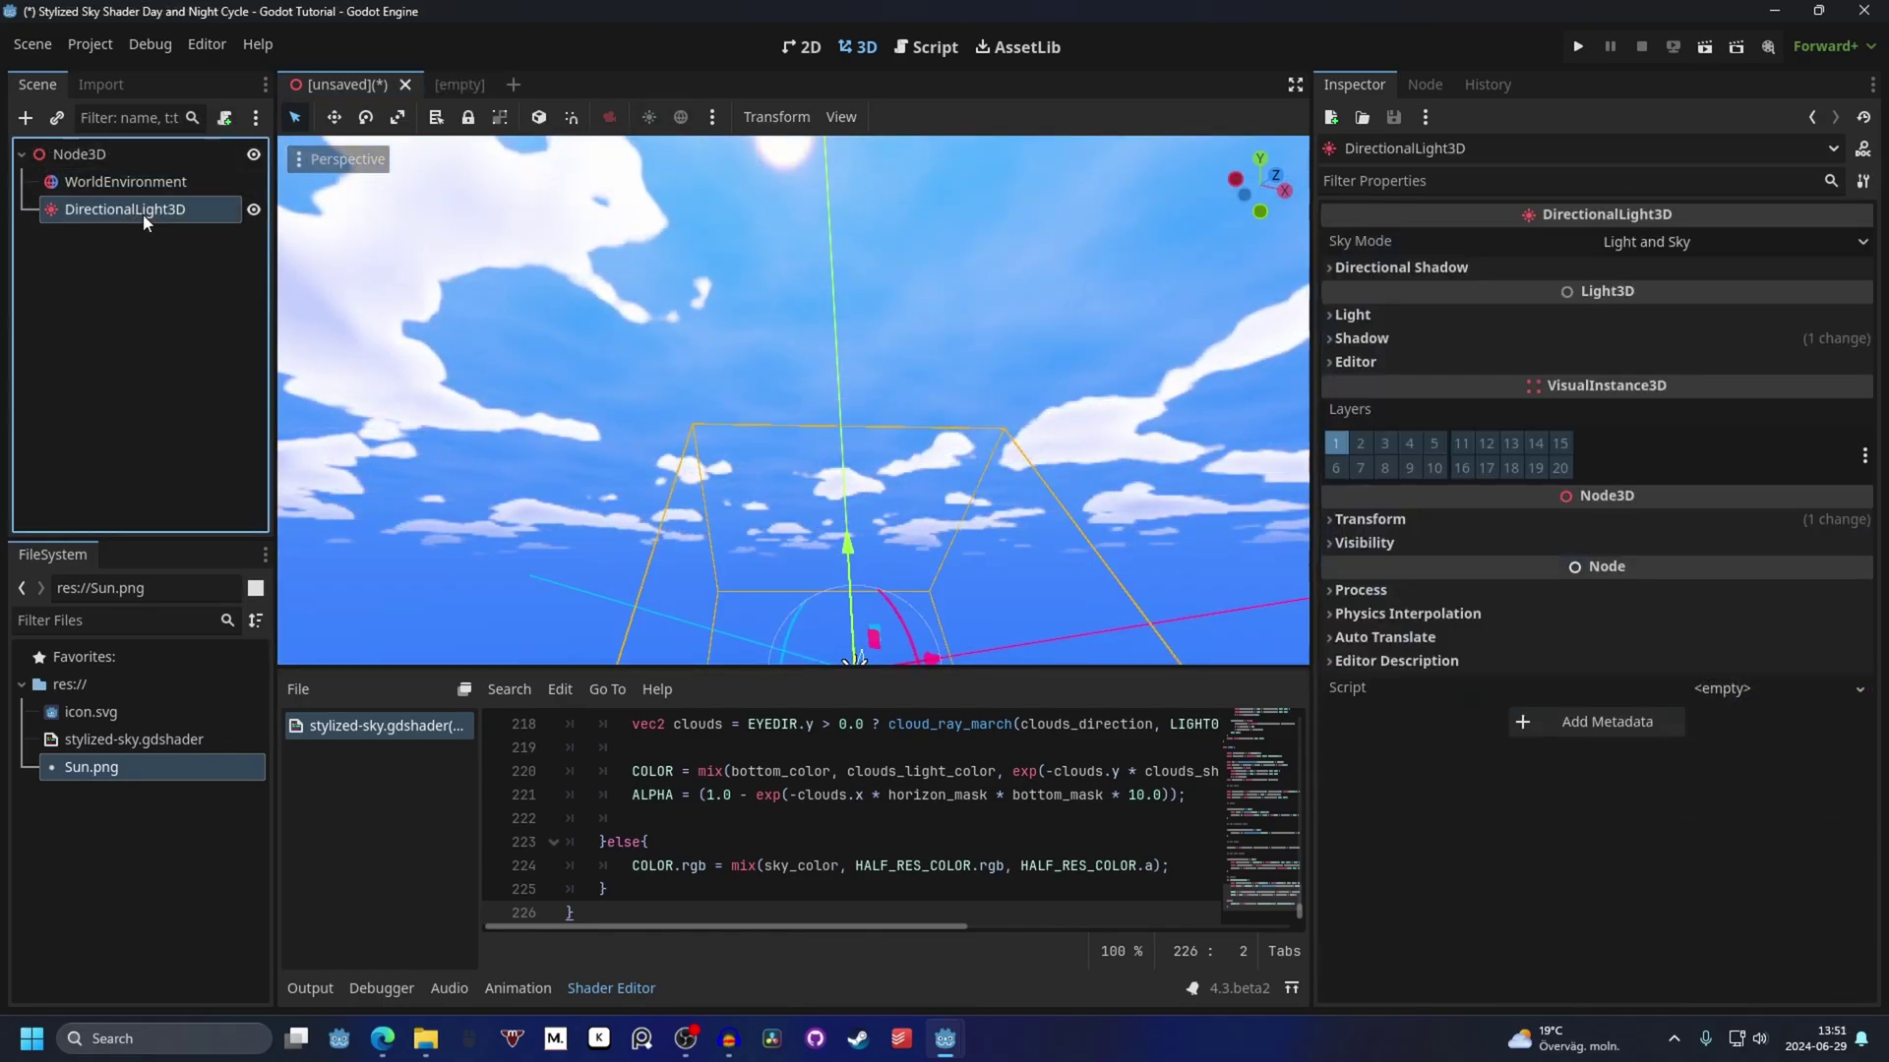
pyautogui.keyDown('ctrl'); pyautogui.click(168, 184); pyautogui.keyUp('ctrl')
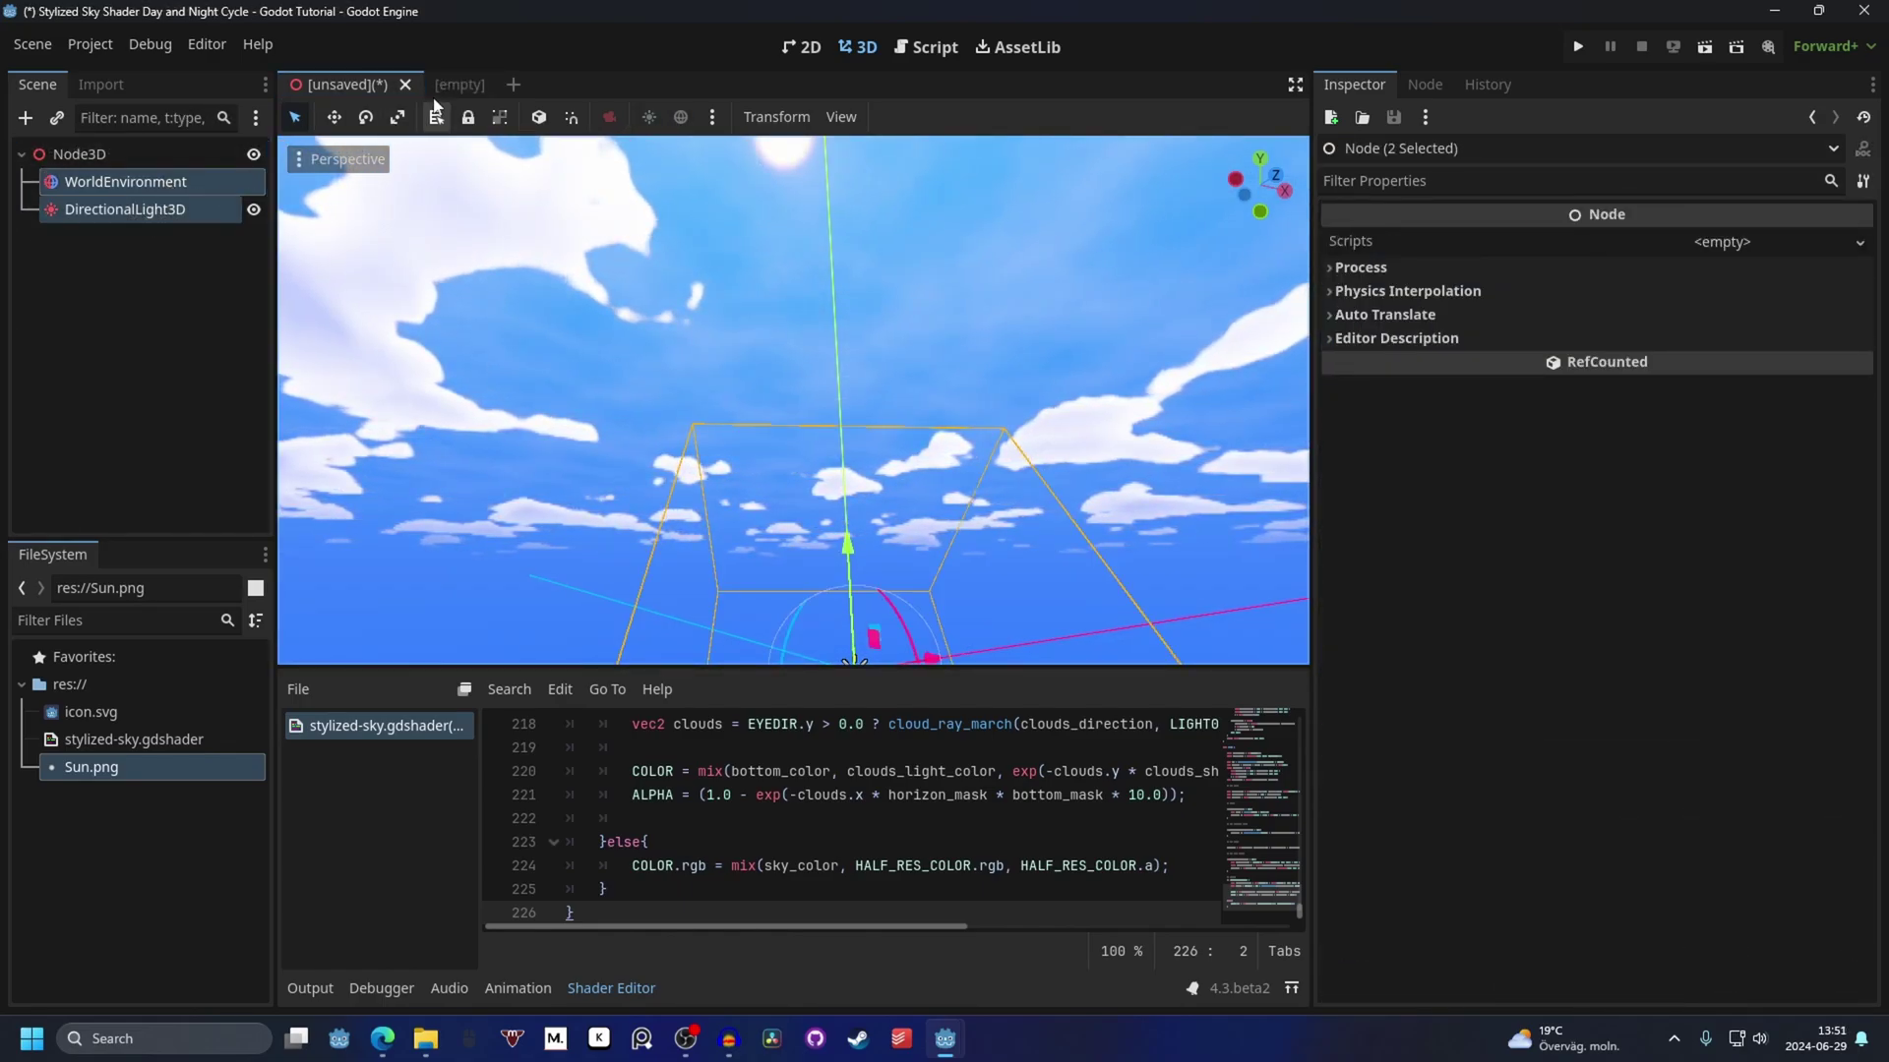
pyautogui.click(459, 85)
pyautogui.click(148, 215)
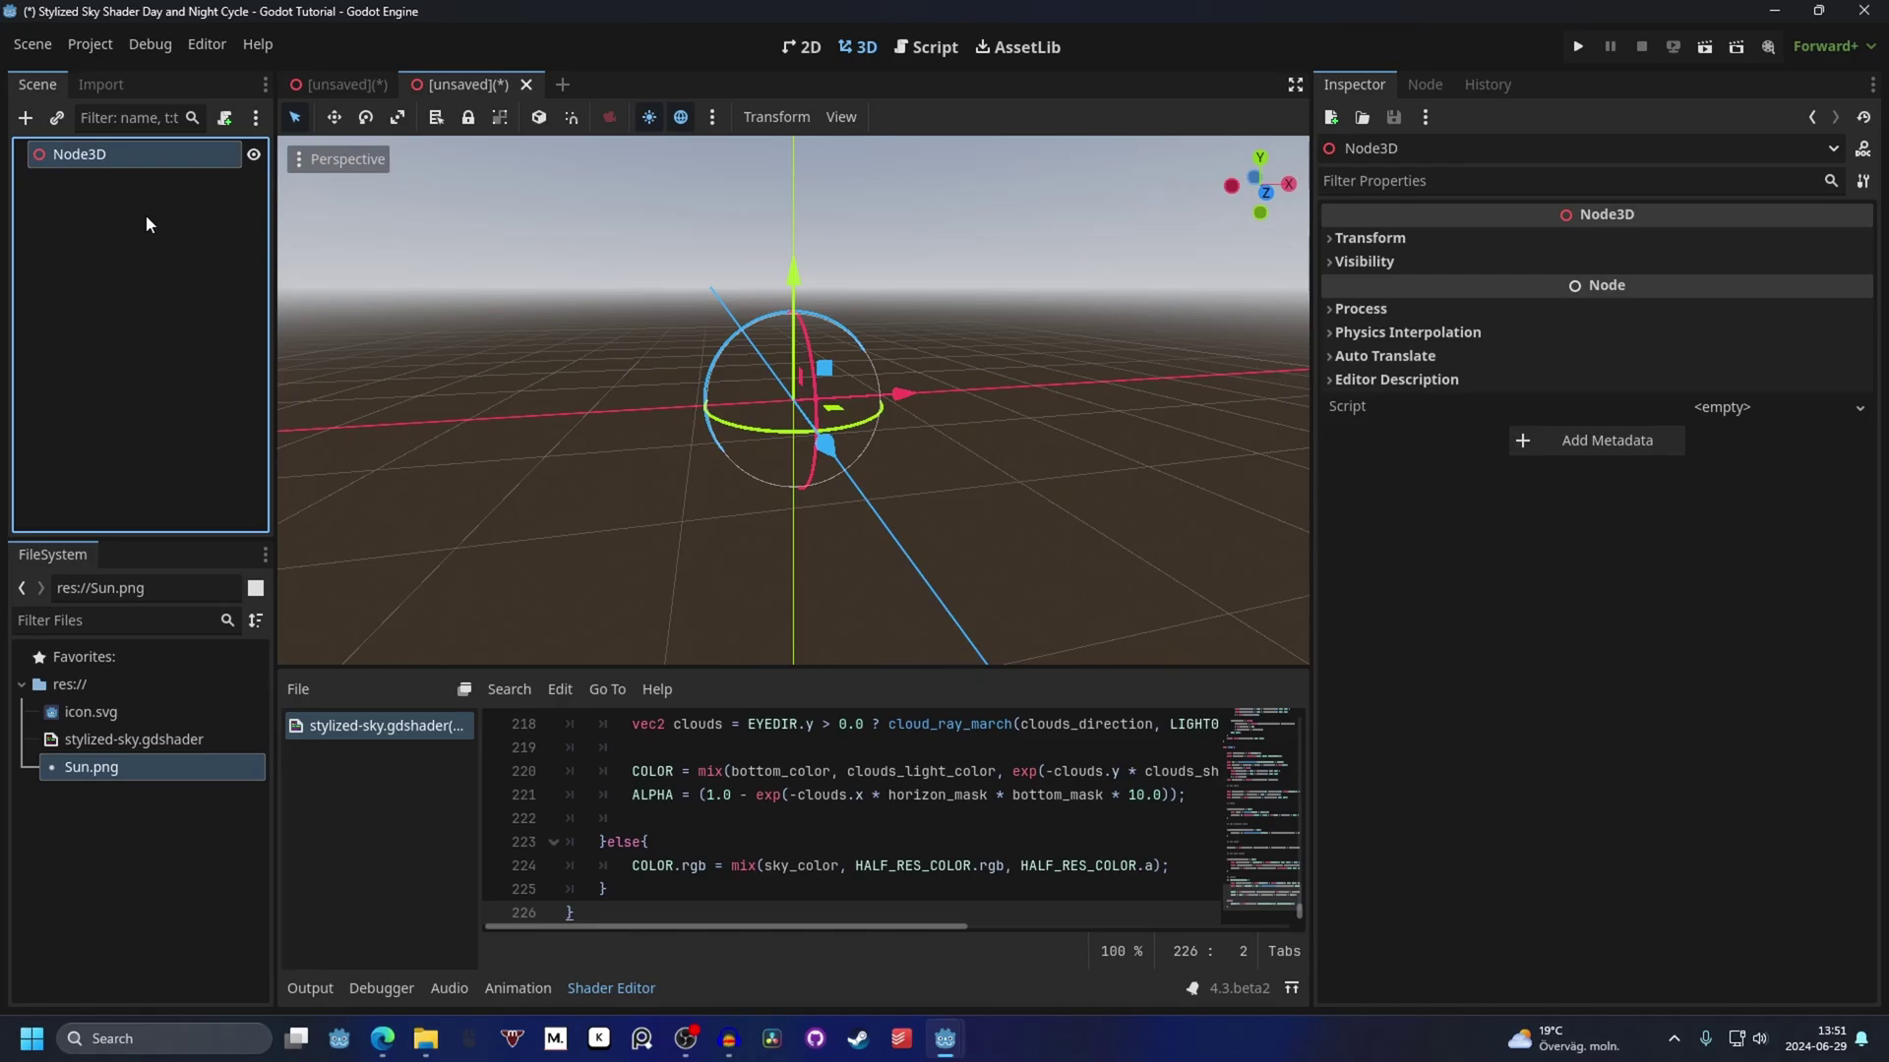
pyautogui.hotkey('ctrl', 'v')
pyautogui.moveTo(610, 339); pyautogui.dragTo(423, 285, button='middle')
# Make the environment resource of the second scene's WorldEnvironment unique recursively, keeping the preselected sub-resources.
pyautogui.click(167, 182)
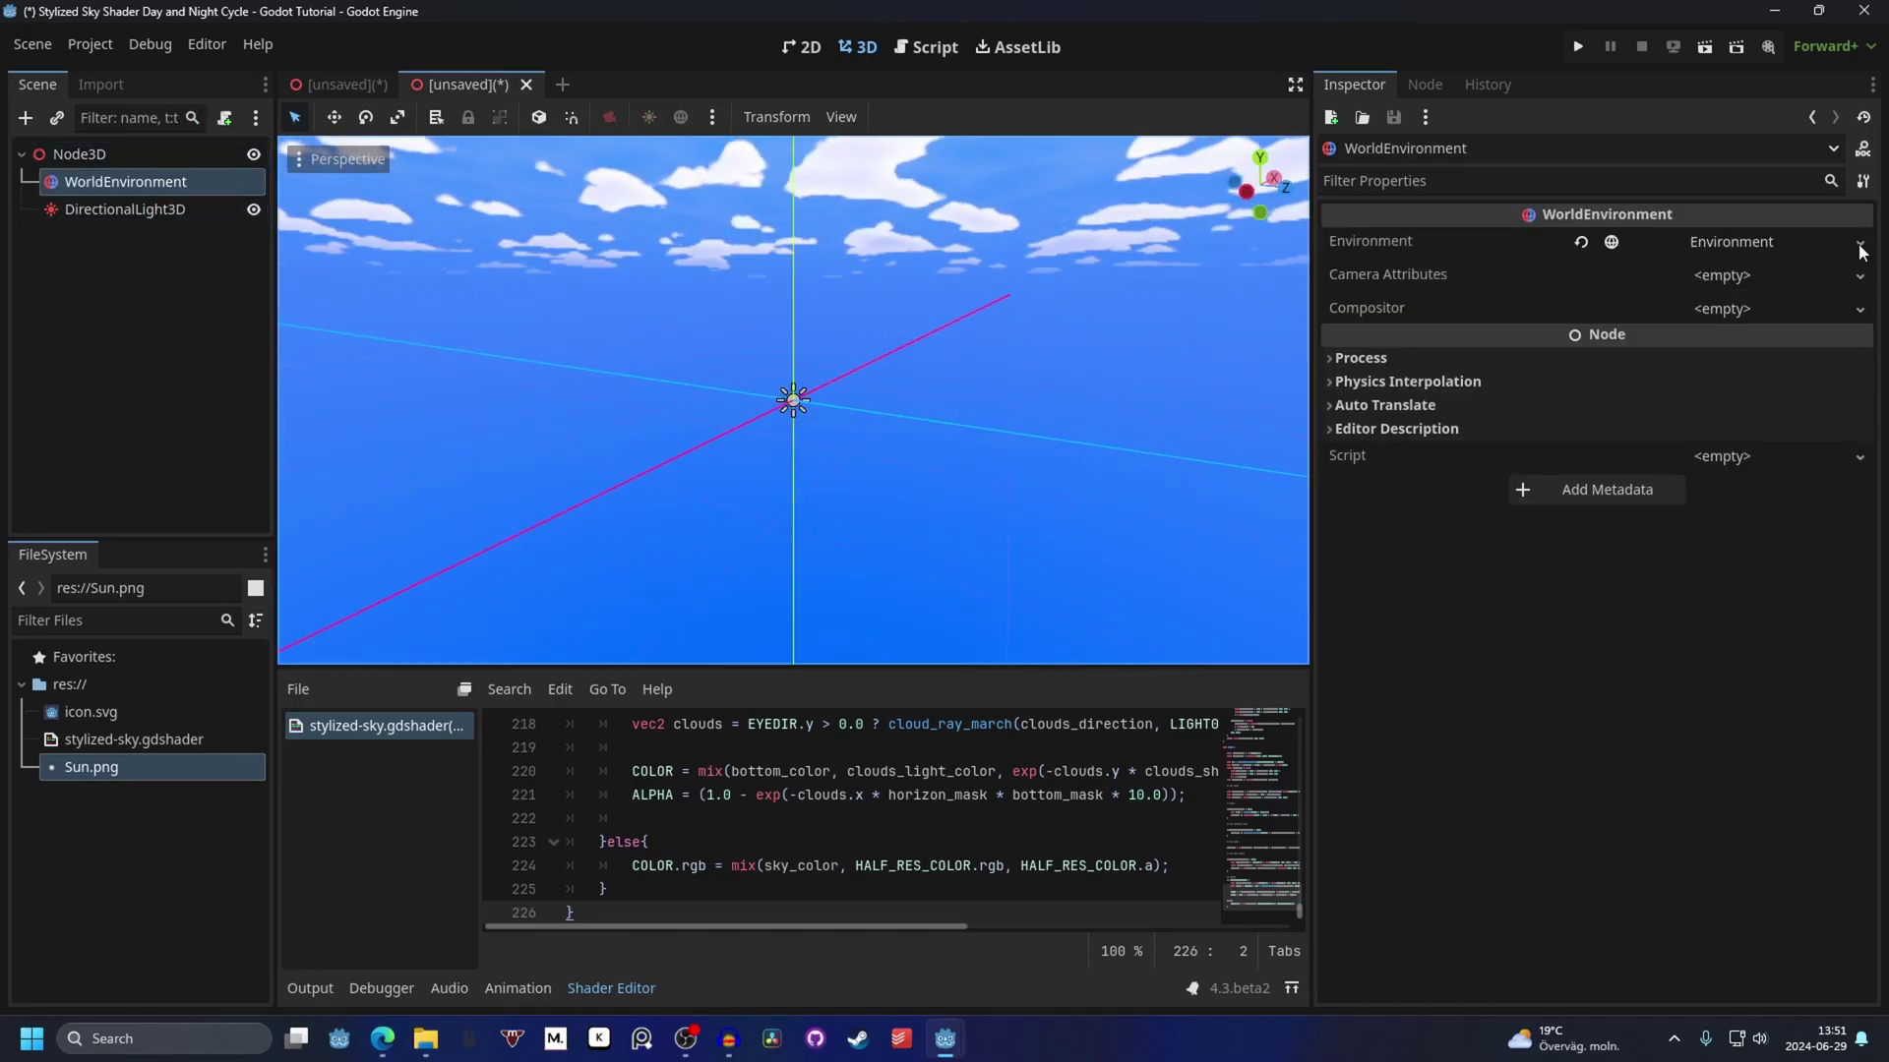
pyautogui.click(1859, 244)
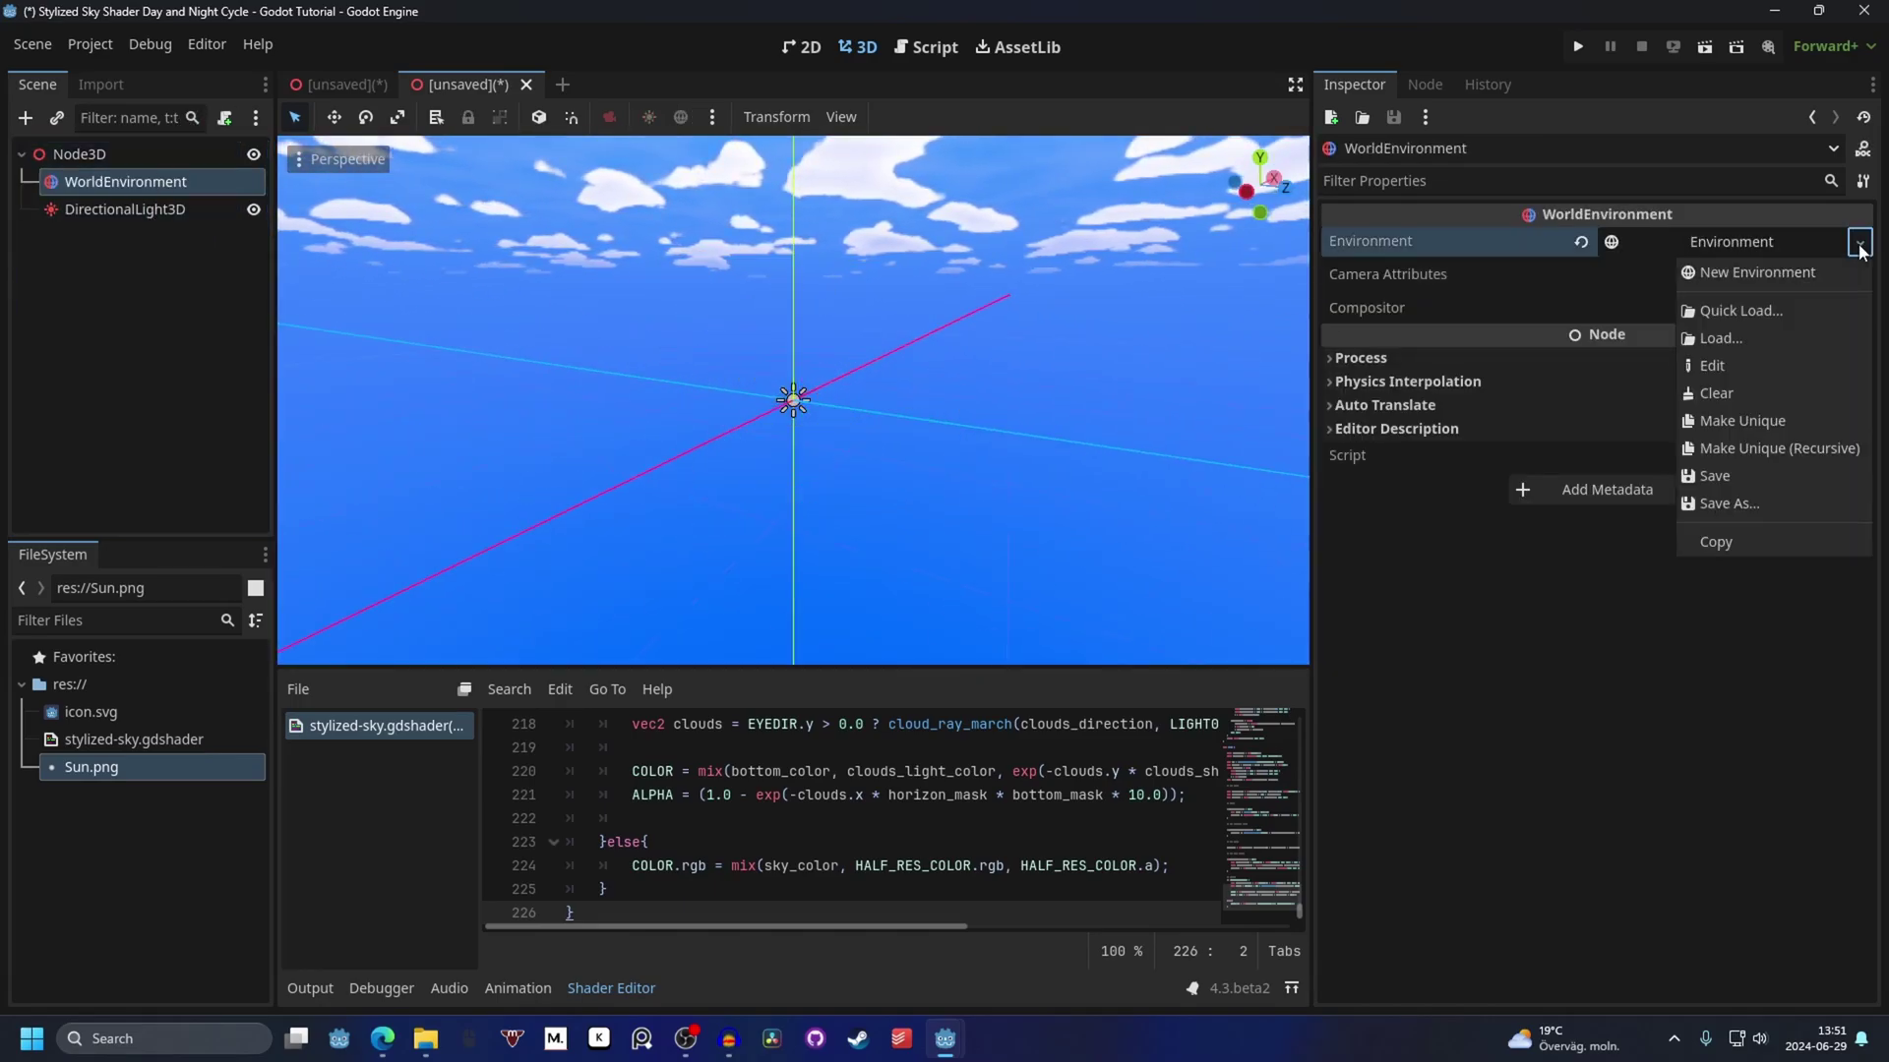
pyautogui.click(1750, 450)
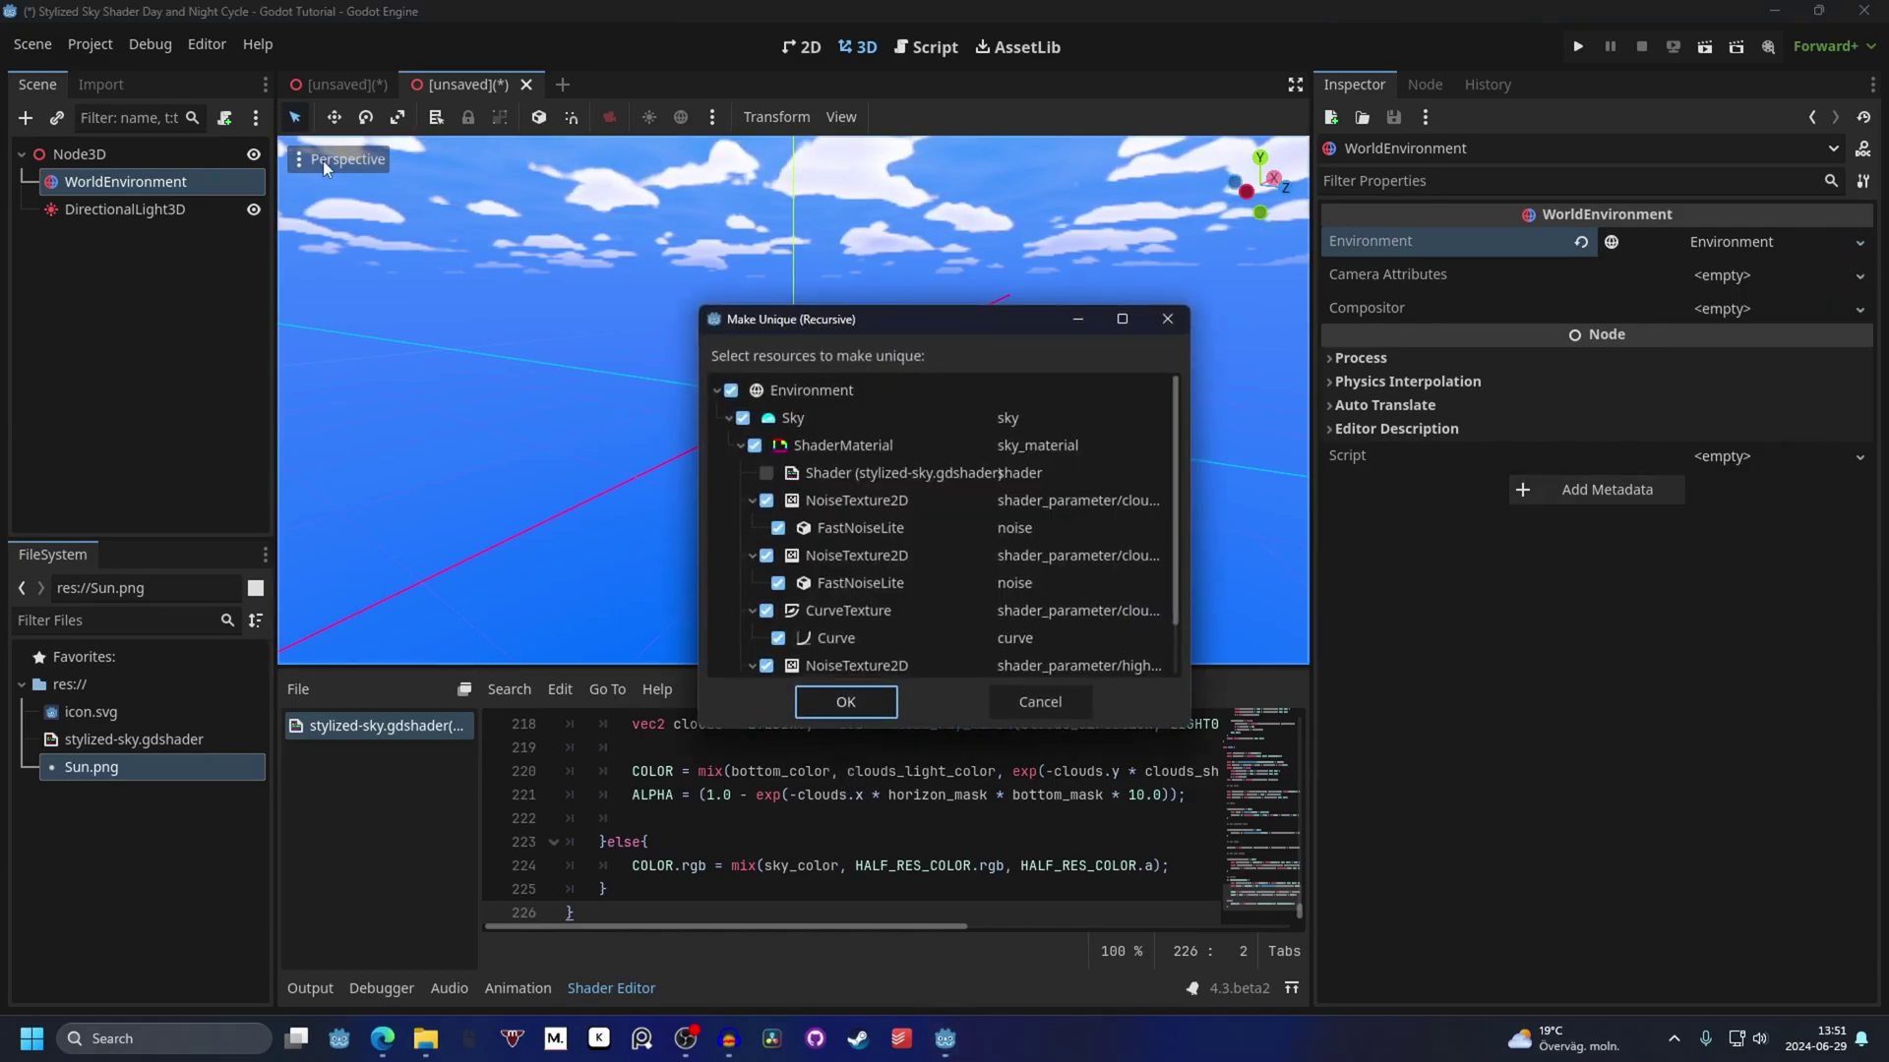
pyautogui.click(844, 702)
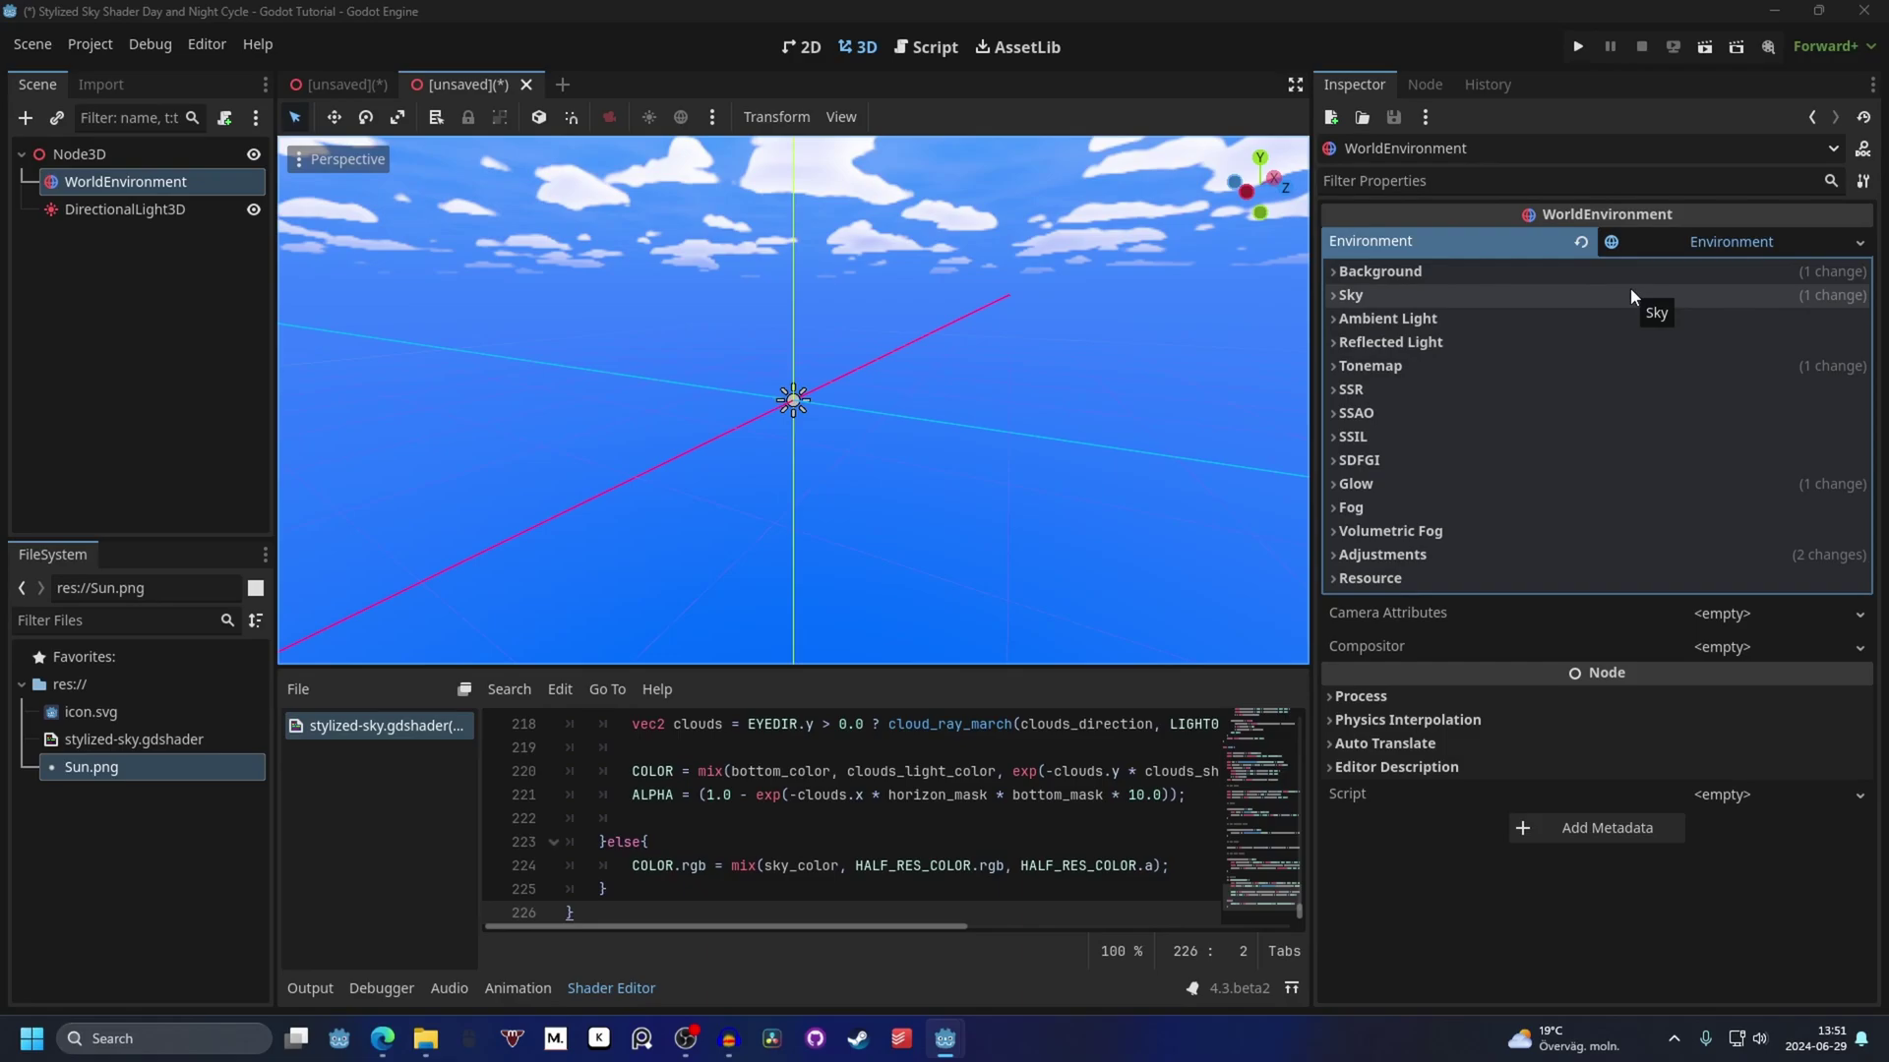
# Set both the Top Color and the Bottom Color of the sky shader material to #071a40.
pyautogui.click(1407, 293)
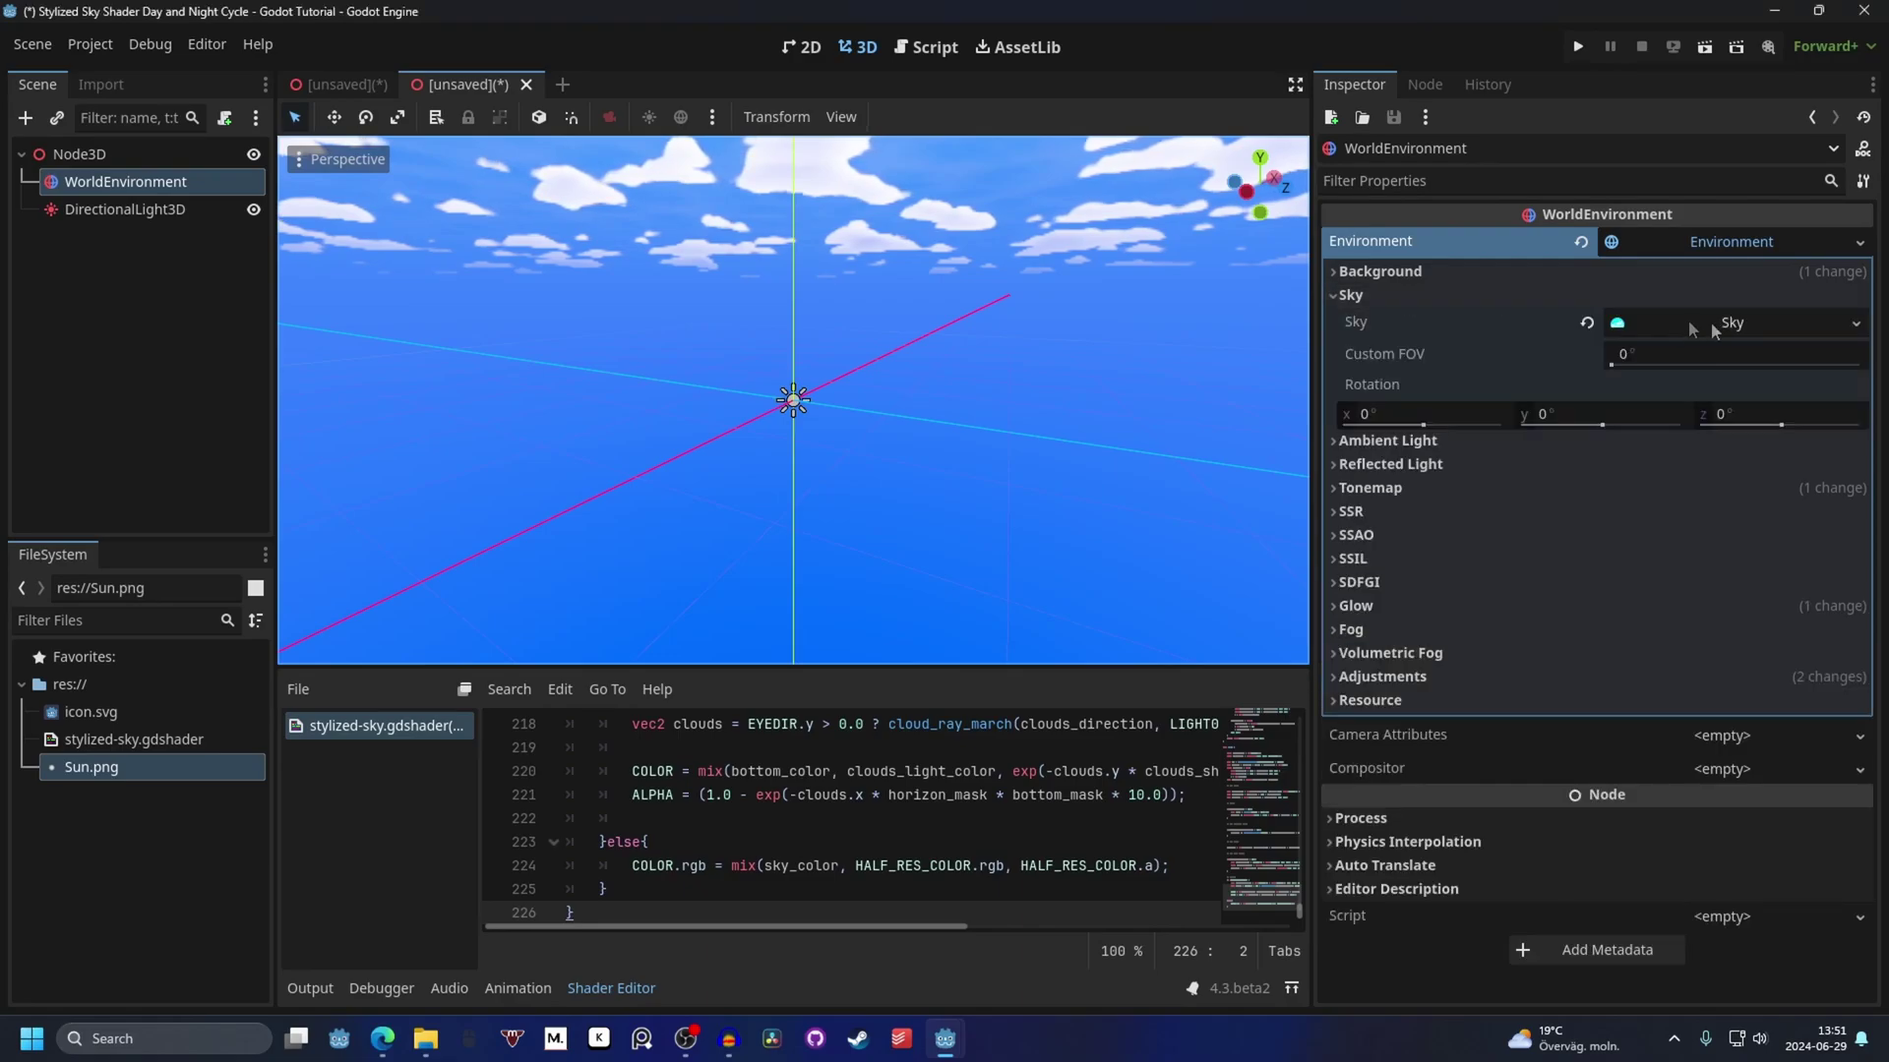
pyautogui.click(1714, 323)
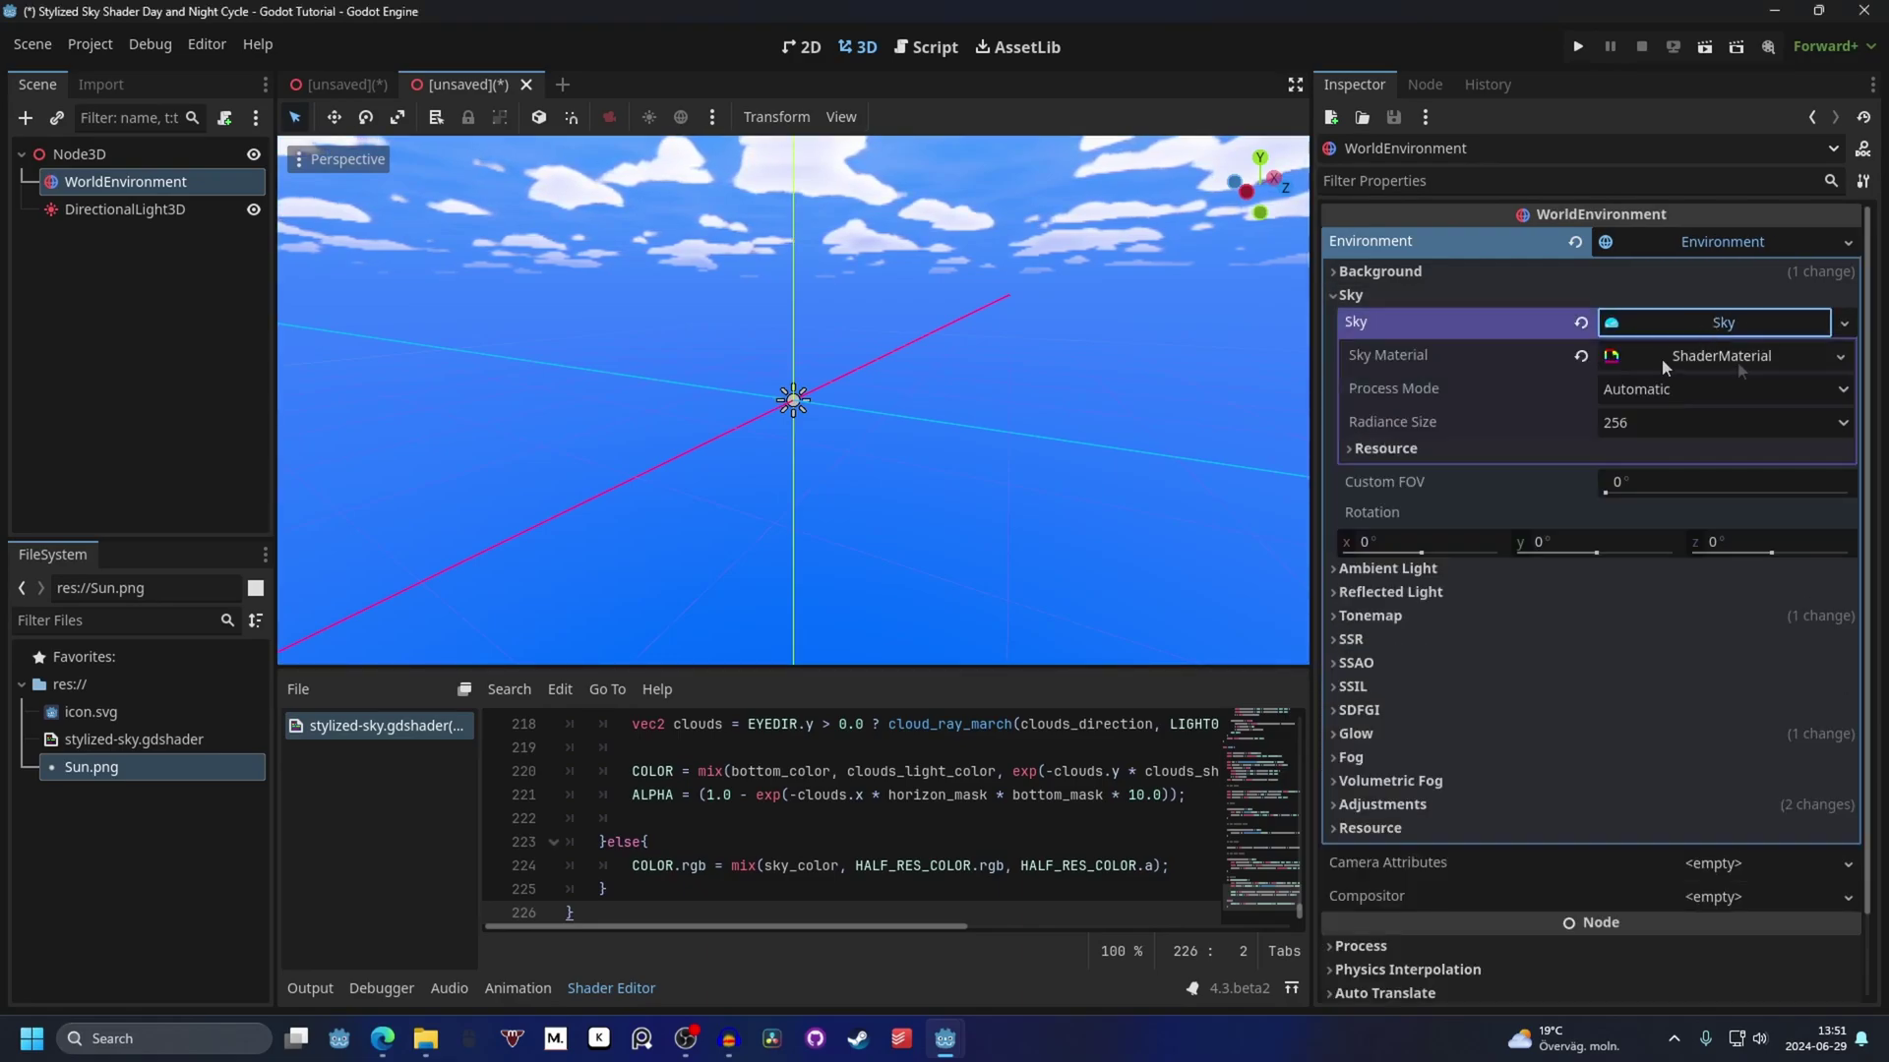
pyautogui.click(1723, 364)
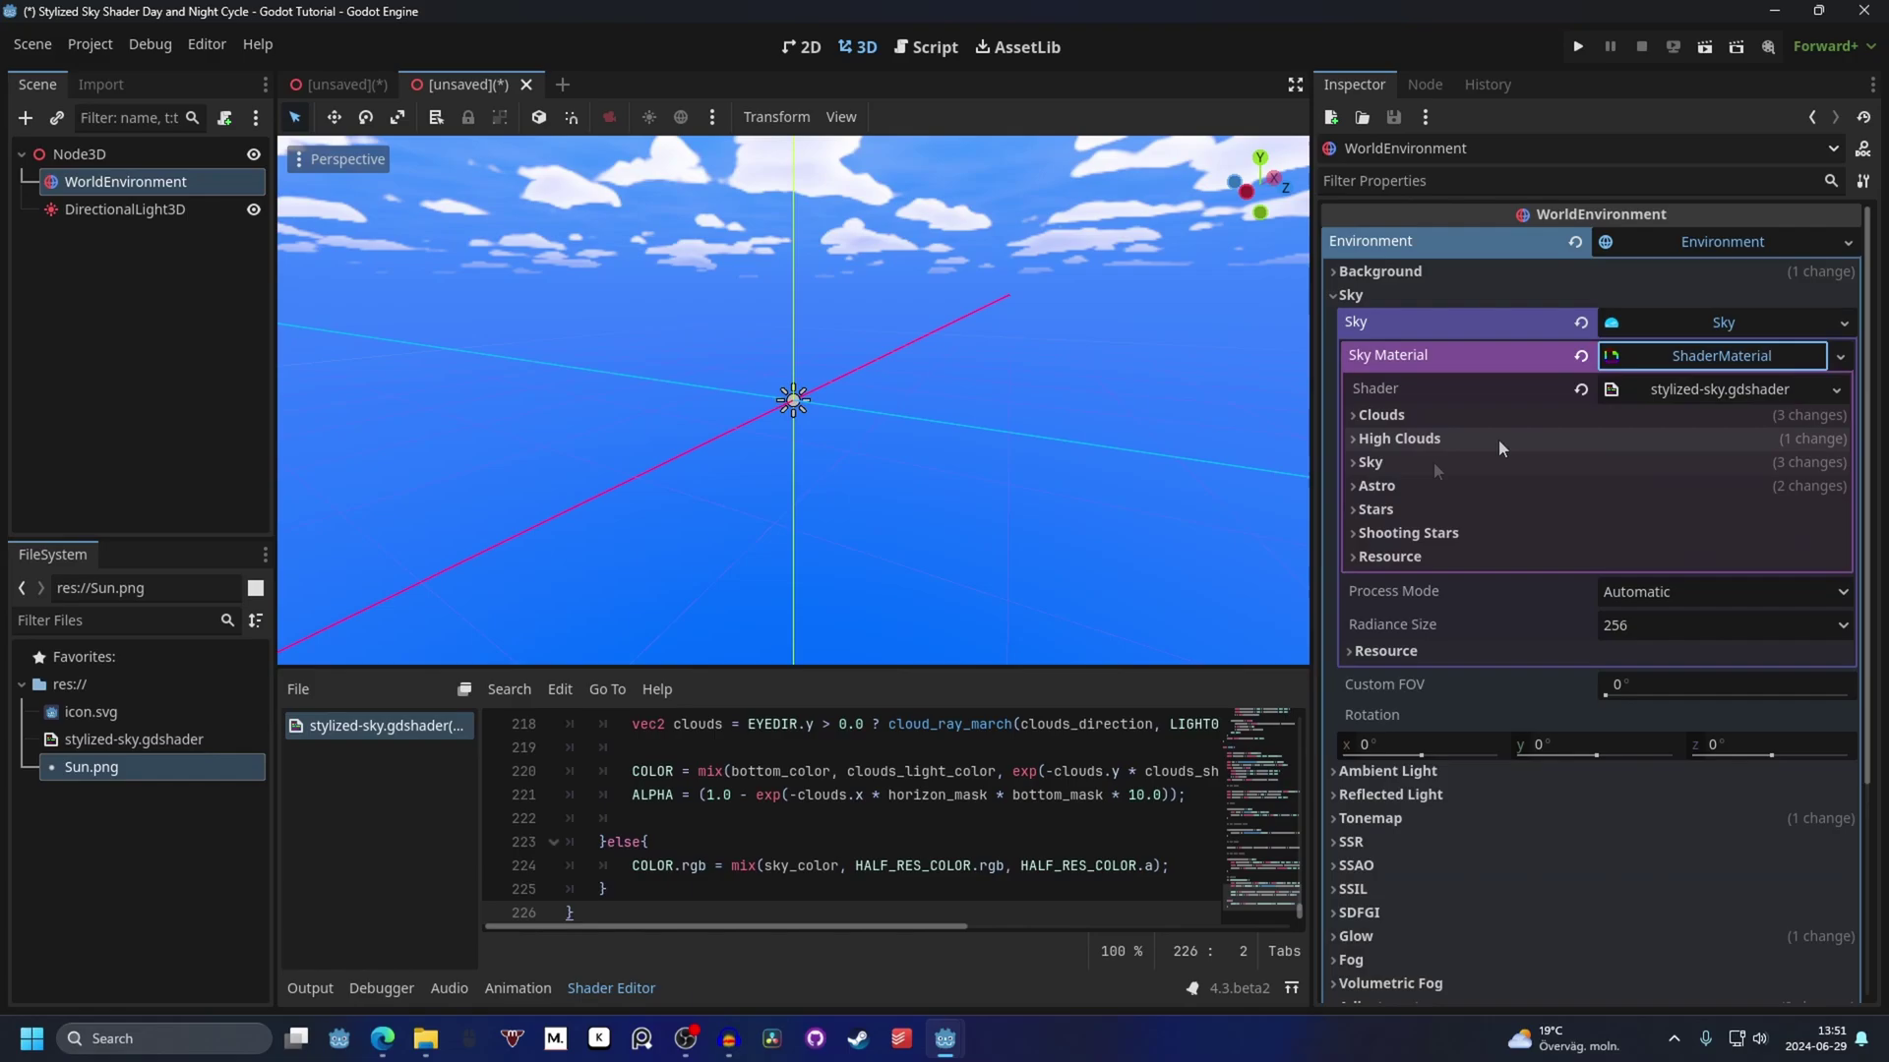
pyautogui.click(1433, 462)
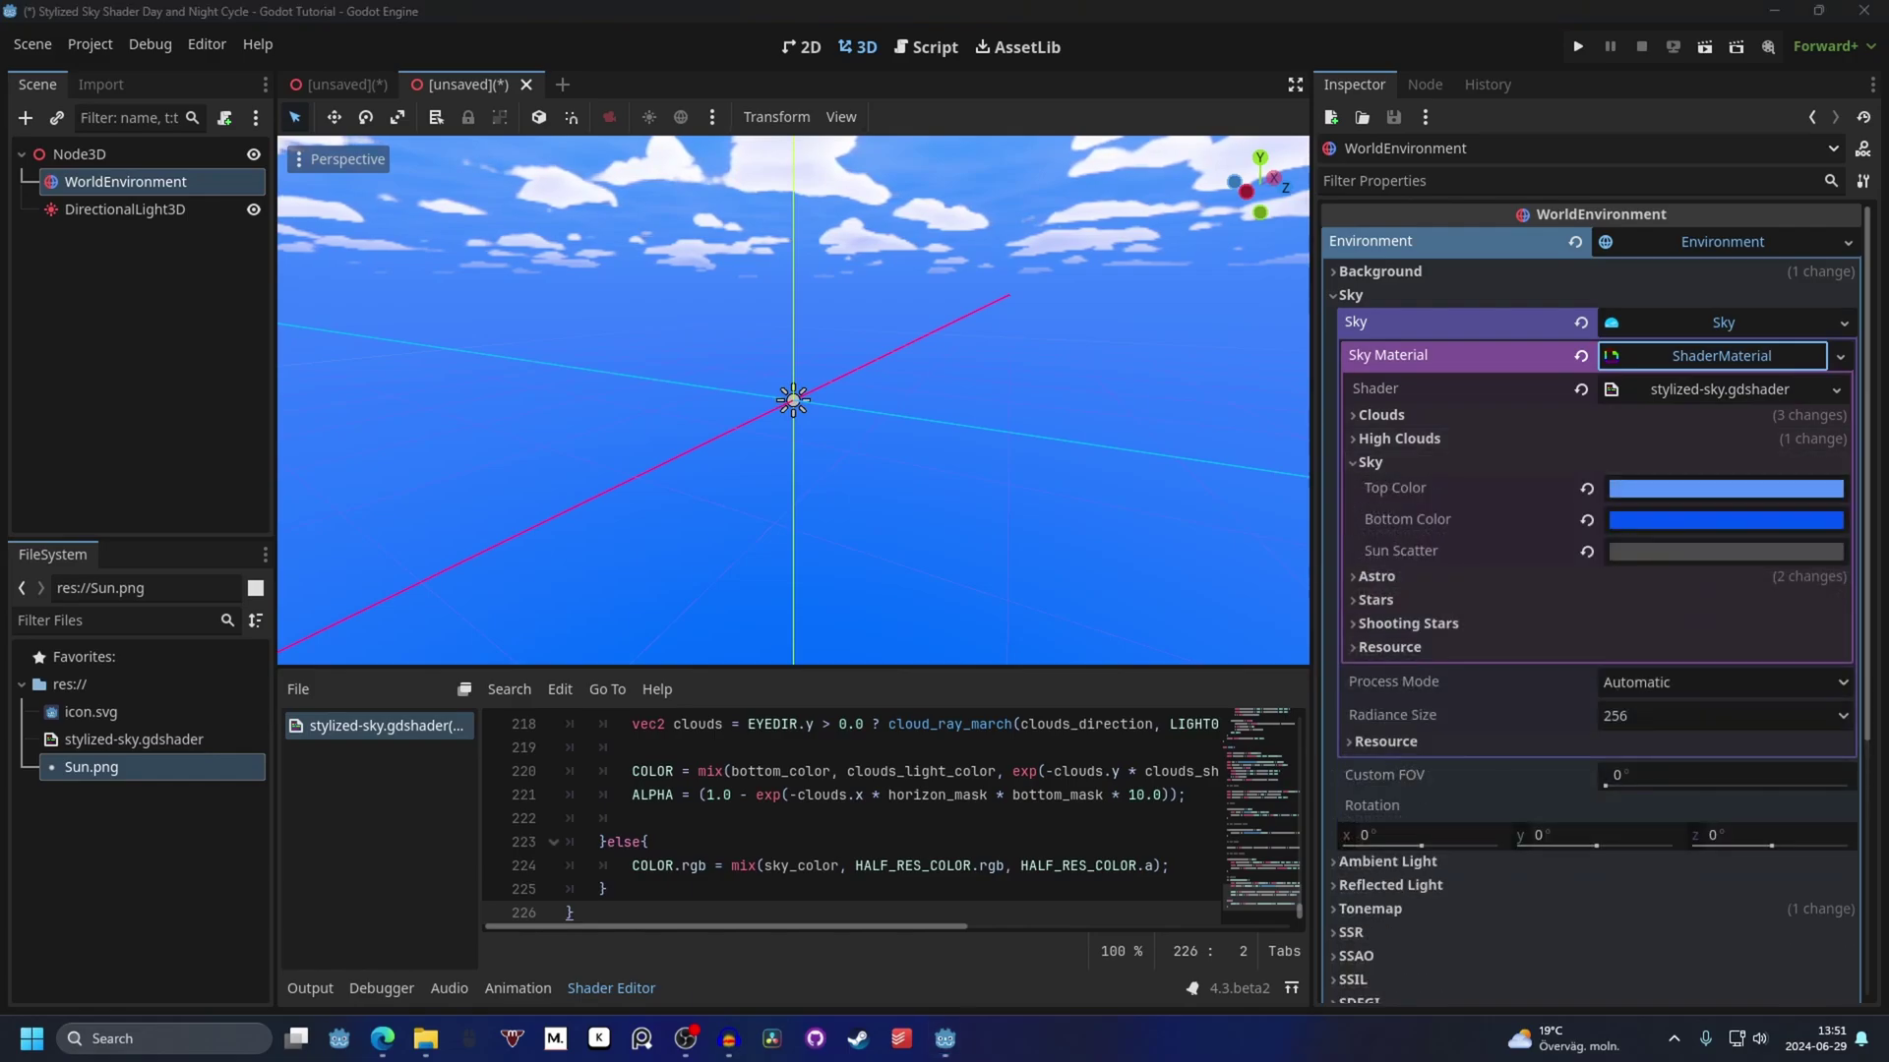
pyautogui.click(1643, 490)
pyautogui.write('071a40')
pyautogui.press('Return')
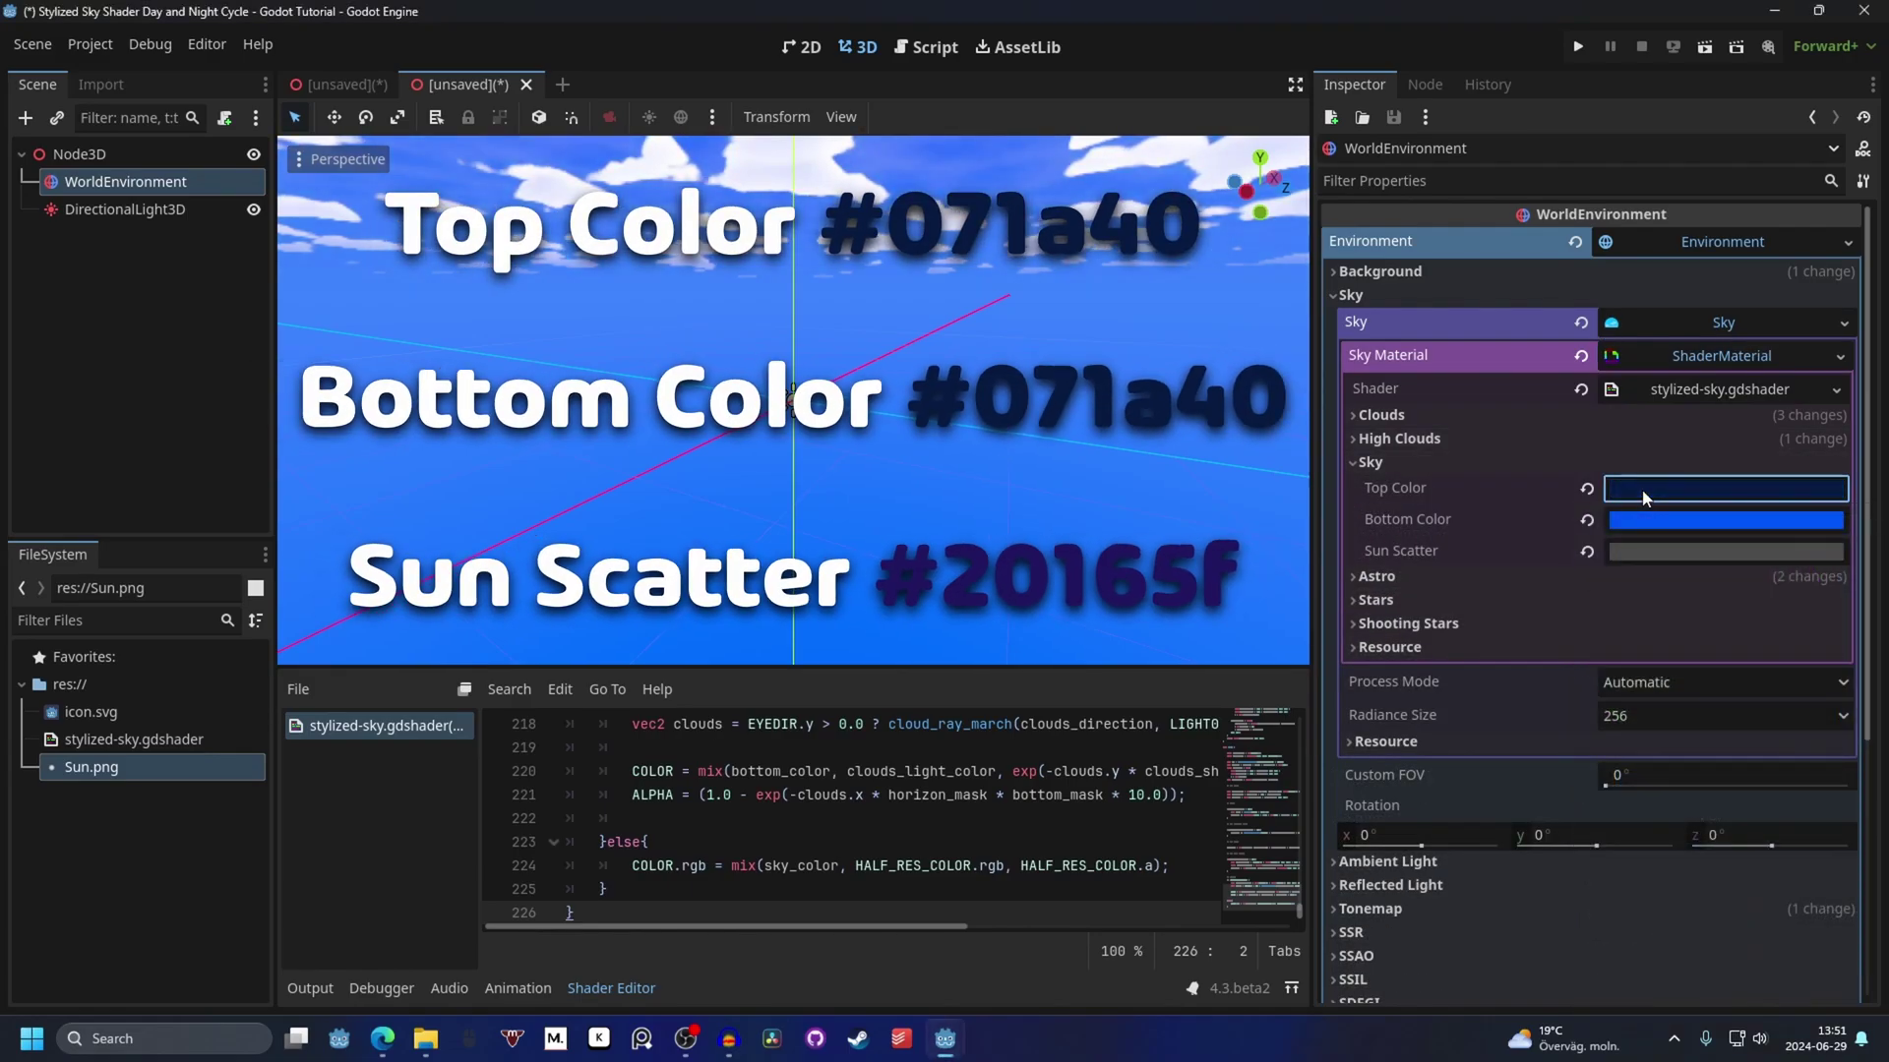
pyautogui.click(1635, 523)
pyautogui.write('071a40')
pyautogui.press('Return')
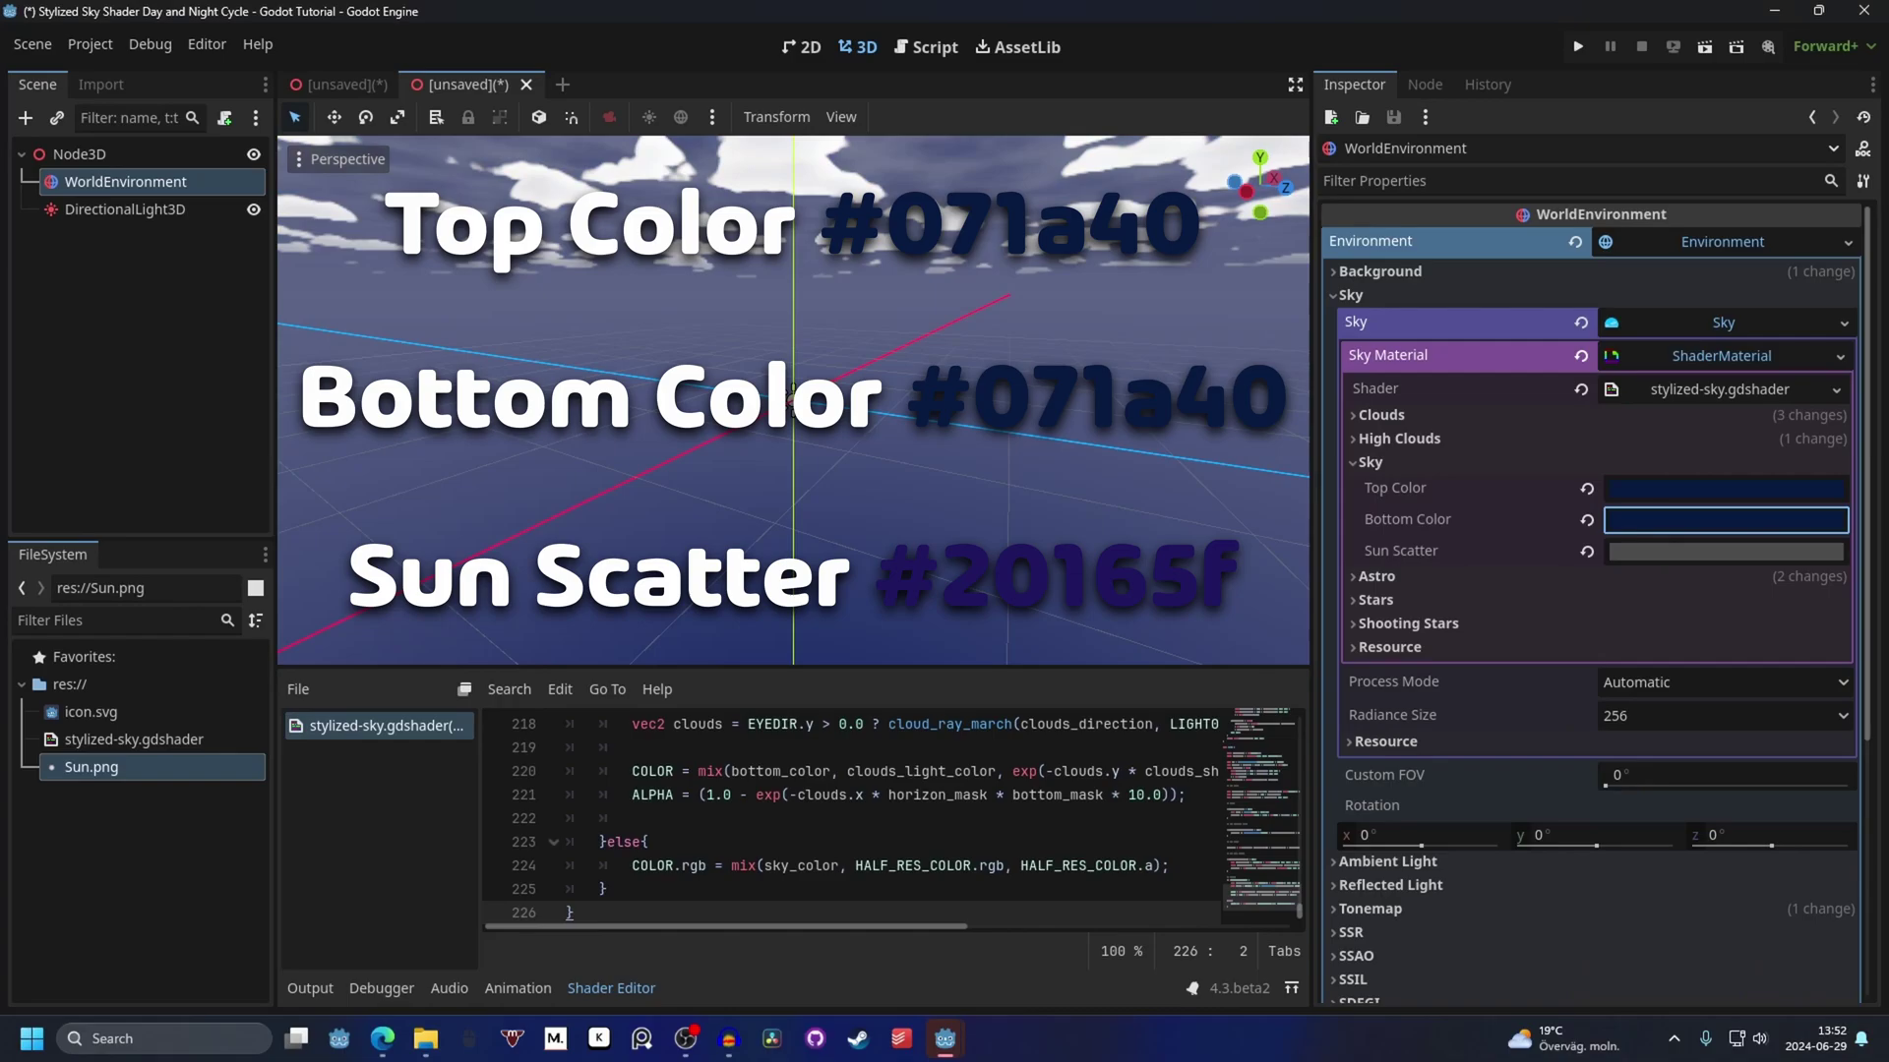
# Set the sky material's Sun Scatter color to #20165f.
pyautogui.click(1700, 552)
pyautogui.write('20165f')
pyautogui.click(1700, 552)
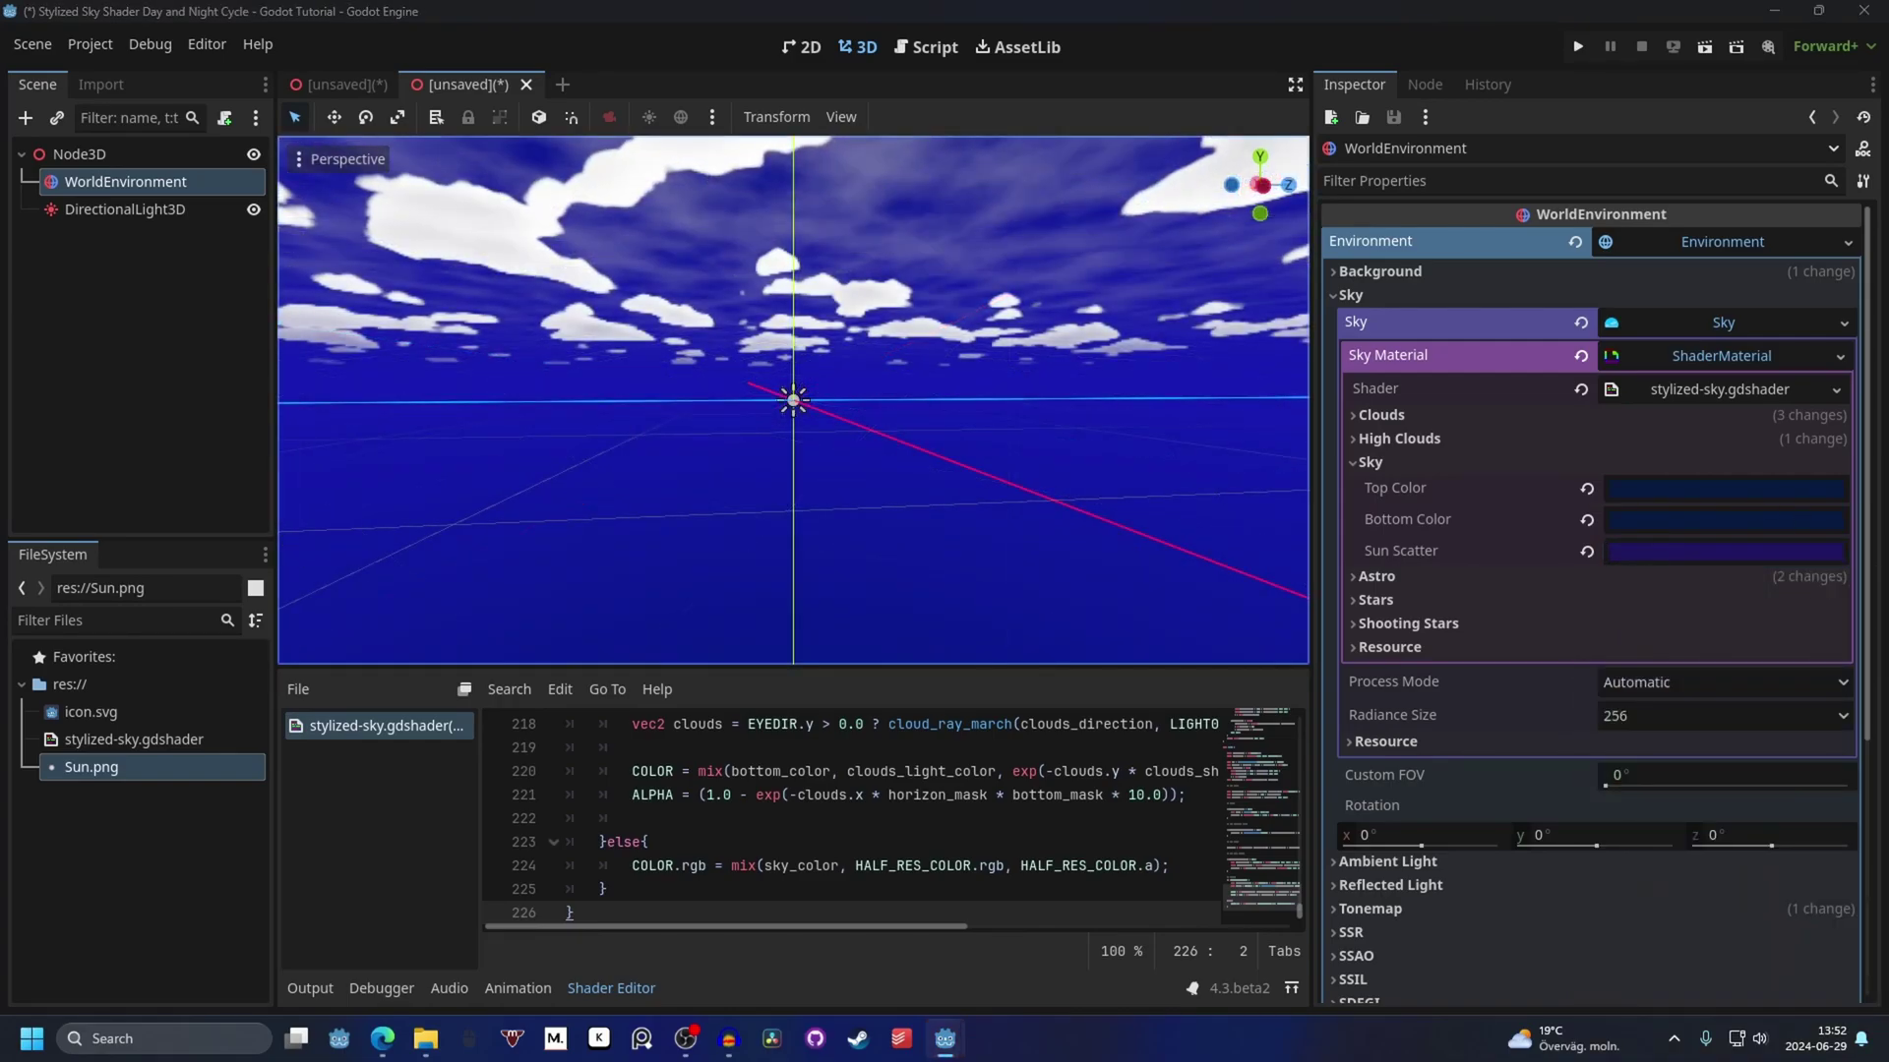
pyautogui.click(1422, 442)
pyautogui.click(1446, 438)
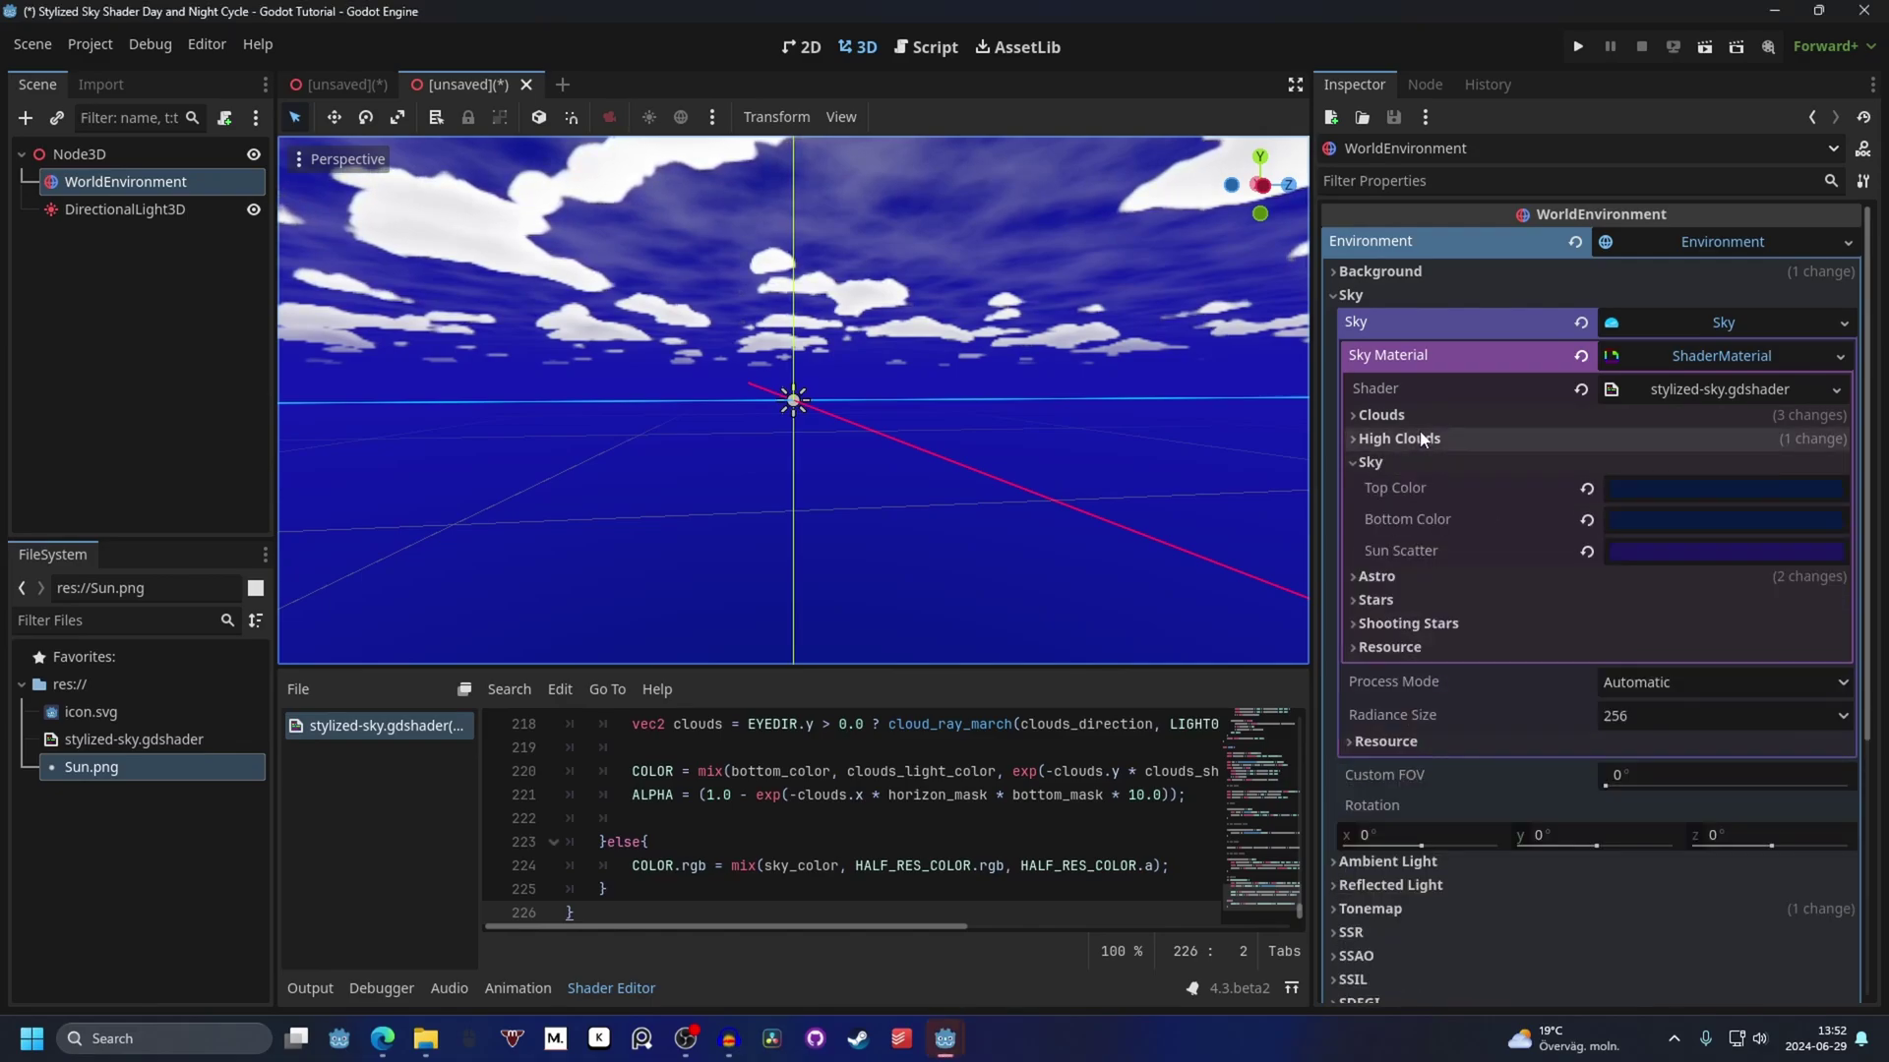
# Set the sky material's Clouds Light Color to #3a72ff and Clouds Smoothness to 0.05.
pyautogui.click(1397, 415)
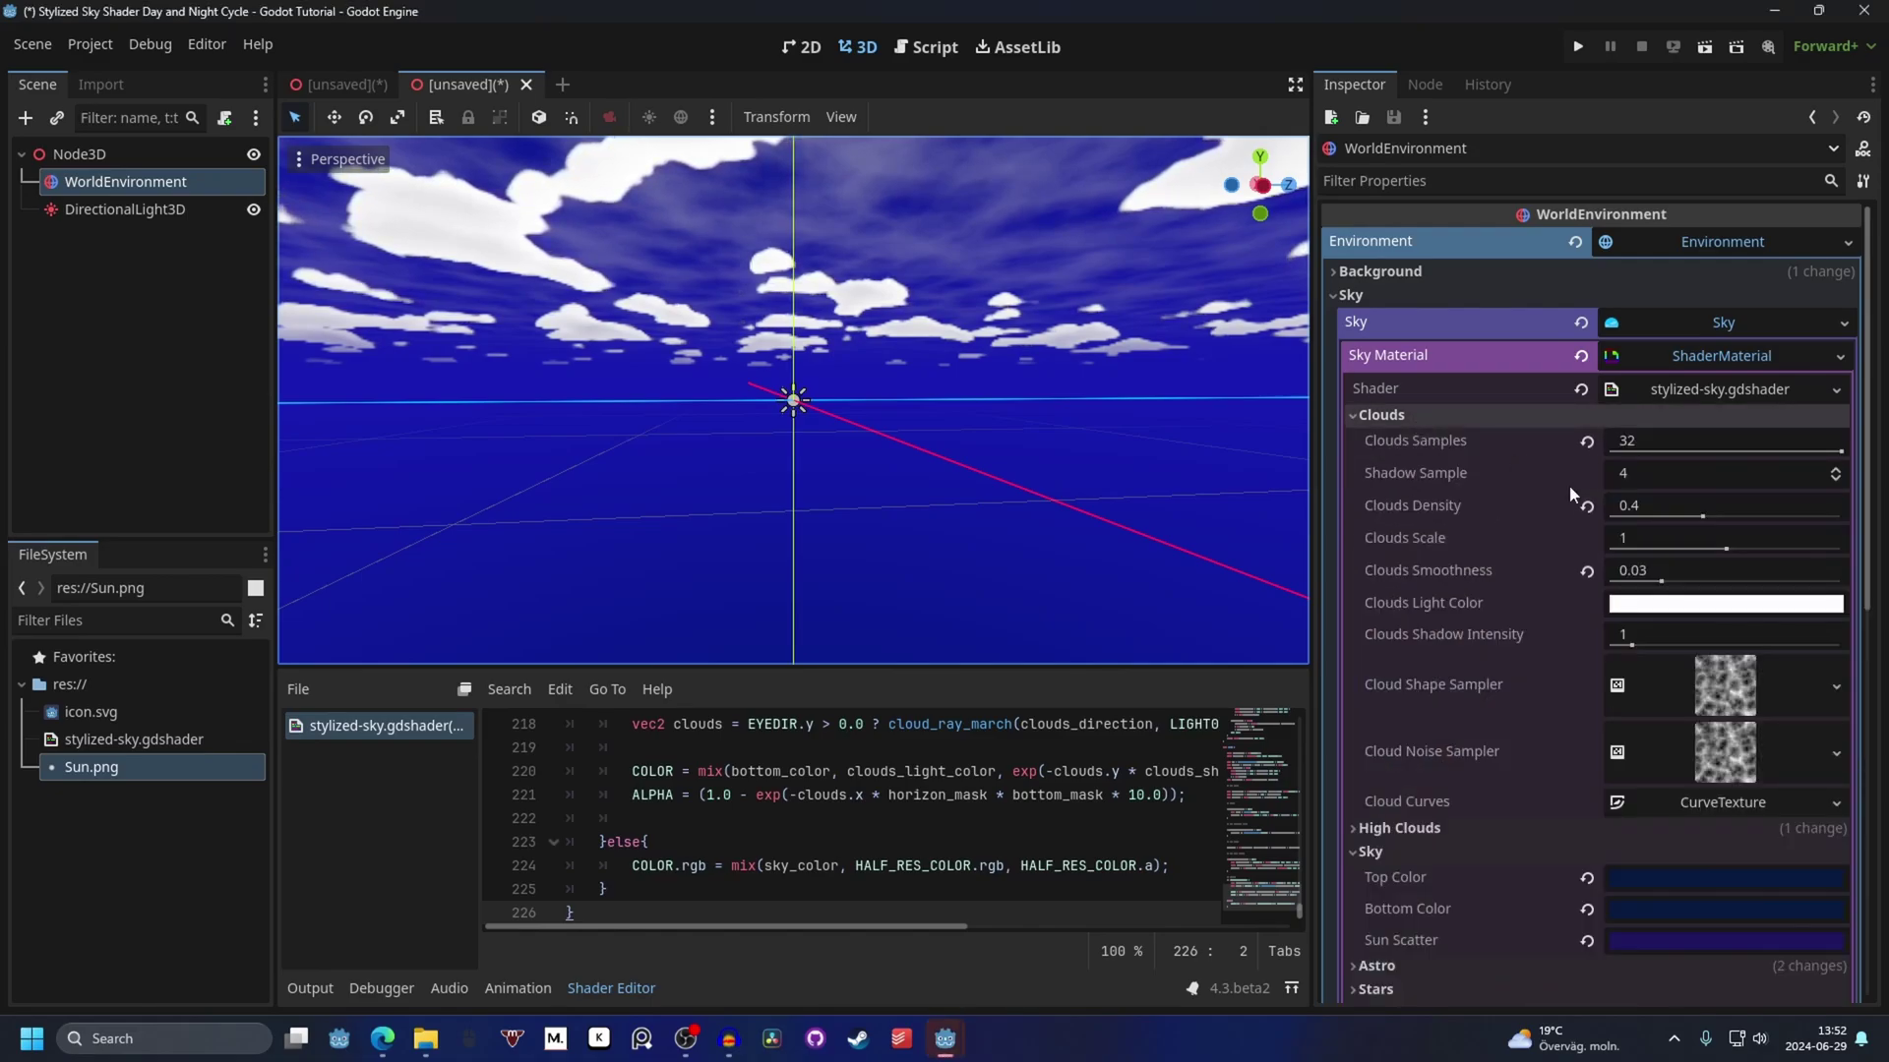
pyautogui.click(1641, 605)
pyautogui.write('3a72ff')
pyautogui.press('Return')
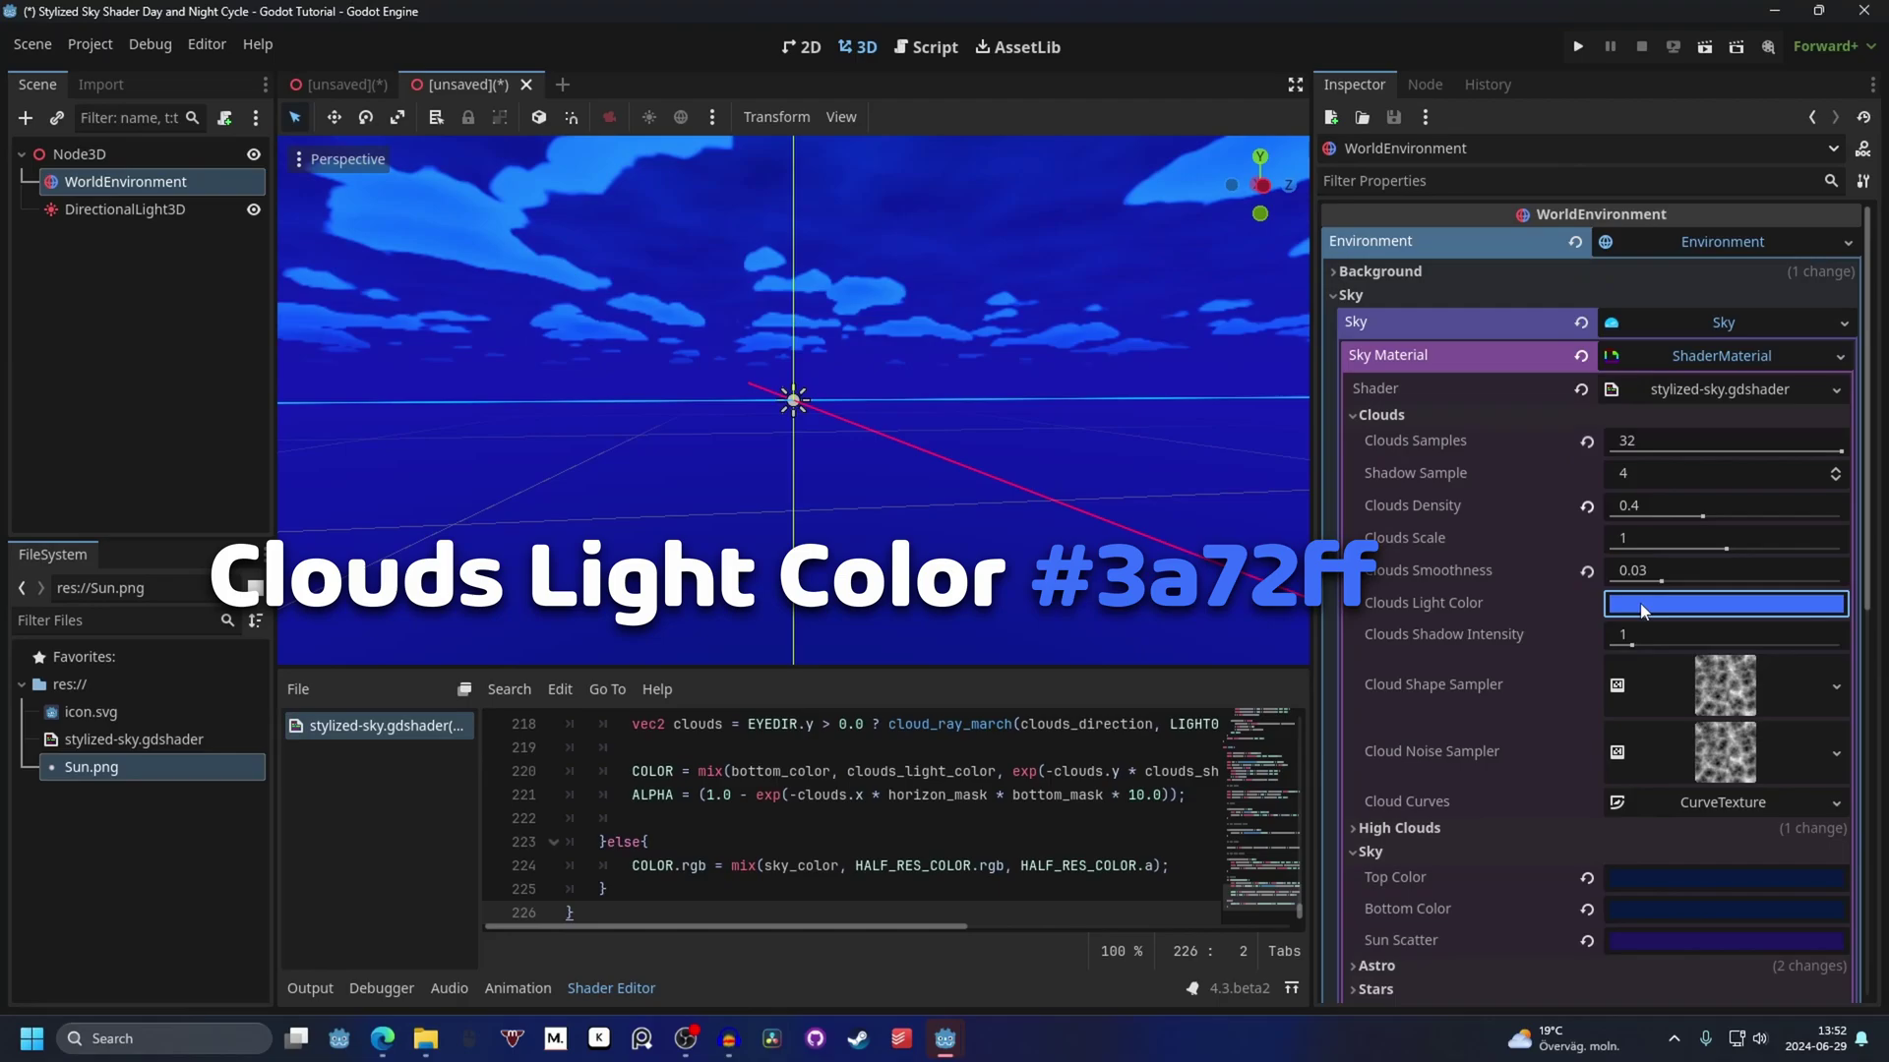
pyautogui.click(1696, 571)
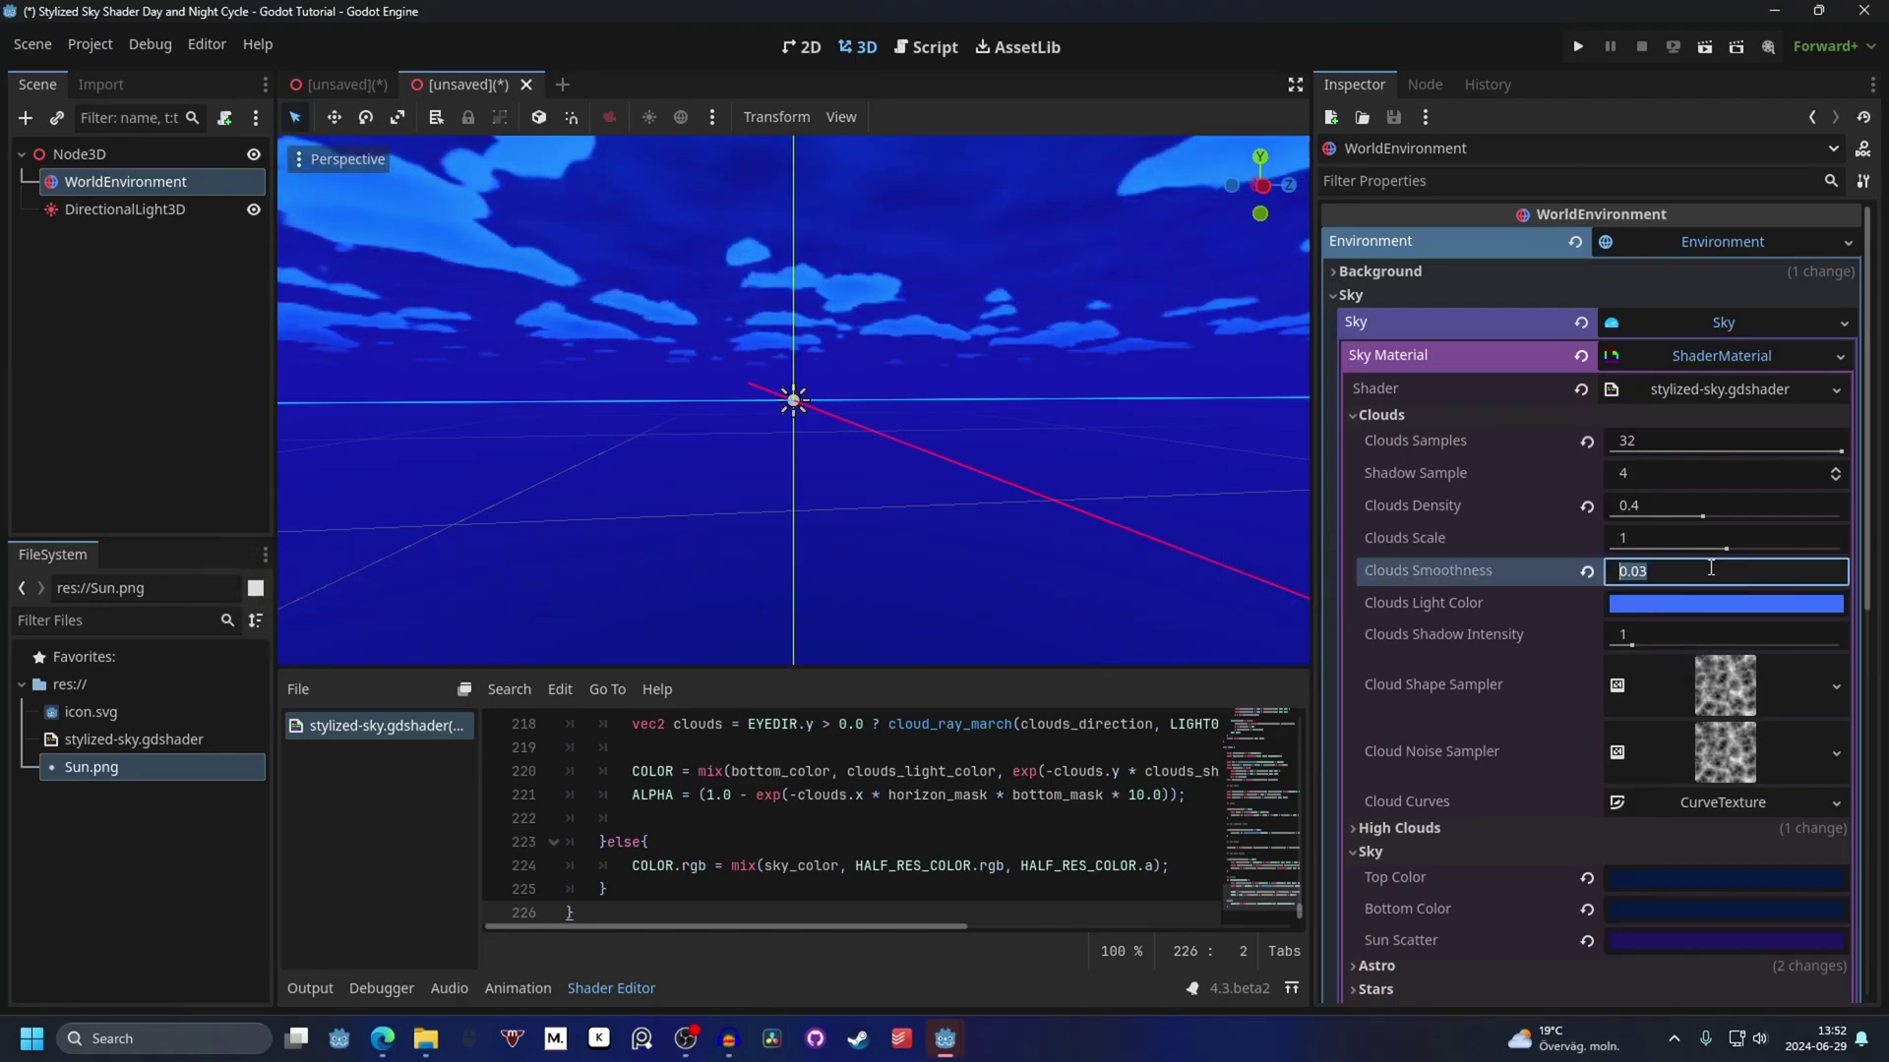
pyautogui.click(1701, 575)
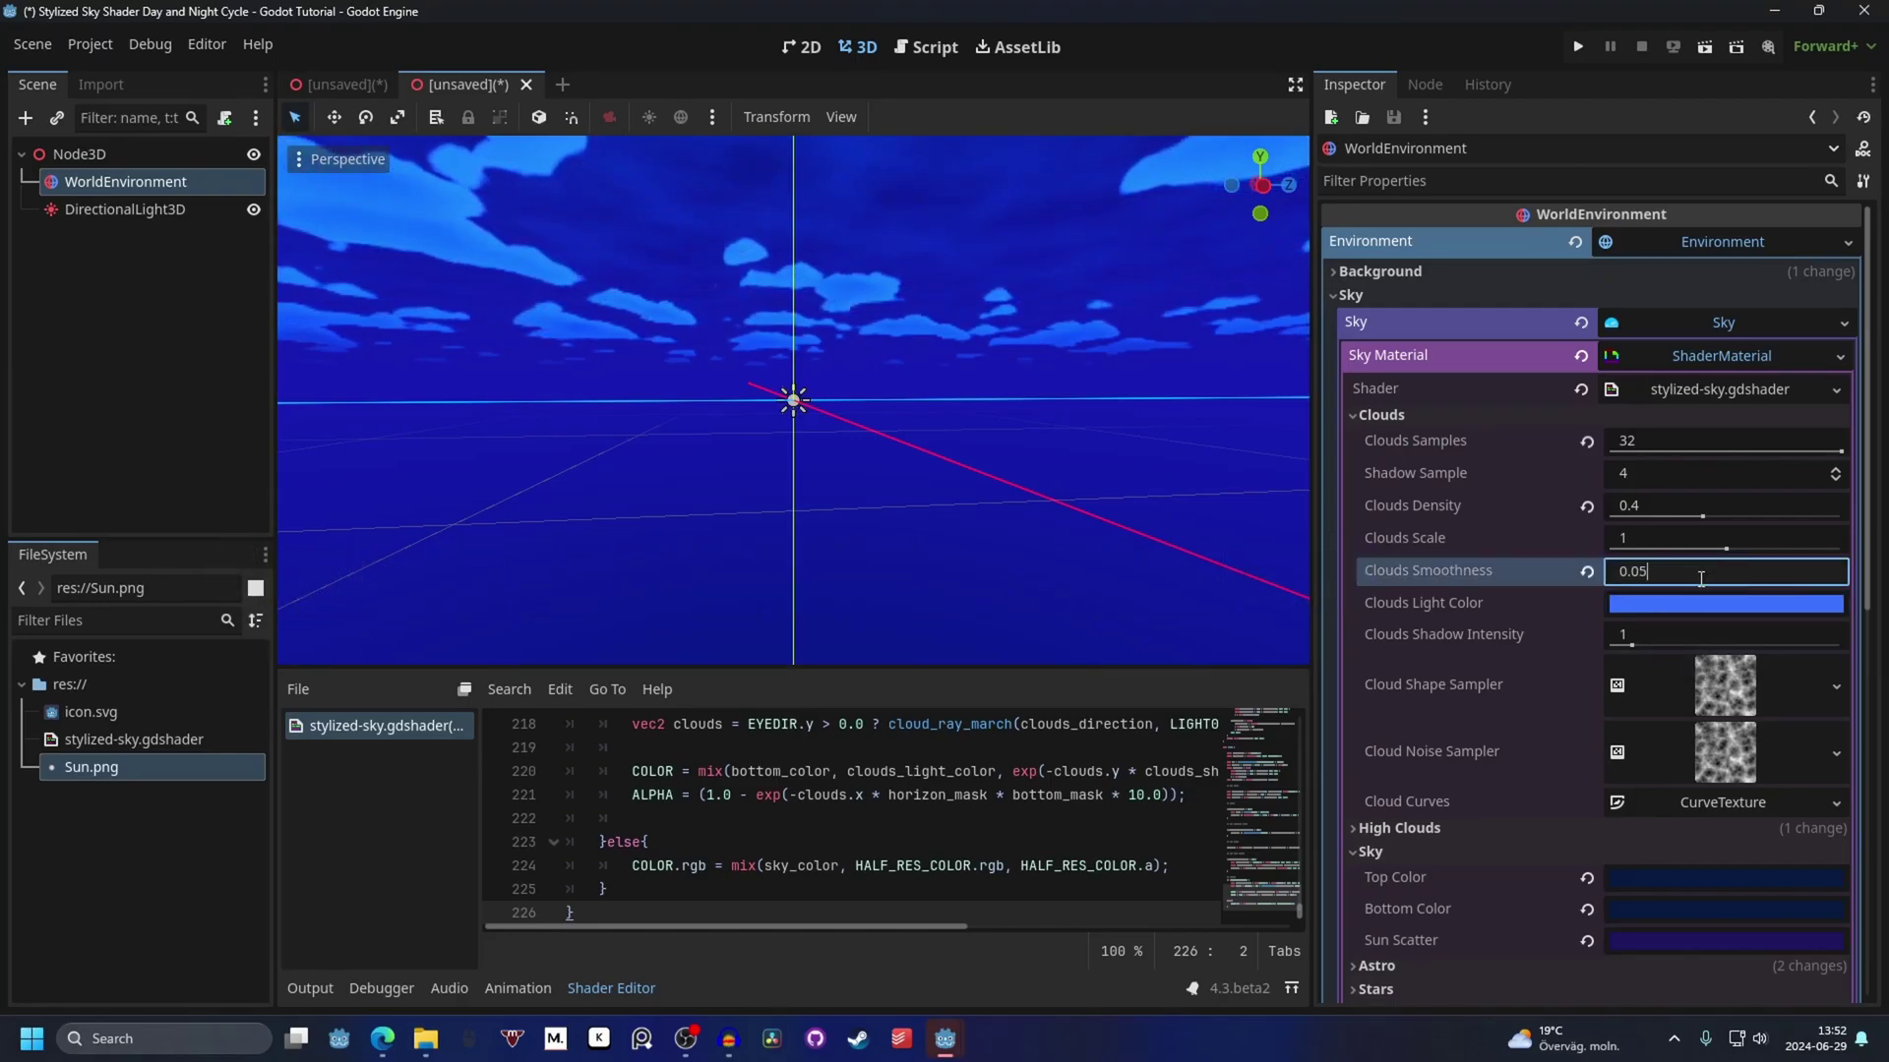
pyautogui.press('Return')
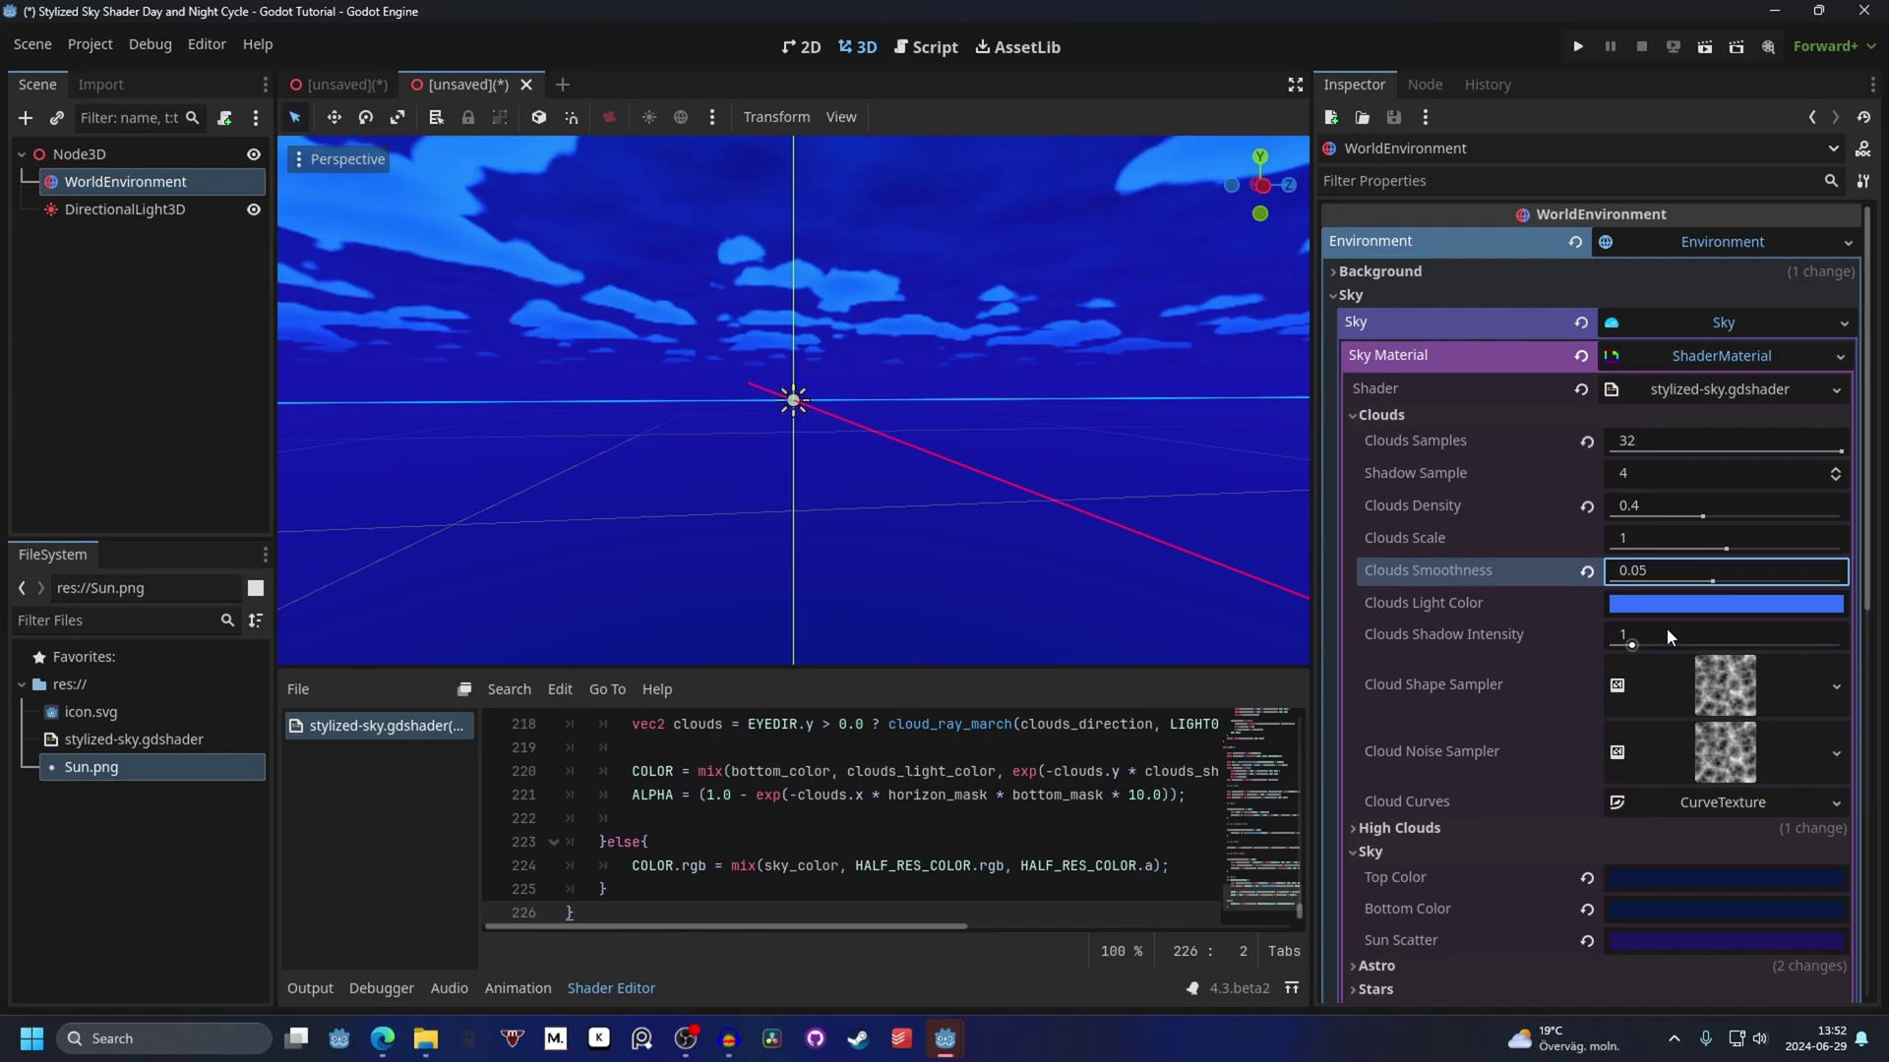
# Set Clouds Shadow Intensity to 8 and reset High Clouds Density to 0.
pyautogui.click(1668, 636)
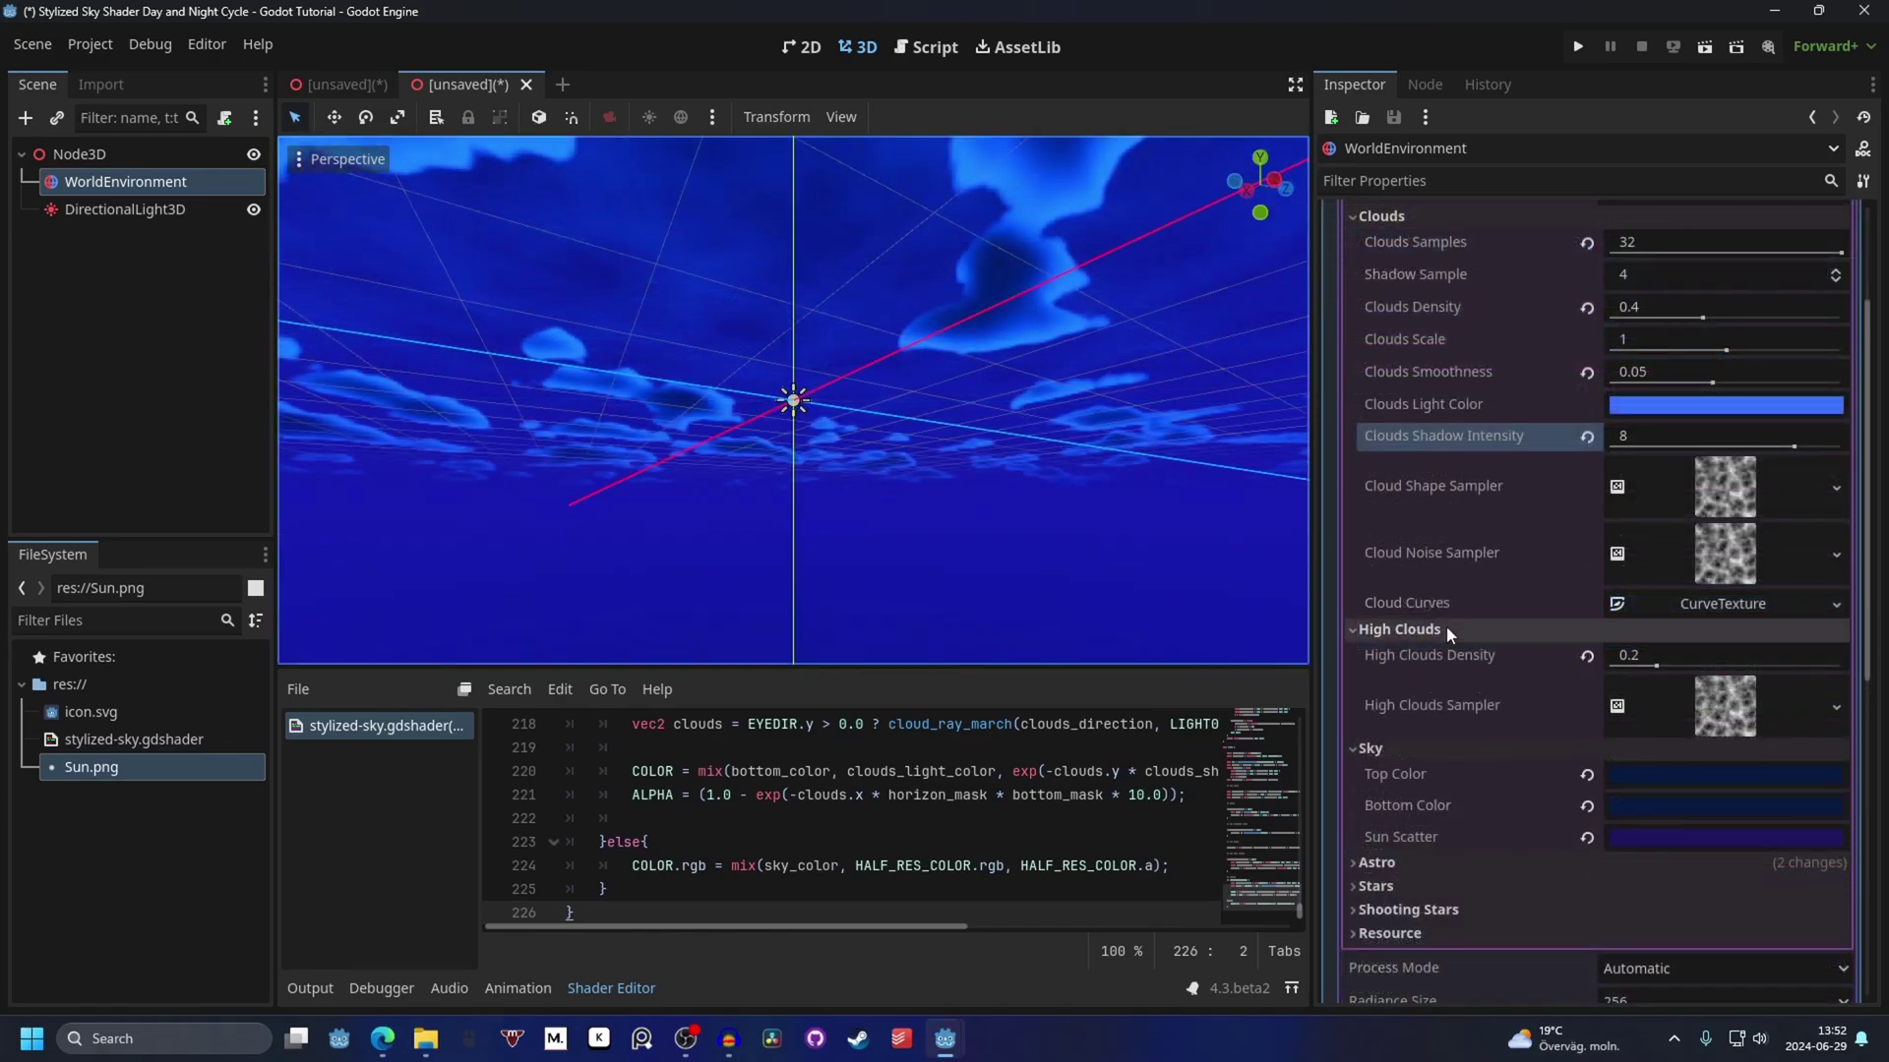
pyautogui.click(1586, 657)
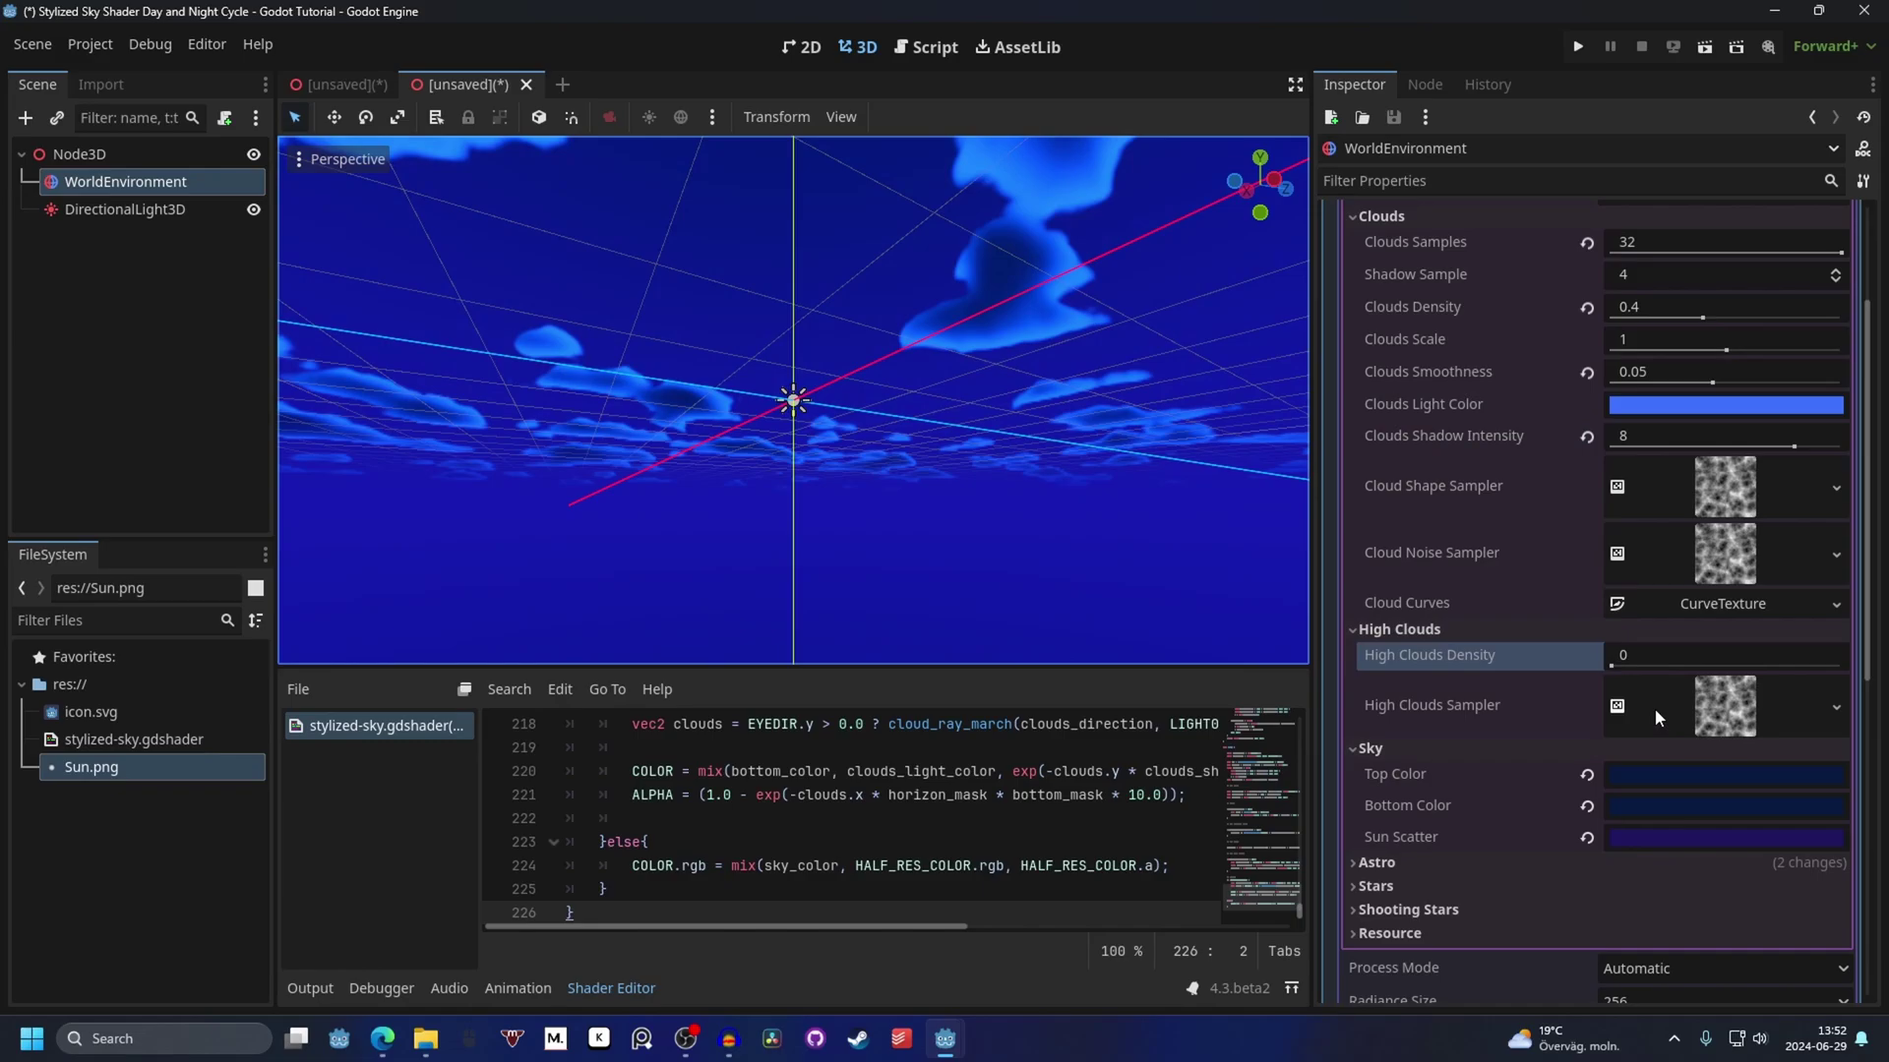
pyautogui.moveTo(1612, 668)
pyautogui.mouseDown()
pyautogui.moveTo(1669, 668)
pyautogui.moveTo(1646, 668)
pyautogui.mouseUp()
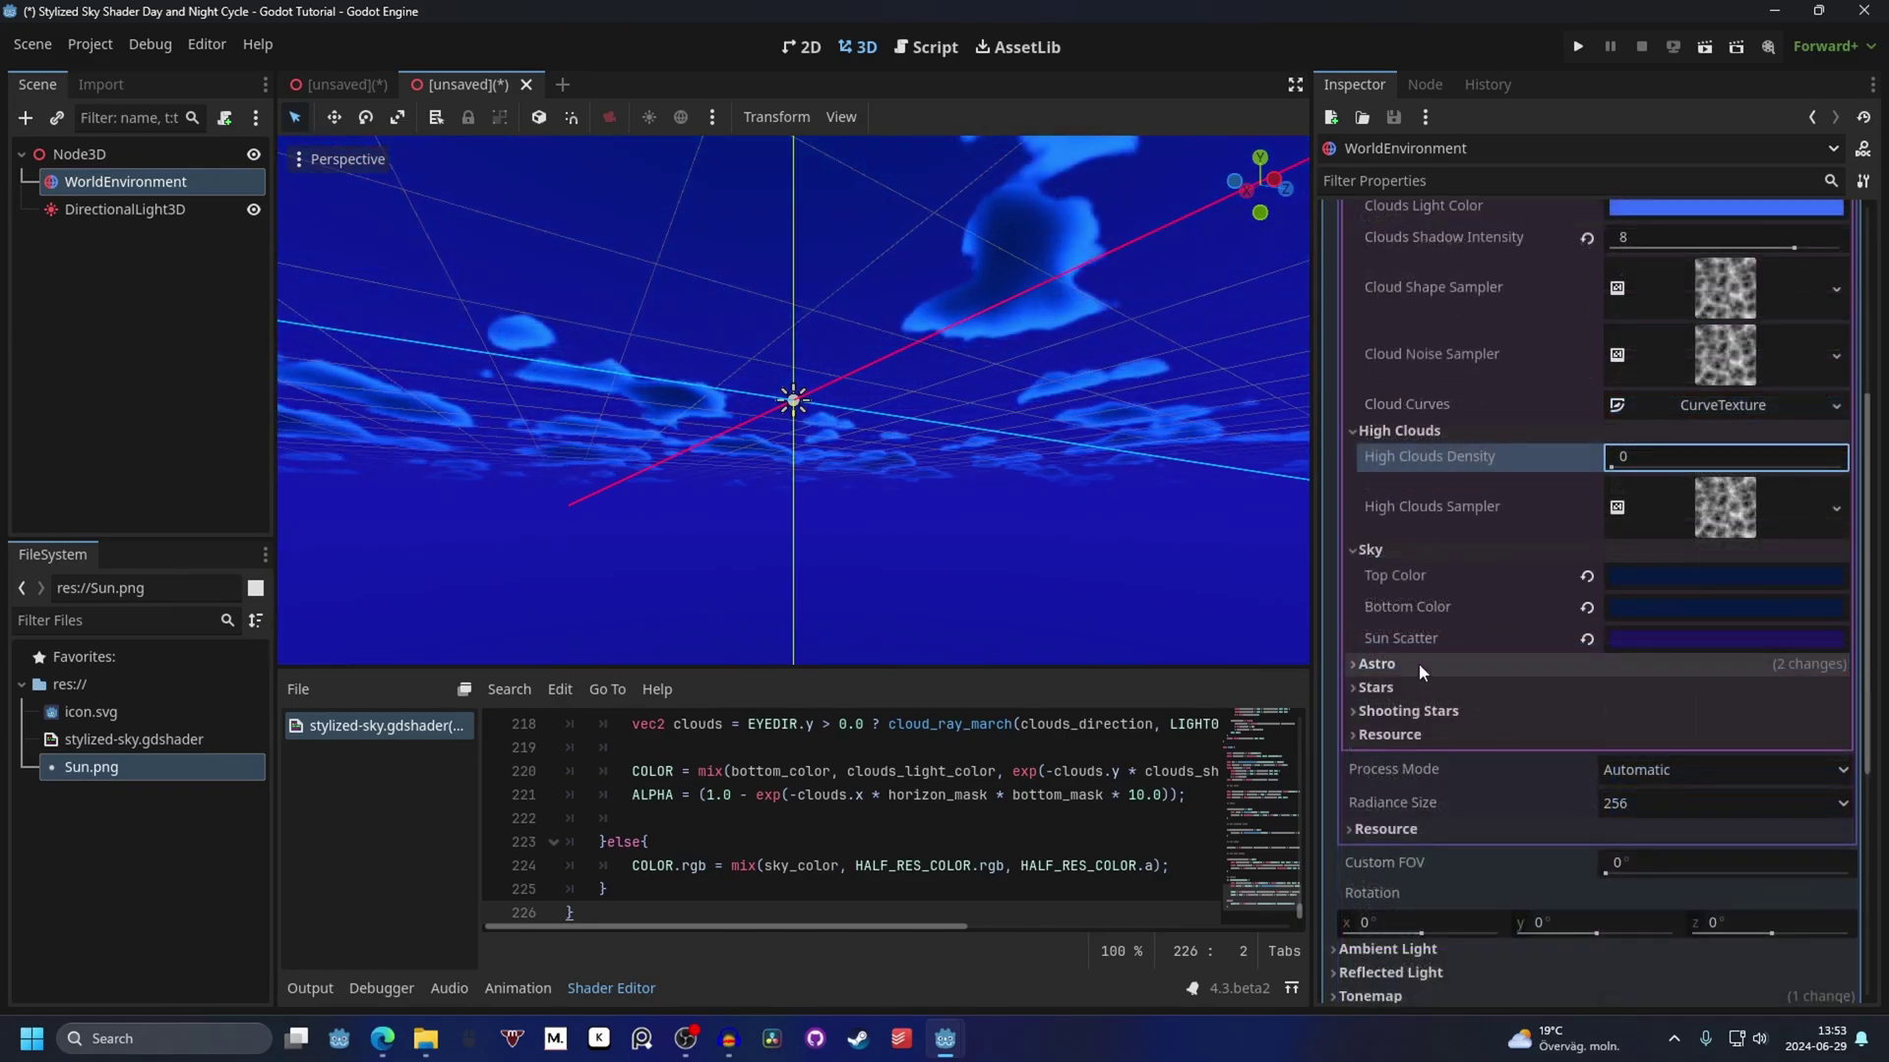
# Set the moon's Astro Scale to 6 and its Astro Intensity to 1.2.
pyautogui.click(1418, 664)
pyautogui.scroll(-2, 1419, 659)
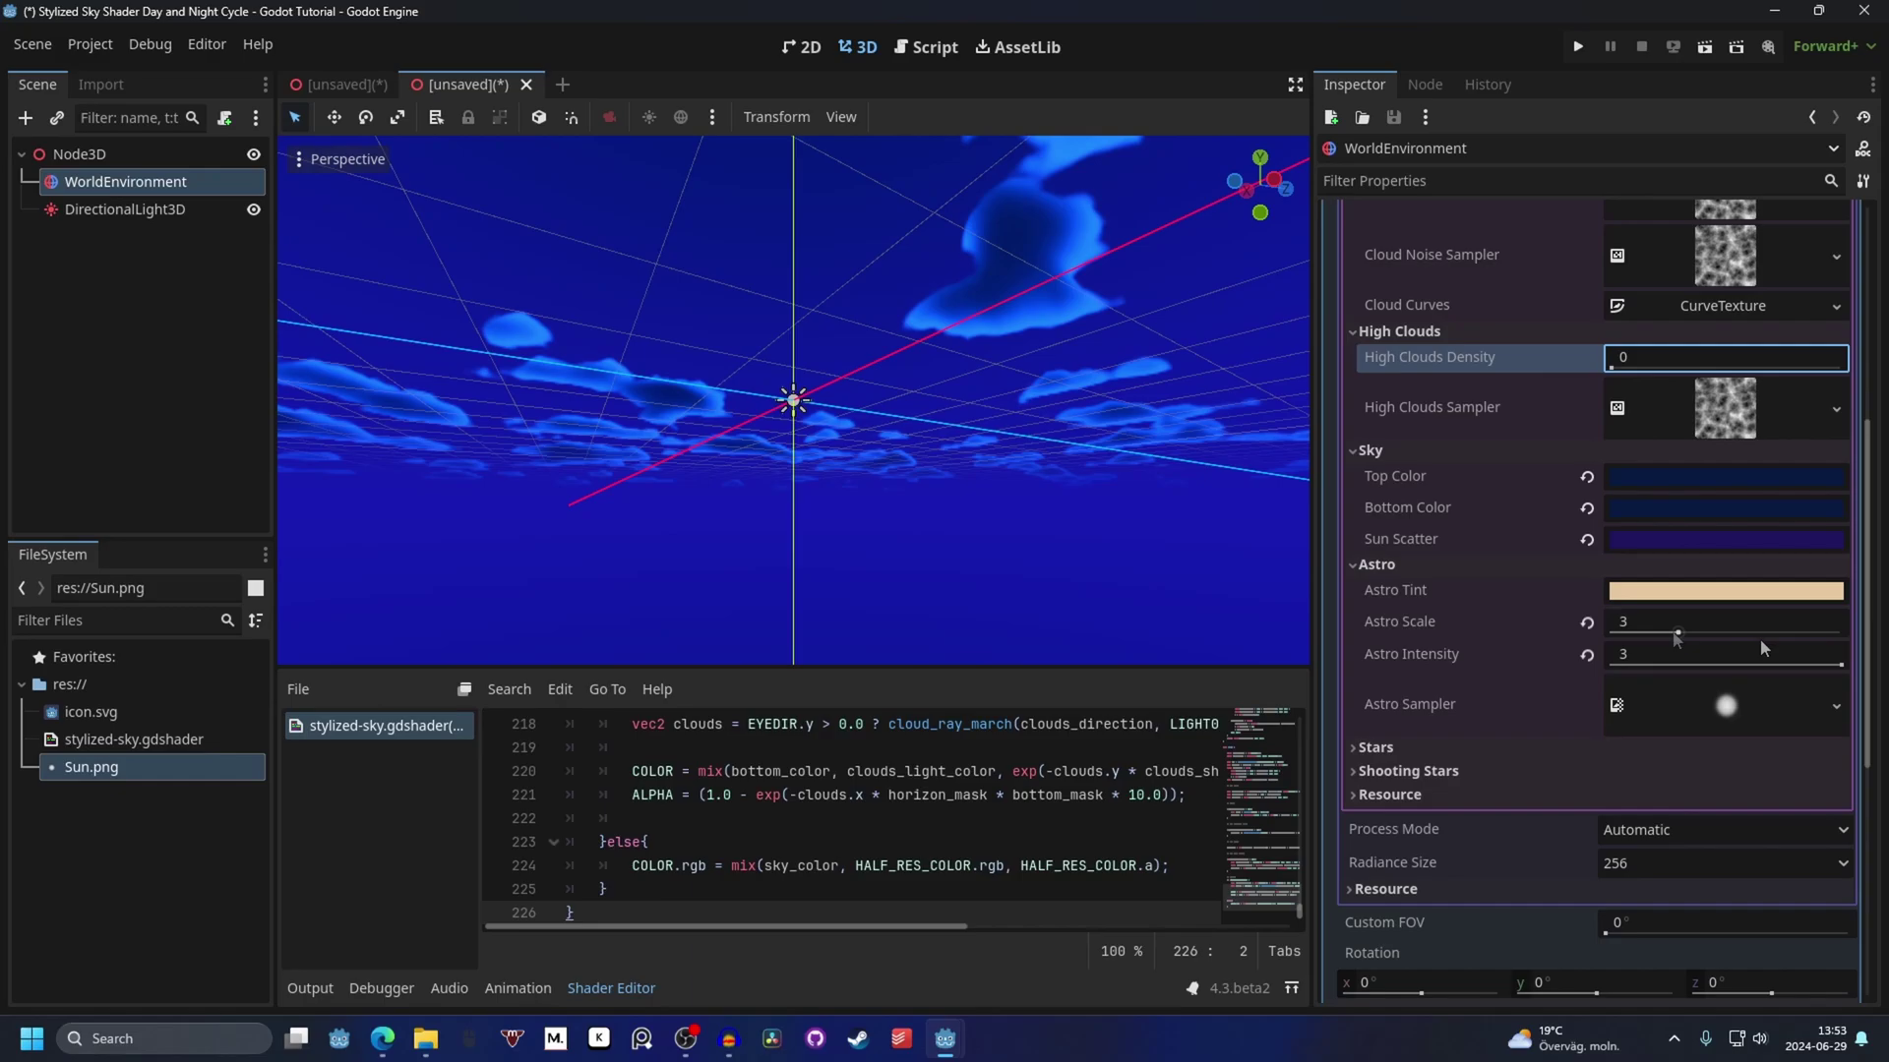
pyautogui.moveTo(1678, 635); pyautogui.dragTo(1843, 637)
pyautogui.moveTo(1102, 550); pyautogui.dragTo(432, 605, button='middle')
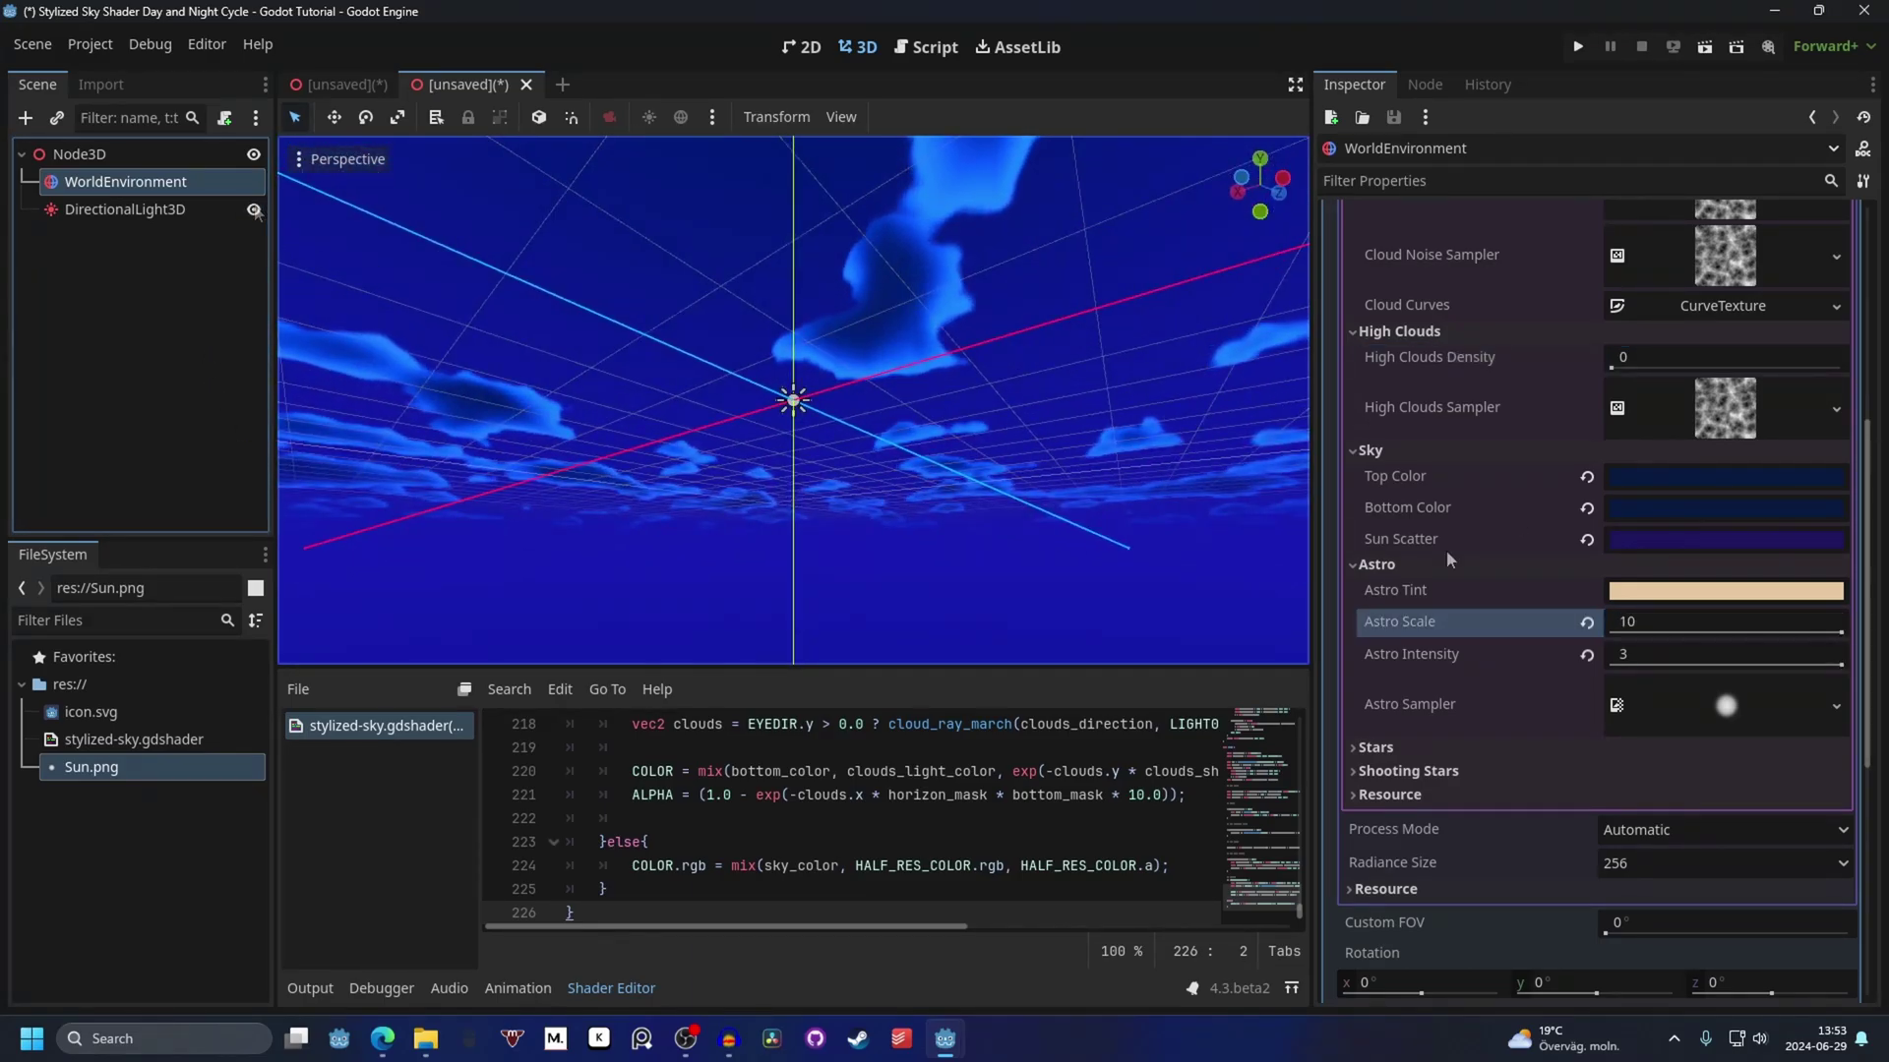
pyautogui.write('1.2')
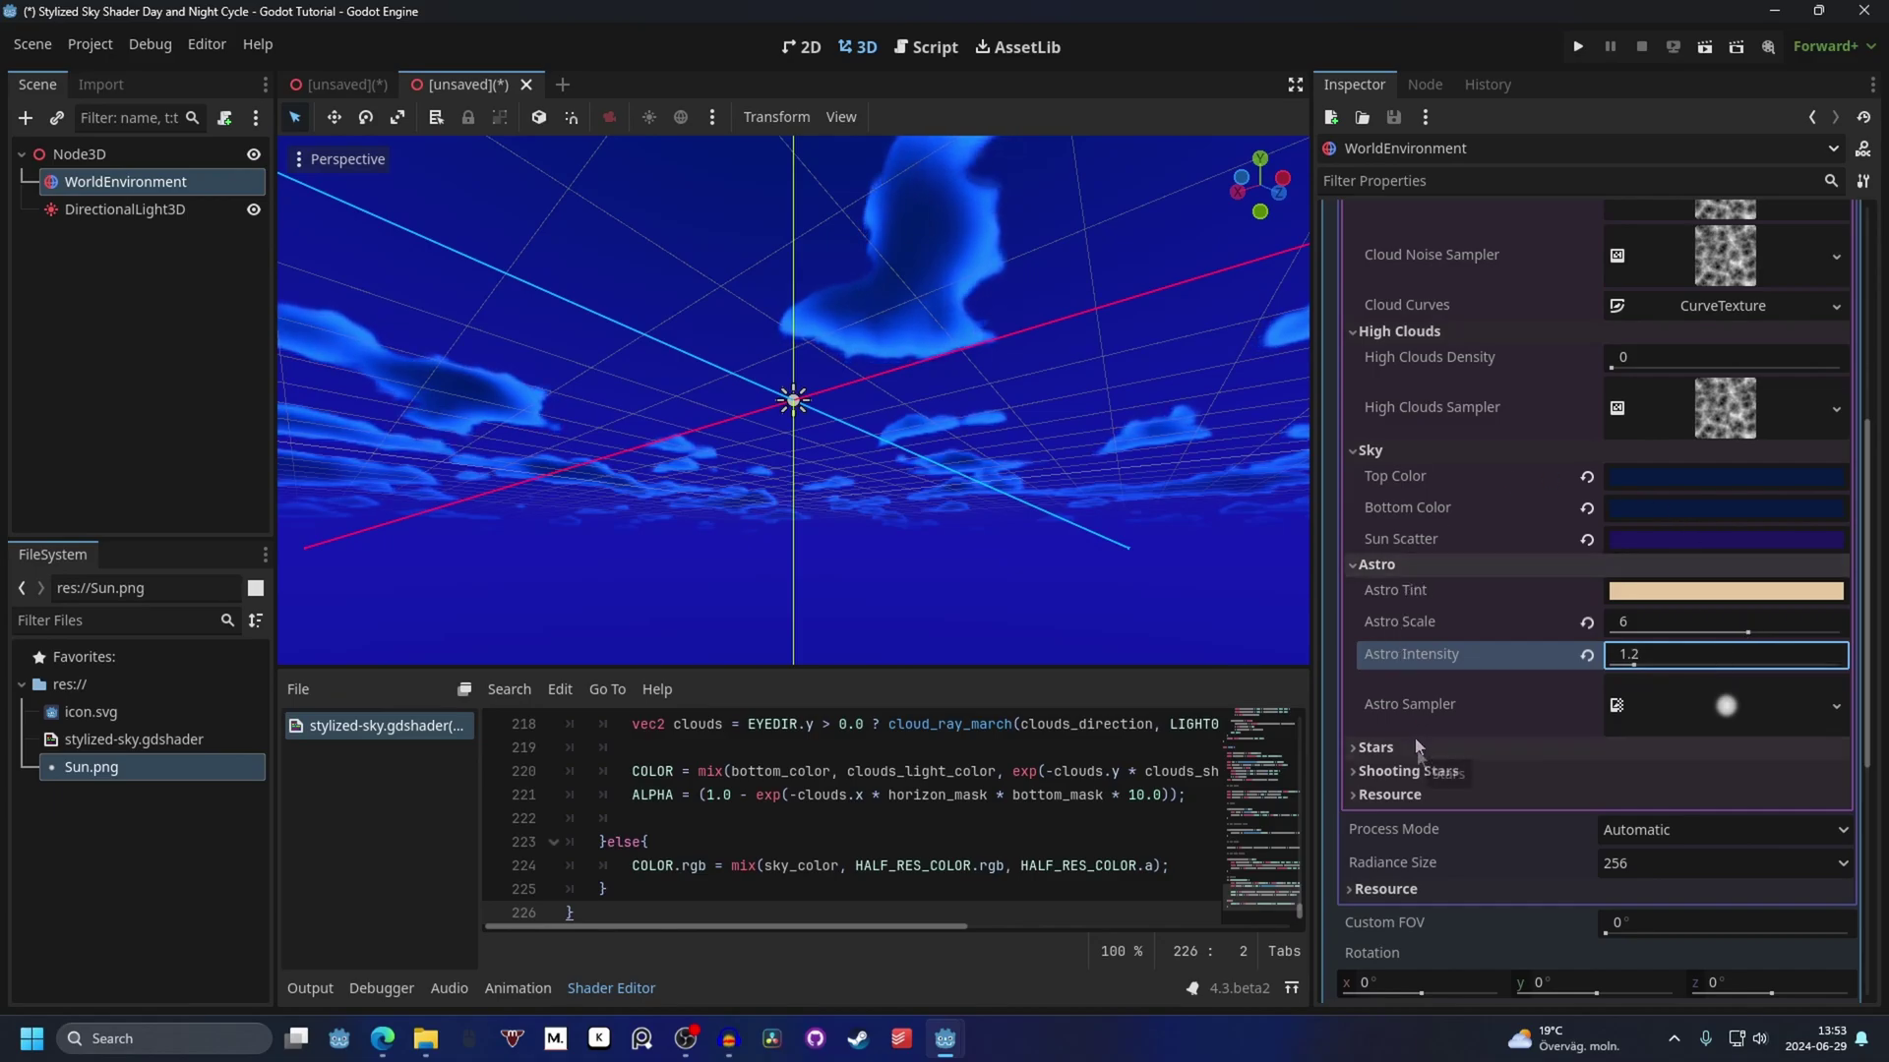
# Try out higher Stars Intensity values on the night sky and bring the setting back to 0.
pyautogui.click(1377, 748)
pyautogui.scroll(-2, 1505, 678)
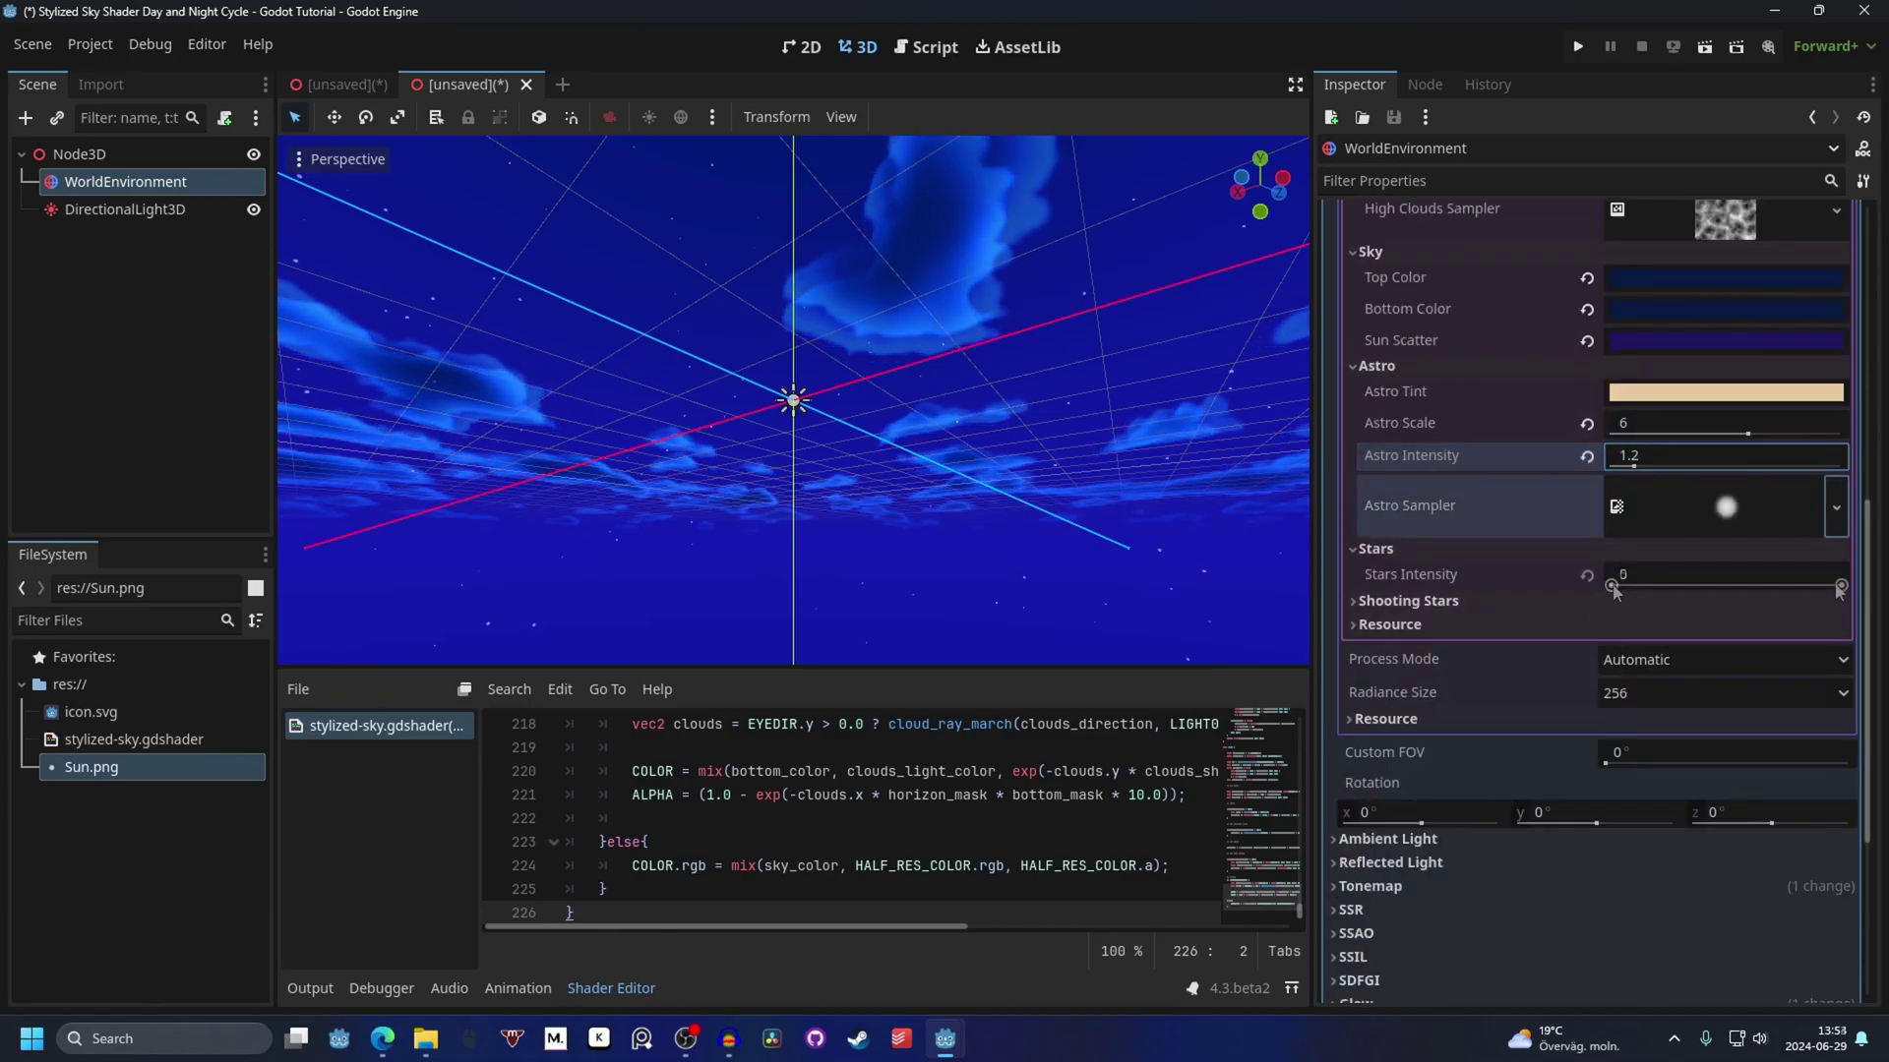
pyautogui.moveTo(1613, 587); pyautogui.dragTo(1861, 584)
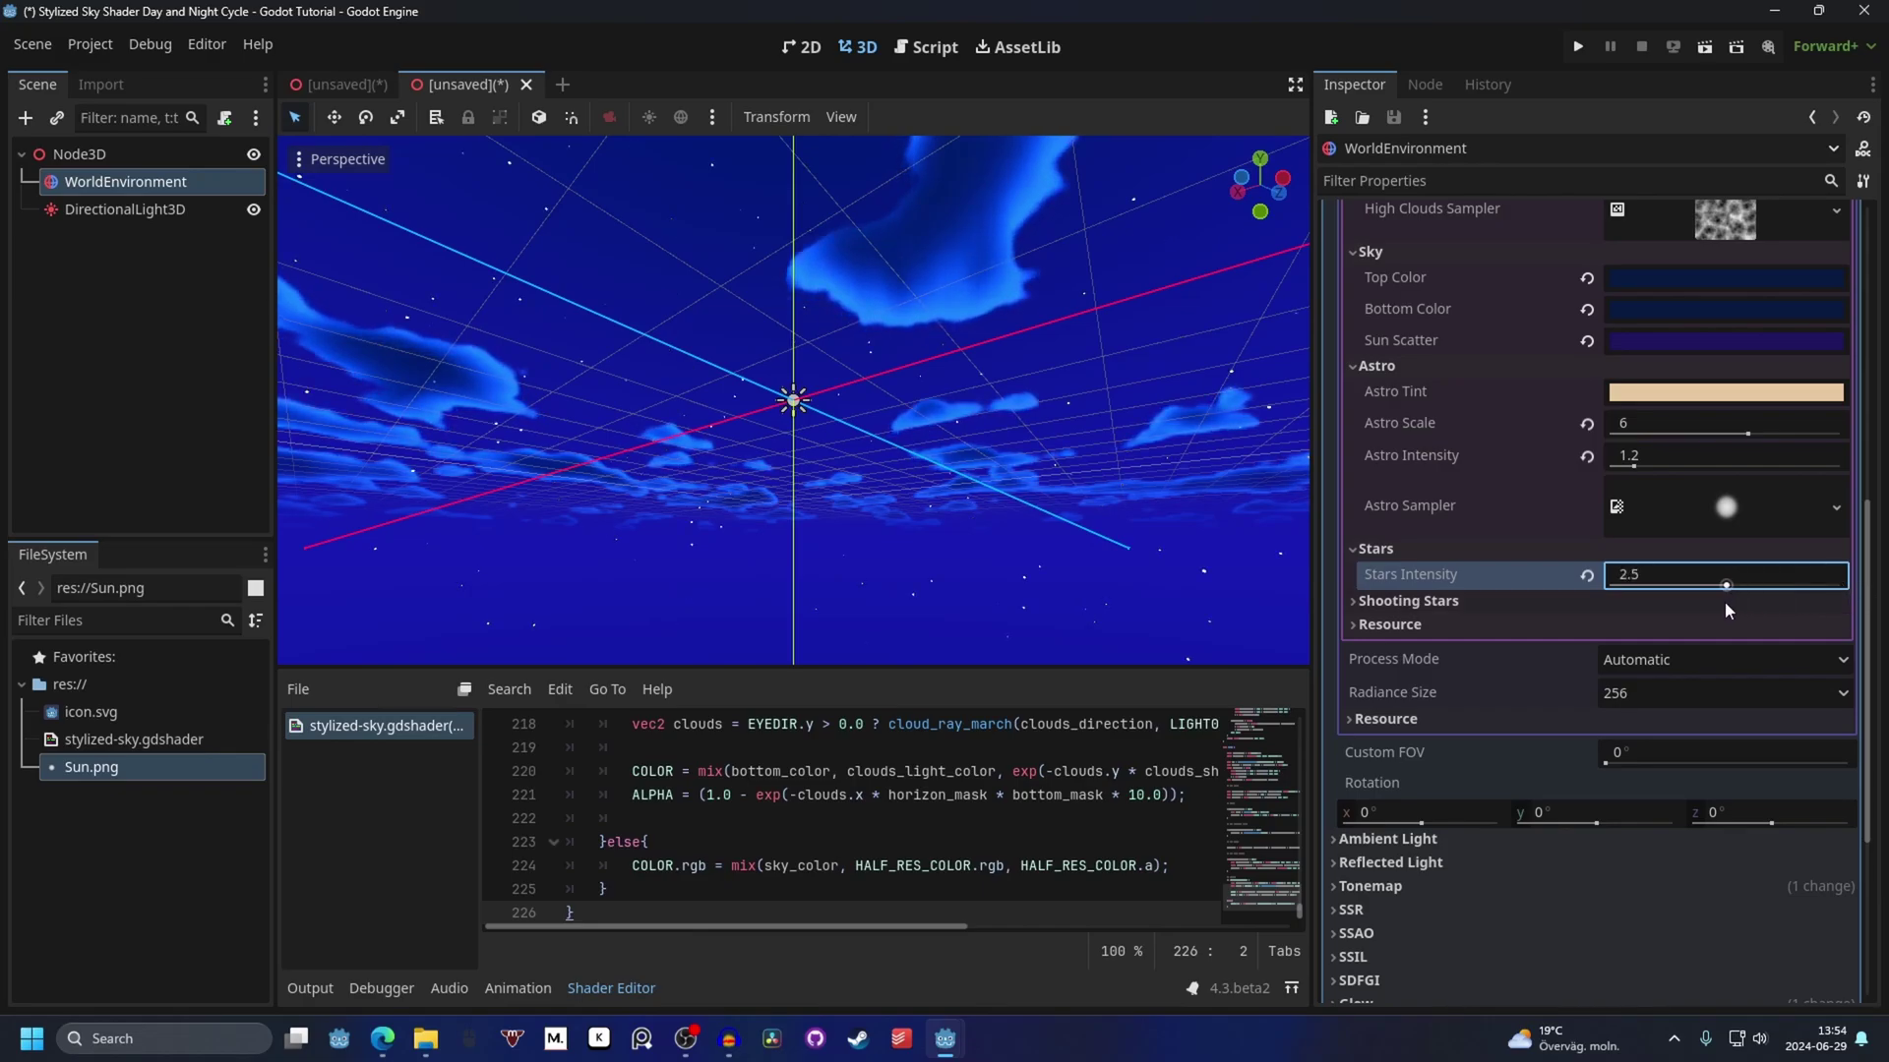
pyautogui.moveTo(1726, 586); pyautogui.dragTo(1633, 585)
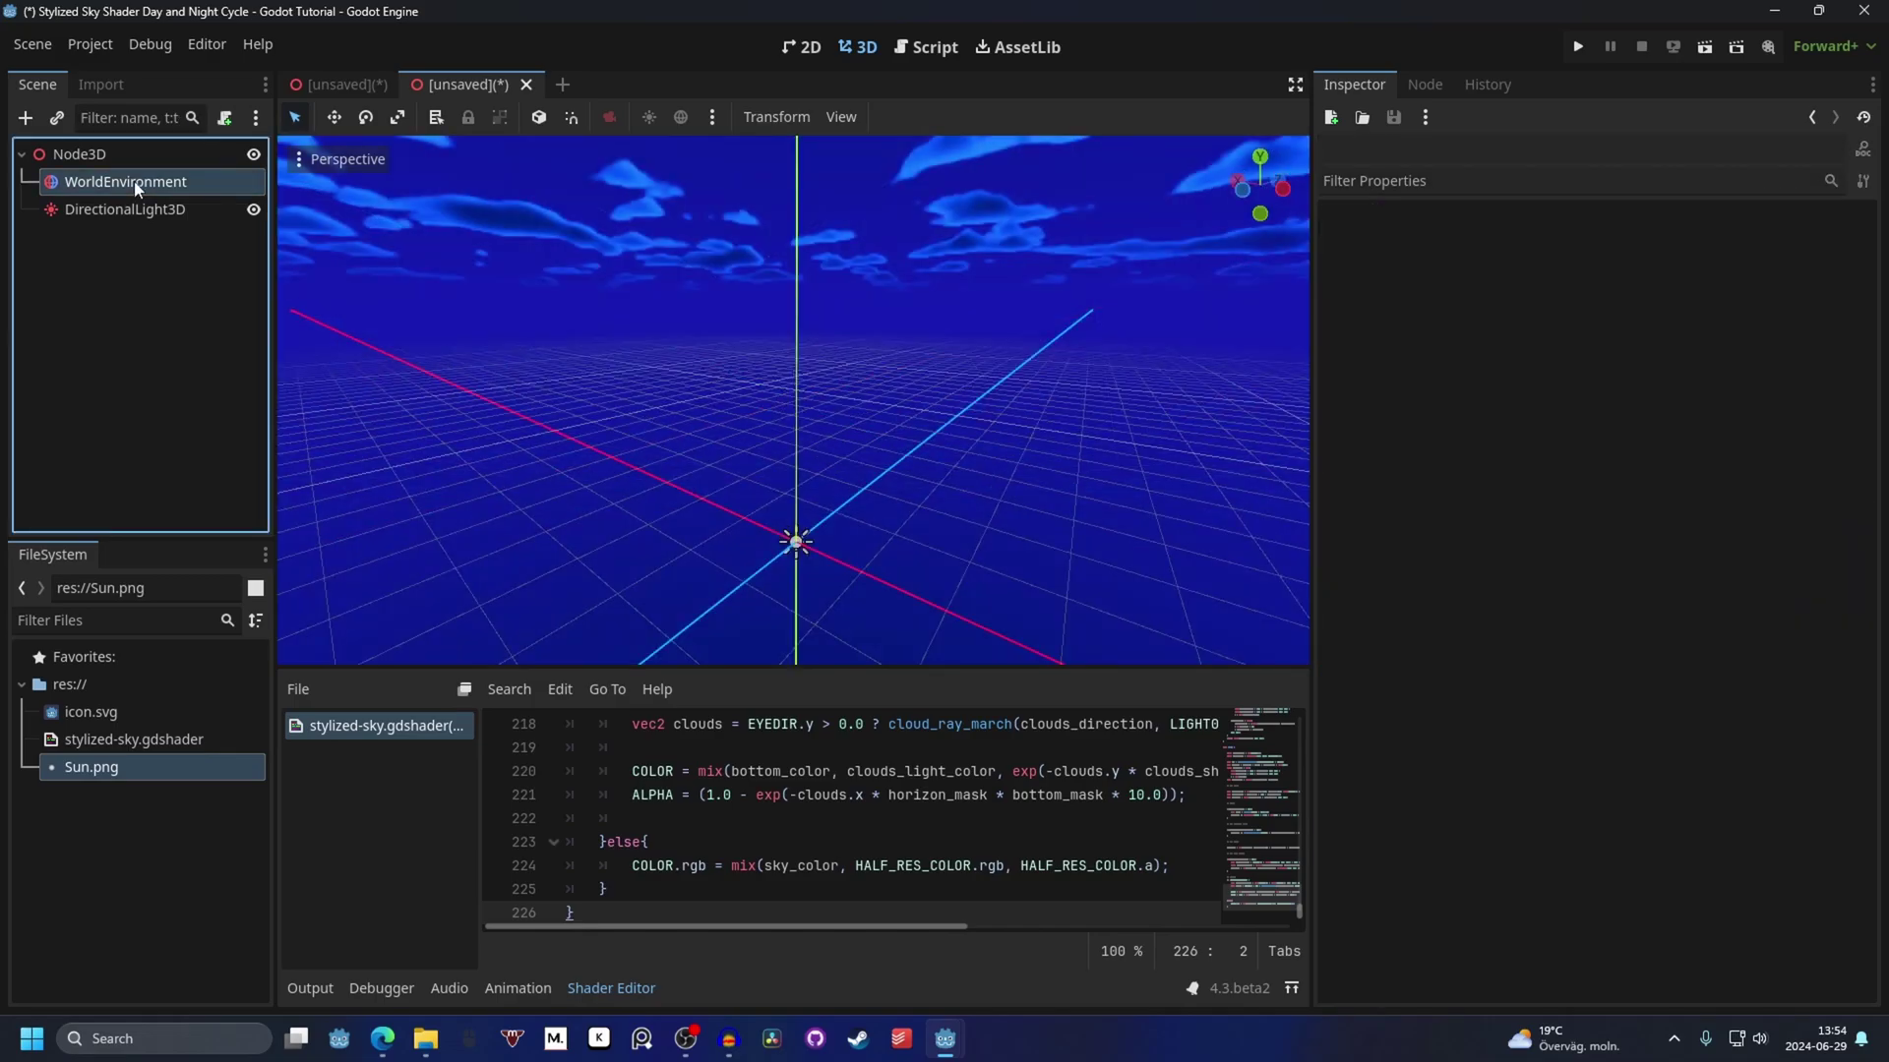
# Set the Stars Intensity of the WorldEnvironment's sky material to 5 and look around the starry sky.
pyautogui.click(135, 183)
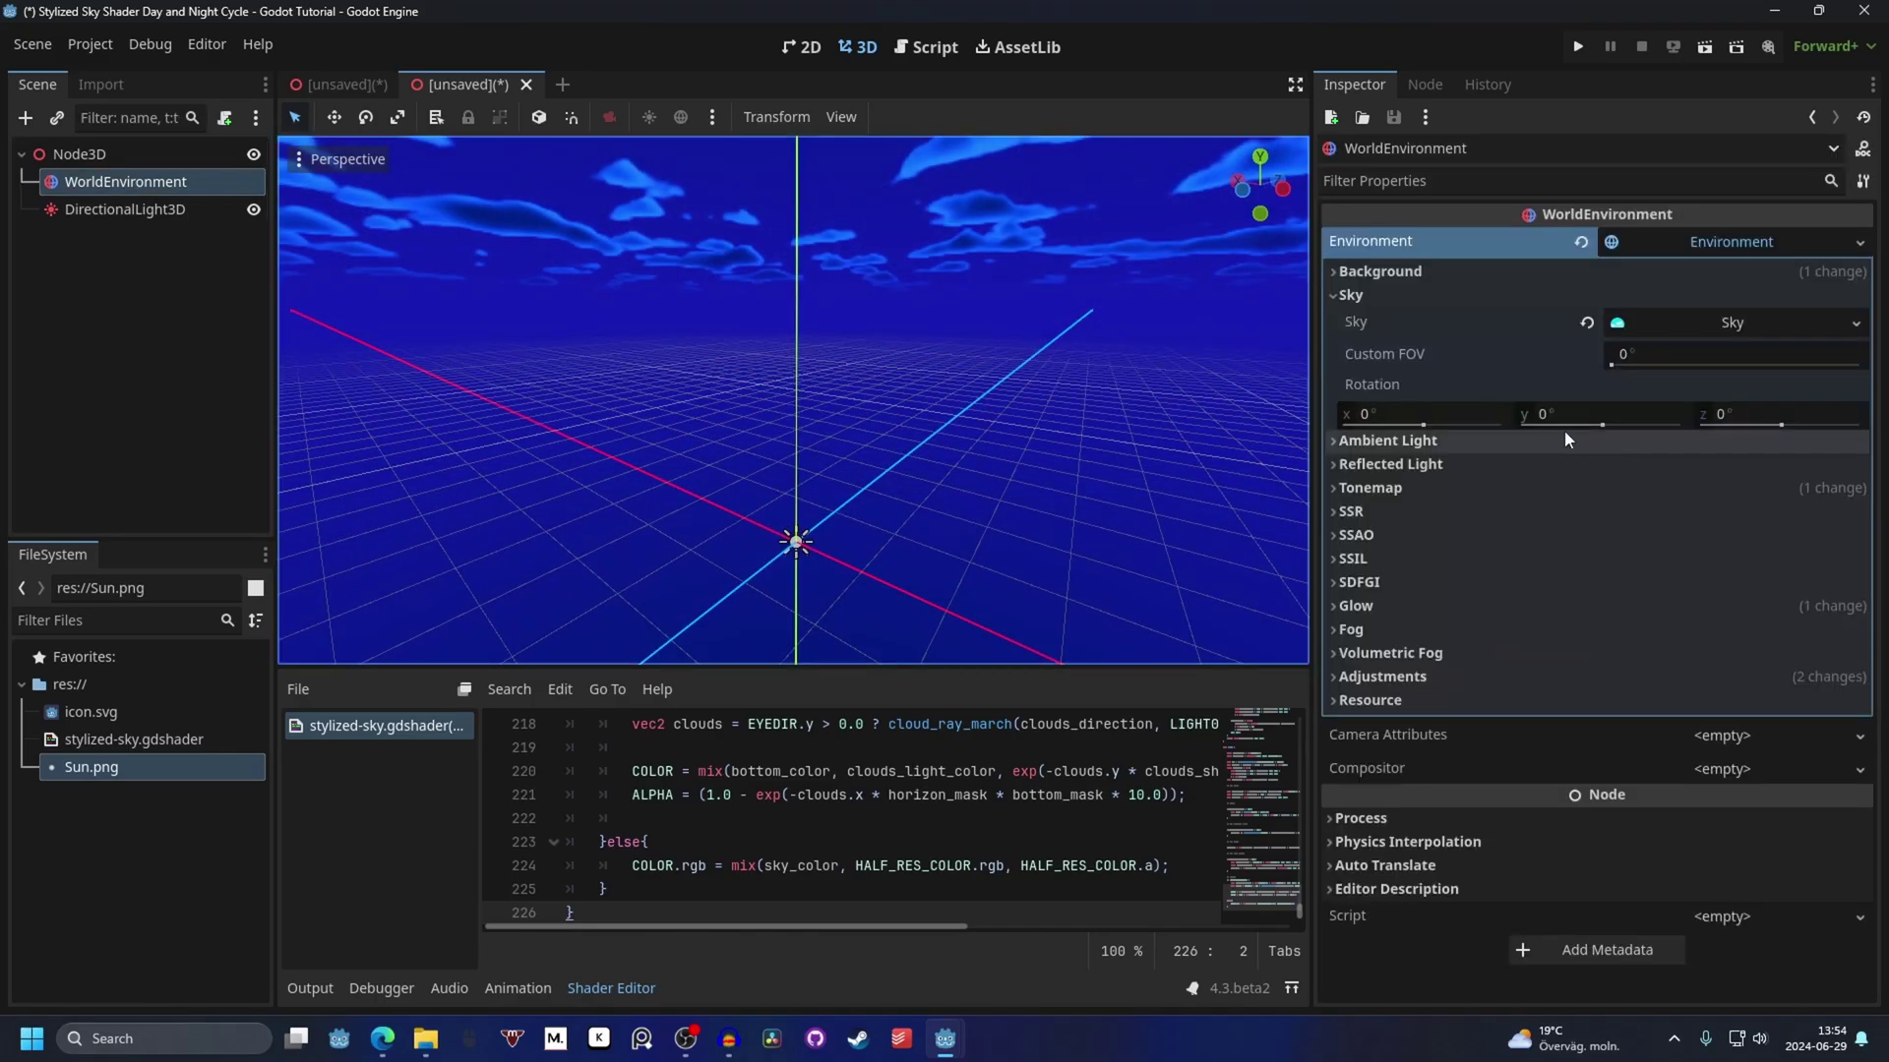
pyautogui.click(1724, 321)
pyautogui.scroll(-3, 1694, 480)
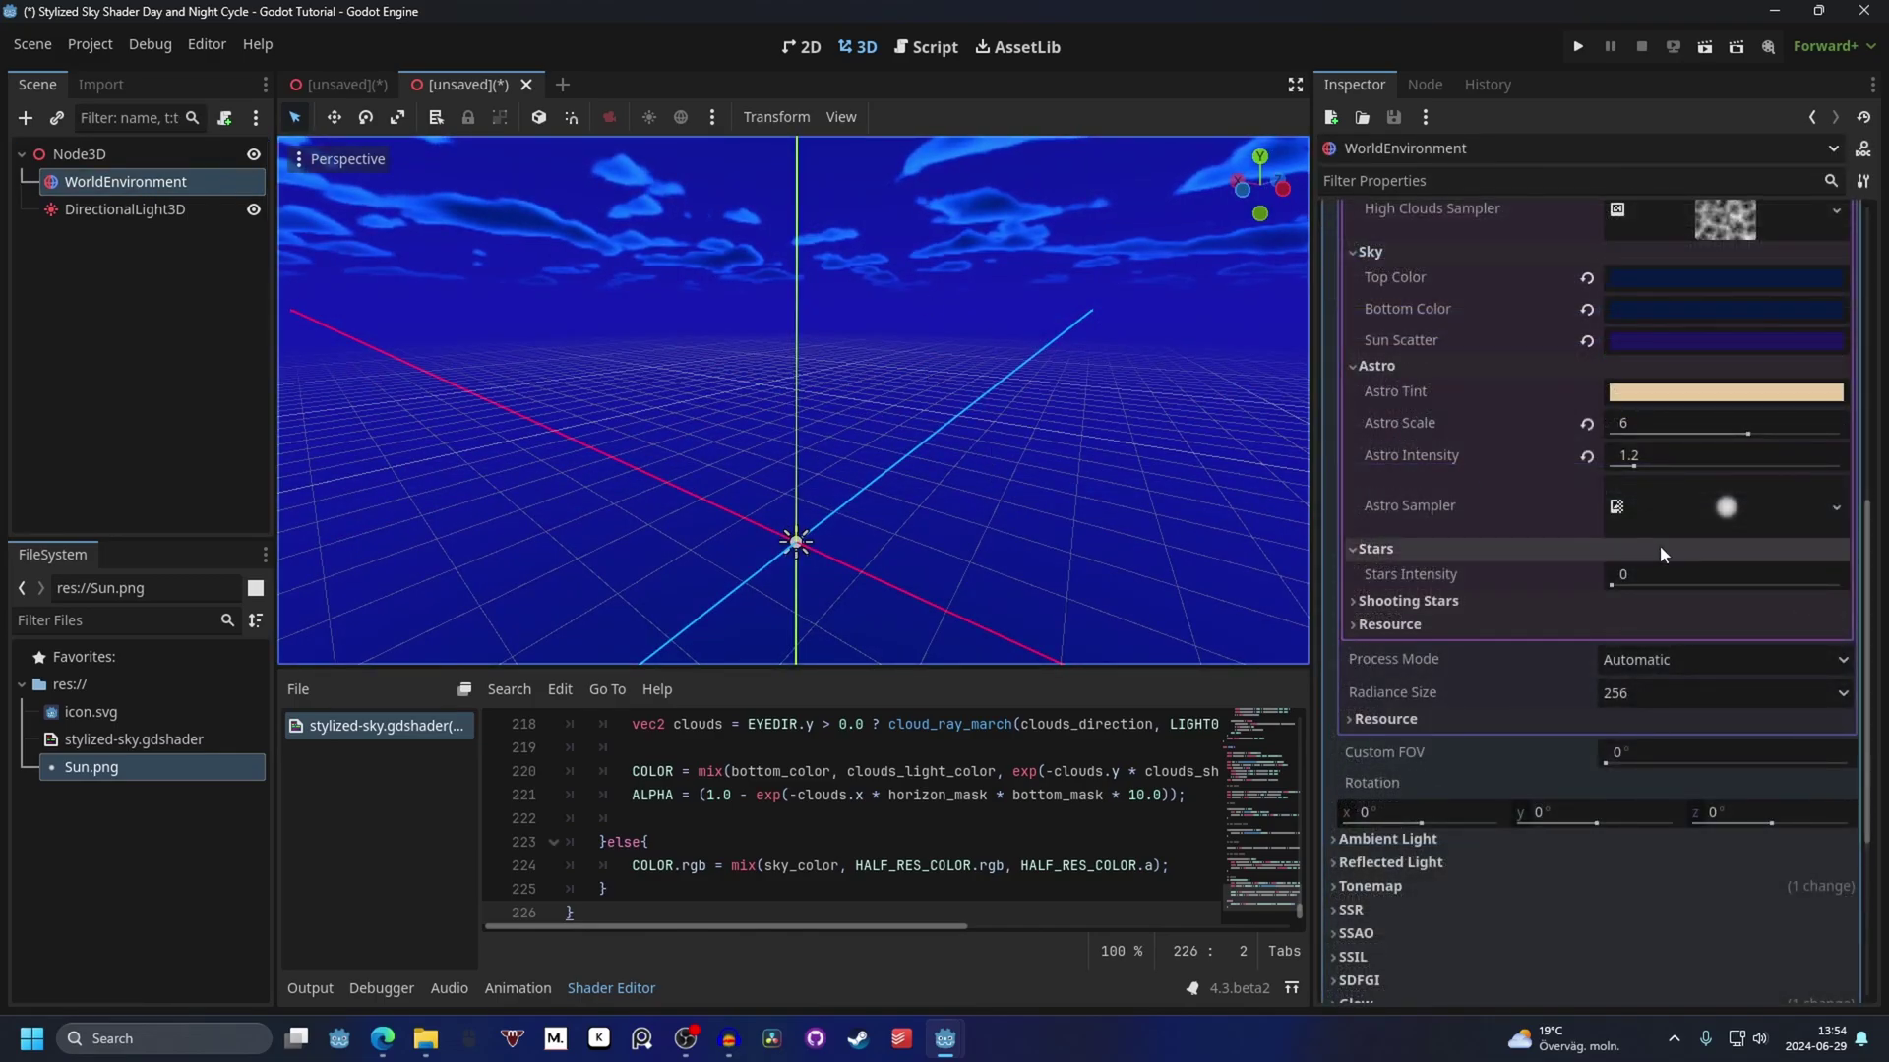
pyautogui.moveTo(1613, 585); pyautogui.dragTo(1813, 588)
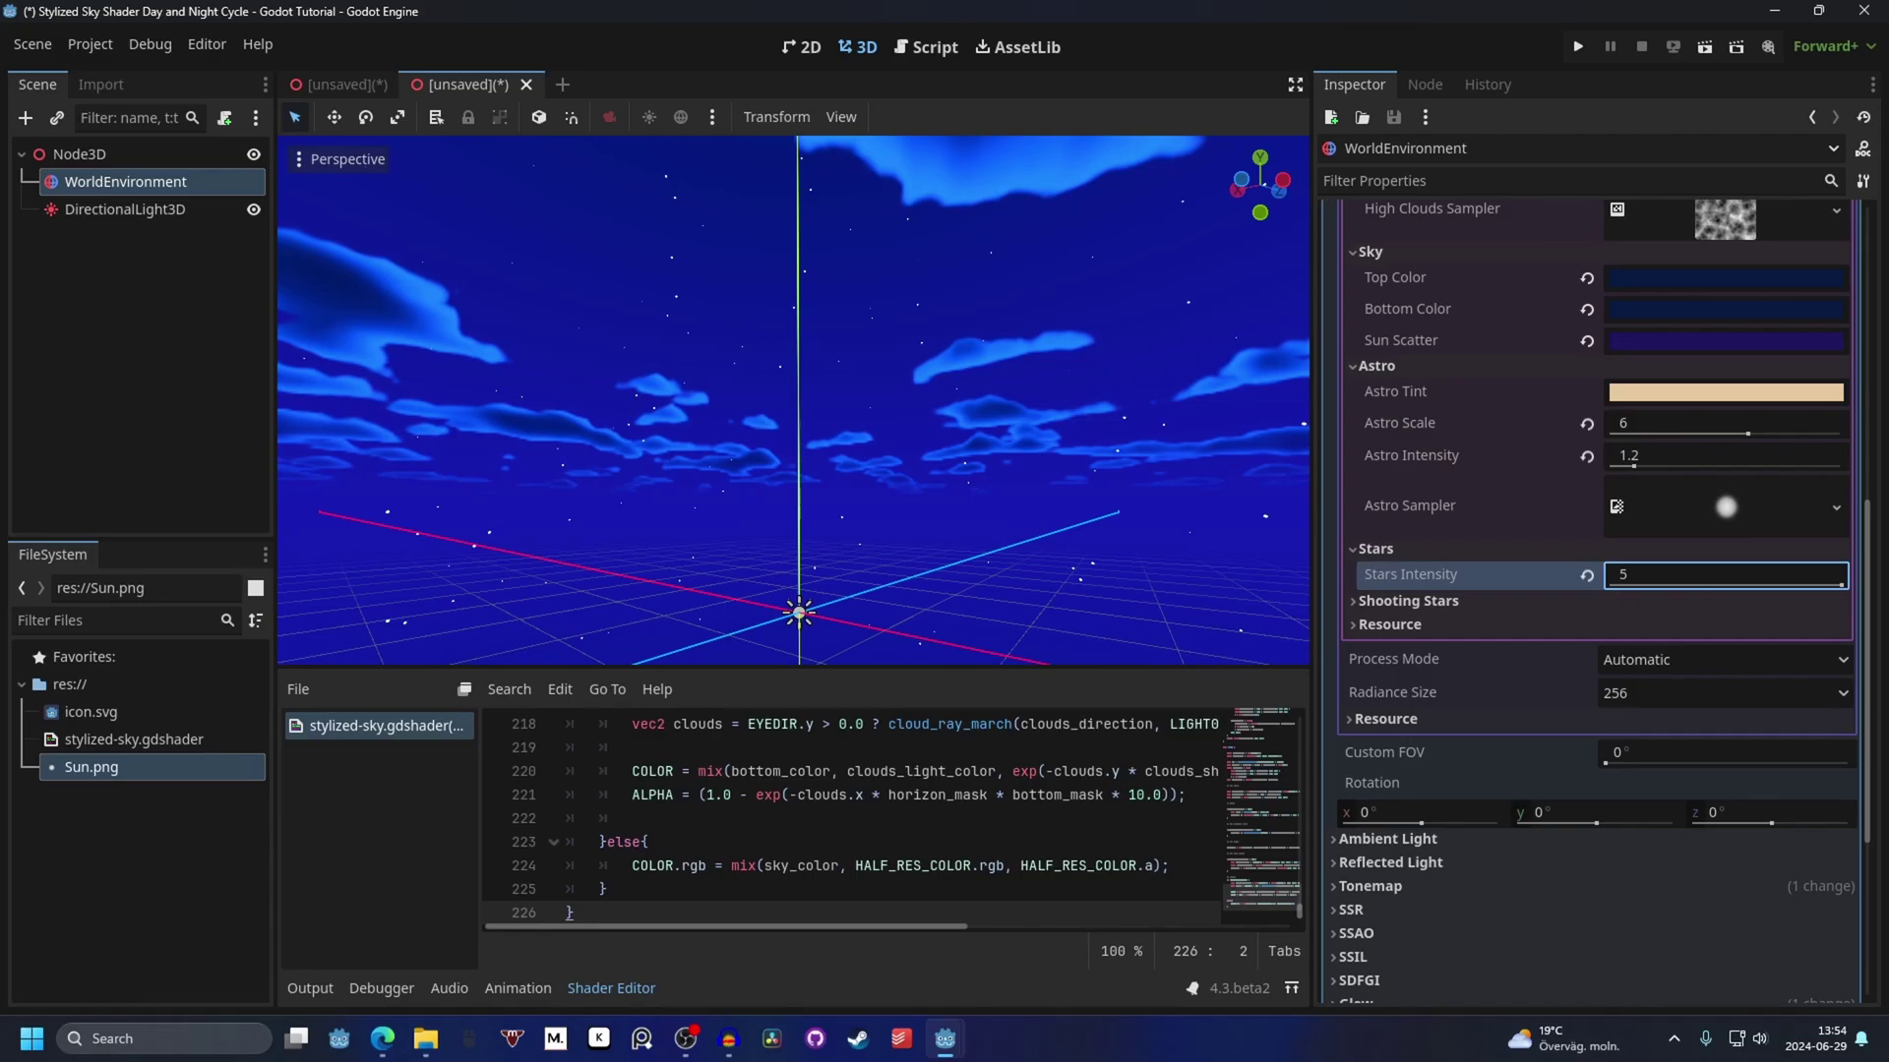
pyautogui.moveTo(1047, 419); pyautogui.dragTo(1106, 408, button='middle')
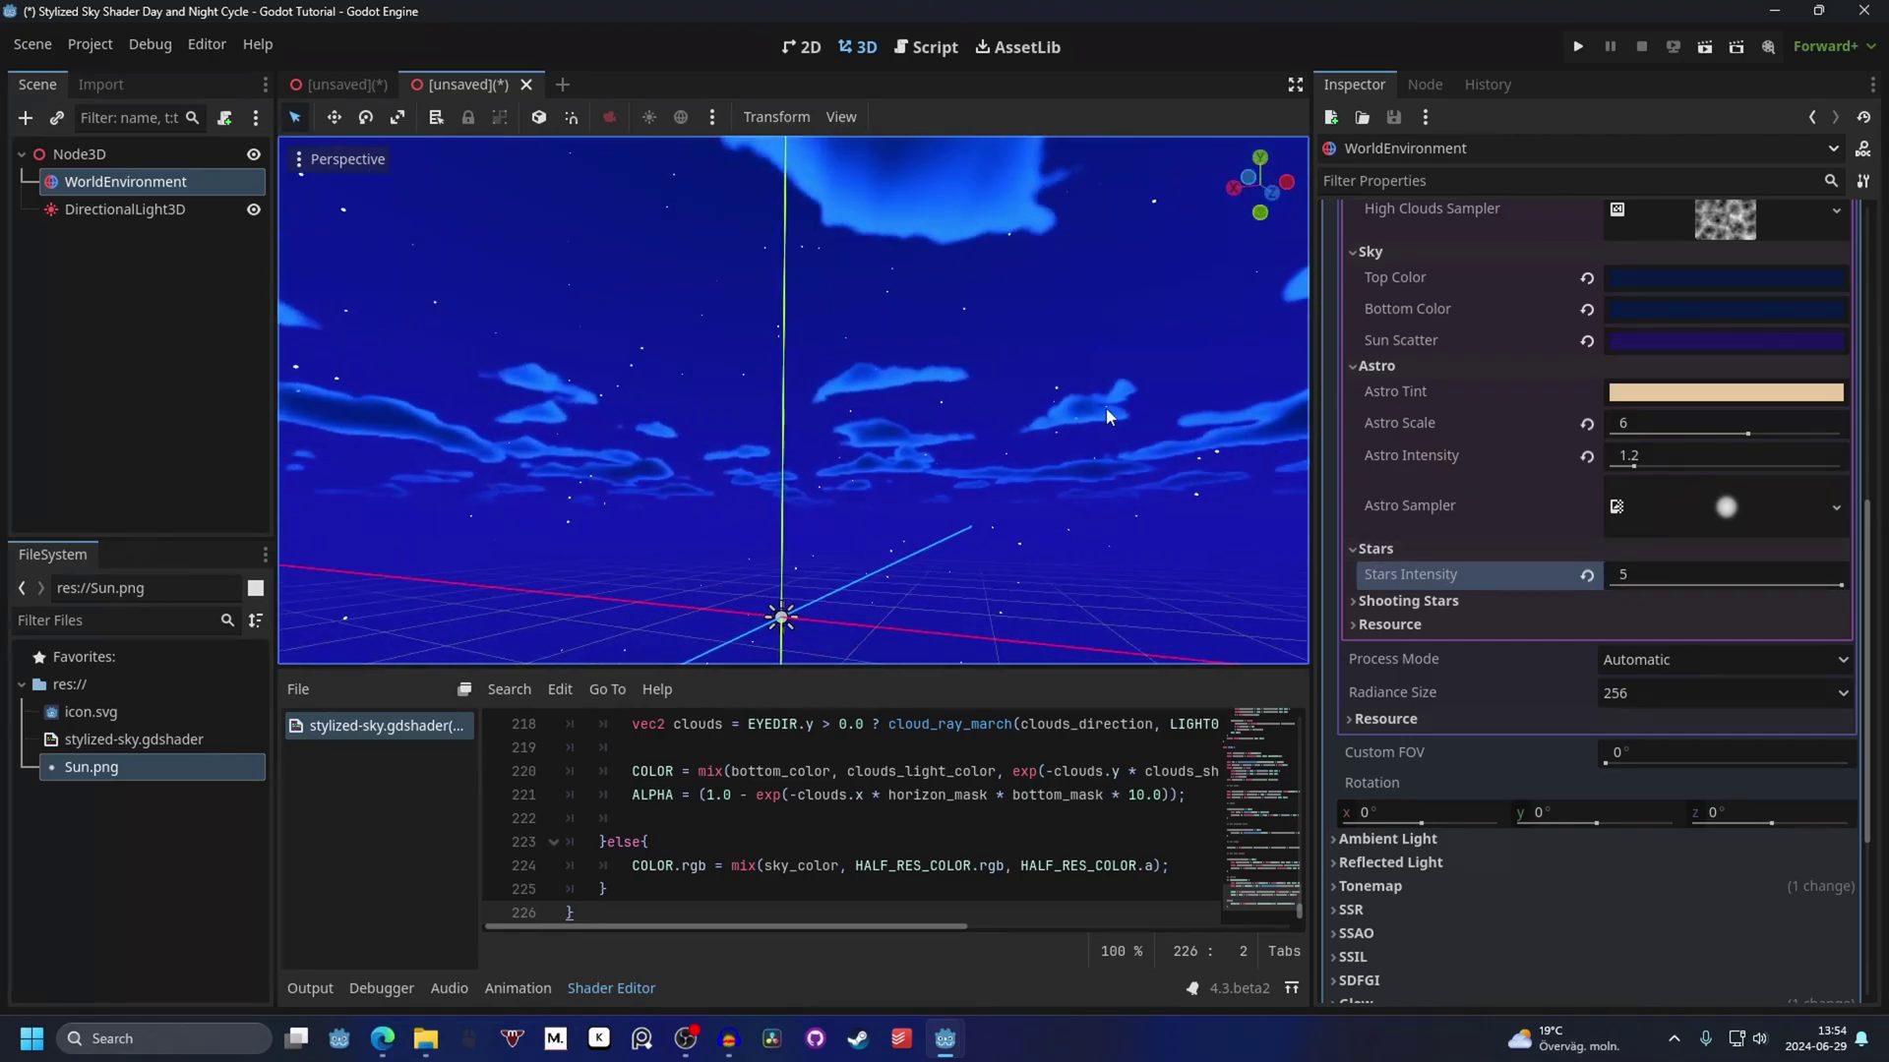
# Assign shooting_star_sampler.png as the sky material's Shooting Star Sampler texture.
pyautogui.click(1407, 601)
pyautogui.scroll(-2, 1436, 557)
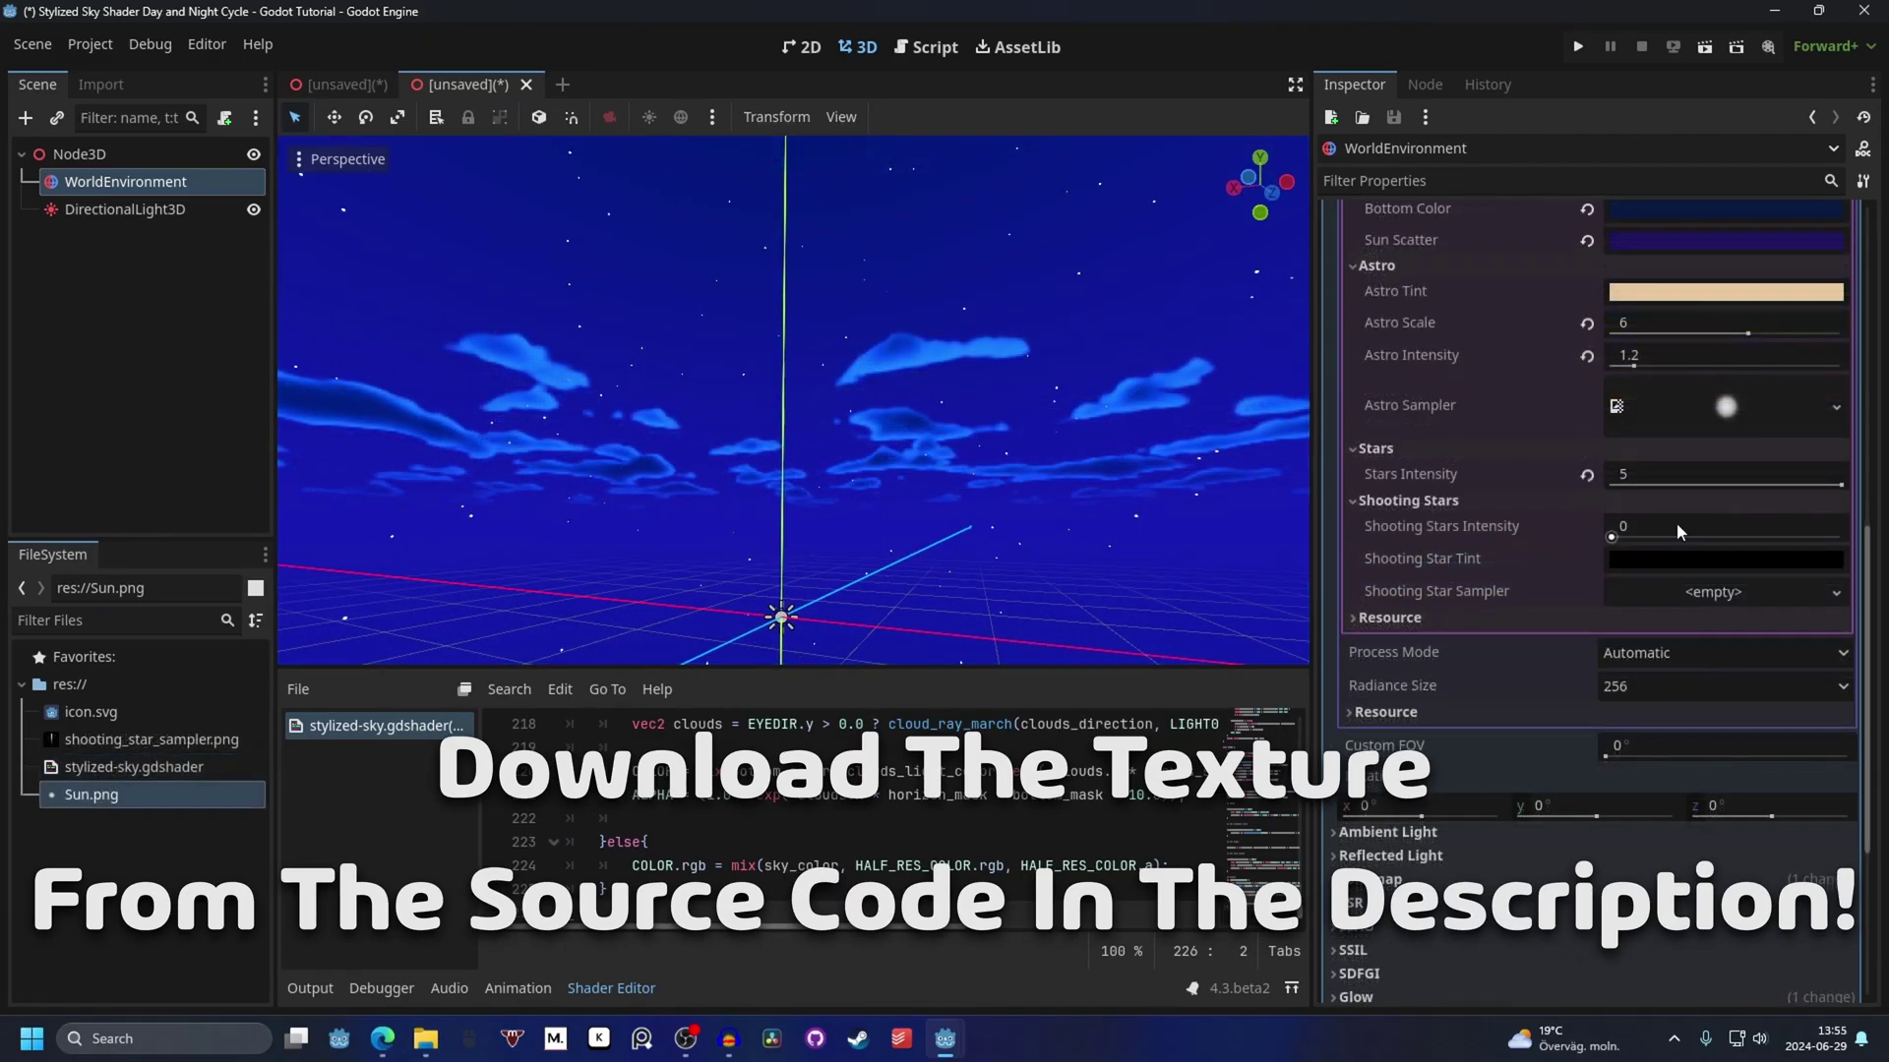
pyautogui.scroll(-2, 1679, 527)
pyautogui.click(149, 738)
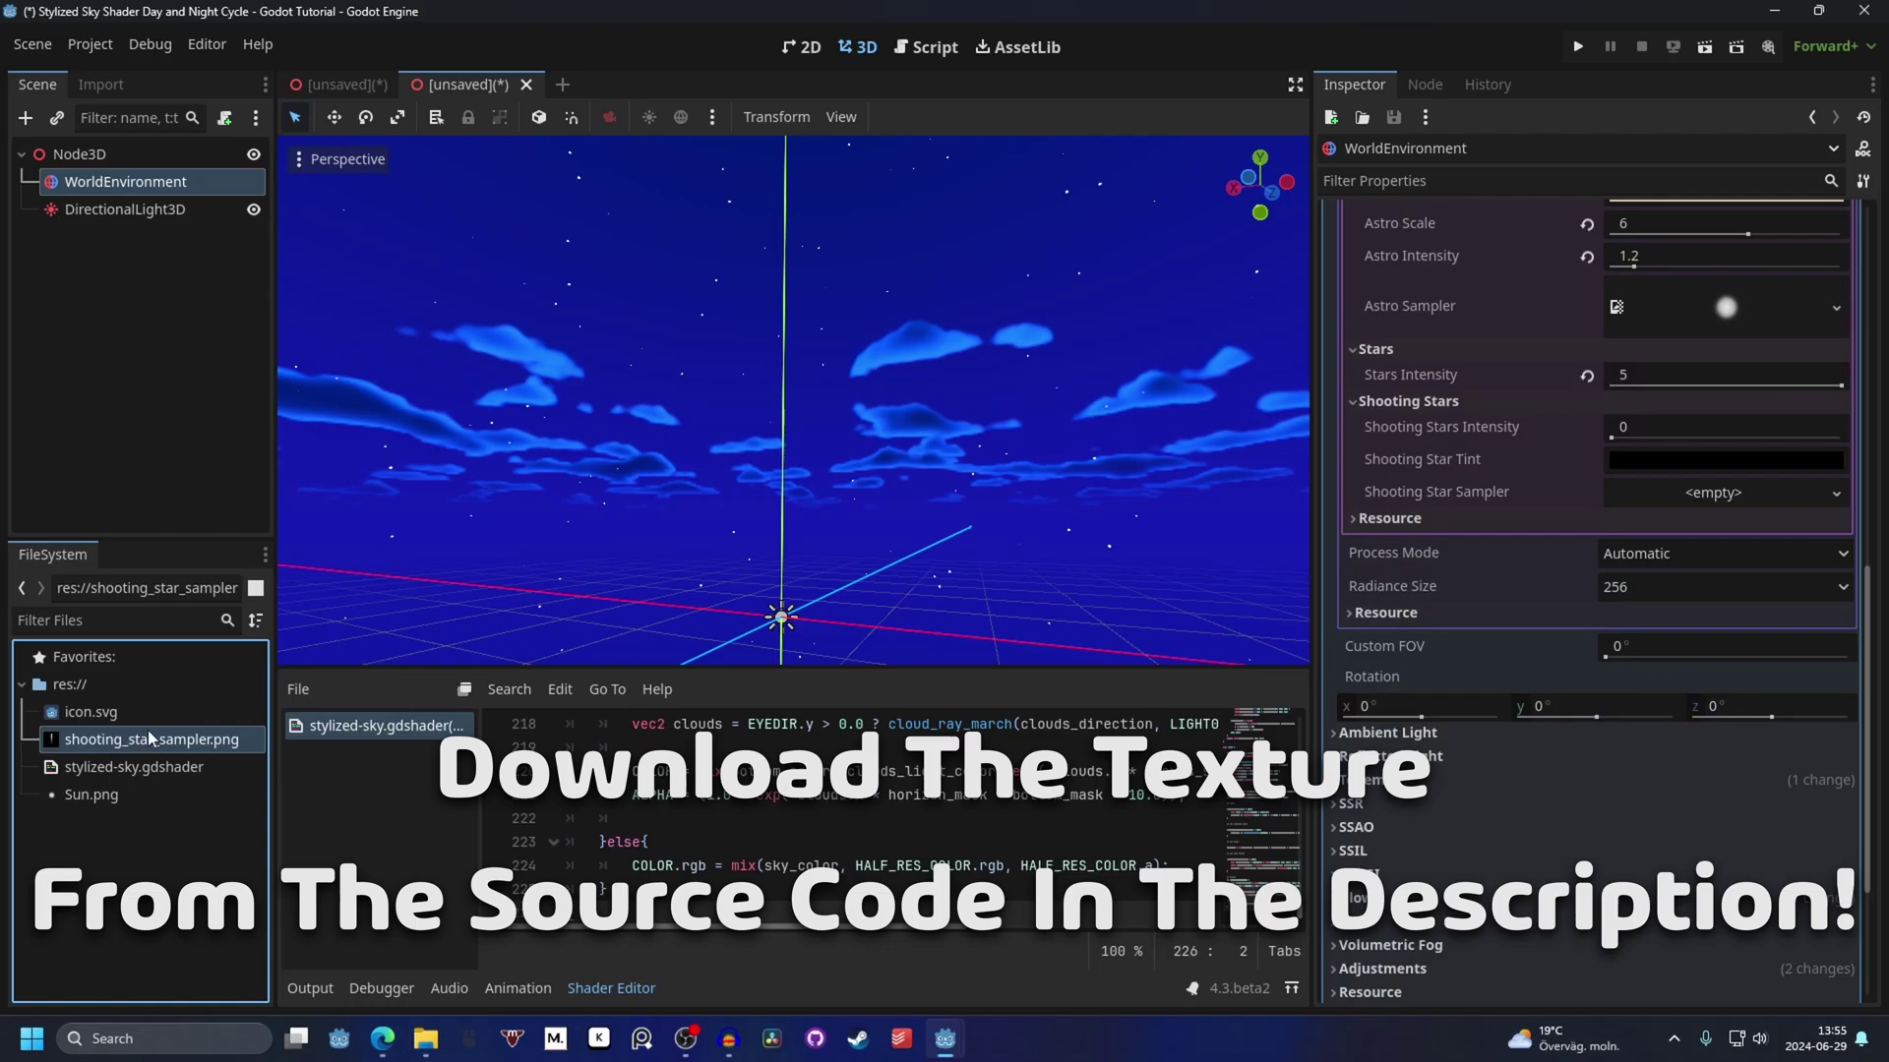
pyautogui.moveTo(150, 737); pyautogui.dragTo(1704, 504)
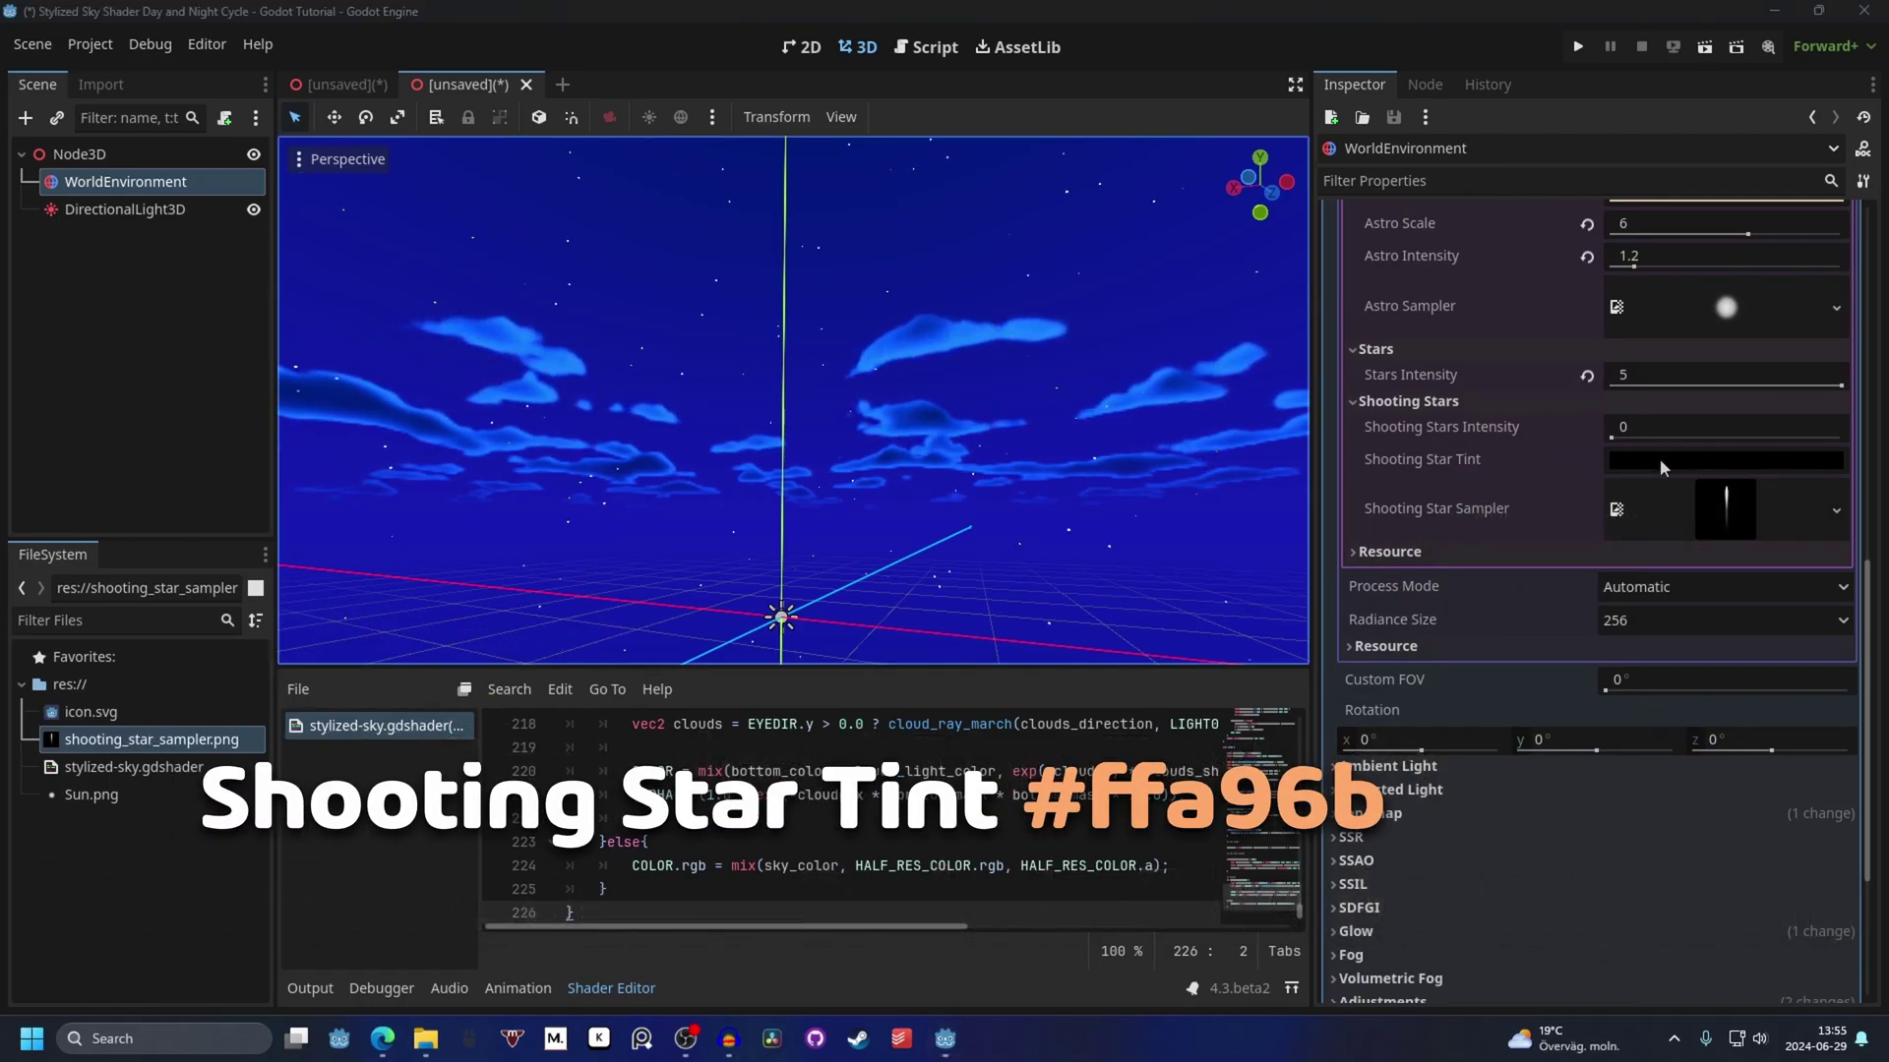
# Set the Shooting Star Tint to #ffa96b.
pyautogui.click(1667, 462)
pyautogui.write('ffa96b')
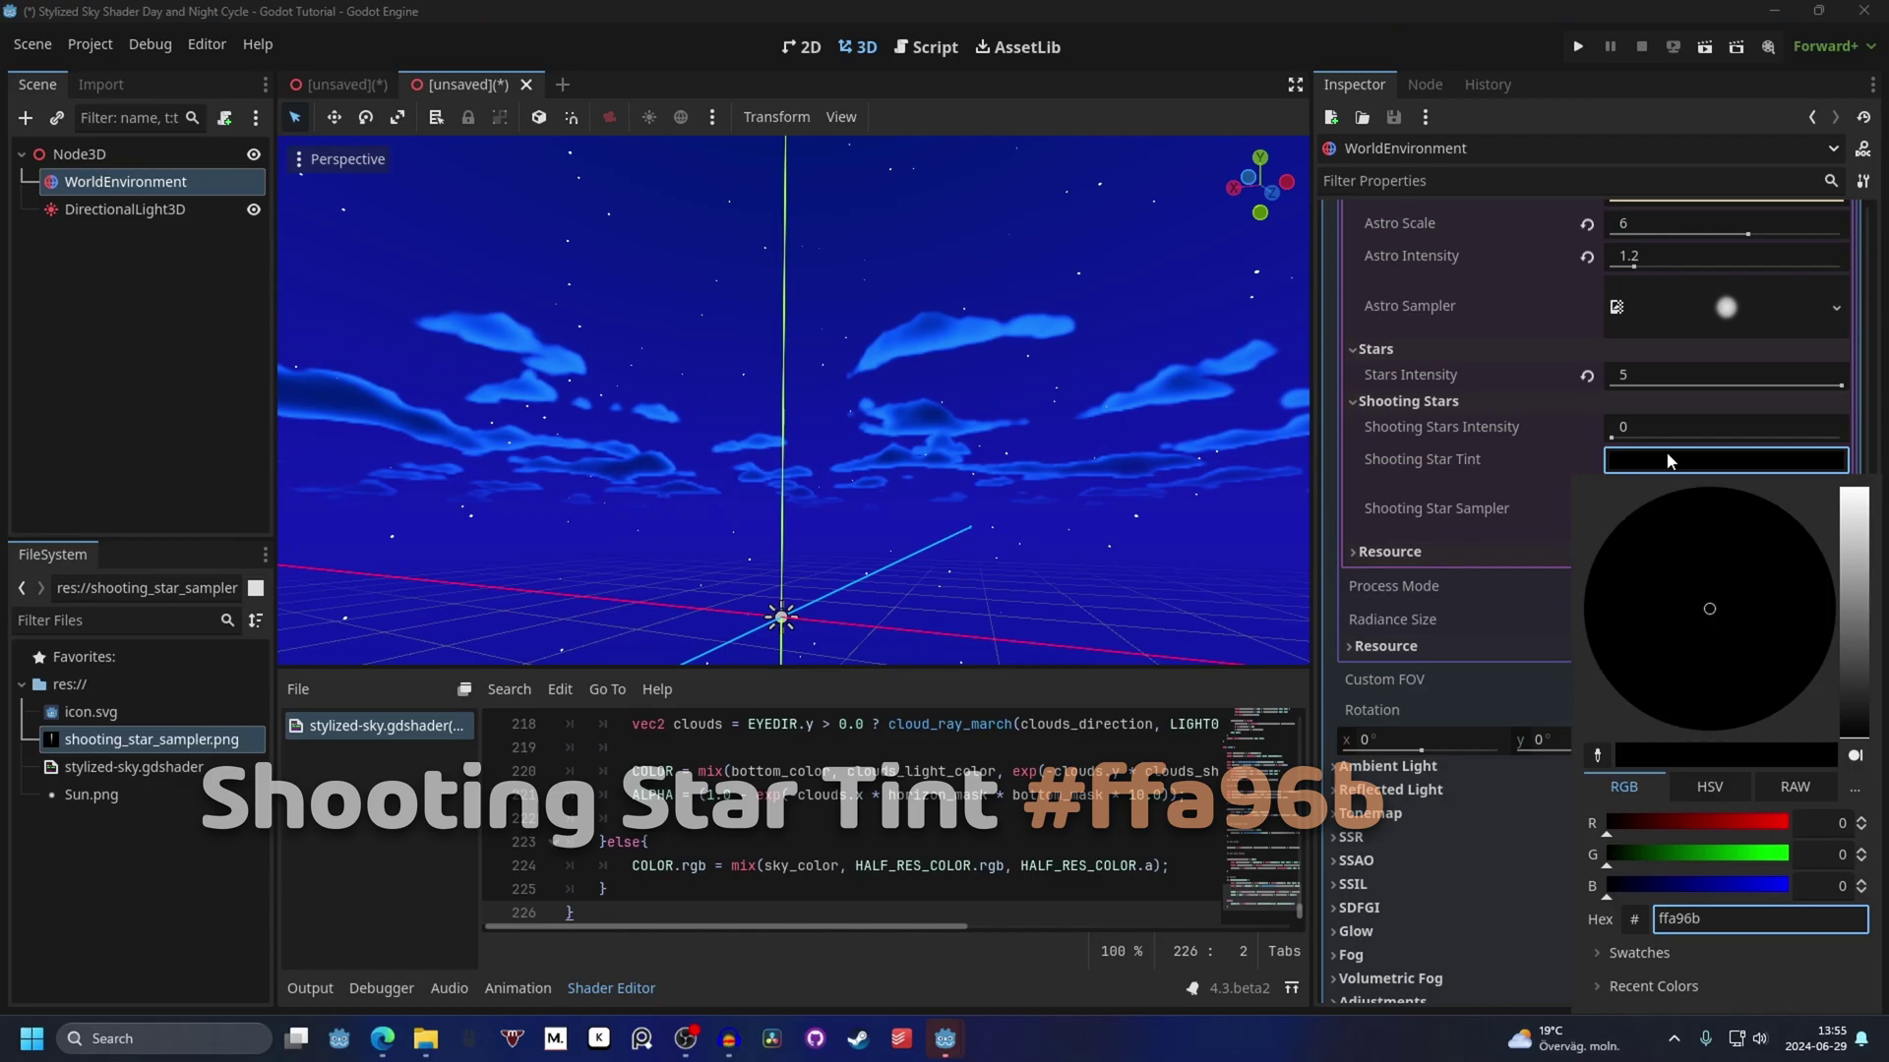
pyautogui.press('Return')
pyautogui.moveTo(1131, 354); pyautogui.dragTo(1023, 443, button='middle')
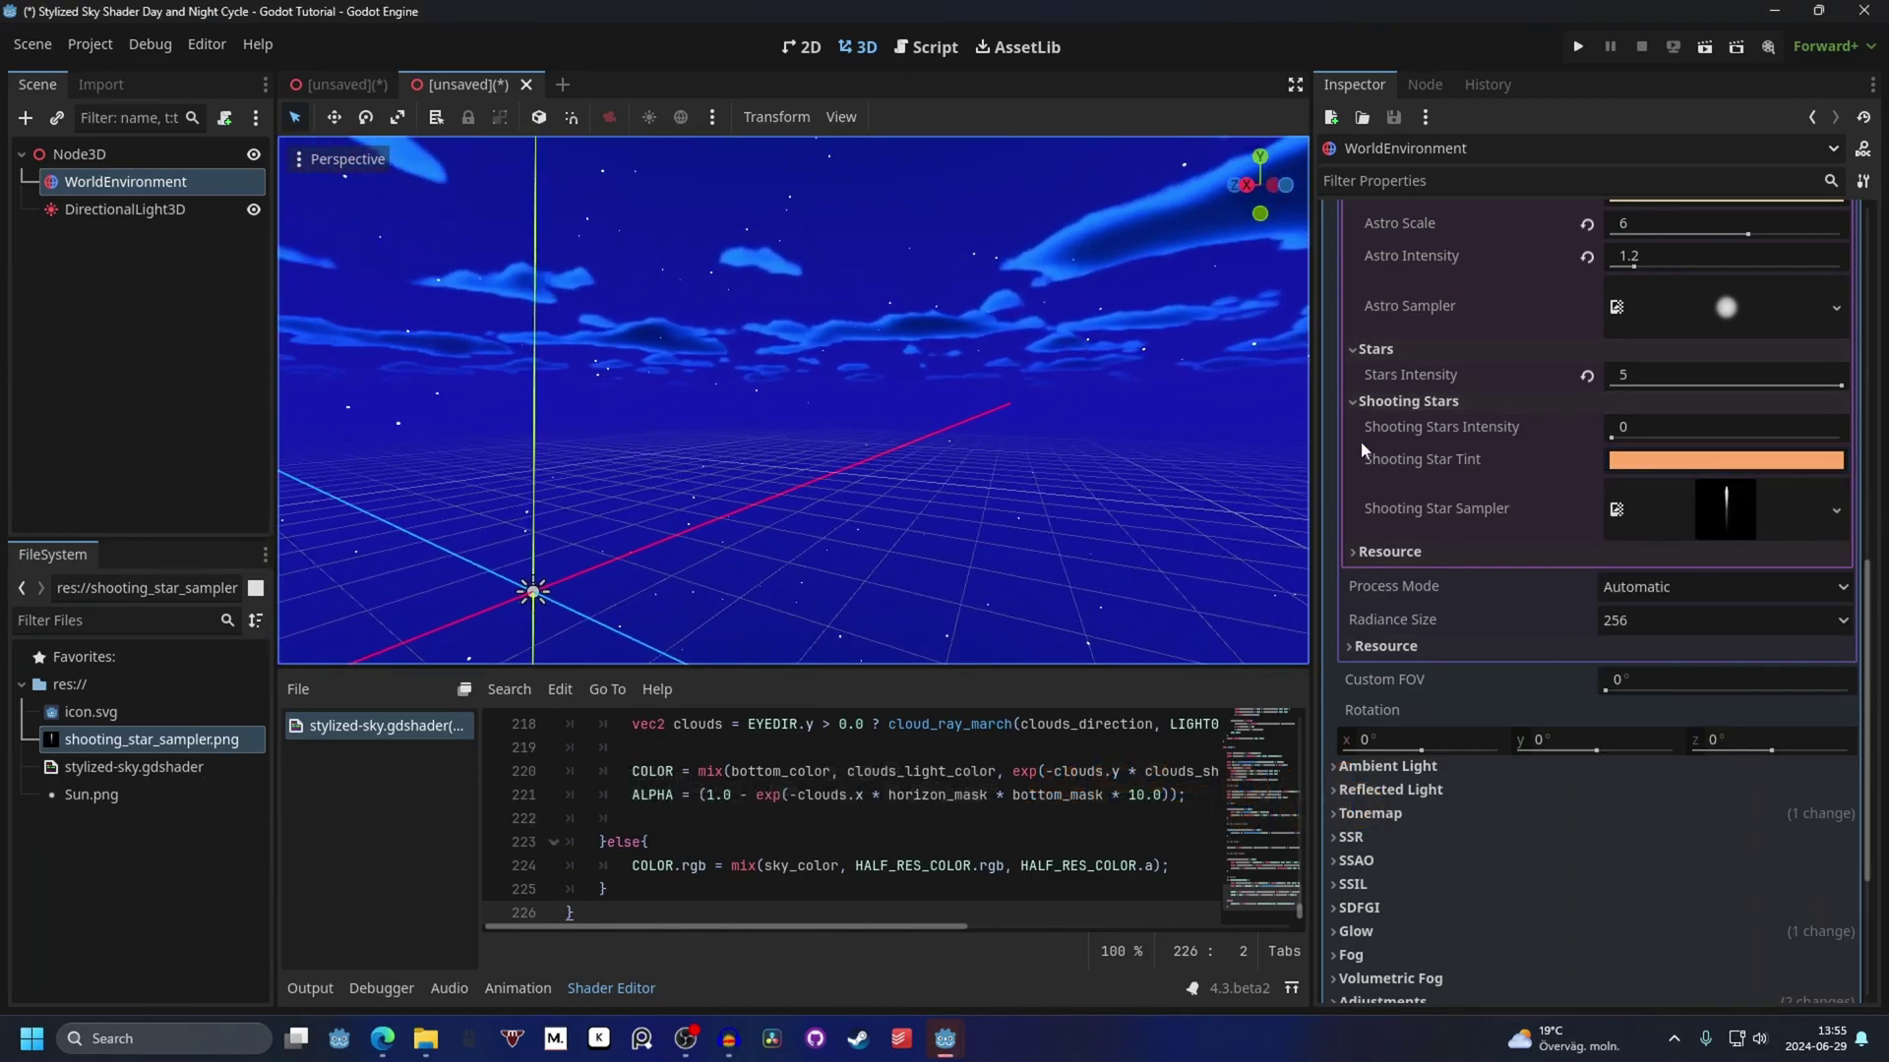
# Set the sky material's Shooting Stars Intensity to 10 and look around the night sky.
pyautogui.keyDown('shift'); pyautogui.moveTo(900, 455); pyautogui.dragTo(1072, 418, button='middle'); pyautogui.keyUp('shift')
pyautogui.moveTo(1611, 434); pyautogui.dragTo(1841, 434)
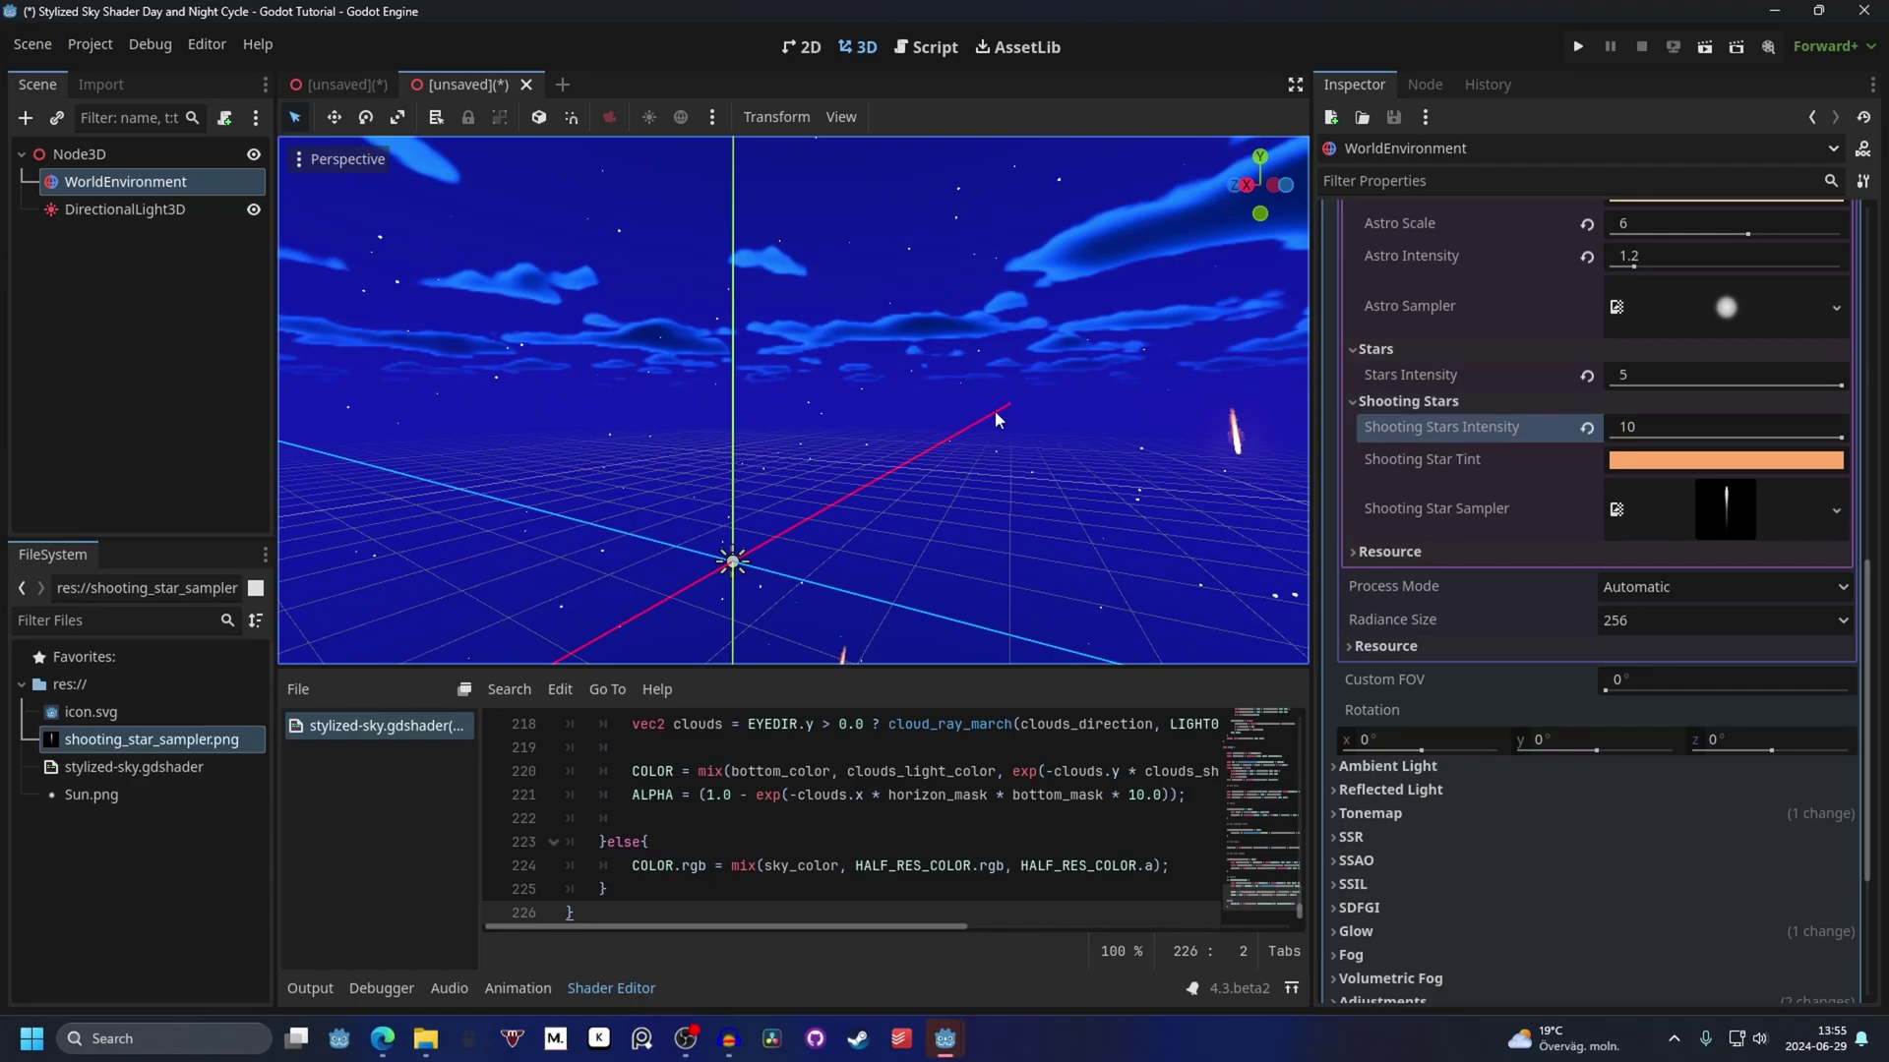
pyautogui.moveTo(826, 406); pyautogui.dragTo(441, 256, button='middle')
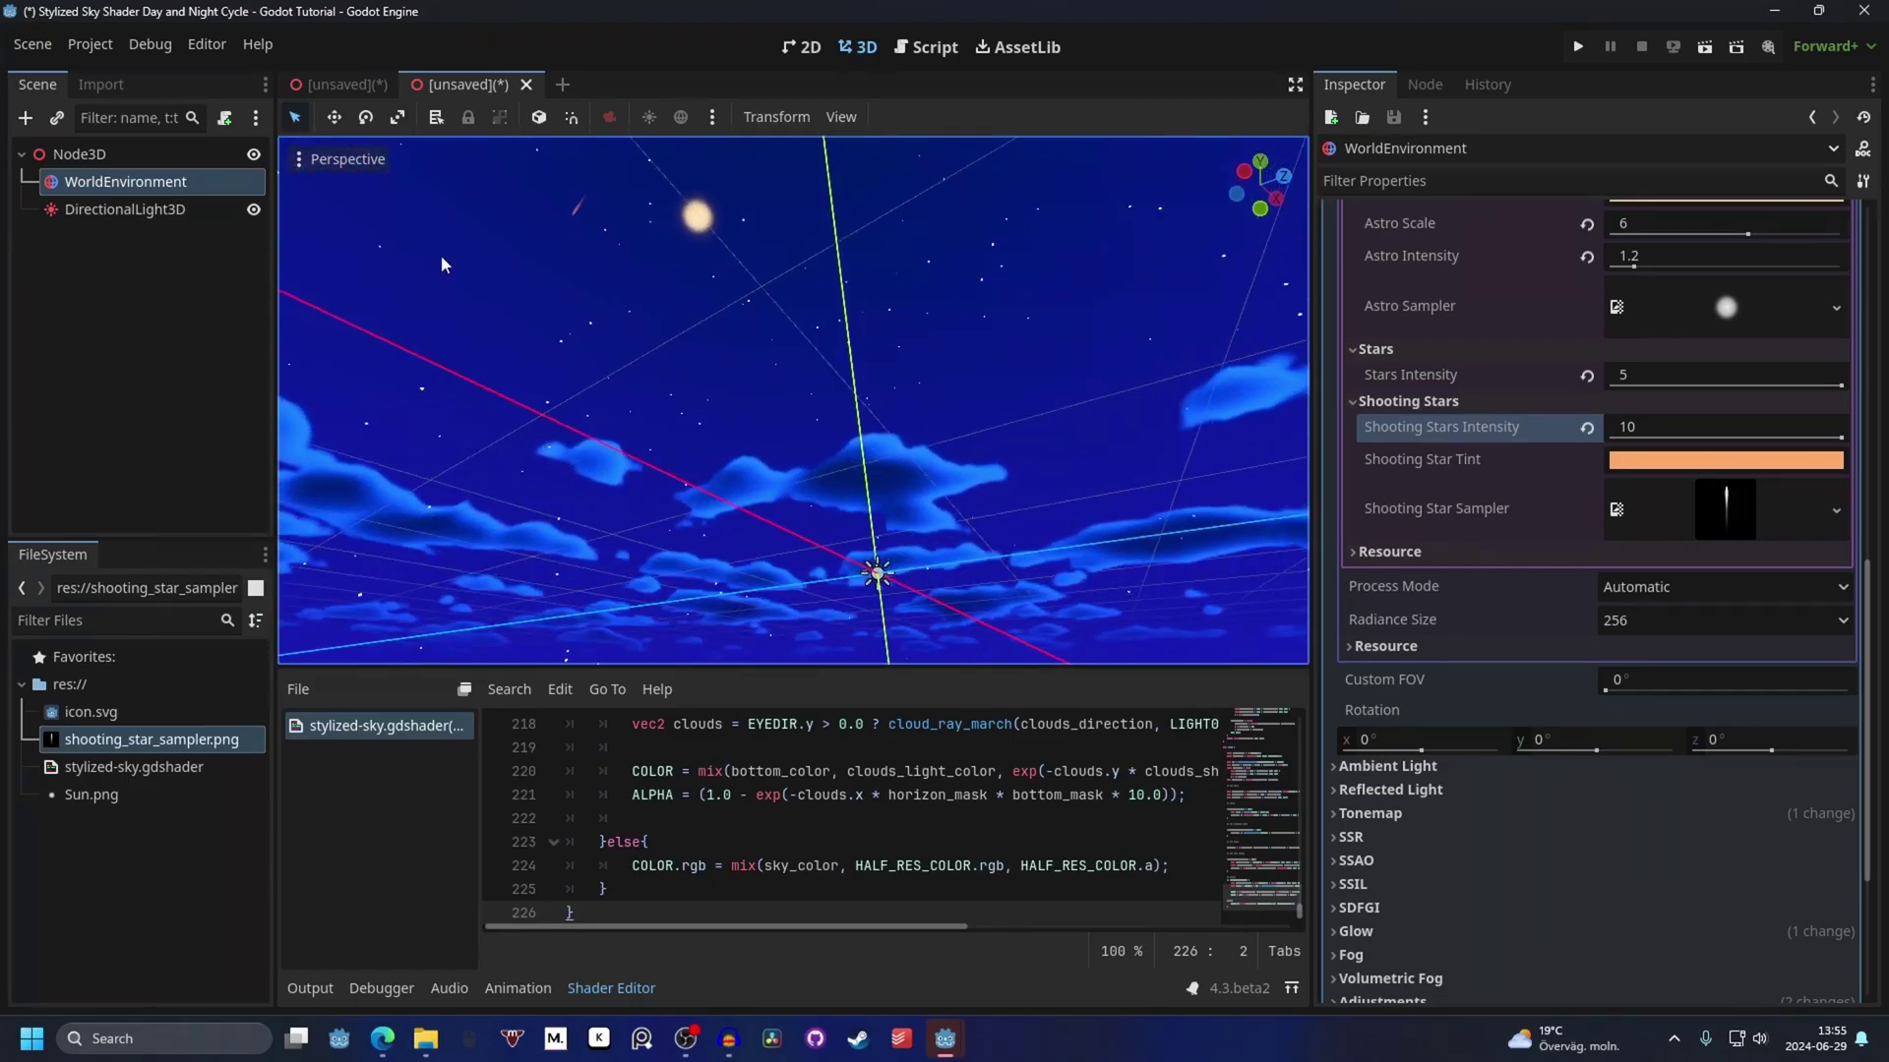
pyautogui.moveTo(686, 343); pyautogui.dragTo(789, 228, button='middle')
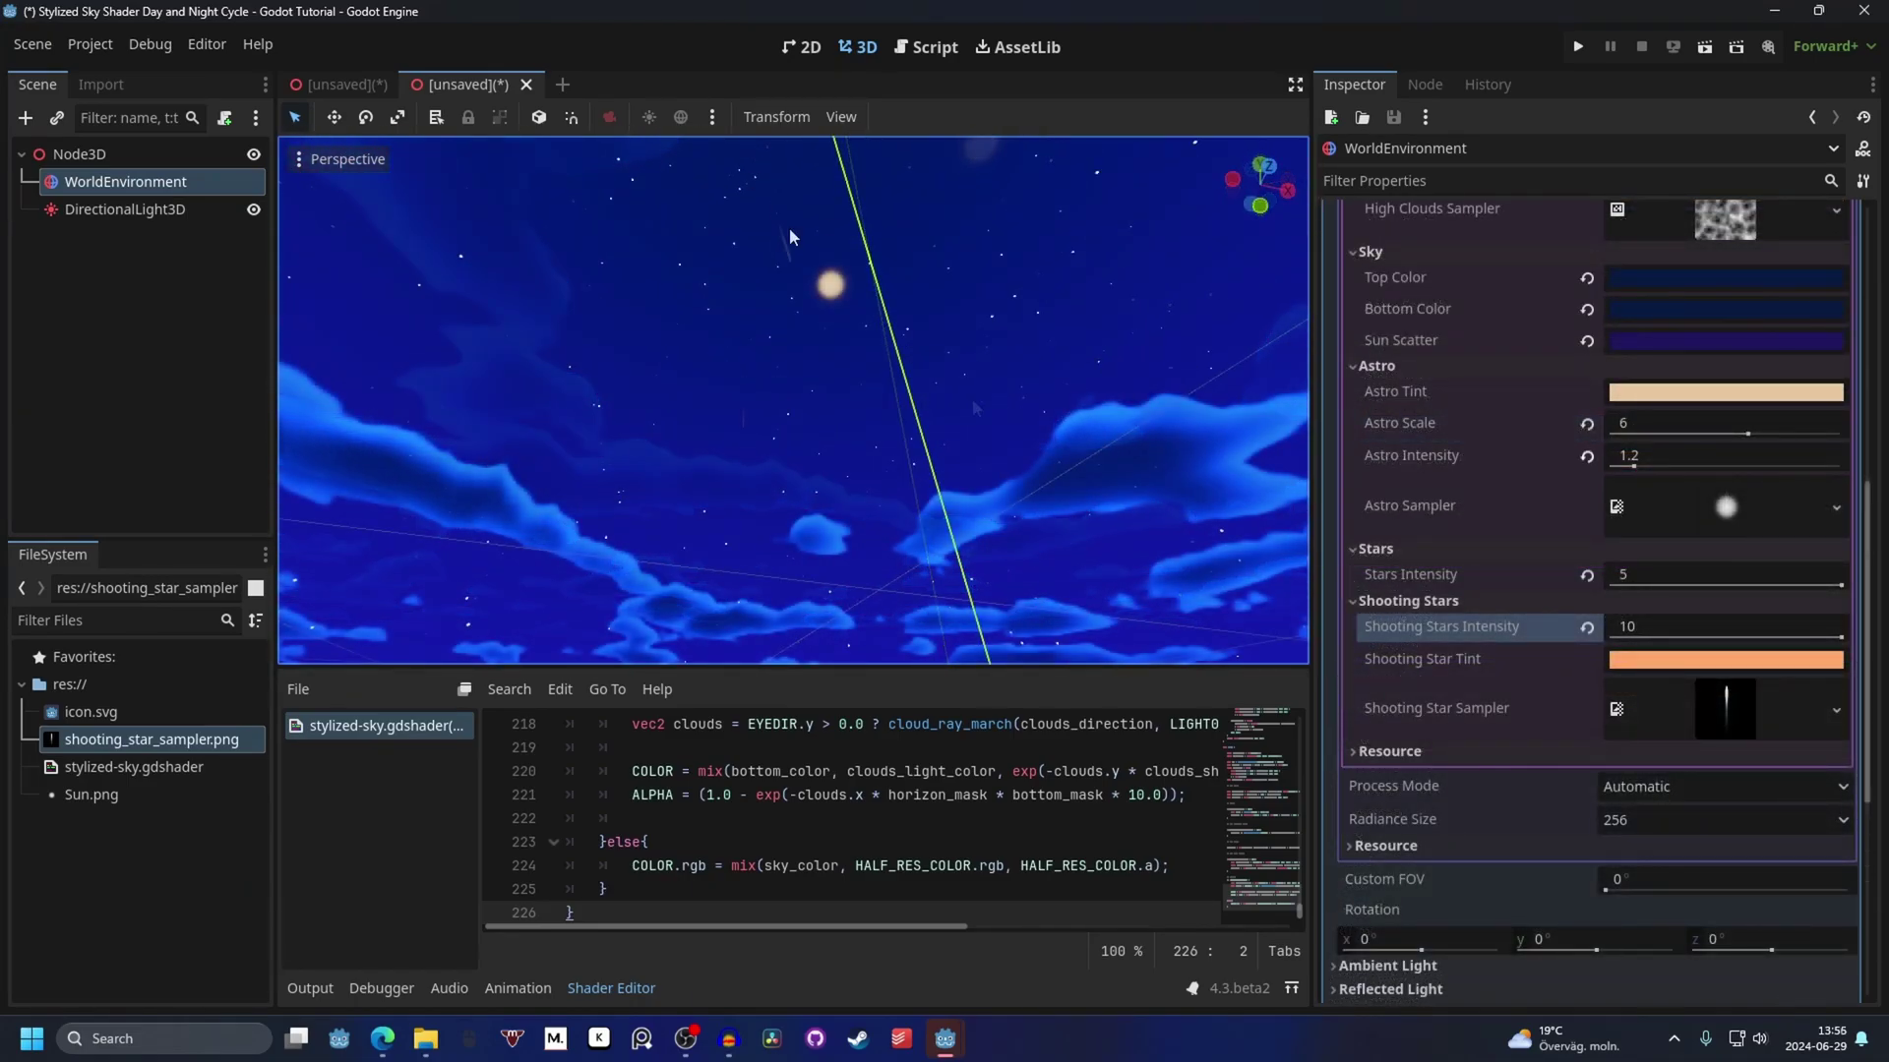
# Brighten the sky material's Astro Tint to white for the moon.
pyautogui.click(1656, 393)
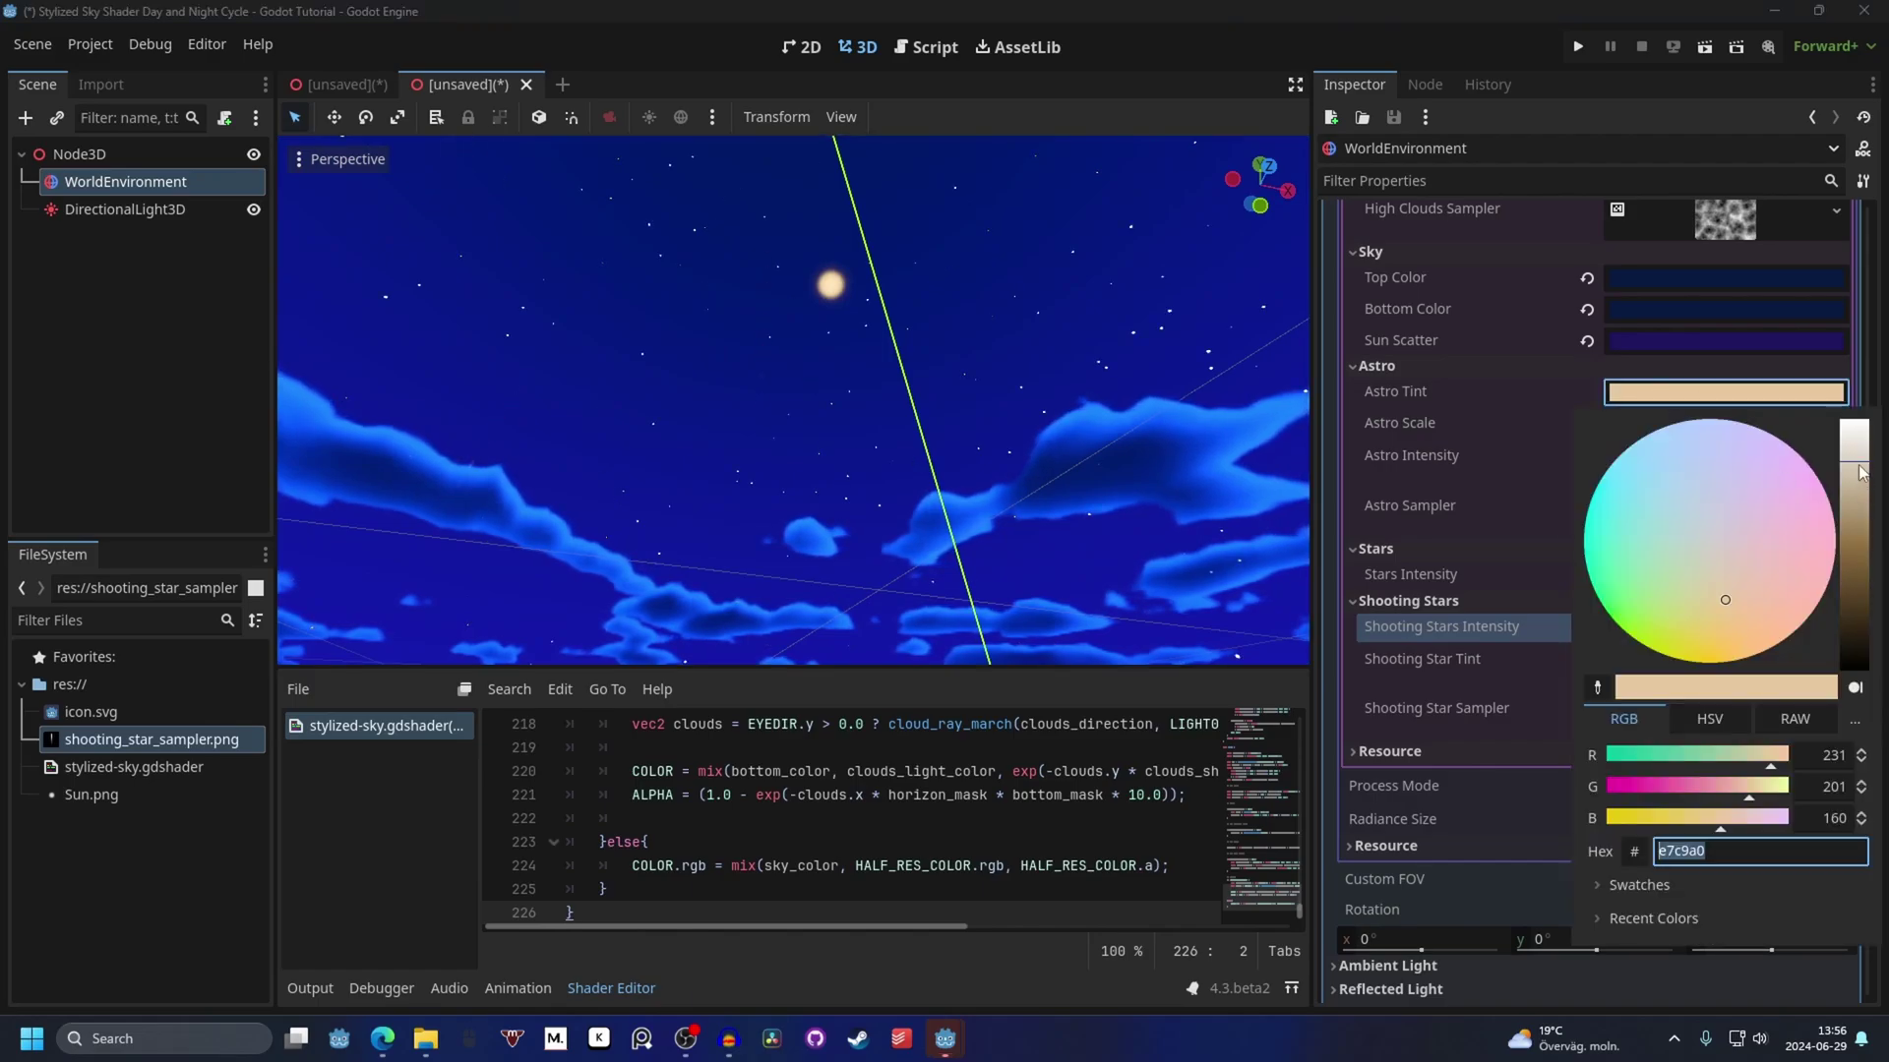
pyautogui.moveTo(1858, 465); pyautogui.dragTo(1861, 352)
pyautogui.click(1692, 391)
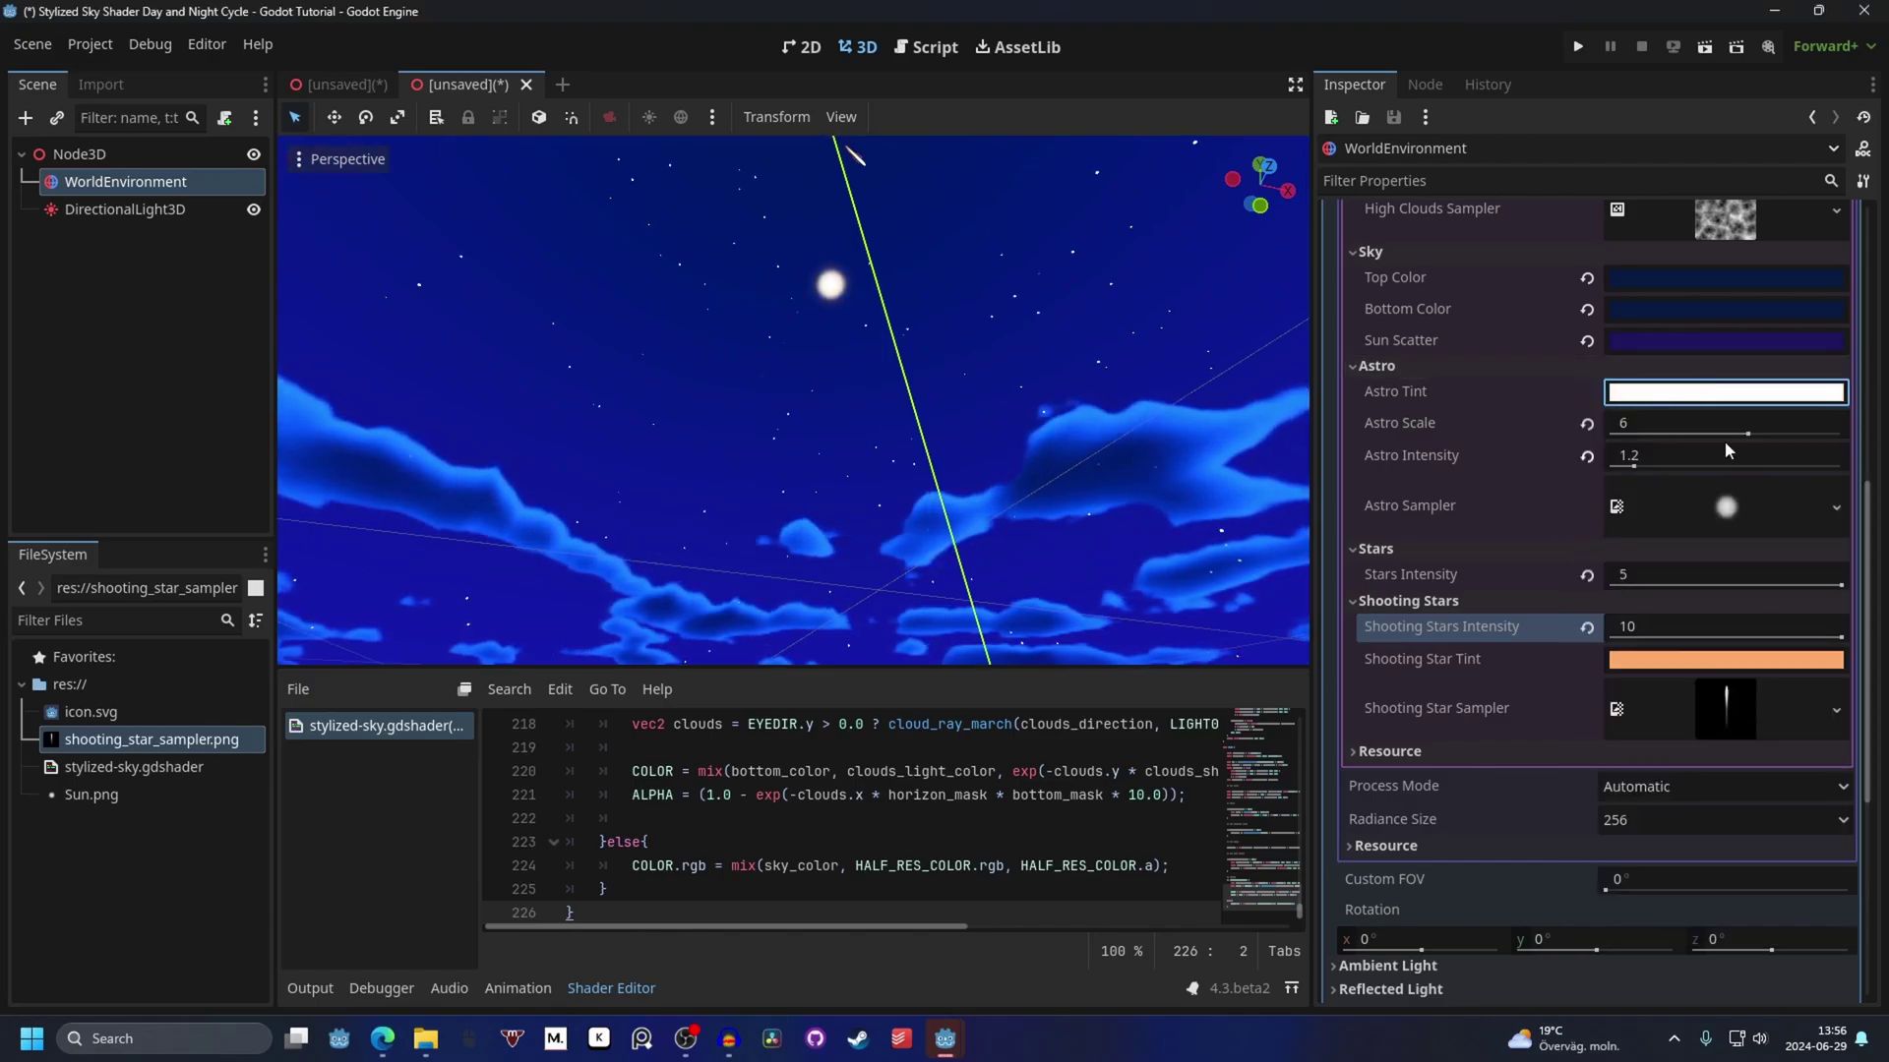
# Try out a larger moon with Astro Scale 1.6, and return the scale to 6 with Astro Intensity at 1.2.
pyautogui.moveTo(1747, 432); pyautogui.dragTo(1644, 435)
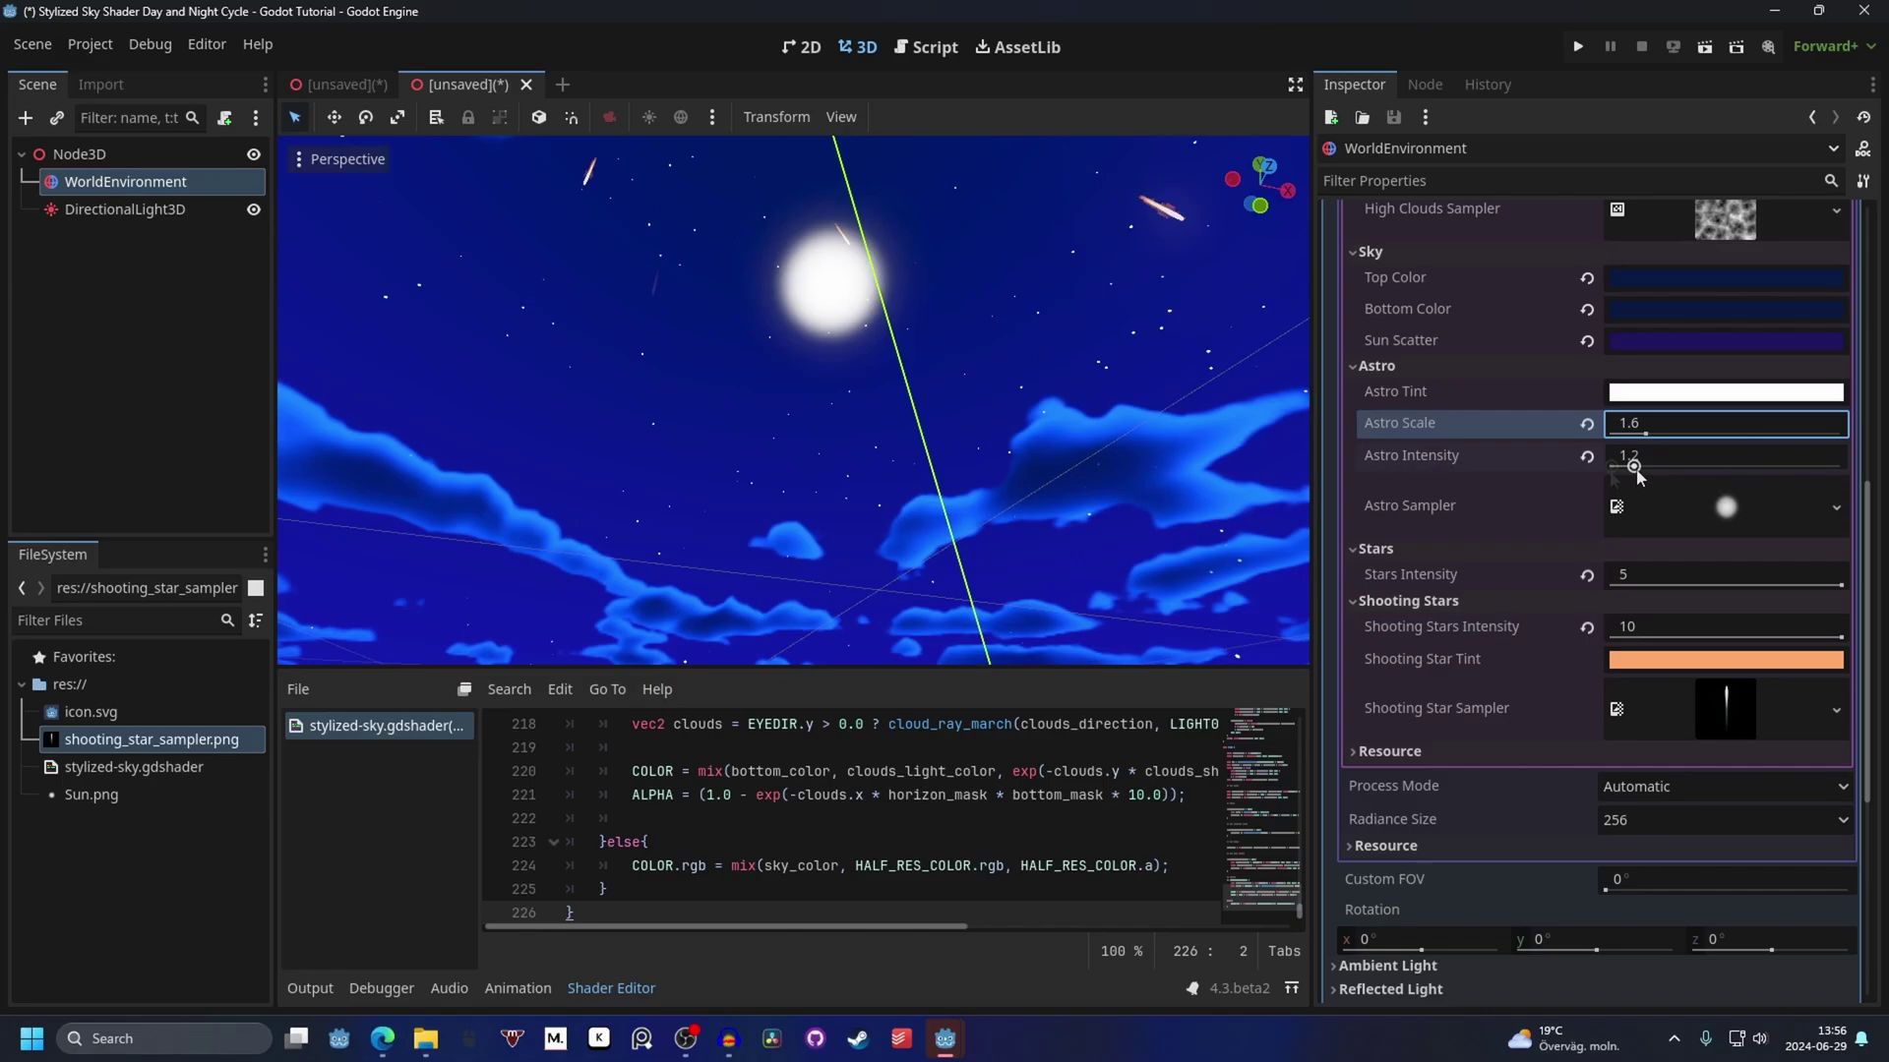
pyautogui.moveTo(1634, 466); pyautogui.dragTo(1583, 480)
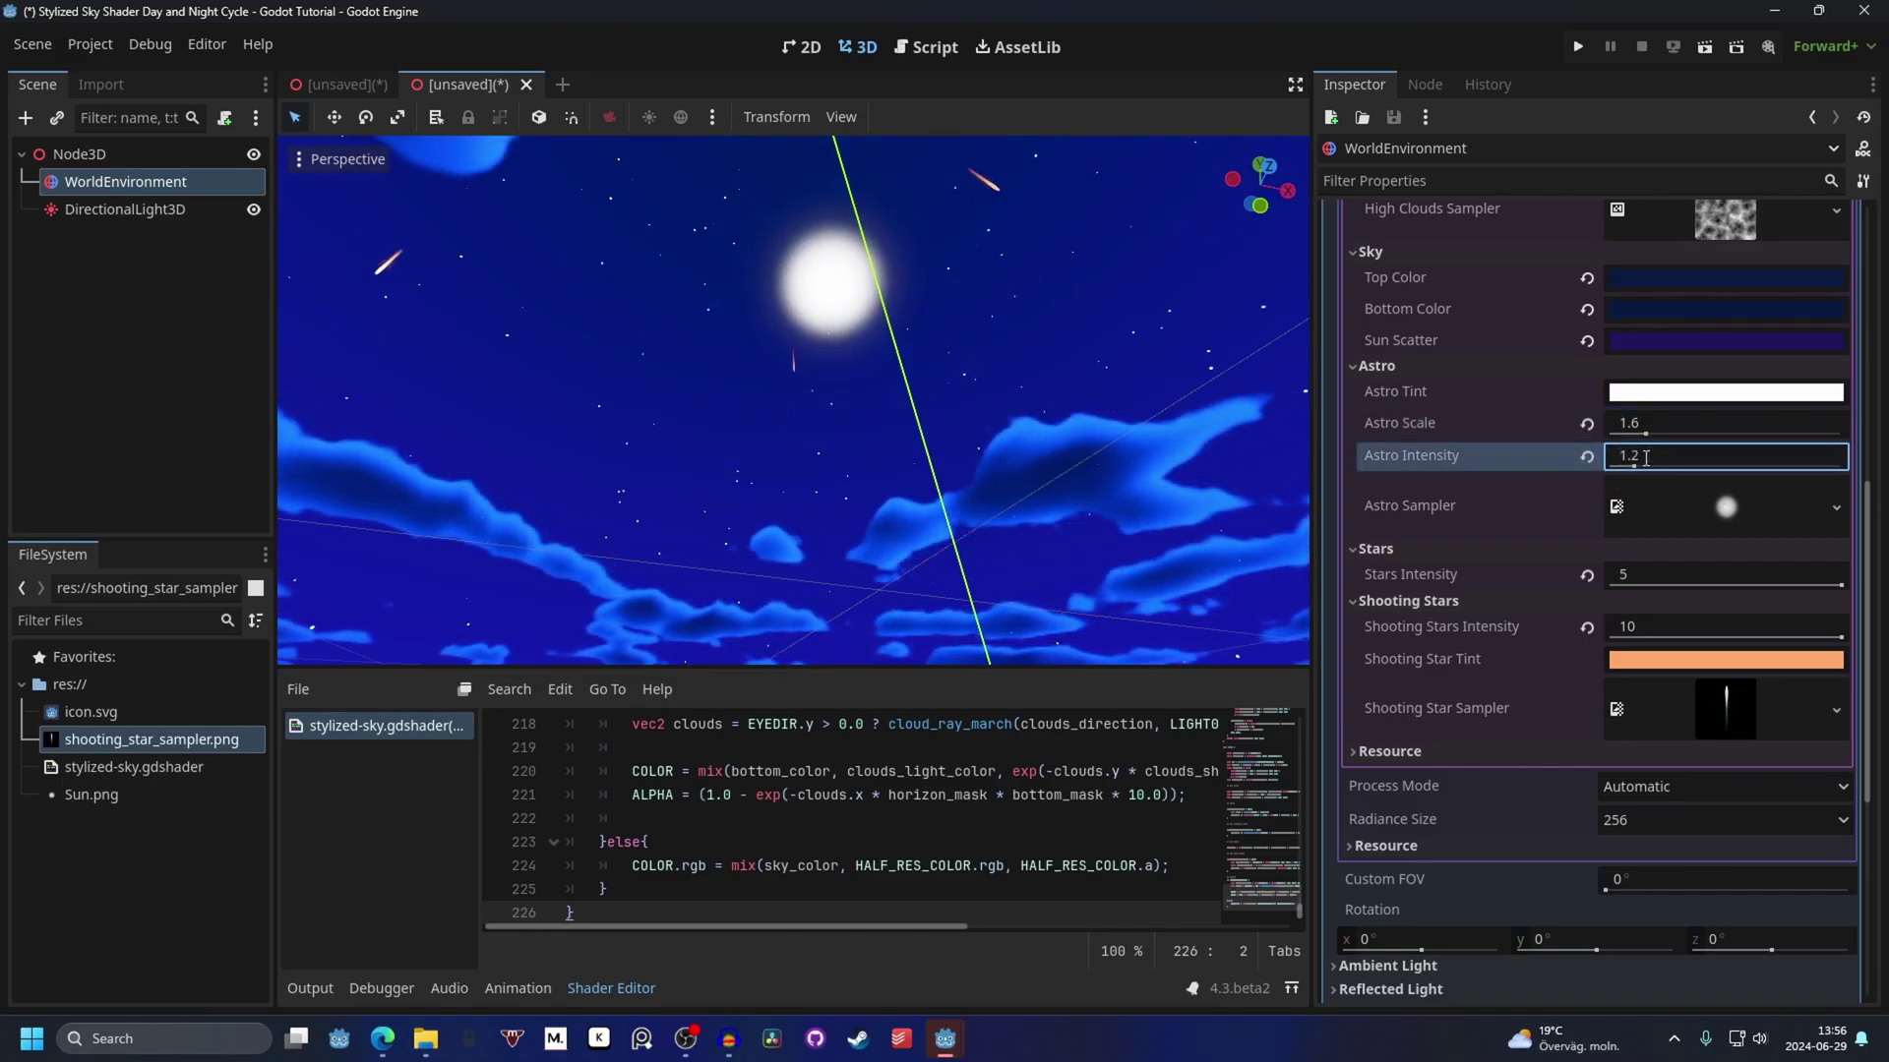
pyautogui.click(1723, 427)
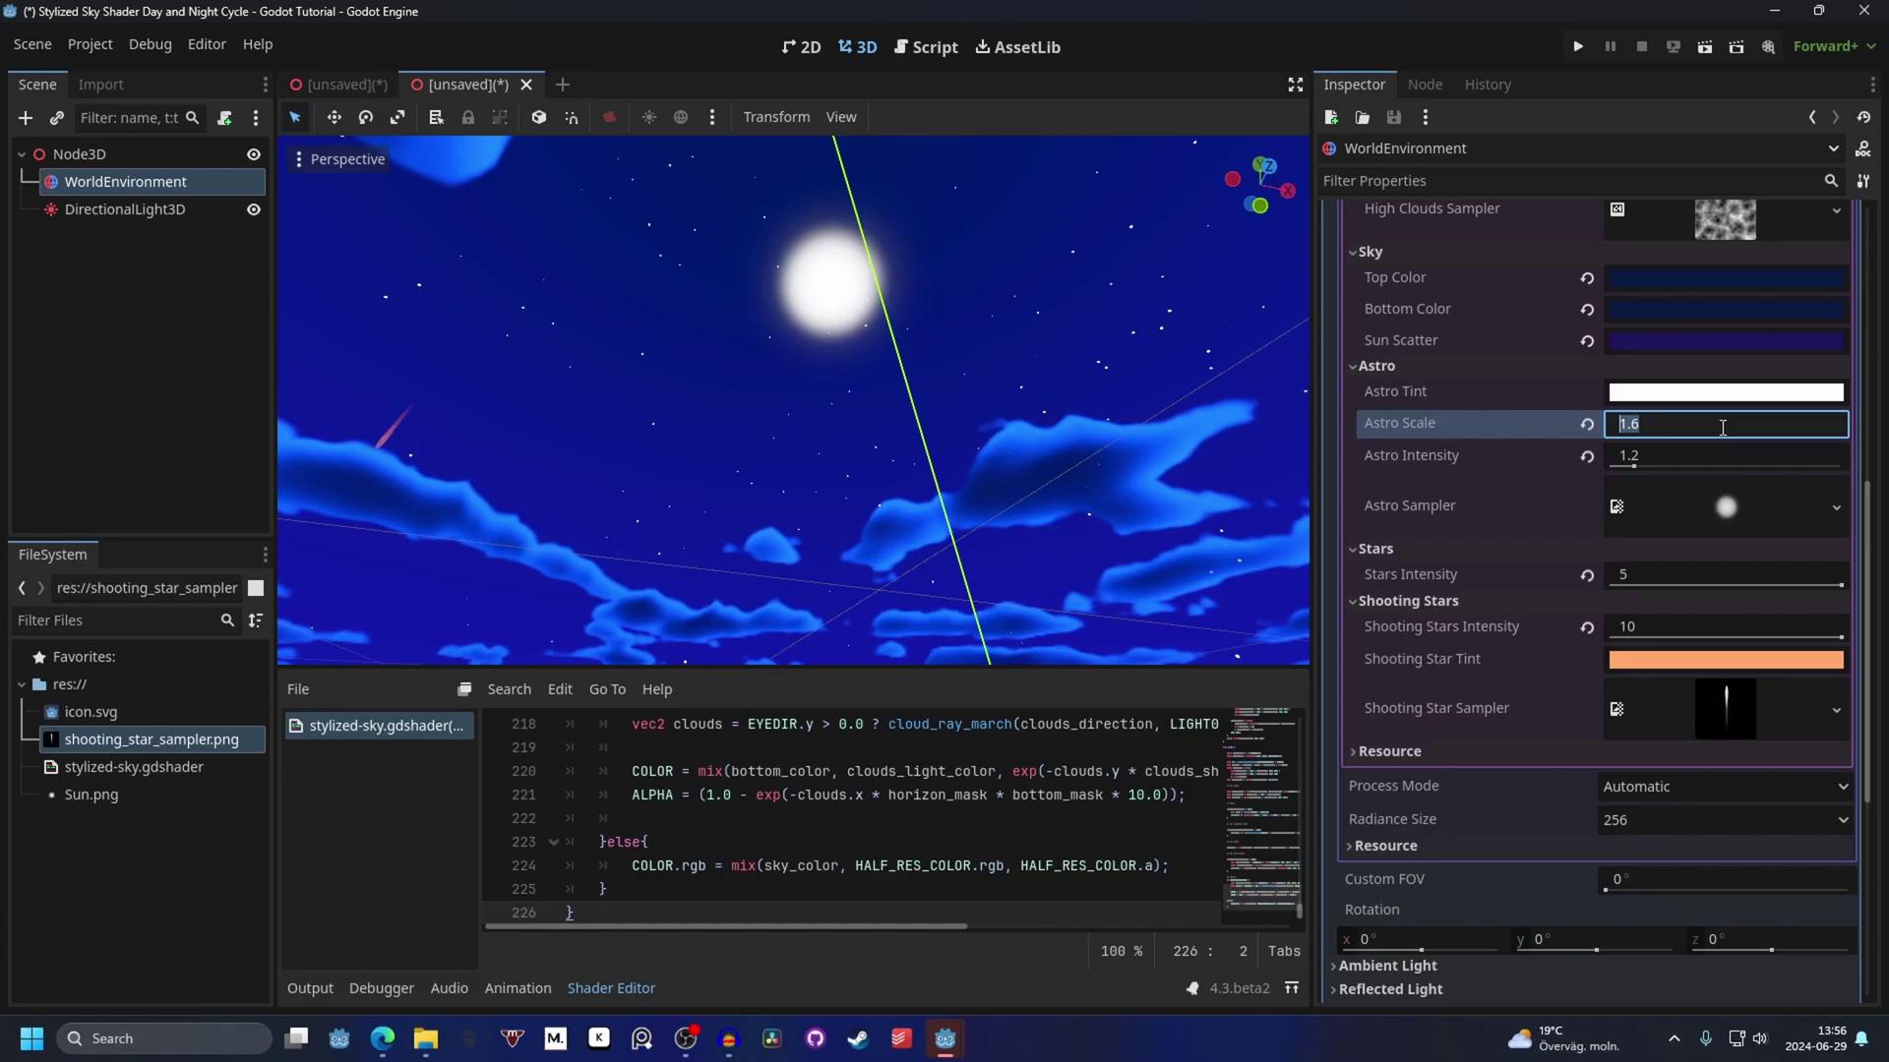
pyautogui.write('6')
pyautogui.press('Return')
pyautogui.moveTo(903, 275); pyautogui.dragTo(1151, 273, button='middle')
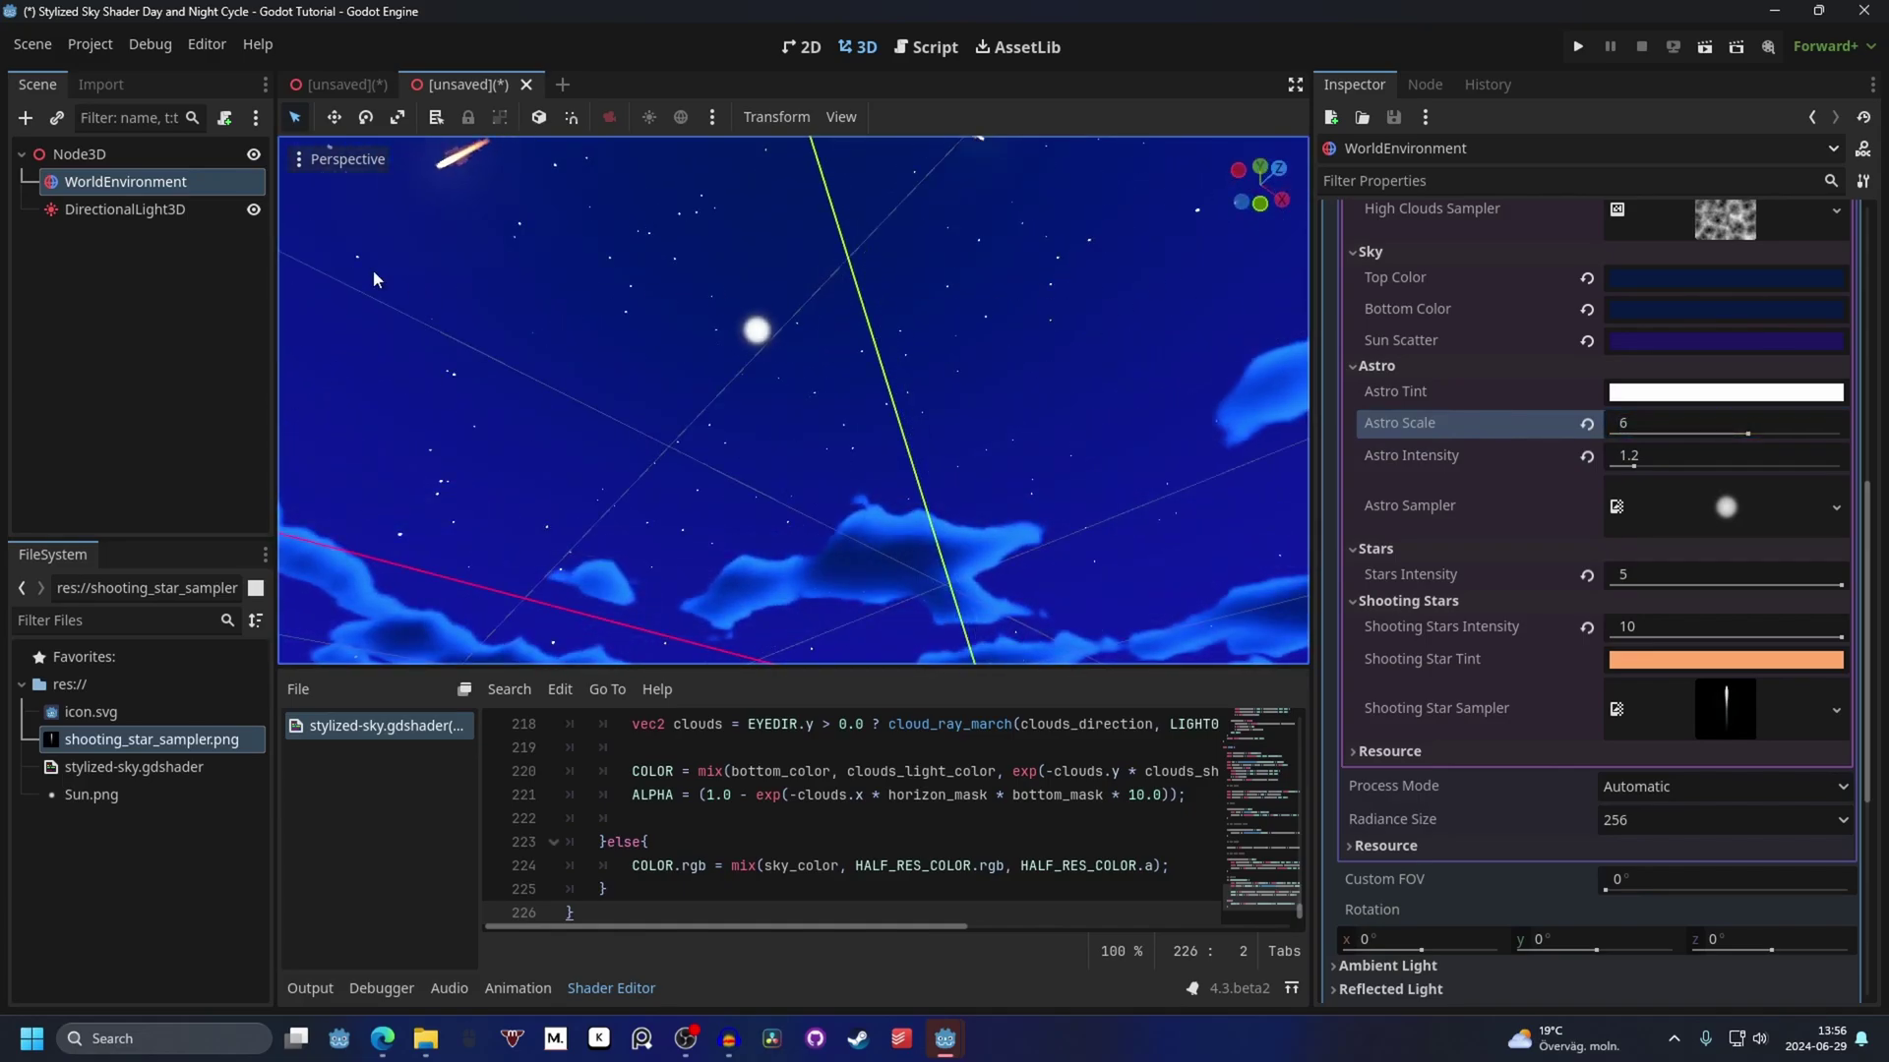
pyautogui.moveTo(989, 266); pyautogui.dragTo(1035, 286, button='middle')
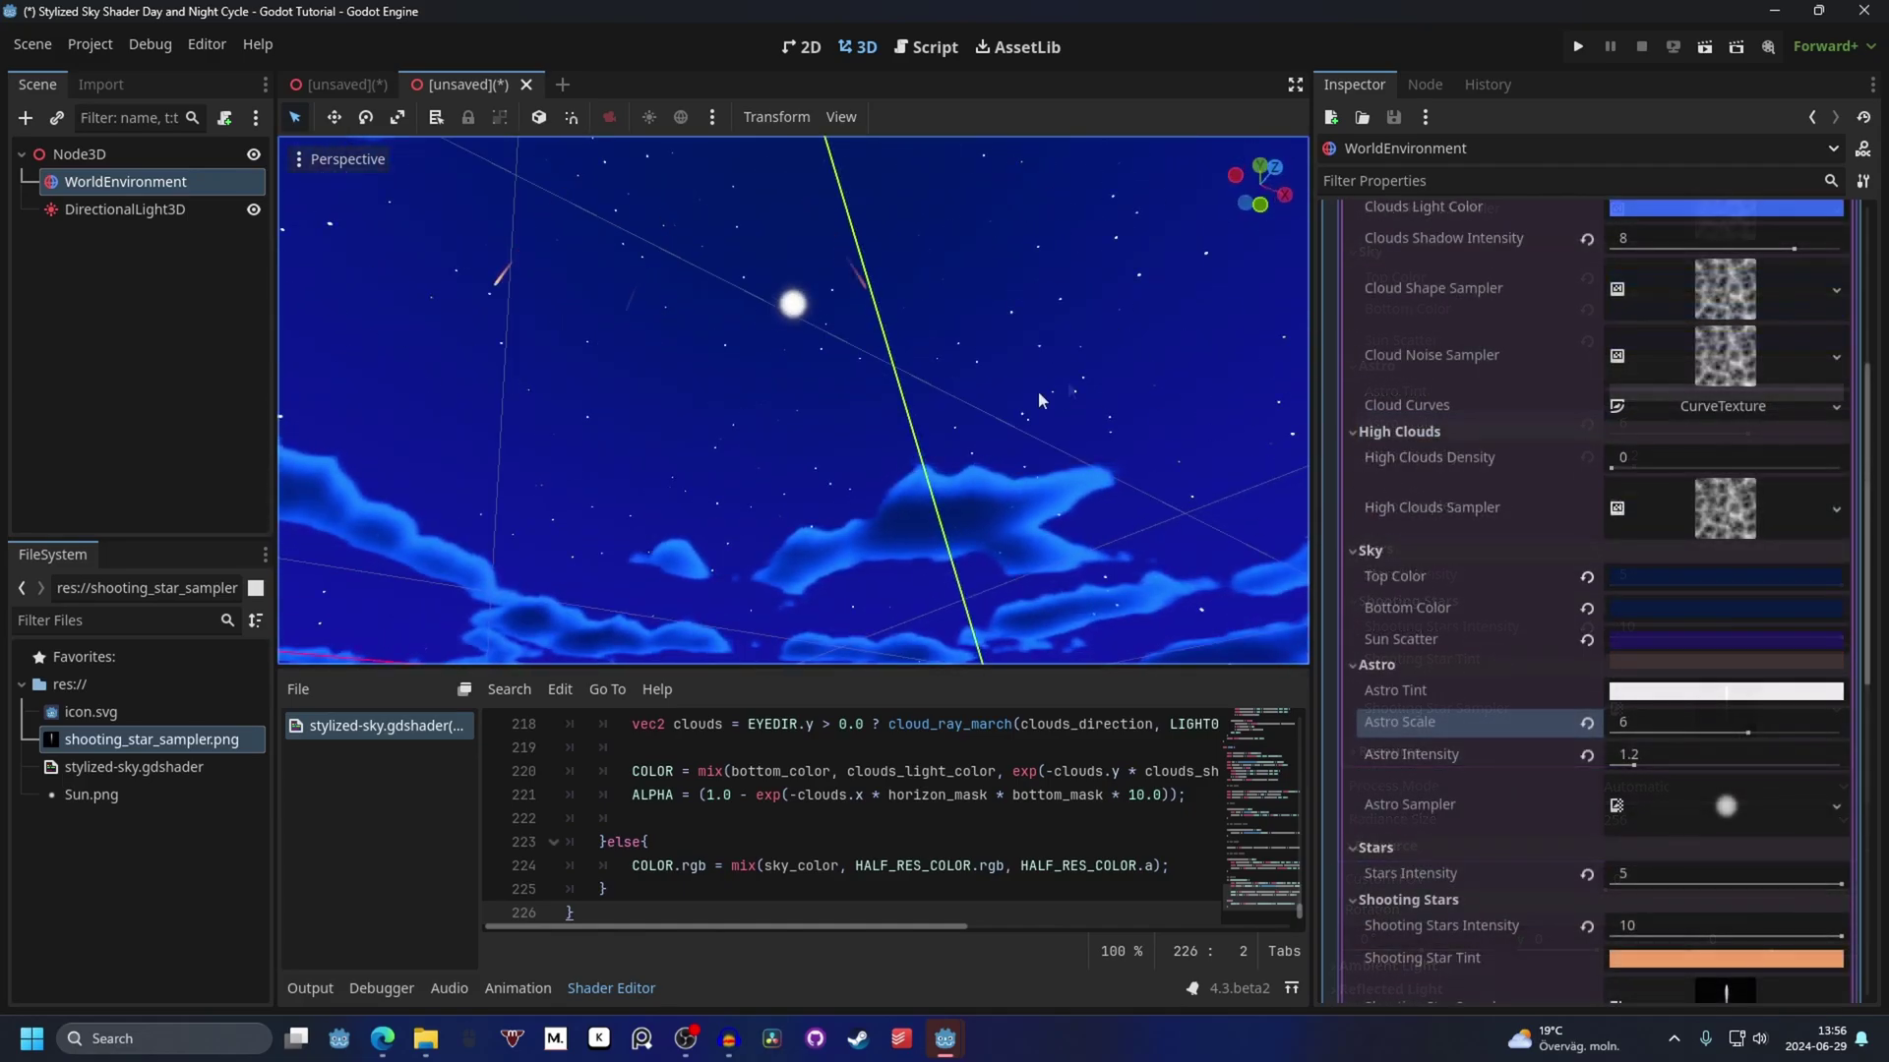
# Save the night sky scene as Night.tscn and the day sky scene as Day.tscn.
pyautogui.hotkey('ctrl', 's')
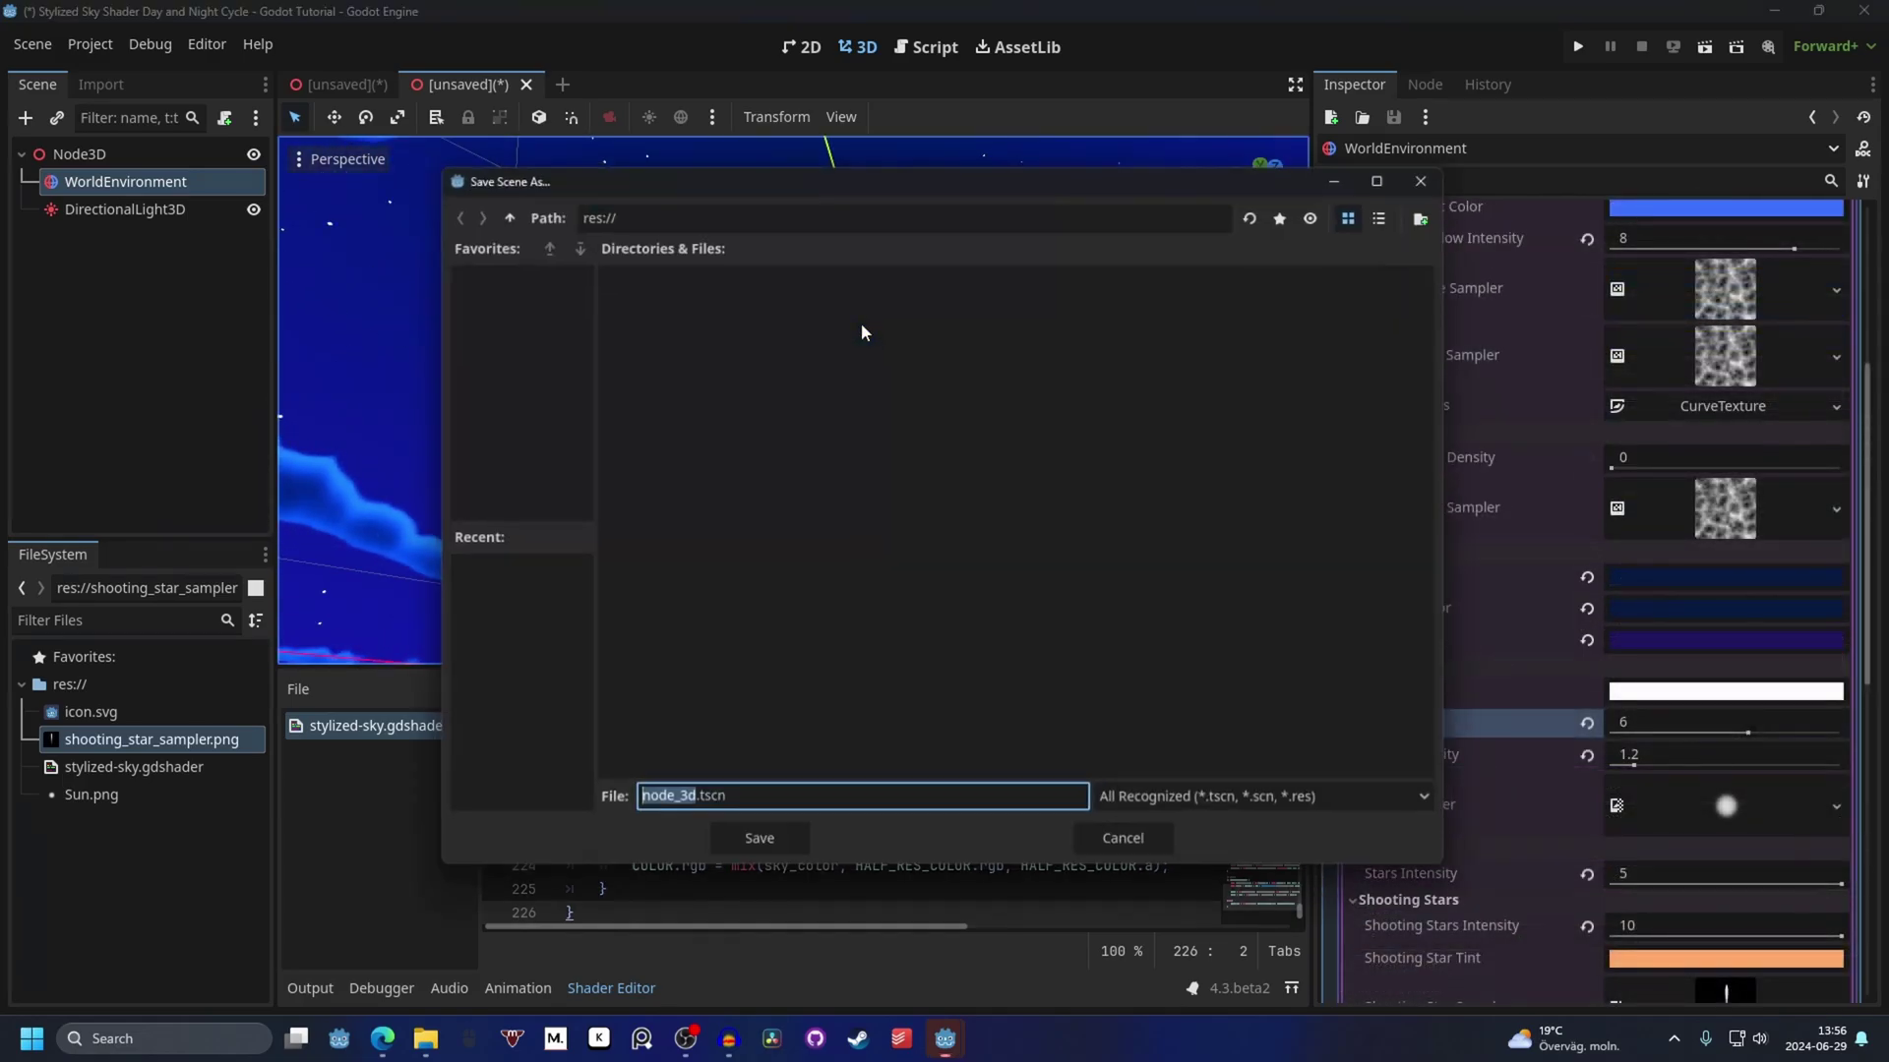
pyautogui.click(1419, 181)
pyautogui.hotkey('ctrl', 's')
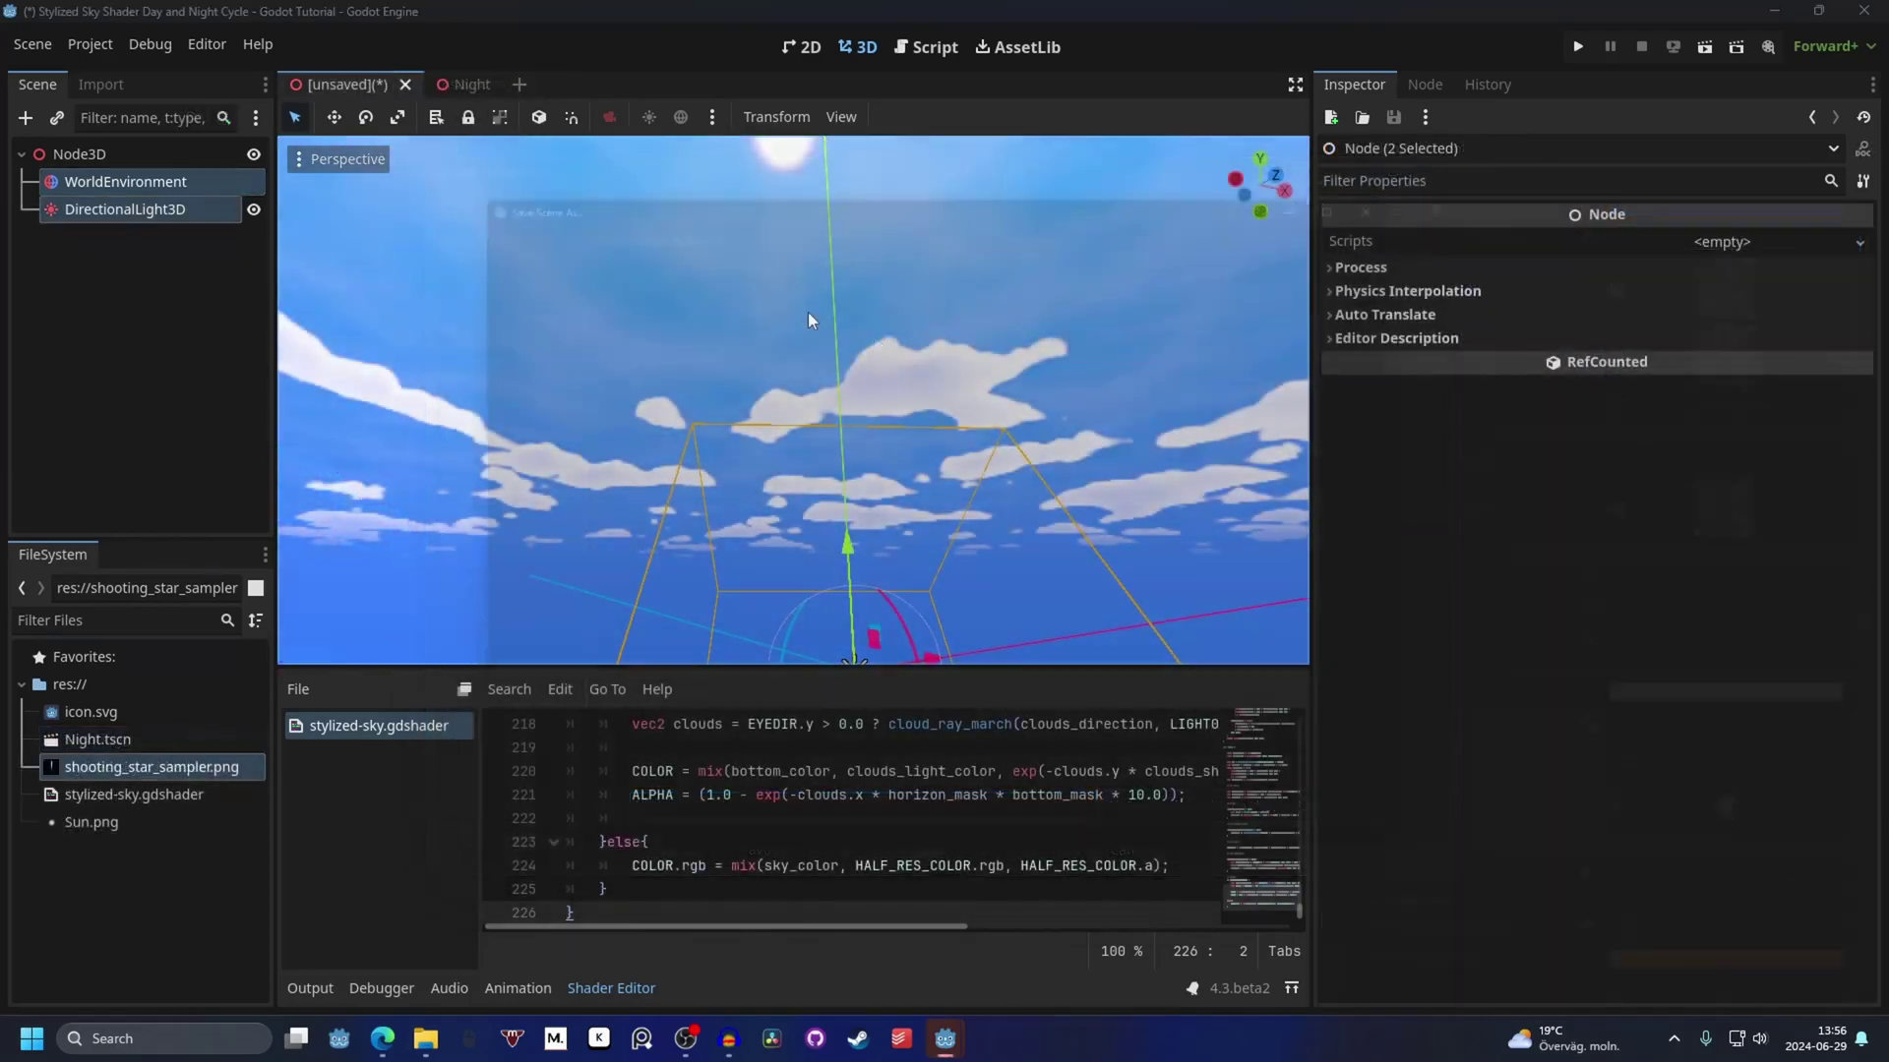
pyautogui.hotkey('ctrl', 's')
pyautogui.write('Da')
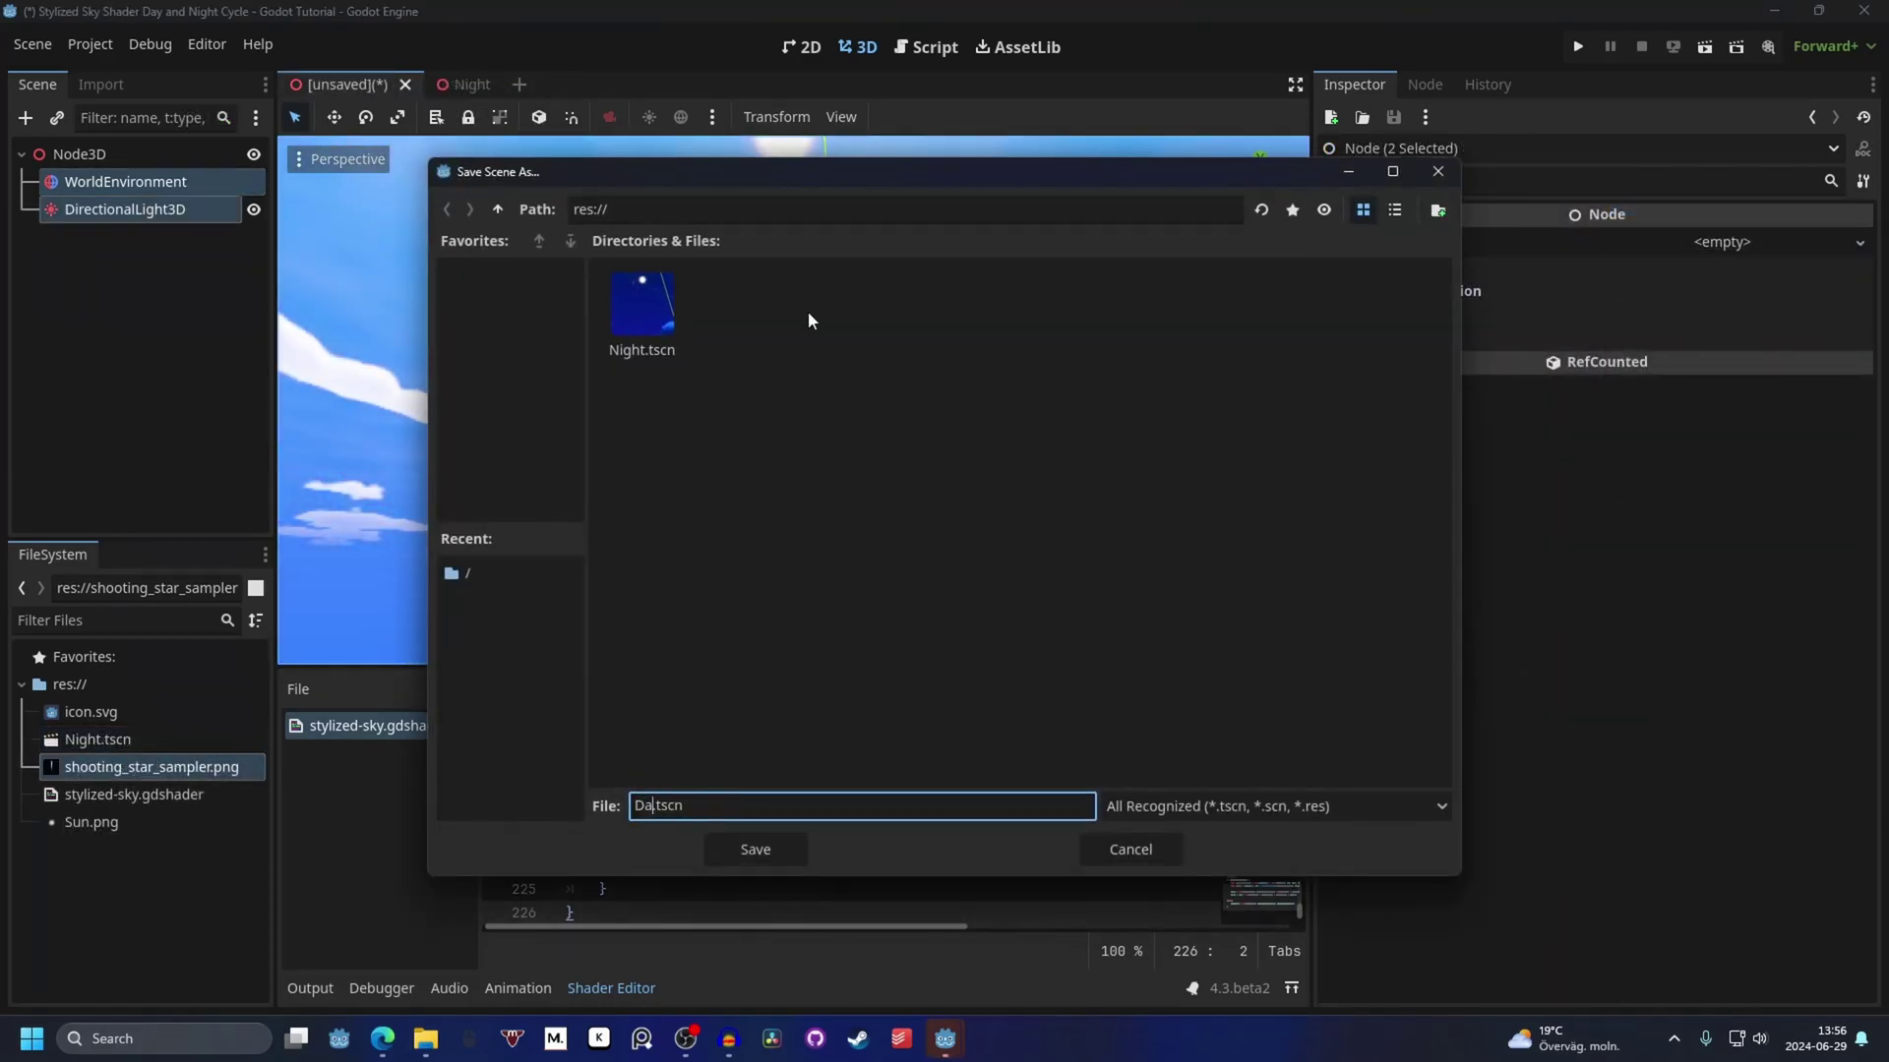
pyautogui.write('y')
pyautogui.press('Return')
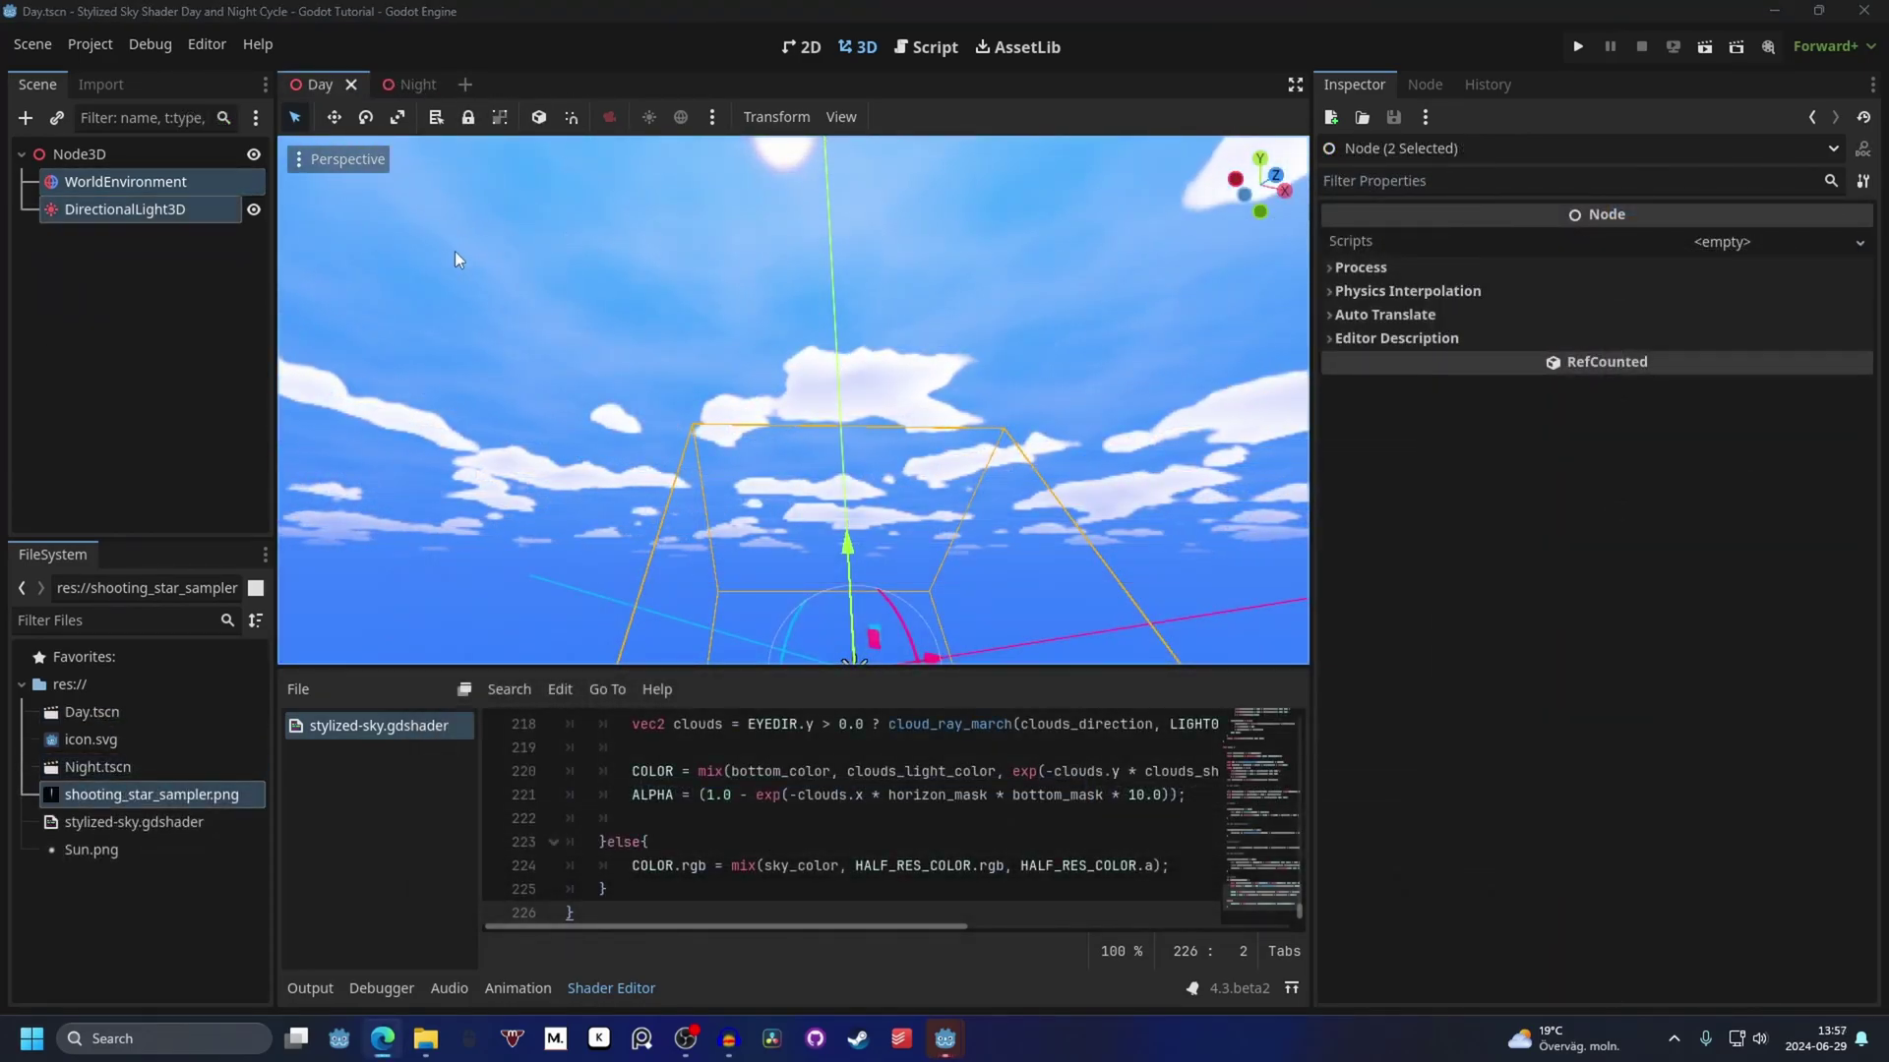
# Create a new 3D scene and copy the Night scene's WorldEnvironment and DirectionalLight3D nodes into it.
pyautogui.click(466, 86)
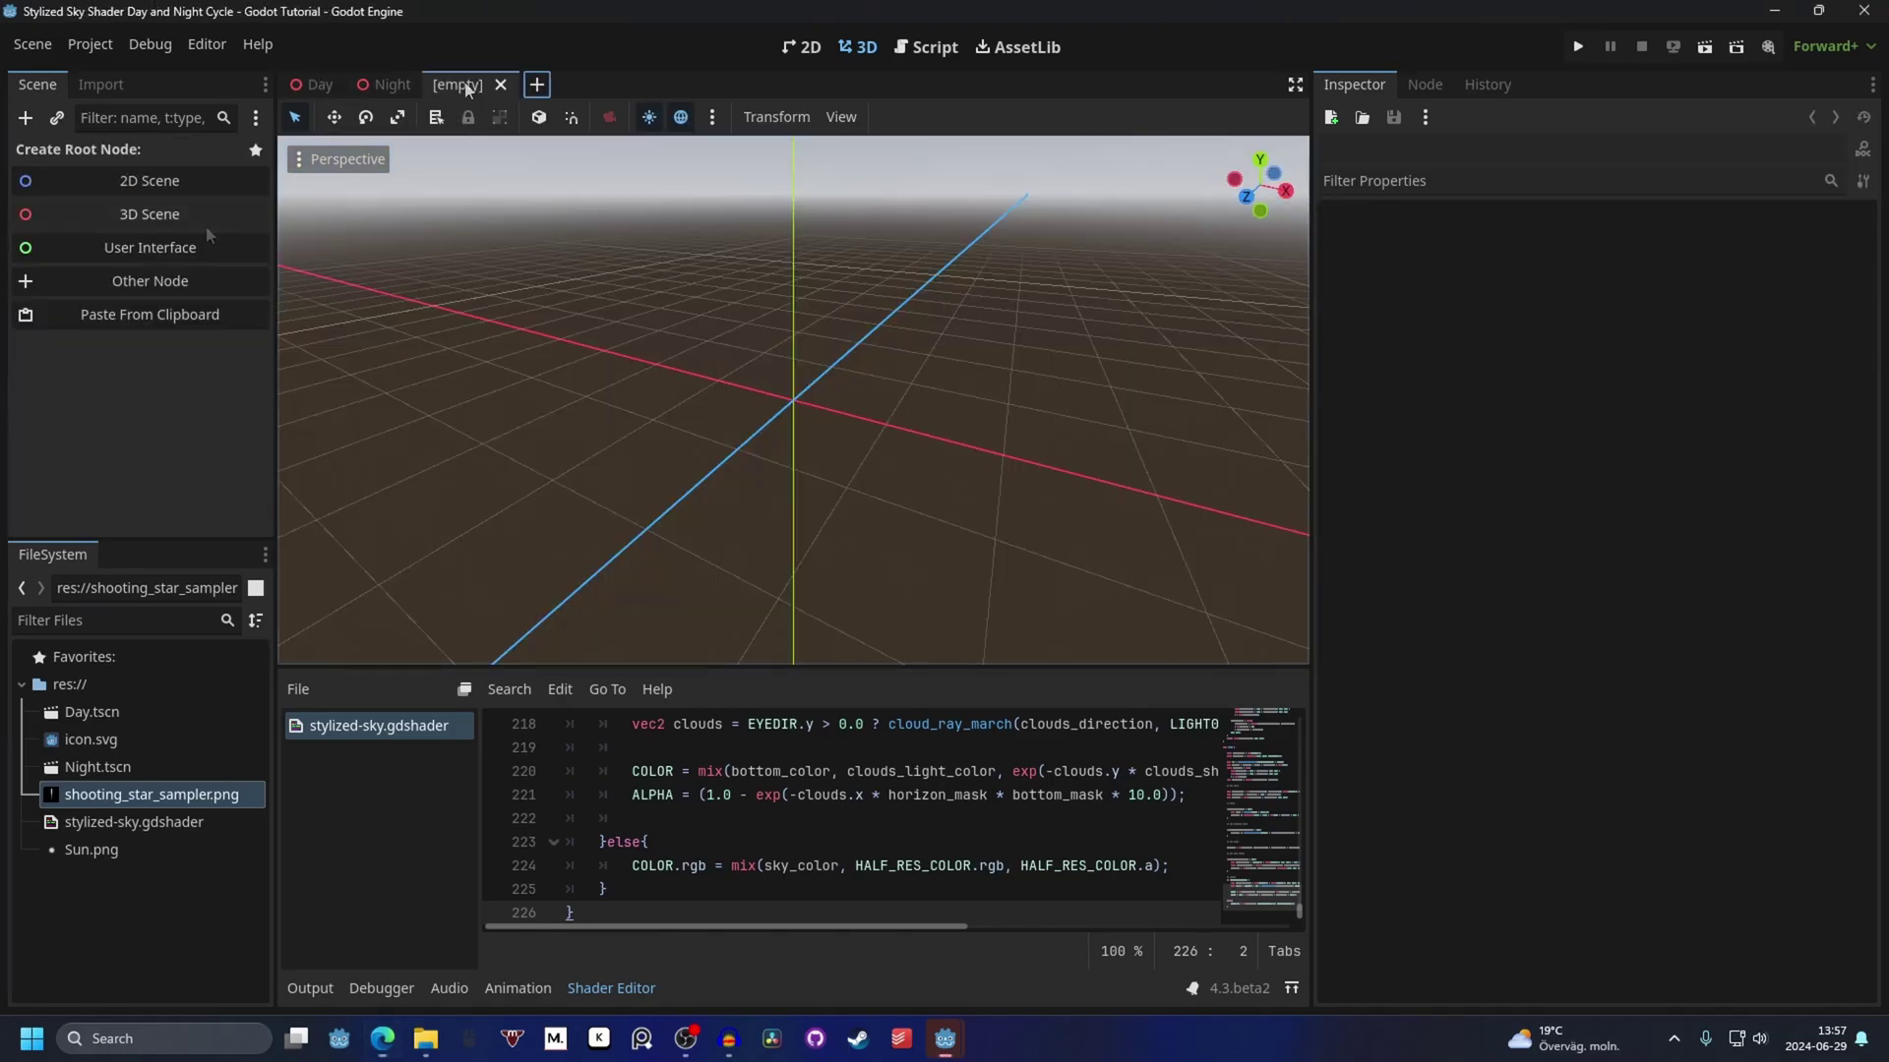
pyautogui.click(155, 220)
pyautogui.click(386, 85)
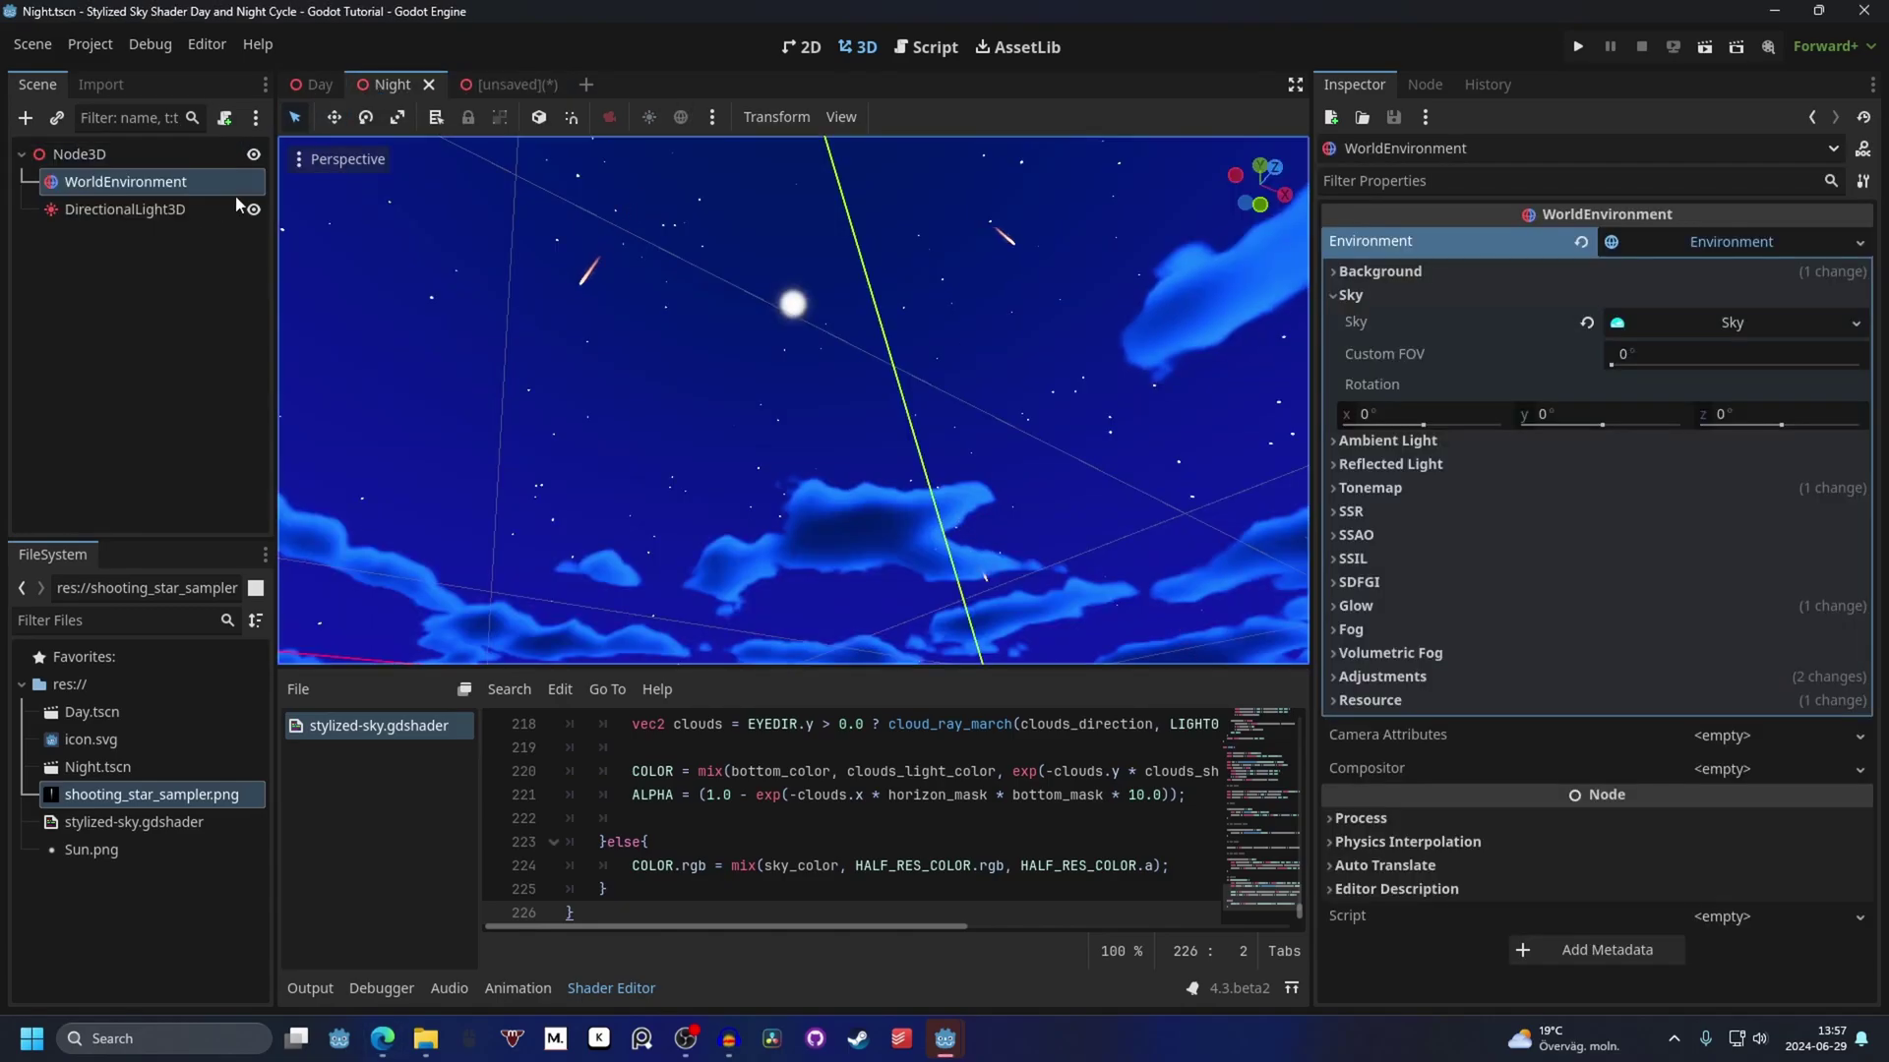
pyautogui.click(122, 246)
pyautogui.click(148, 209)
pyautogui.keyDown('shift'); pyautogui.click(88, 181); pyautogui.keyUp('shift')
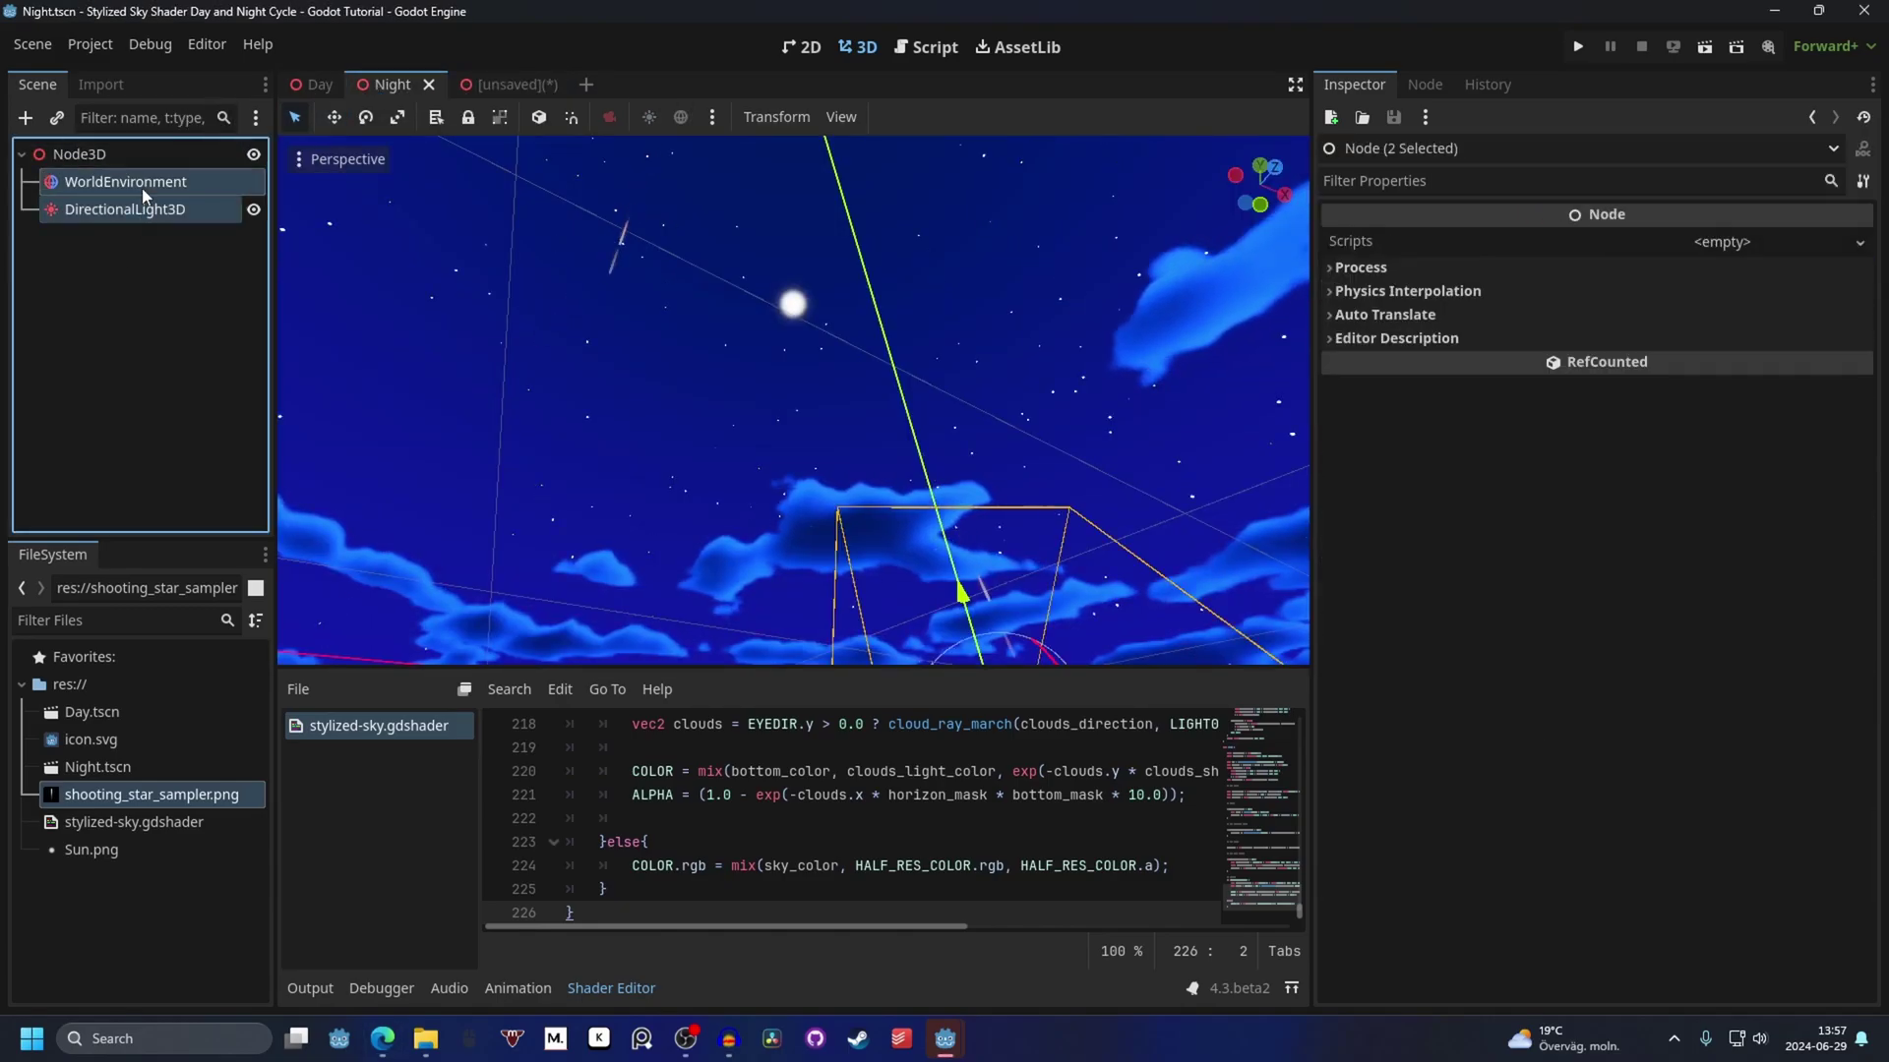
pyautogui.click(499, 86)
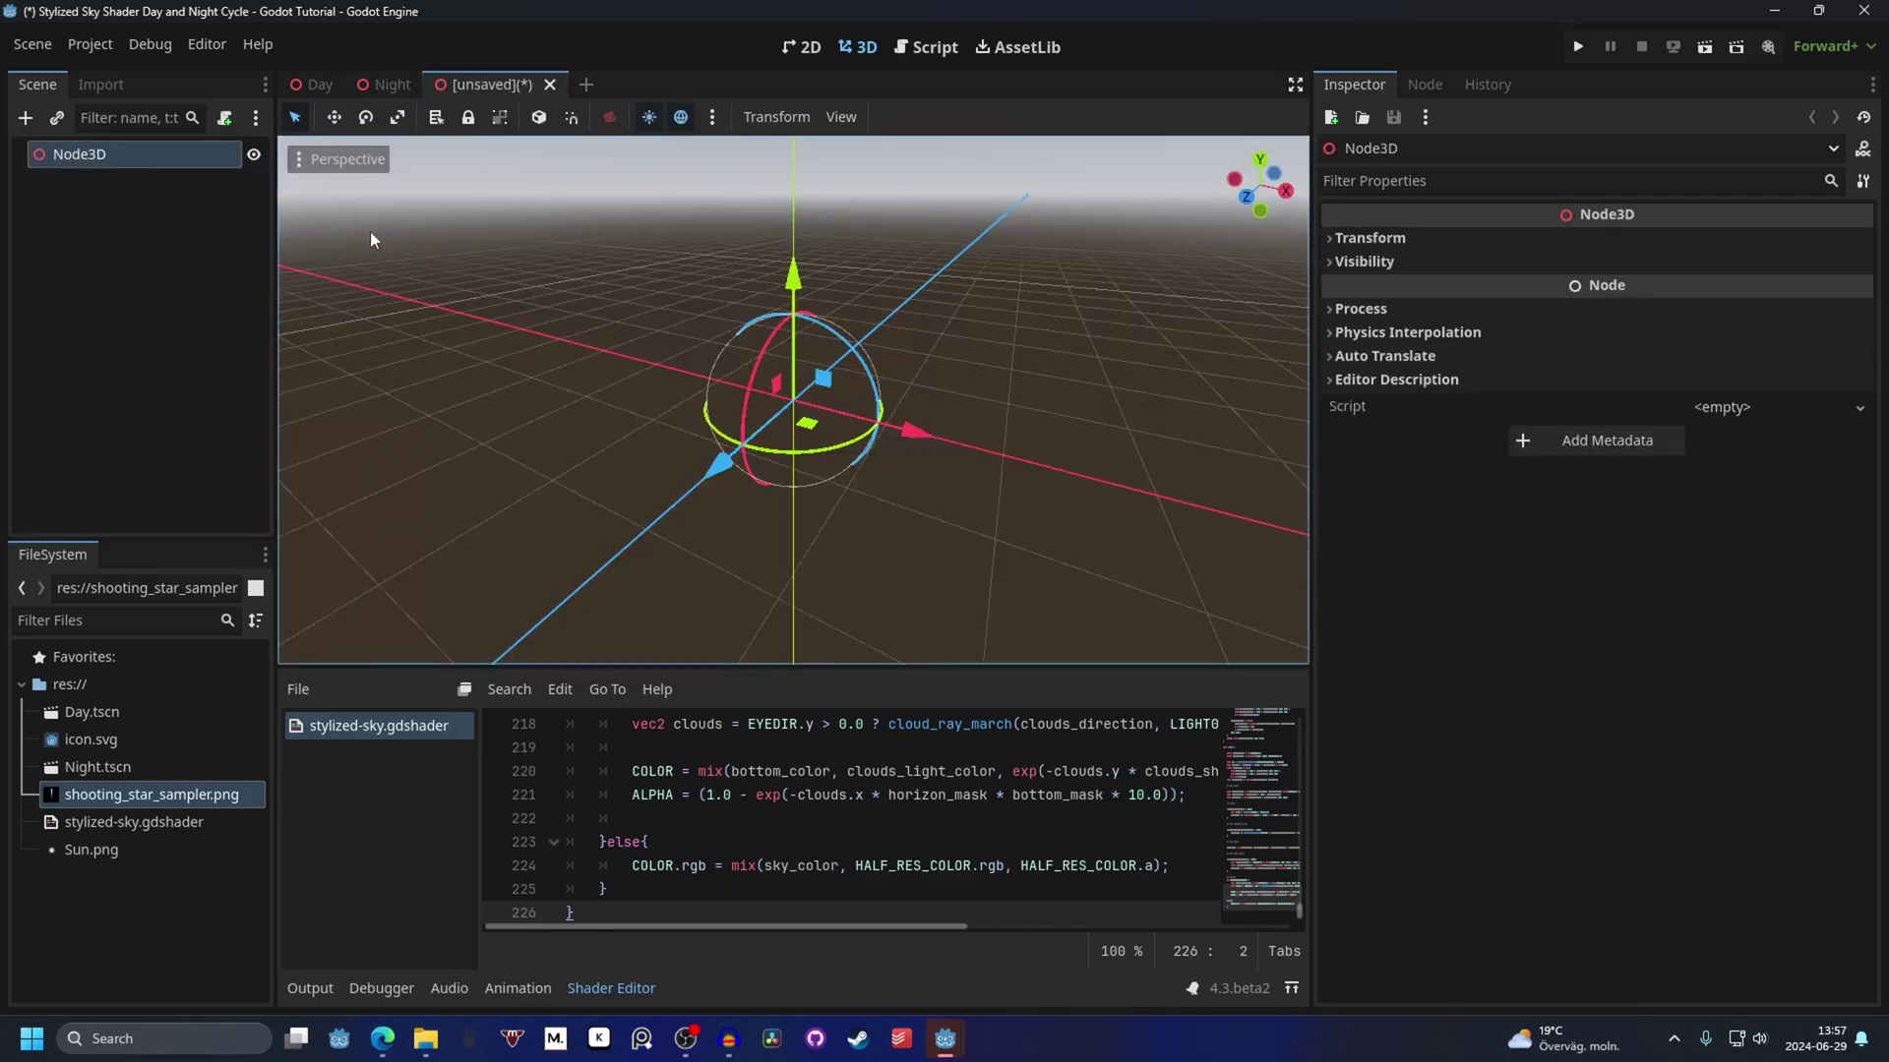
pyautogui.hotkey('ctrl', 'v')
# Add an AnimationPlayer node as a child of the new scene's root Node3D.
pyautogui.click(79, 153)
pyautogui.click(26, 118)
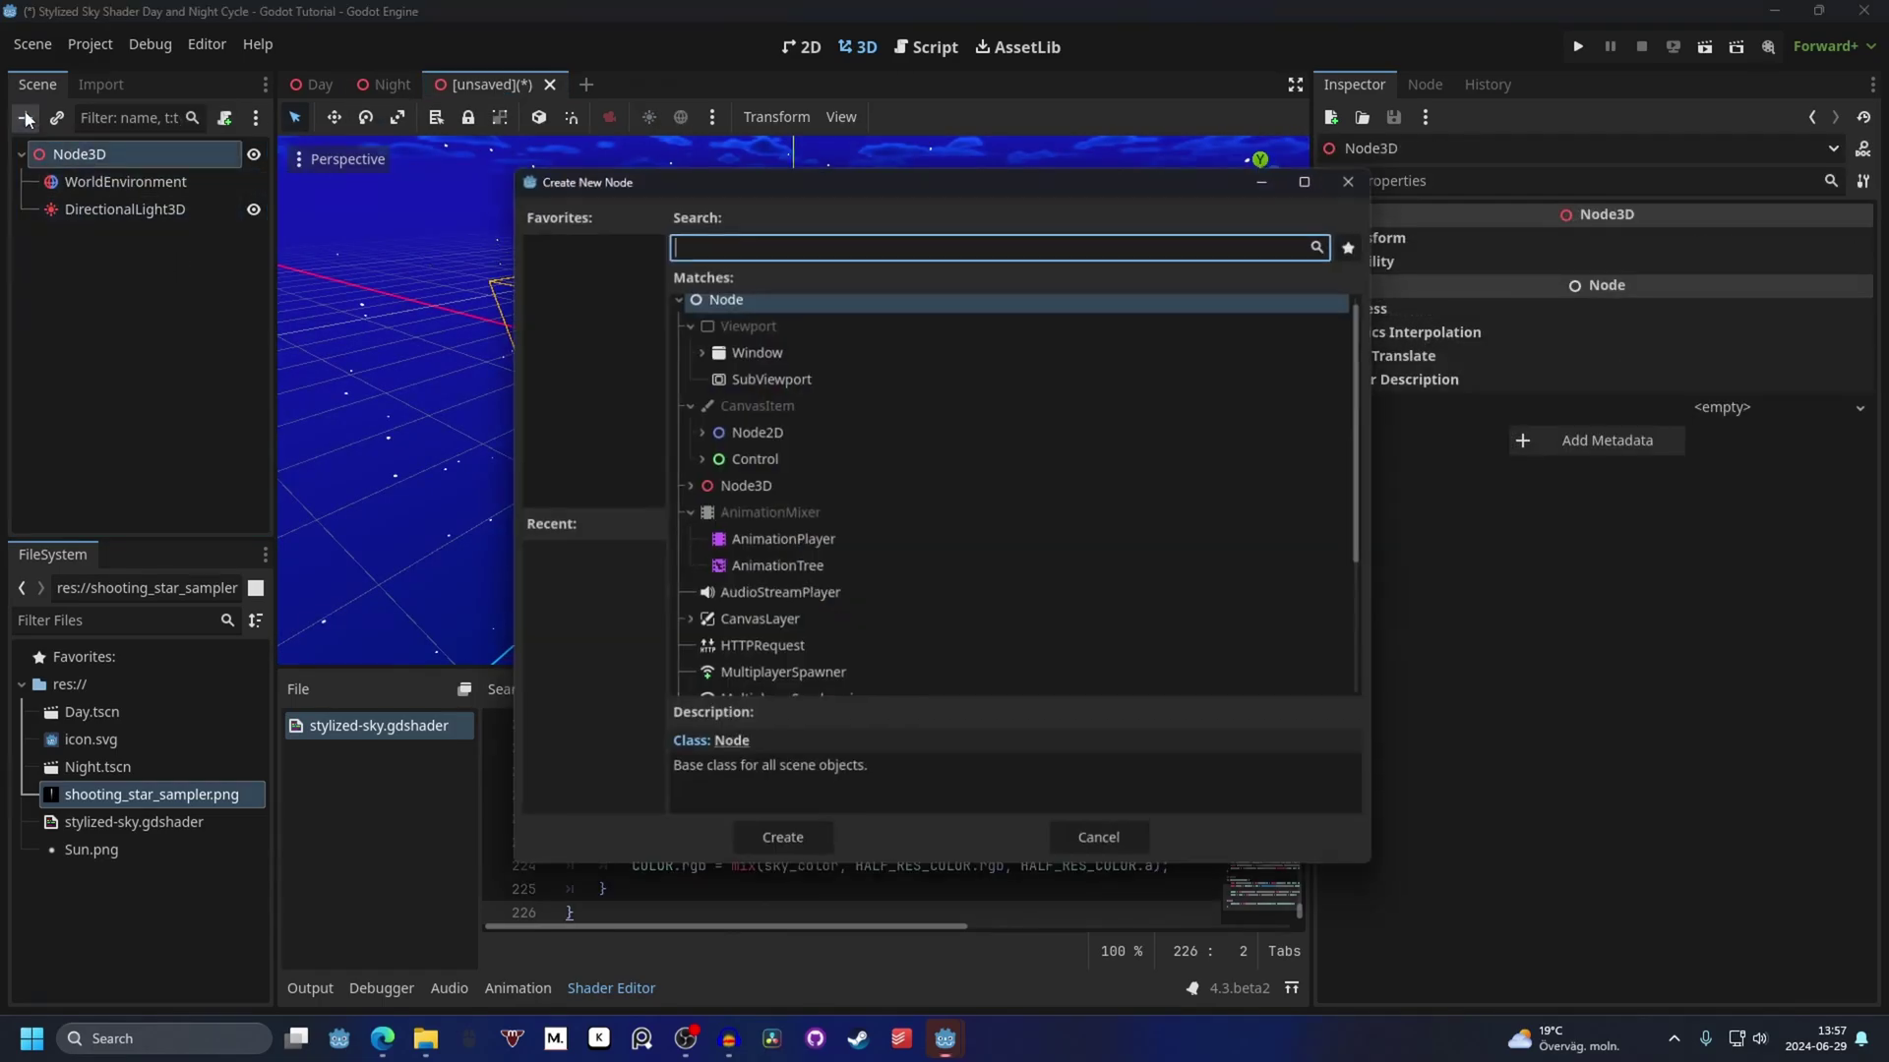
pyautogui.write('animatio')
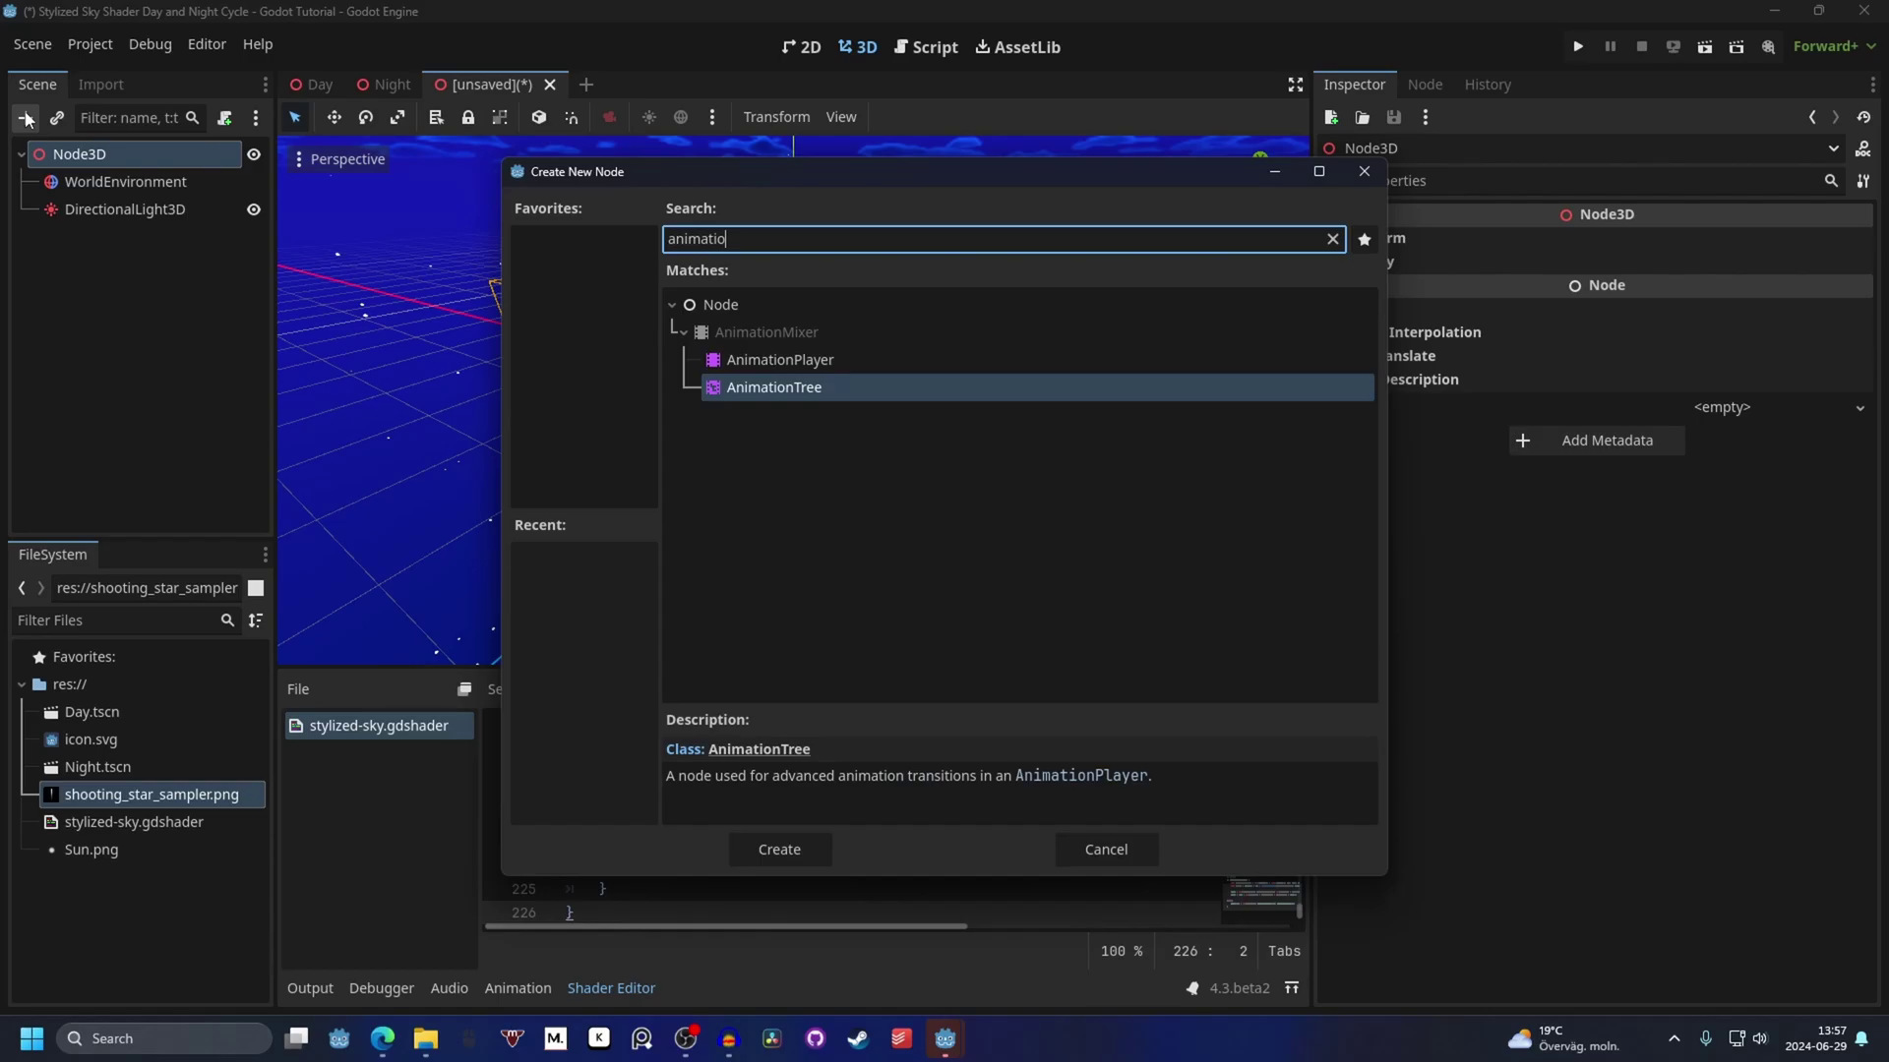
pyautogui.write('npl')
# Create an animation named Cycle in the AnimationPlayer and enable autoplay on load for it.
pyautogui.click(580, 769)
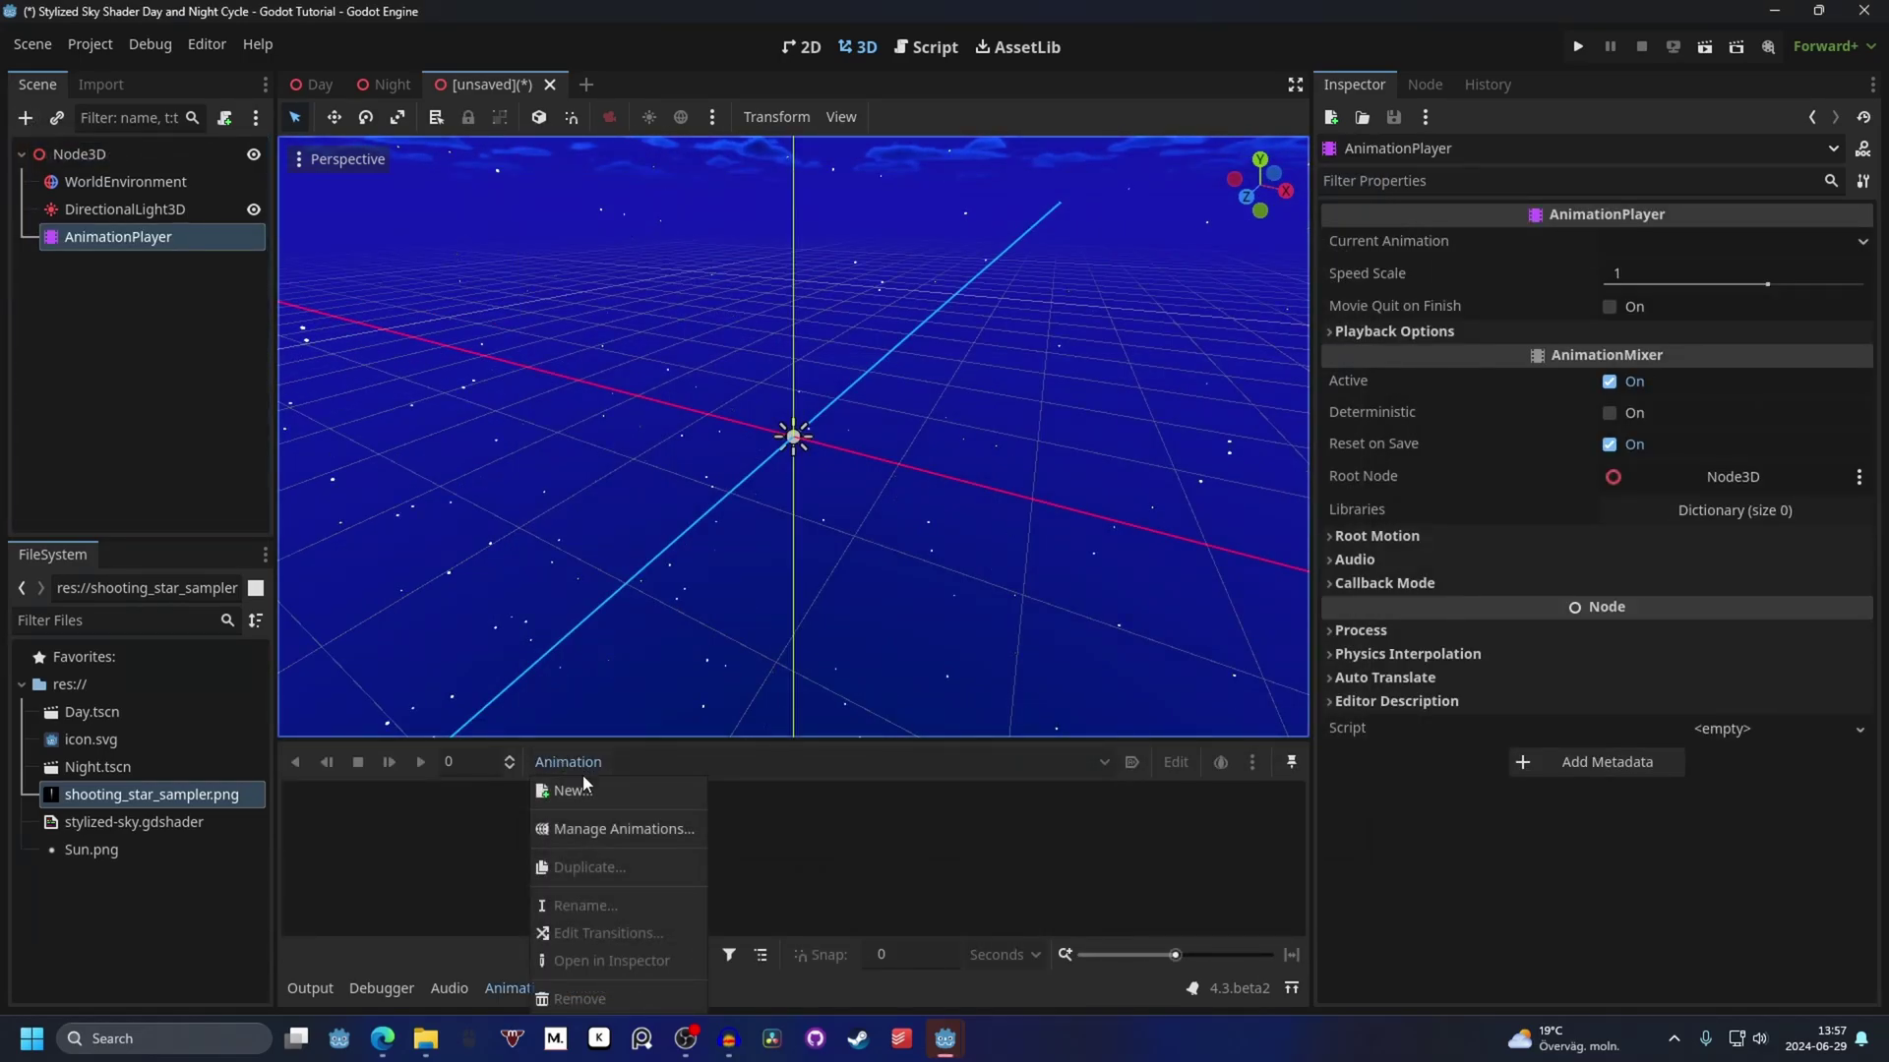
pyautogui.click(594, 789)
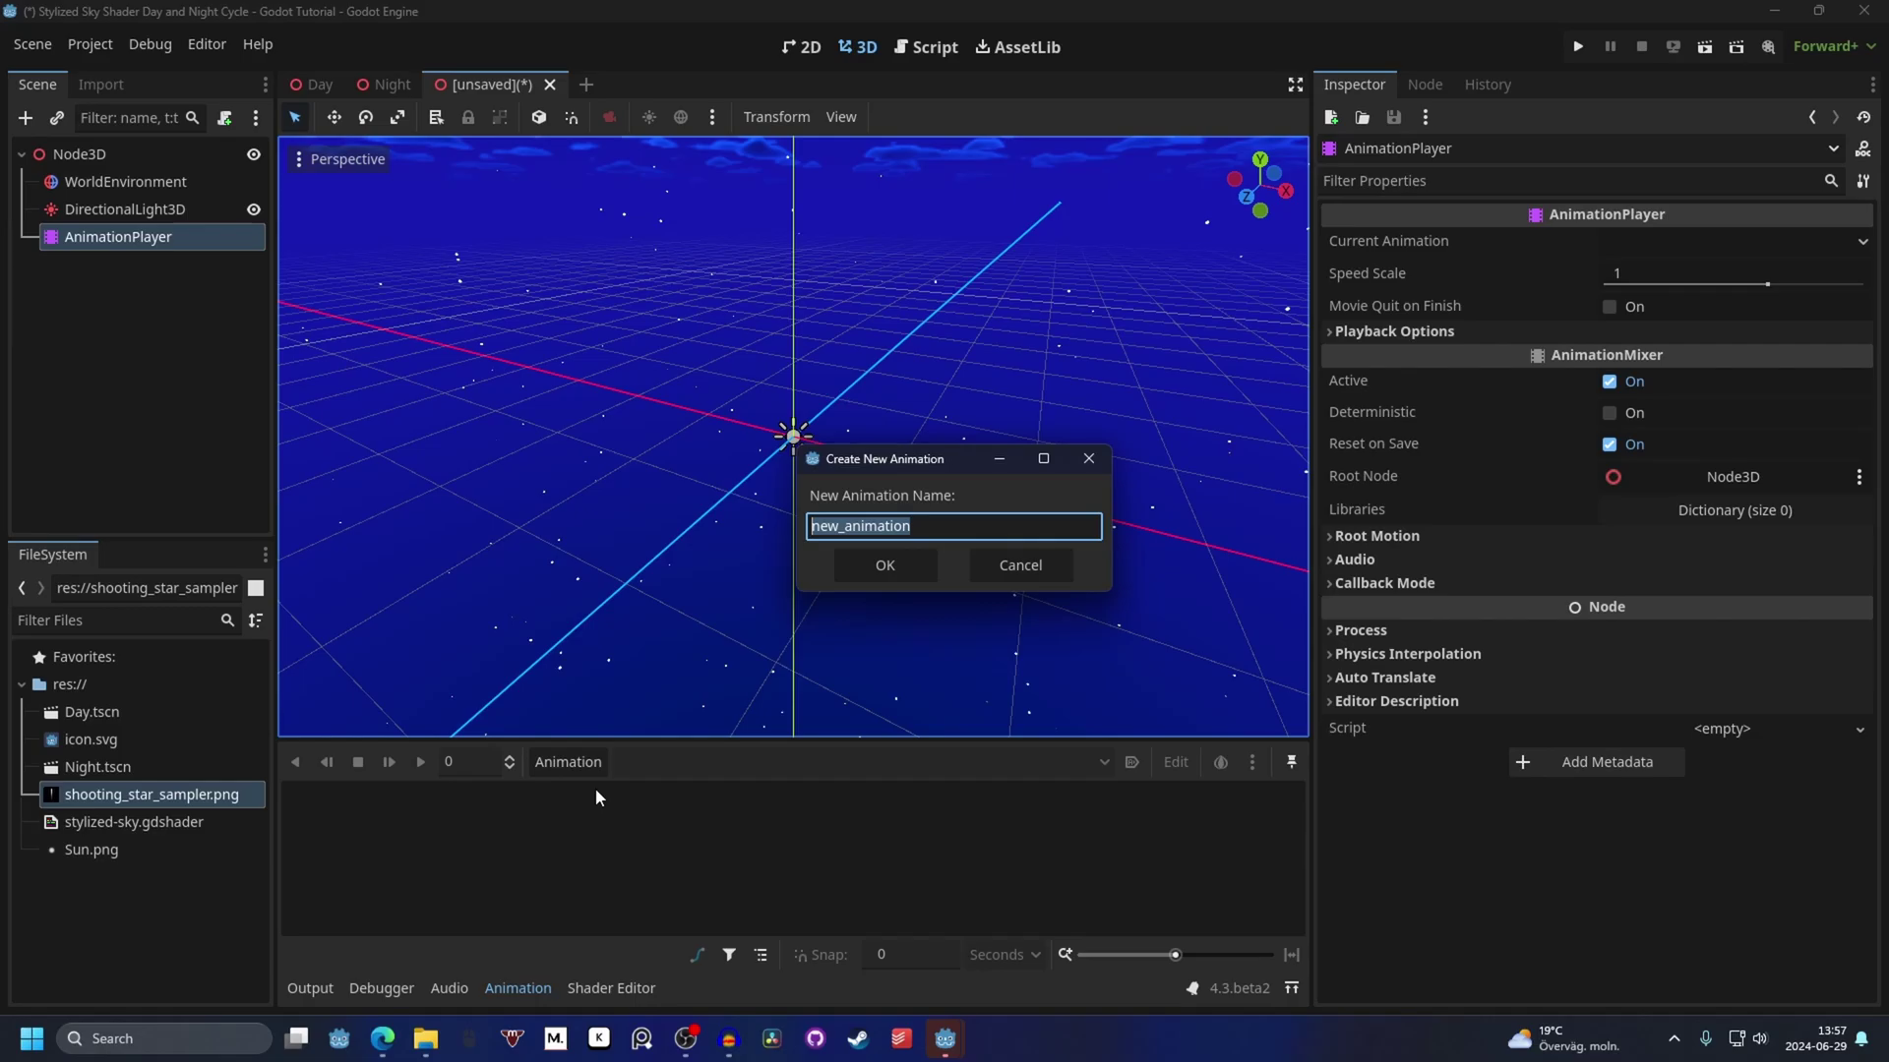
pyautogui.write('Cycle')
pyautogui.press('Return')
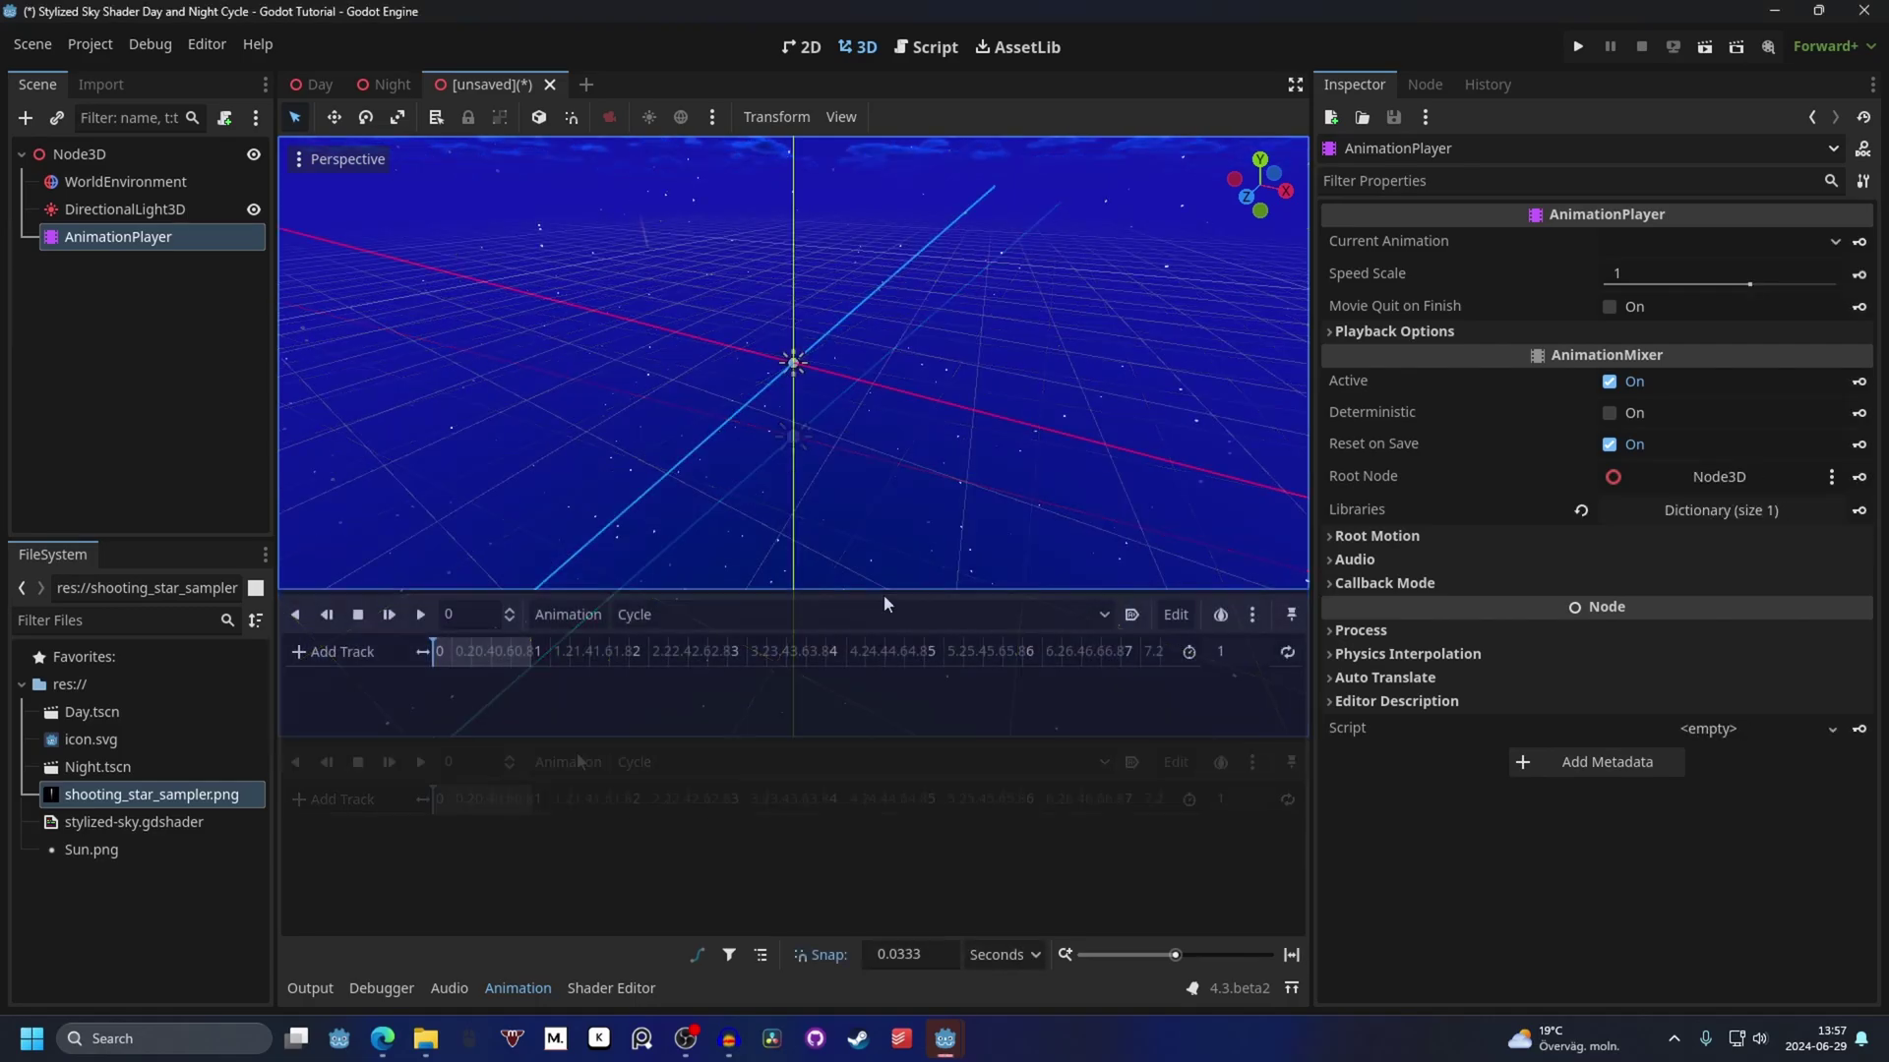
pyautogui.moveTo(726, 365); pyautogui.dragTo(934, 363, button='middle')
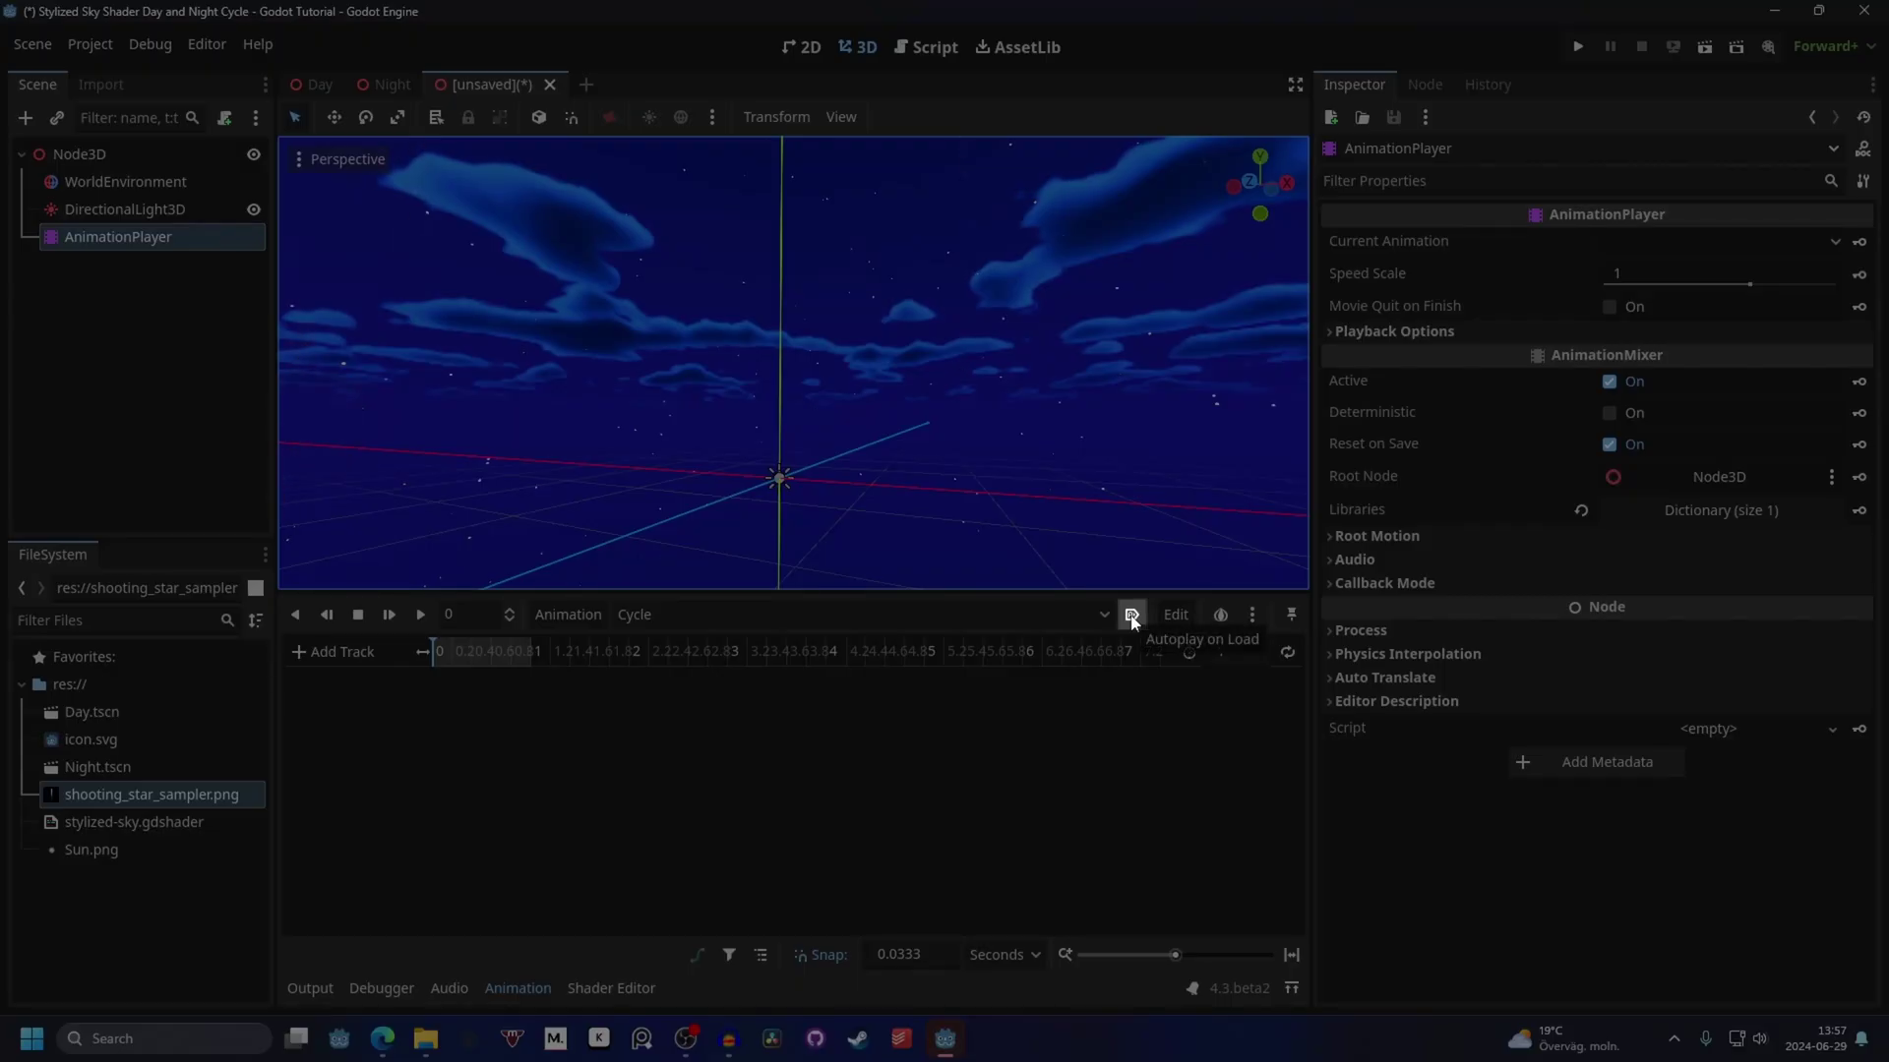
pyautogui.click(1131, 617)
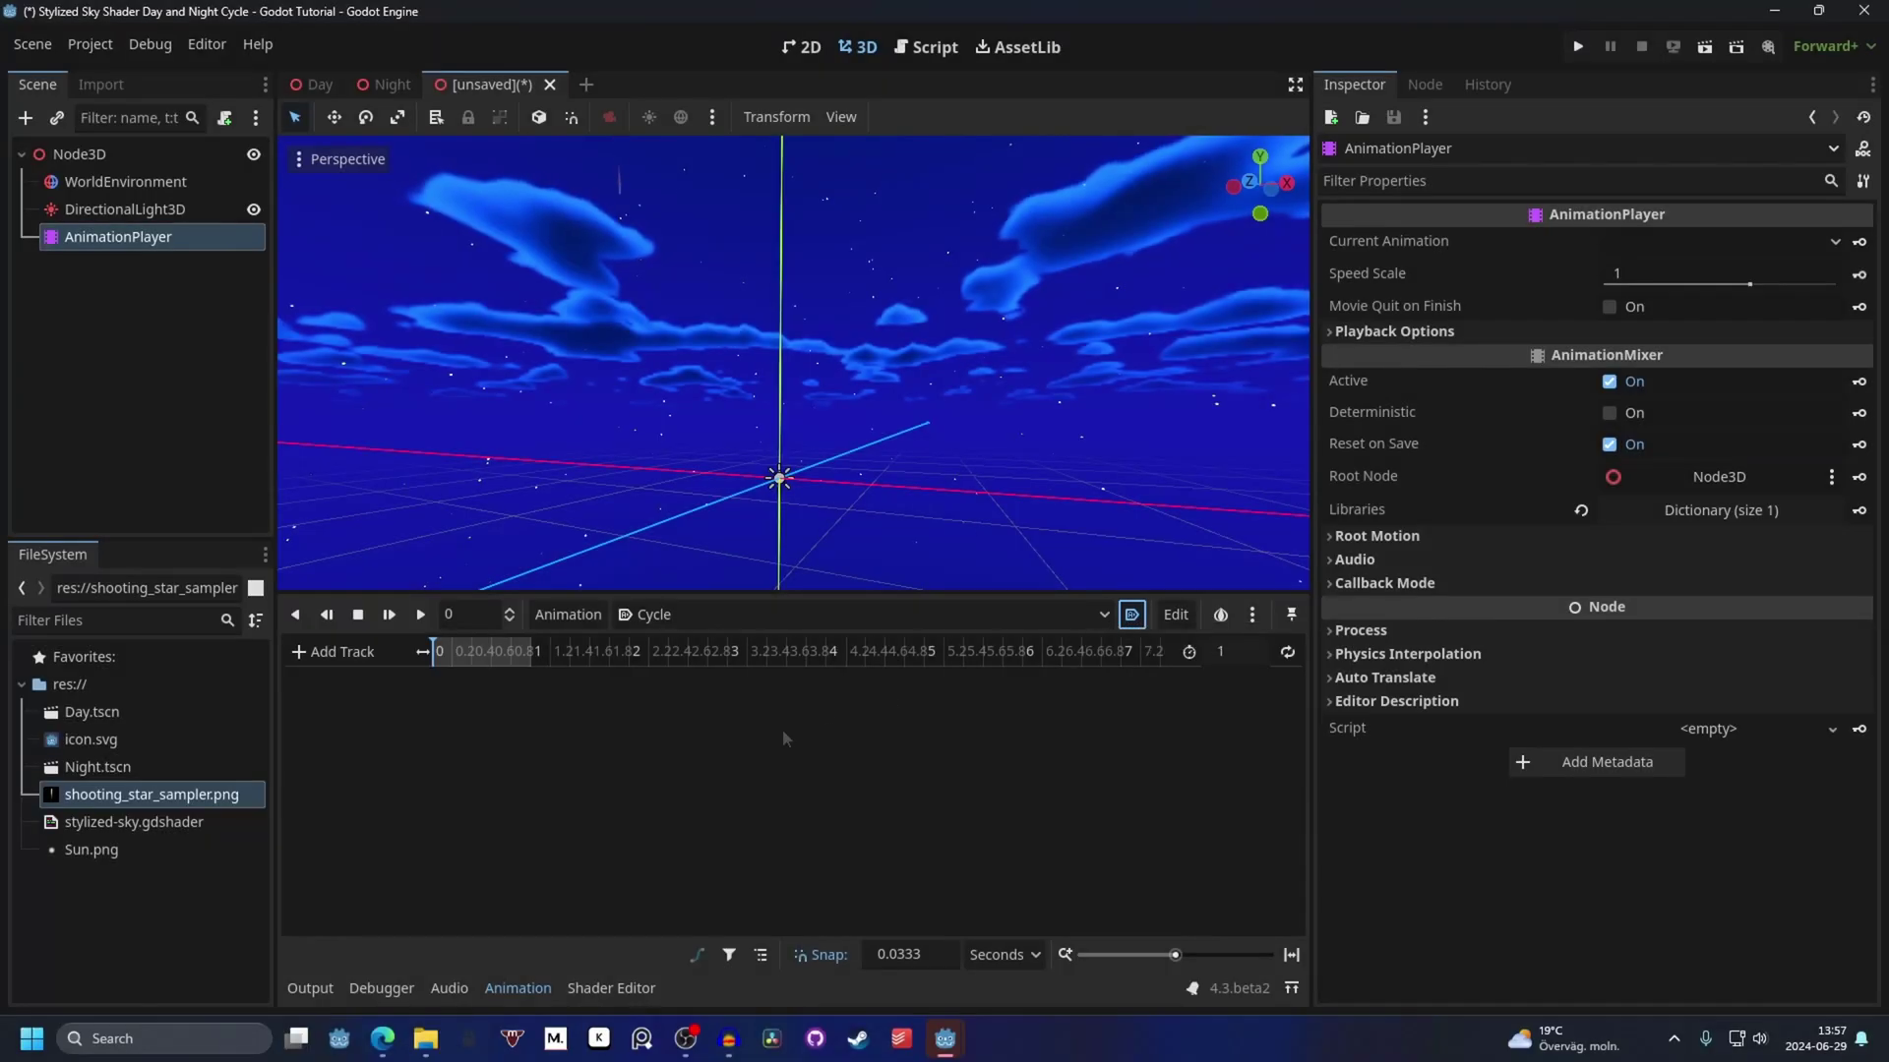
# Set the Cycle animation's length to 60*12 seconds and keep the timeline position at 0.
pyautogui.click(1241, 653)
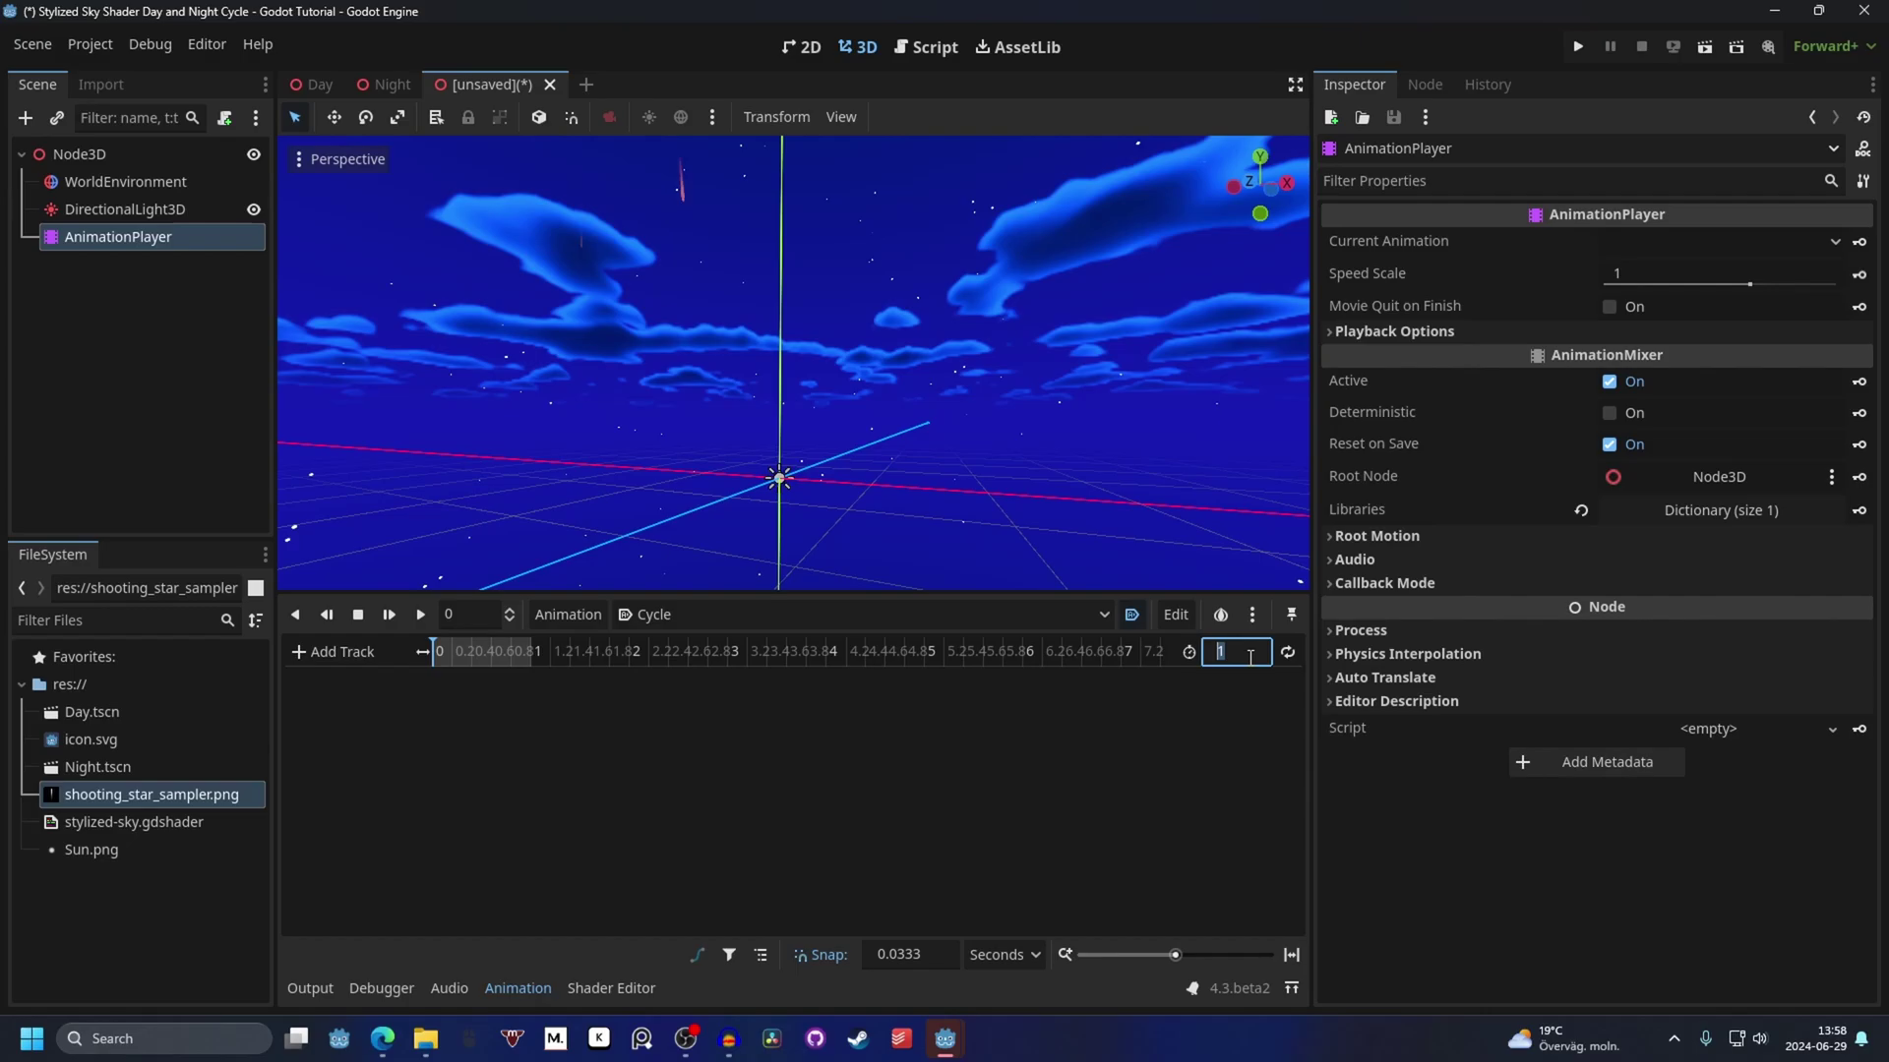
pyautogui.write('60*12')
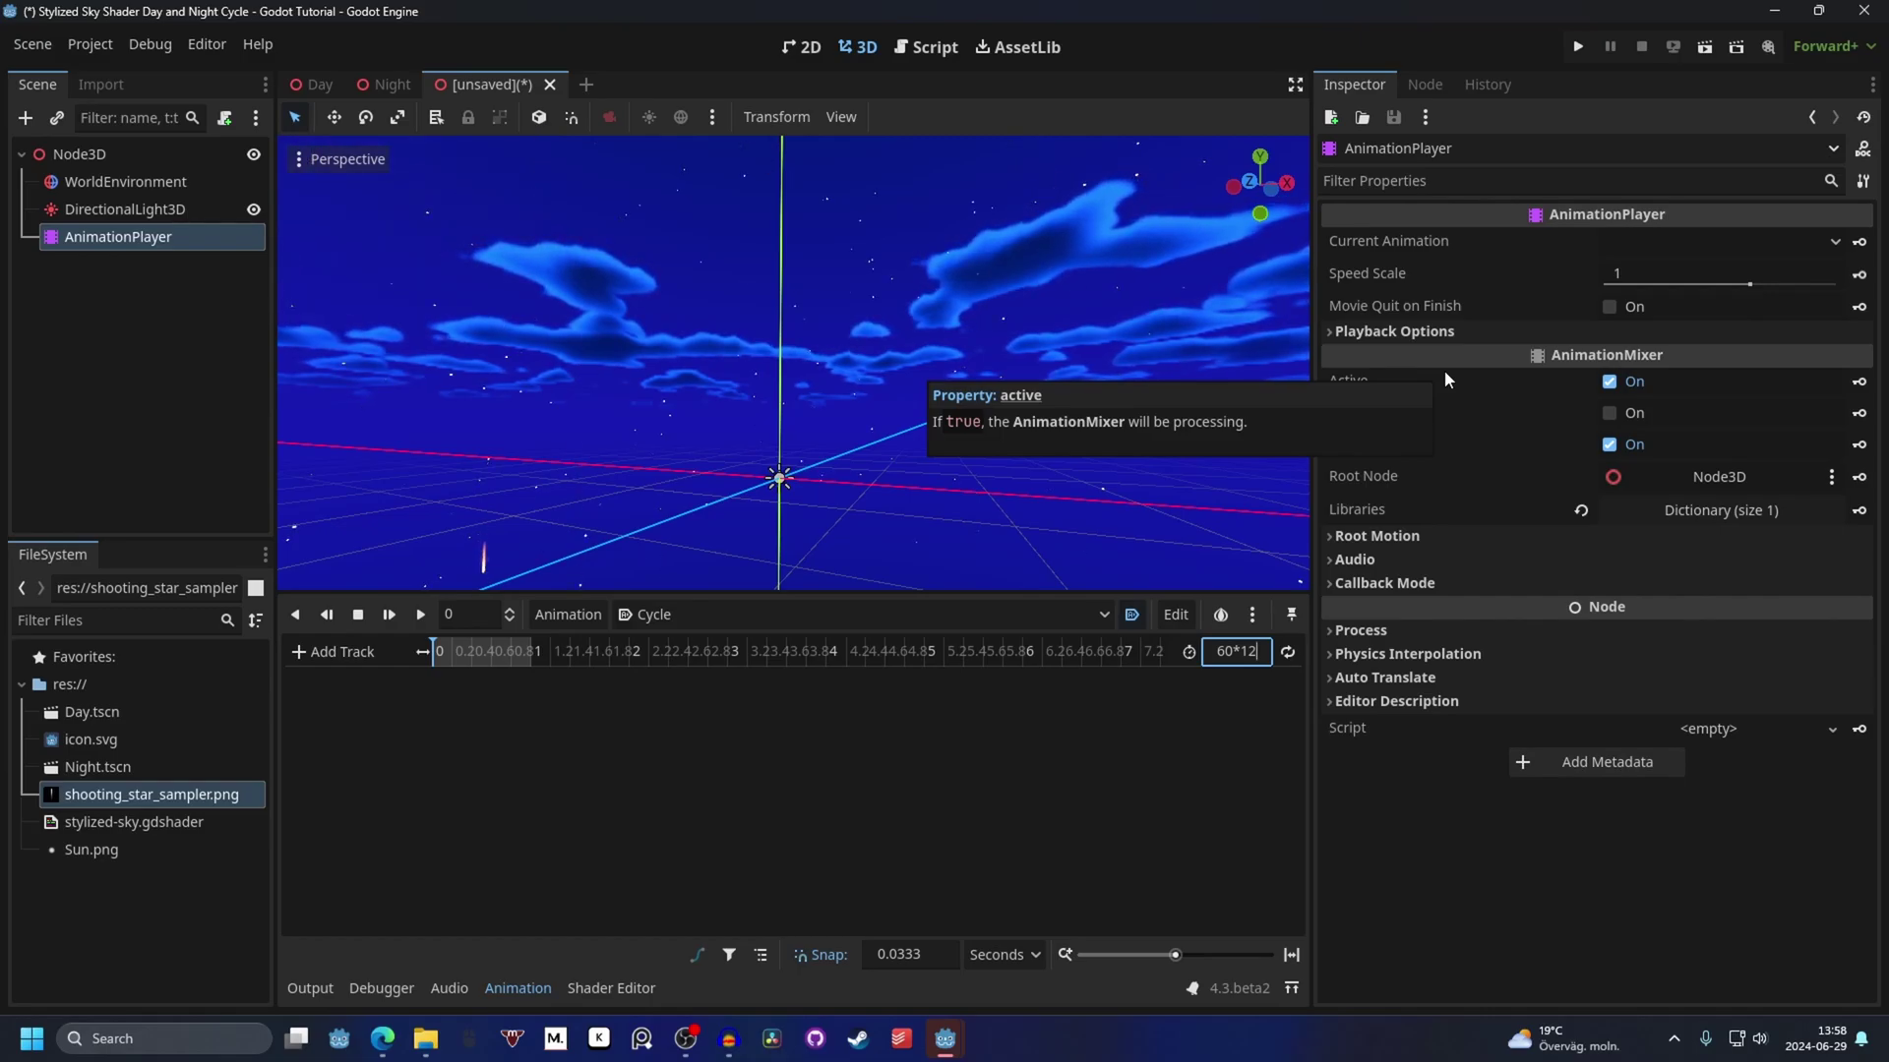
pyautogui.press('Return')
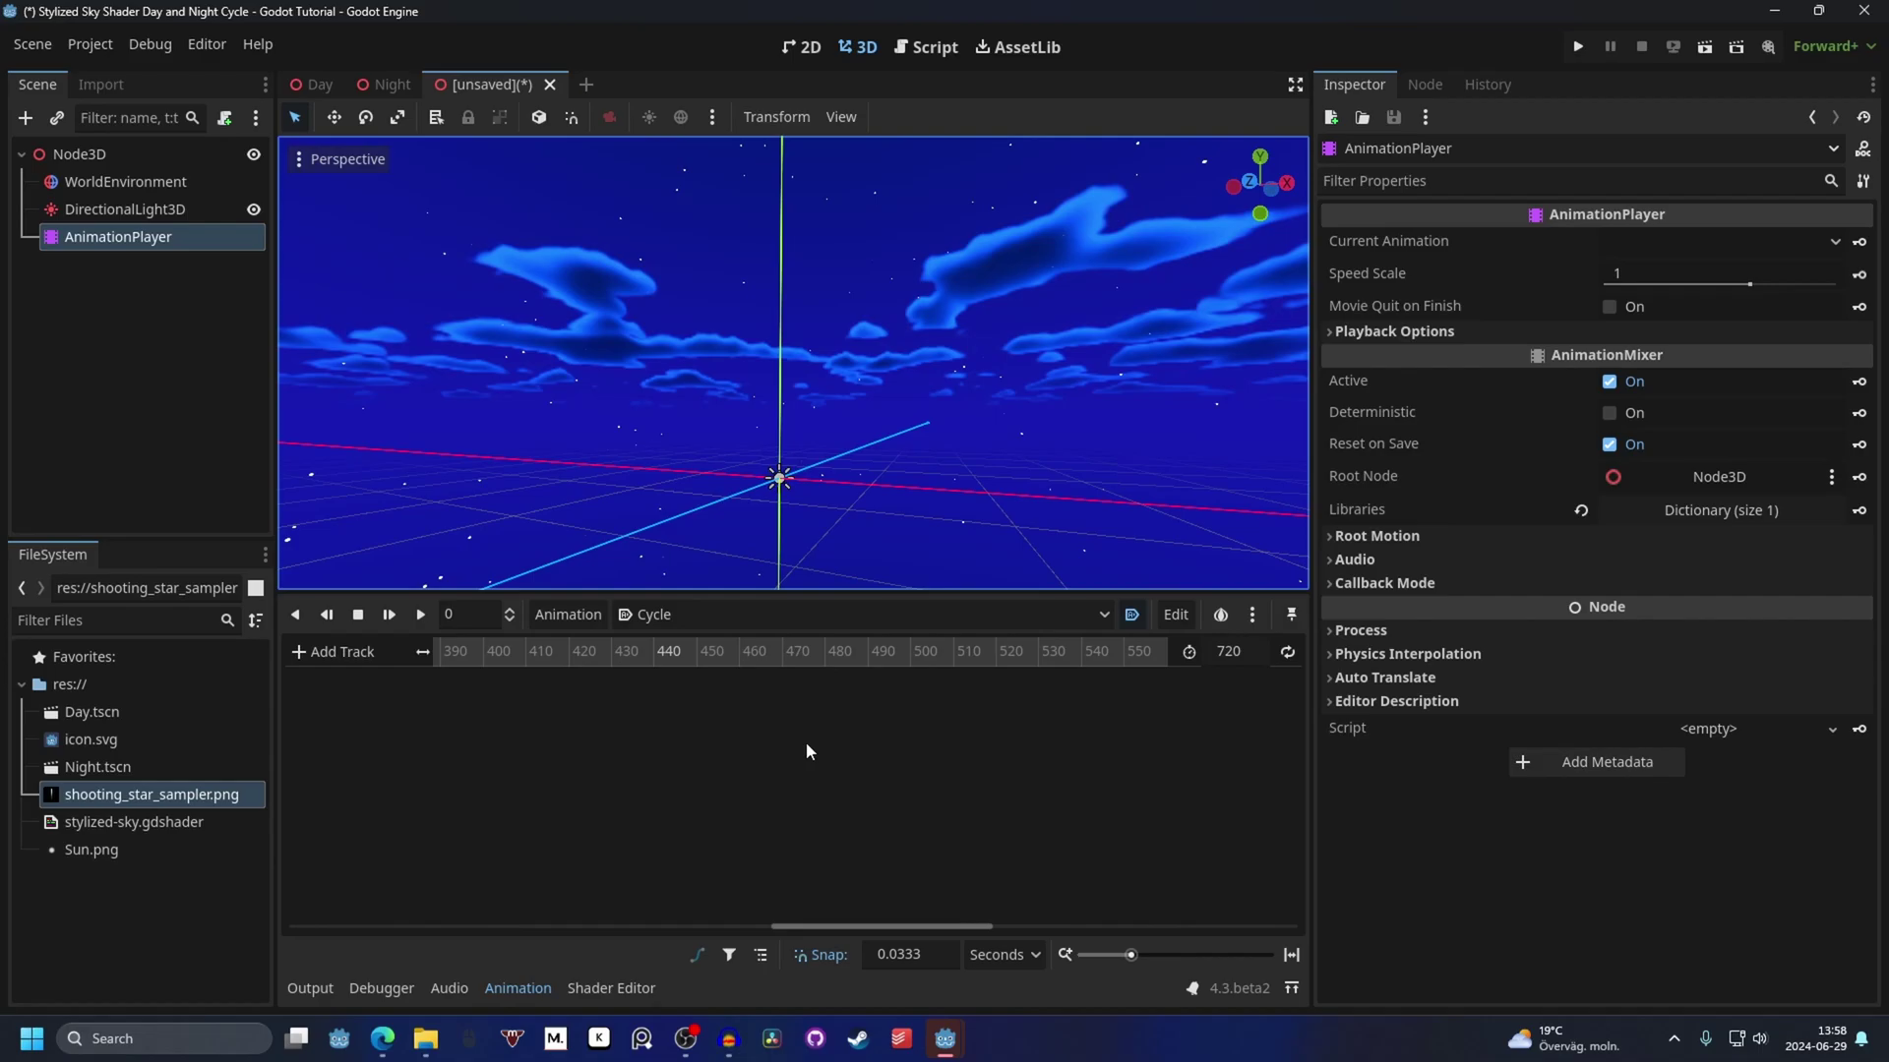
pyautogui.keyDown('ctrl'); pyautogui.scroll(-12, 776, 733); pyautogui.keyUp('ctrl')
pyautogui.keyDown('shift'); pyautogui.scroll(3, 774, 748); pyautogui.keyUp('shift')
pyautogui.moveTo(466, 652); pyautogui.dragTo(429, 646)
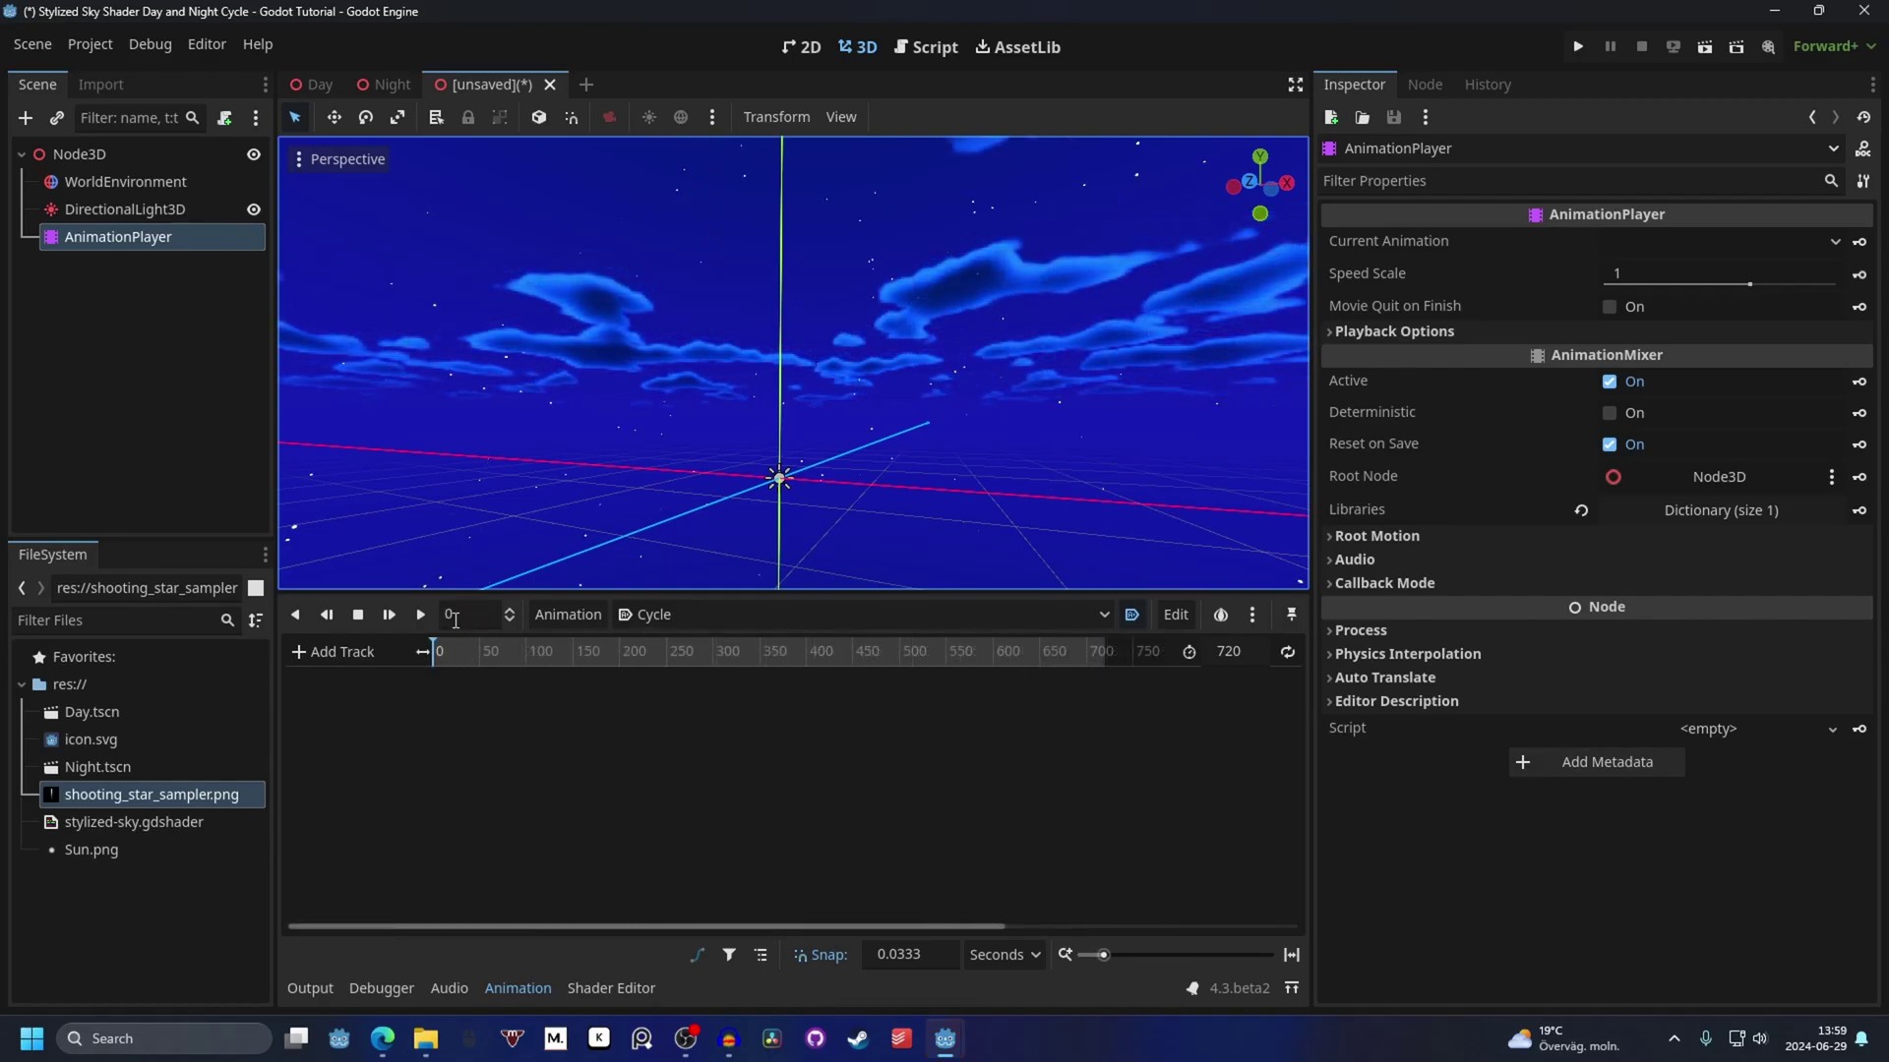
pyautogui.click(455, 620)
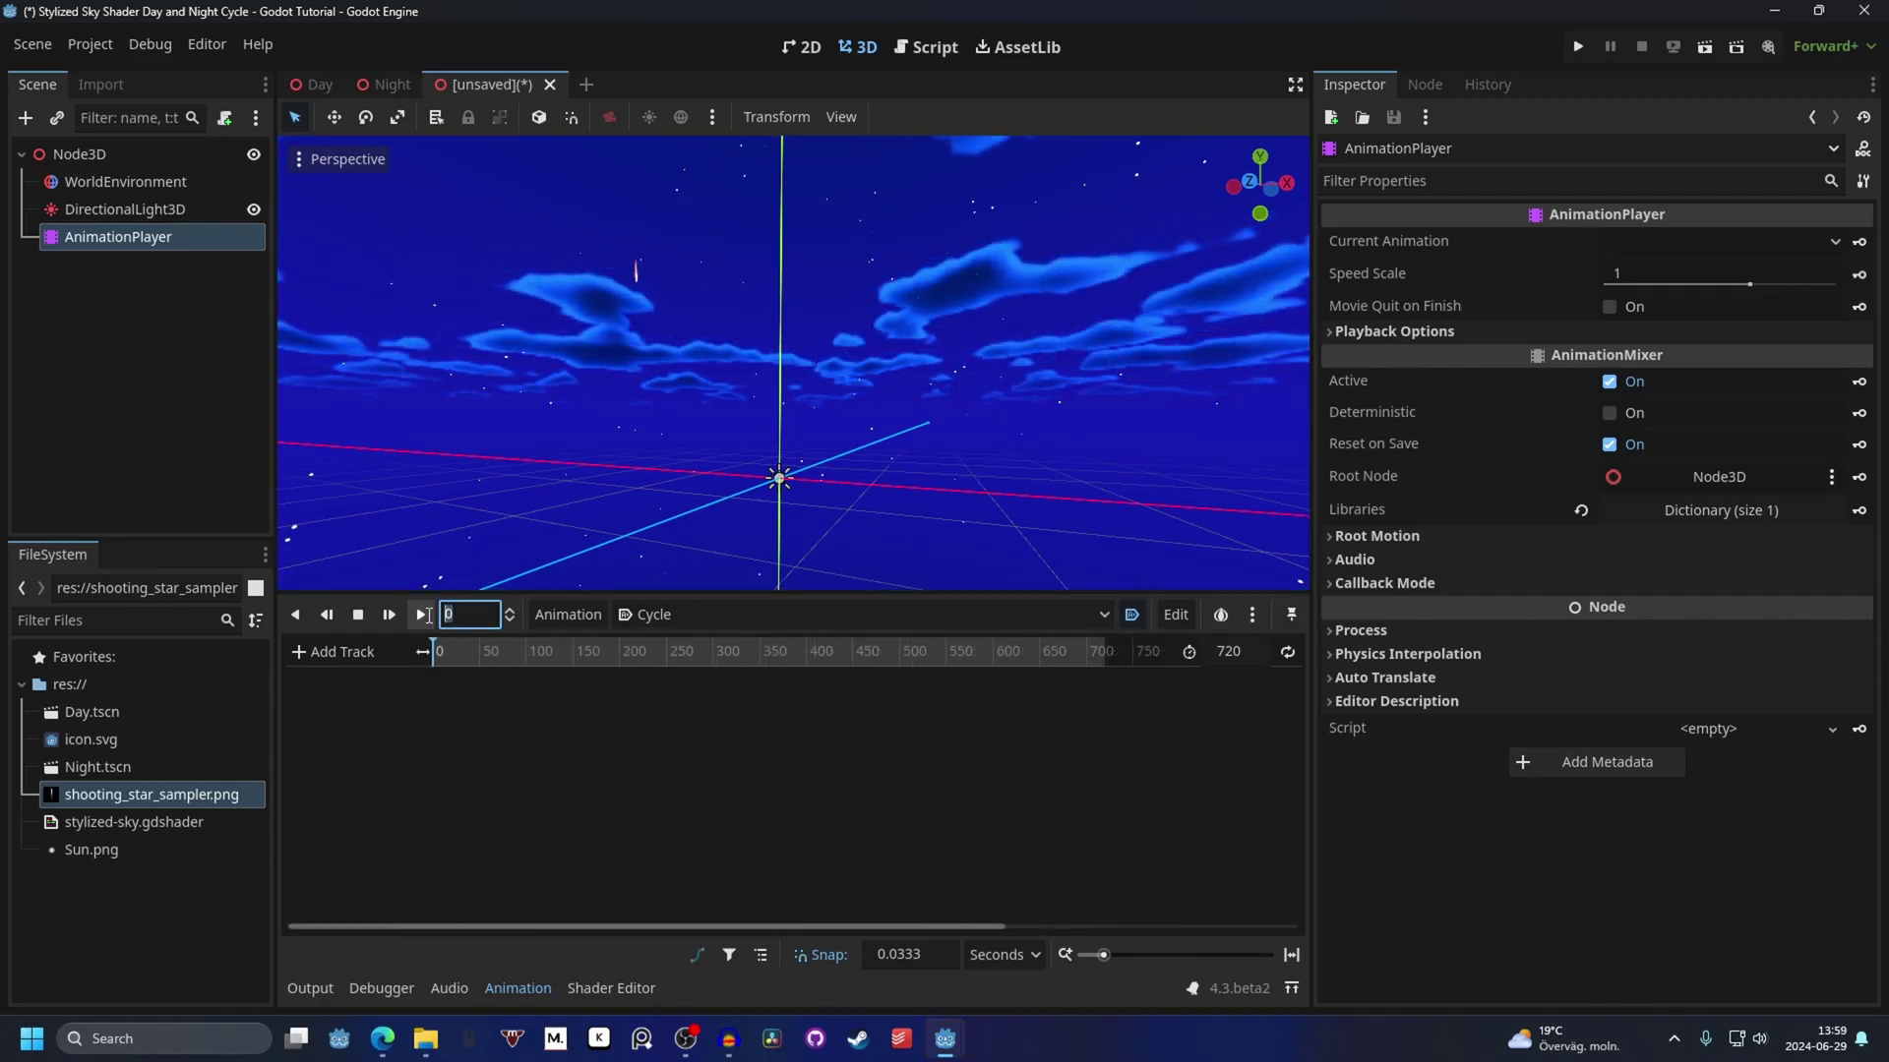
# Expand the WorldEnvironment's sky shader material and create a keyed Cycle track for Clouds Light Color at time 0.
pyautogui.click(163, 184)
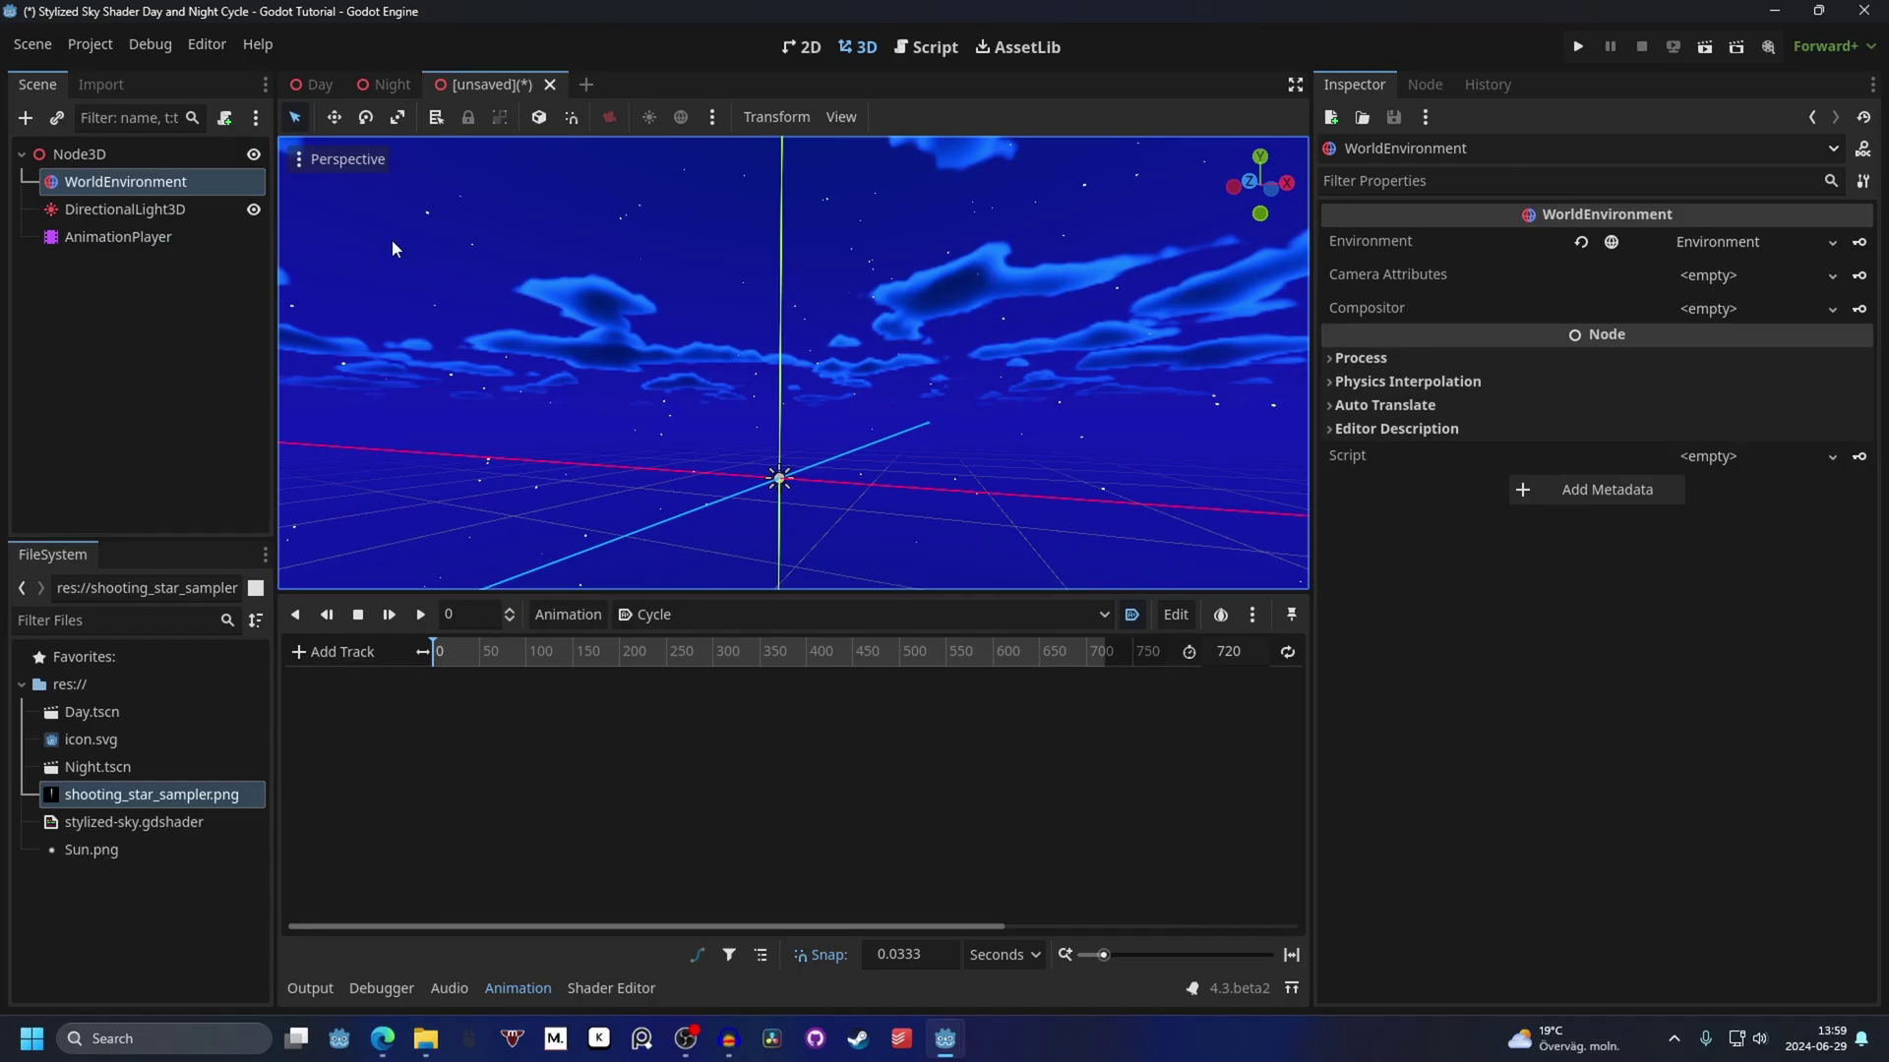
pyautogui.click(1743, 248)
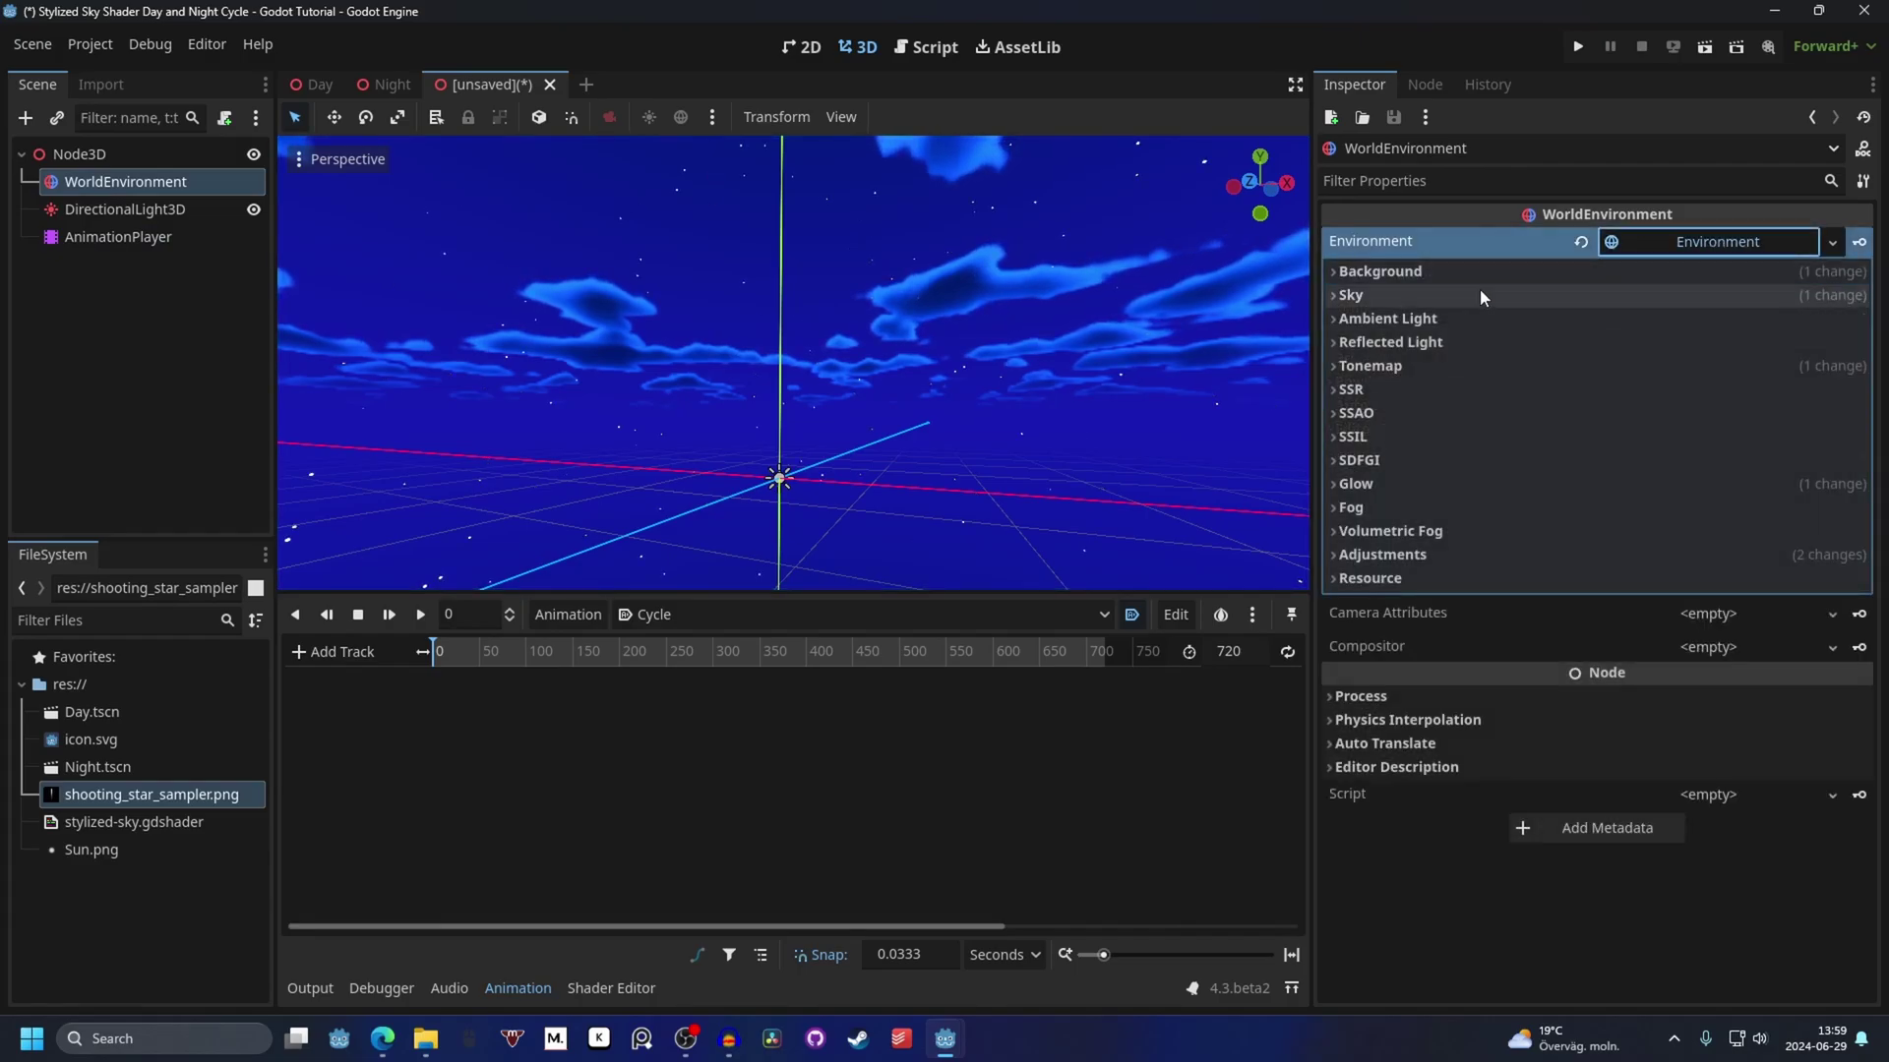
pyautogui.click(1433, 294)
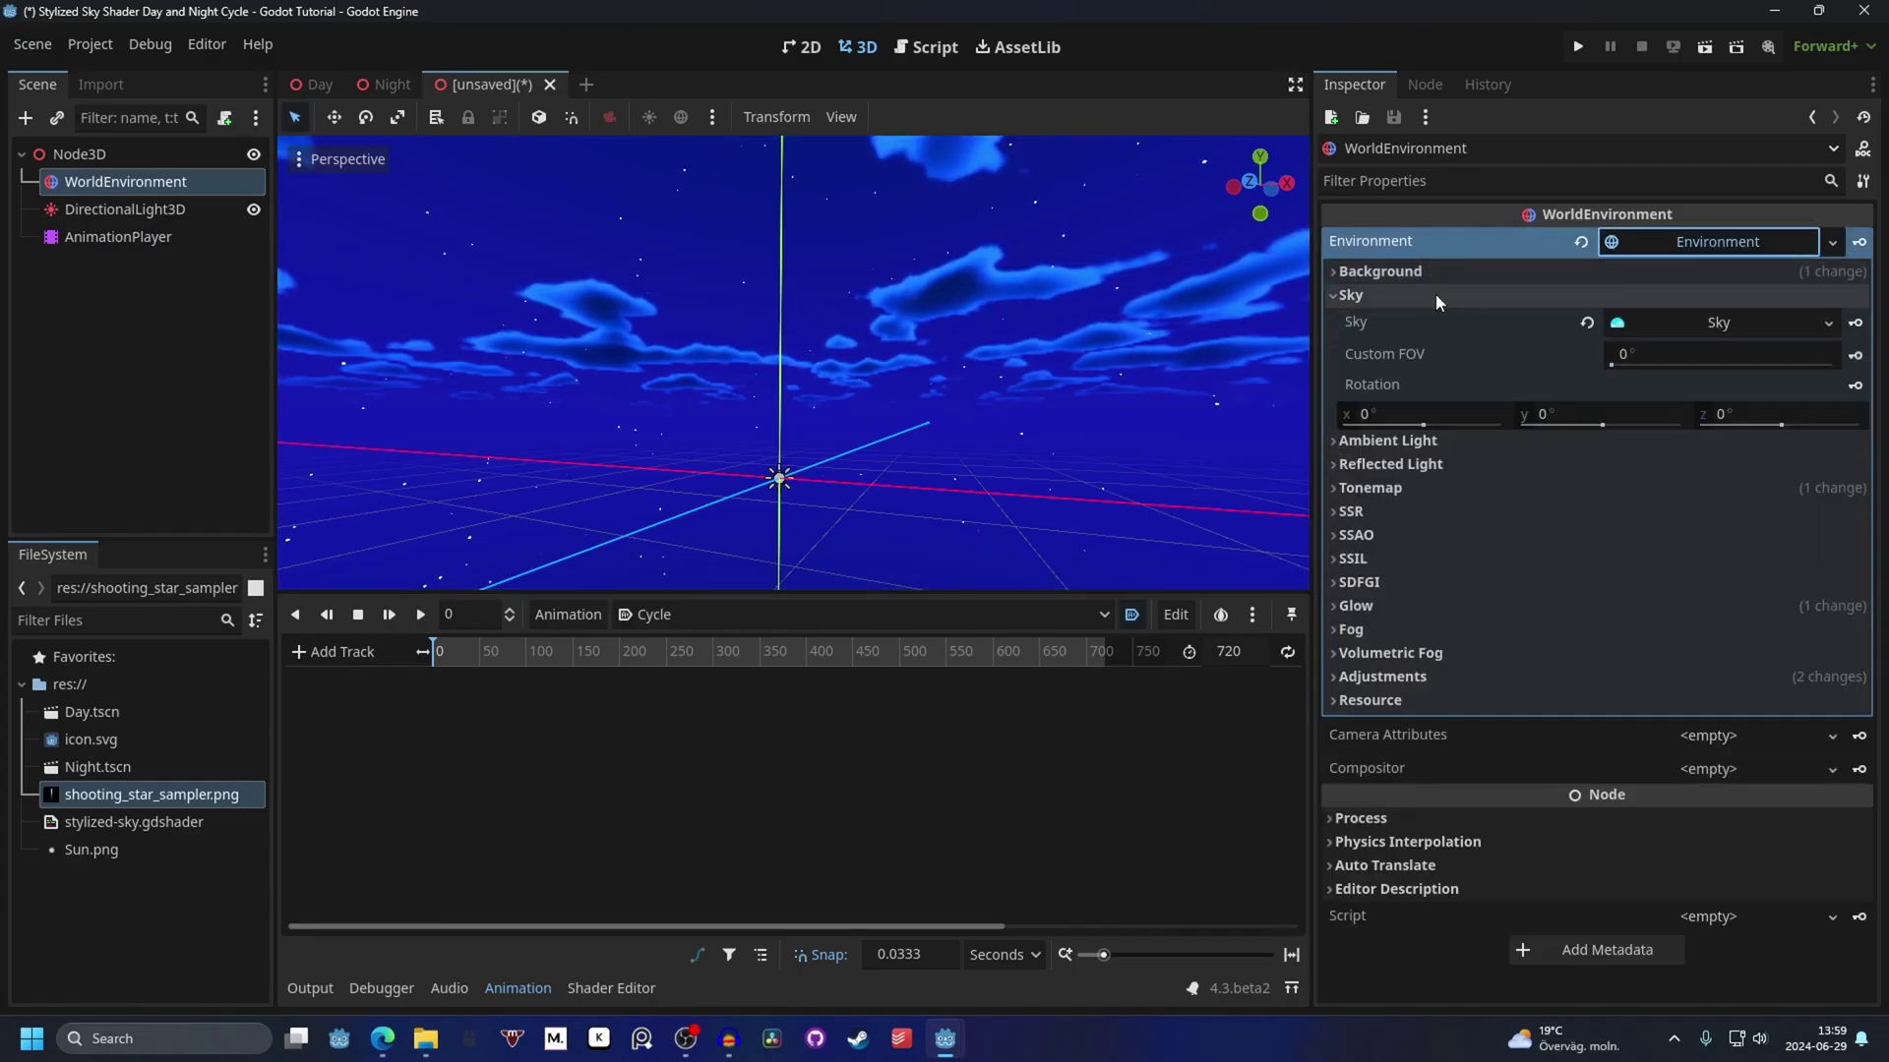
pyautogui.click(1713, 324)
pyautogui.click(1709, 364)
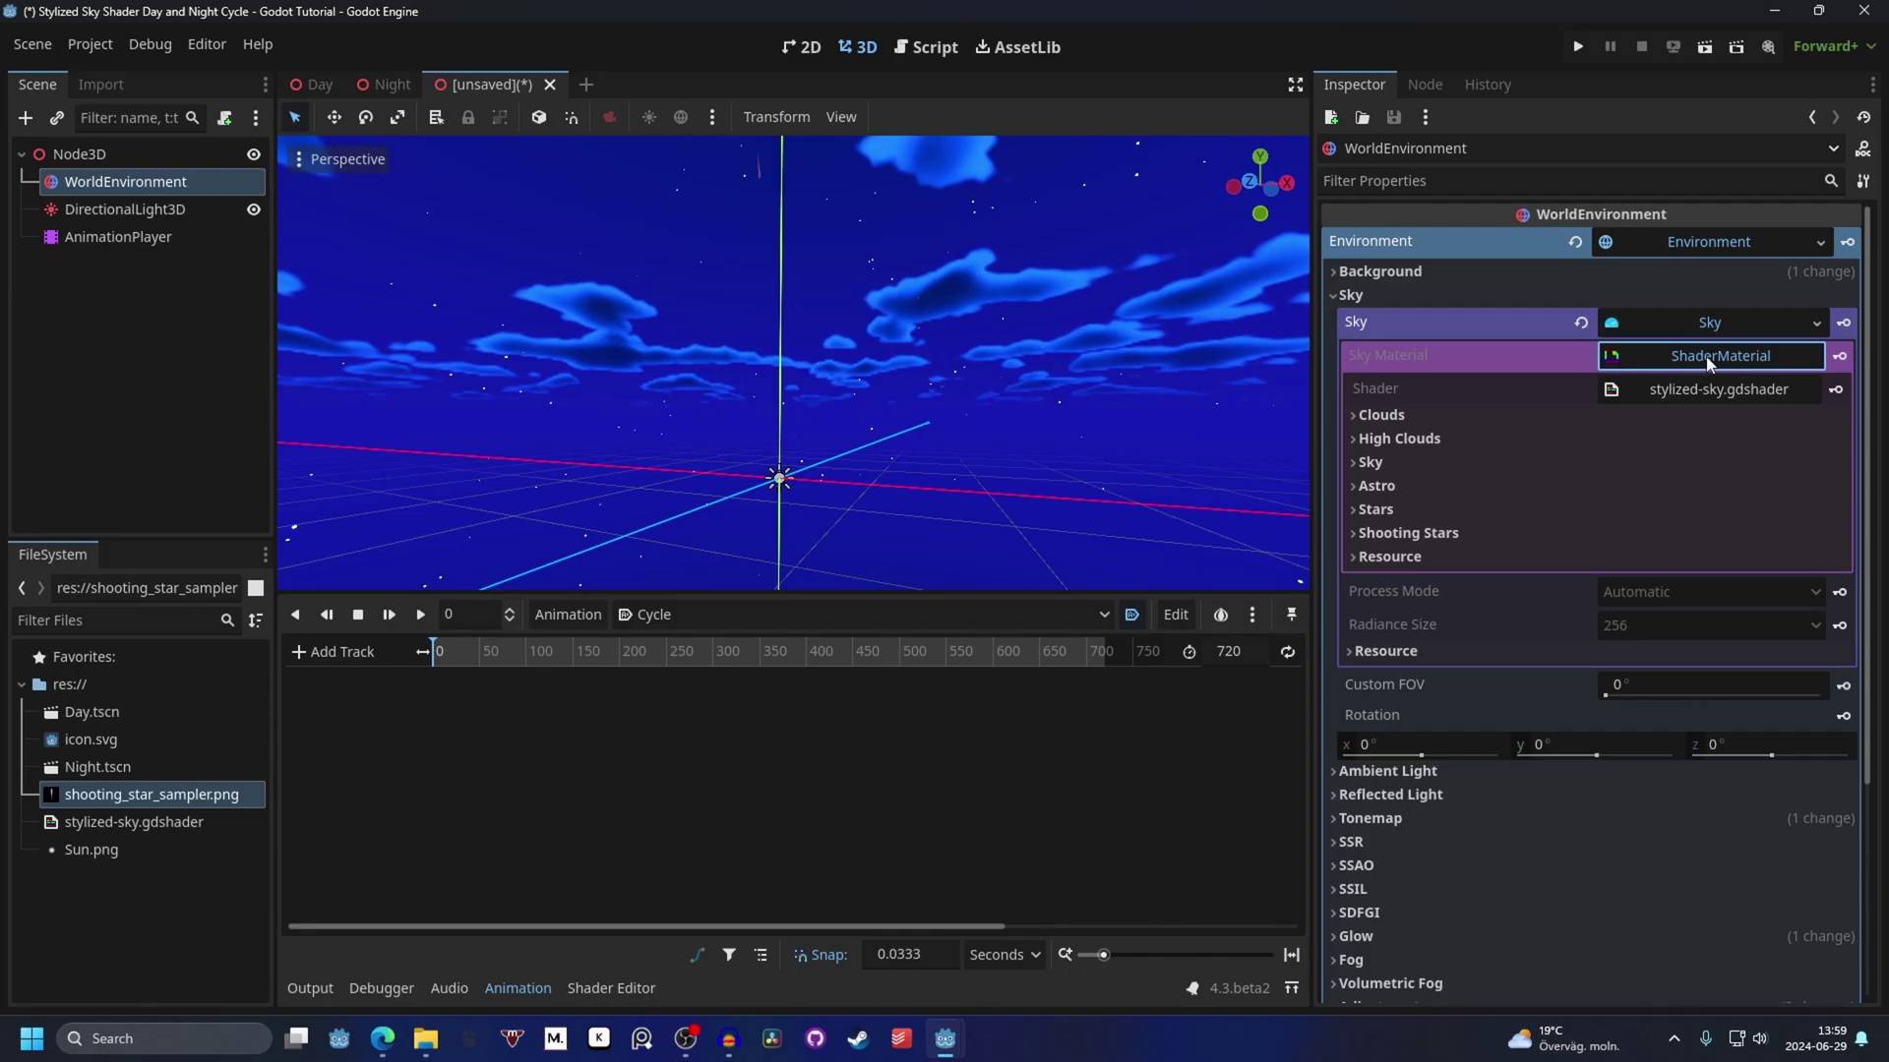
pyautogui.click(1472, 417)
pyautogui.click(1473, 415)
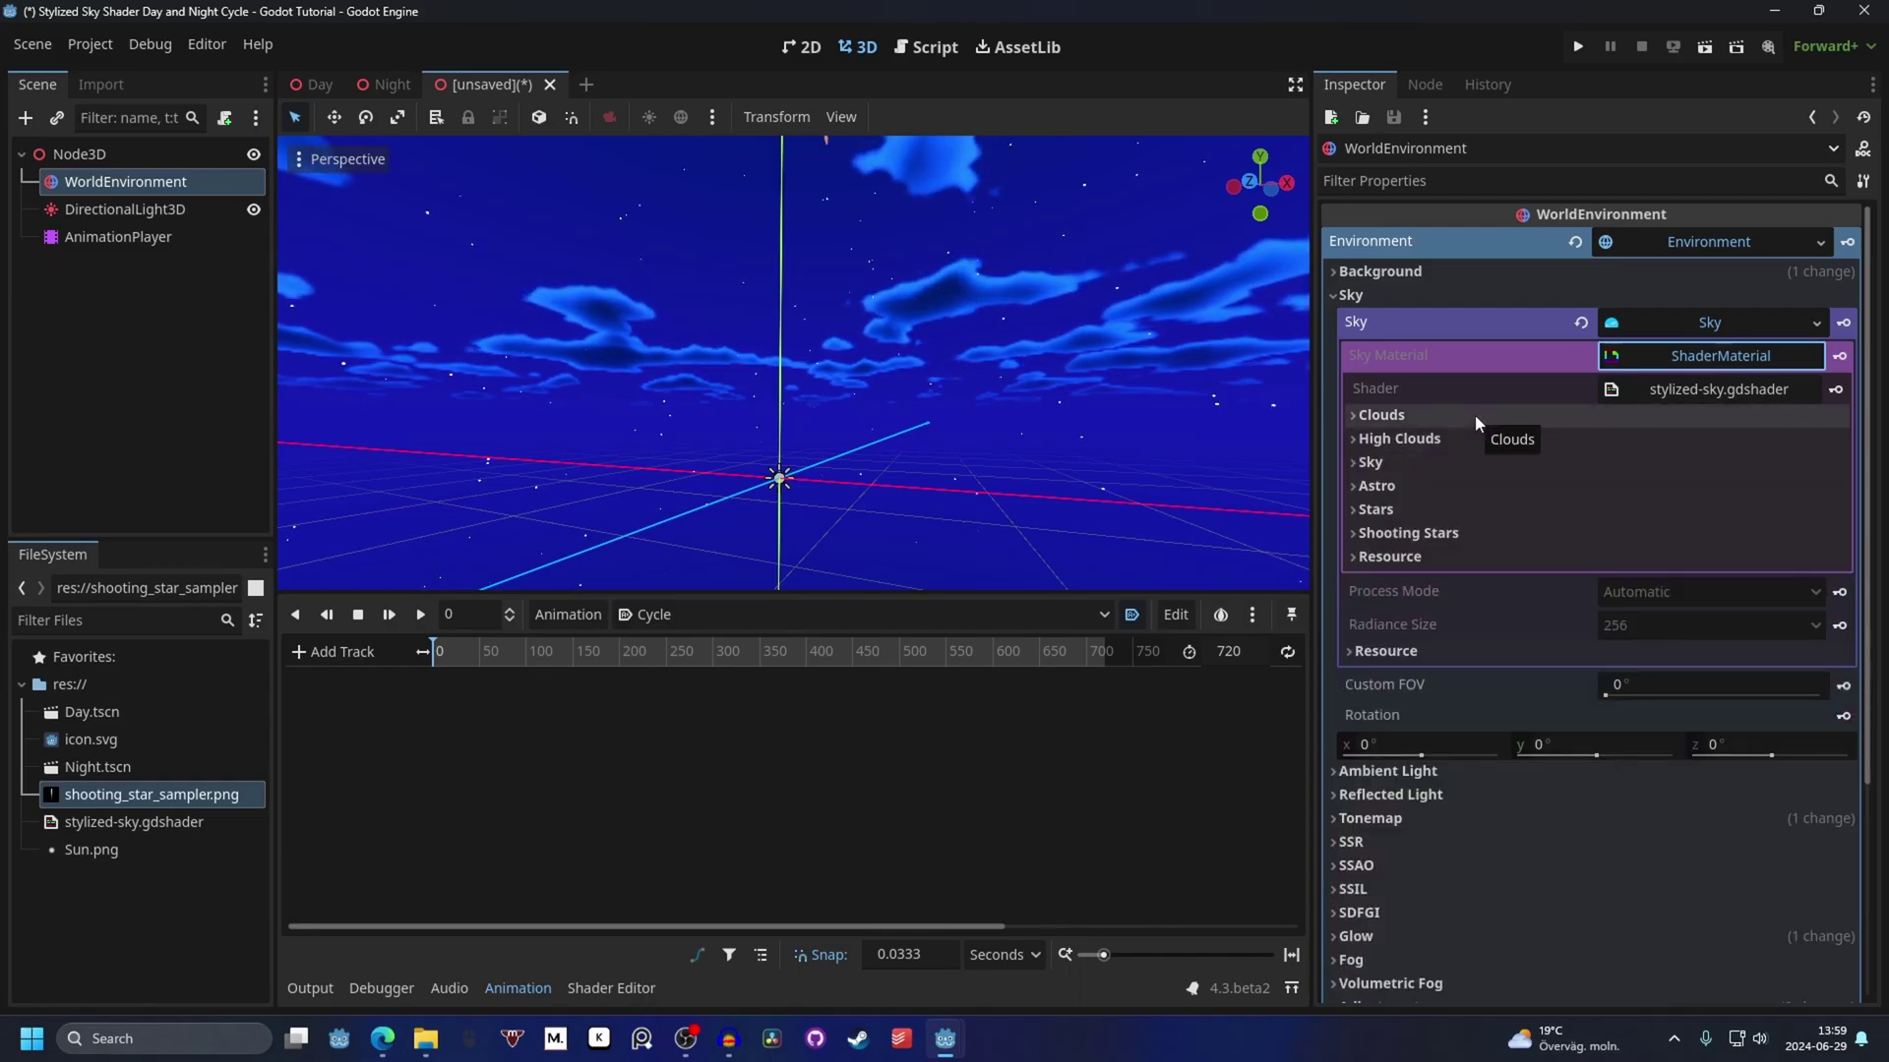
pyautogui.click(1473, 415)
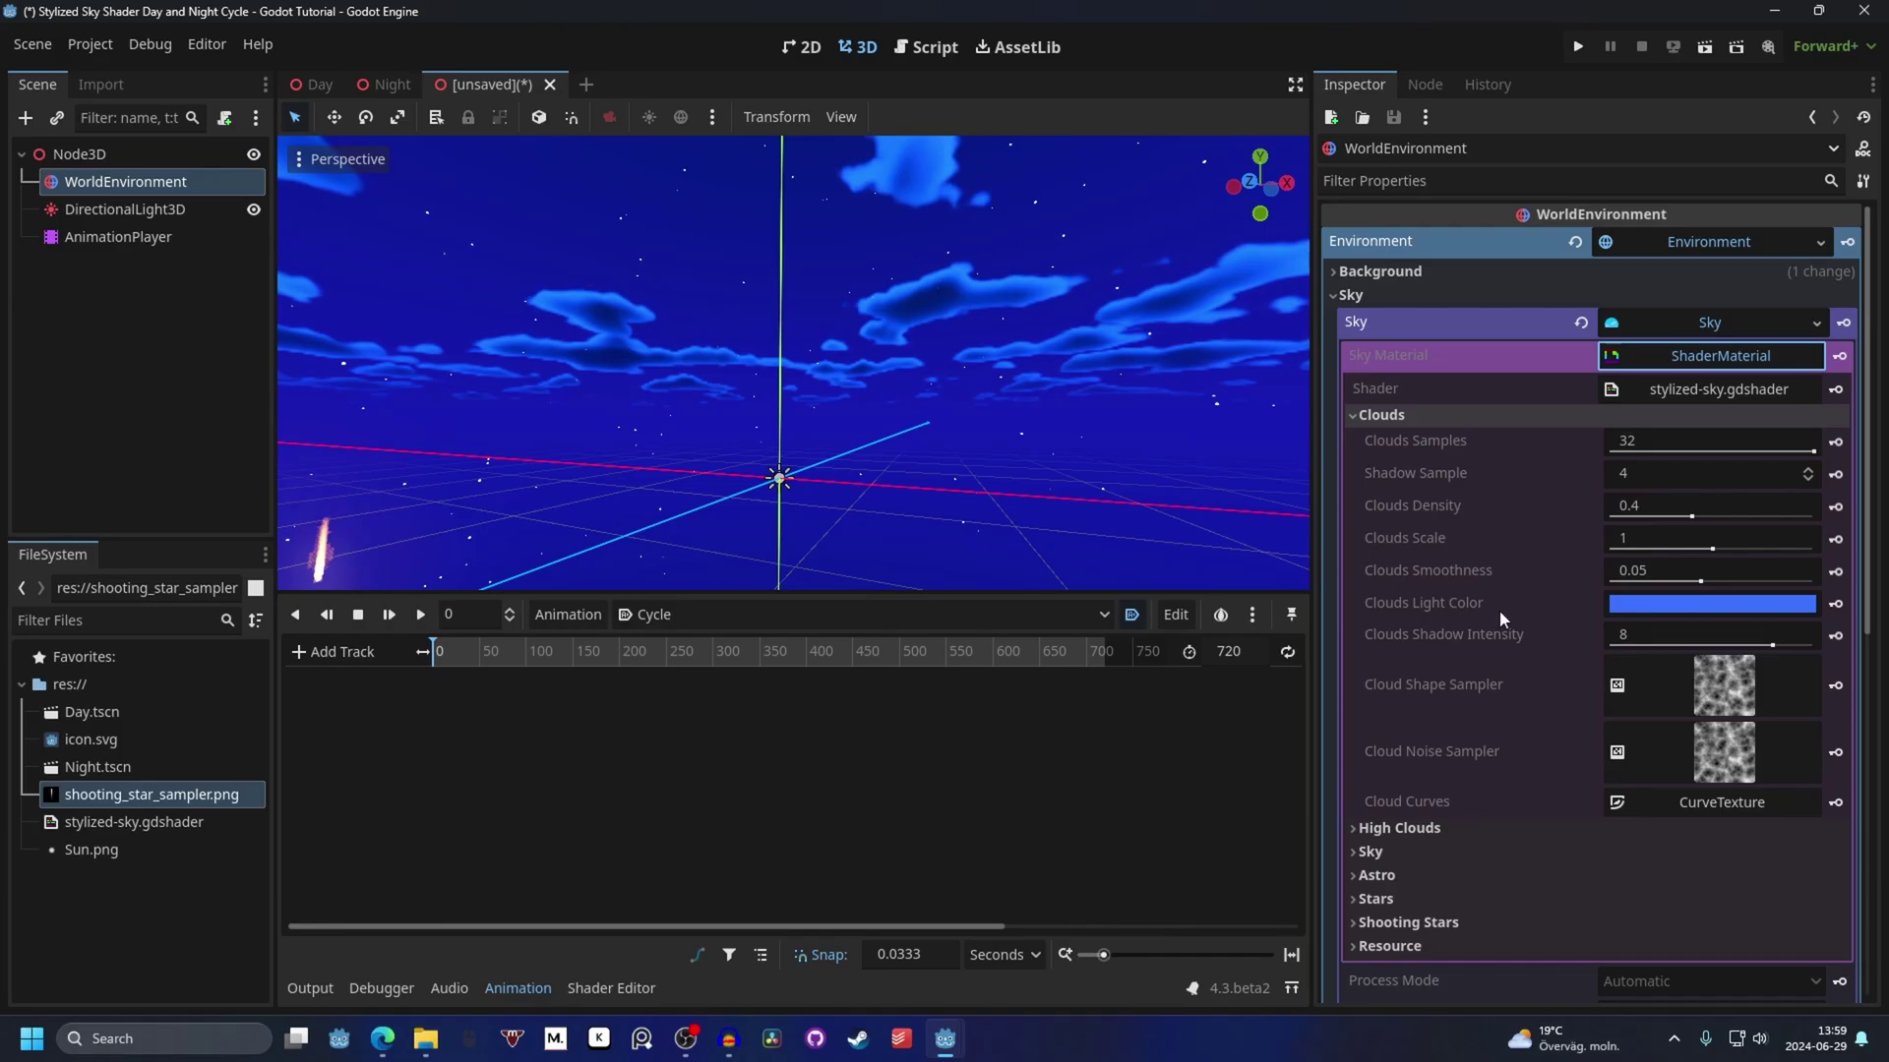
pyautogui.click(1835, 606)
pyautogui.click(801, 587)
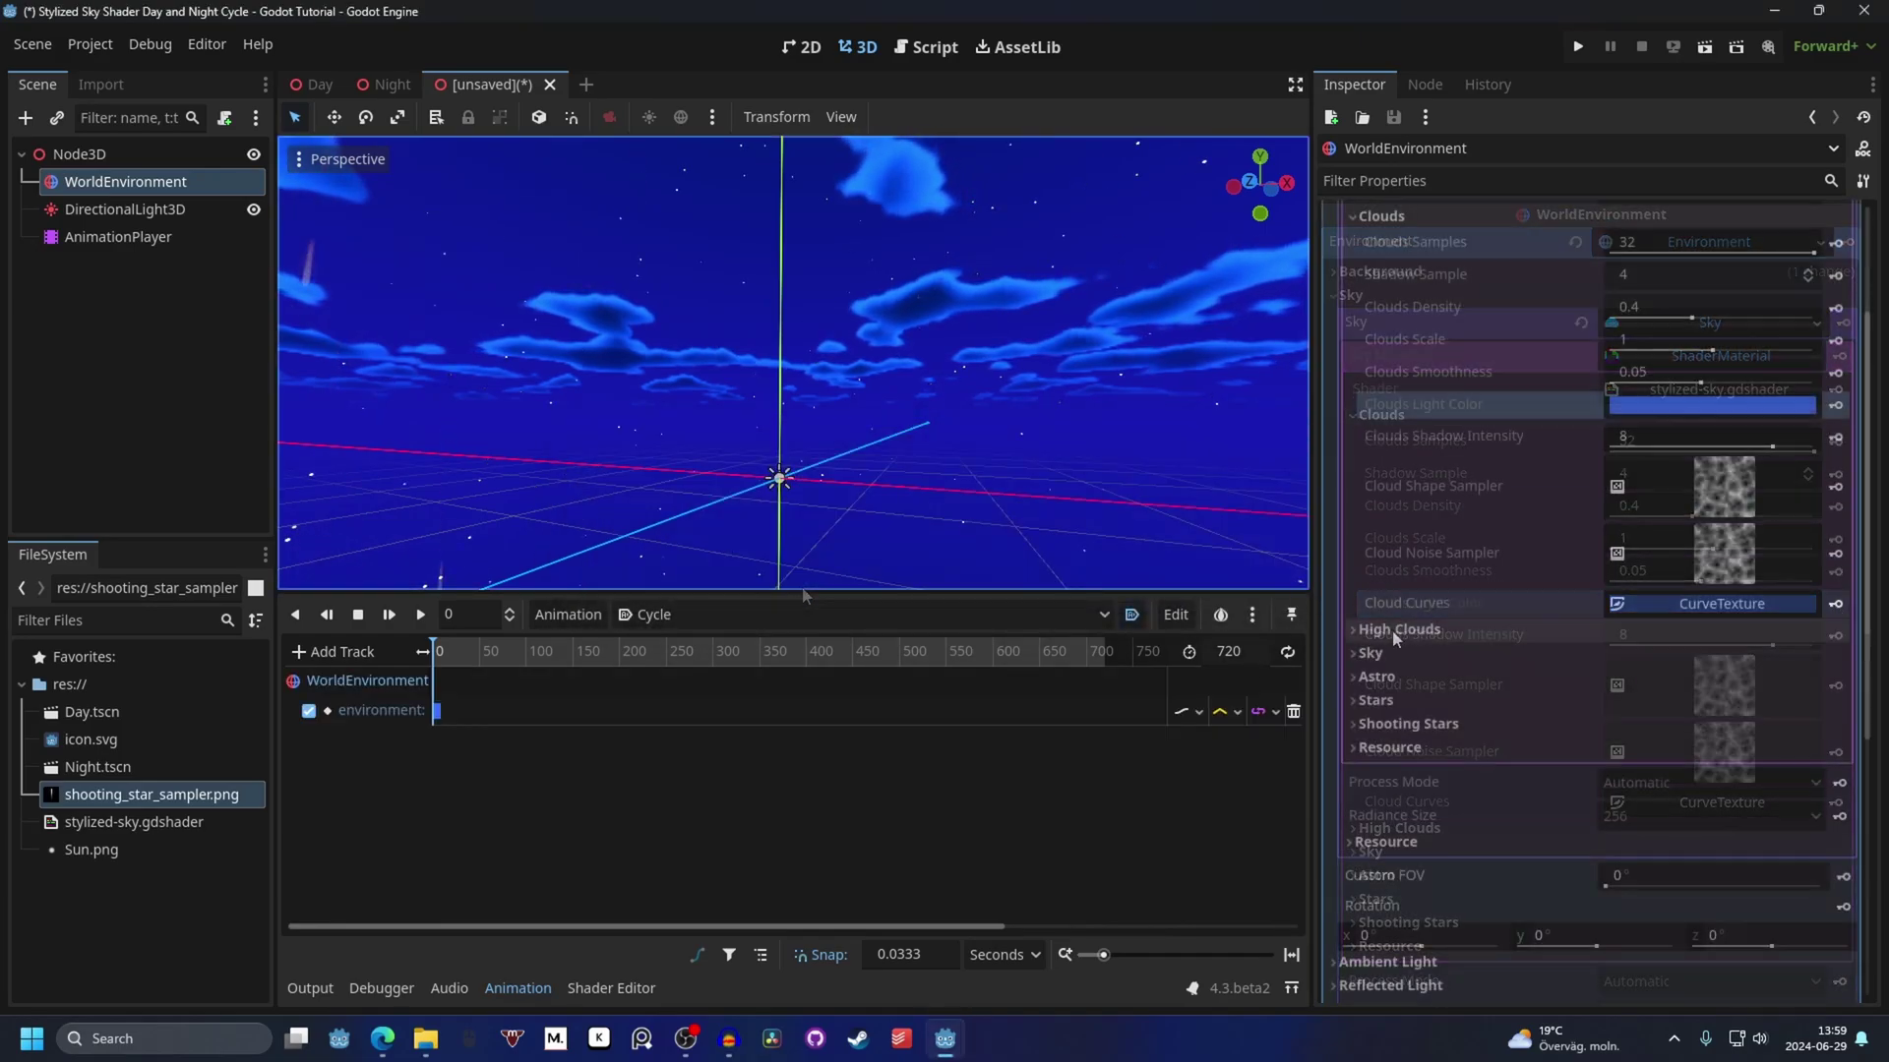
# Create keyed tracks at time 0 for the sky material's Top Color, Bottom Color and Sun Scatter.
pyautogui.click(1413, 651)
pyautogui.scroll(-1, 1413, 644)
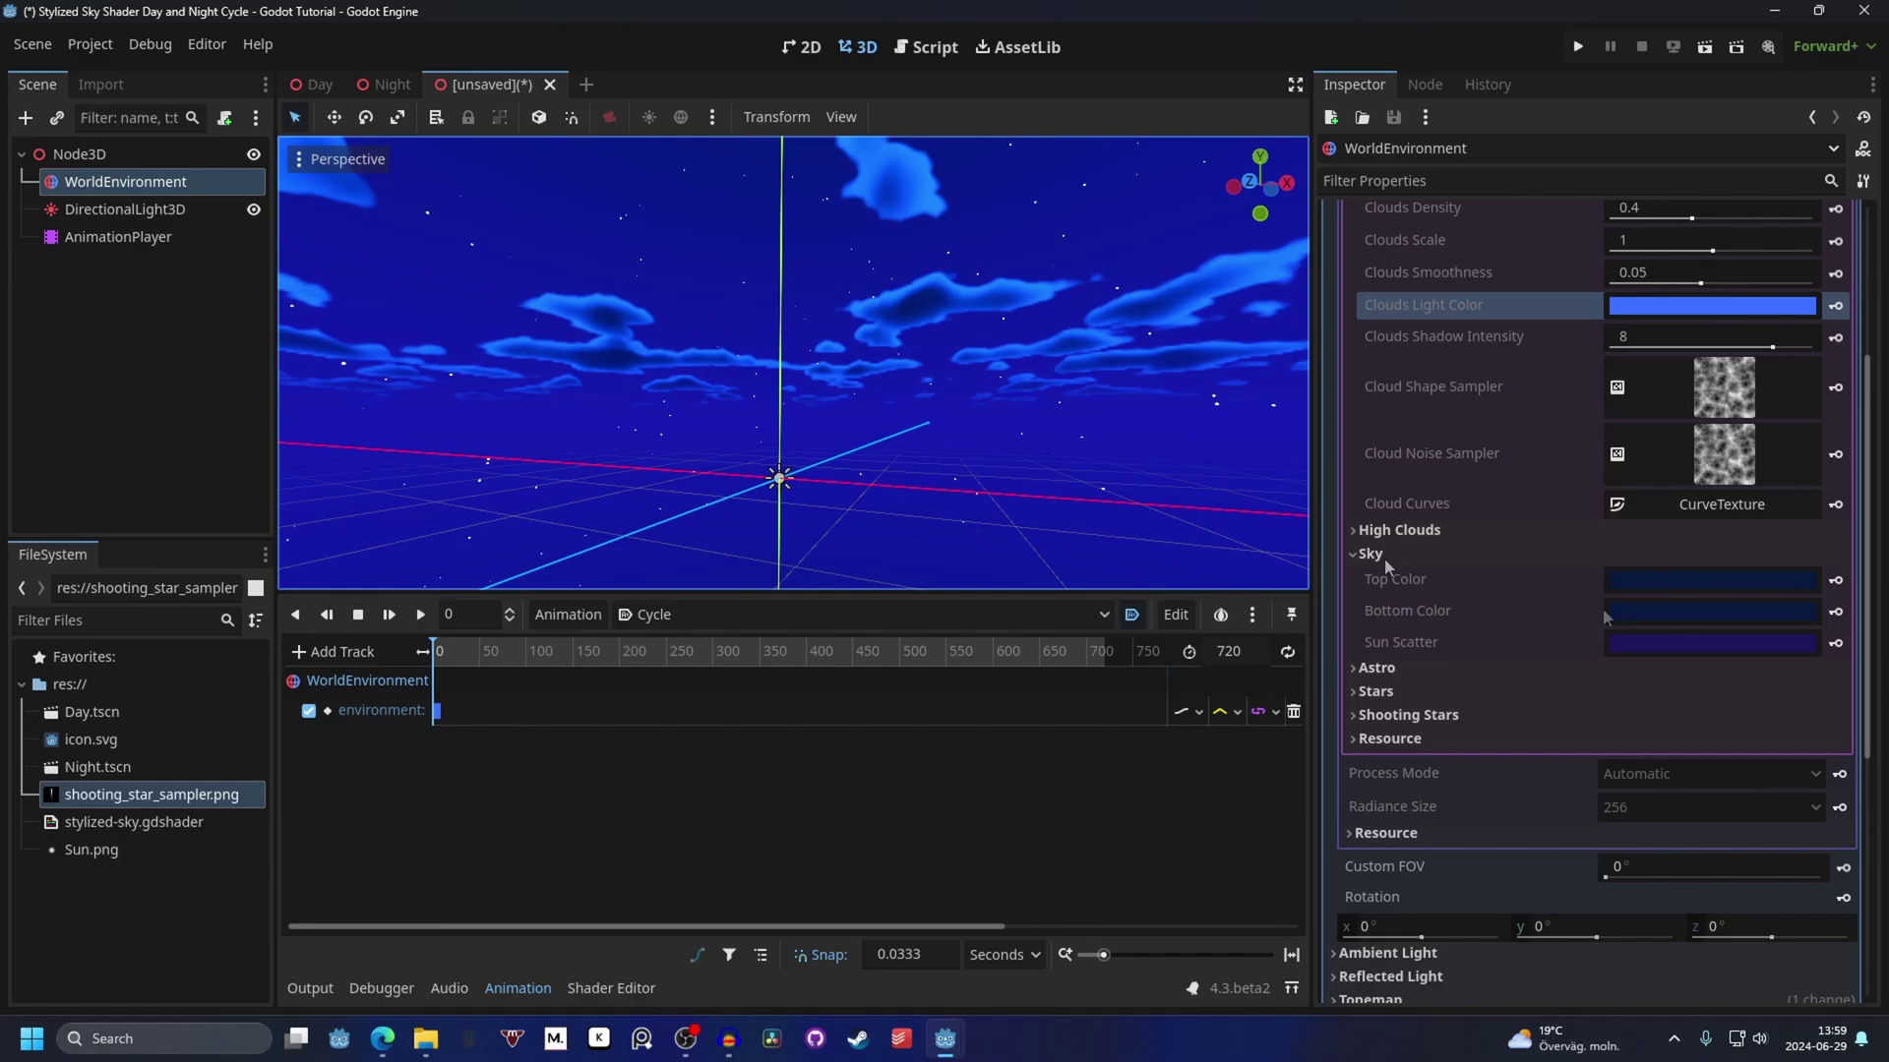
pyautogui.click(1835, 581)
pyautogui.click(795, 583)
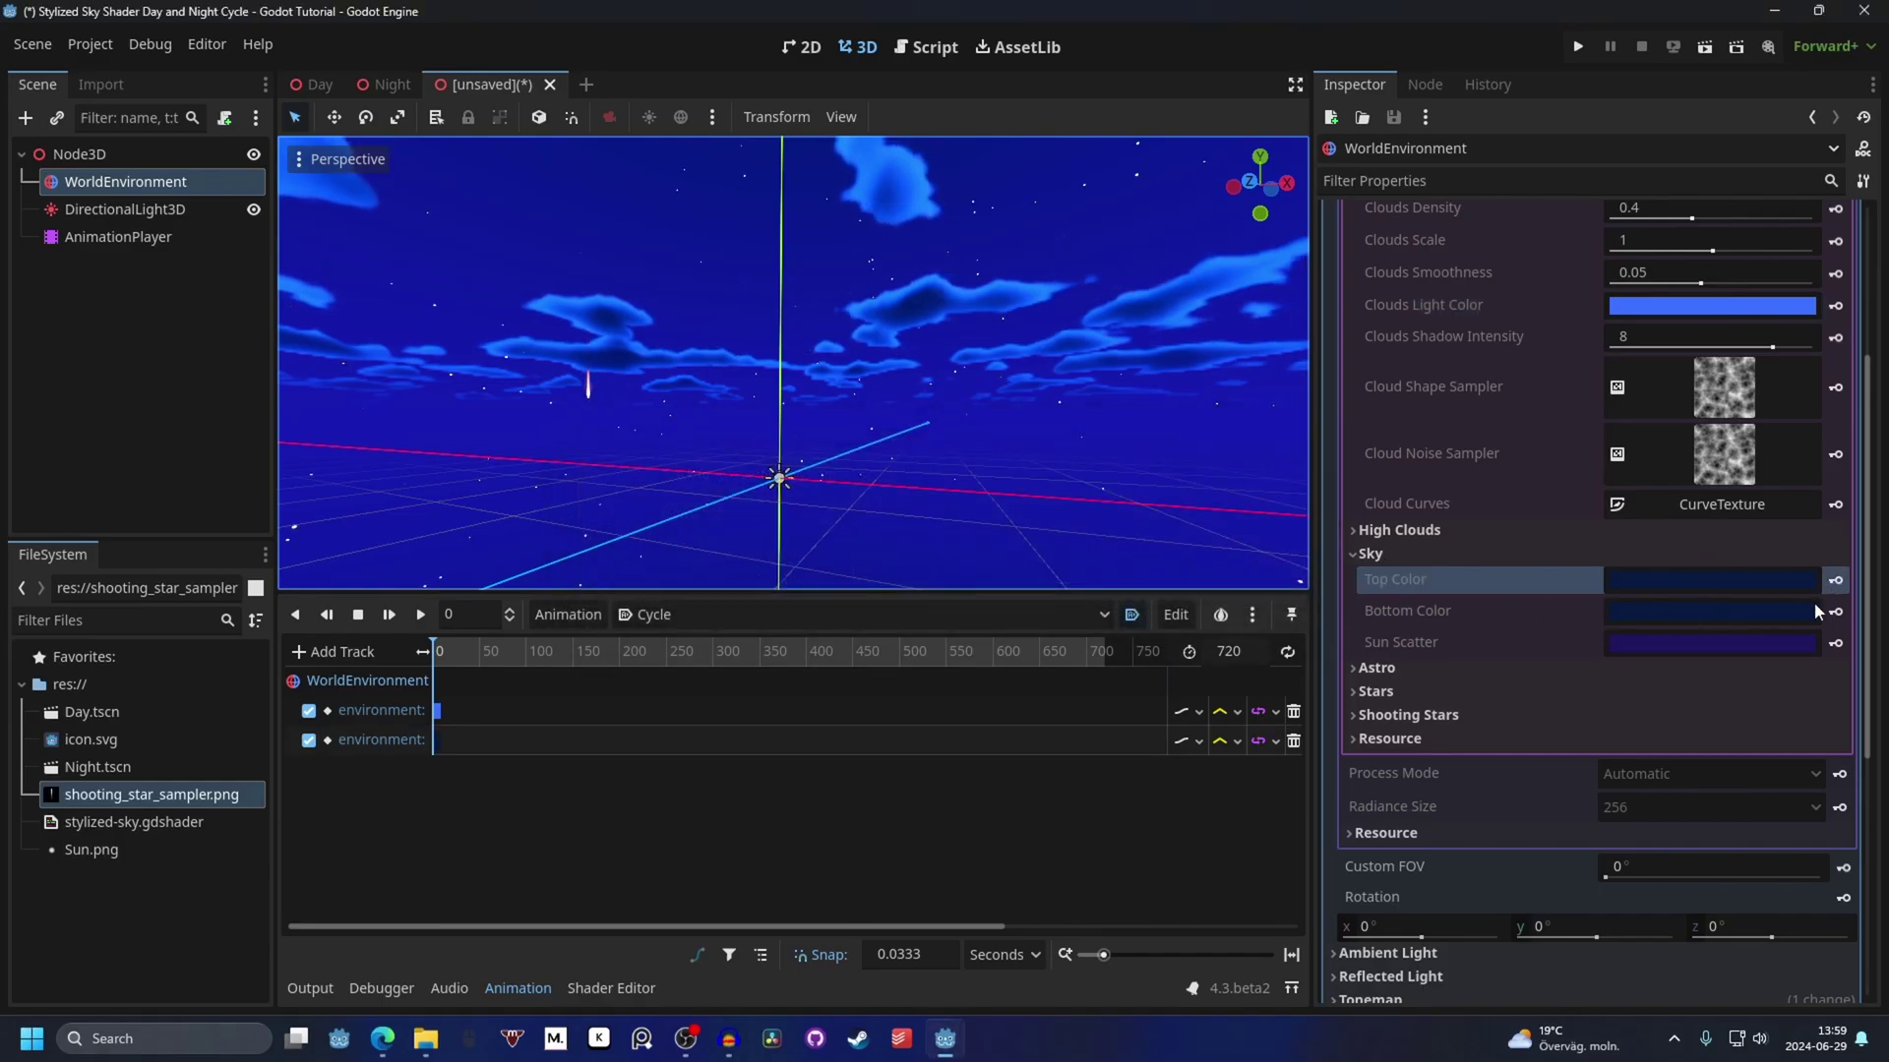
pyautogui.click(1835, 611)
pyautogui.click(801, 586)
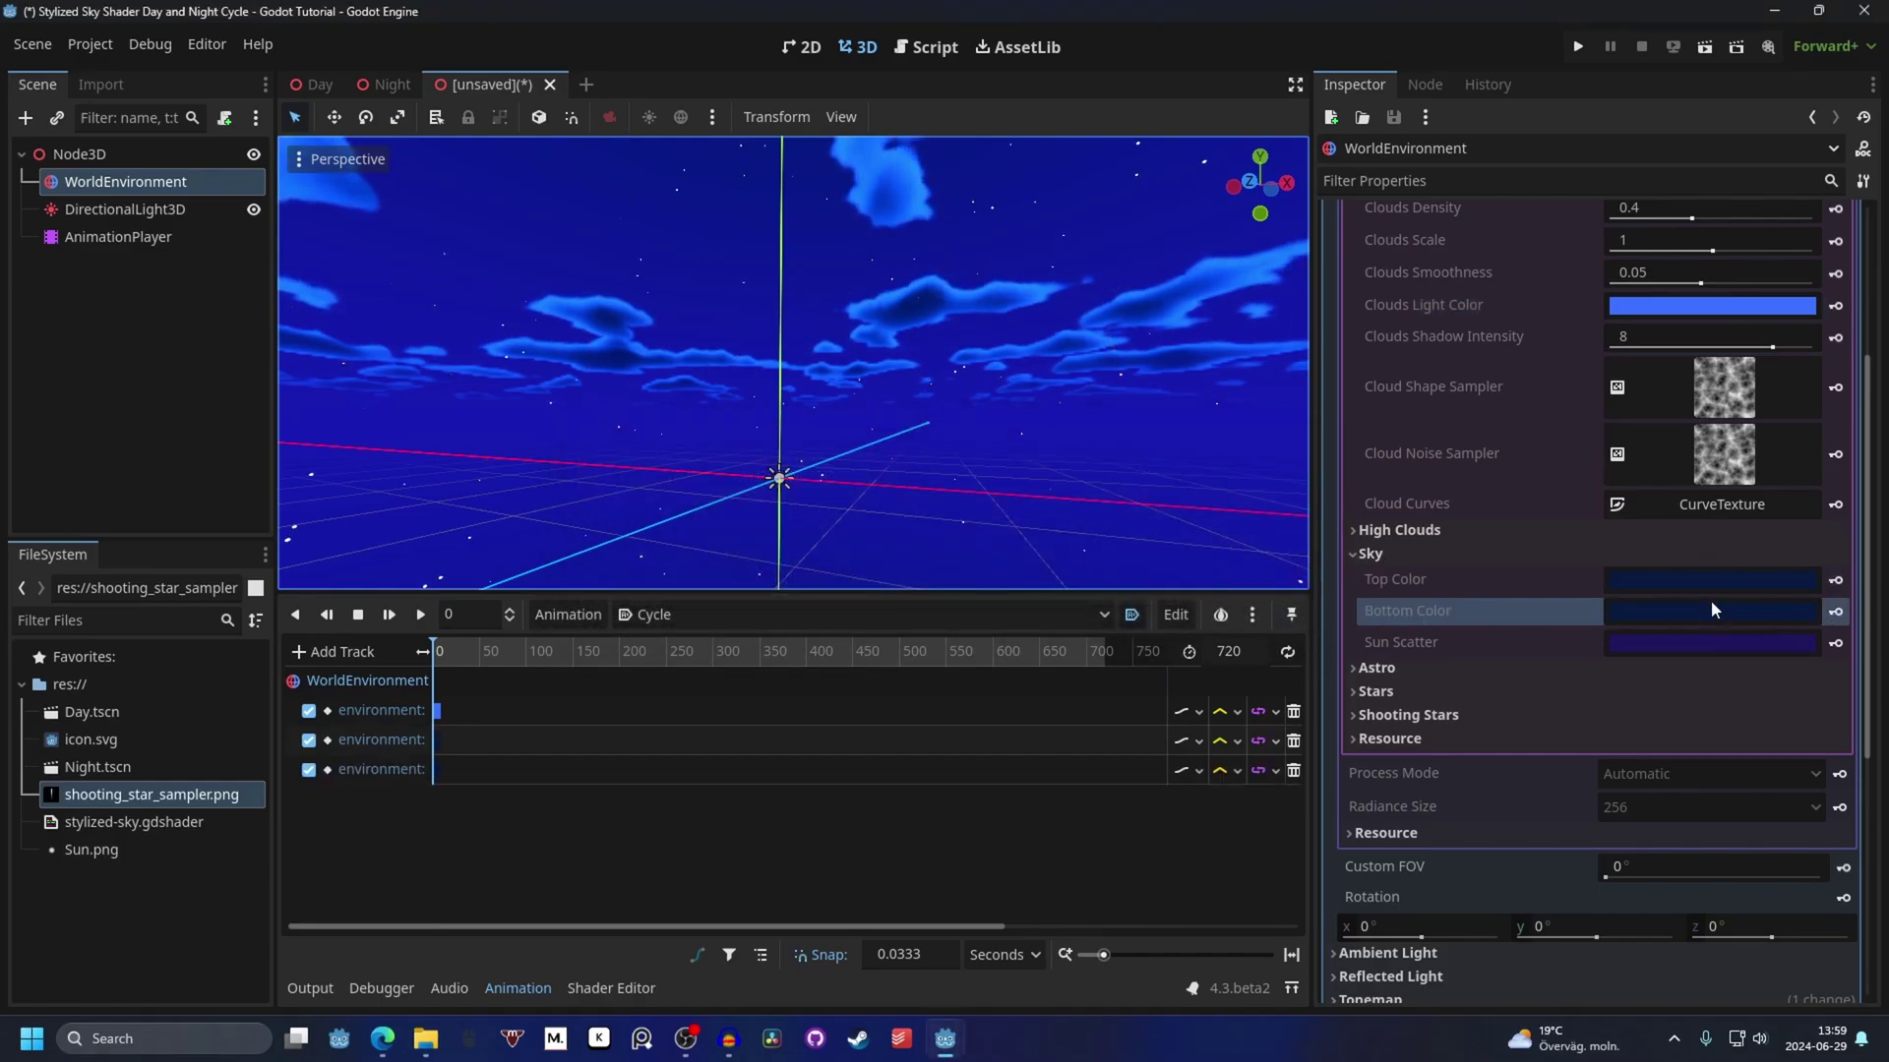
pyautogui.click(1835, 643)
pyautogui.click(801, 581)
# Create a keyed track for the sky material's Astro Tint at time 0.
pyautogui.scroll(-2, 1402, 477)
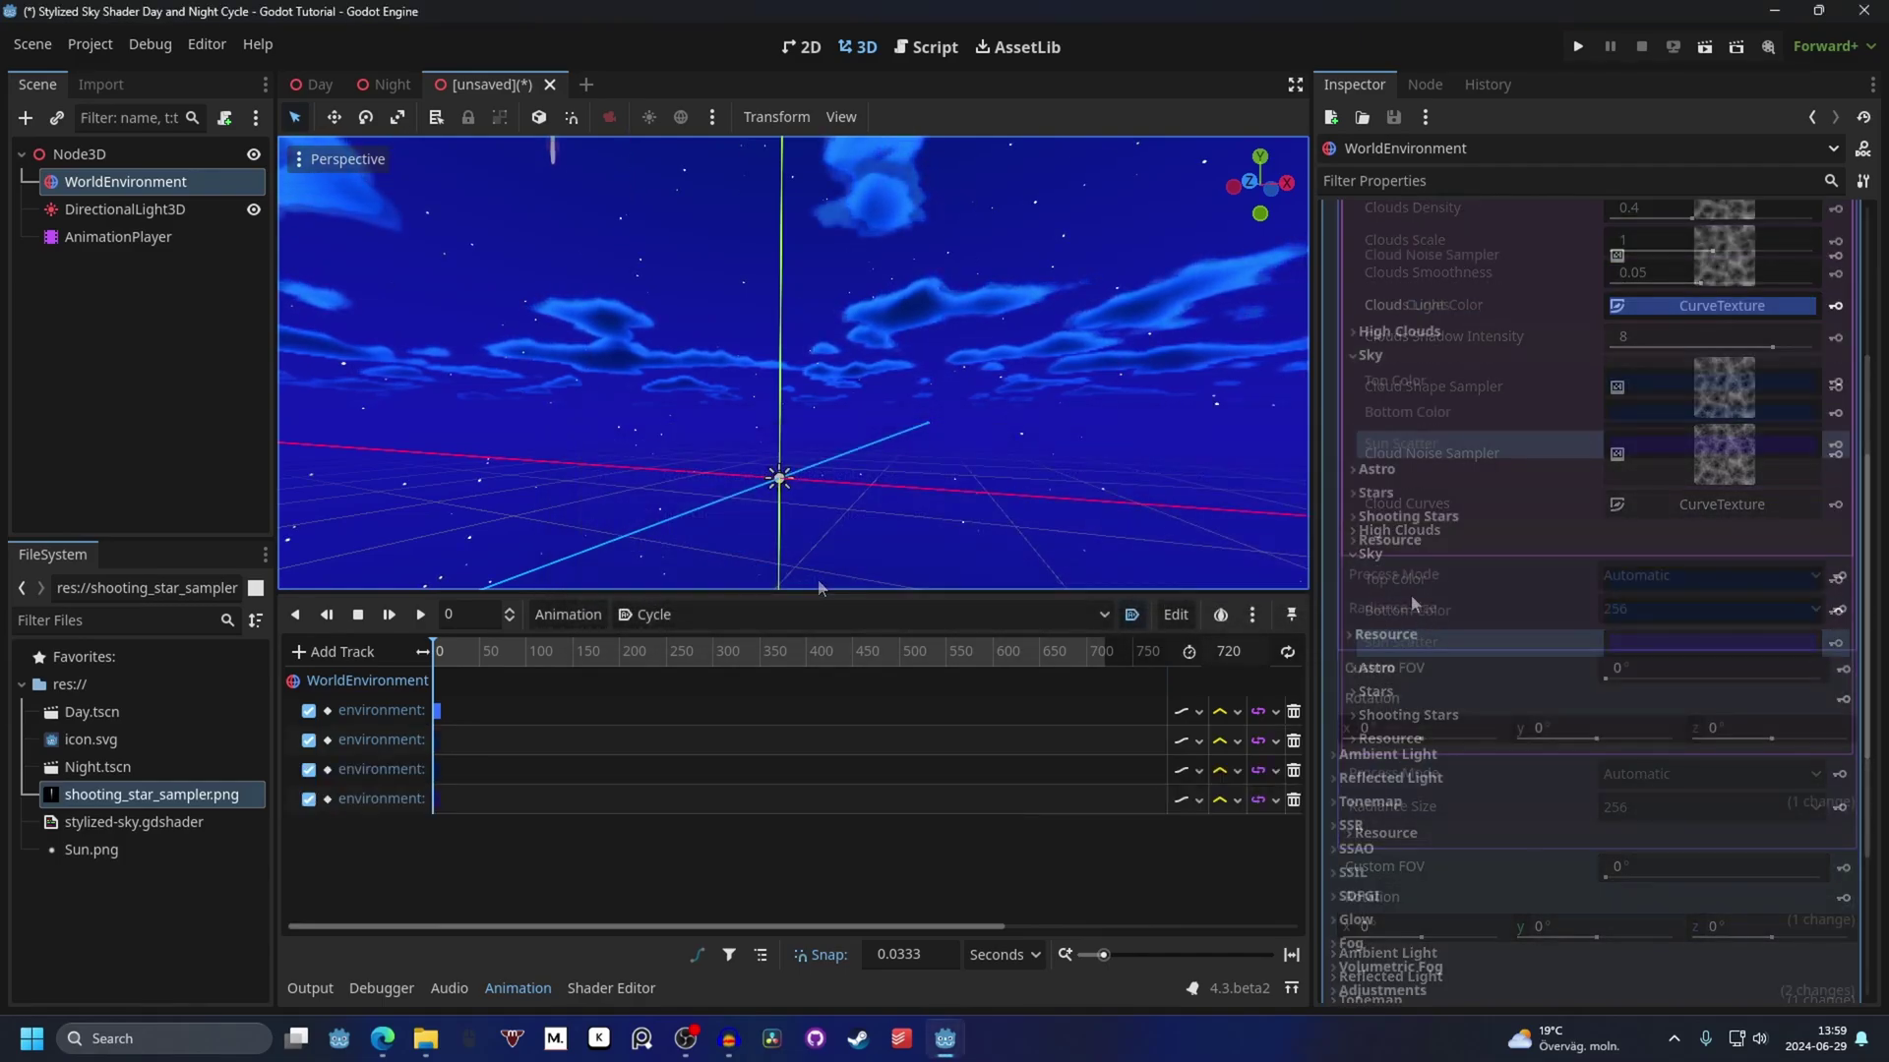
pyautogui.click(1402, 472)
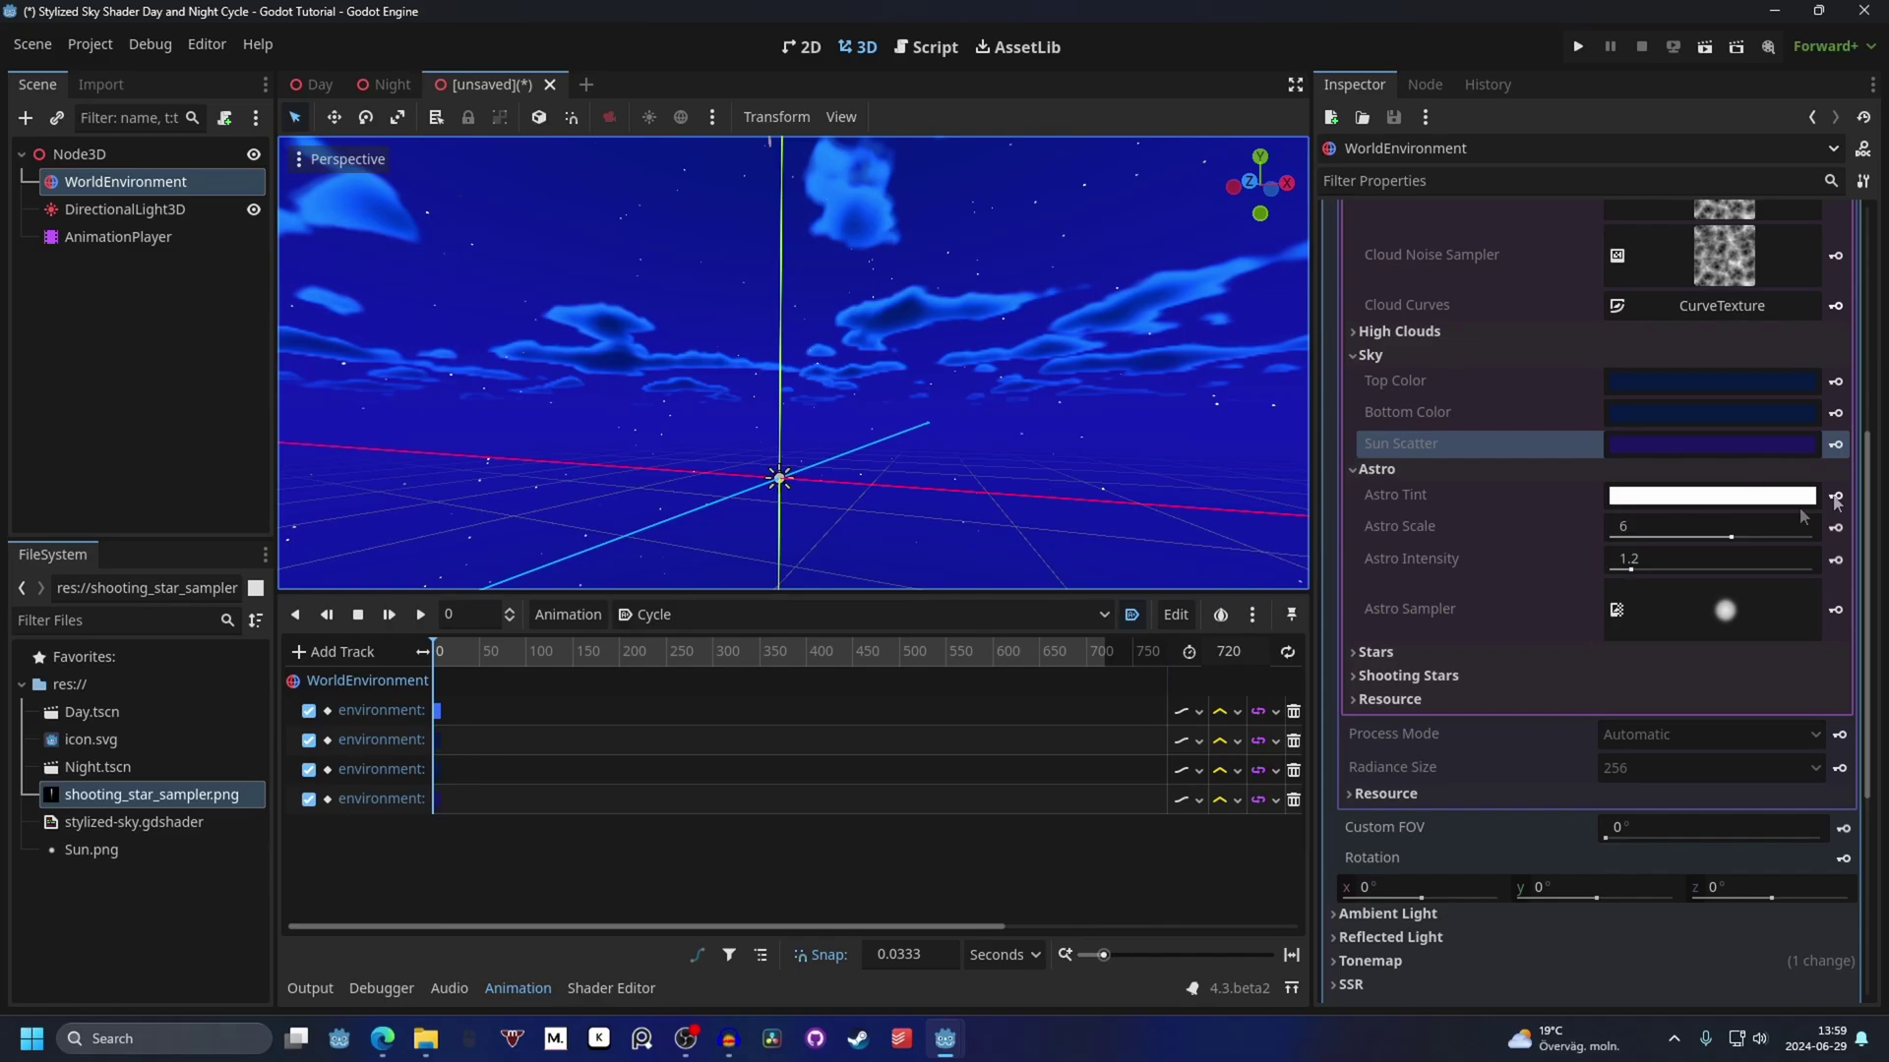
pyautogui.click(1835, 497)
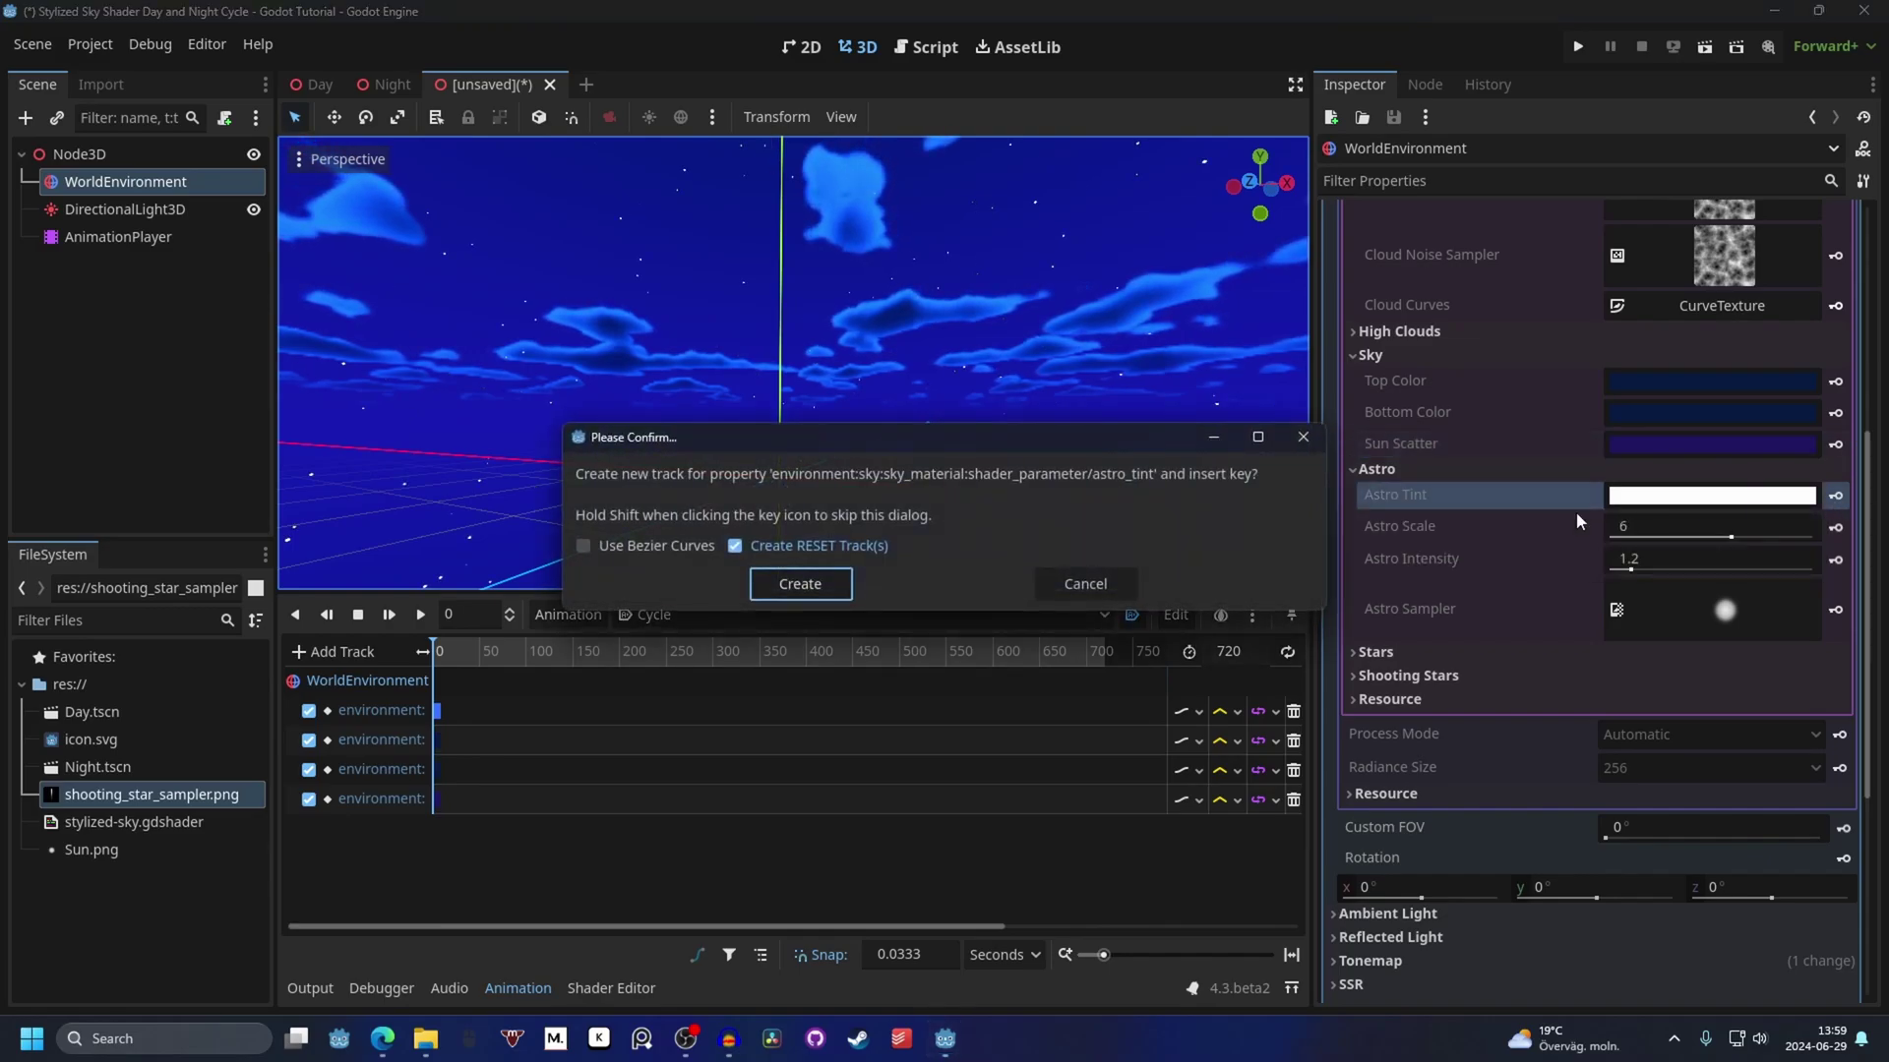
pyautogui.click(826, 582)
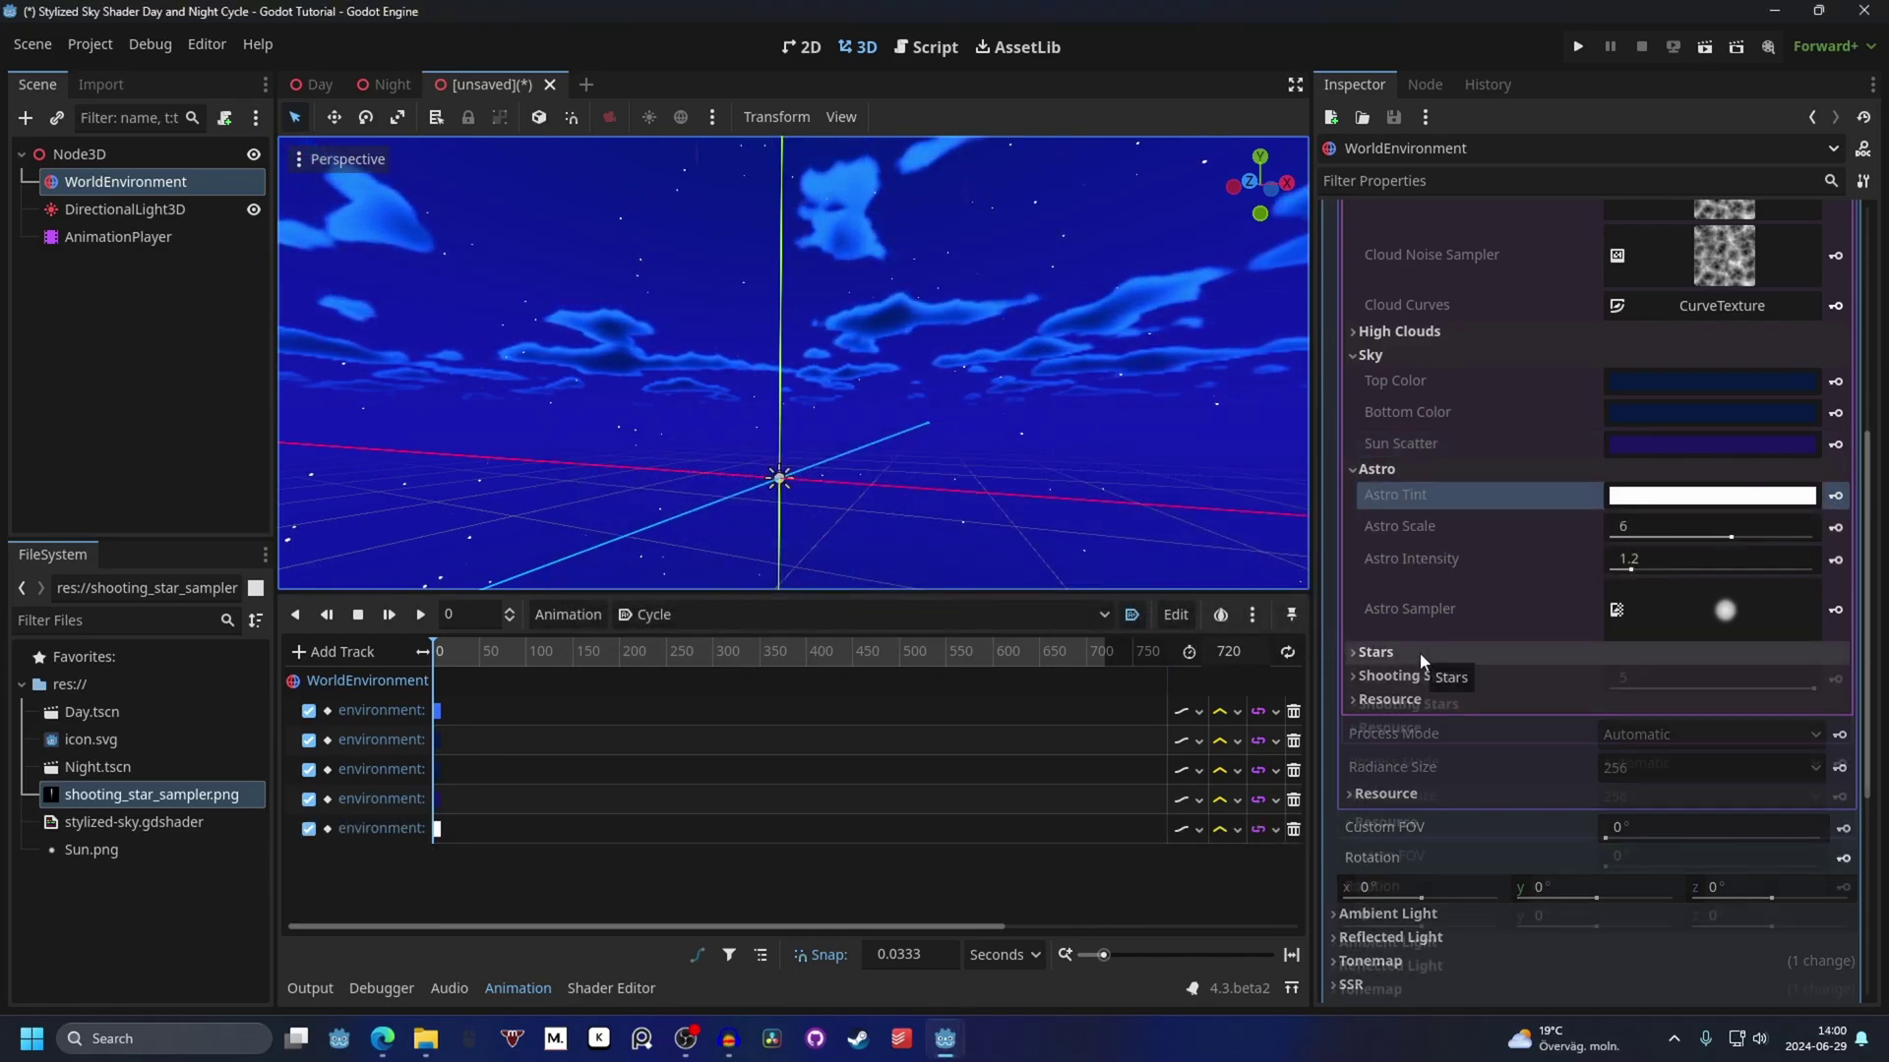
# Create keyed tracks at time 0 for Stars Intensity and Shooting Stars Intensity.
pyautogui.click(1419, 652)
pyautogui.click(1835, 678)
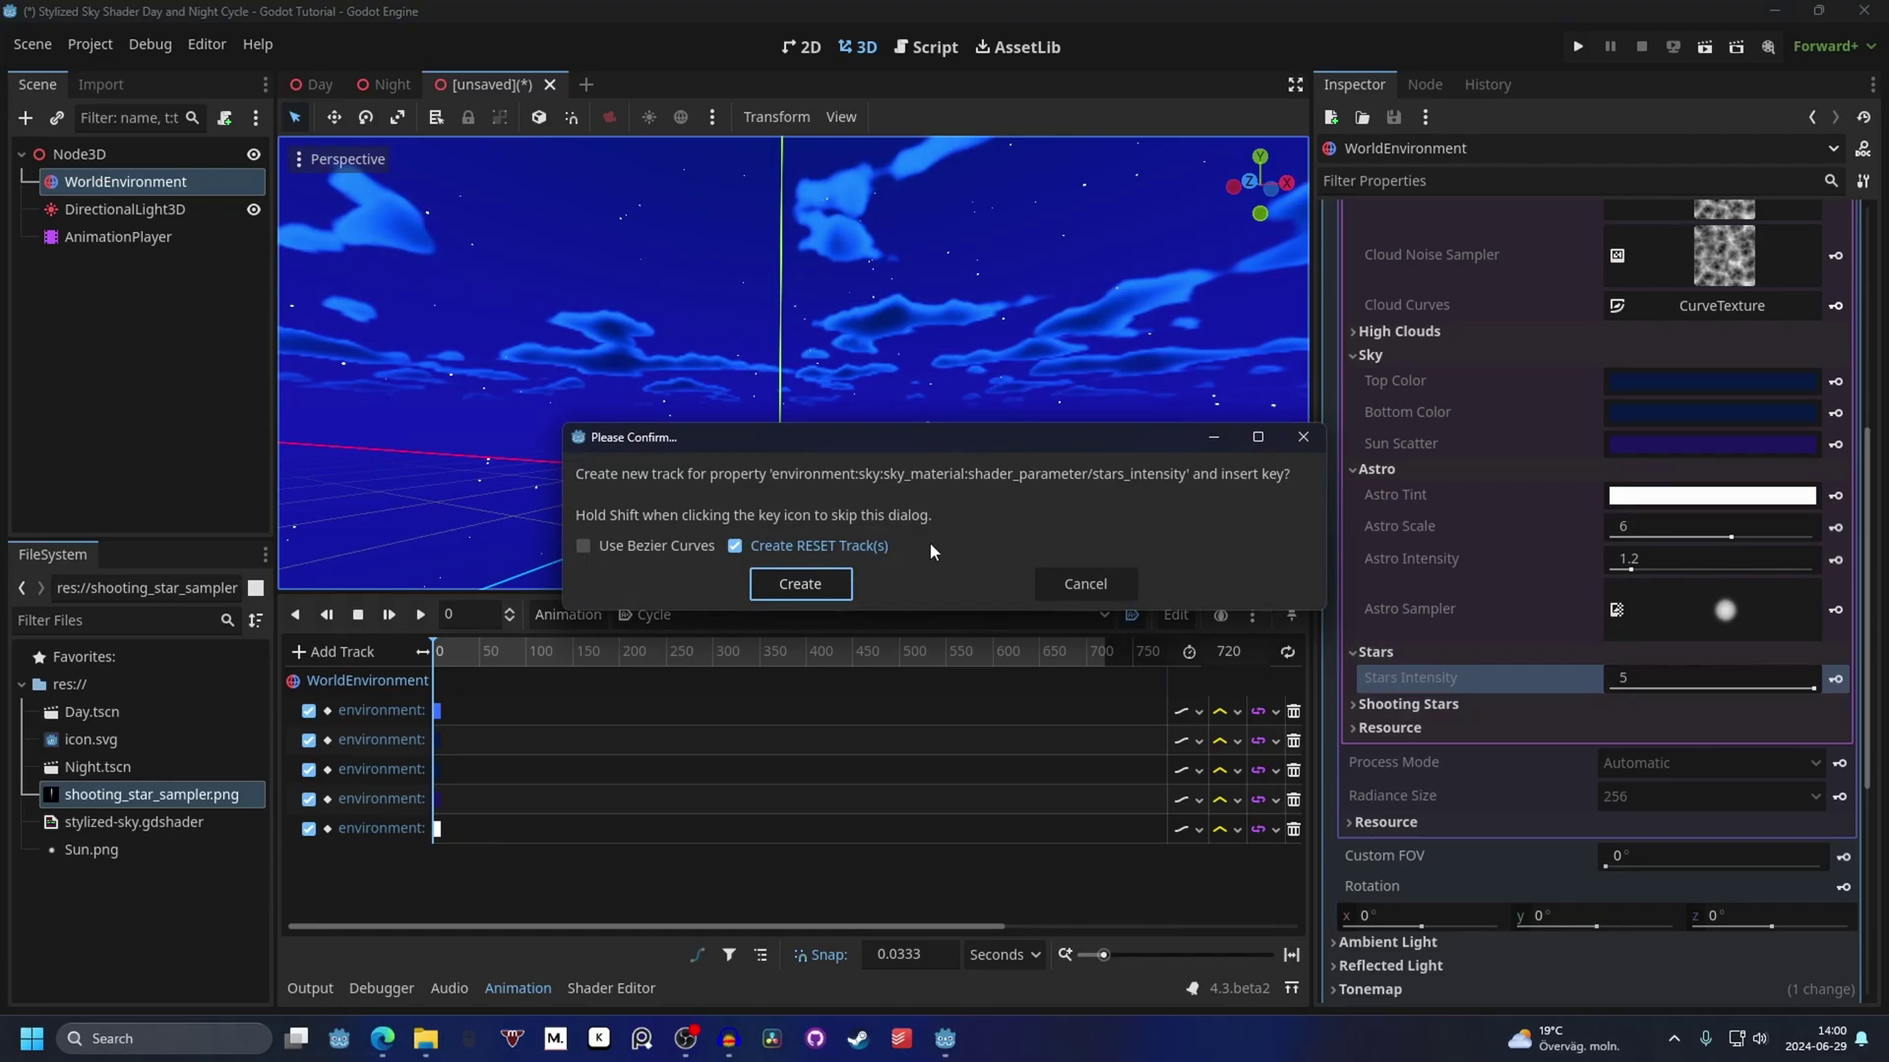
pyautogui.click(826, 583)
pyautogui.click(1408, 704)
pyautogui.scroll(-1, 1631, 639)
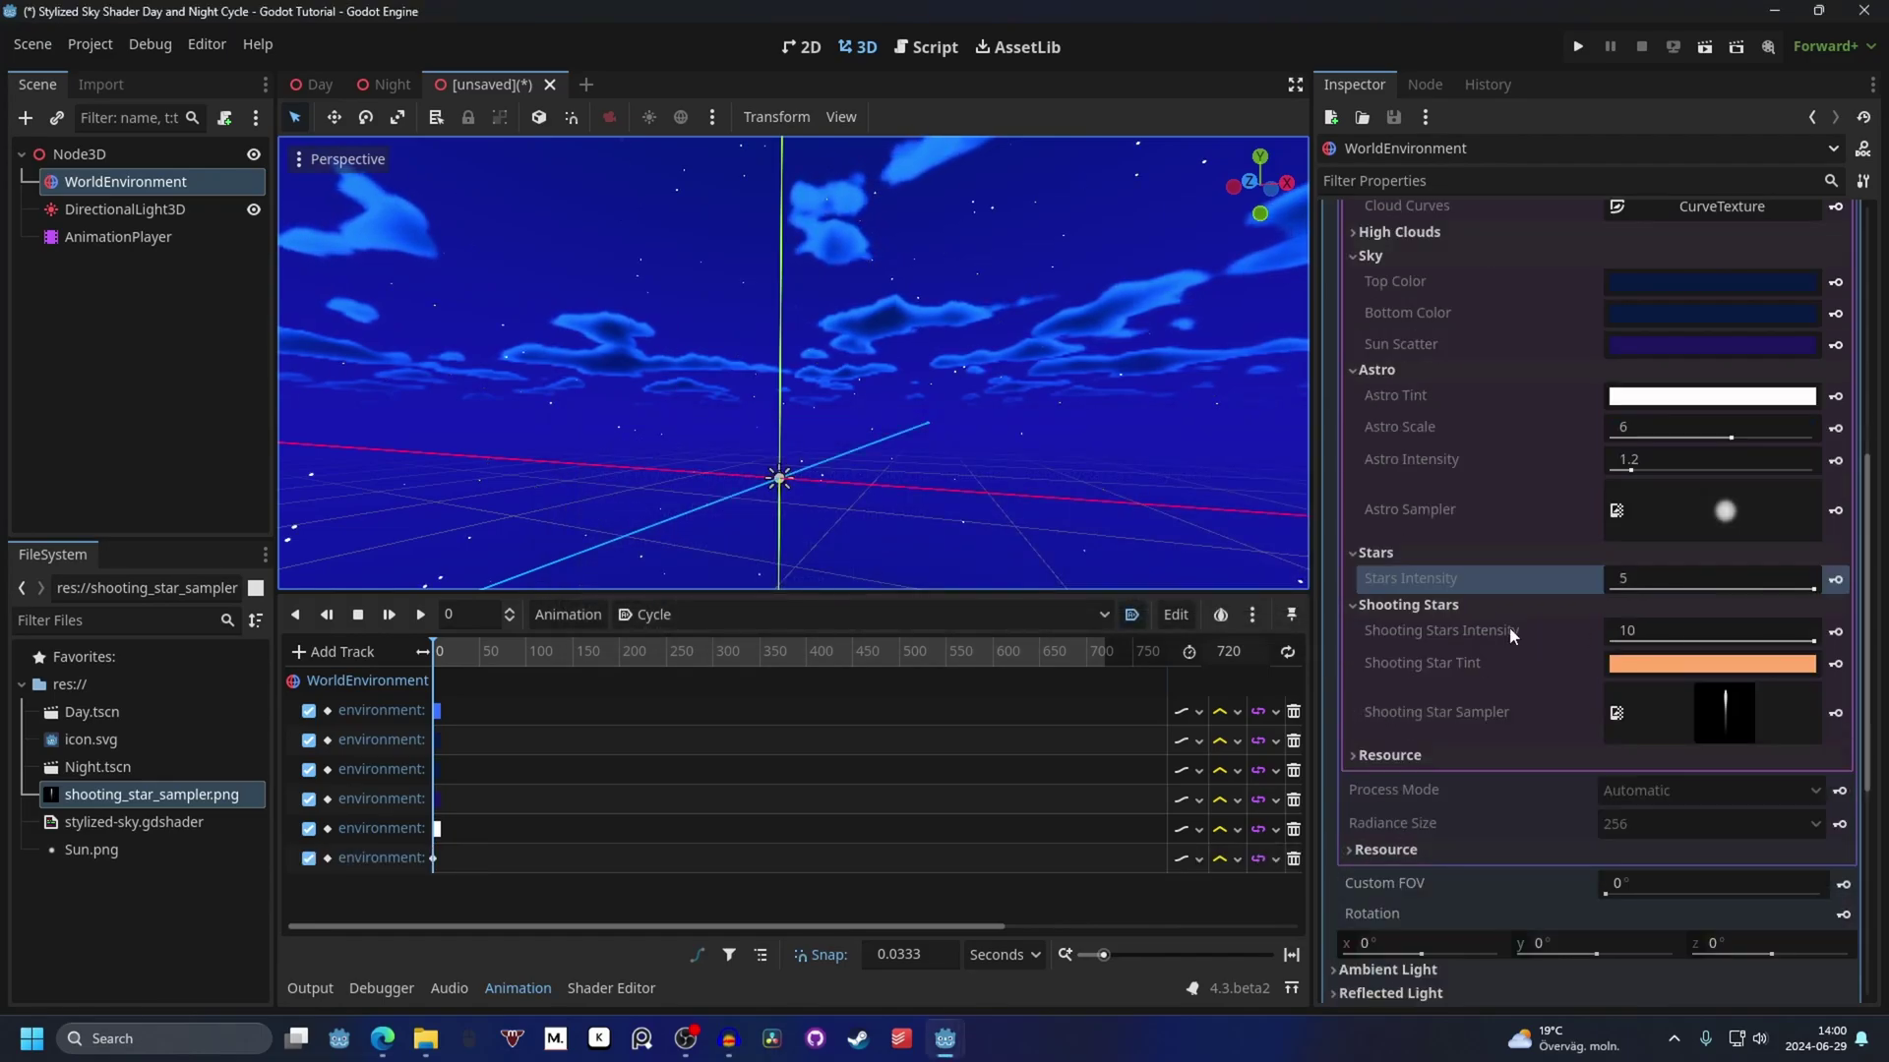
pyautogui.click(1836, 632)
pyautogui.click(827, 583)
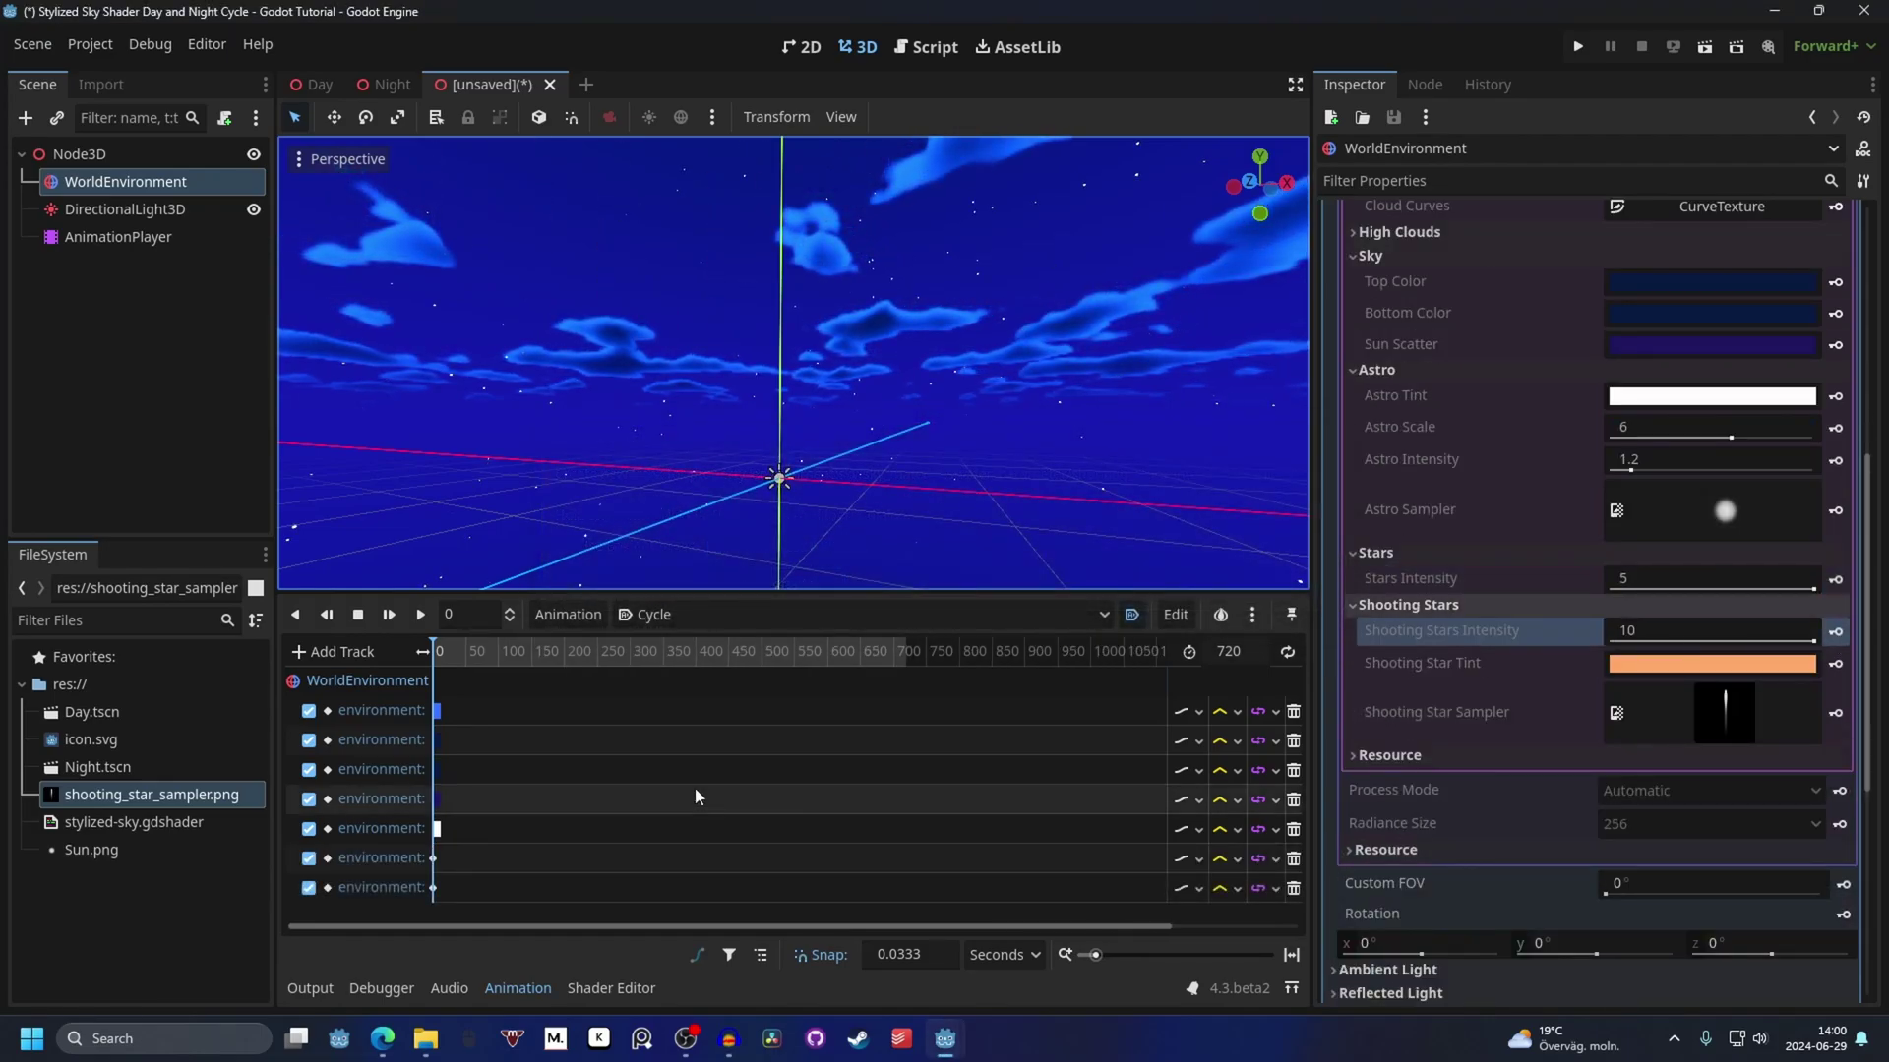
# Move the timeline to 720 s and make the Sky resource unique recursively, keeping the default sub-resource selection.
pyautogui.click(927, 651)
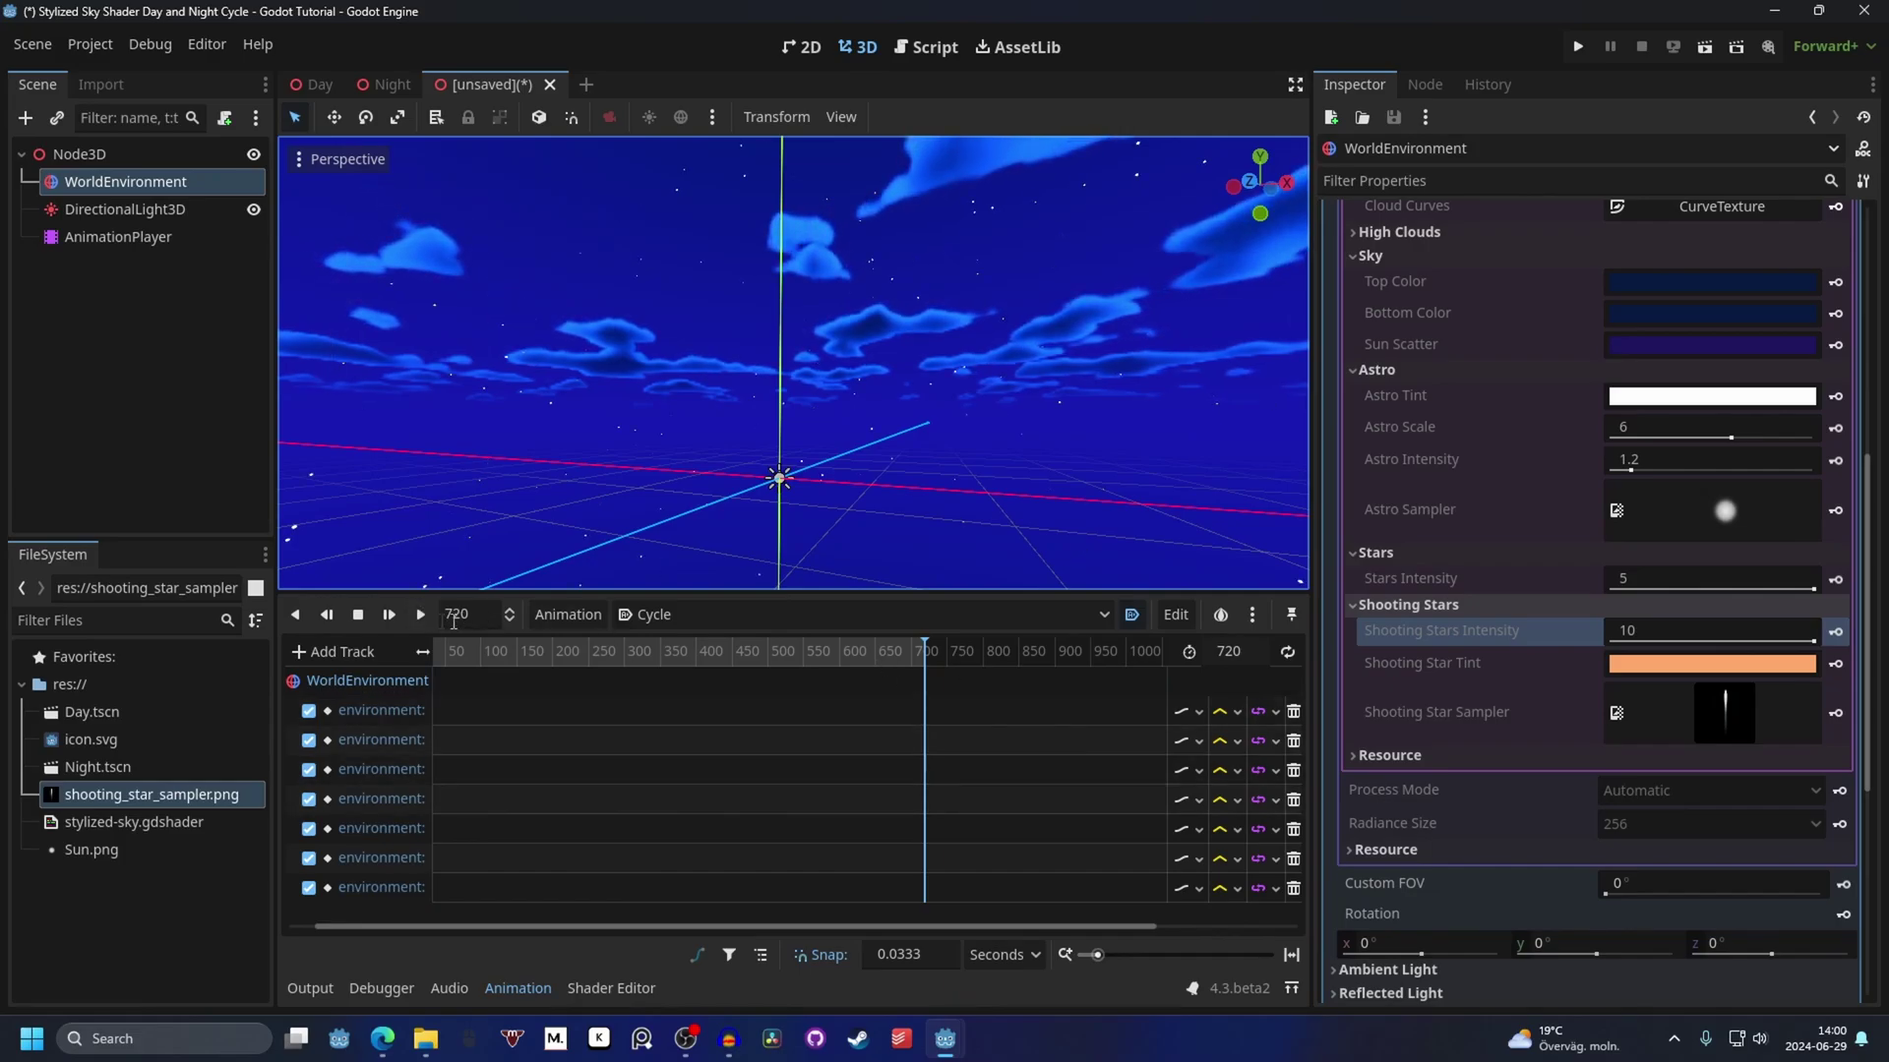
pyautogui.click(1815, 645)
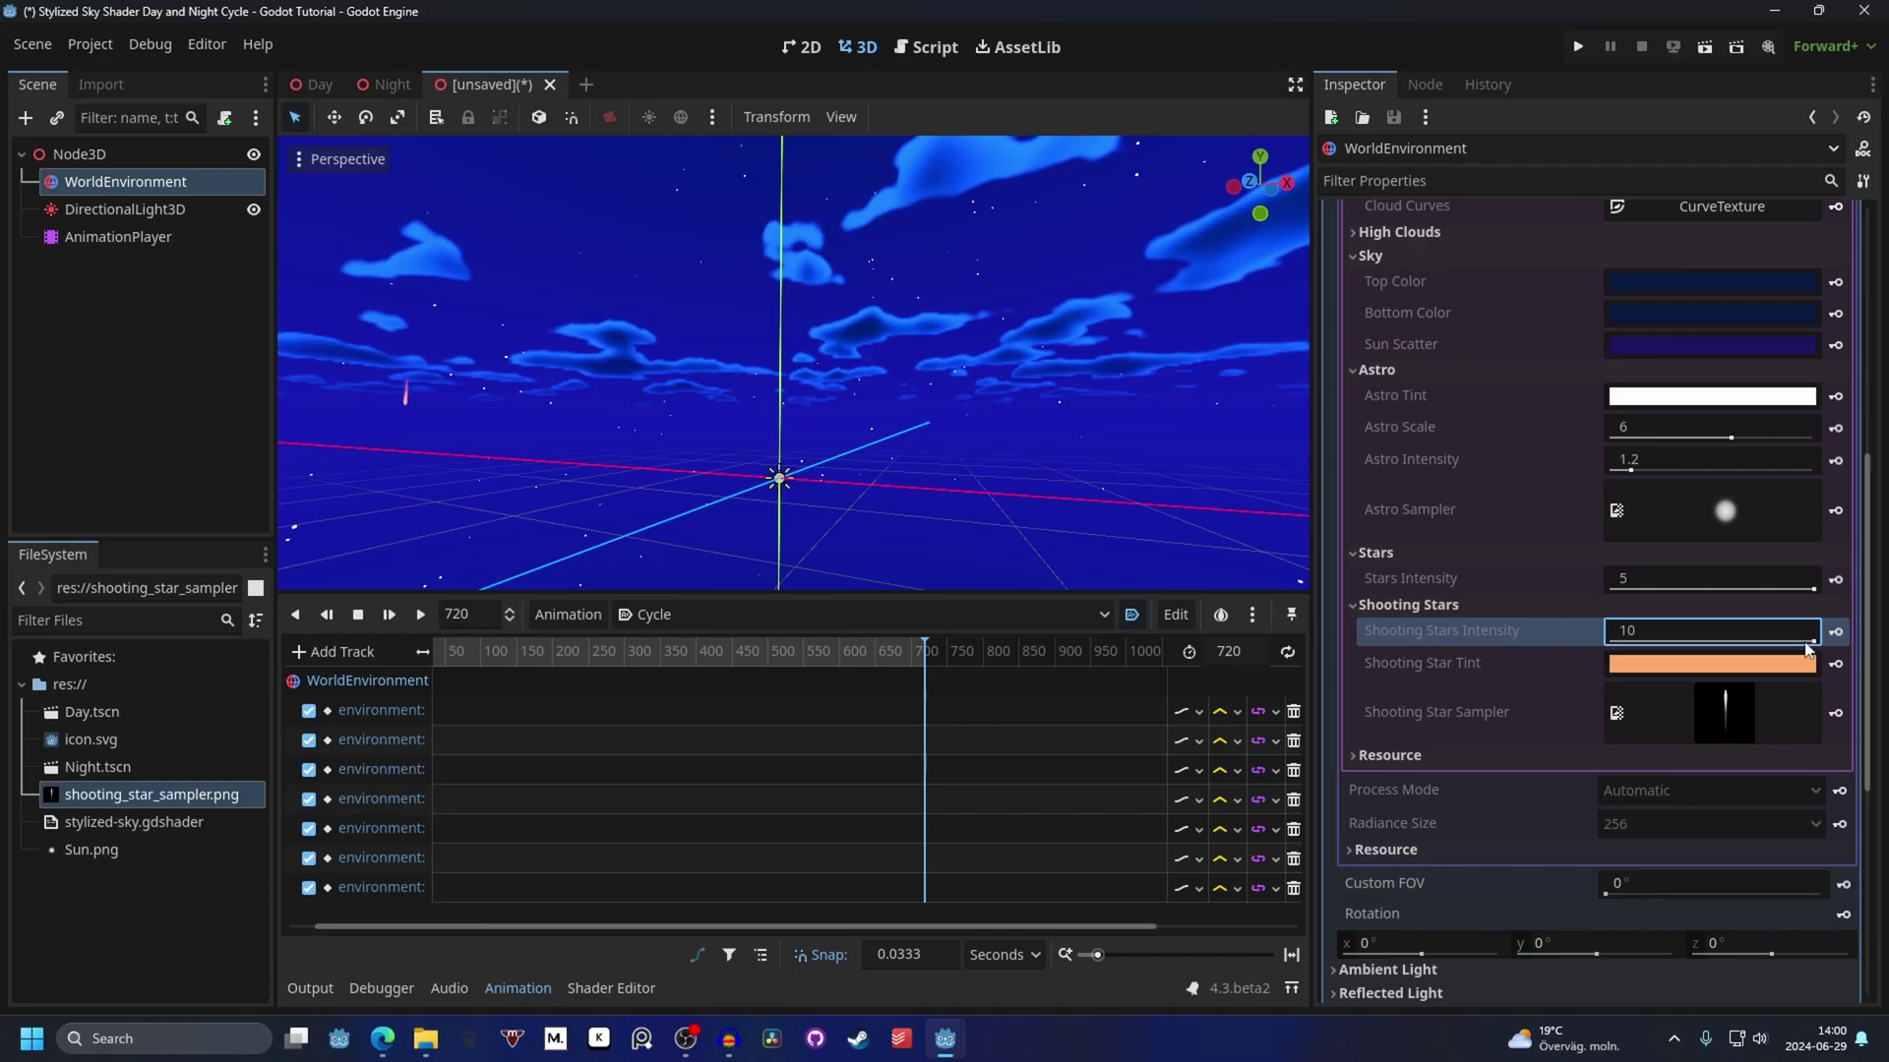
pyautogui.scroll(6, 1724, 638)
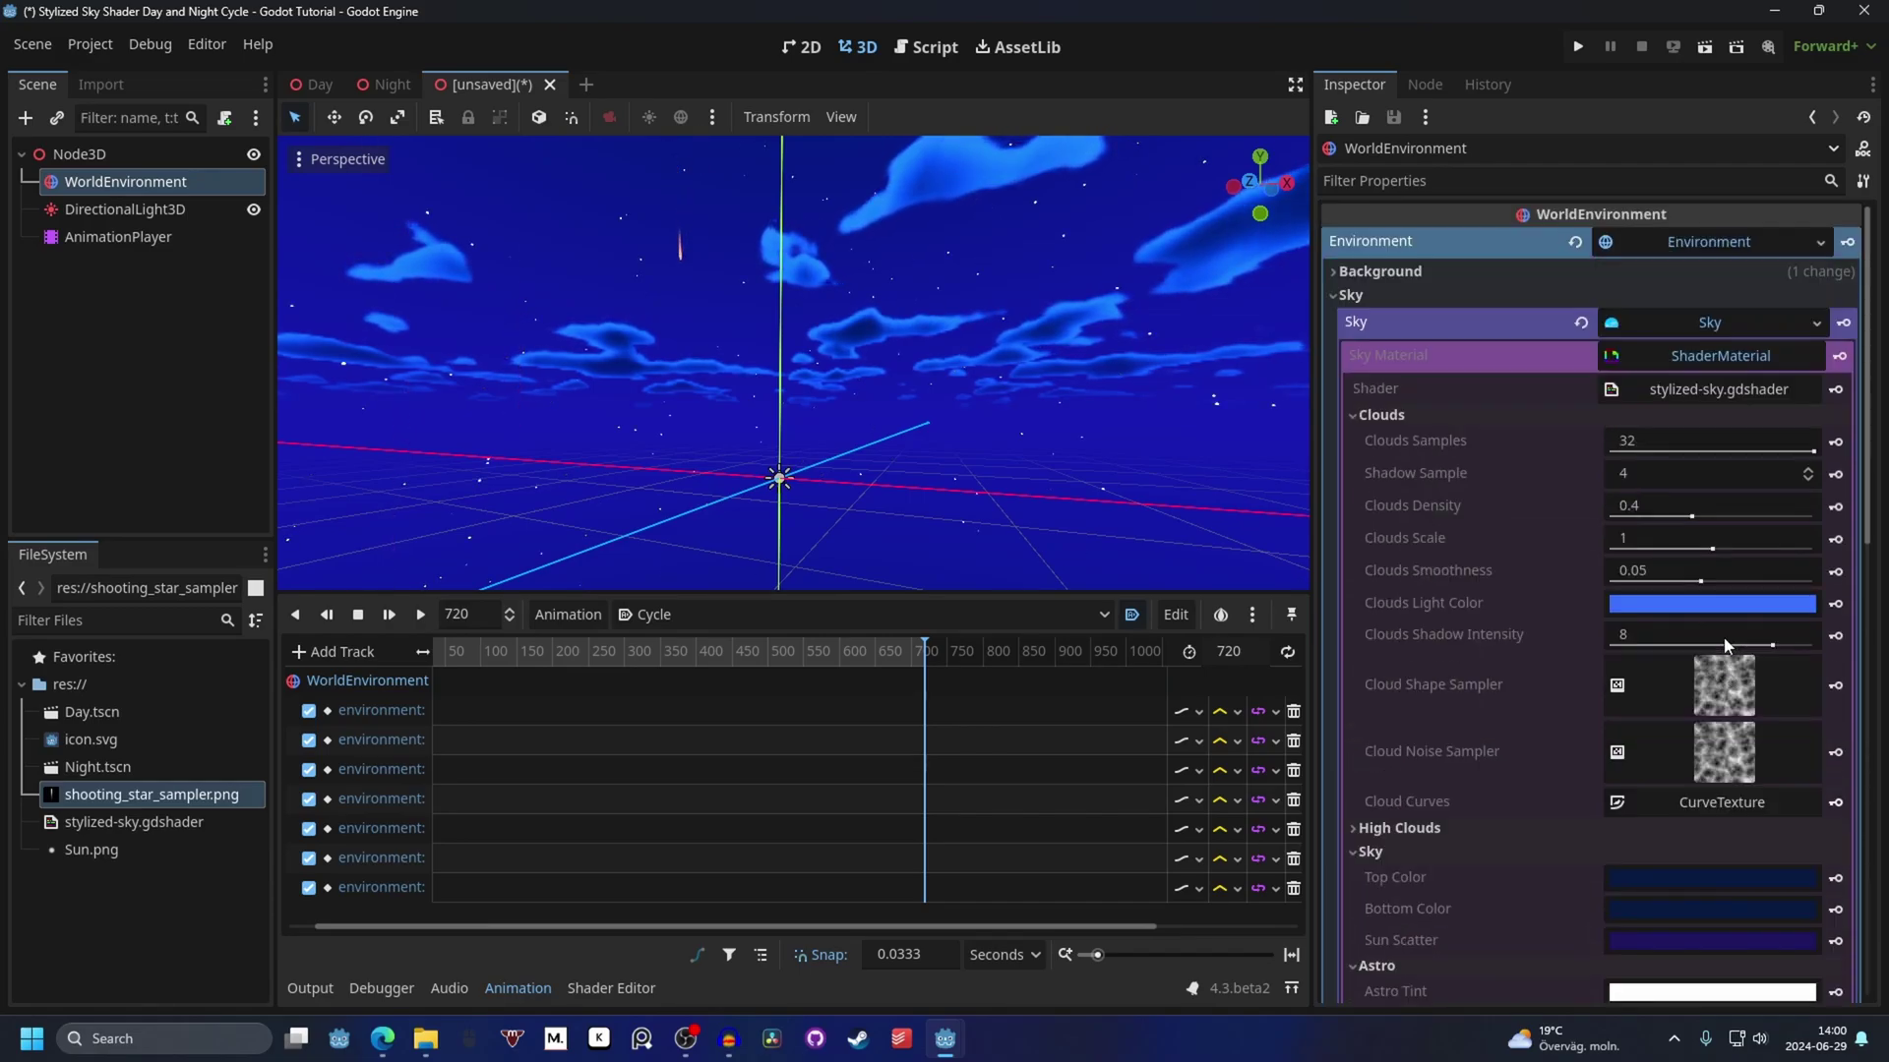
pyautogui.click(1817, 324)
pyautogui.click(1736, 529)
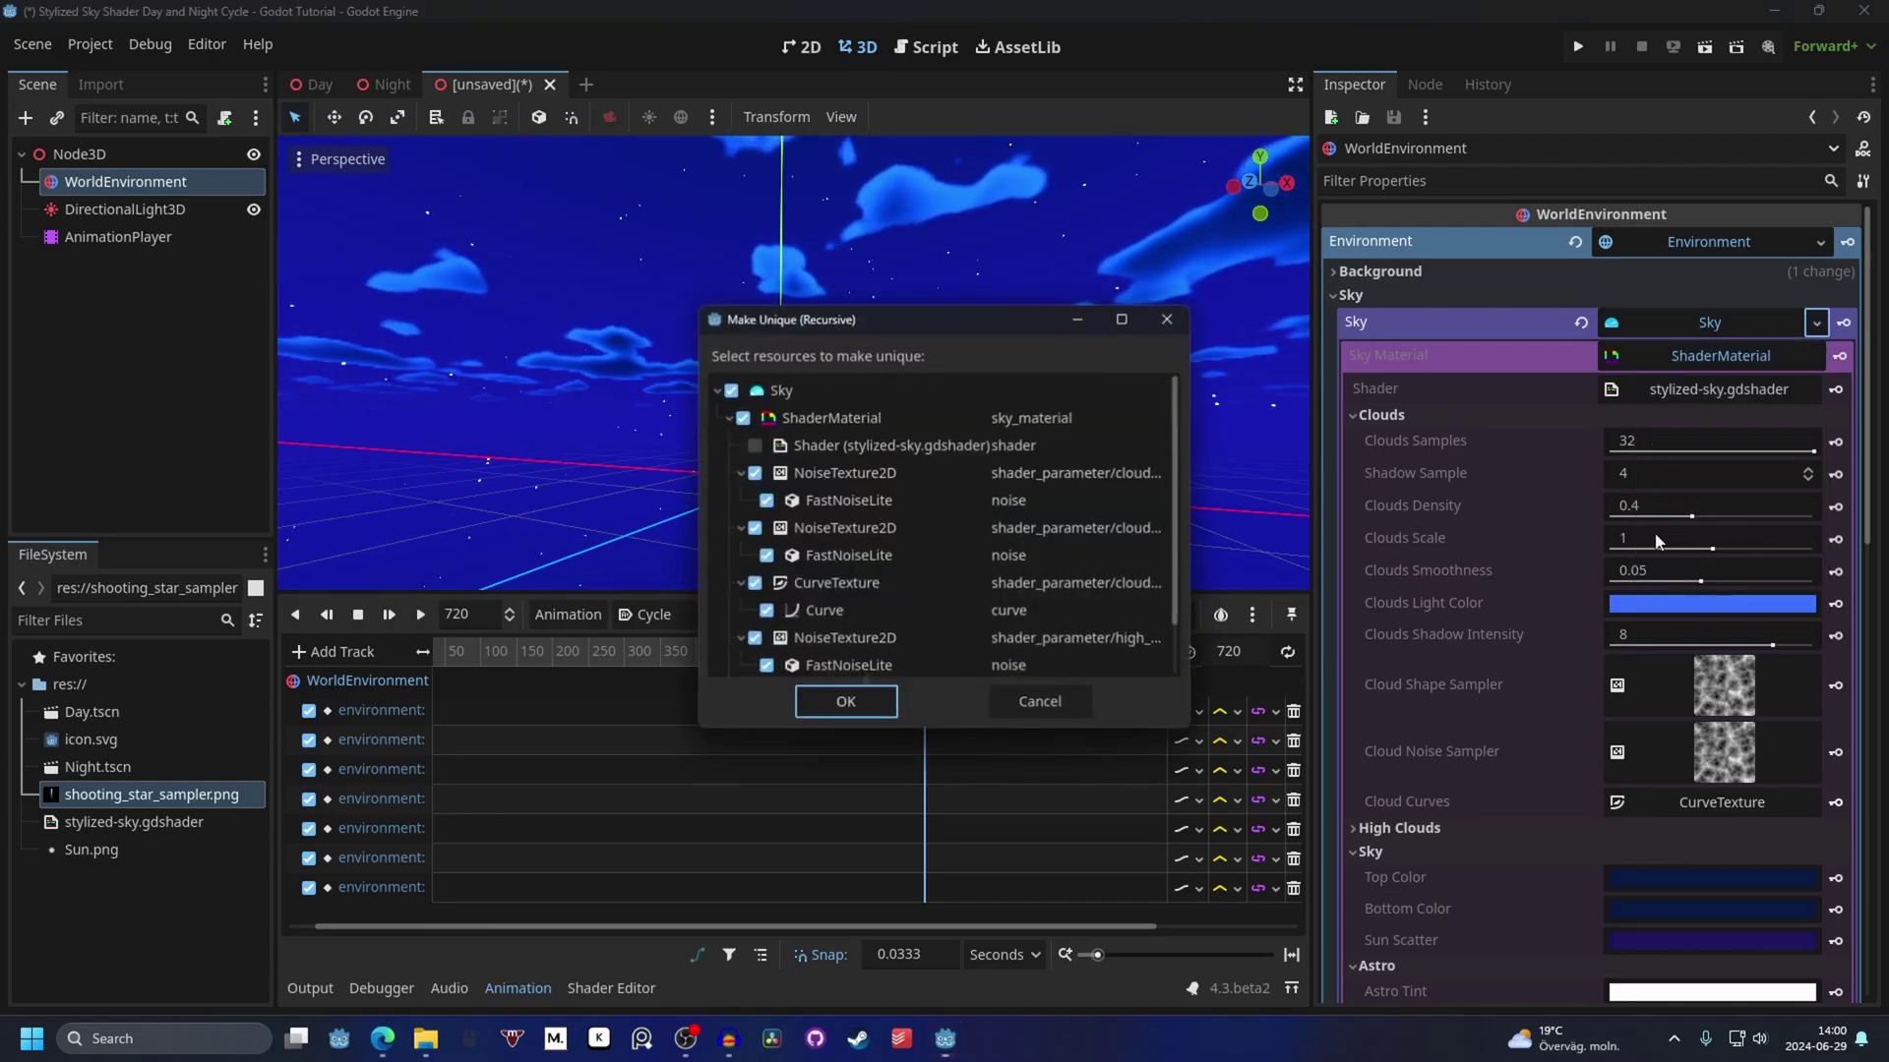
pyautogui.click(852, 703)
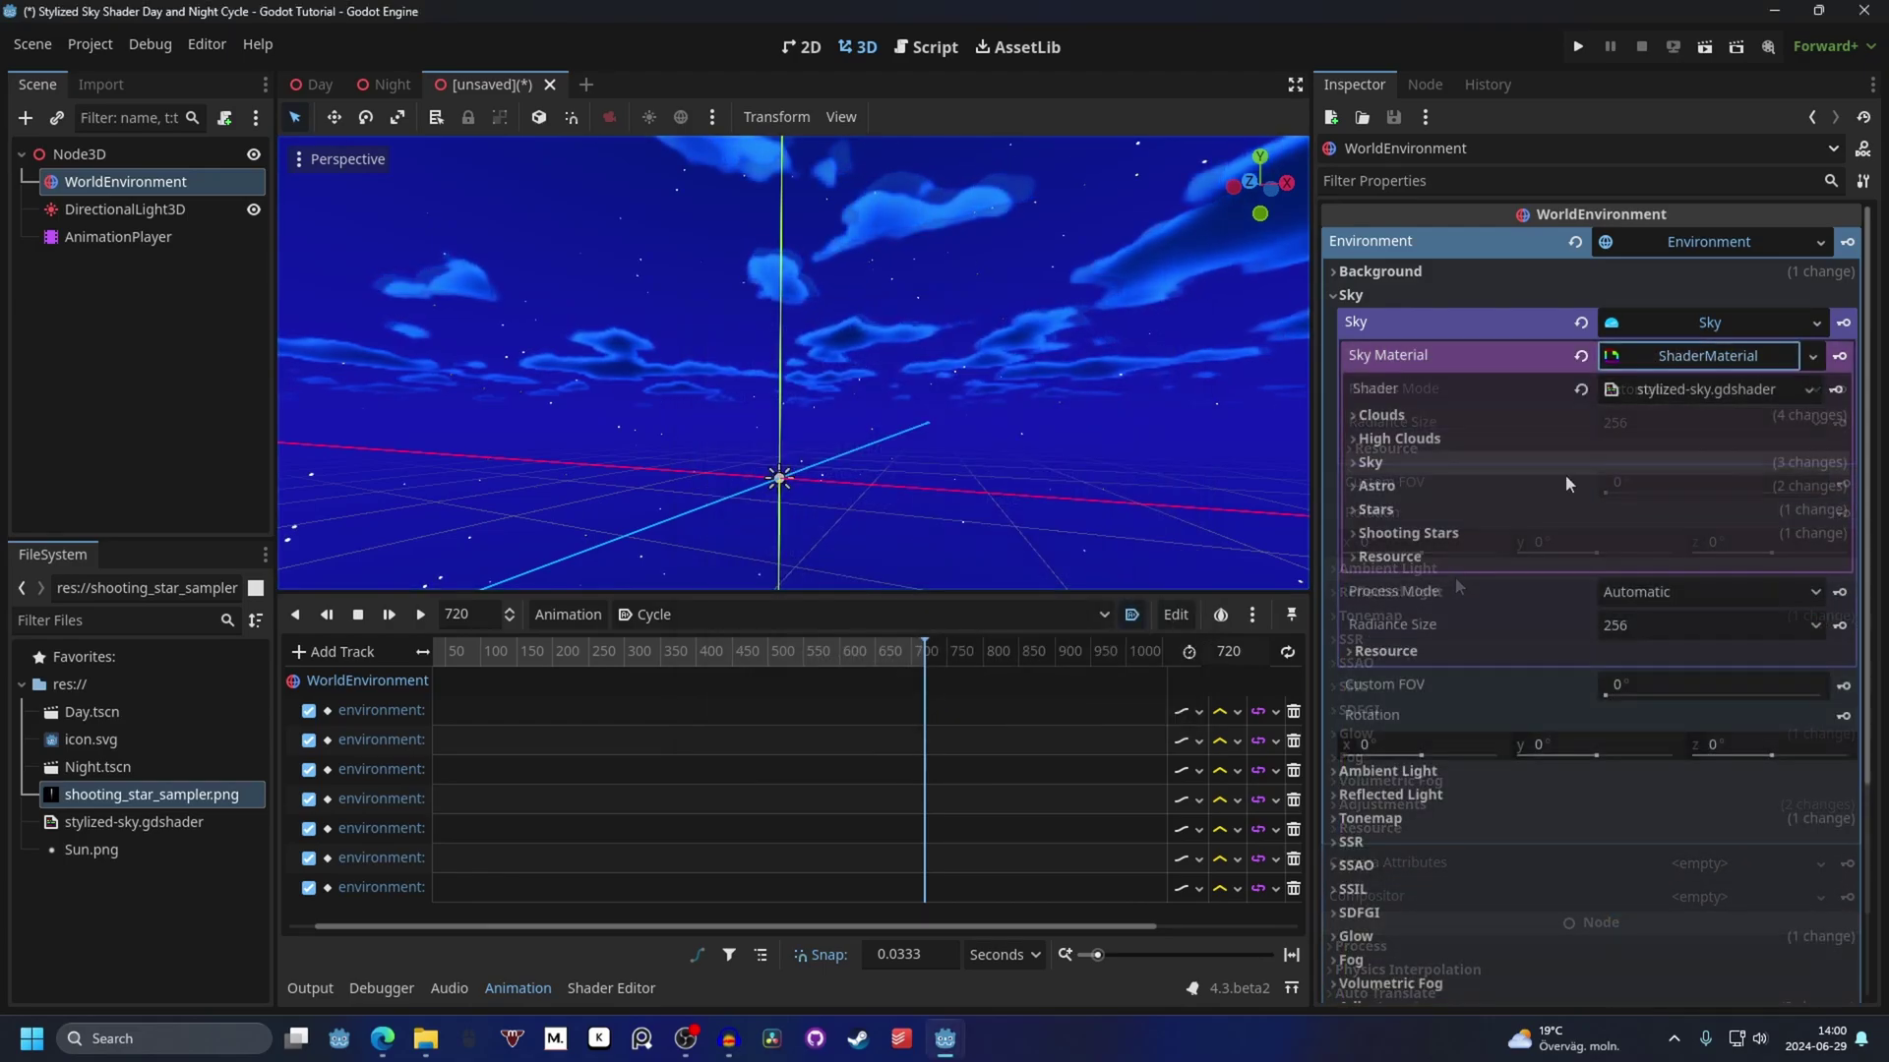
# Set Shooting Stars Intensity and Stars Intensity to 0 and key both at 720 s.
pyautogui.click(1460, 534)
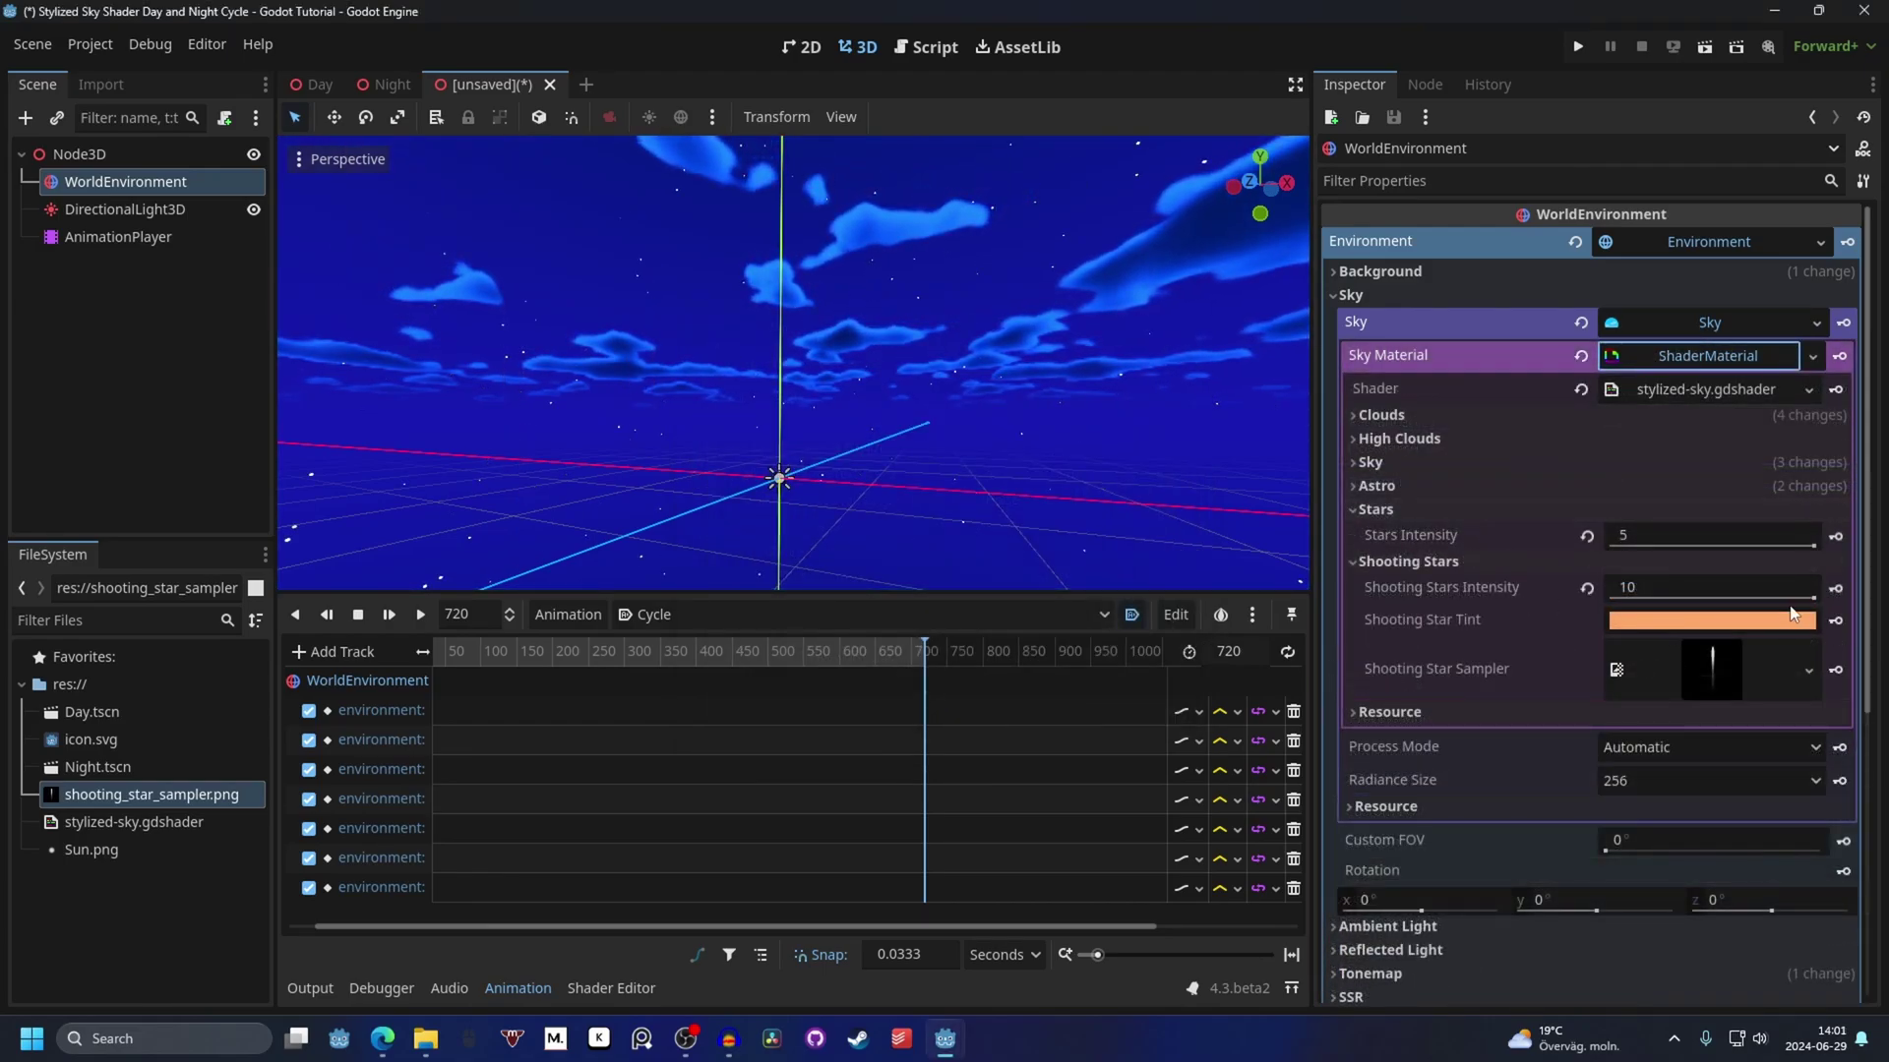
pyautogui.moveTo(1815, 600); pyautogui.dragTo(1457, 594)
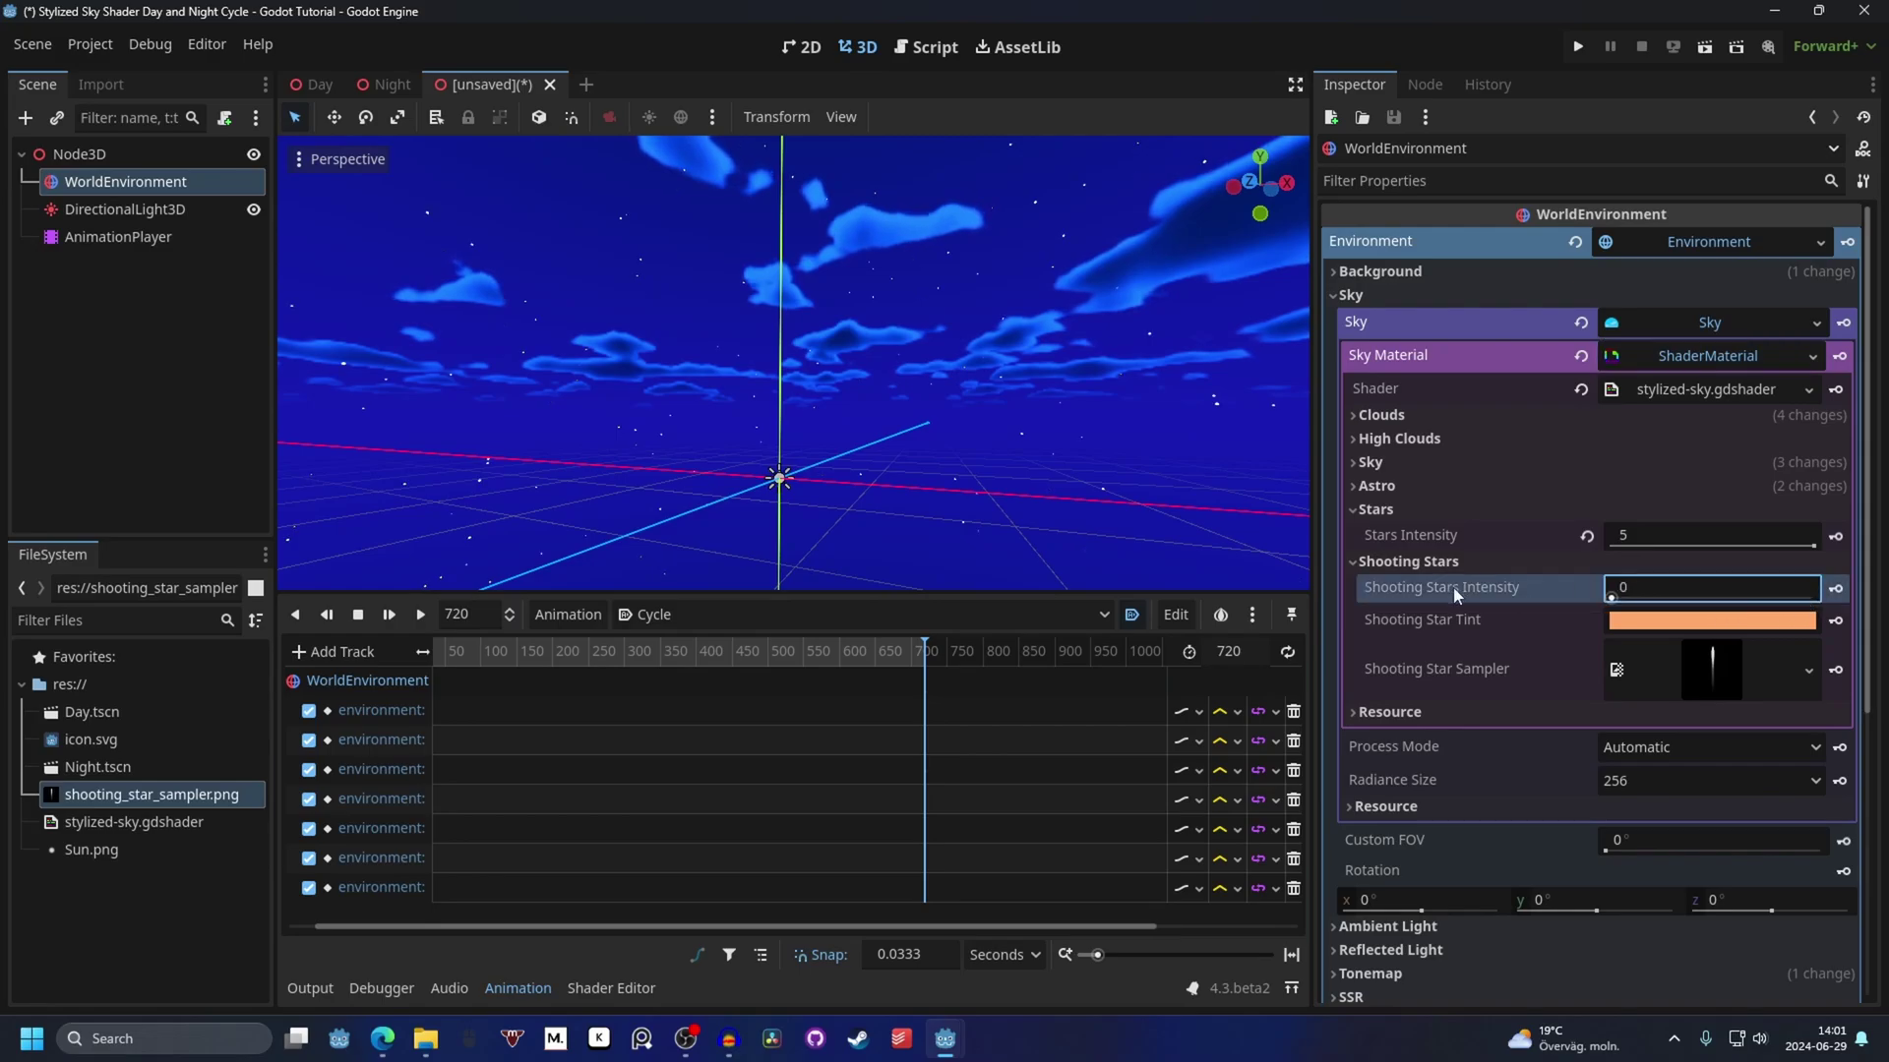
pyautogui.moveTo(1813, 546); pyautogui.dragTo(1605, 548)
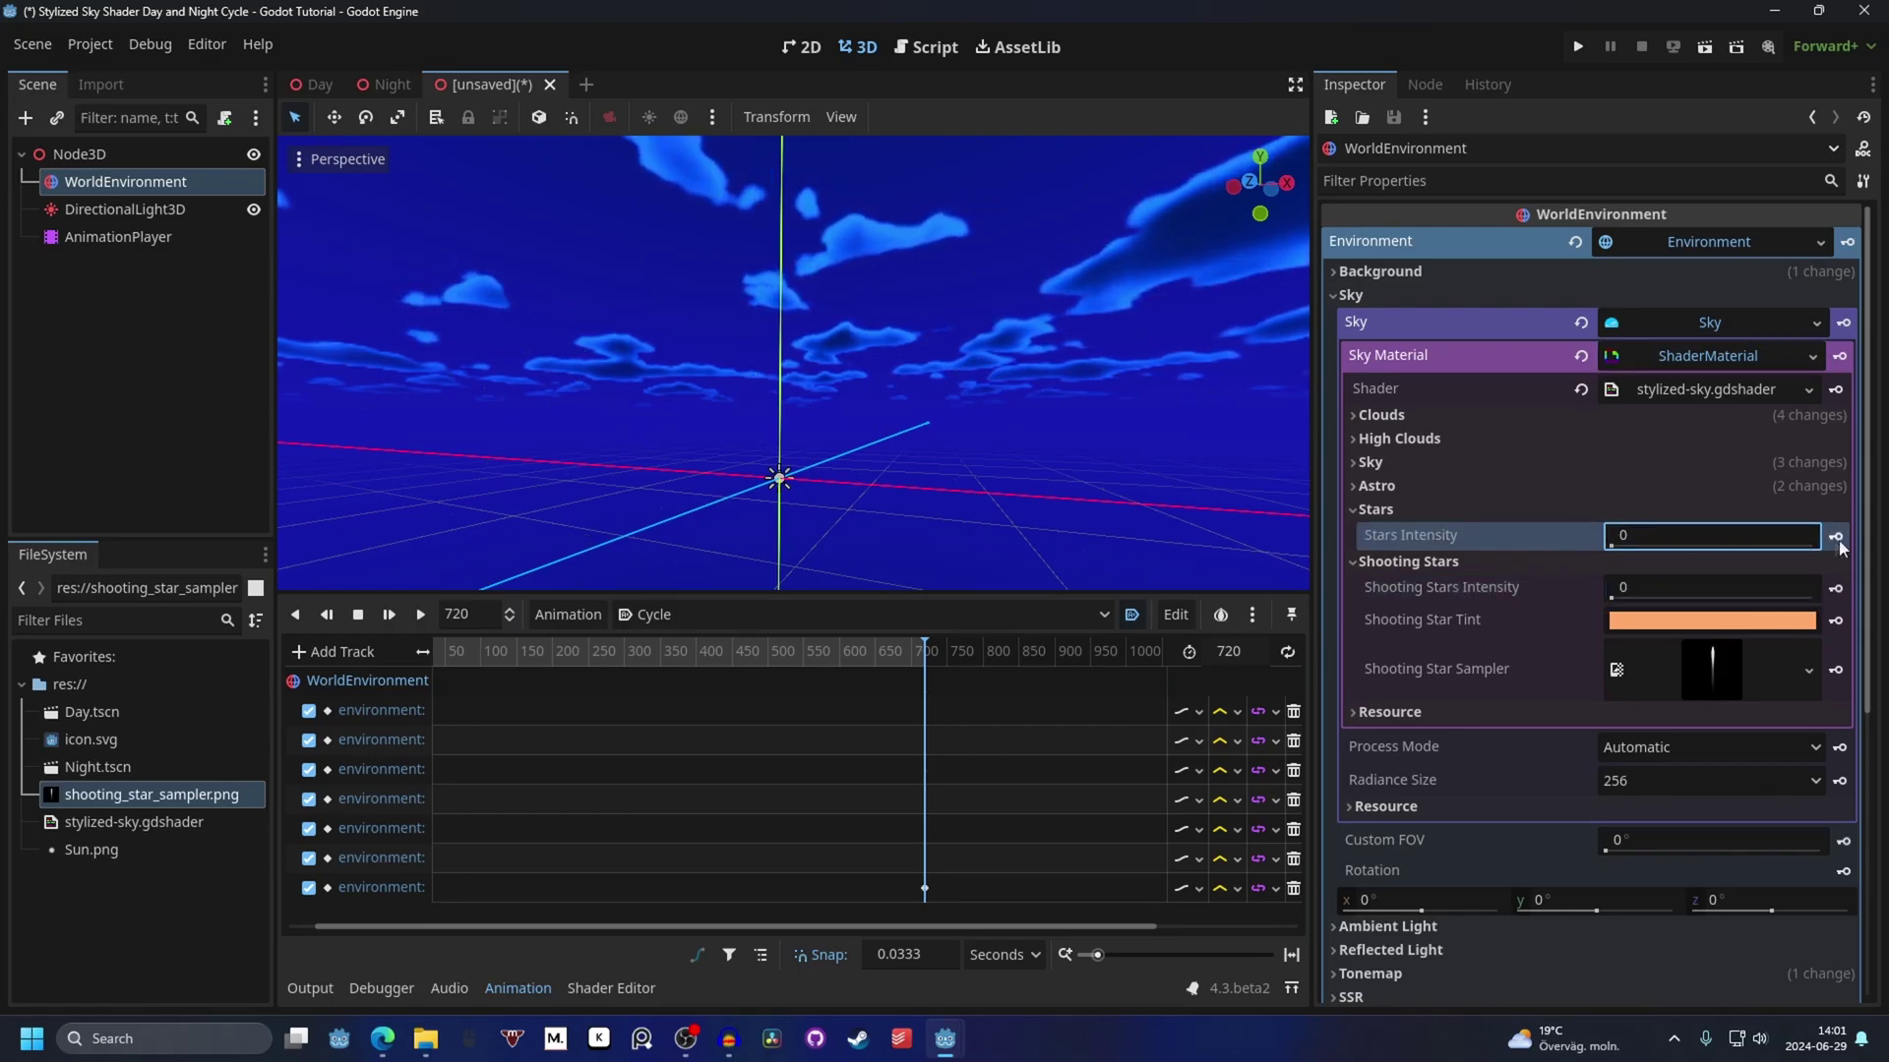
# Paste the pale tan daytime colour into Astro Tint and key it at 720 s.
pyautogui.click(1426, 487)
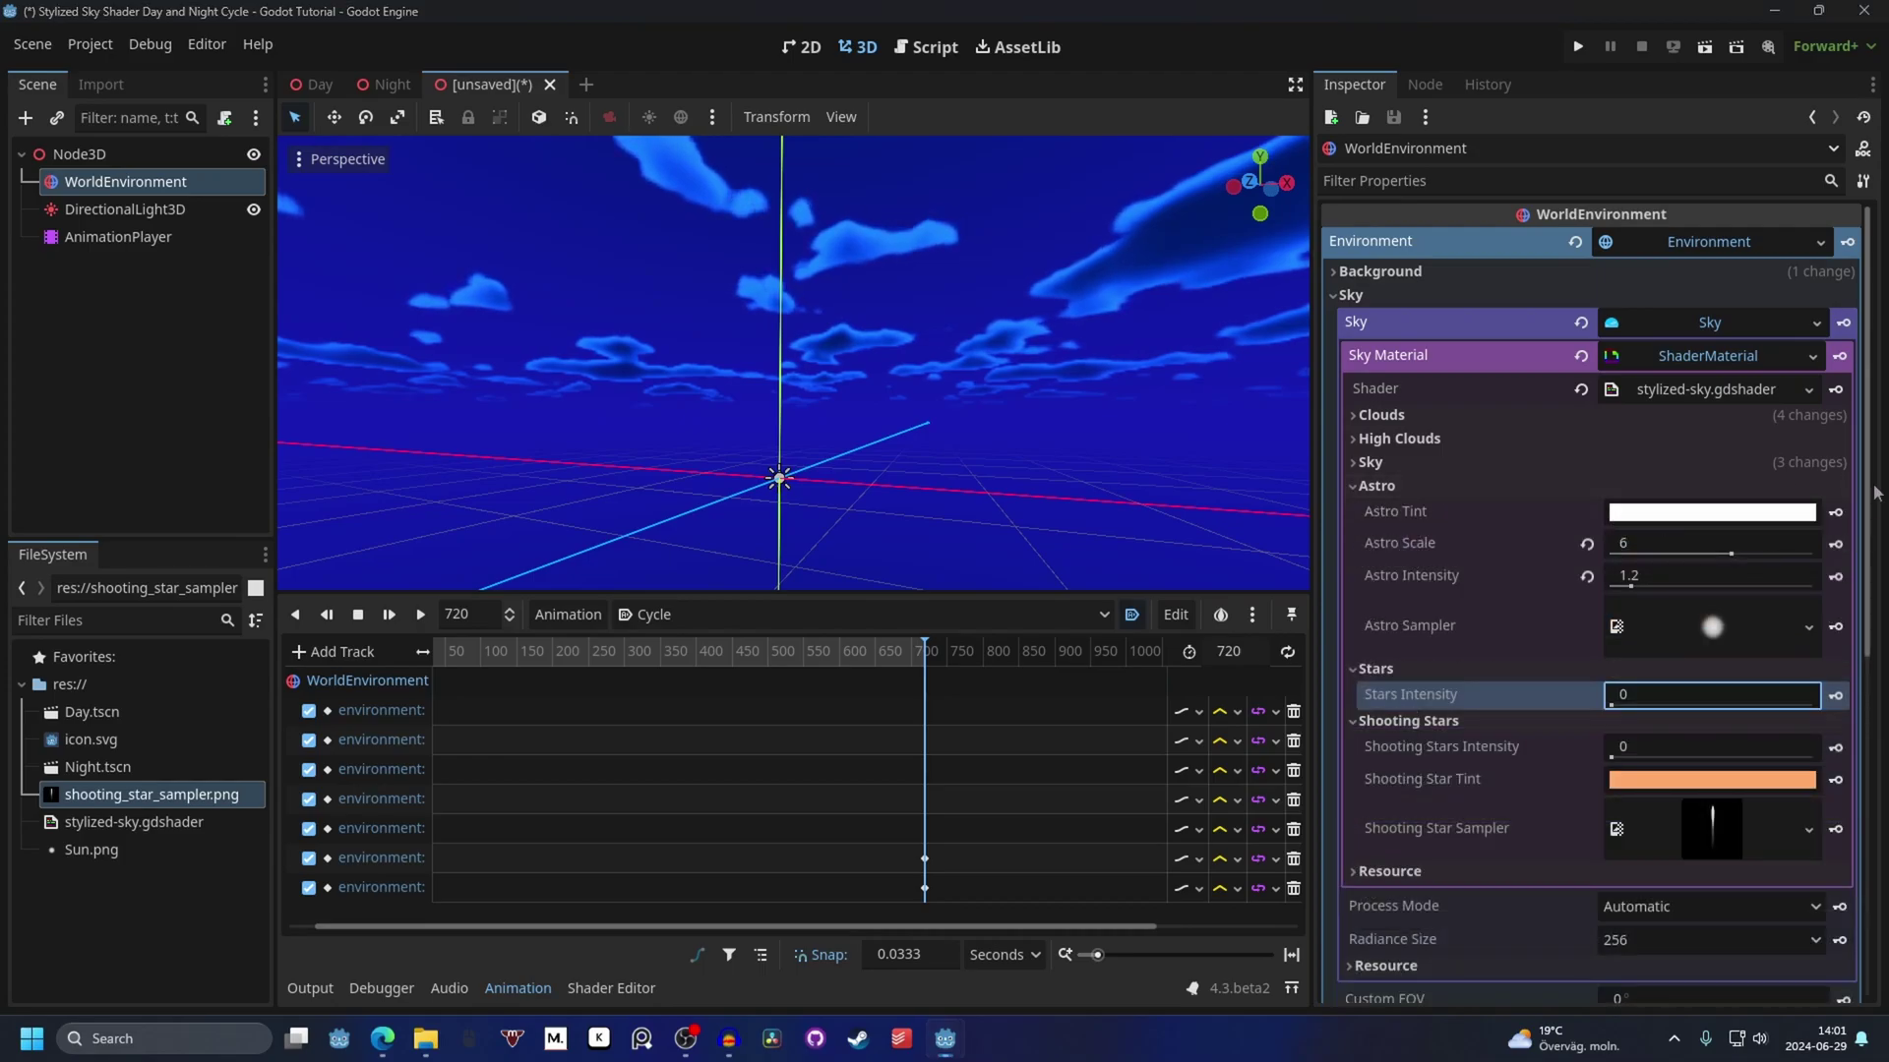
pyautogui.click(1686, 514)
pyautogui.hotkey('ctrl', 'v')
pyautogui.press('Return')
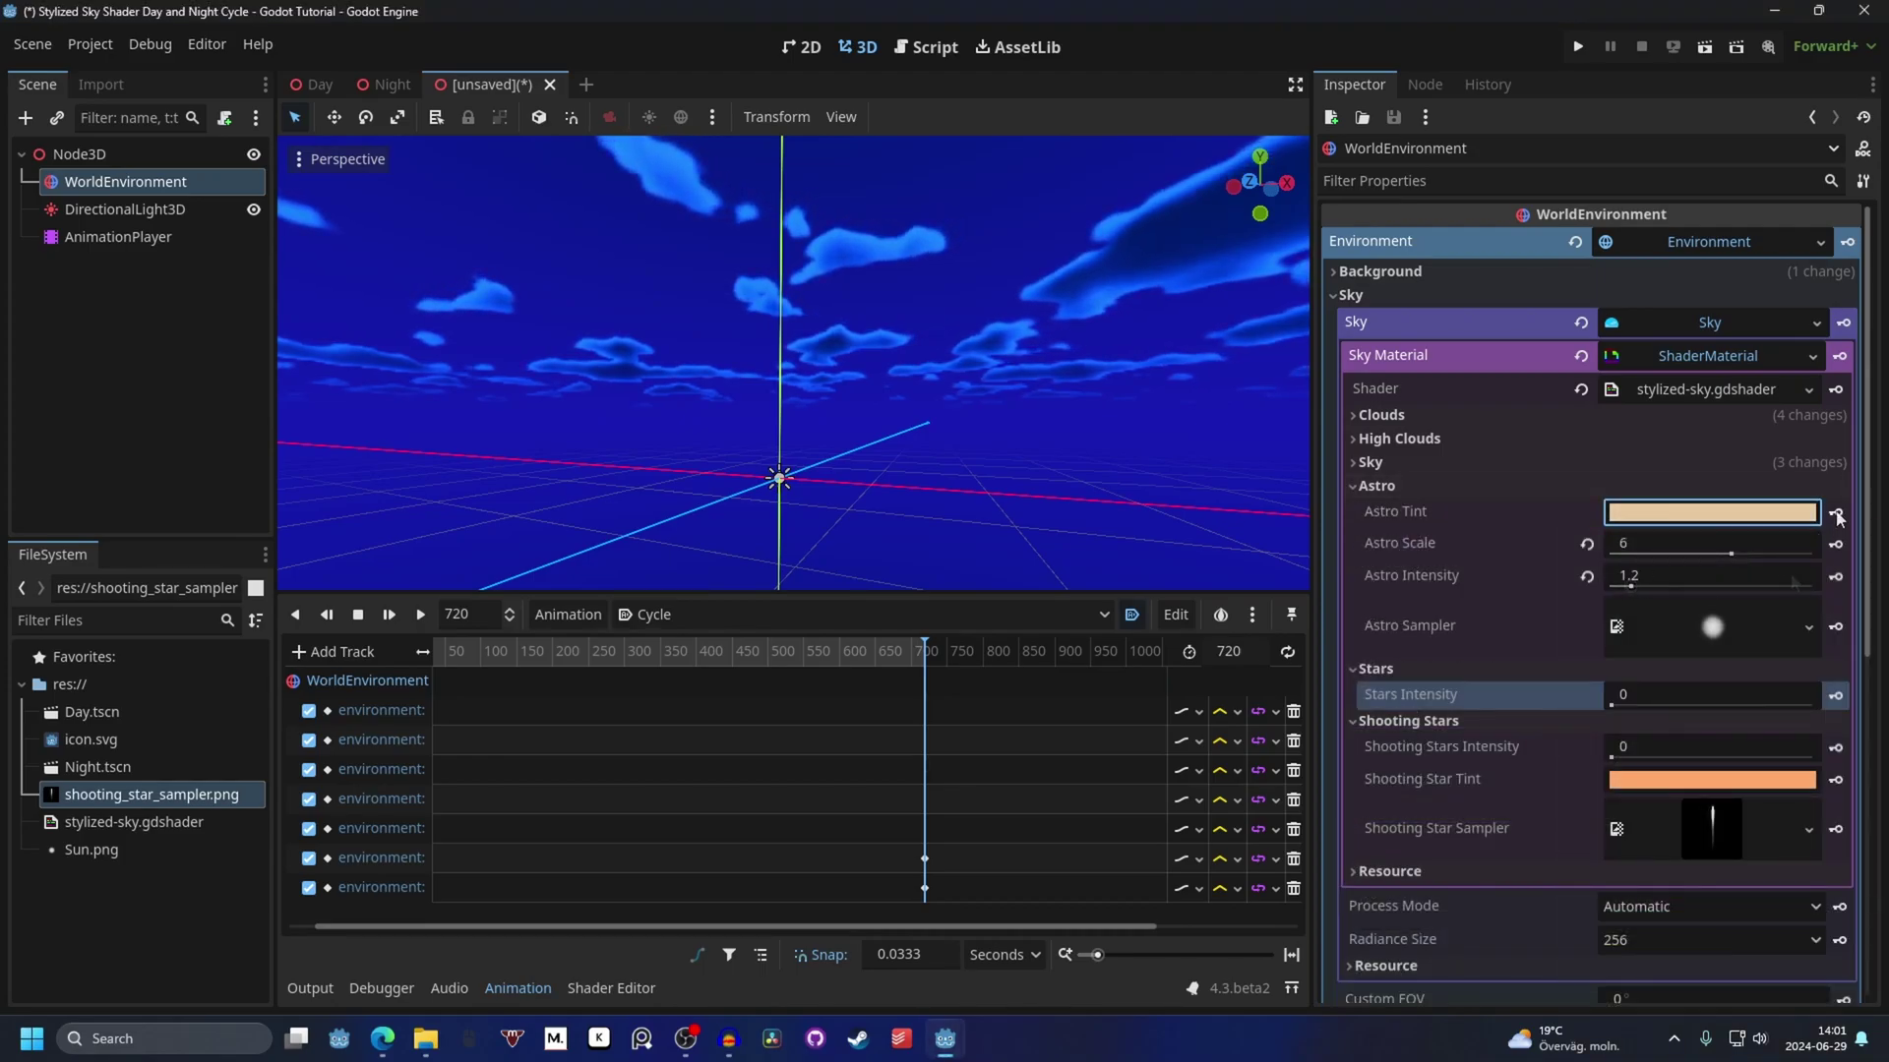
pyautogui.click(1836, 515)
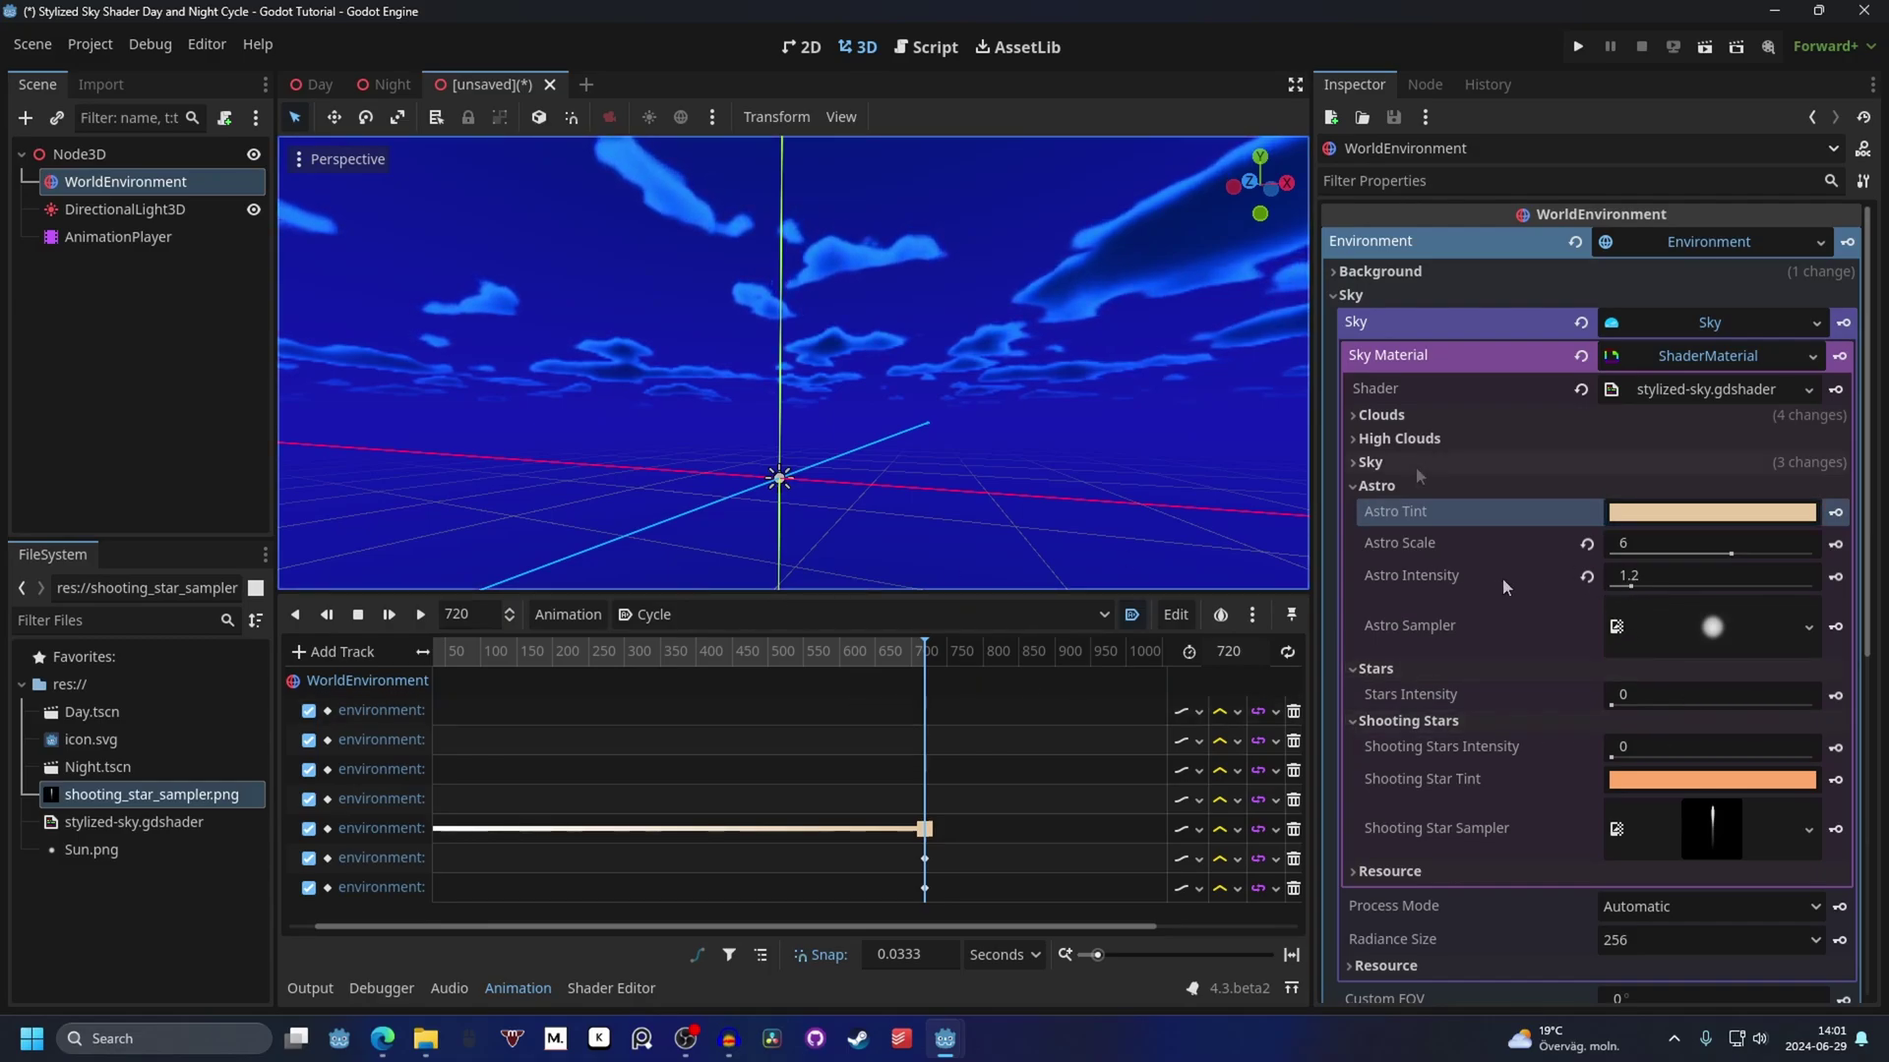
# Key the existing Astro Intensity at time 0, and set it to 3 with a key at 720 s.
pyautogui.keyDown('ctrl'); pyautogui.scroll(-3, 835, 757); pyautogui.keyUp('ctrl')
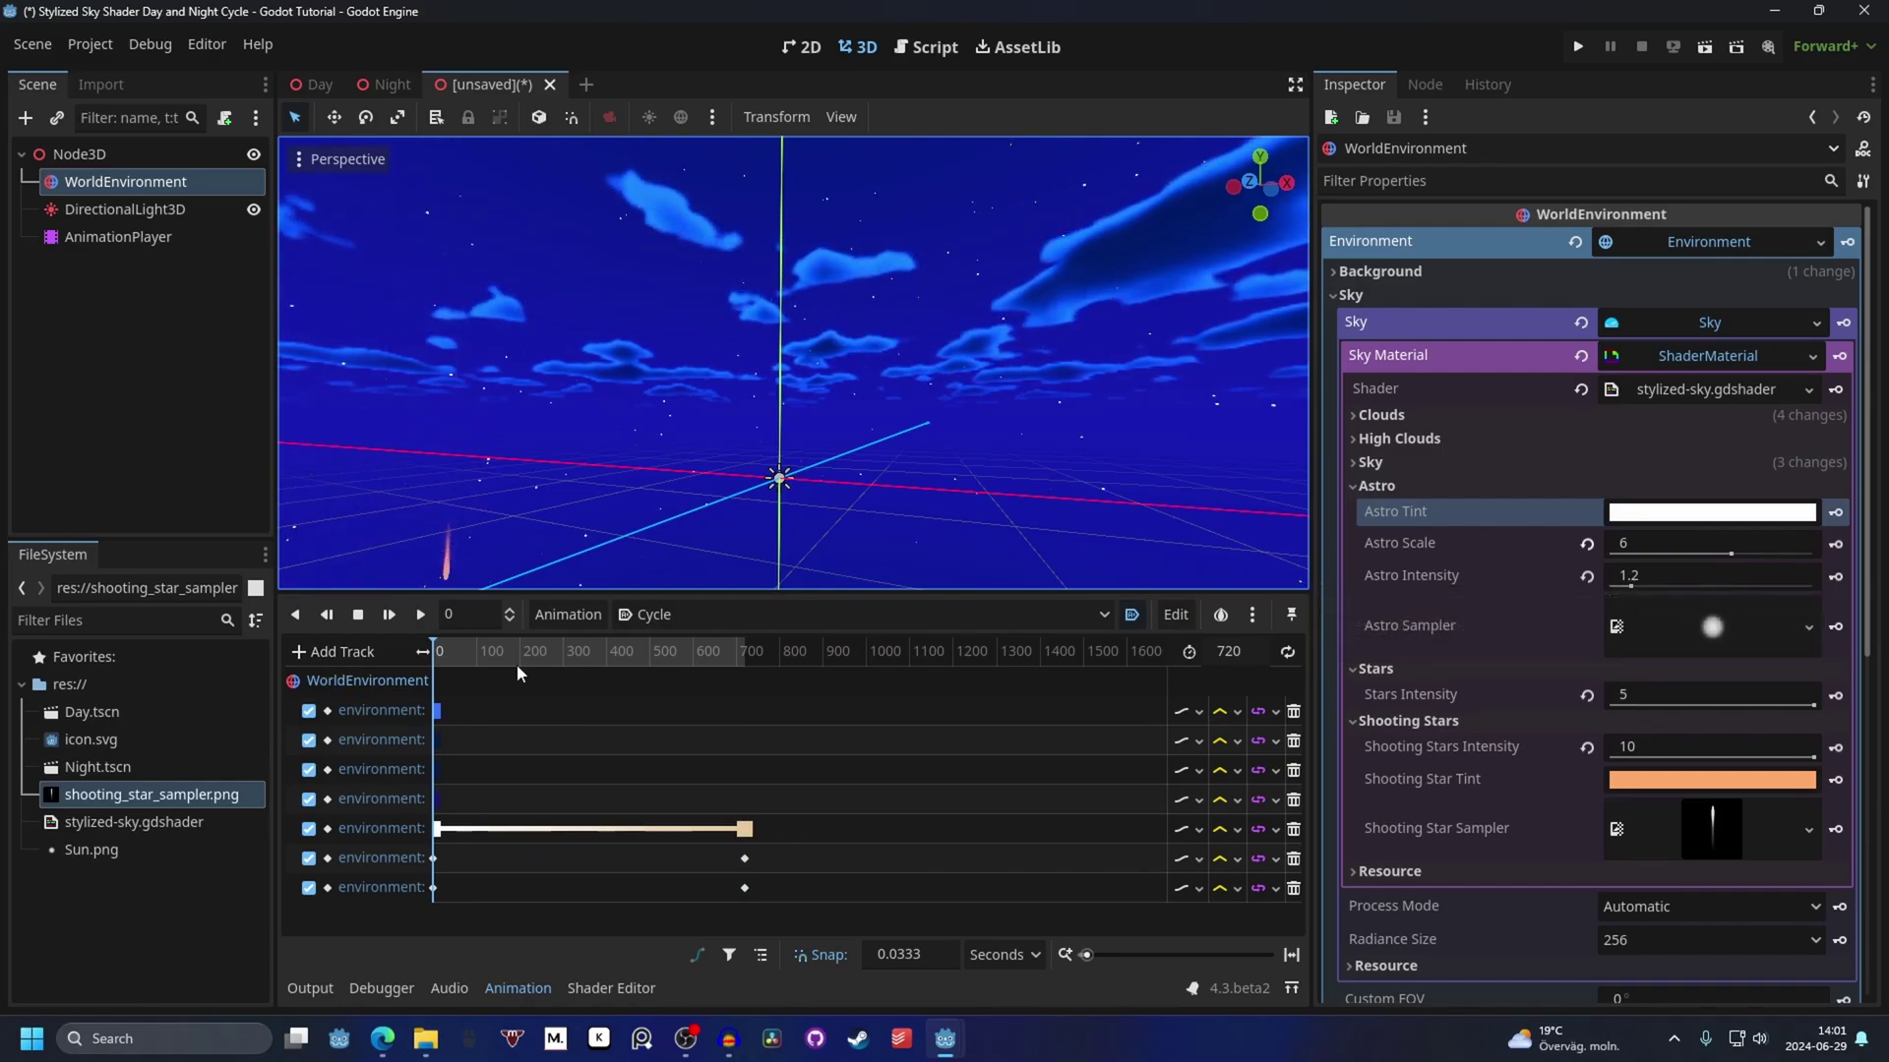
pyautogui.moveTo(471, 654); pyautogui.dragTo(1000, 657)
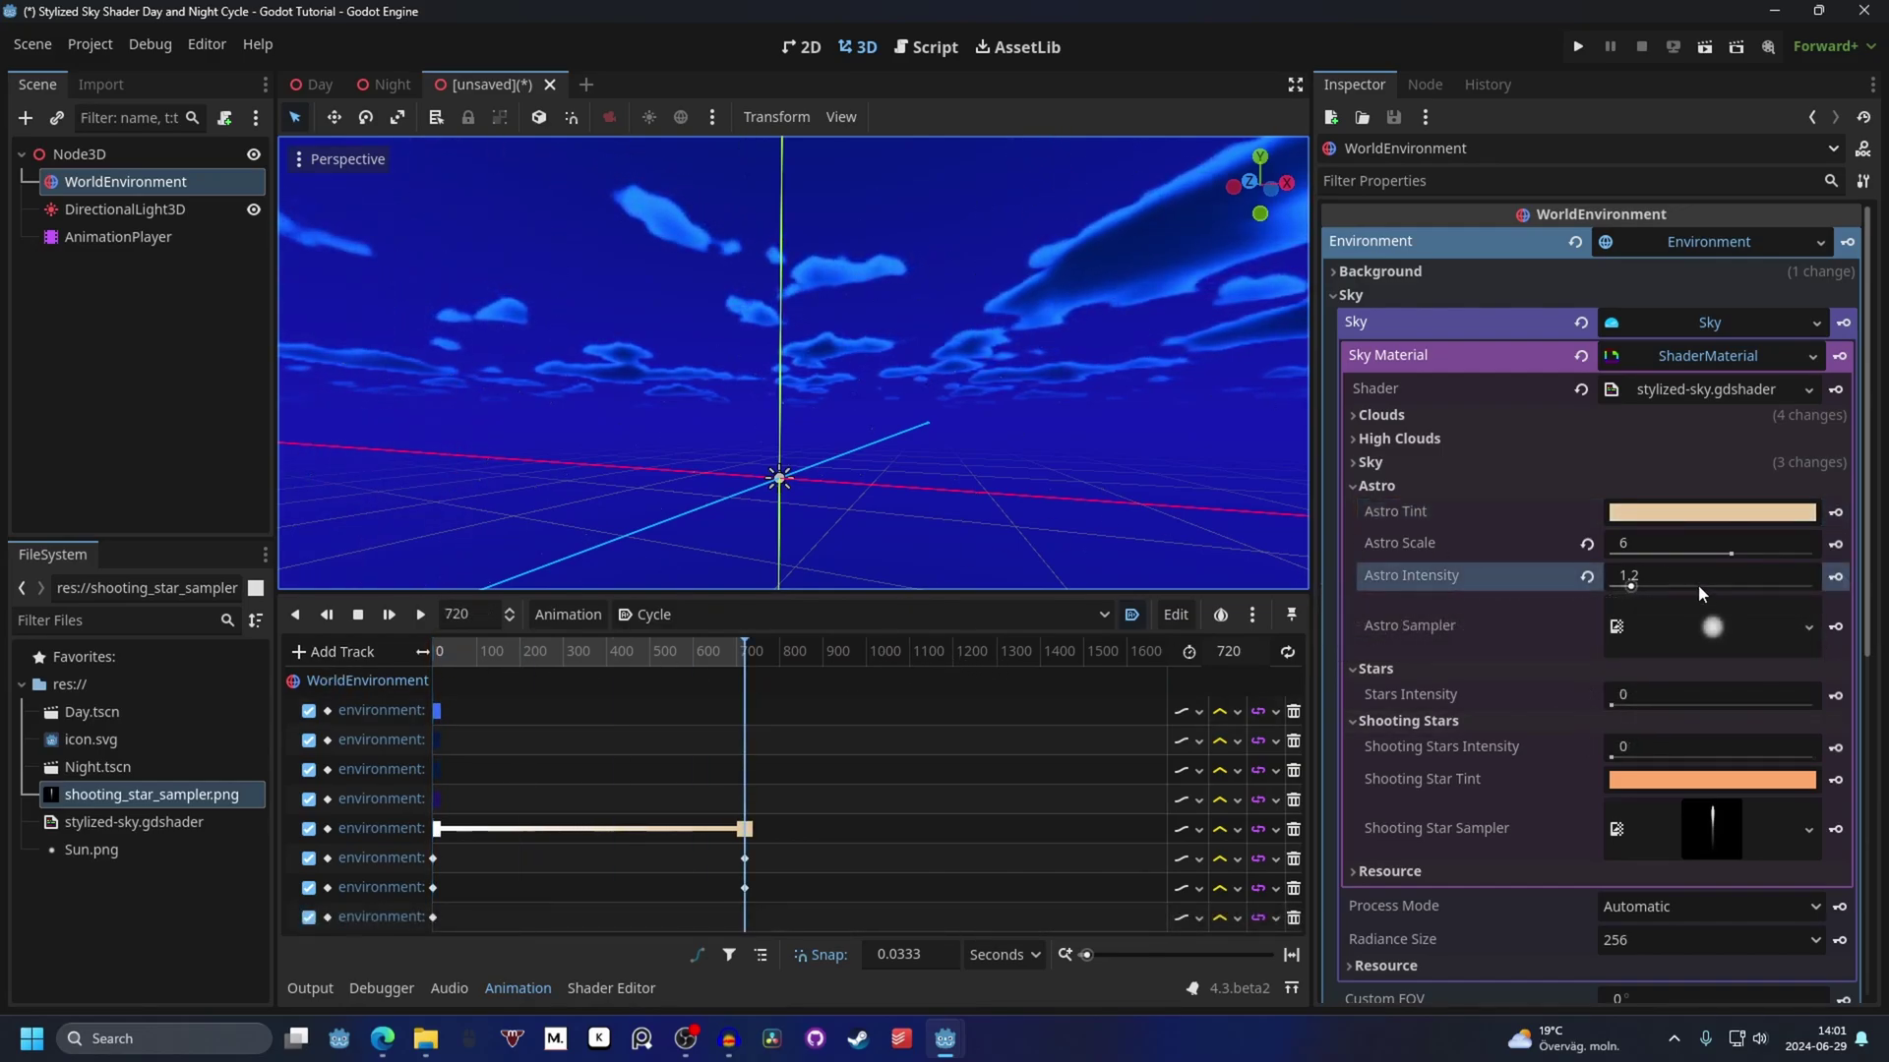
pyautogui.moveTo(1634, 587); pyautogui.dragTo(1879, 604)
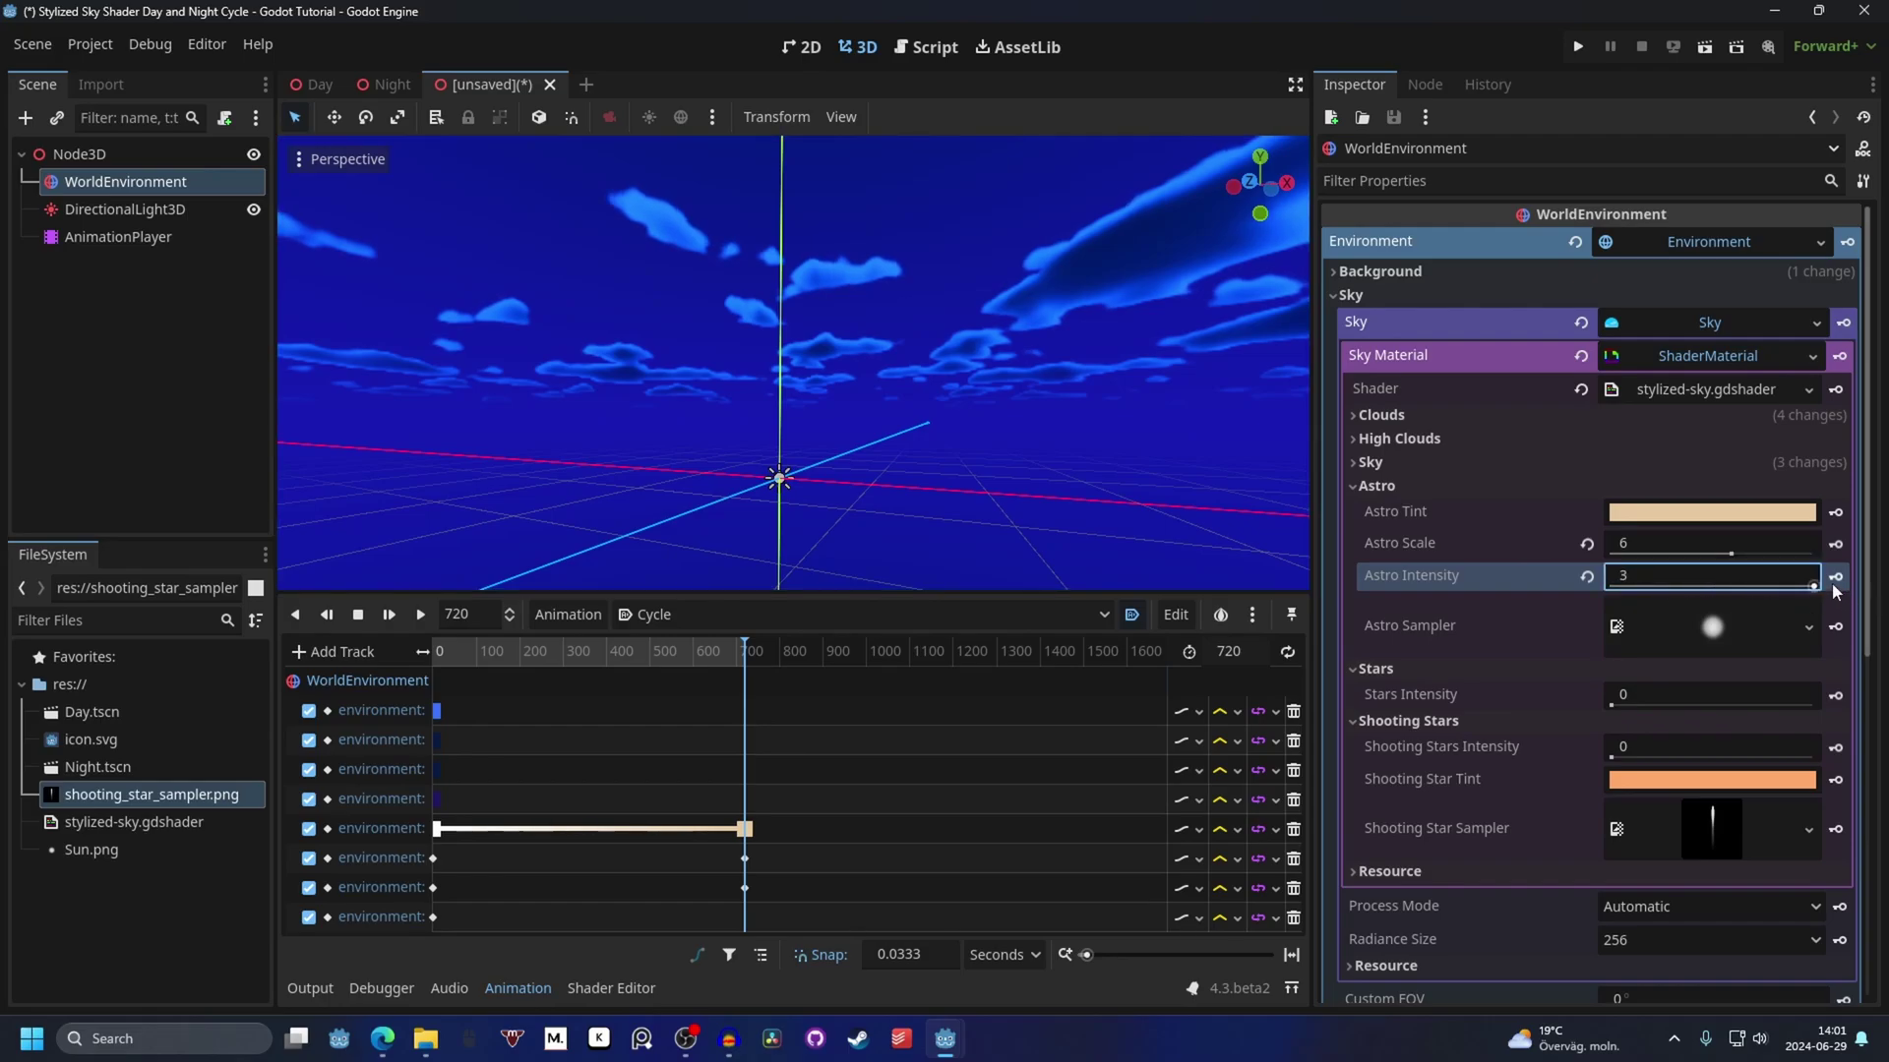
# Set the sky's Top Color to hex 5996ff and key it at 720 s.
pyautogui.click(1433, 463)
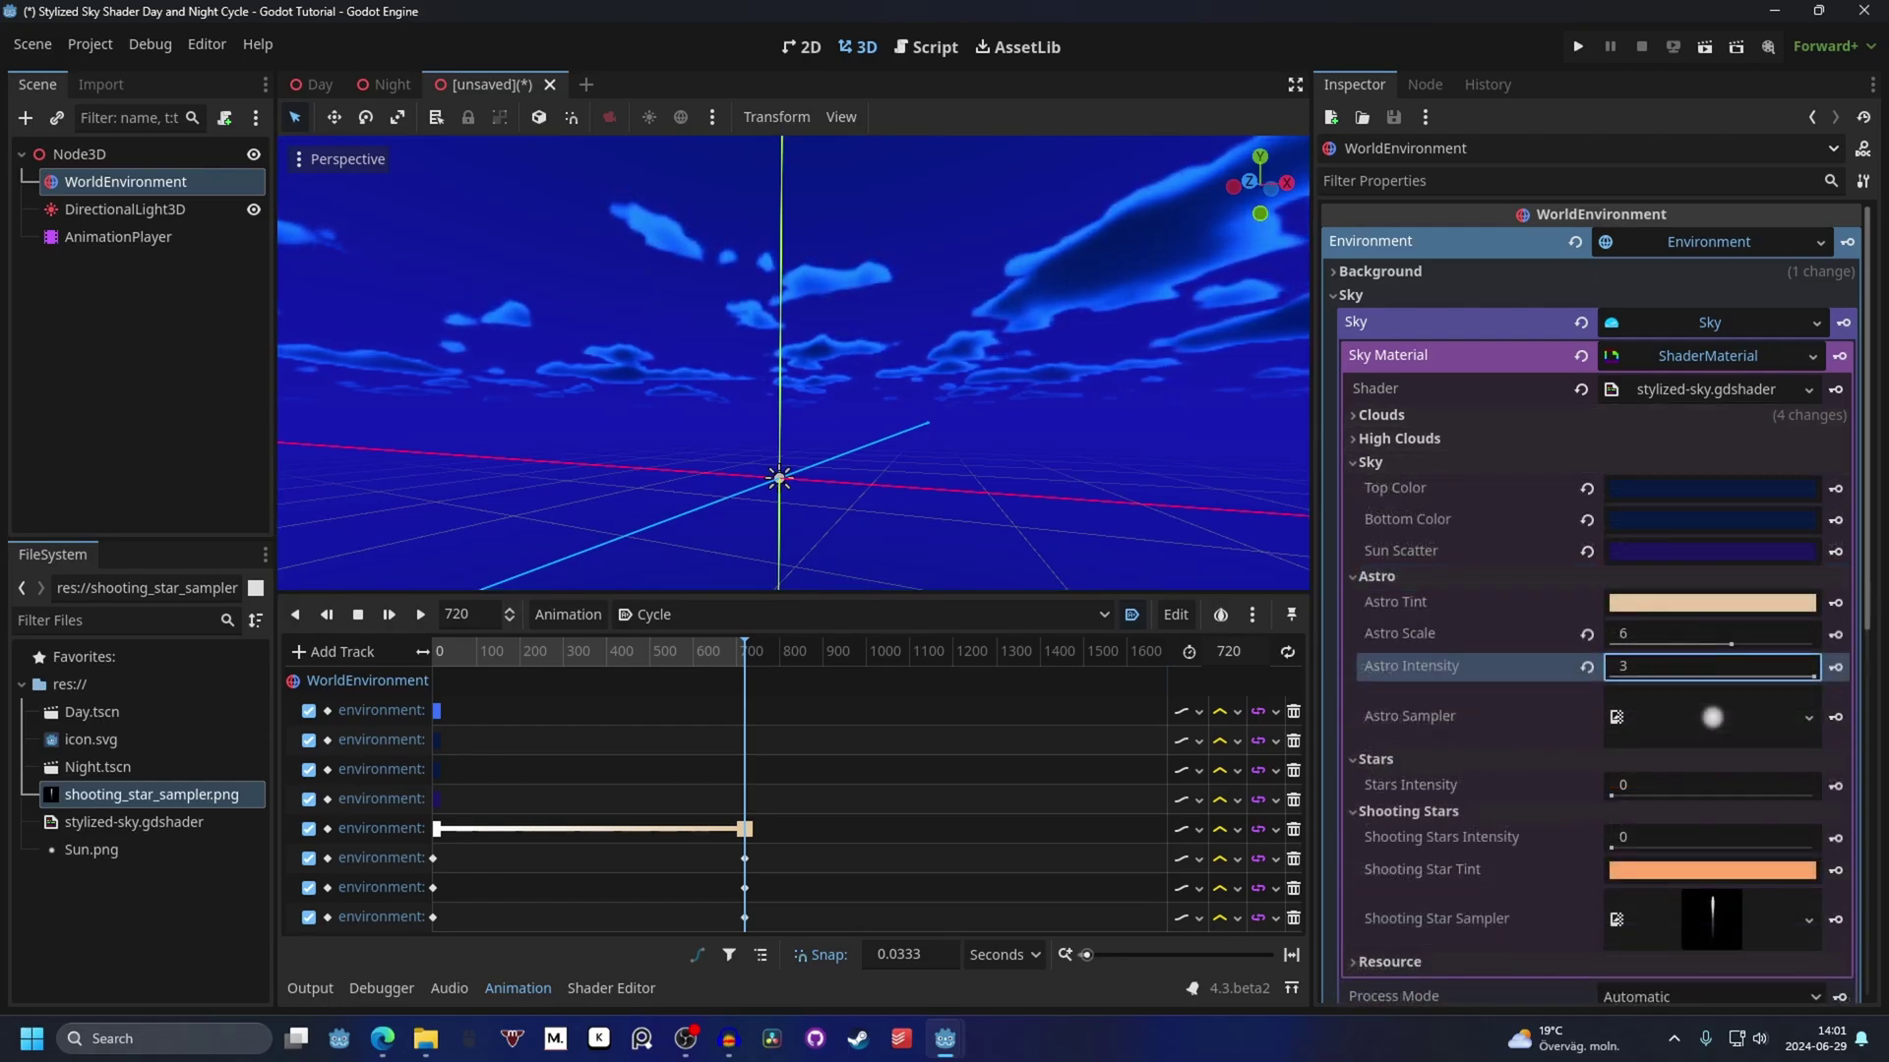
pyautogui.click(1646, 494)
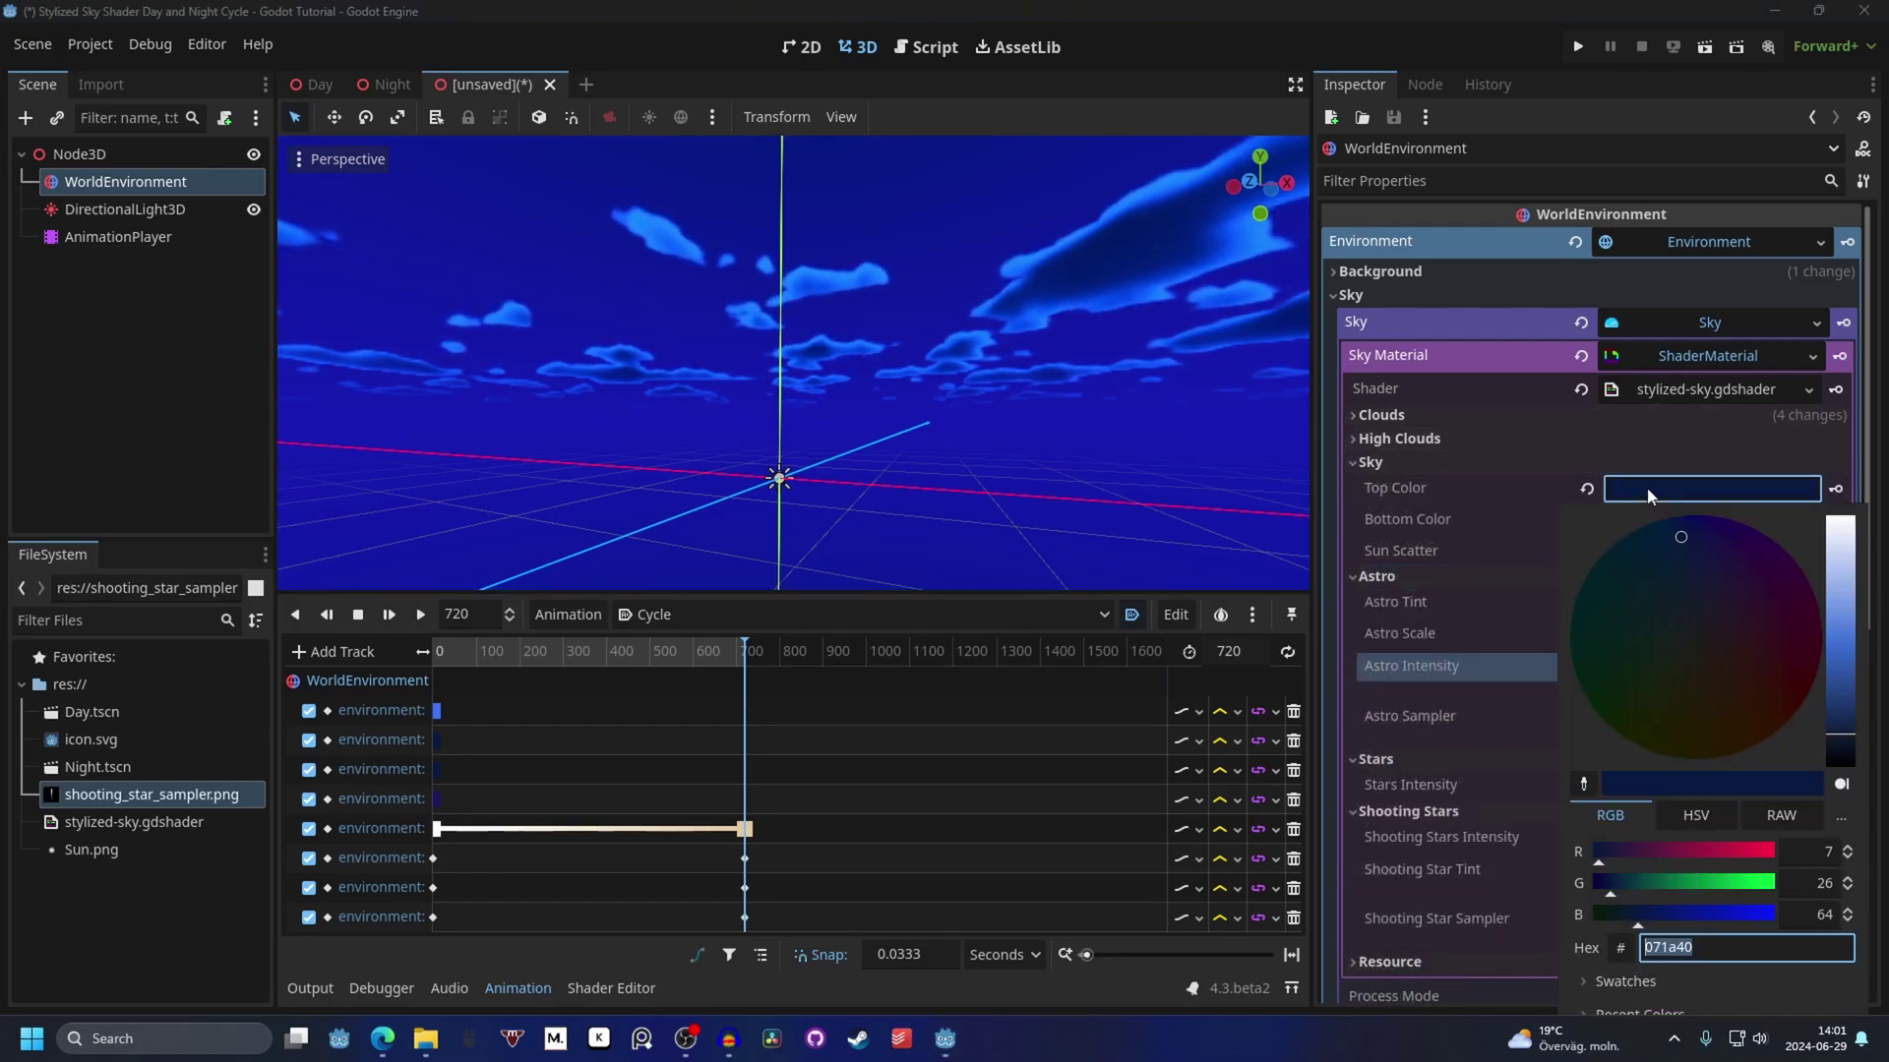
pyautogui.write('5996ff')
pyautogui.press('Return')
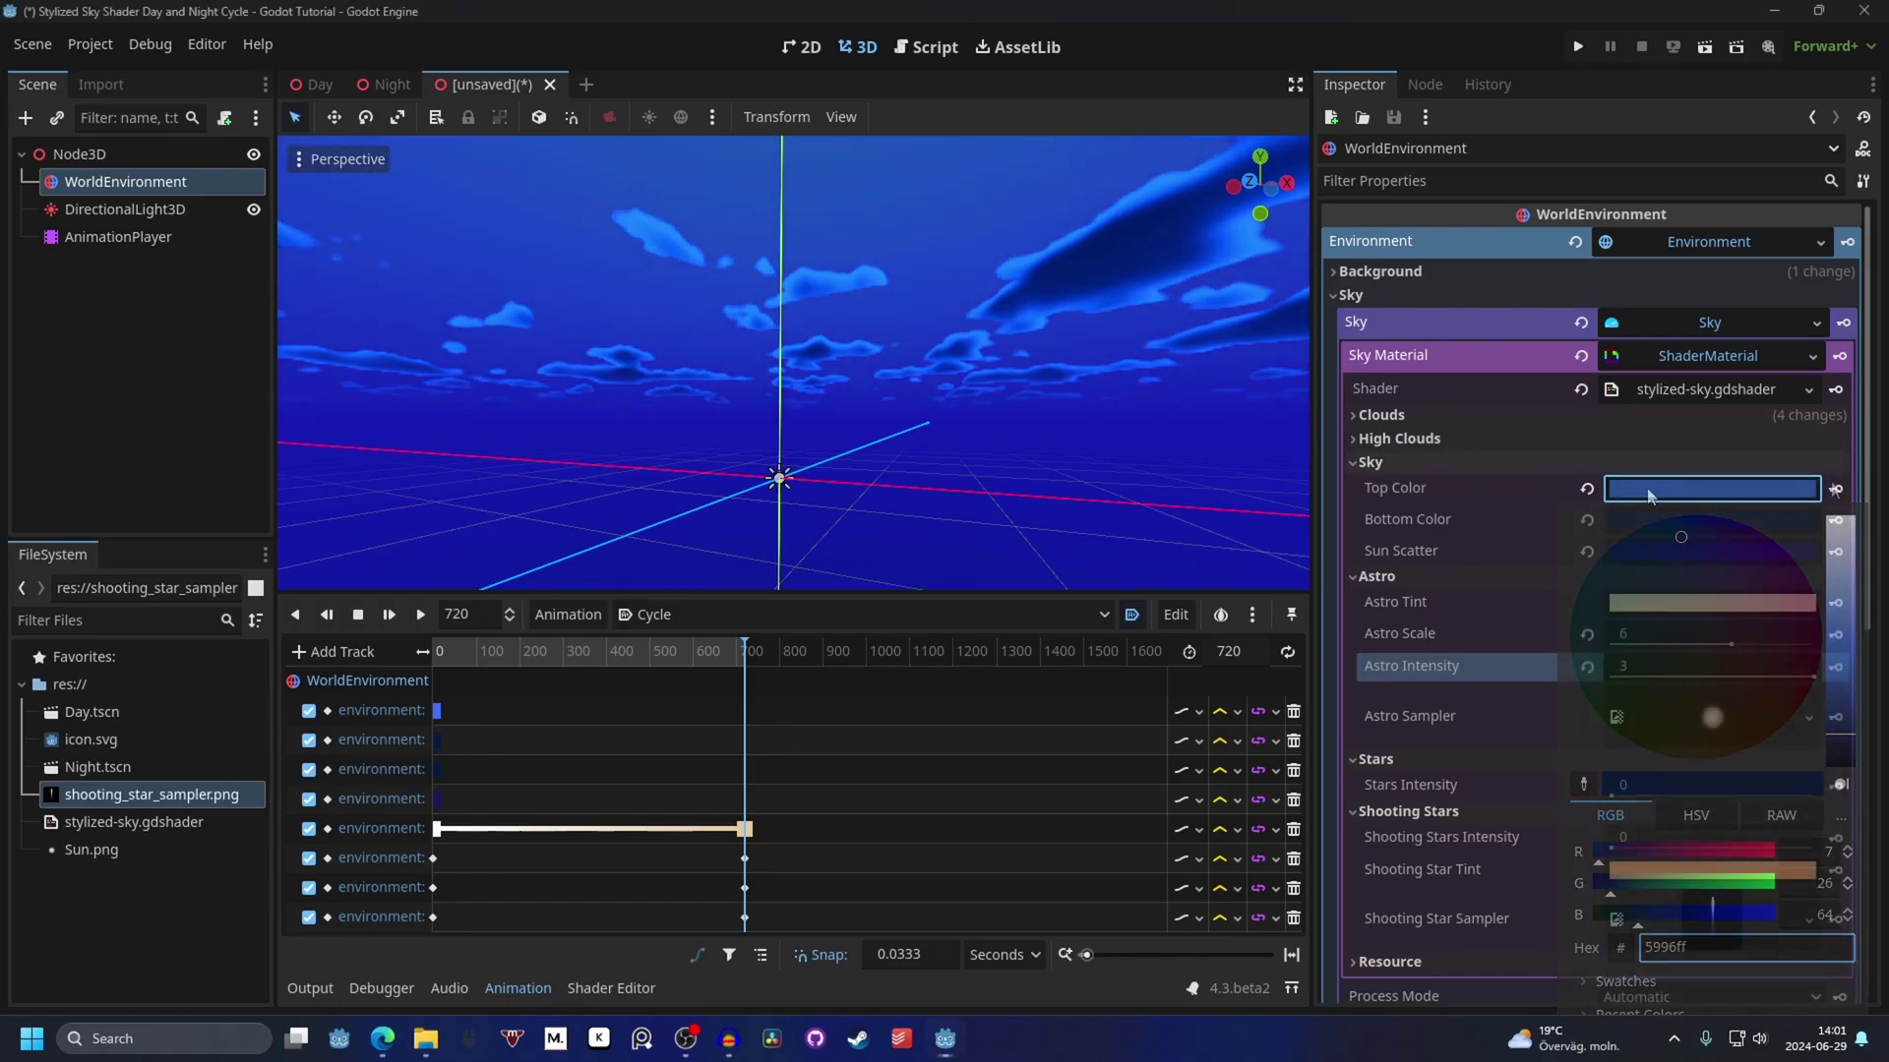
pyautogui.click(1424, 546)
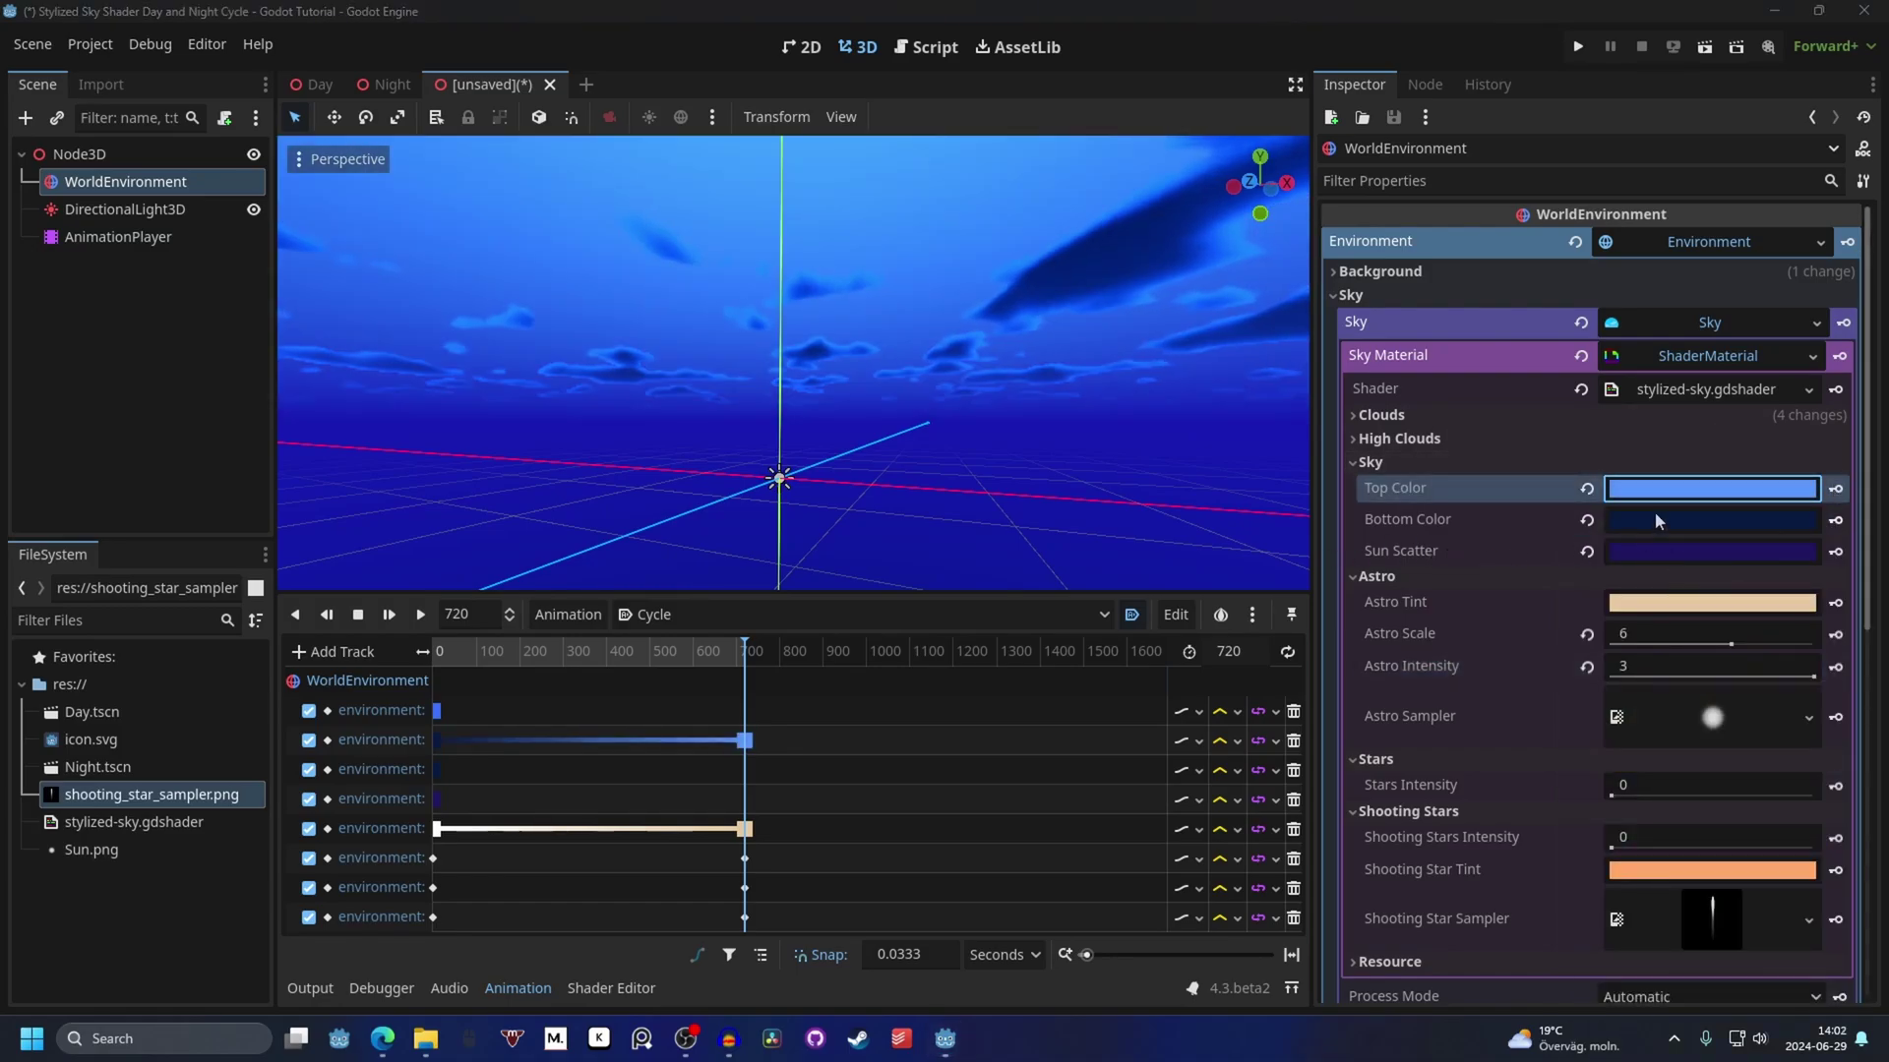
# Paste the bright blue daytime colour into the sky's Bottom Color and key it at 720 s.
pyautogui.click(1656, 519)
pyautogui.write('0055ff')
pyautogui.press('Return')
pyautogui.click(1836, 521)
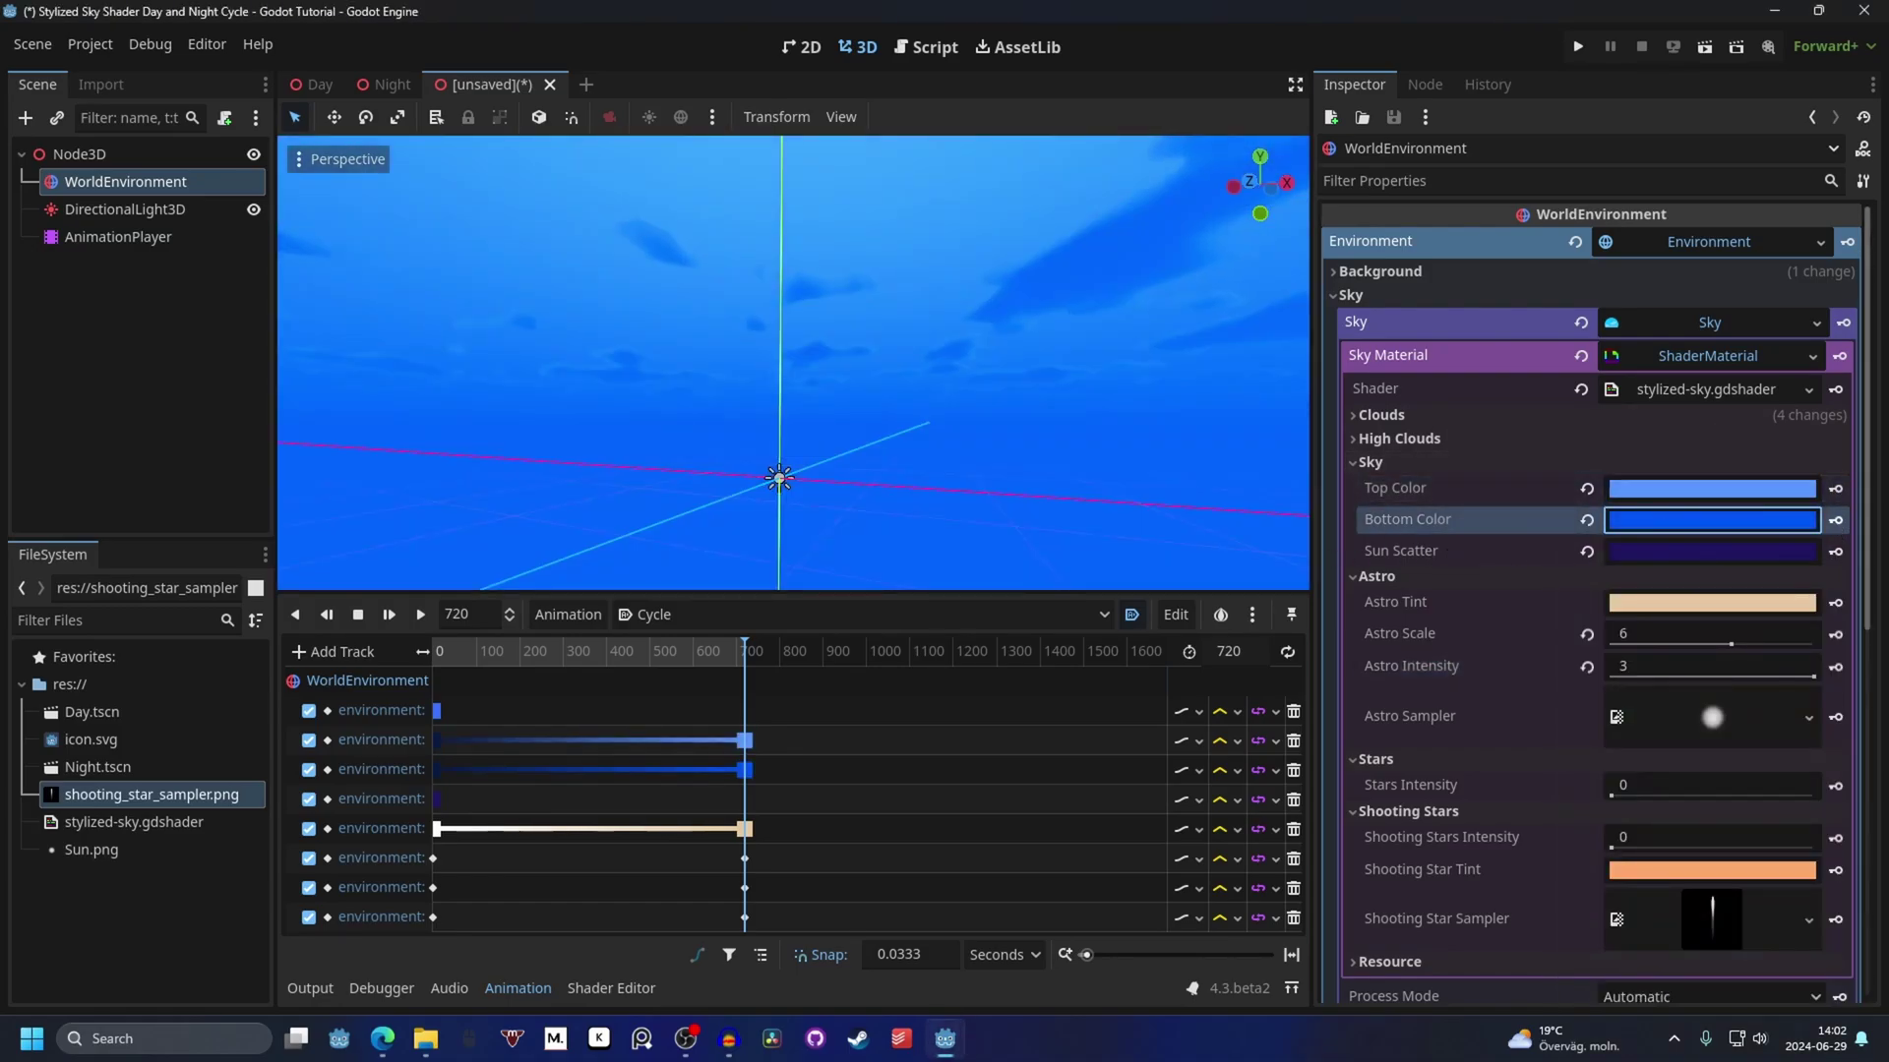
# Set the sky's Sun Scatter to hex 4c4c4c and key it at 720 s.
pyautogui.click(1653, 552)
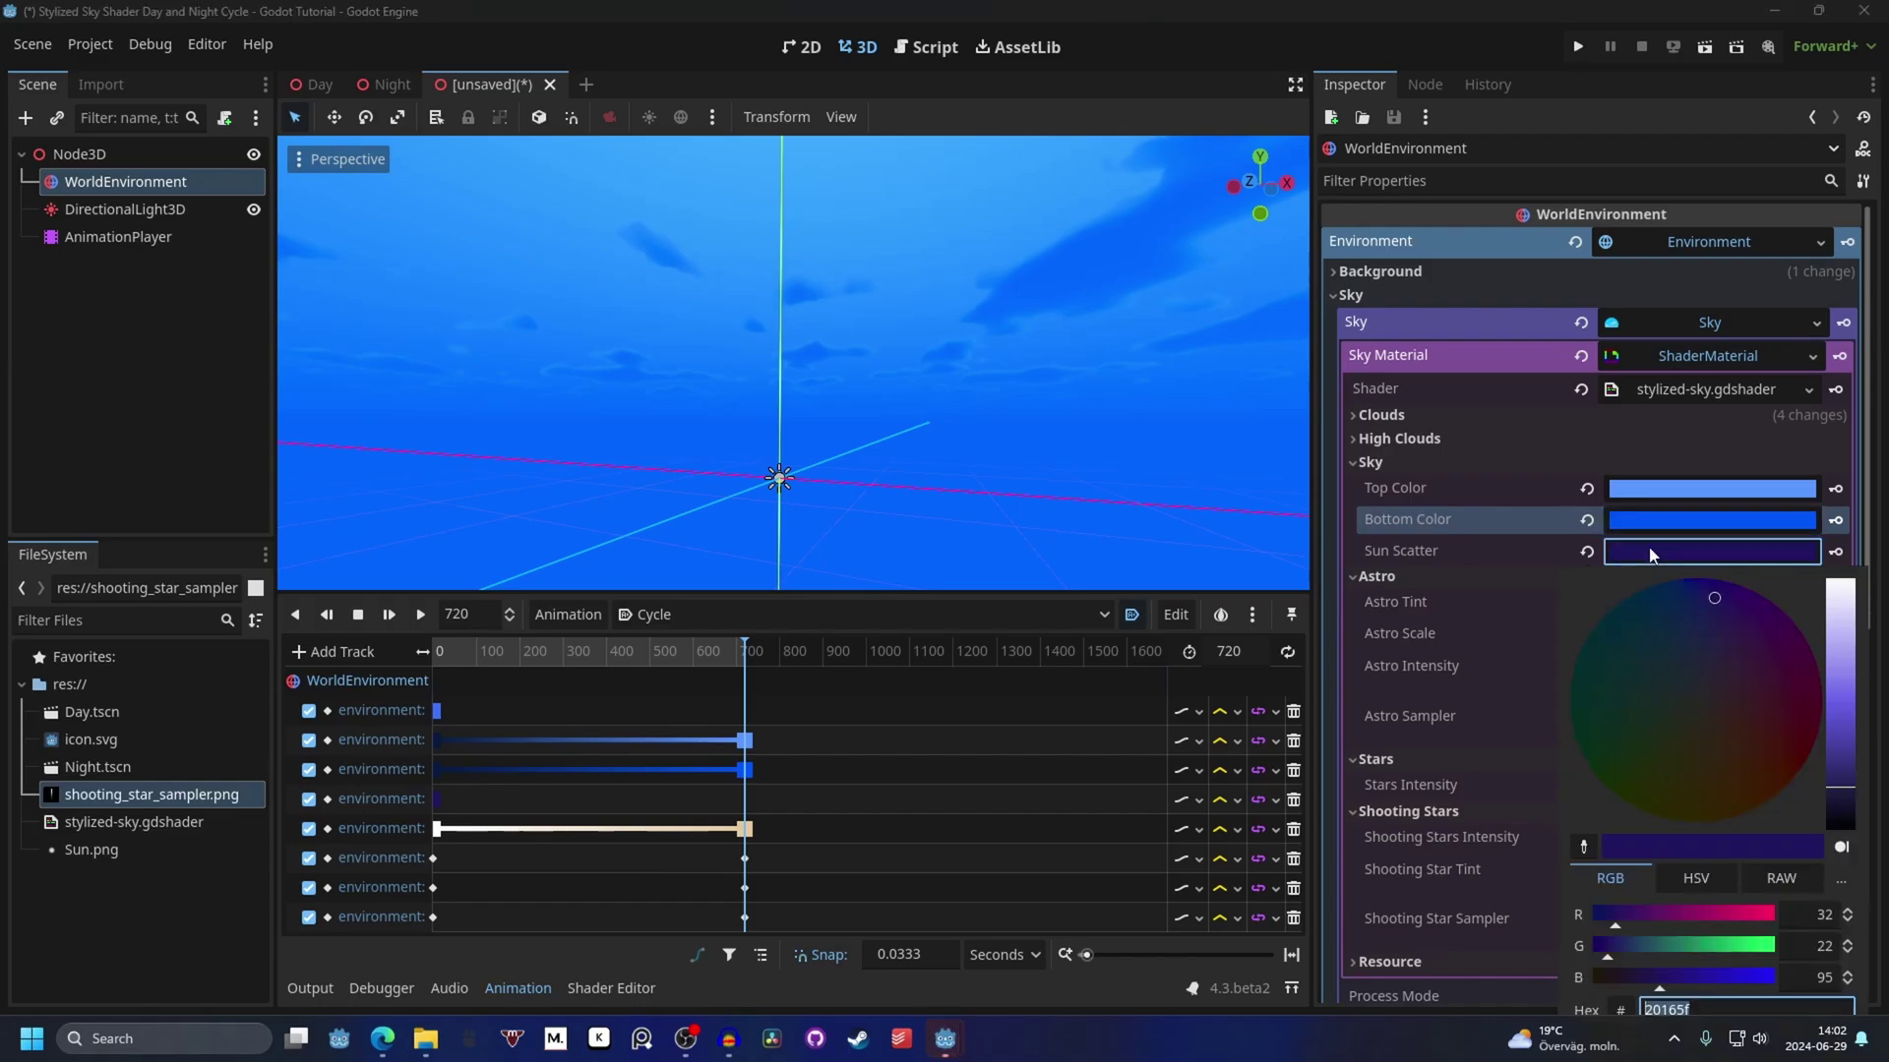
pyautogui.write('4c4c4c')
pyautogui.press('Return')
pyautogui.click(1652, 553)
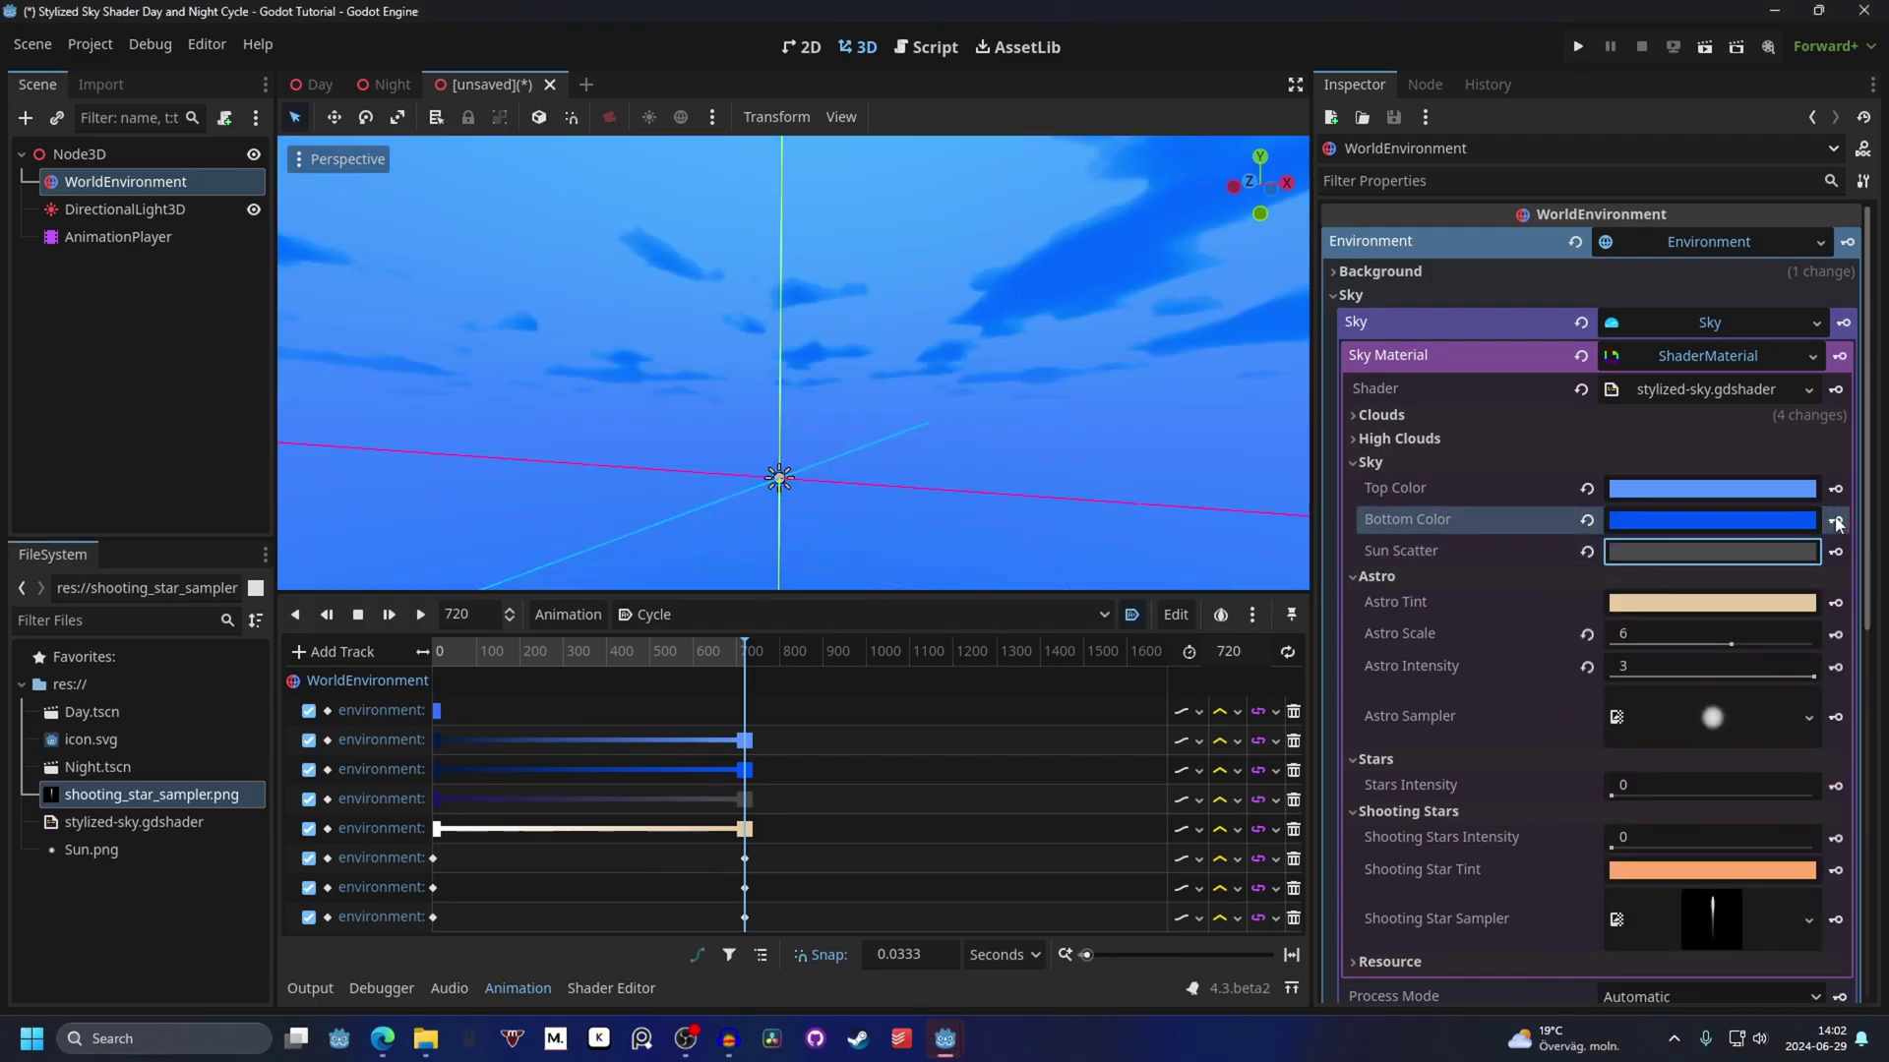
# Set Clouds Light Color to white (ffffff) and key it at 720 s.
pyautogui.click(1430, 411)
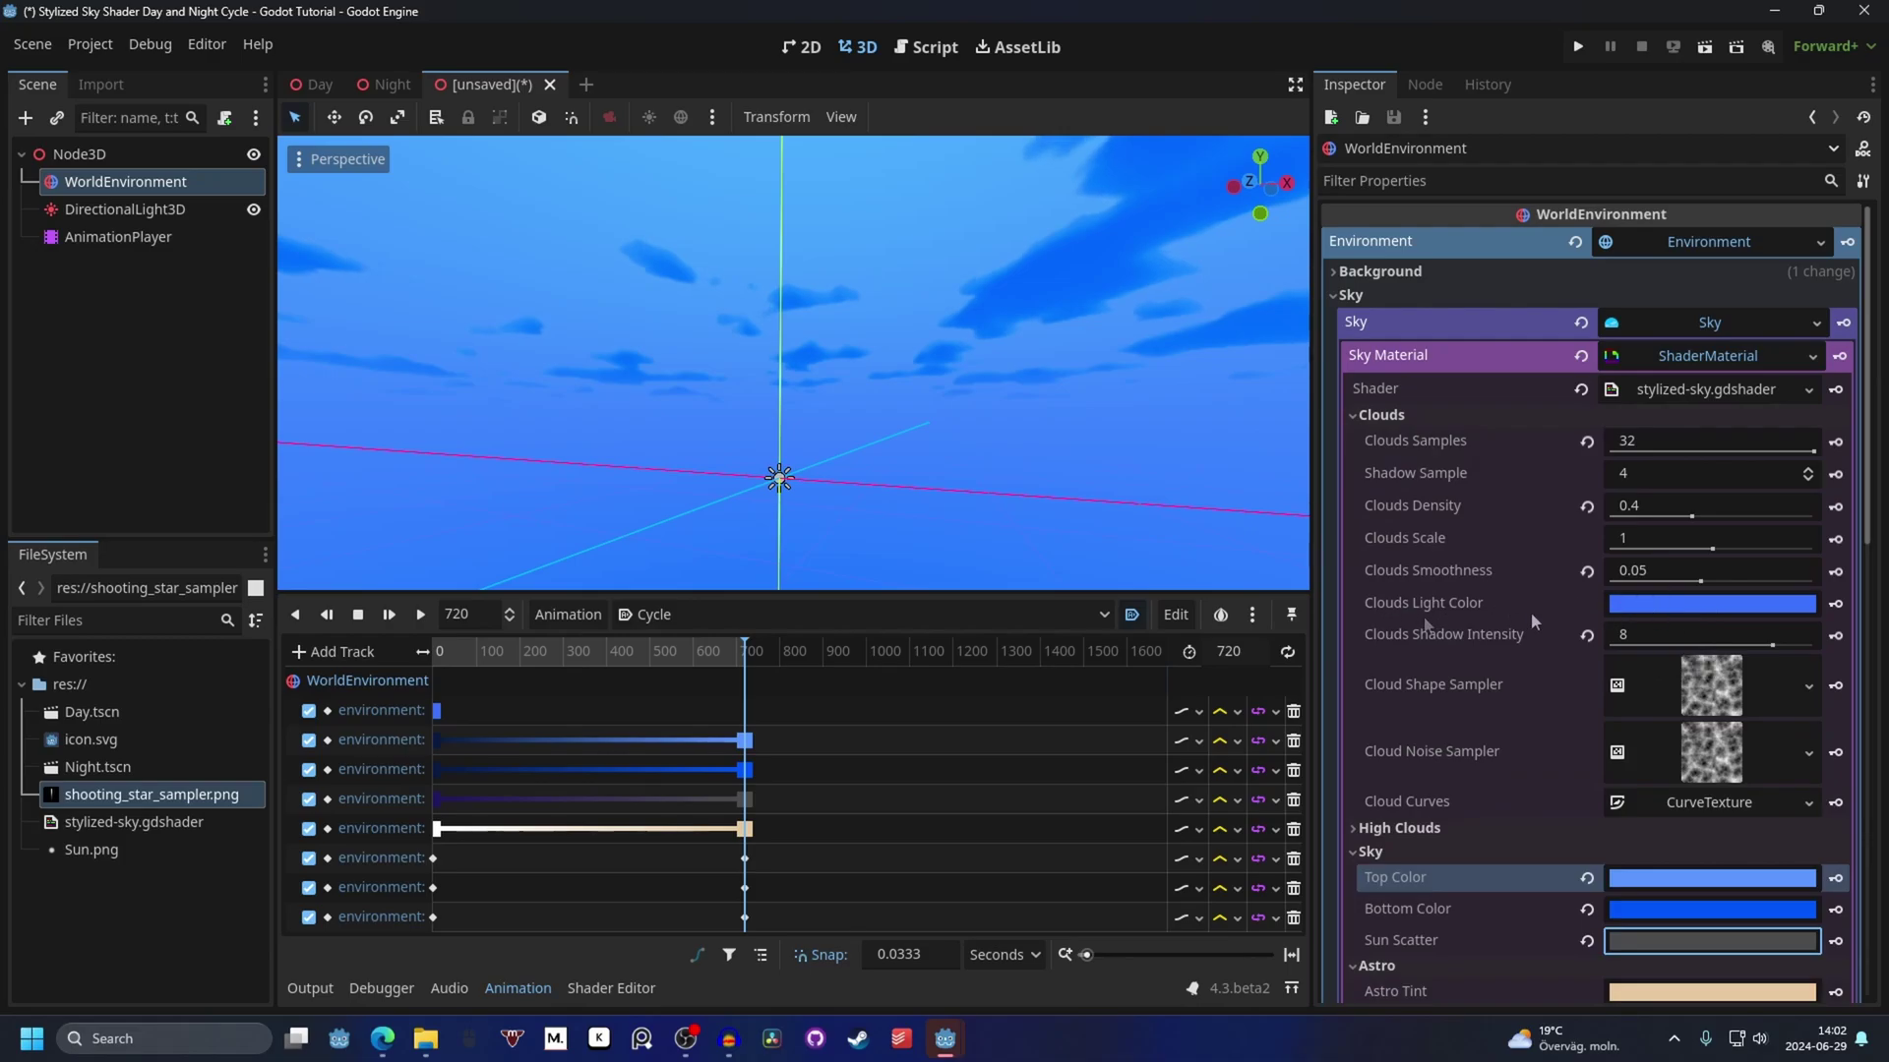
pyautogui.click(1665, 611)
pyautogui.moveTo(1849, 283); pyautogui.dragTo(1842, 208)
pyautogui.moveTo(1842, 209); pyautogui.dragTo(1832, 55)
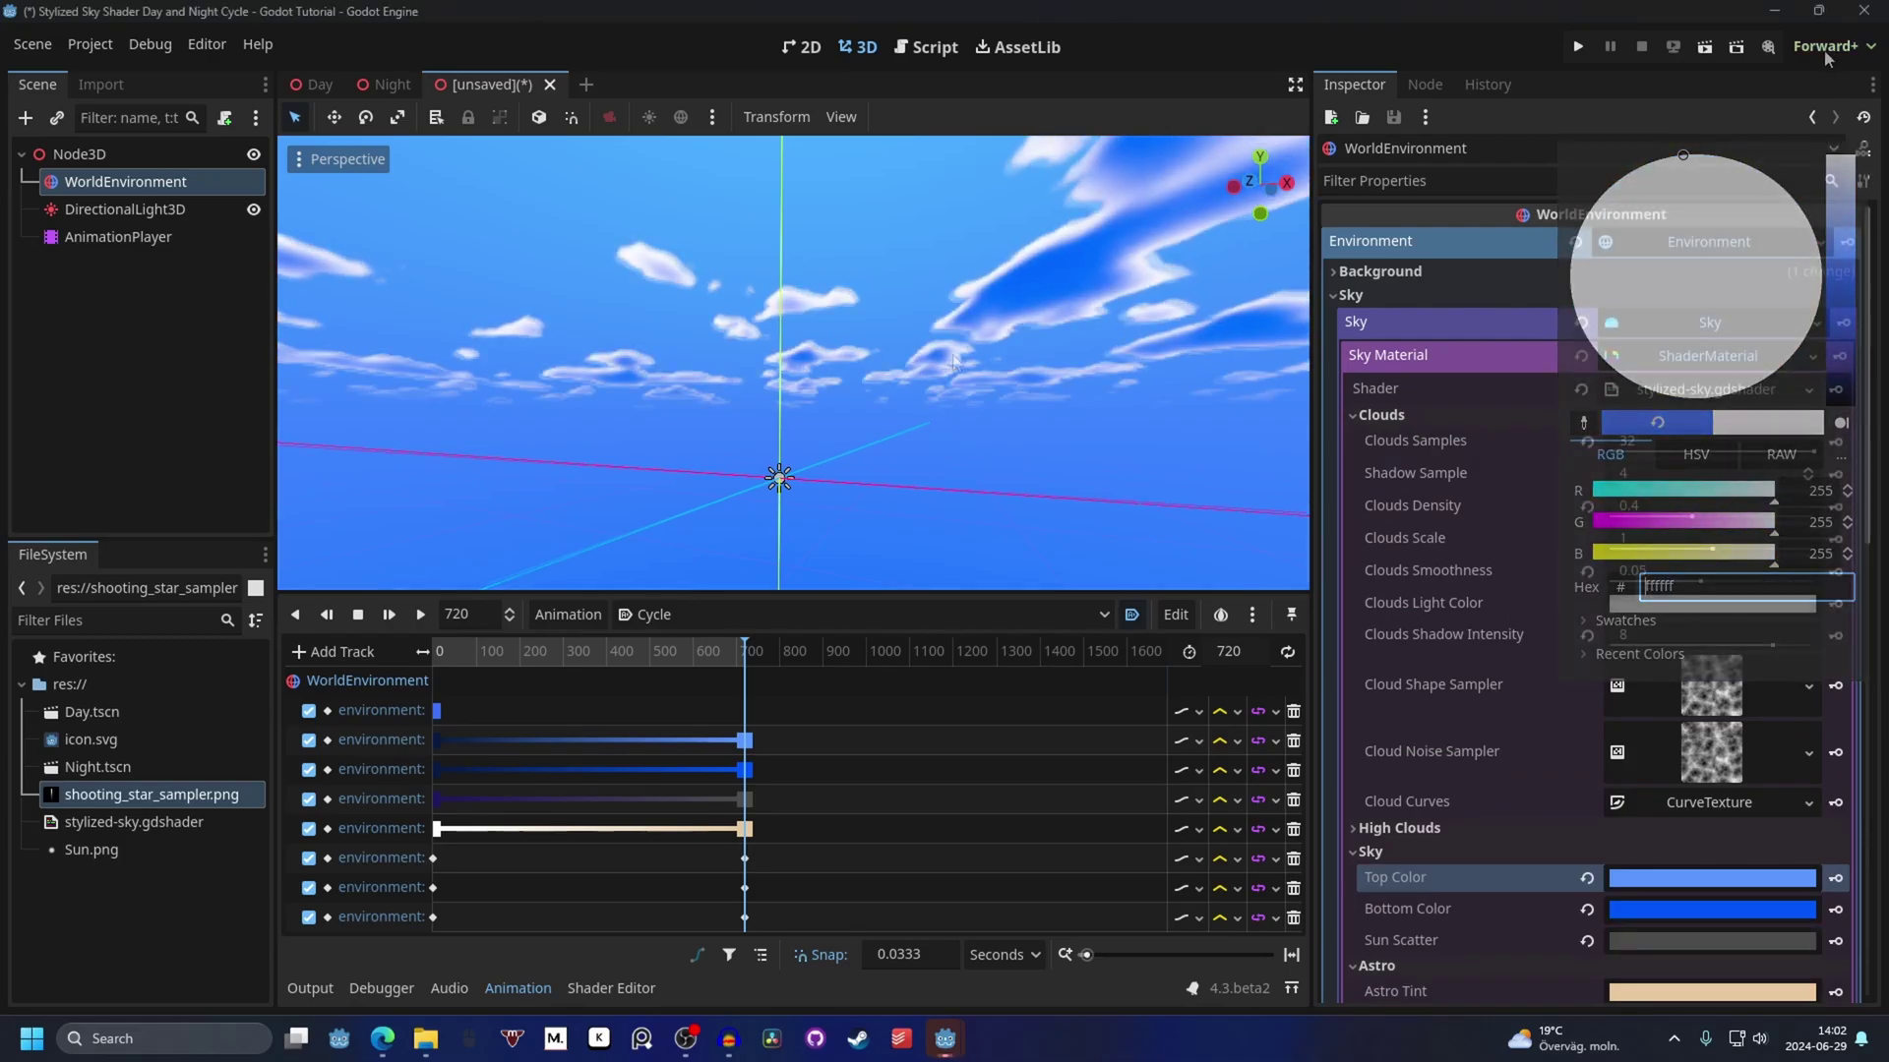
pyautogui.moveTo(939, 364); pyautogui.dragTo(1266, 245, button='middle')
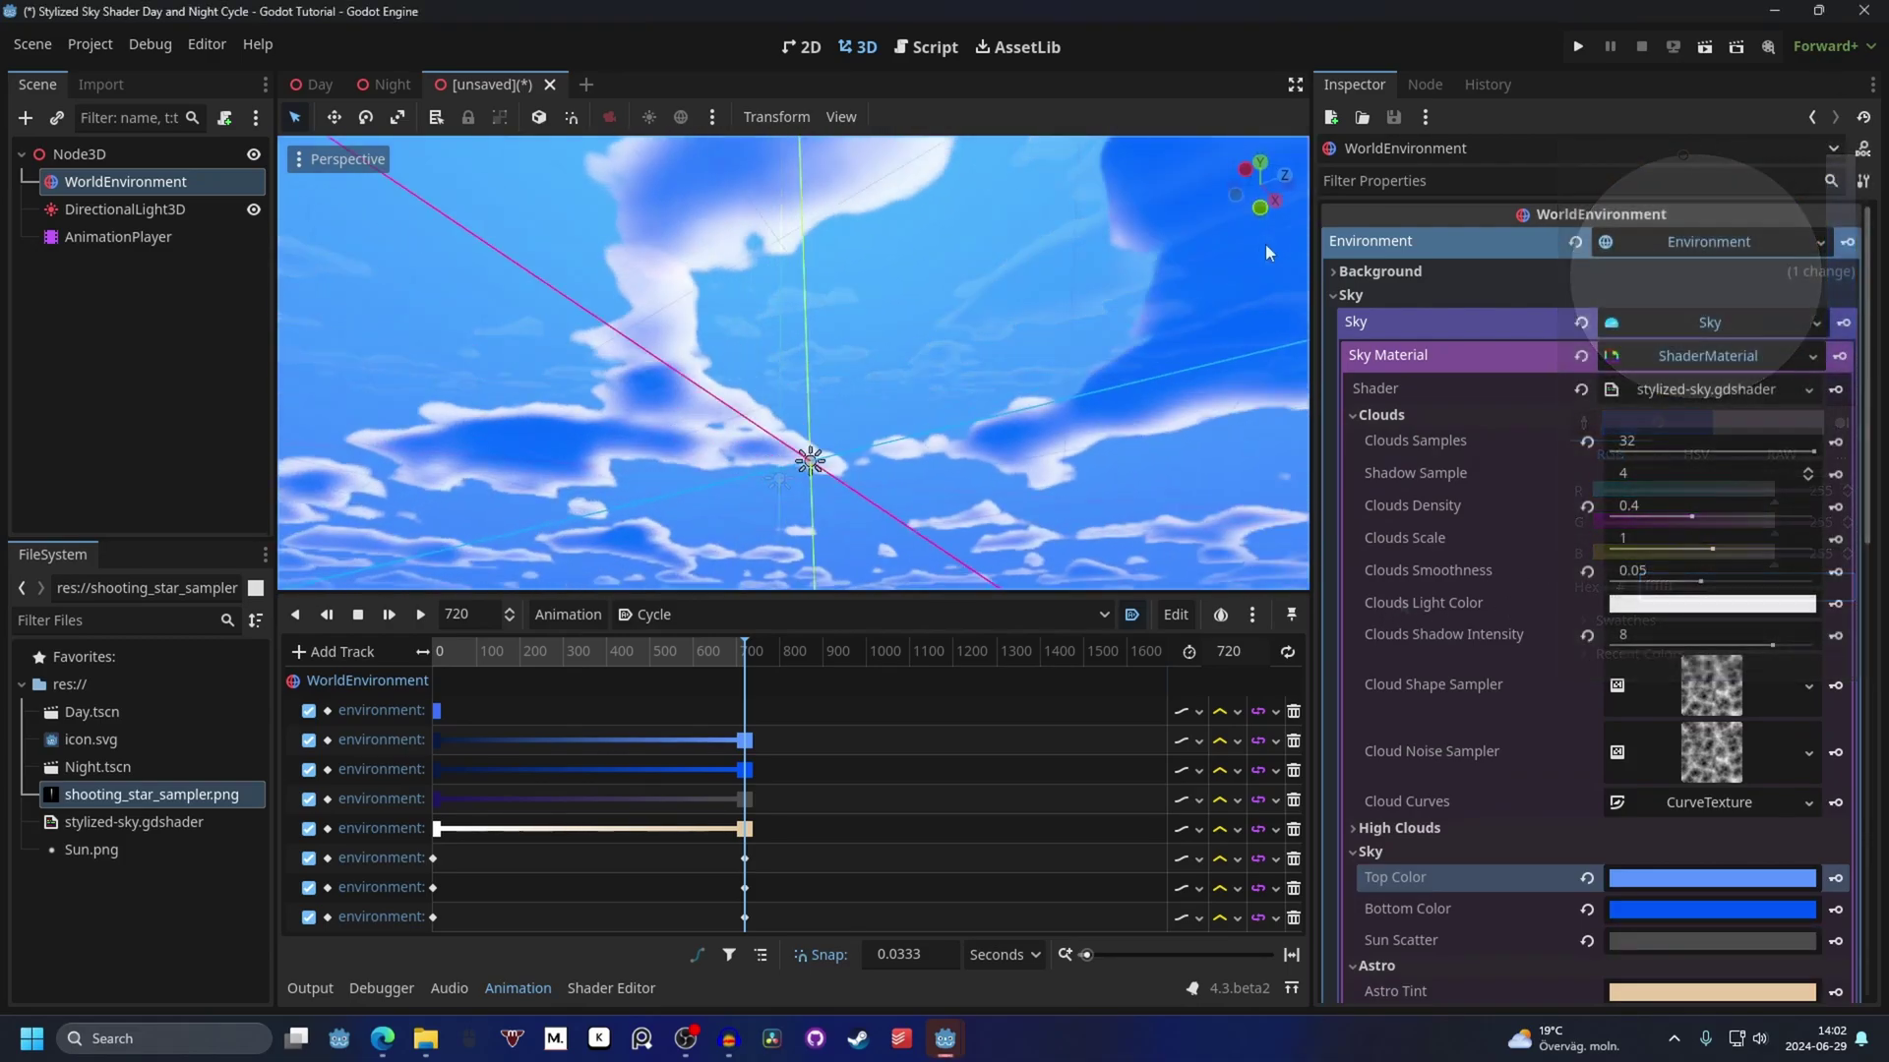
pyautogui.moveTo(480, 253); pyautogui.dragTo(636, 378, button='middle')
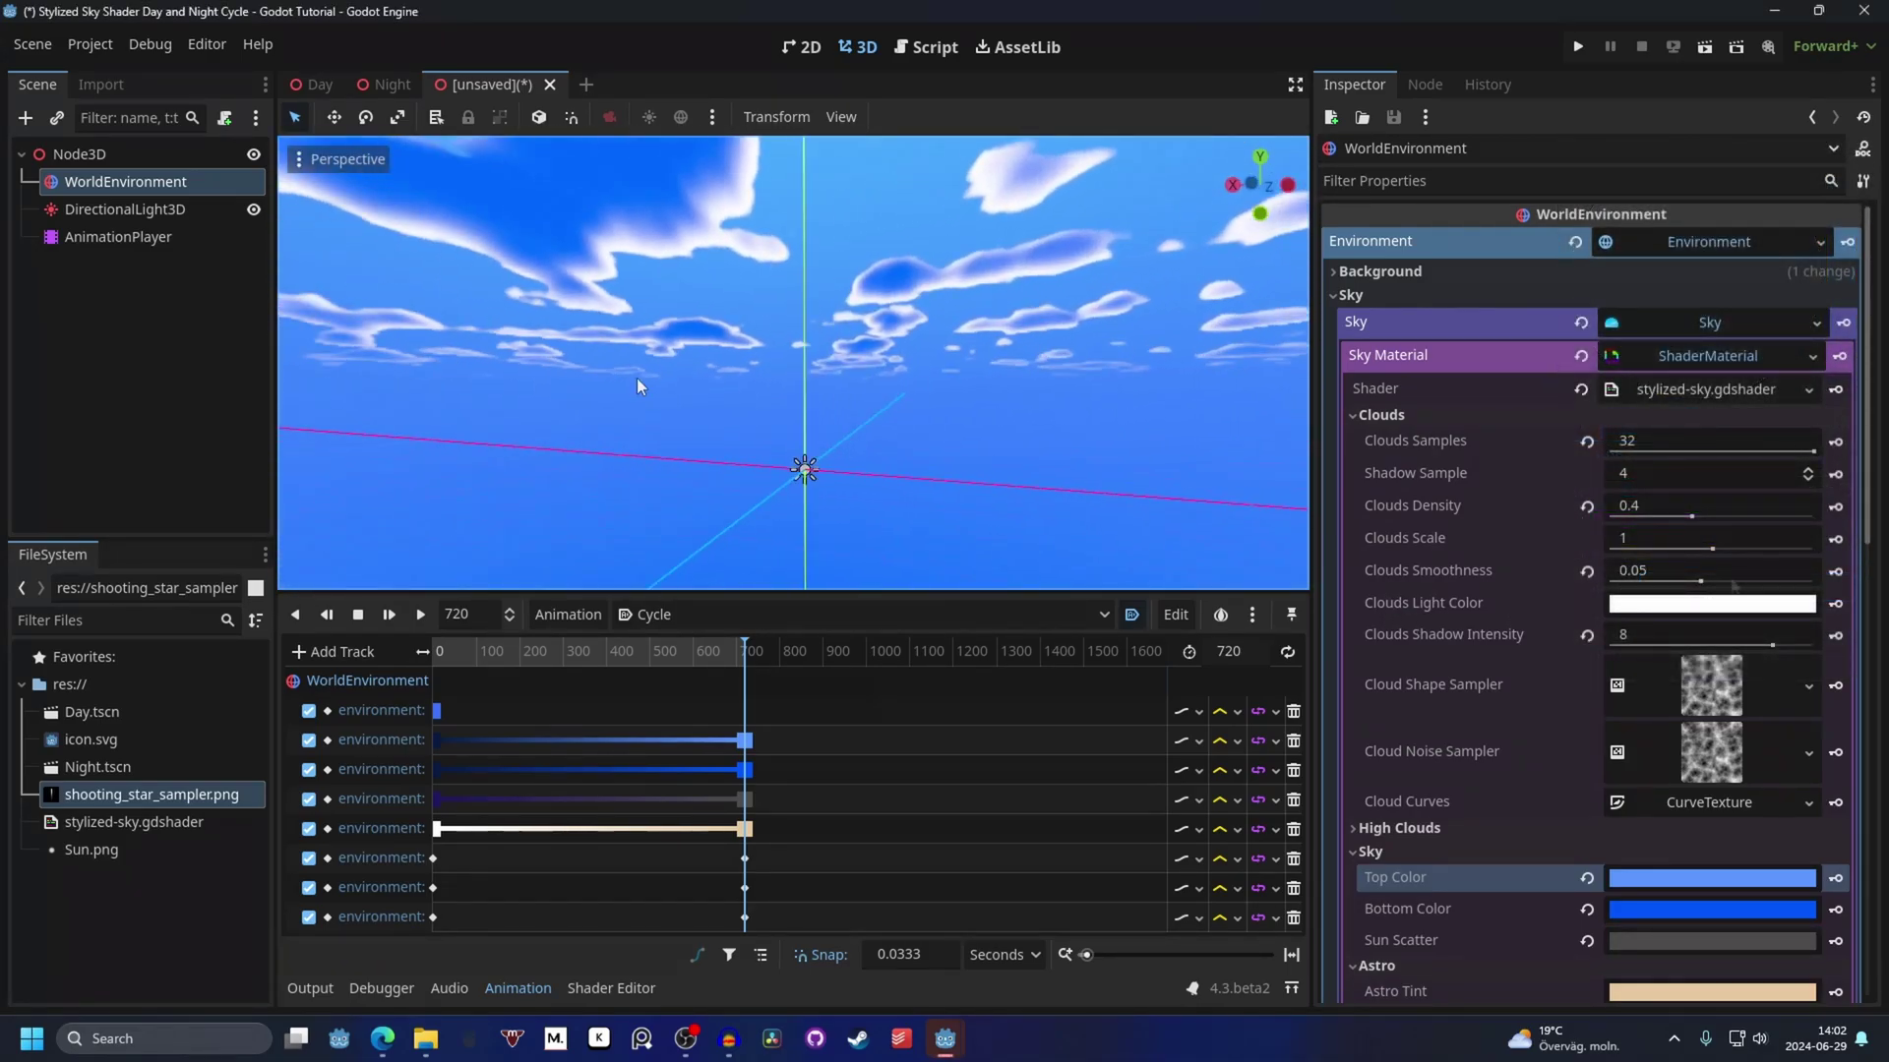
pyautogui.click(1835, 606)
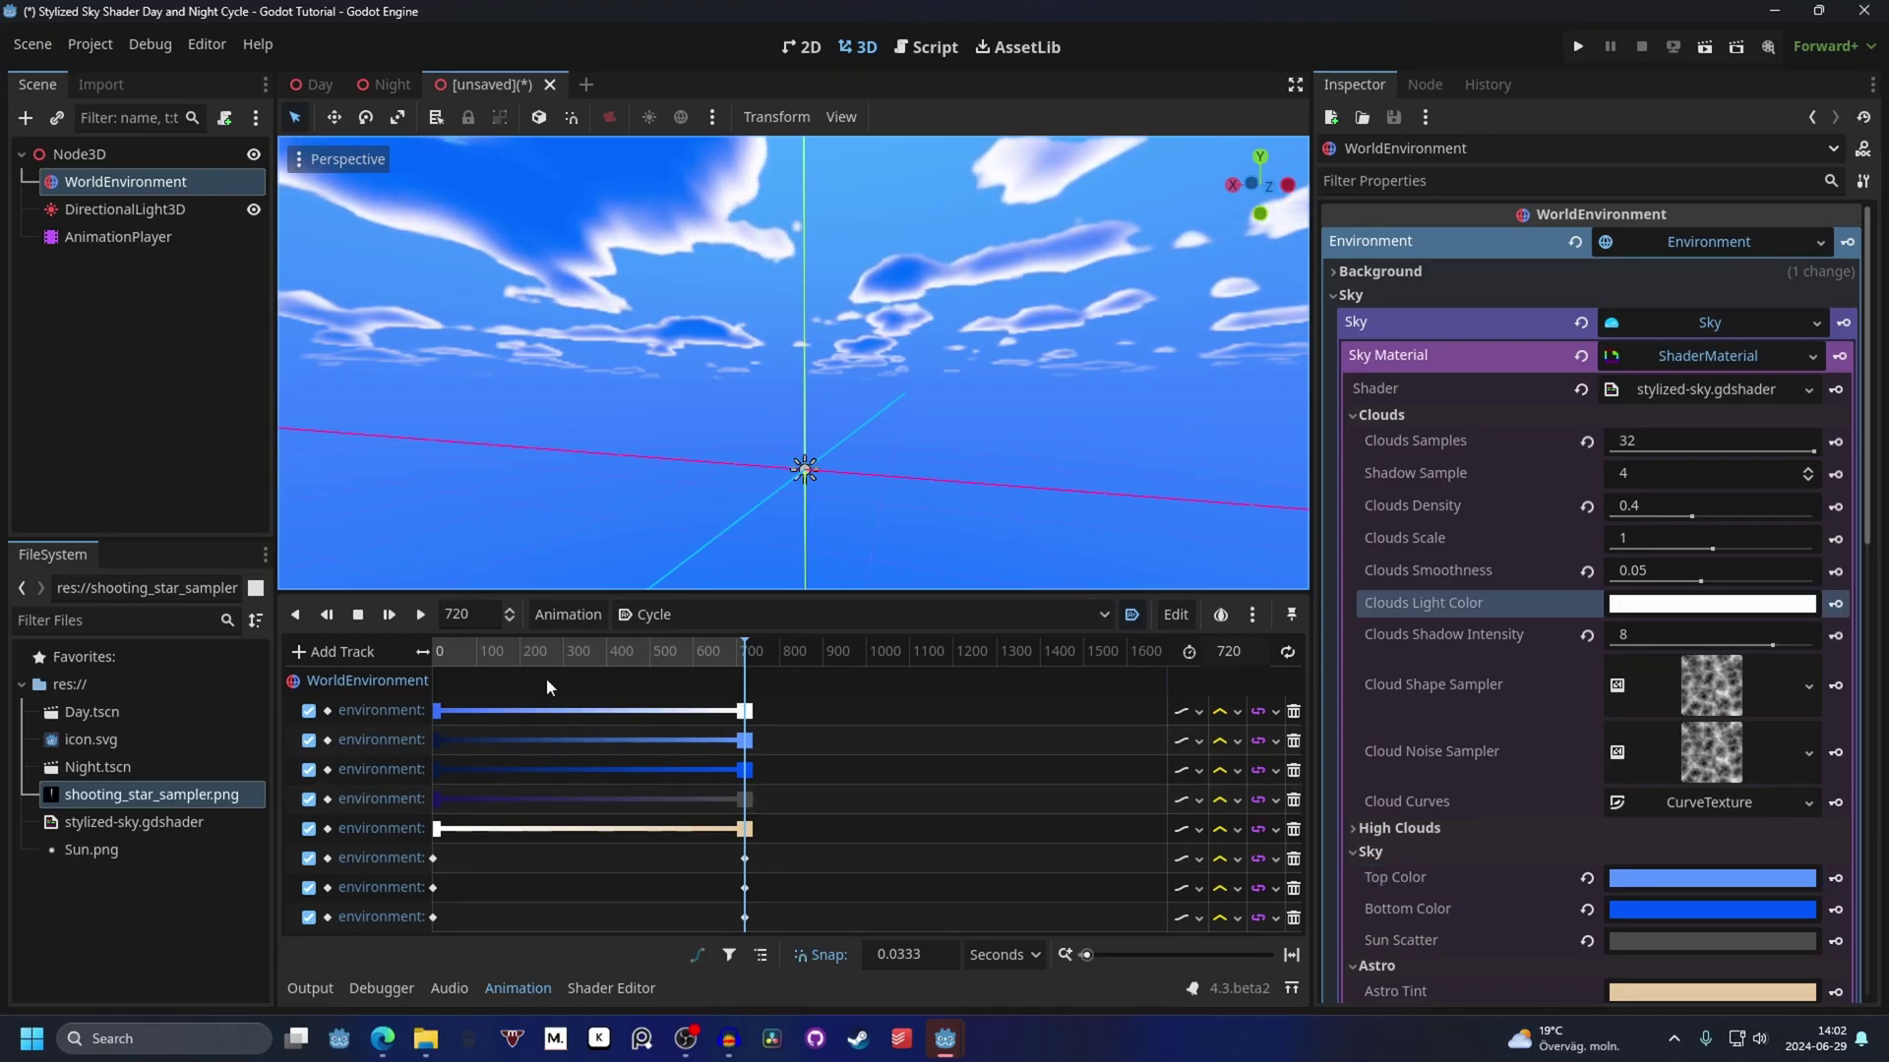
# Scrub through the night-to-day transition and set the Cycle animation's length to 1440 s.
pyautogui.moveTo(541, 651); pyautogui.dragTo(888, 681)
pyautogui.click(1241, 654)
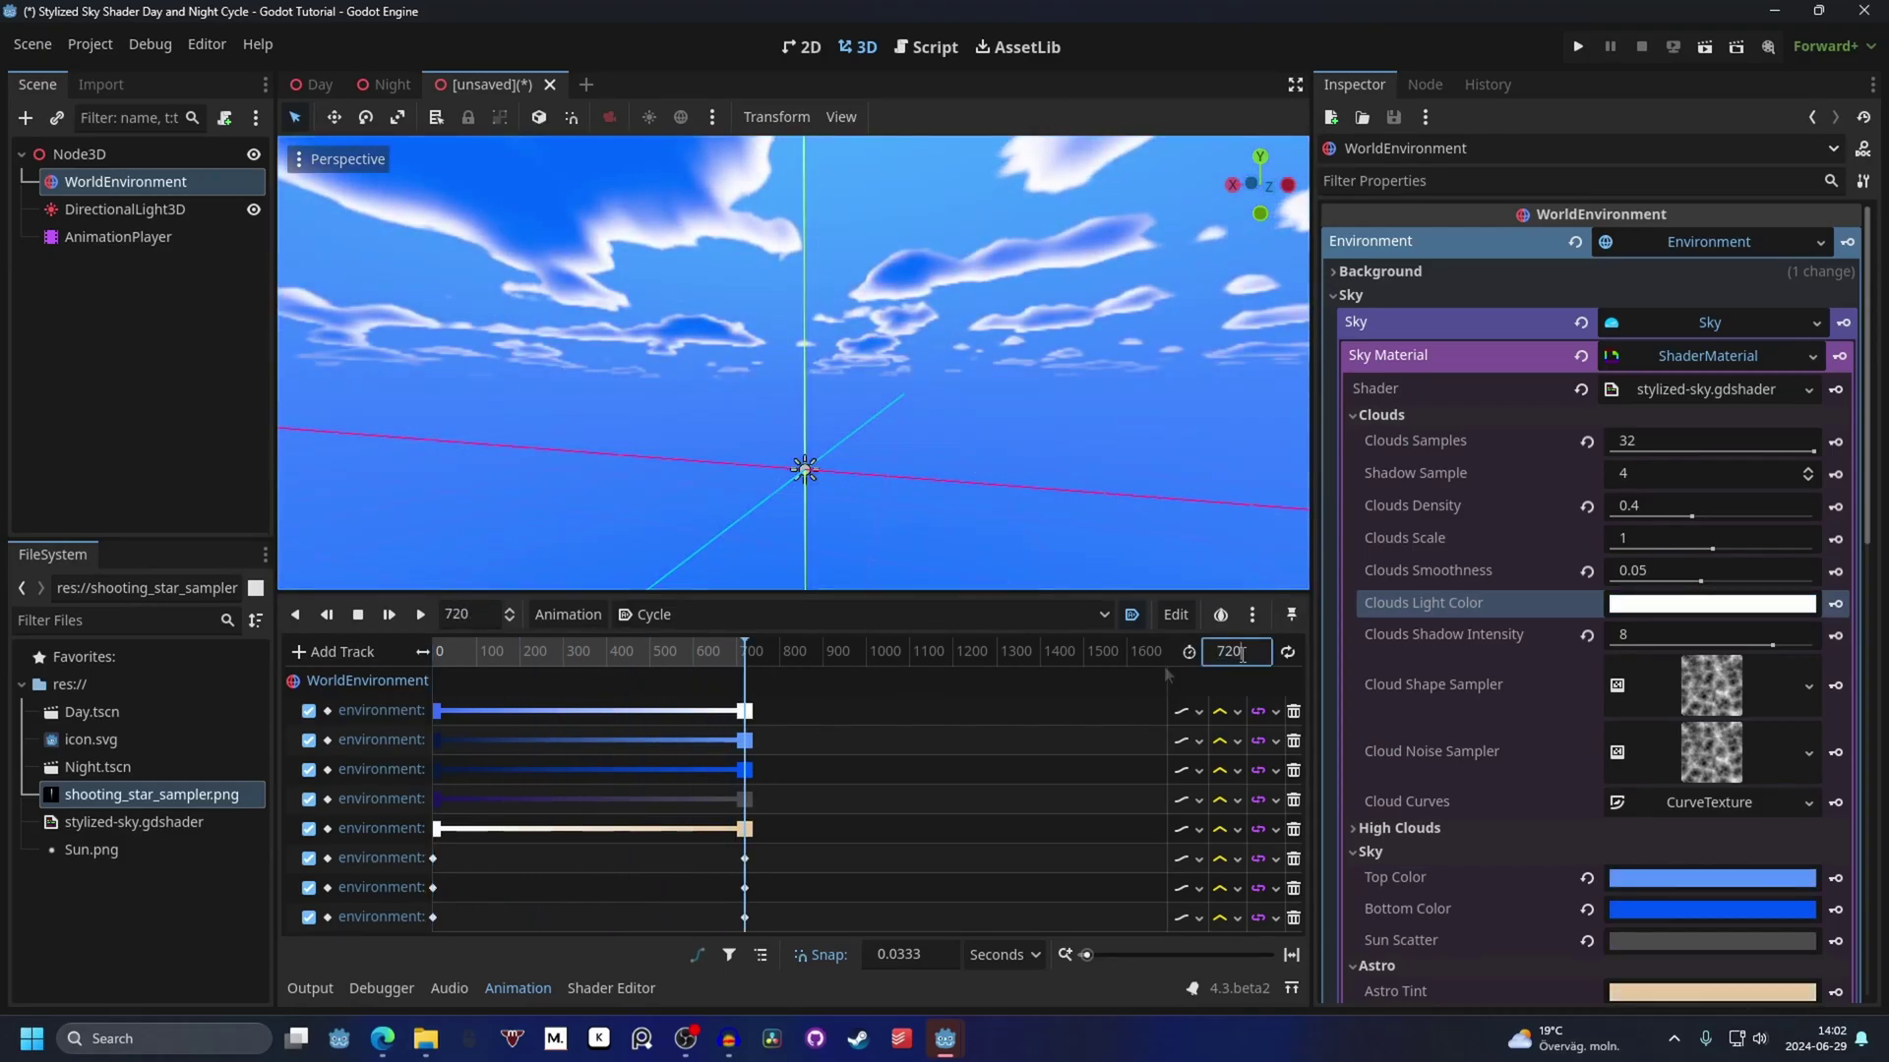
pyautogui.press('Return')
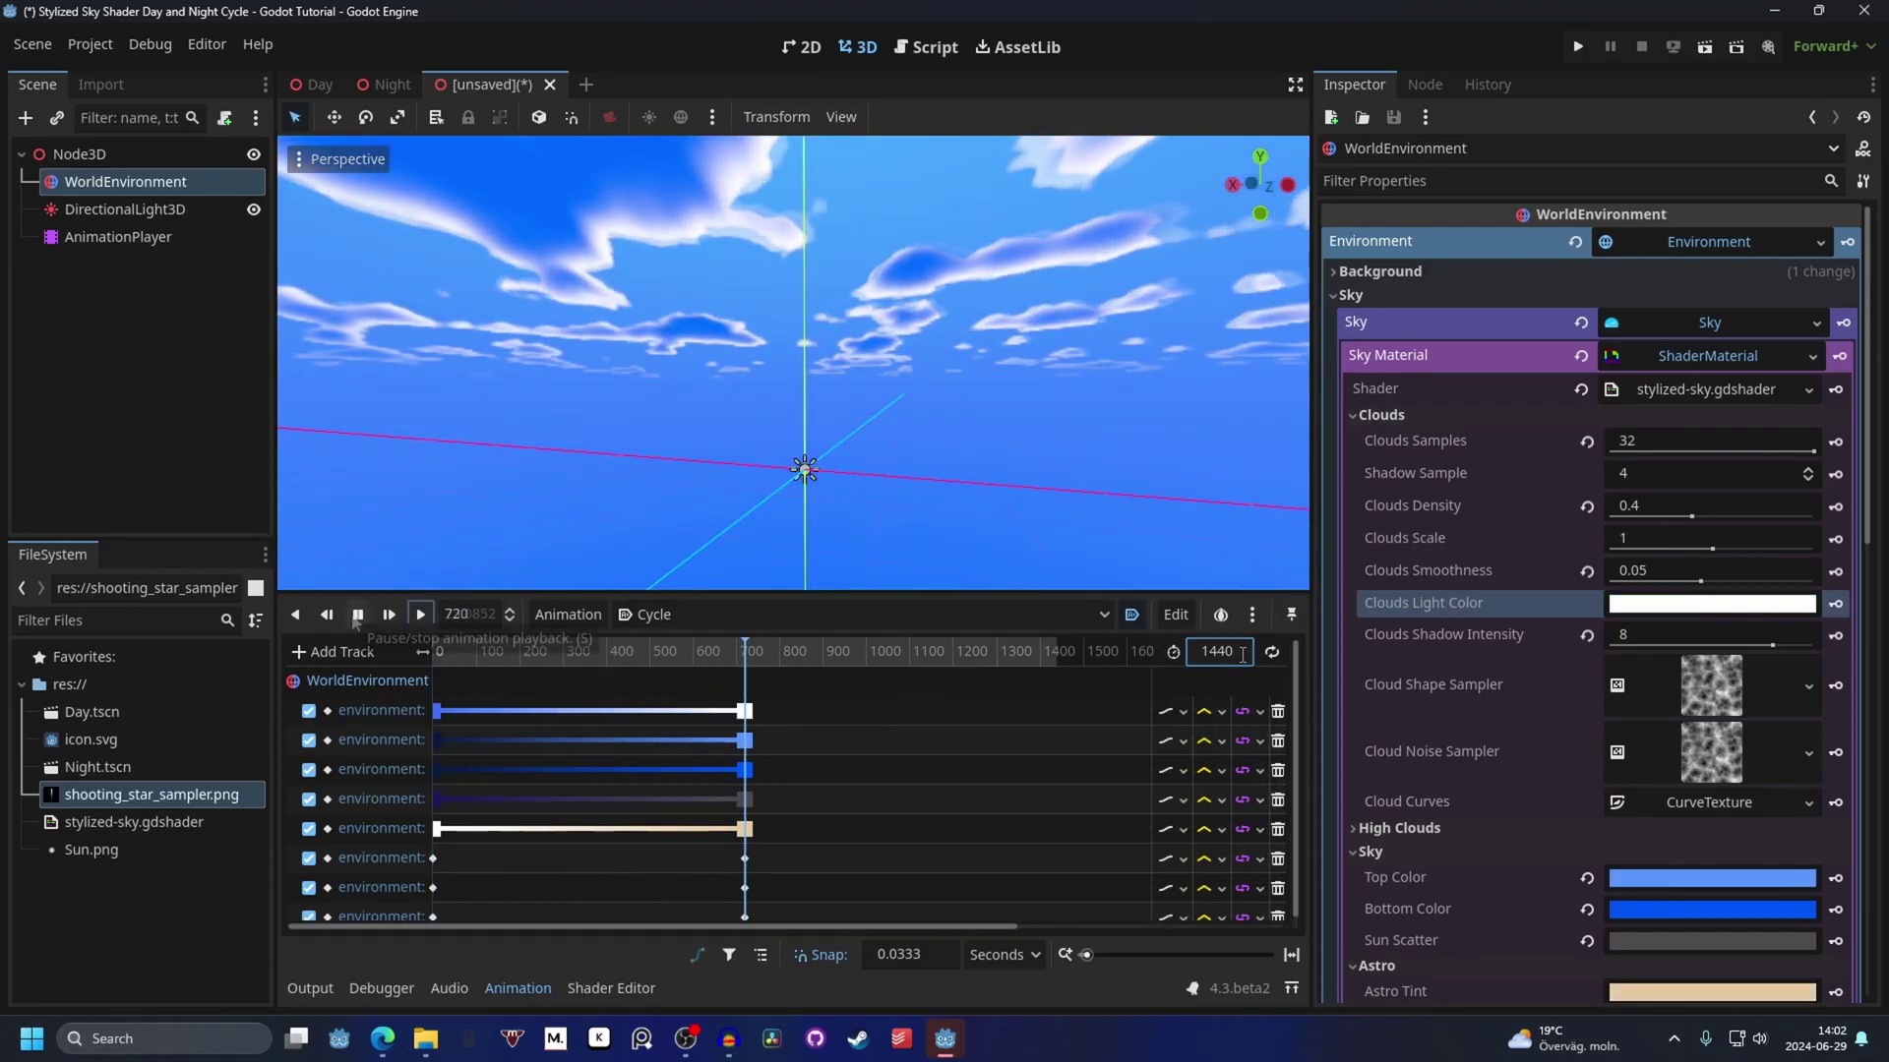
# Preview the Cycle animation by playing and scrubbing it, and turn on animation looping.
pyautogui.click(420, 615)
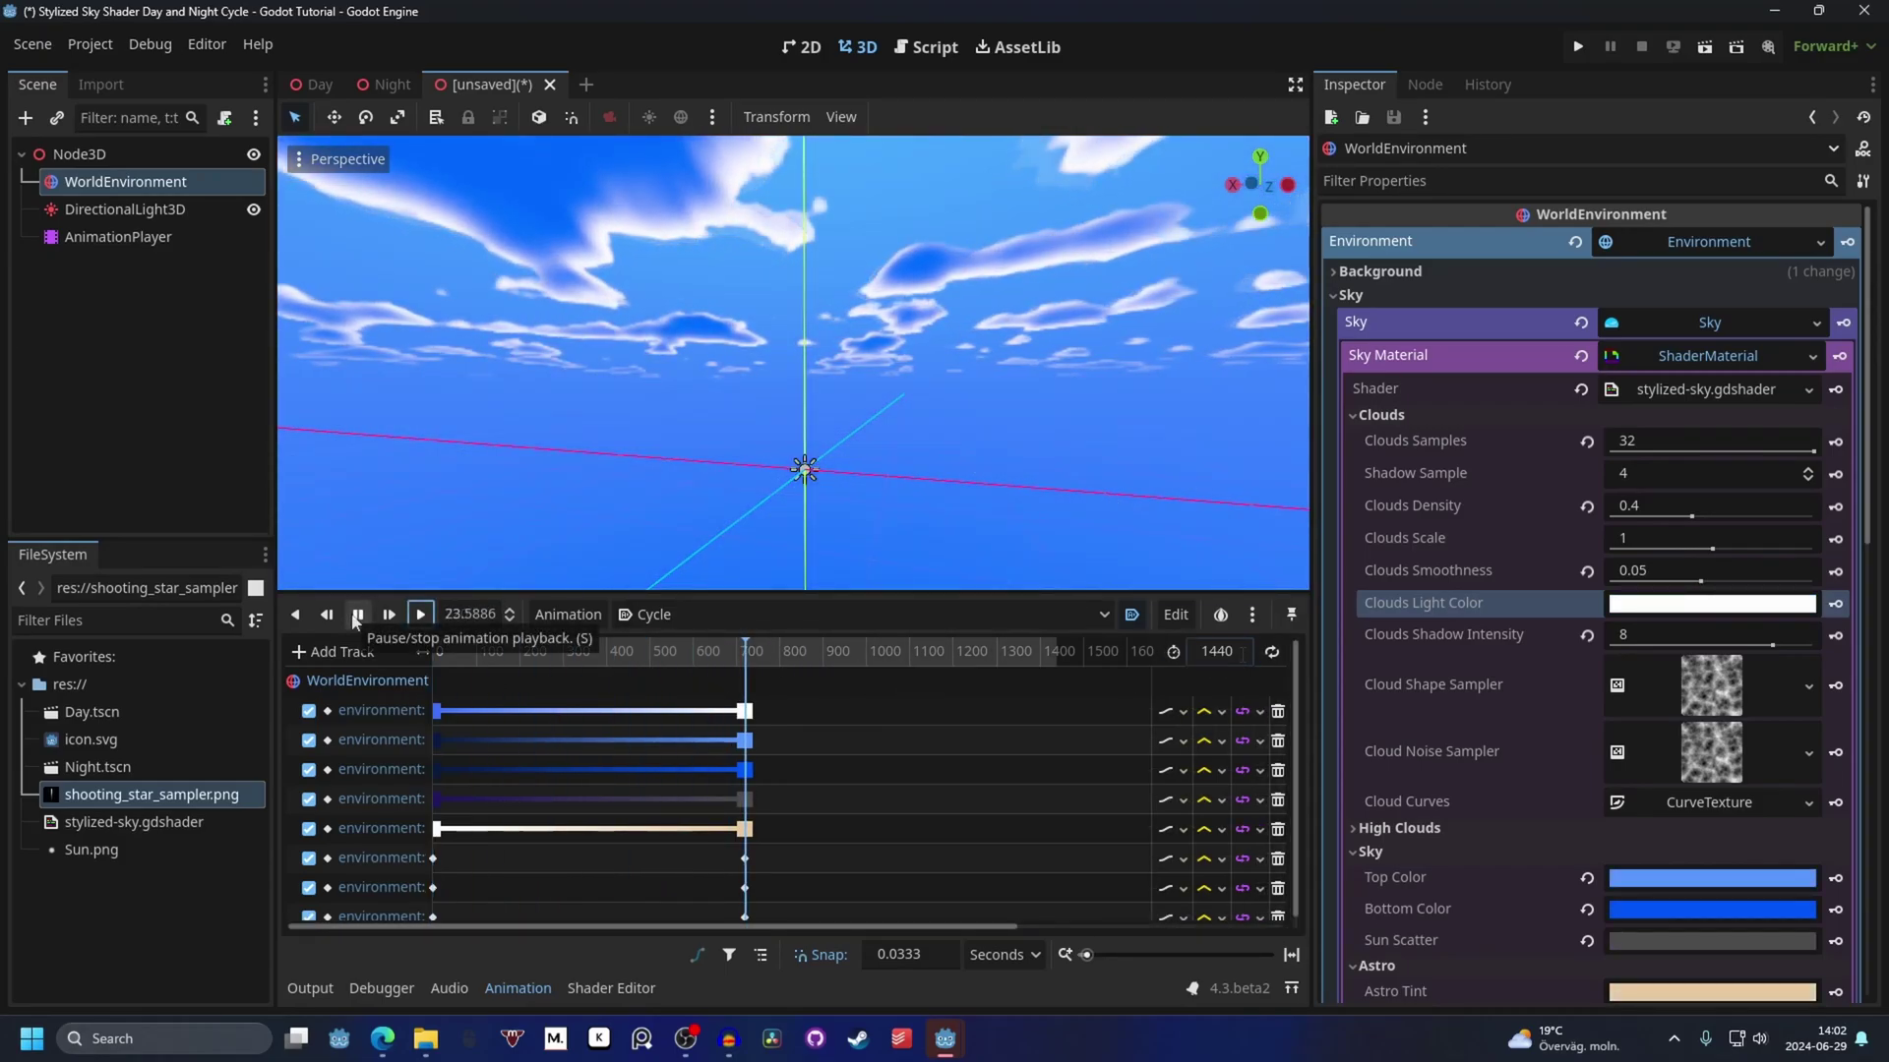
pyautogui.click(358, 618)
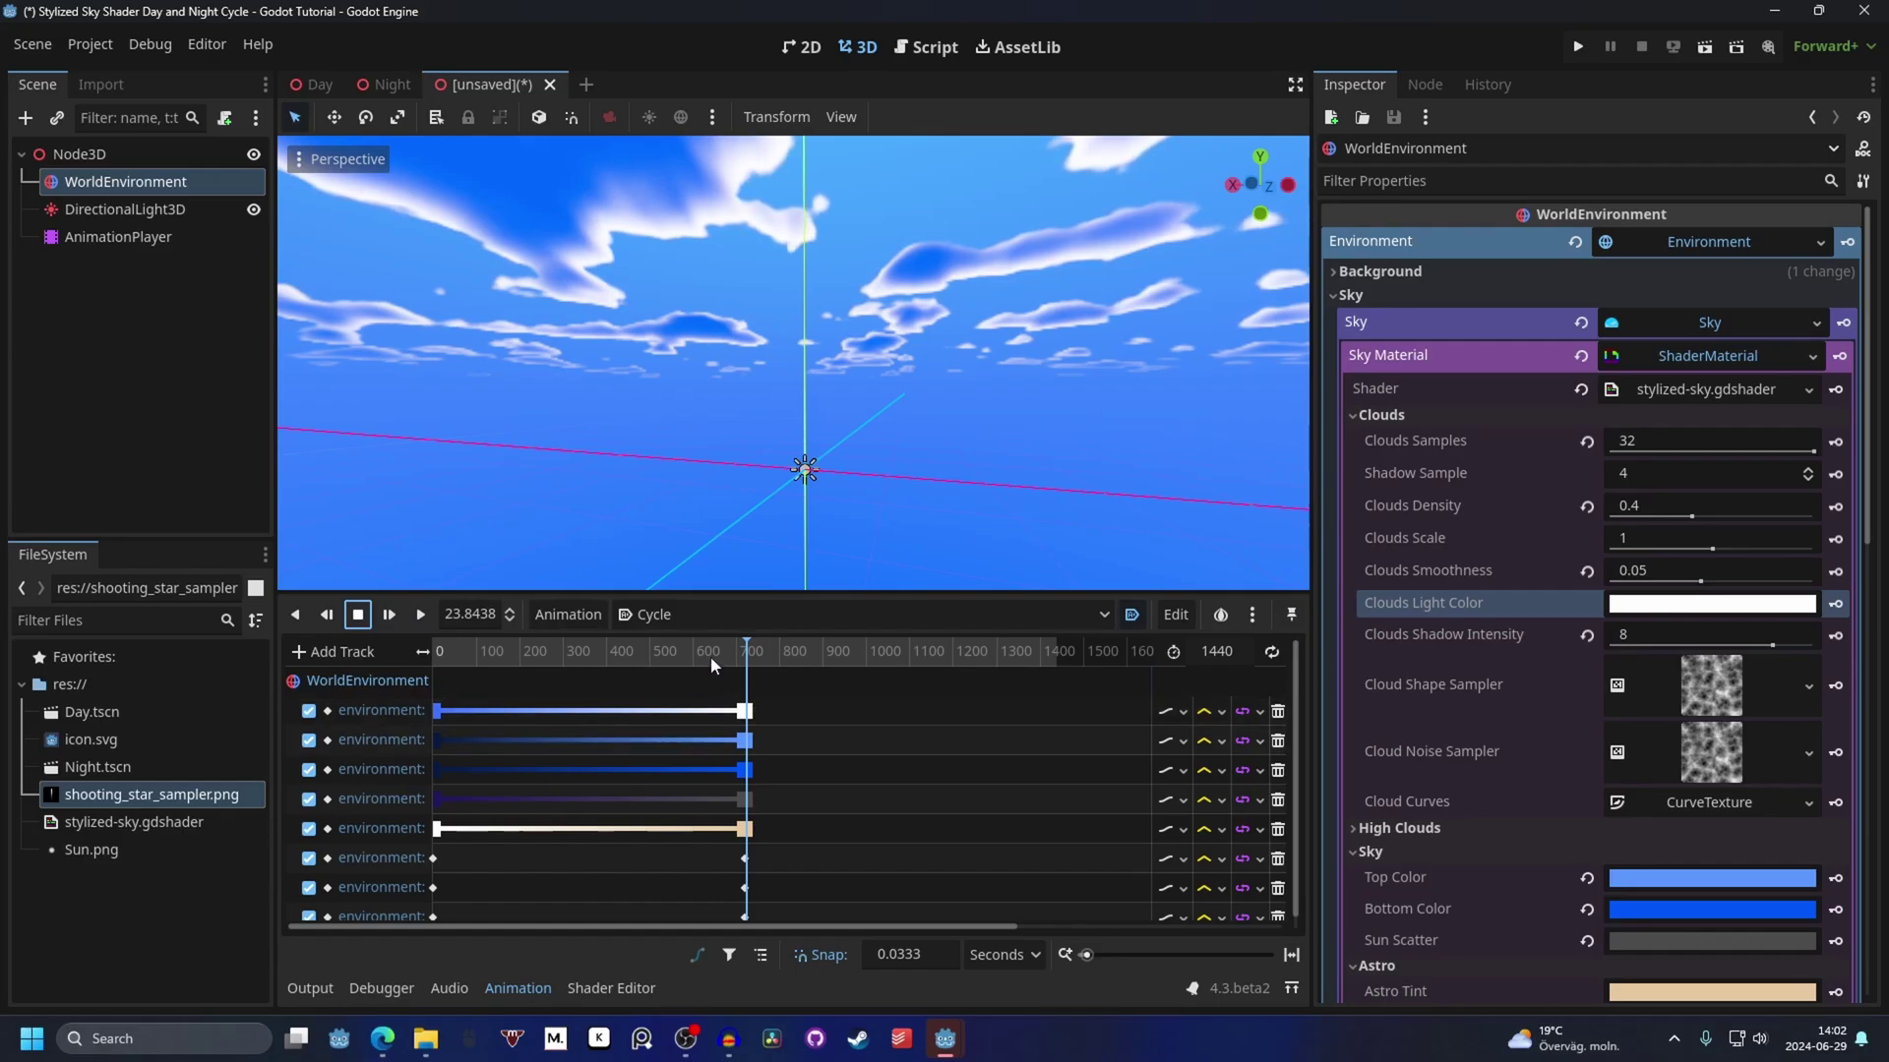
pyautogui.moveTo(710, 657); pyautogui.dragTo(532, 672)
pyautogui.moveTo(410, 695); pyautogui.dragTo(663, 677)
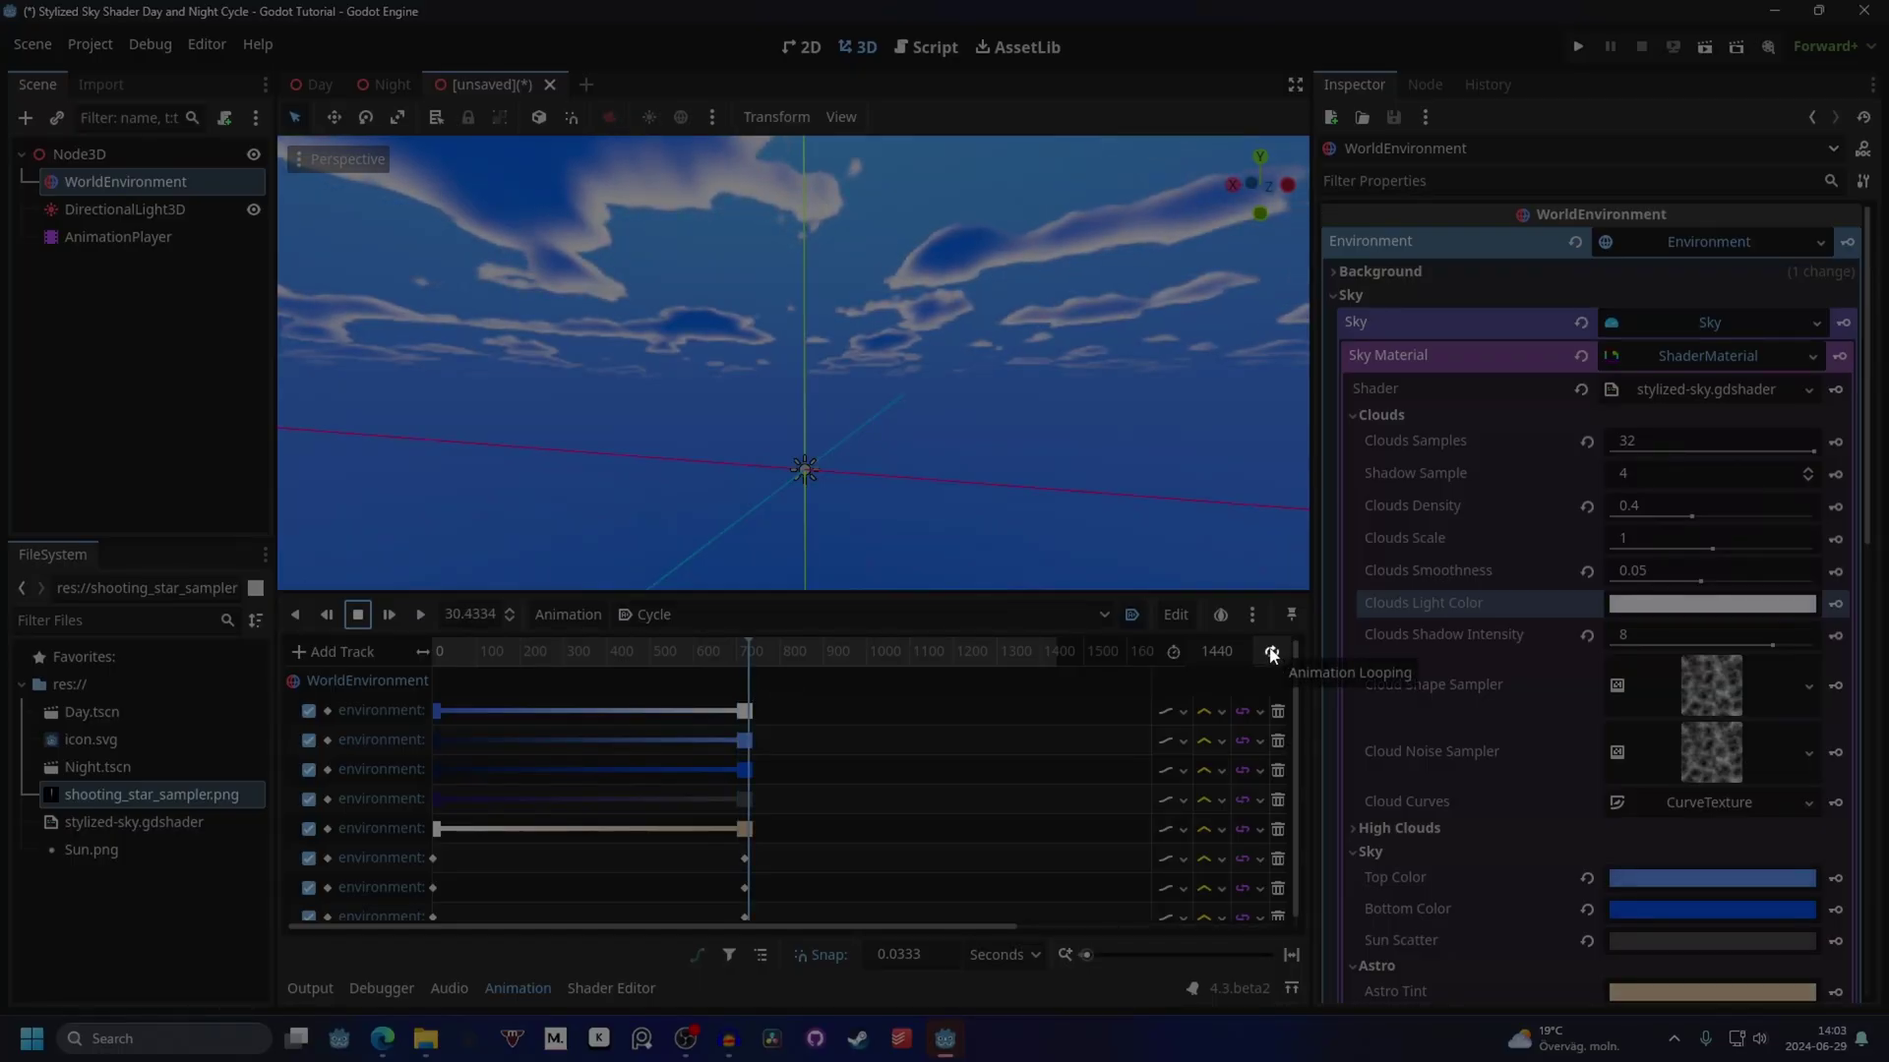
pyautogui.click(1270, 651)
pyautogui.moveTo(745, 654); pyautogui.dragTo(1060, 700)
# Shorten the Cycle animation to 14 s by dividing its 1440 s length by 100.
pyautogui.click(1242, 651)
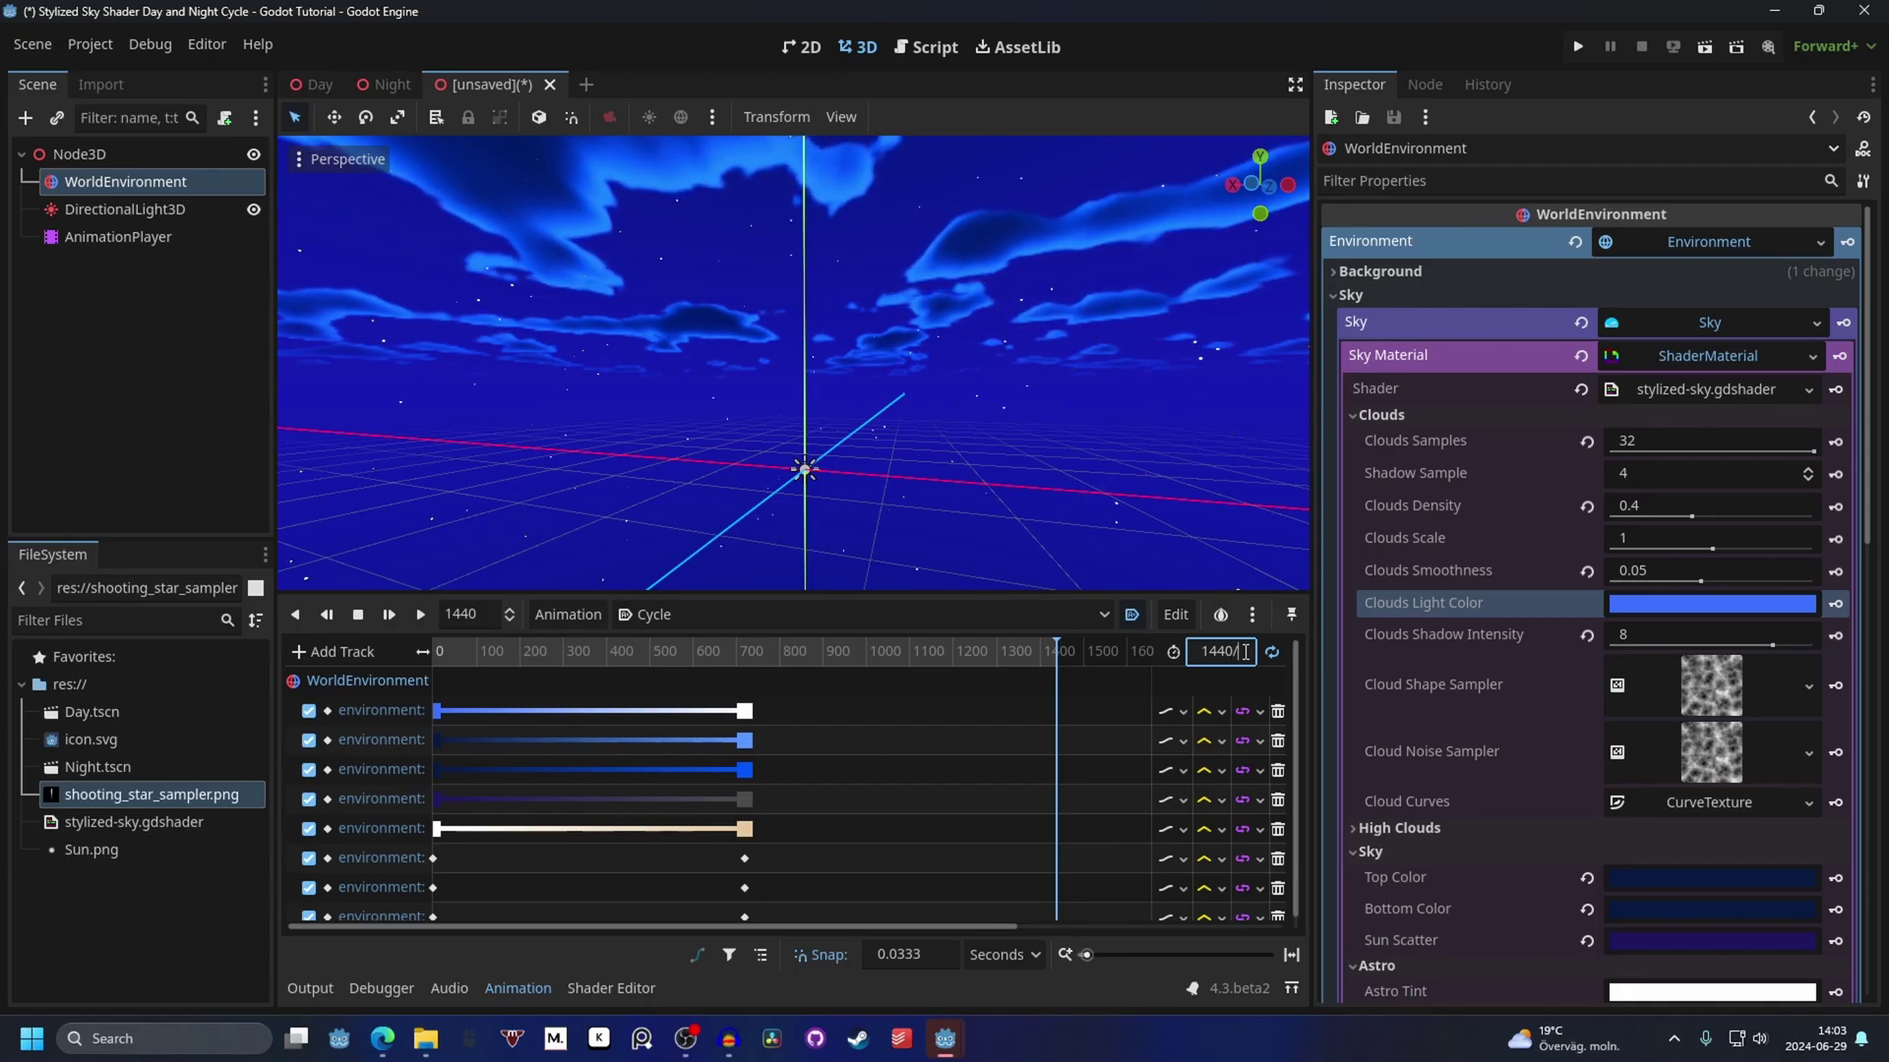
pyautogui.write('/100')
pyautogui.press('Return')
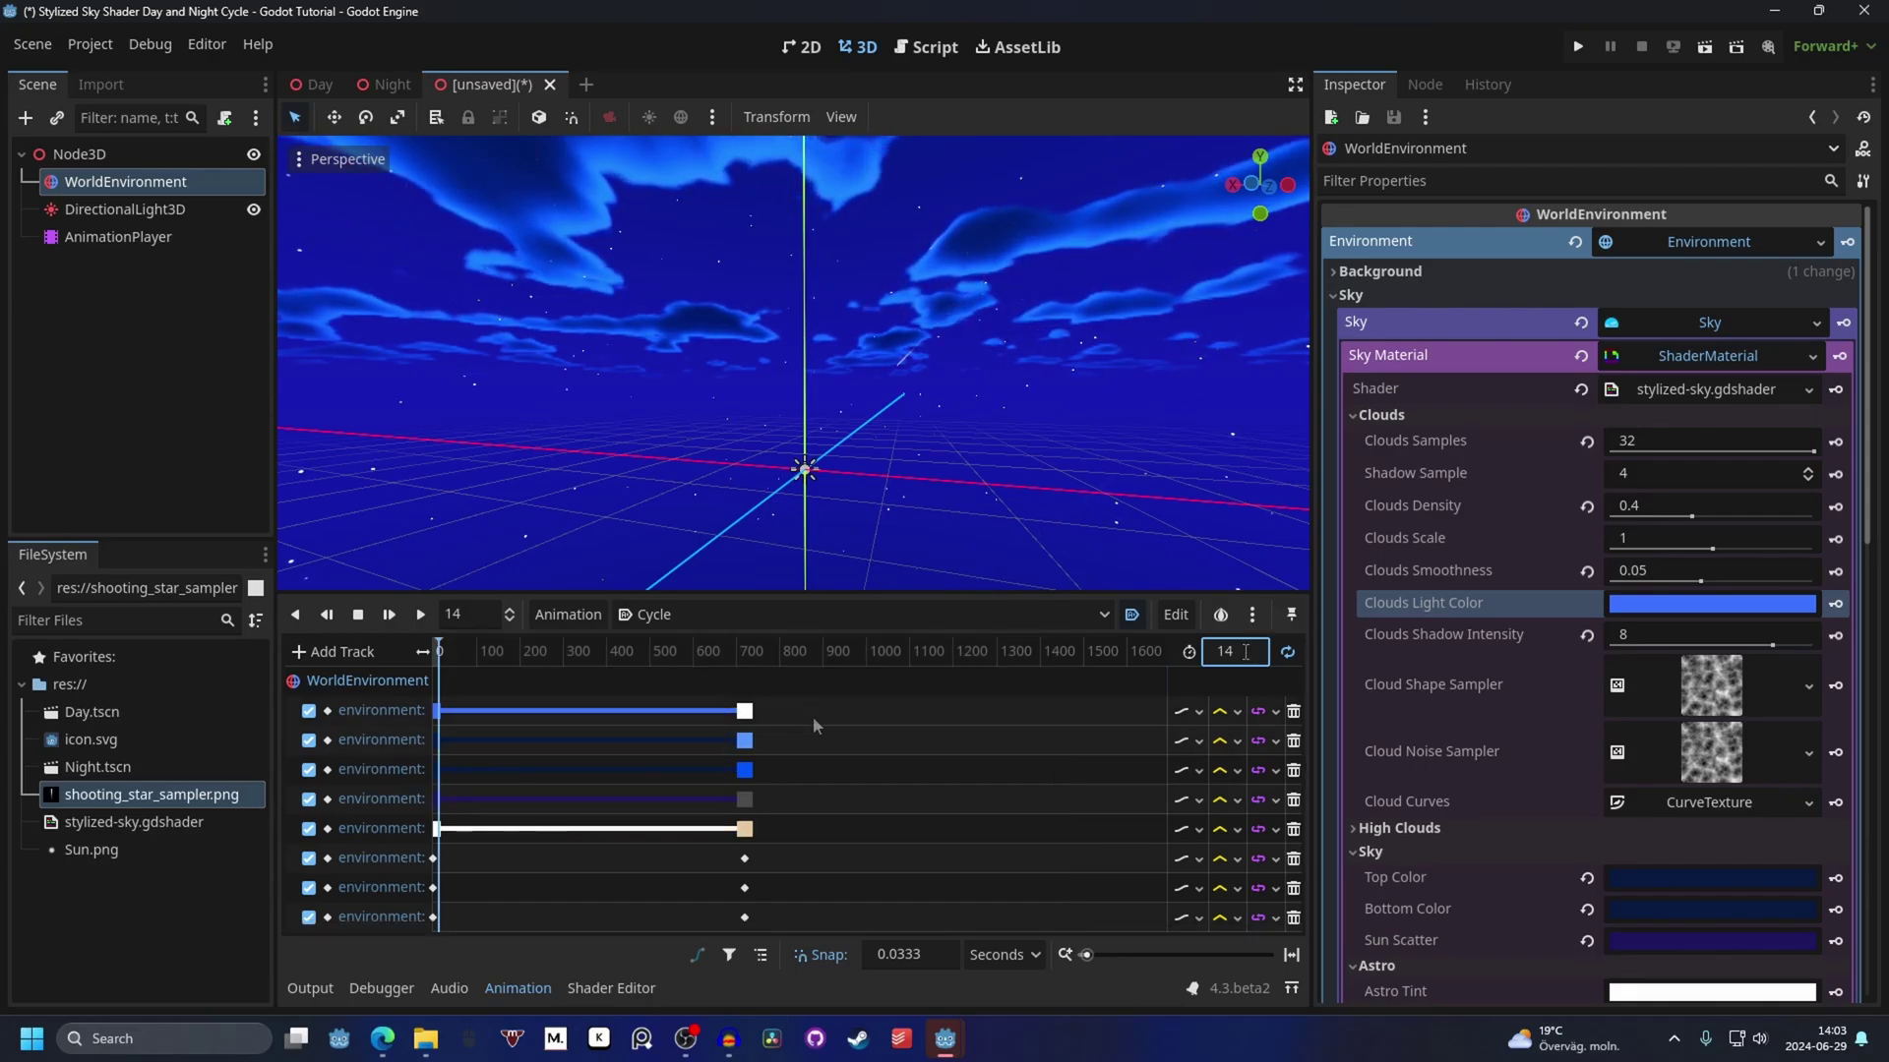
# Select all daytime keys at 720 s and move them together to about 7.4 s, midway through the shortened animation.
pyautogui.moveTo(805, 701); pyautogui.dragTo(682, 946)
pyautogui.moveTo(738, 710); pyautogui.dragTo(435, 714)
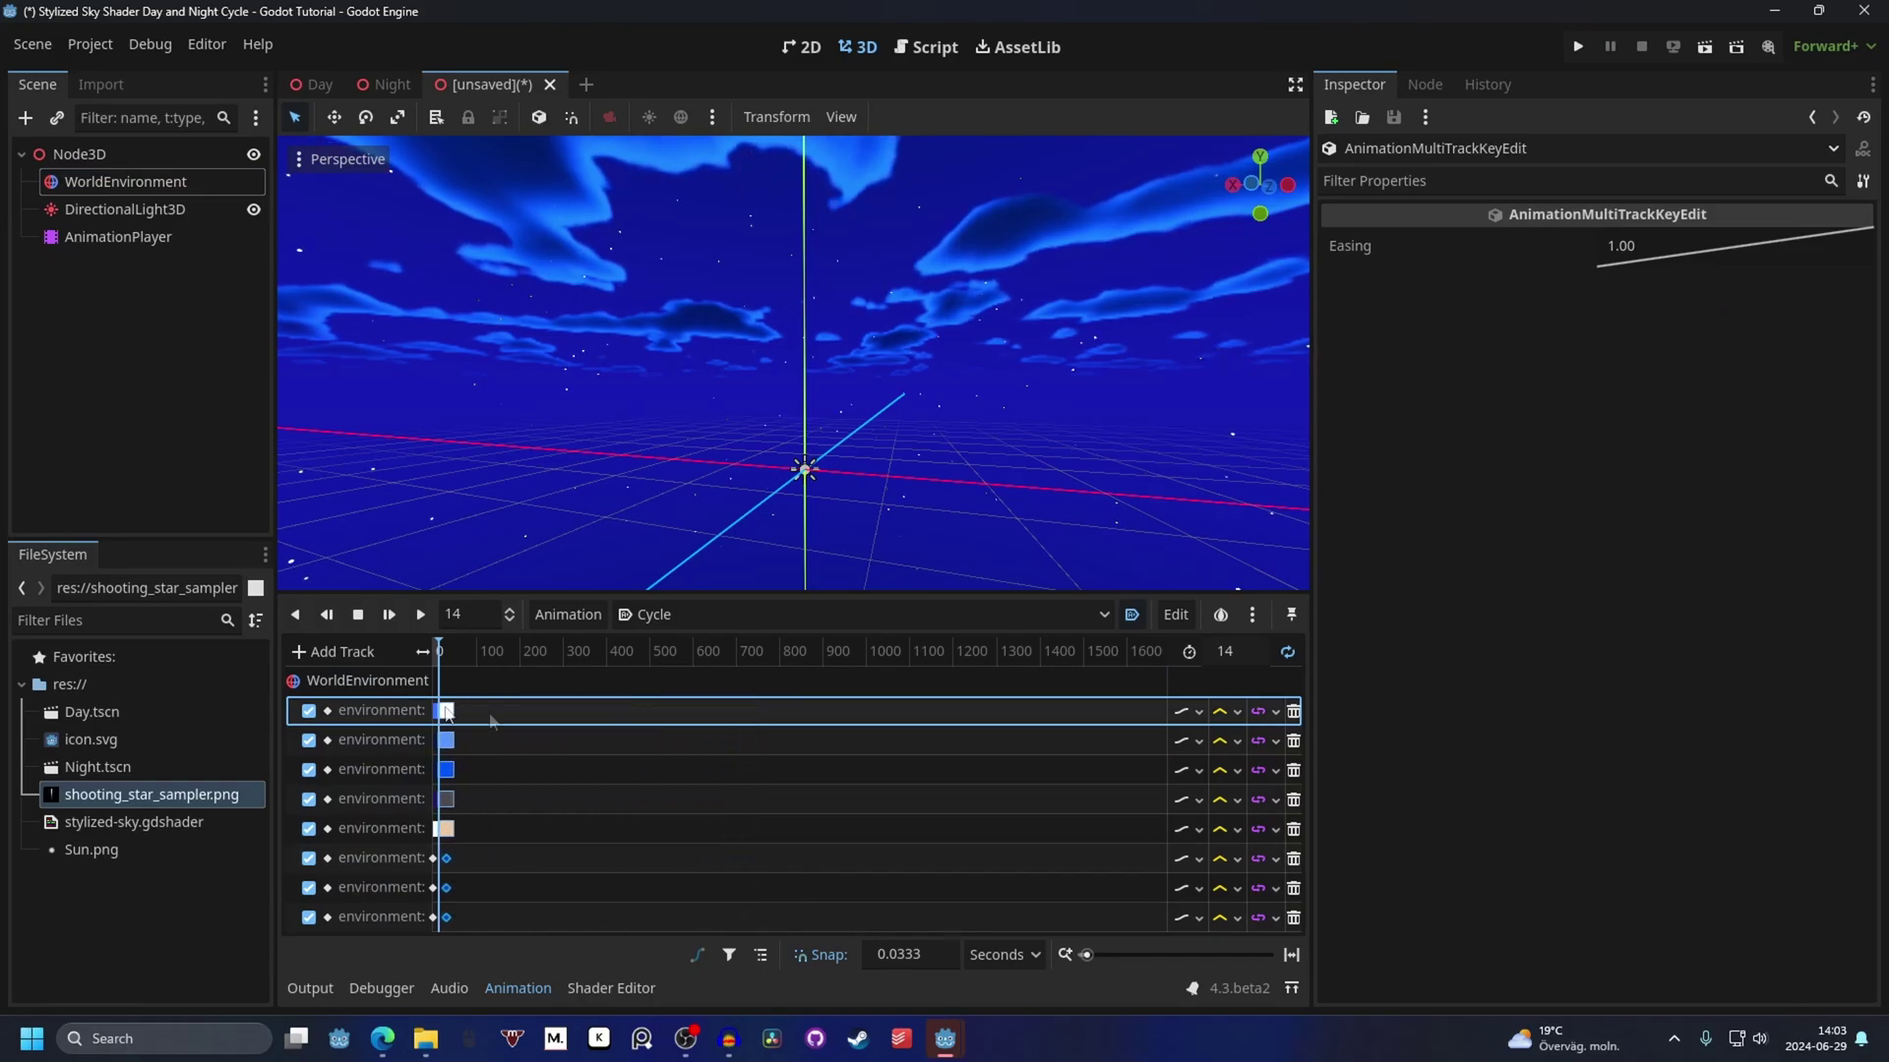
pyautogui.keyDown('ctrl'); pyautogui.scroll(10, 417, 719); pyautogui.keyUp('ctrl')
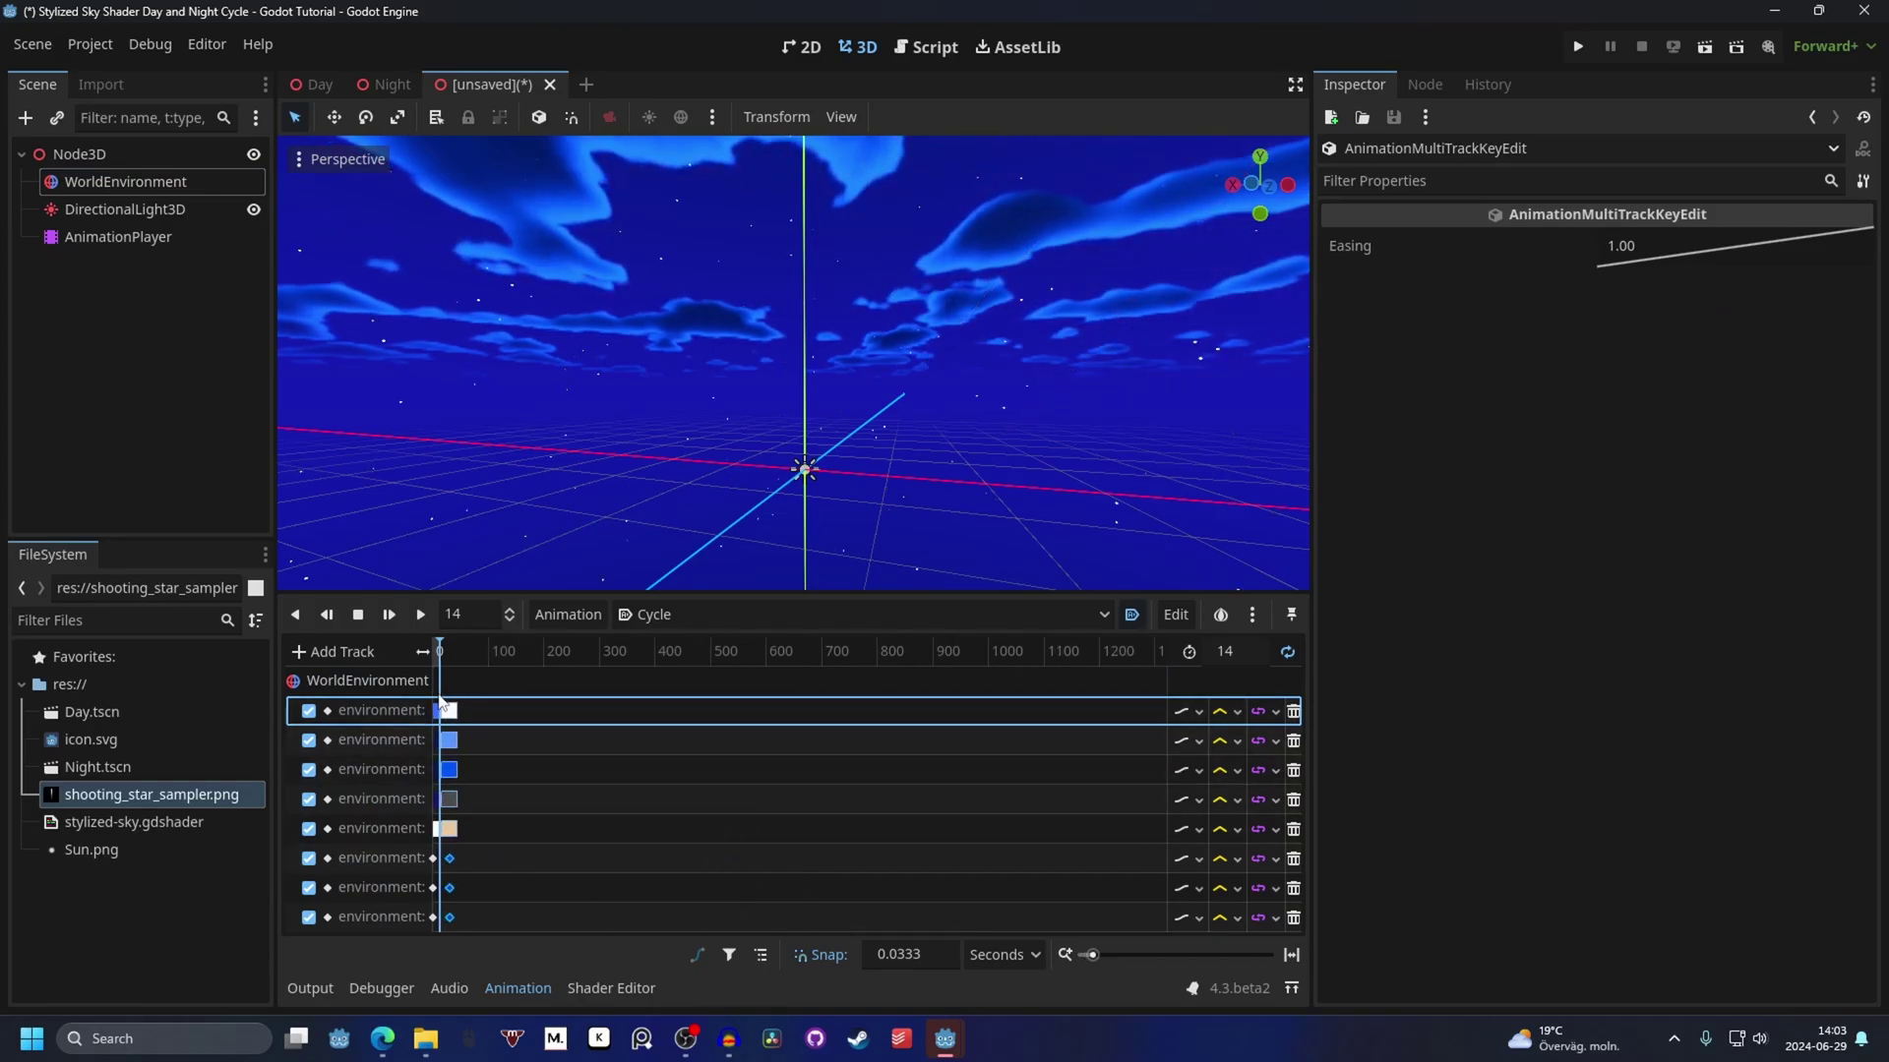
pyautogui.moveTo(910, 710); pyautogui.dragTo(642, 713)
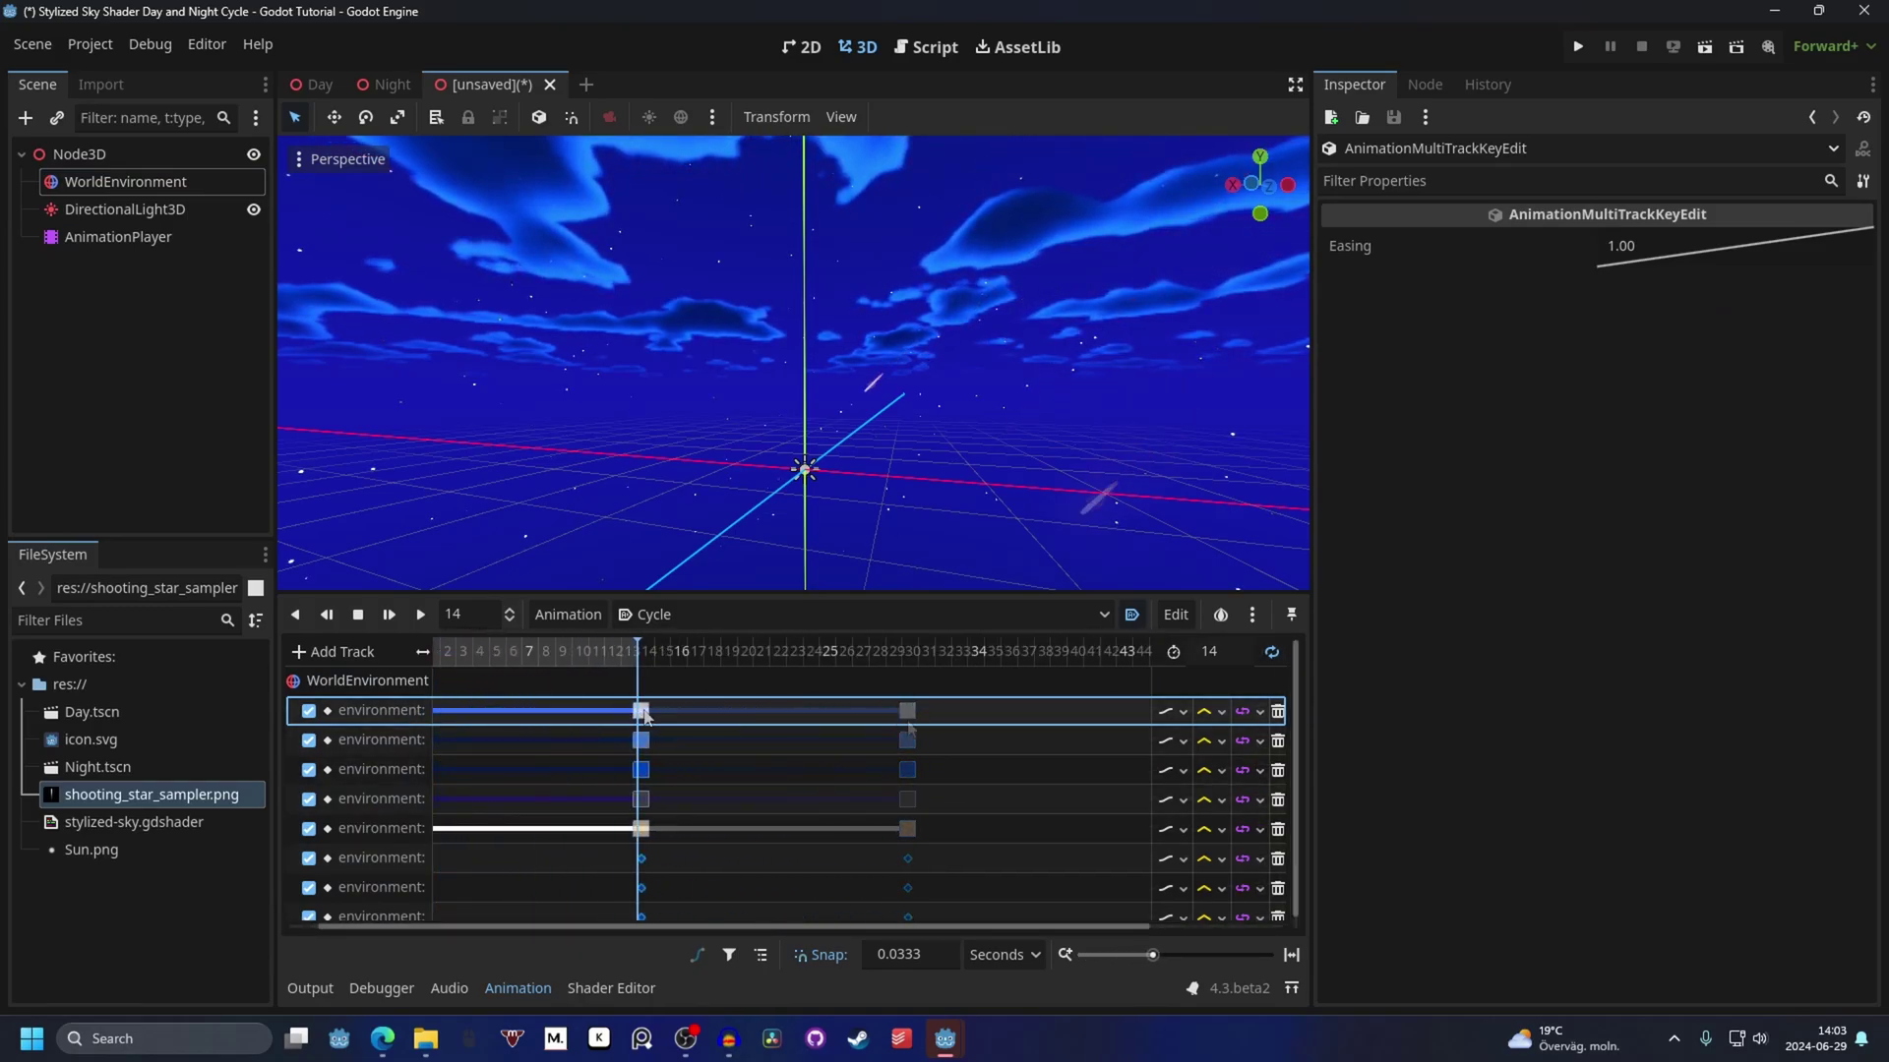
pyautogui.keyDown('ctrl'); pyautogui.scroll(8, 633, 716); pyautogui.keyUp('ctrl')
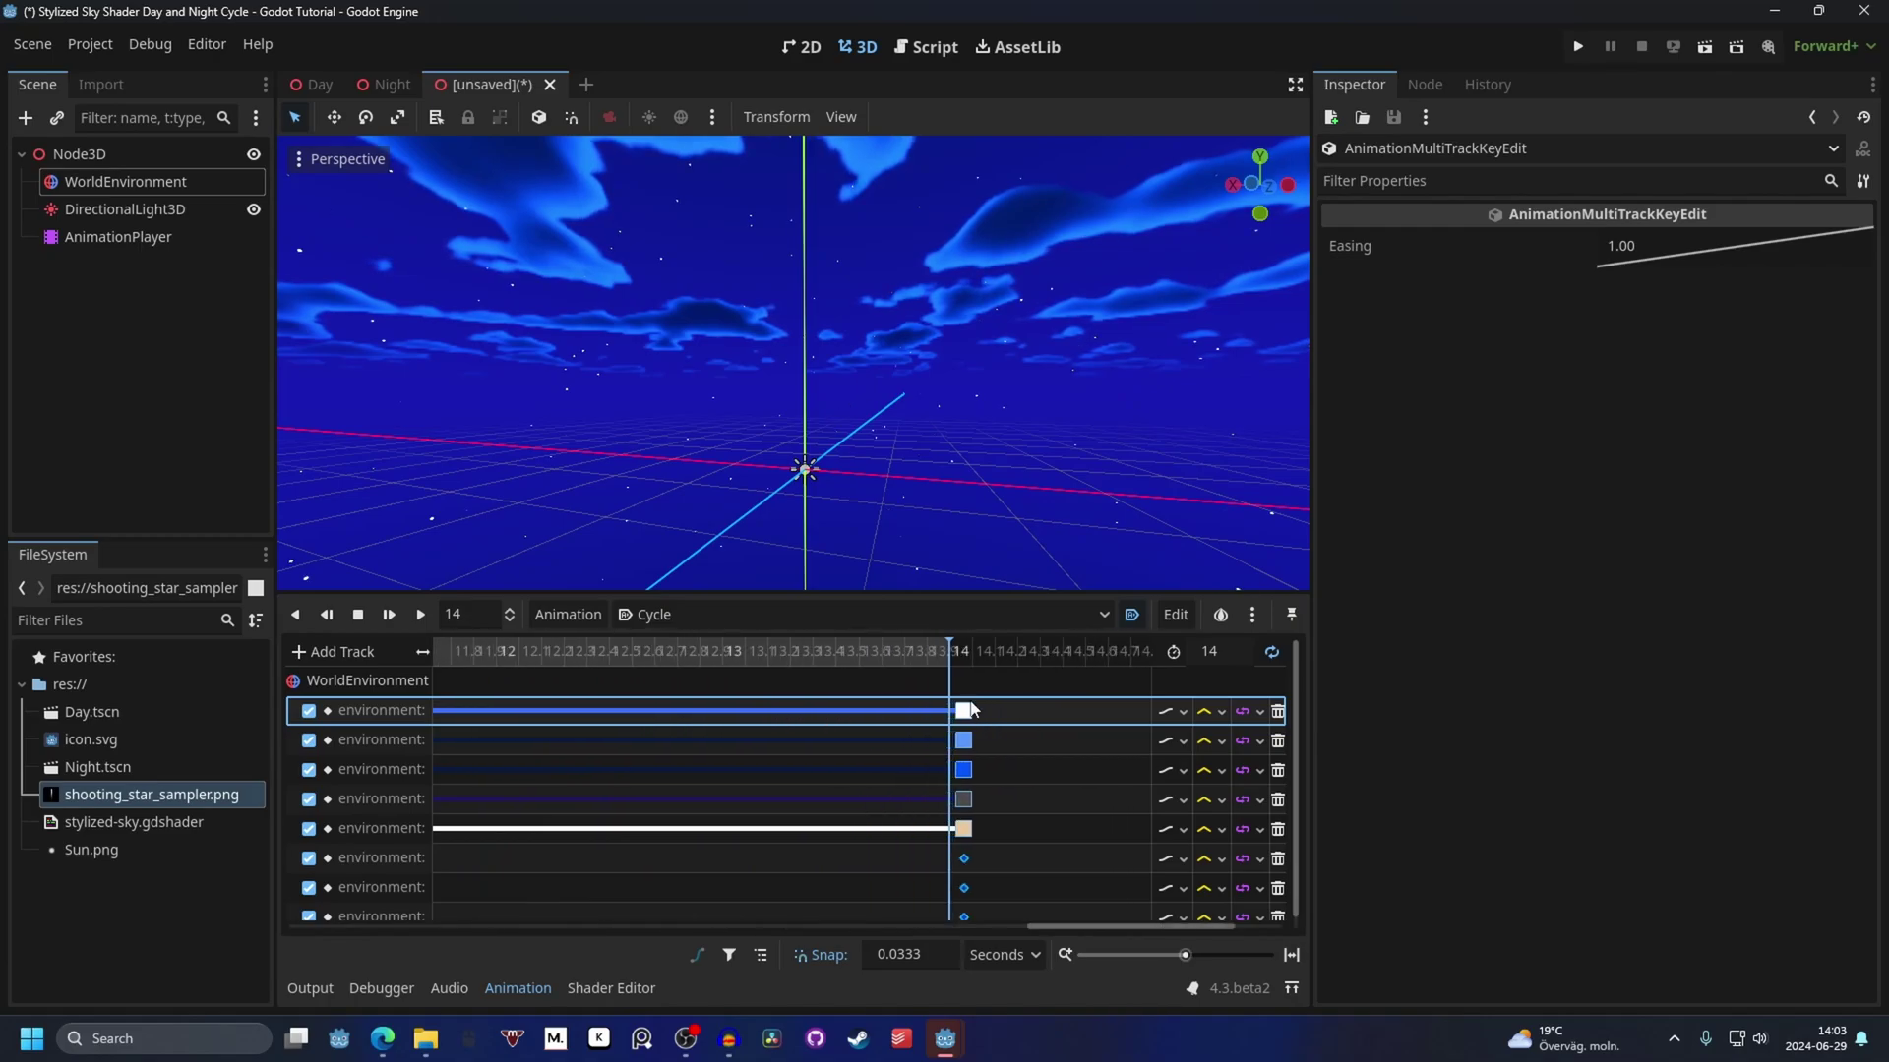
pyautogui.keyDown('ctrl'); pyautogui.scroll(-8, 533, 657); pyautogui.keyUp('ctrl')
pyautogui.moveTo(533, 653); pyautogui.dragTo(500, 653)
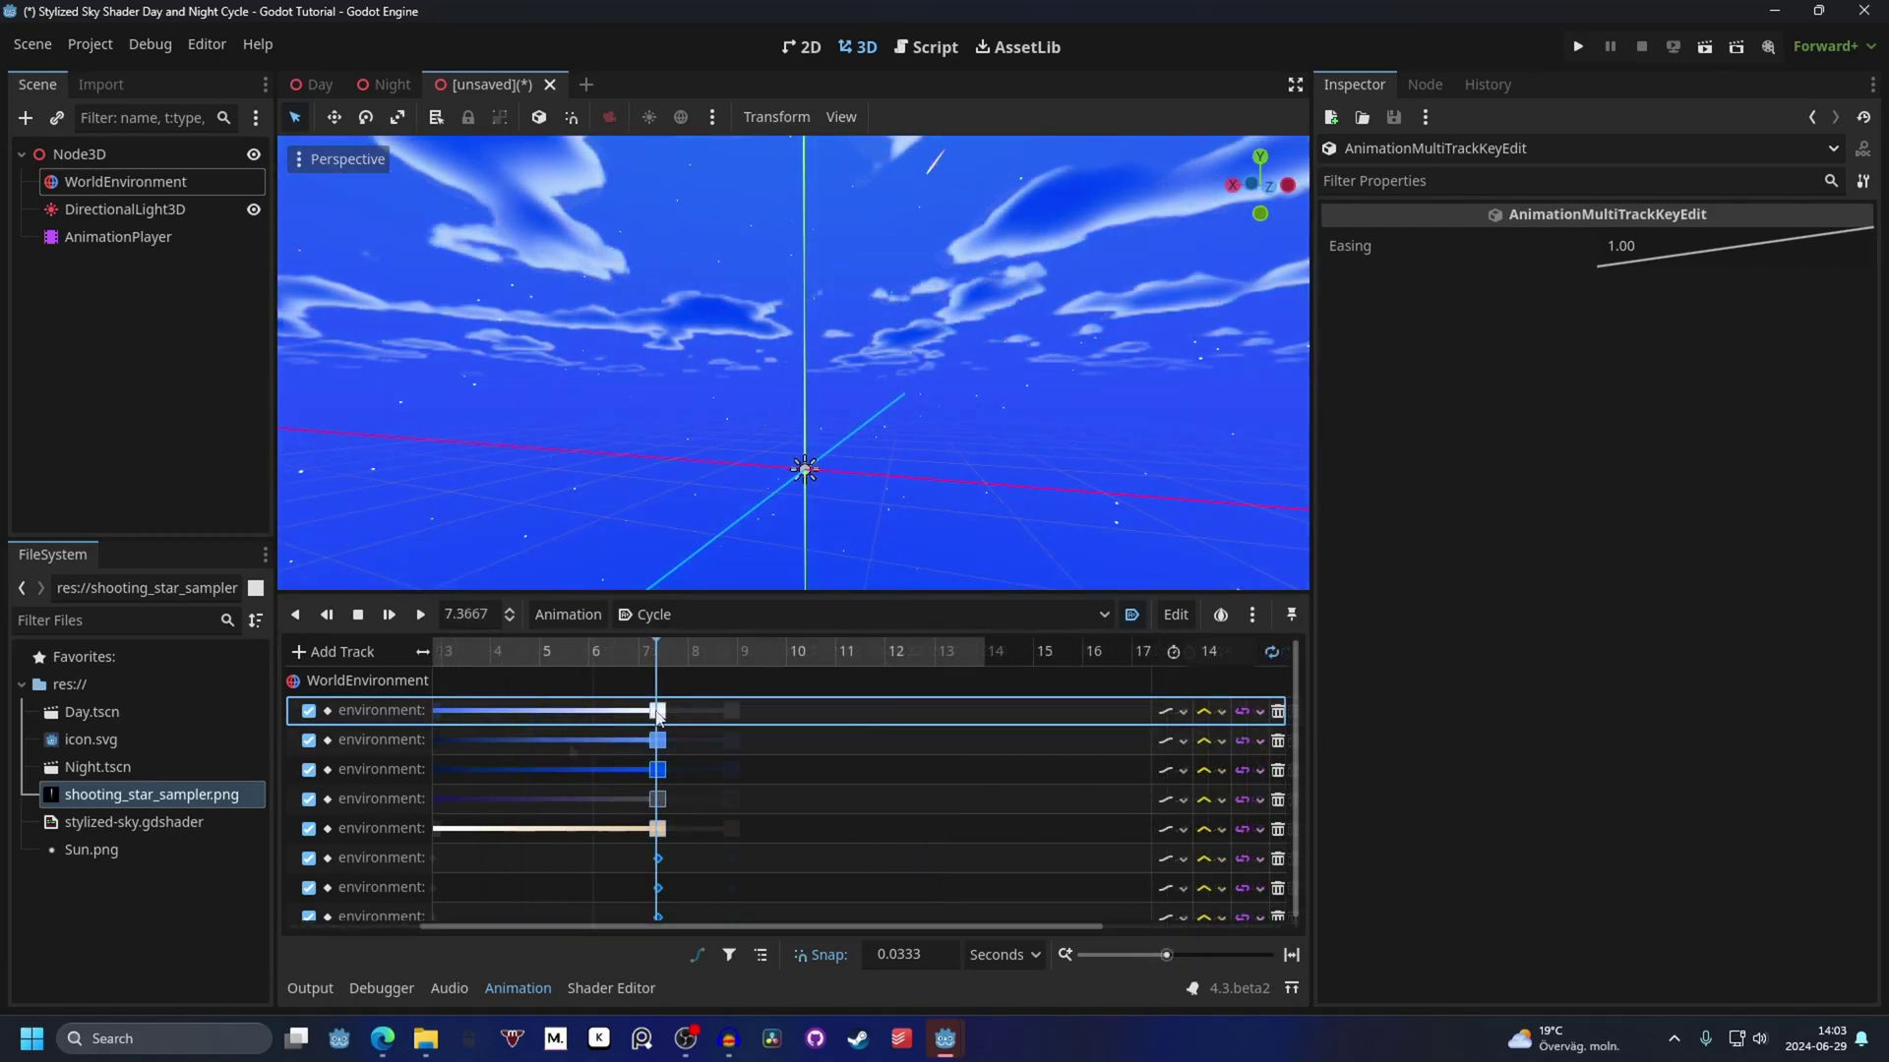
pyautogui.keyDown('ctrl'); pyautogui.scroll(-8, 658, 720); pyautogui.keyUp('ctrl')
# Play the shortened cycle and watch the sky and the WorldEnvironment's sky parameters as they animate.
pyautogui.click(422, 616)
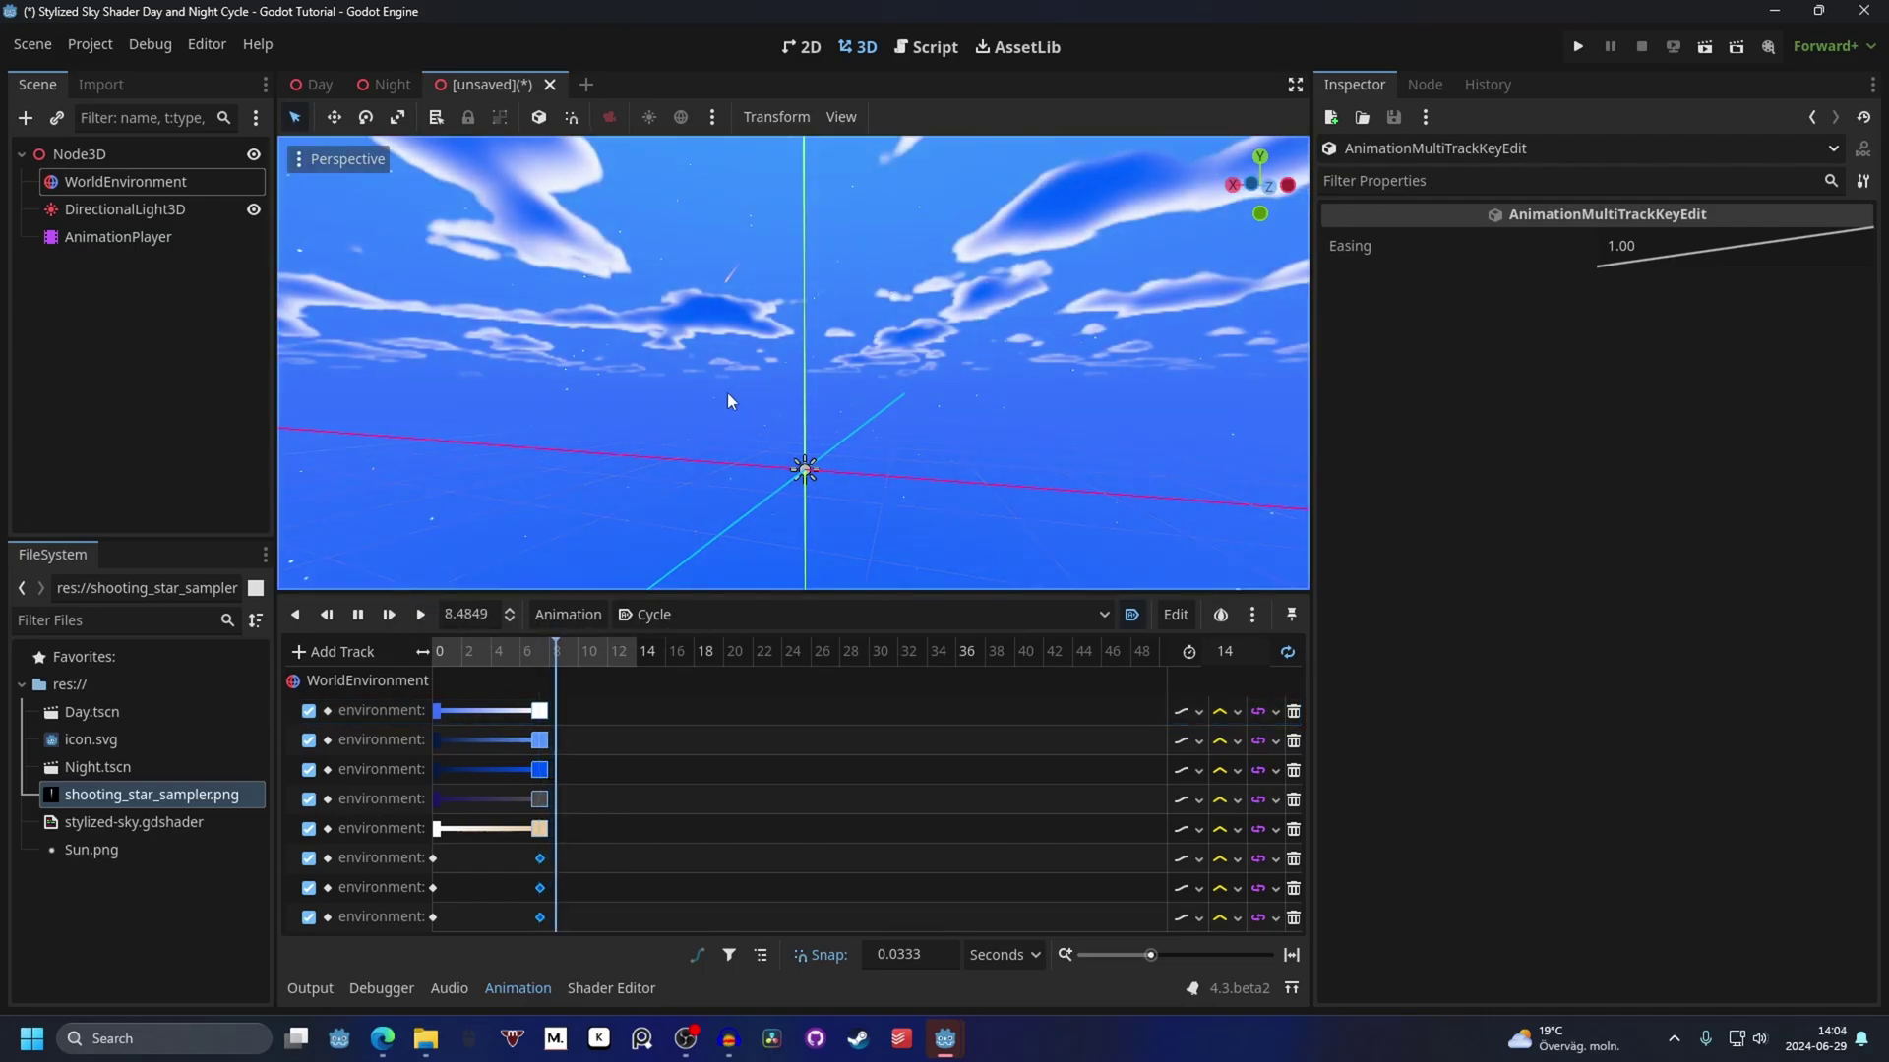
pyautogui.scroll(-5, 799, 360)
pyautogui.scroll(5, 806, 359)
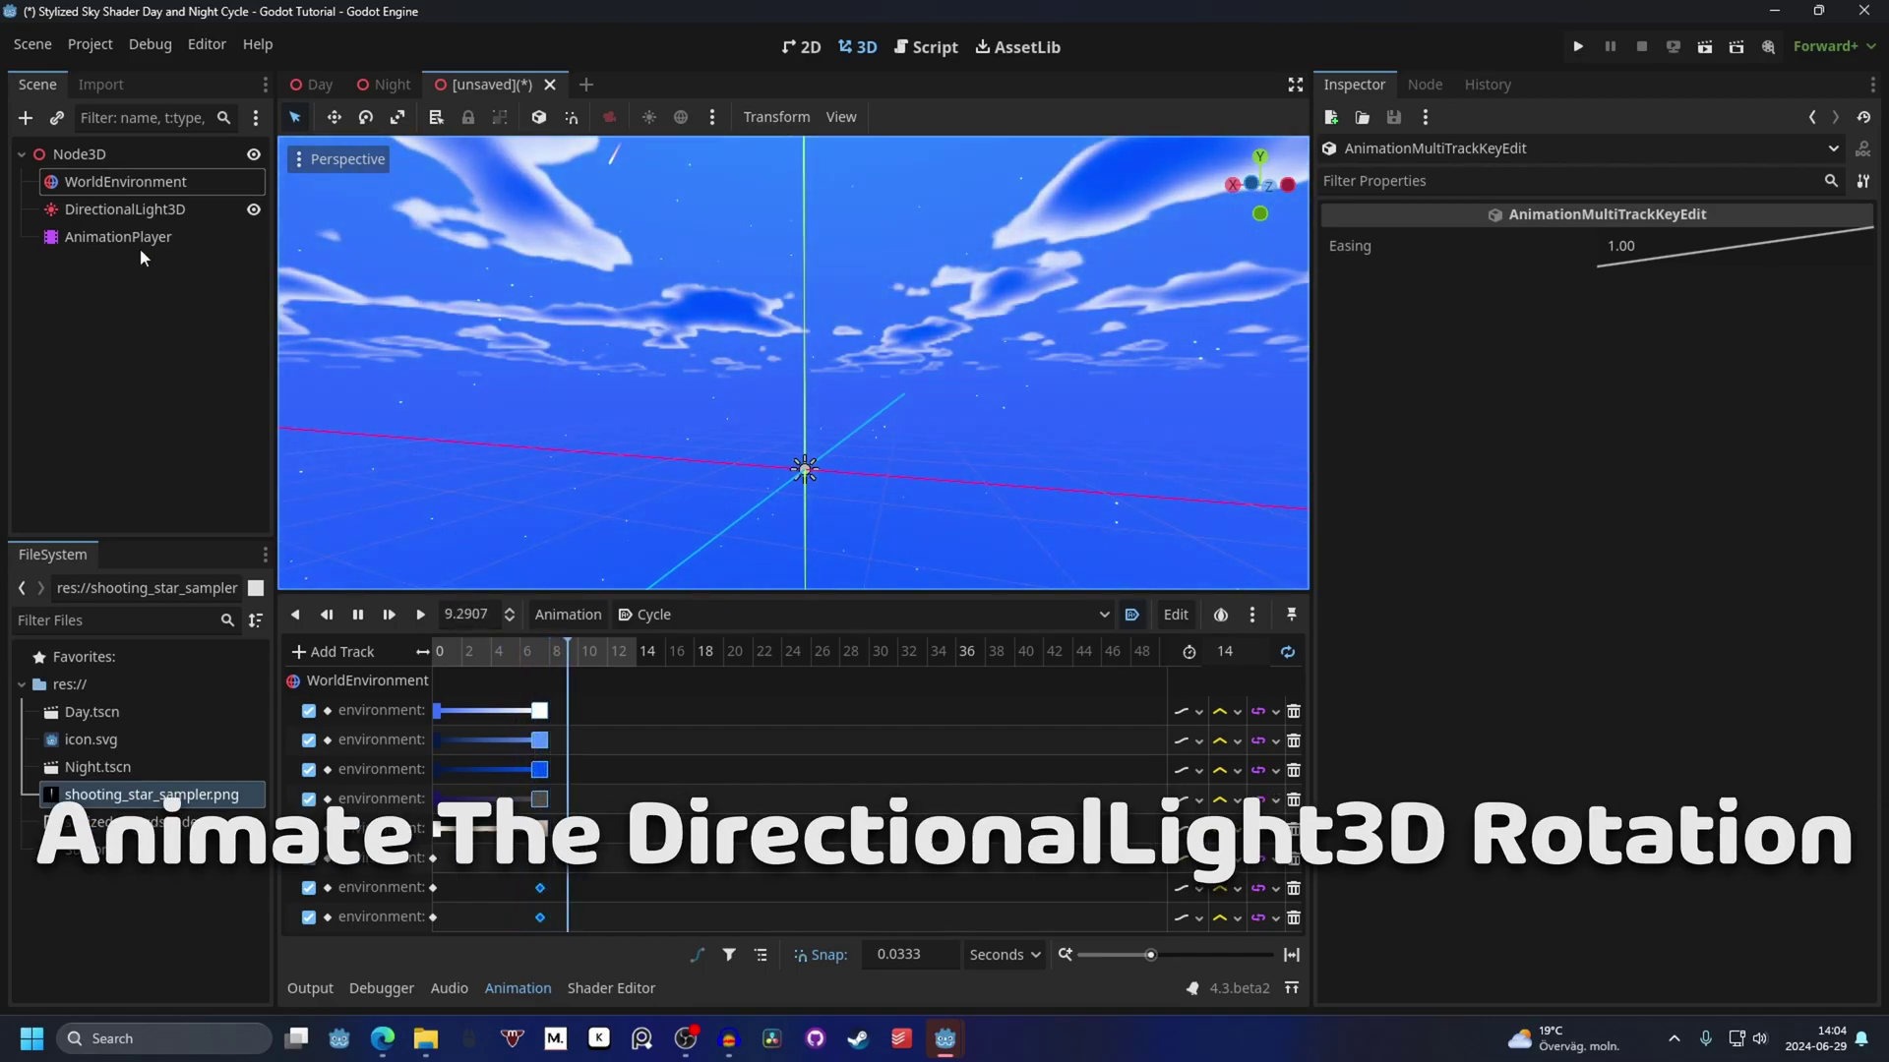
pyautogui.click(134, 183)
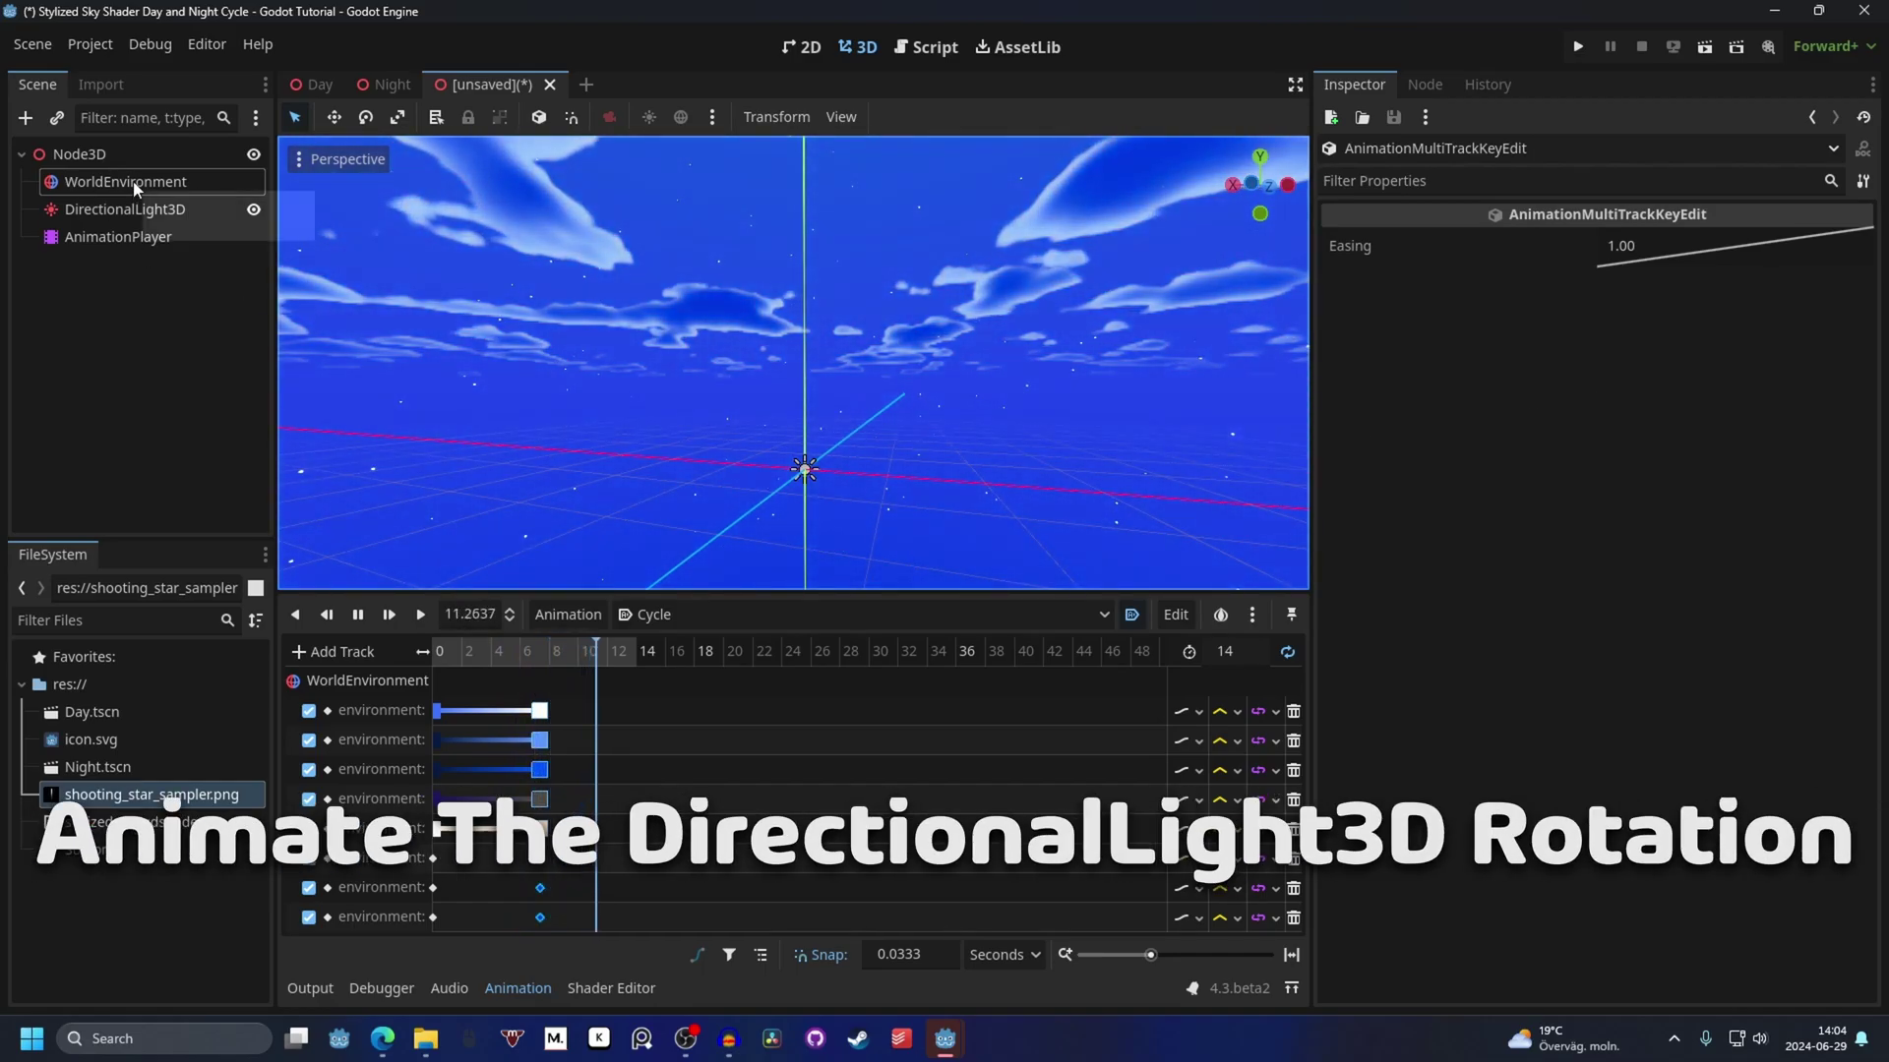
pyautogui.scroll(-10, 1548, 483)
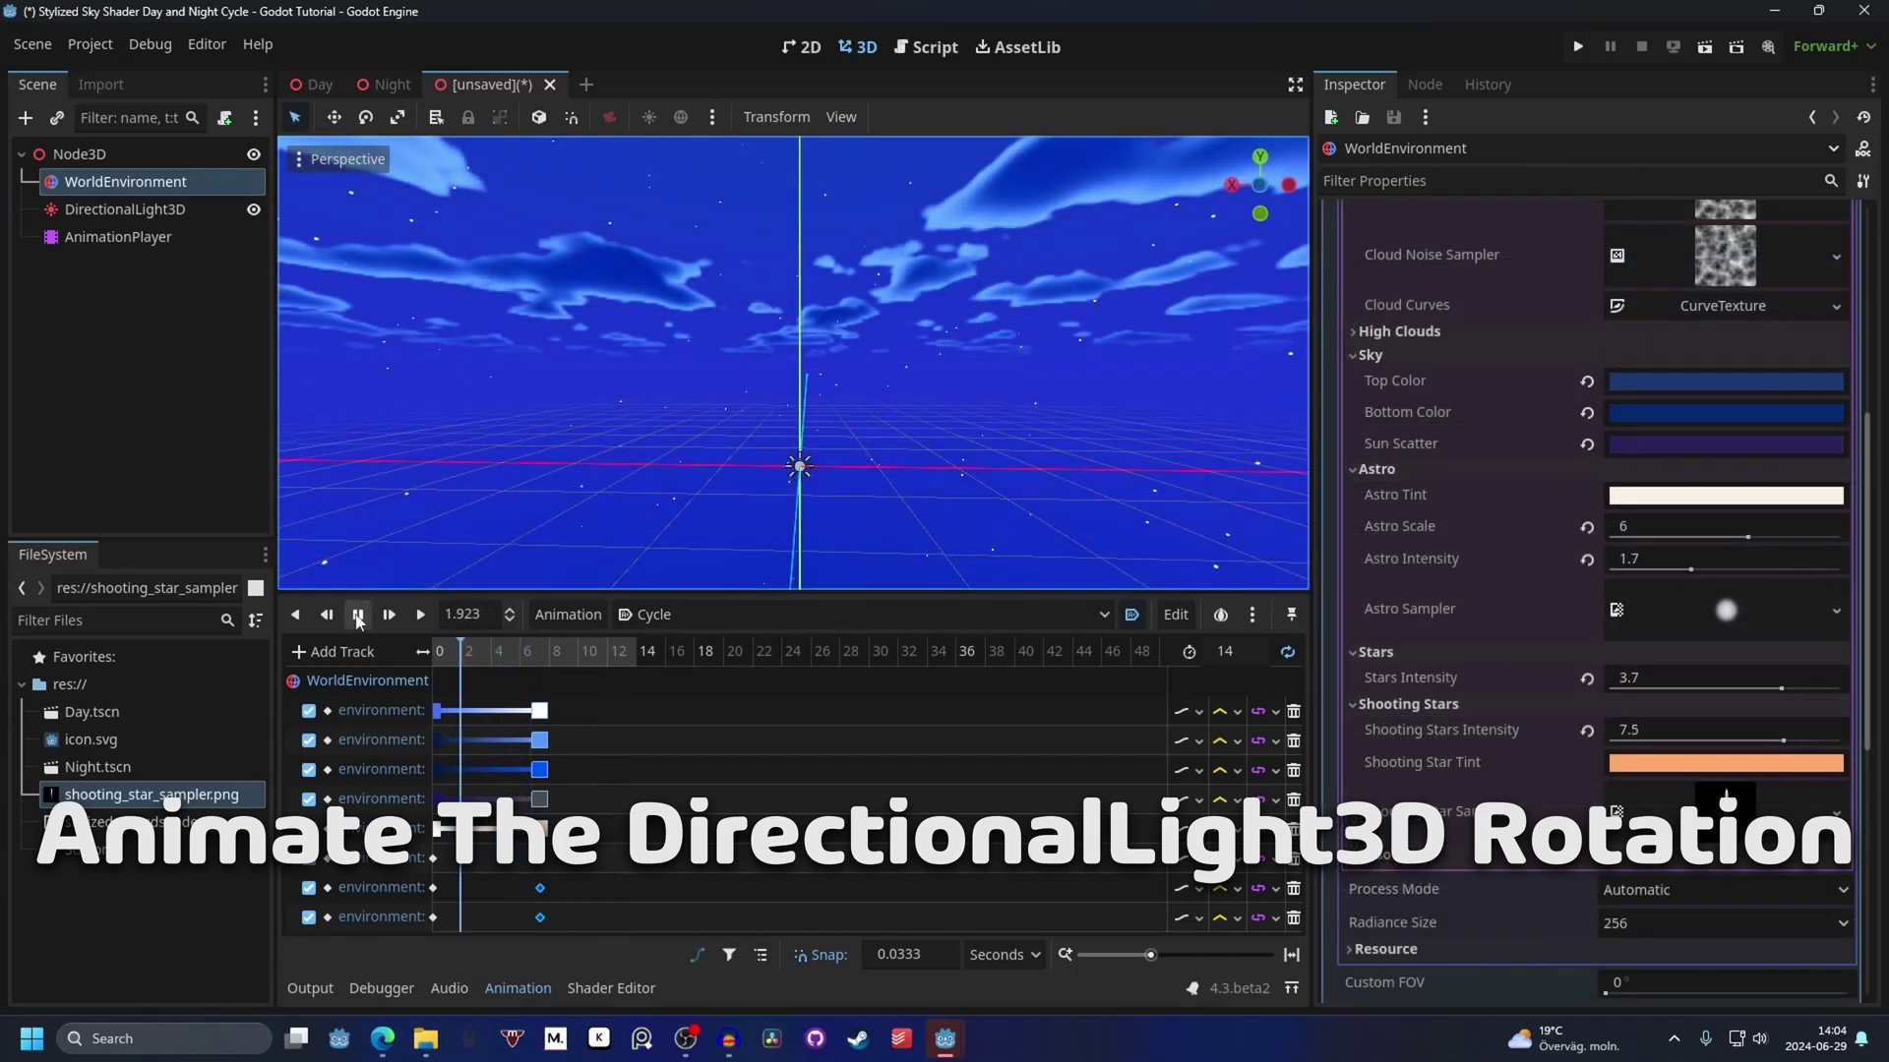
# Stop the playback and save the scene as Cycle.tscn.
pyautogui.click(358, 615)
pyautogui.hotkey('ctrl', 's')
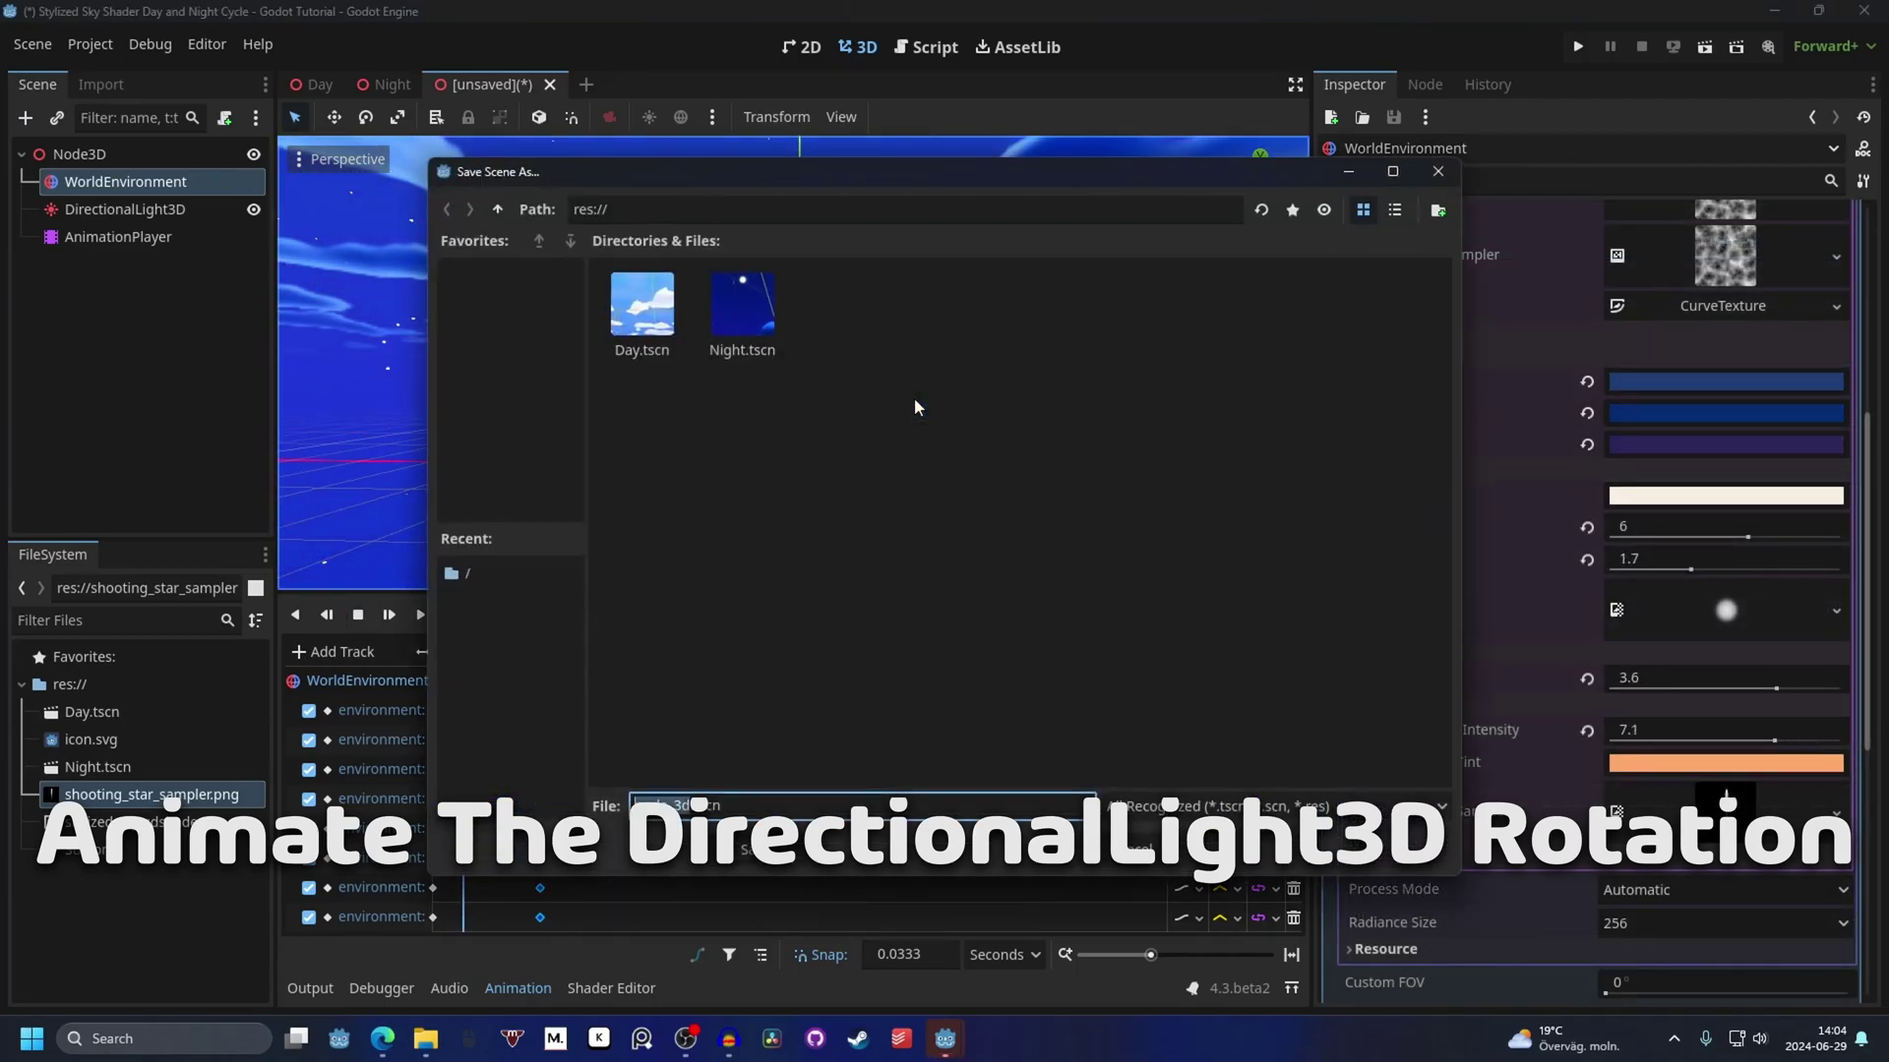
pyautogui.press('Return')
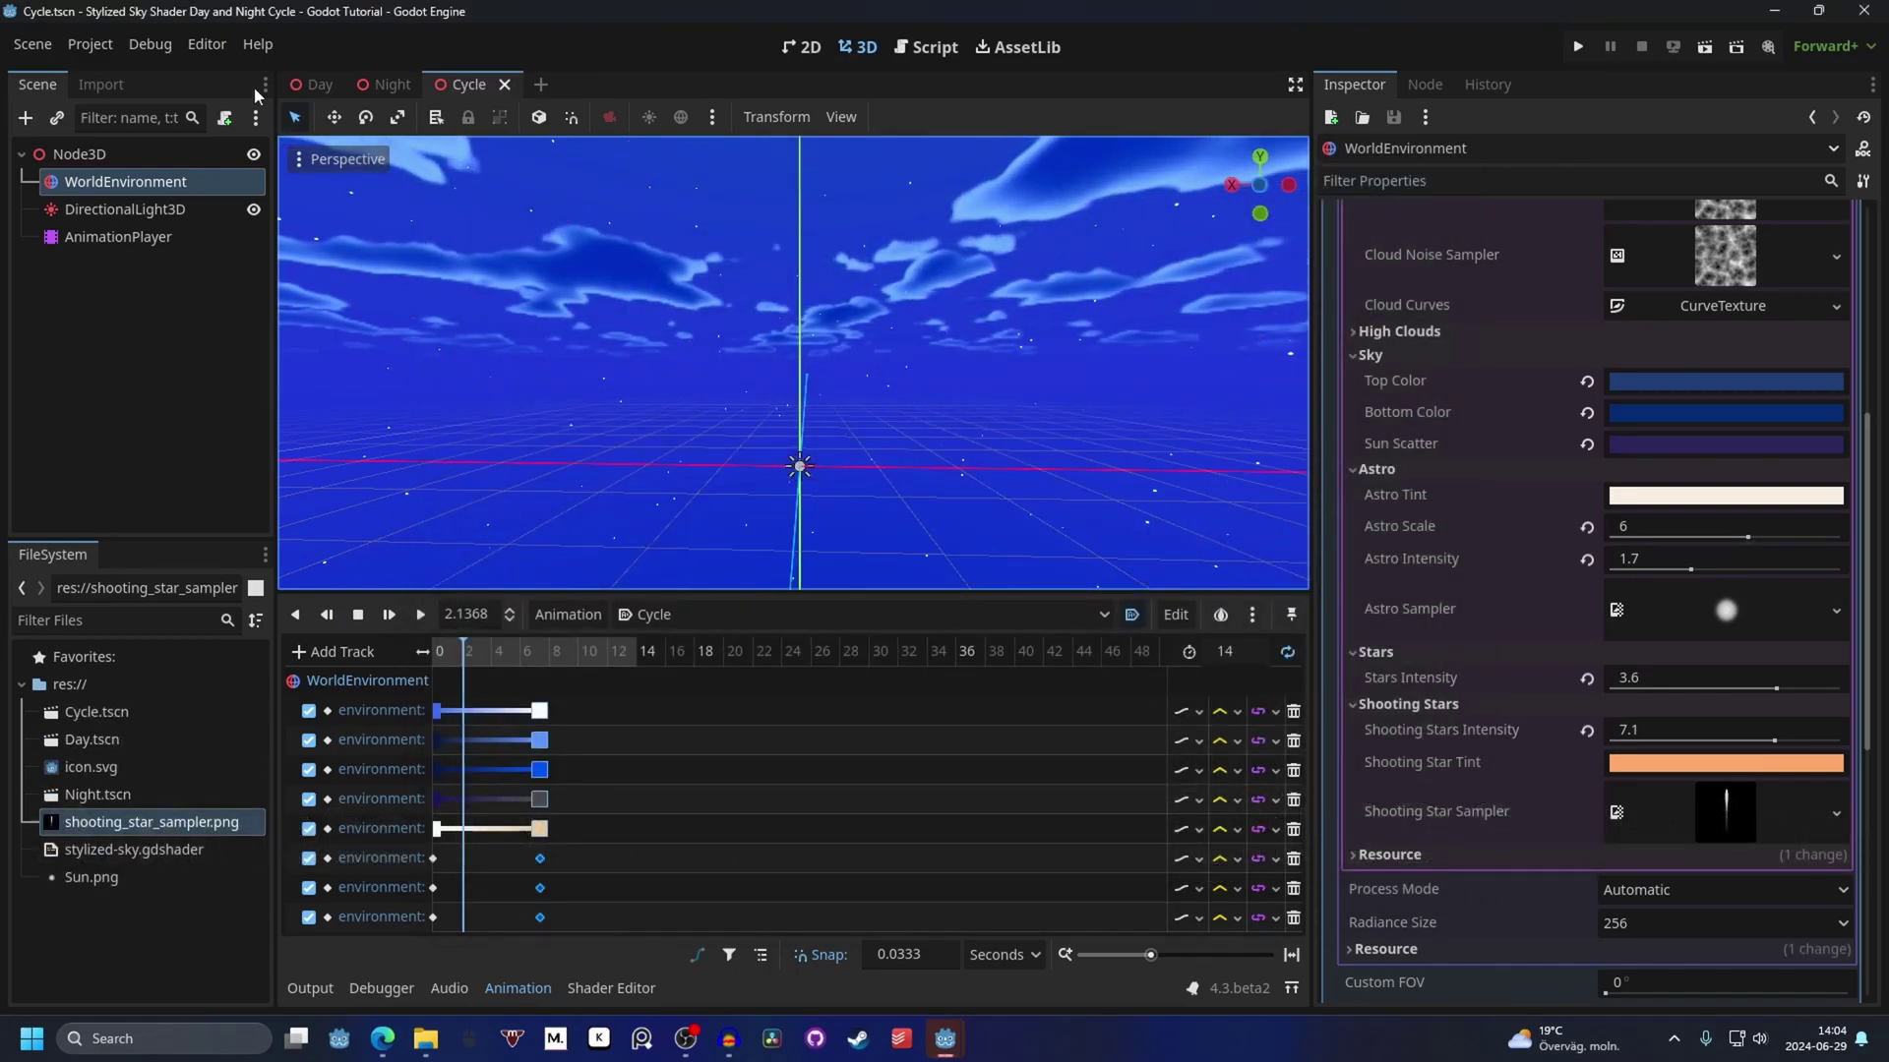
# In the Day scene, save the WorldEnvironment's sky ShaderMaterial as Day.tres and select the file in the project.
pyautogui.click(313, 85)
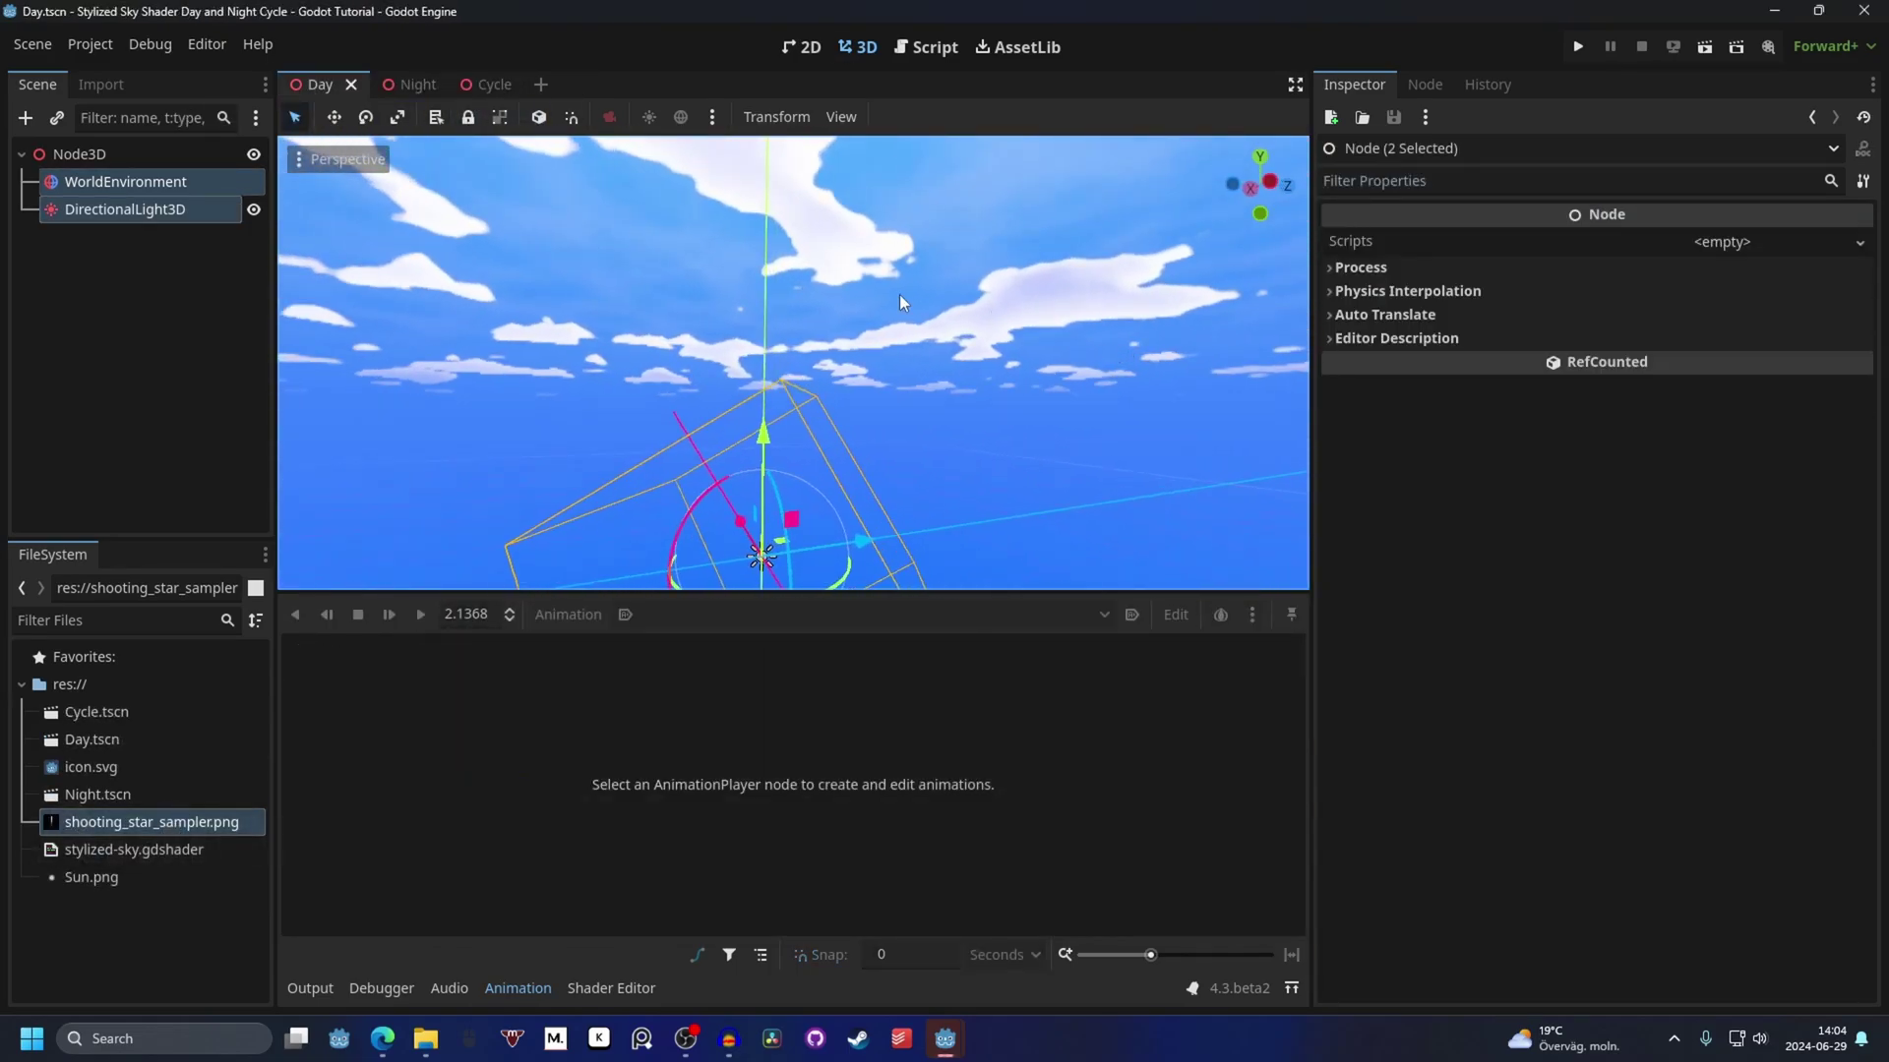
pyautogui.click(132, 187)
pyautogui.scroll(2, 1432, 541)
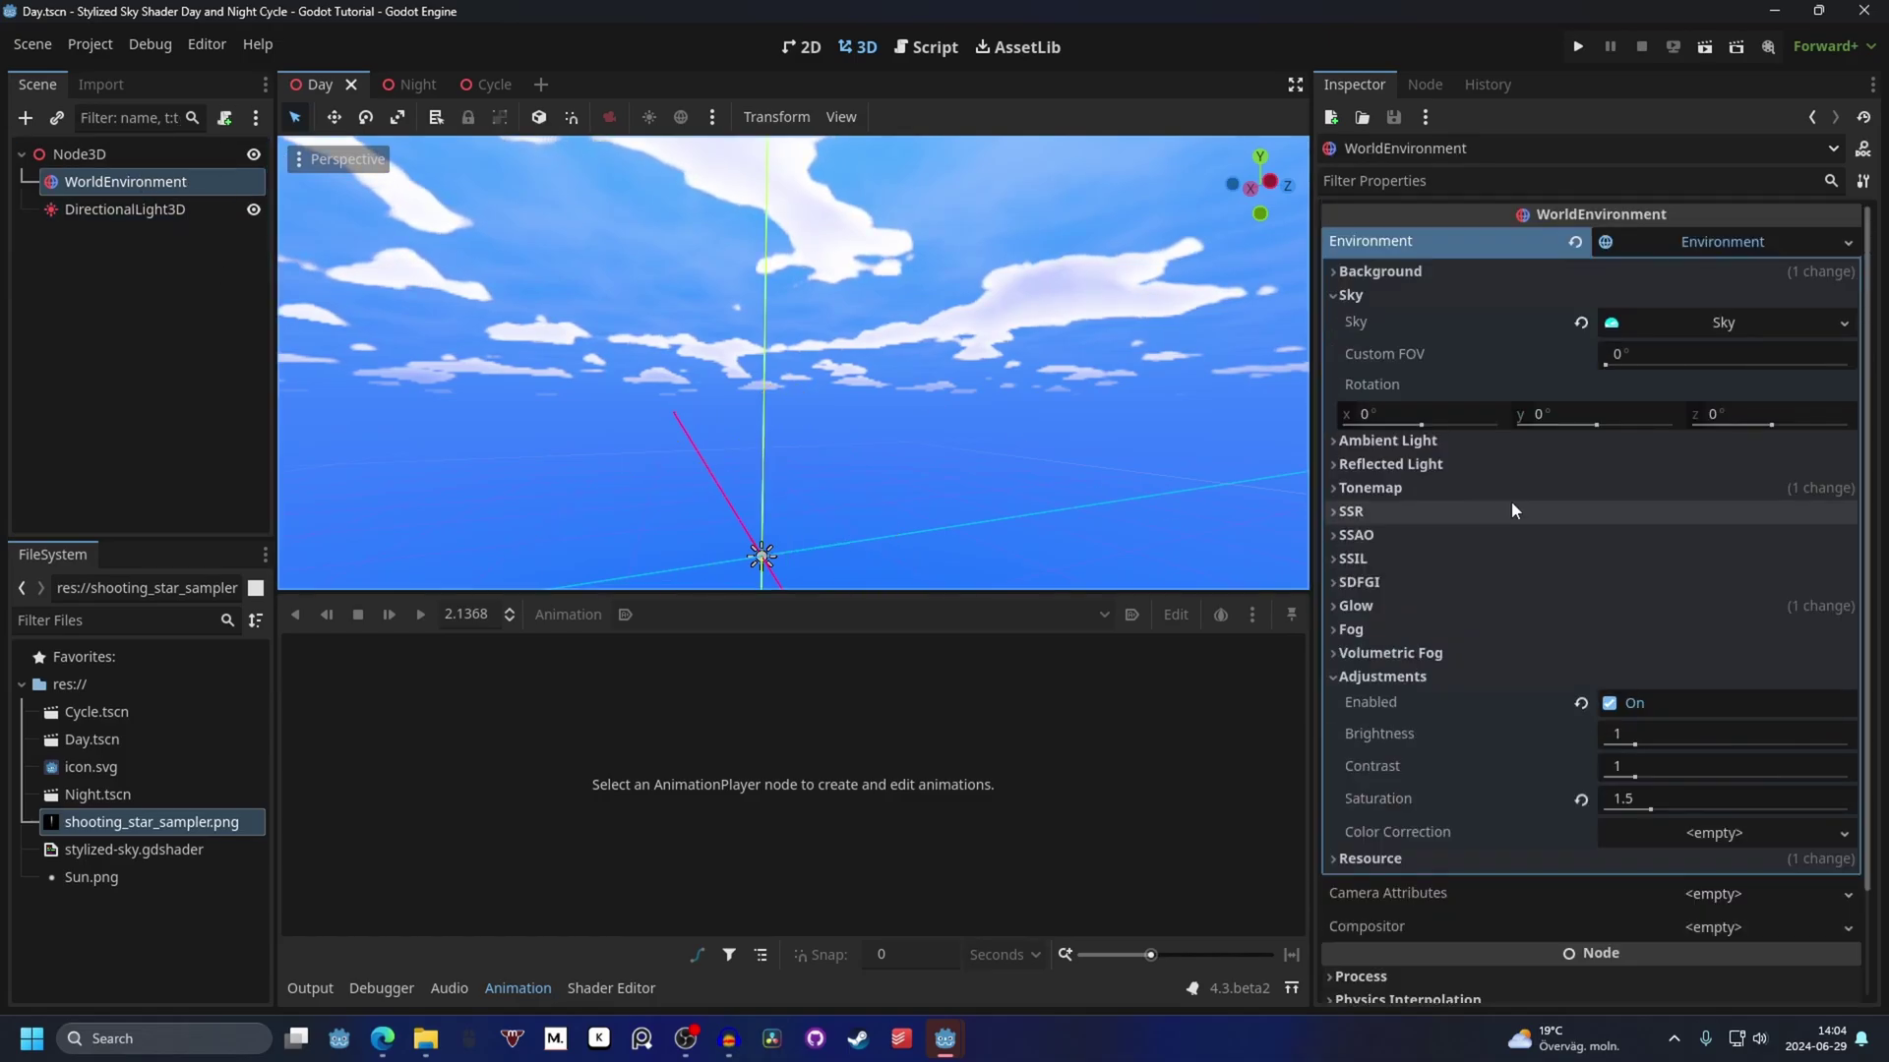
pyautogui.click(1724, 322)
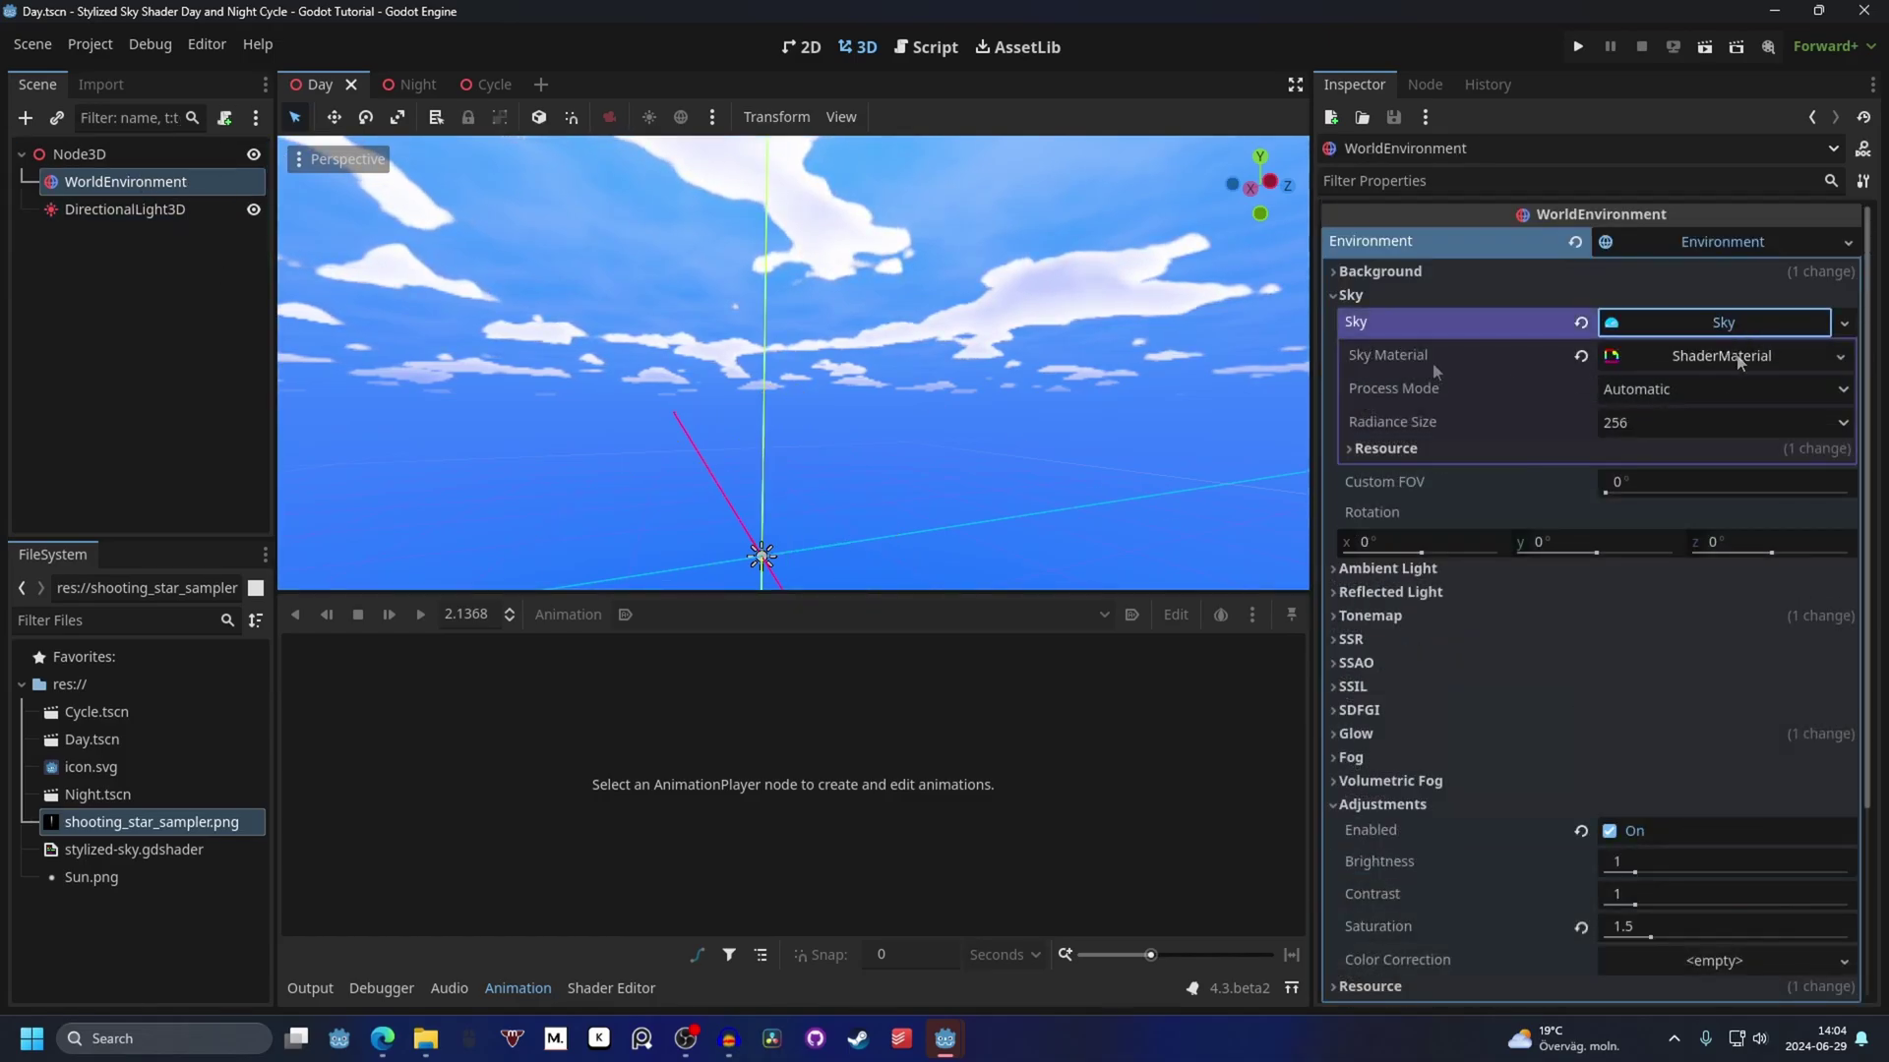
pyautogui.click(1839, 356)
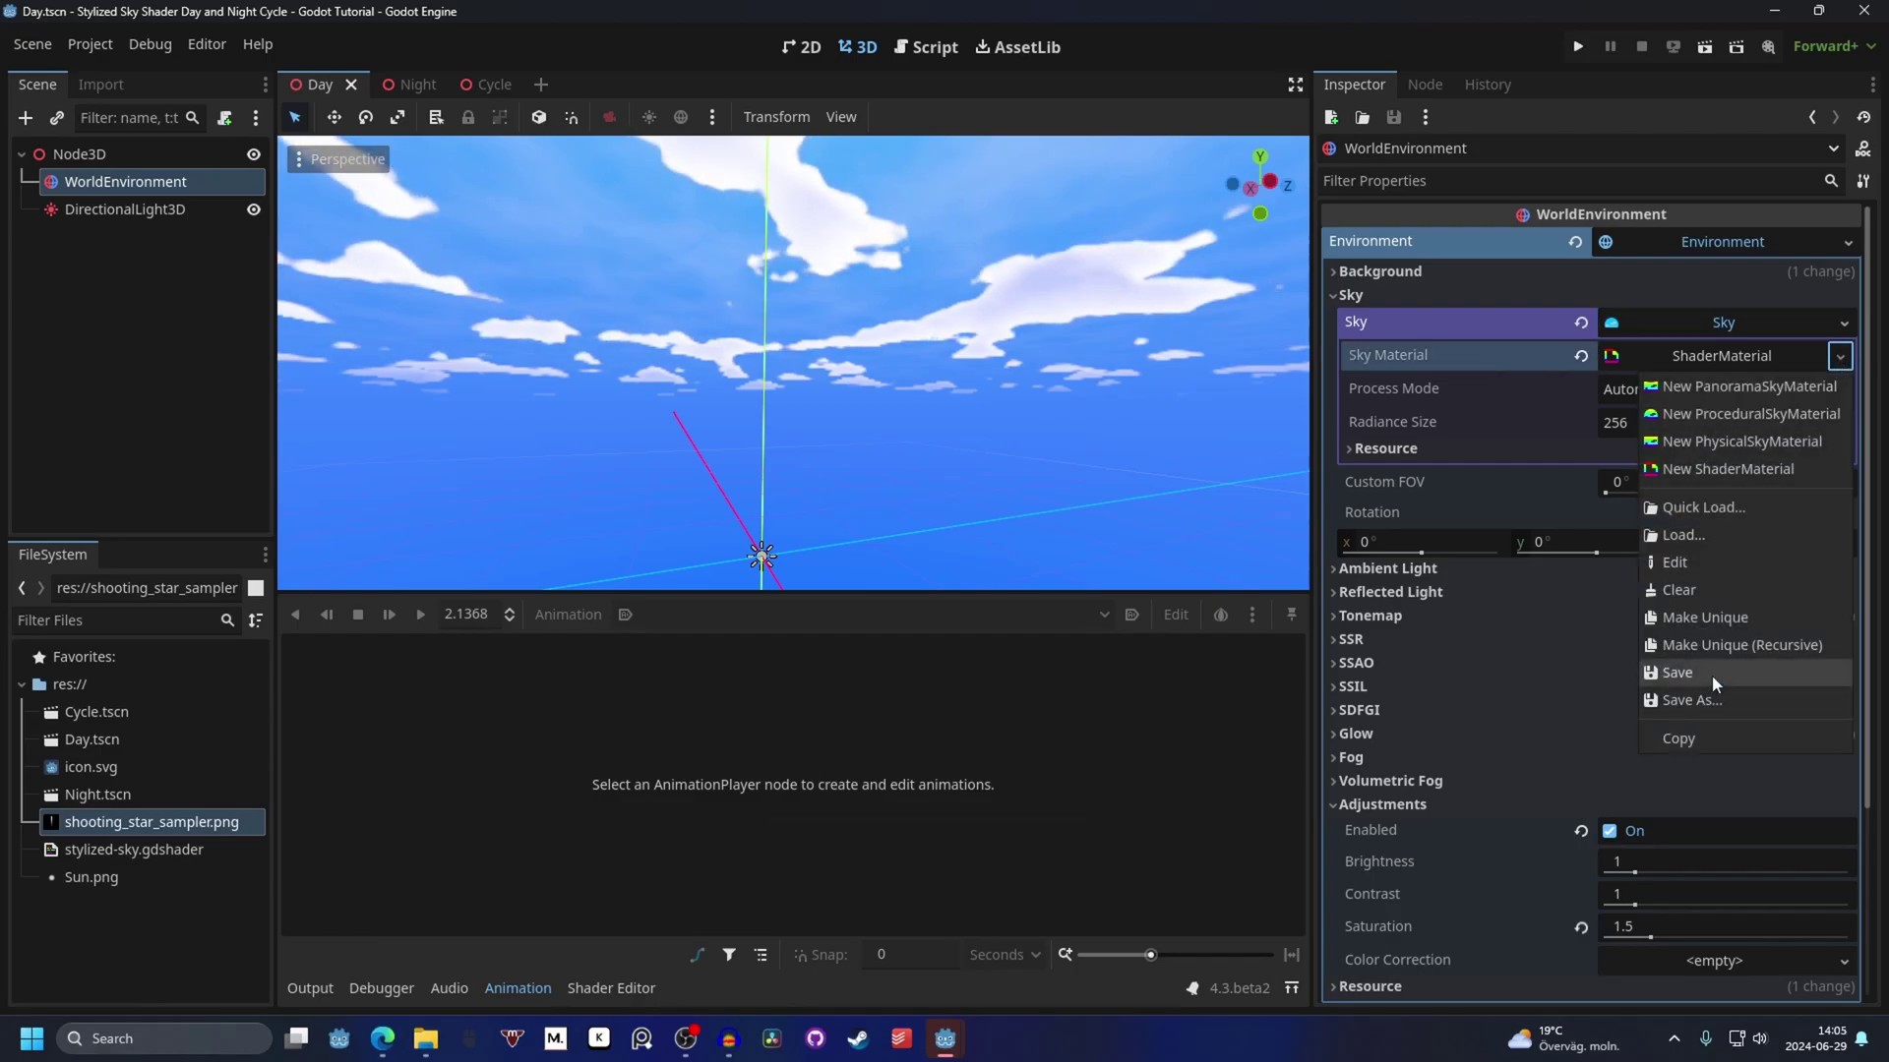
pyautogui.click(1716, 700)
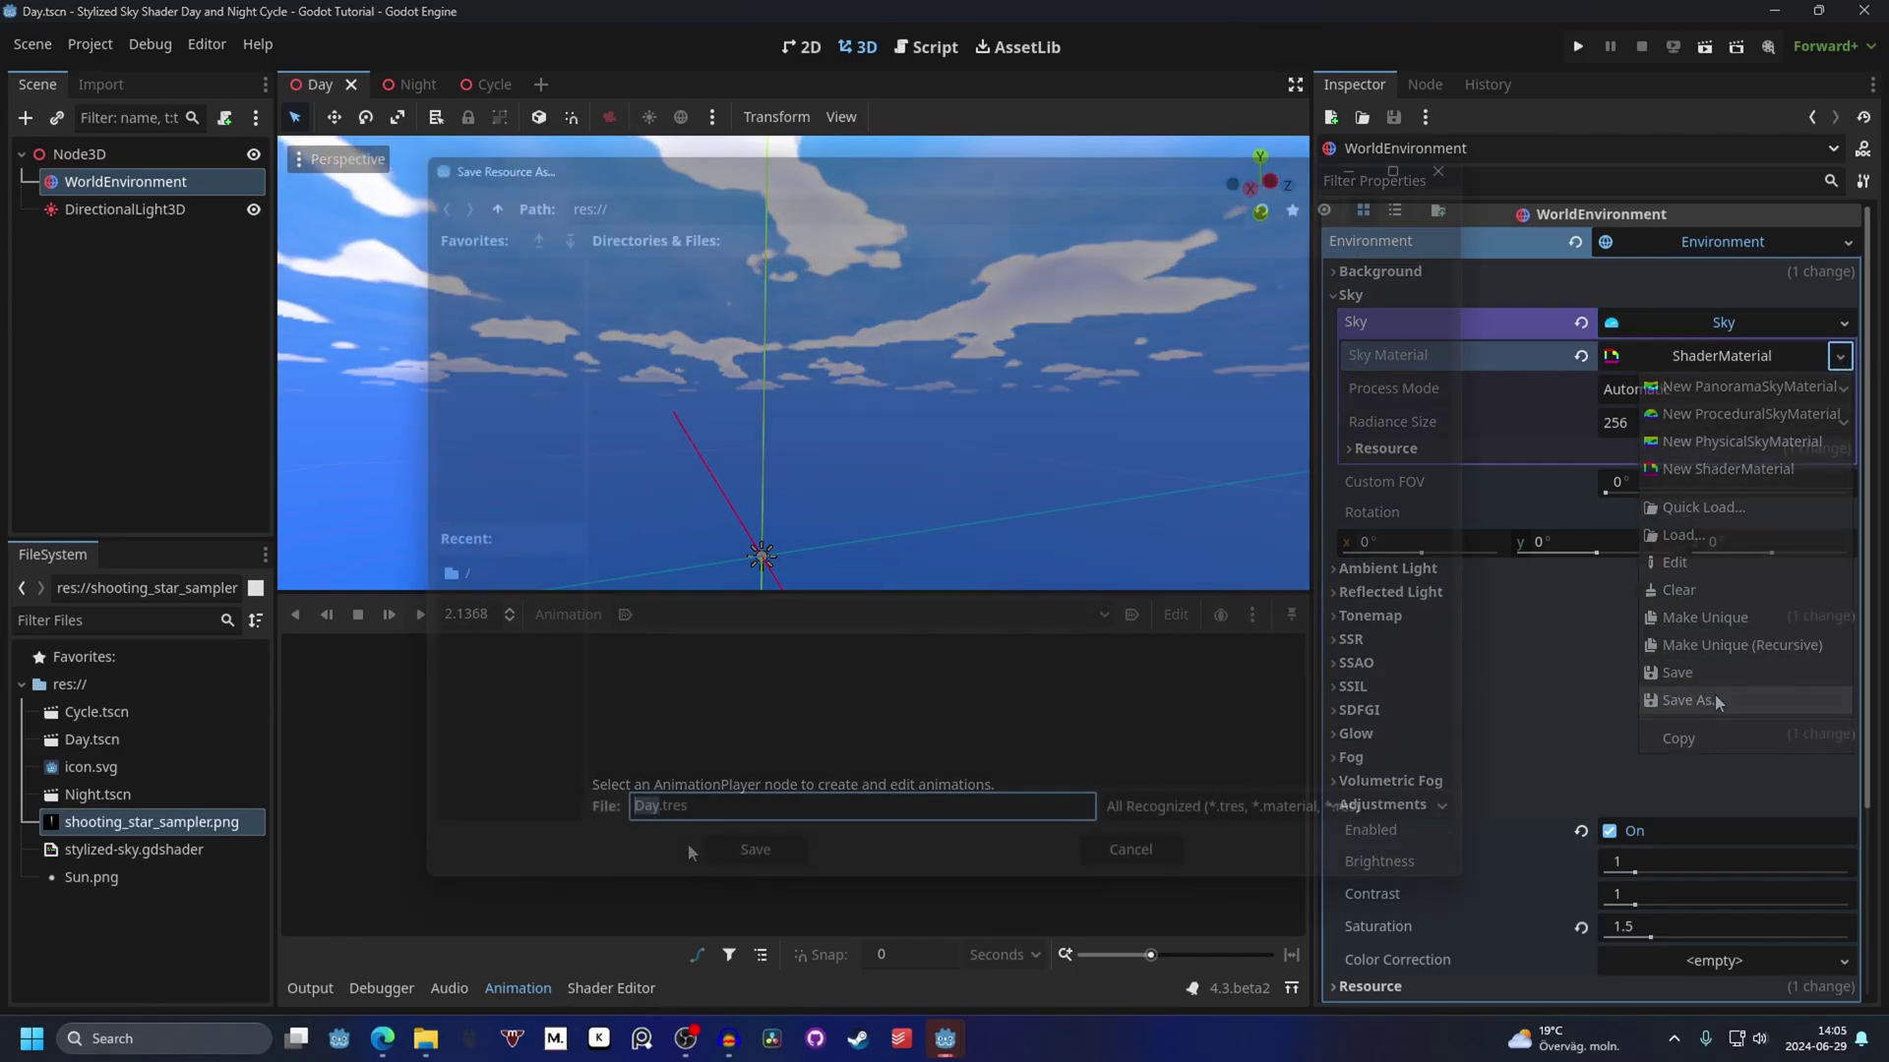
pyautogui.click(748, 852)
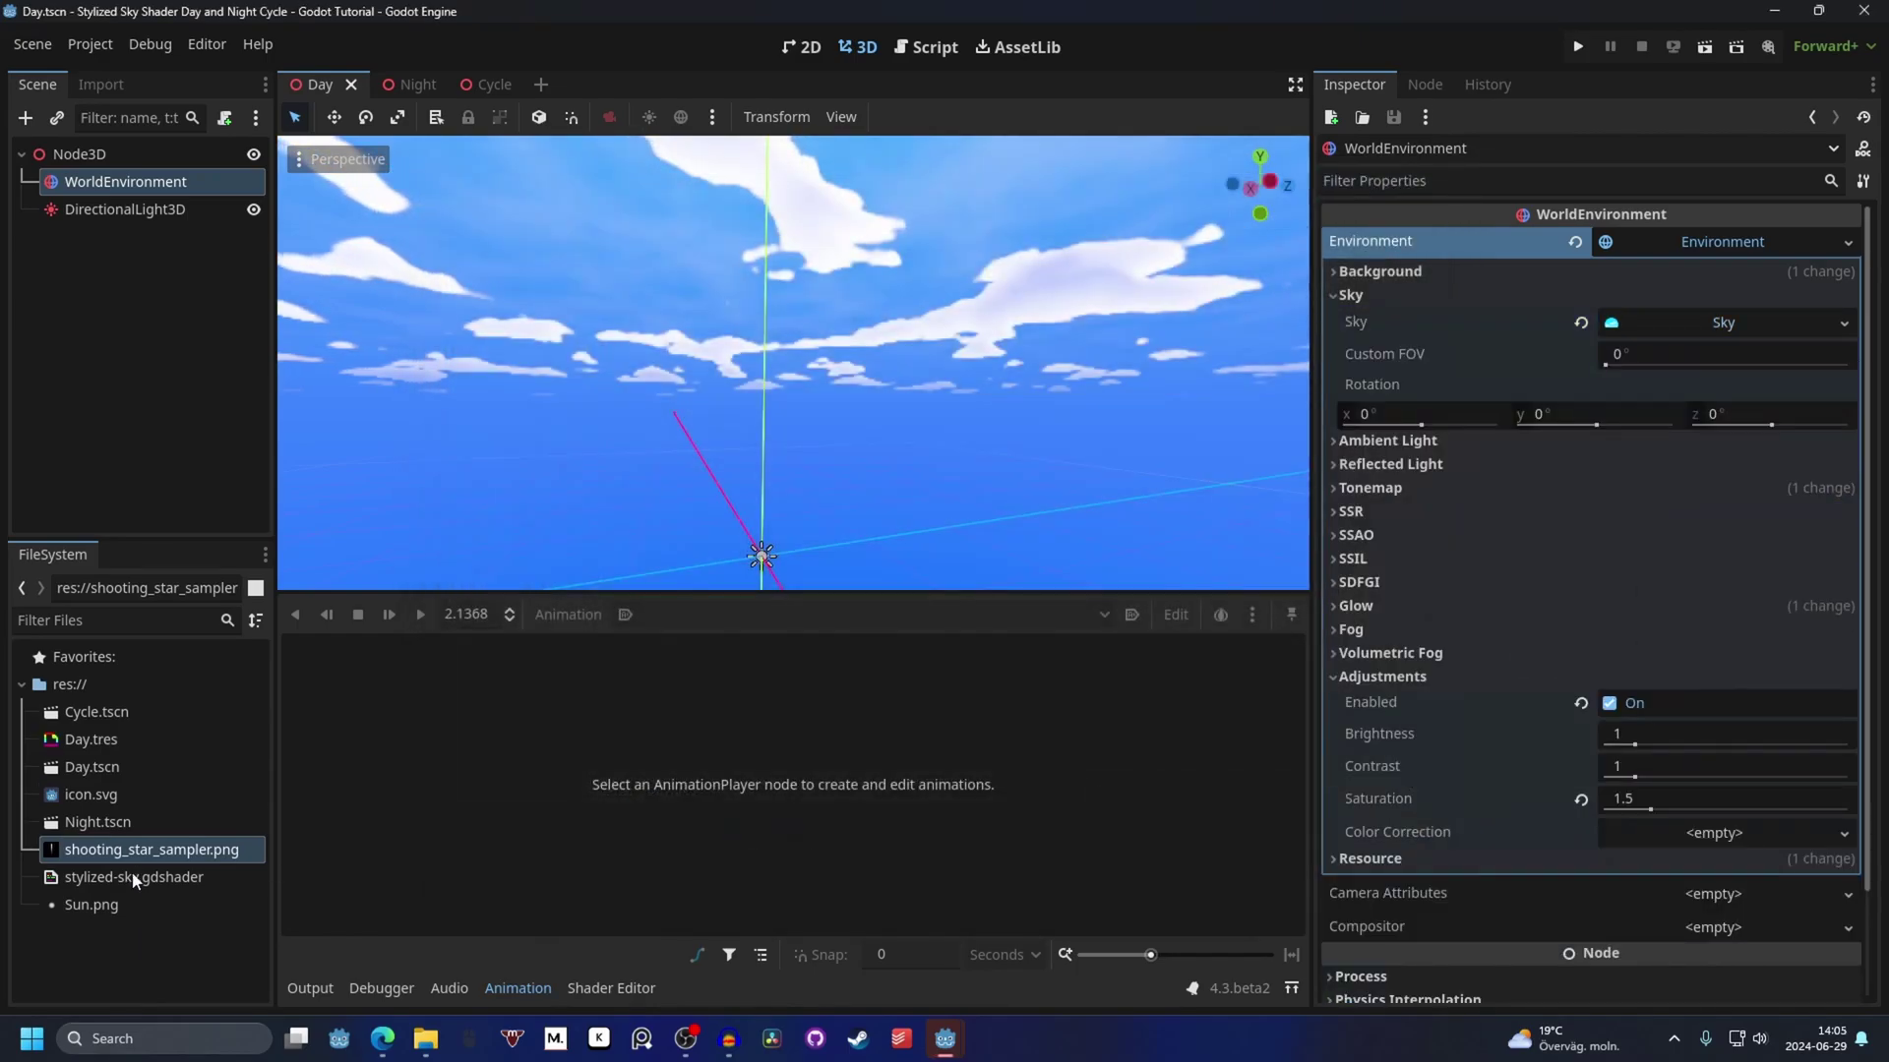
pyautogui.click(145, 734)
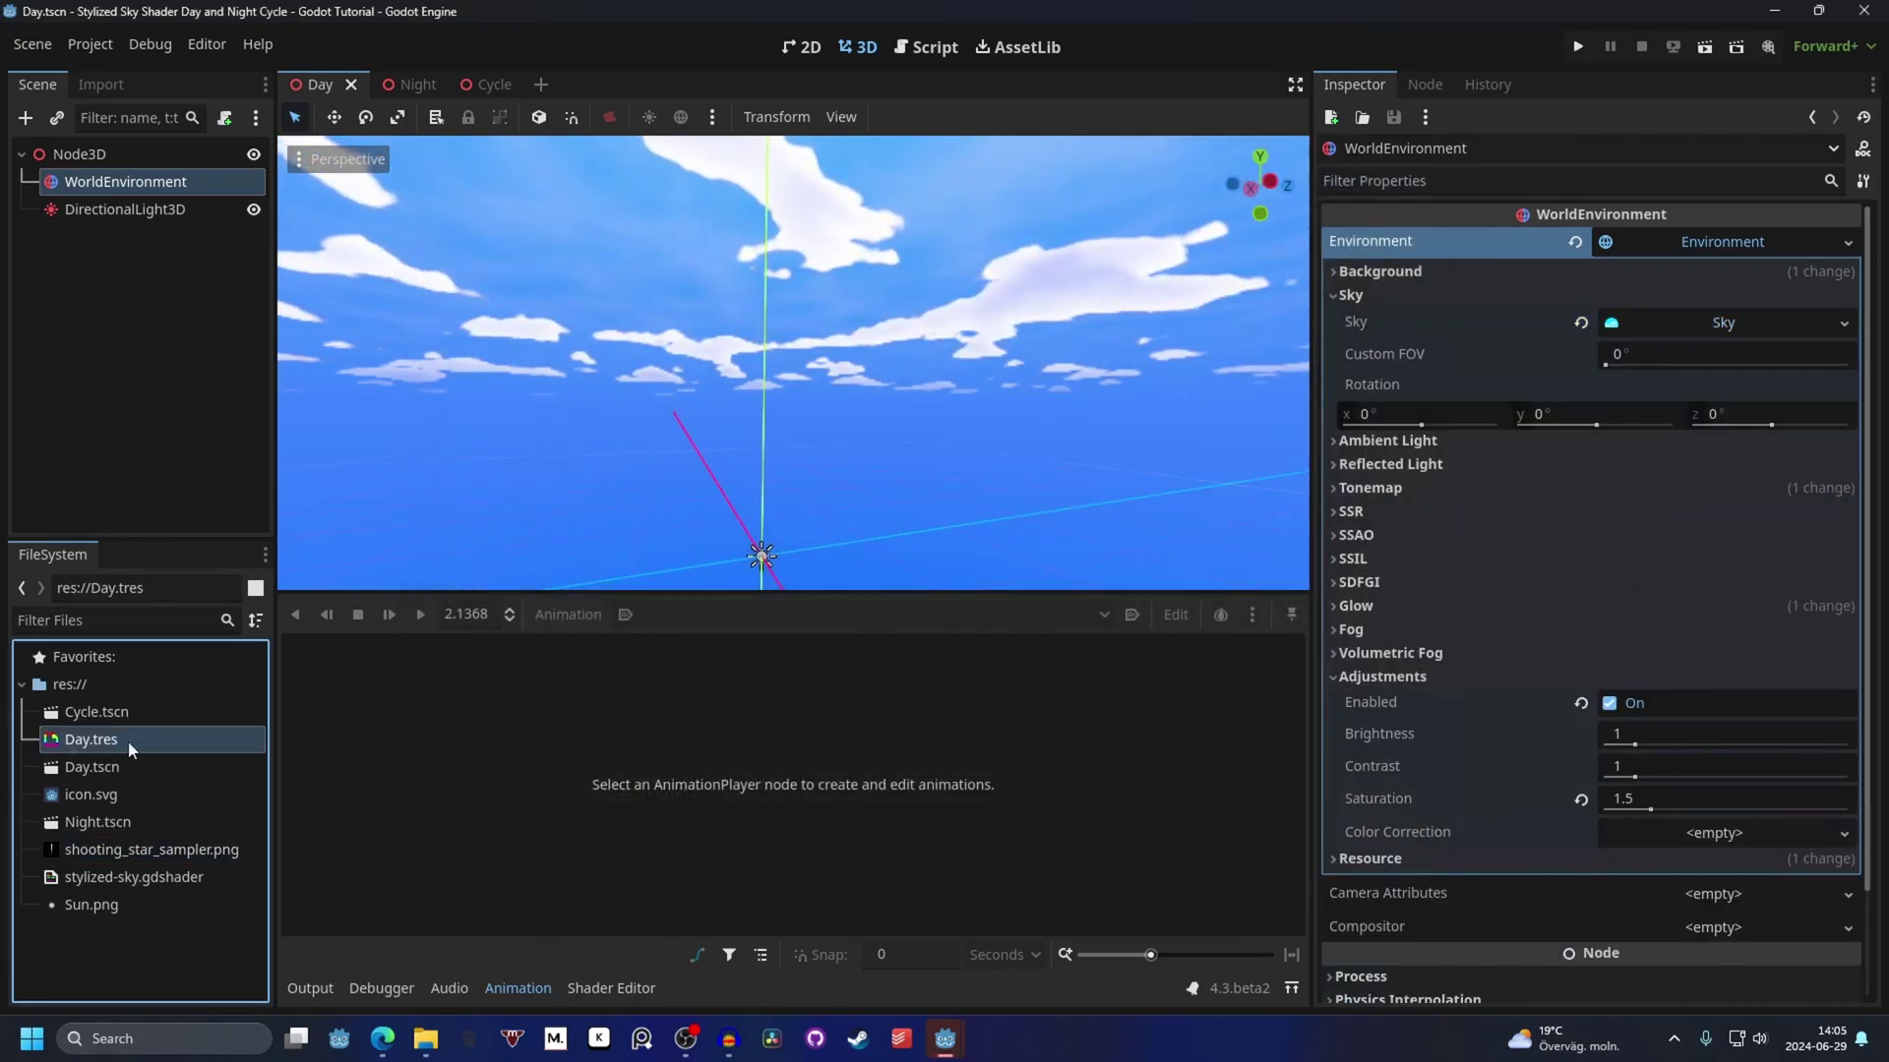
# Create a new 3D scene and add a WorldEnvironment and a DirectionalLight3D from the preview environment and sun.
pyautogui.click(540, 83)
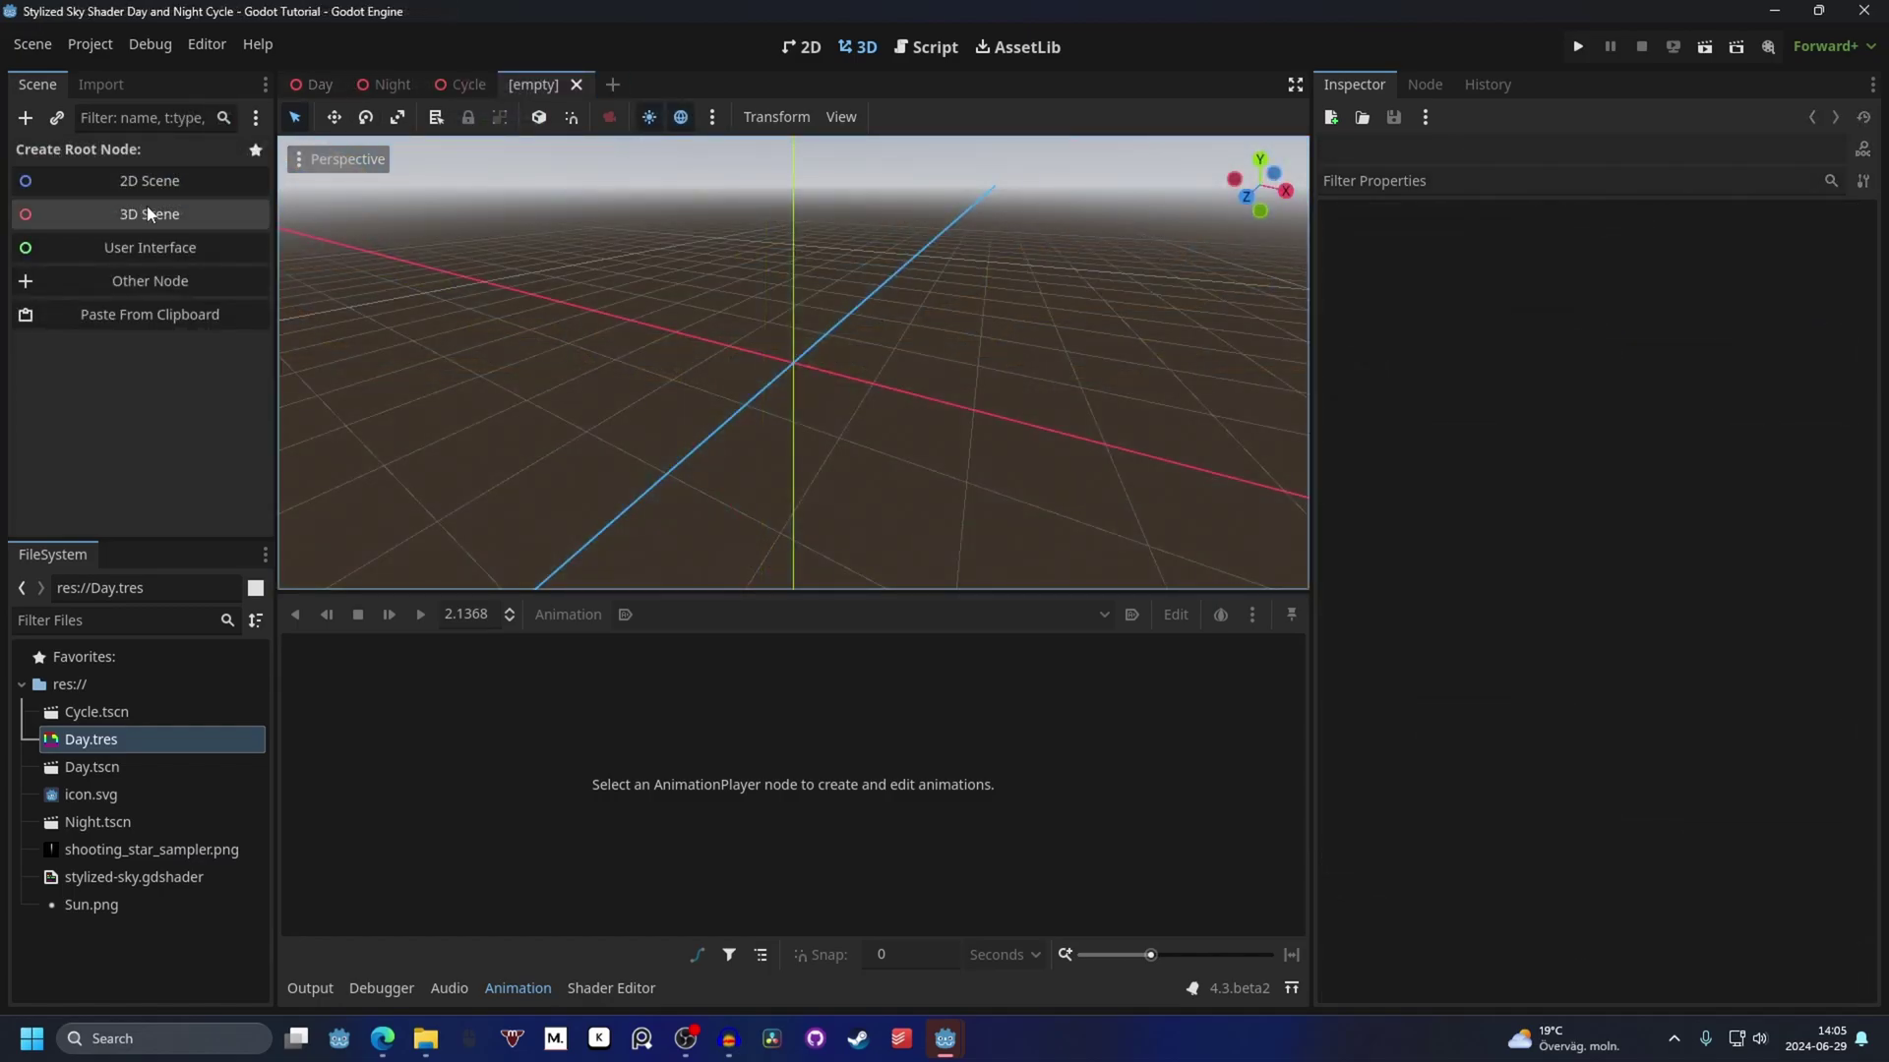
pyautogui.click(181, 216)
pyautogui.click(712, 117)
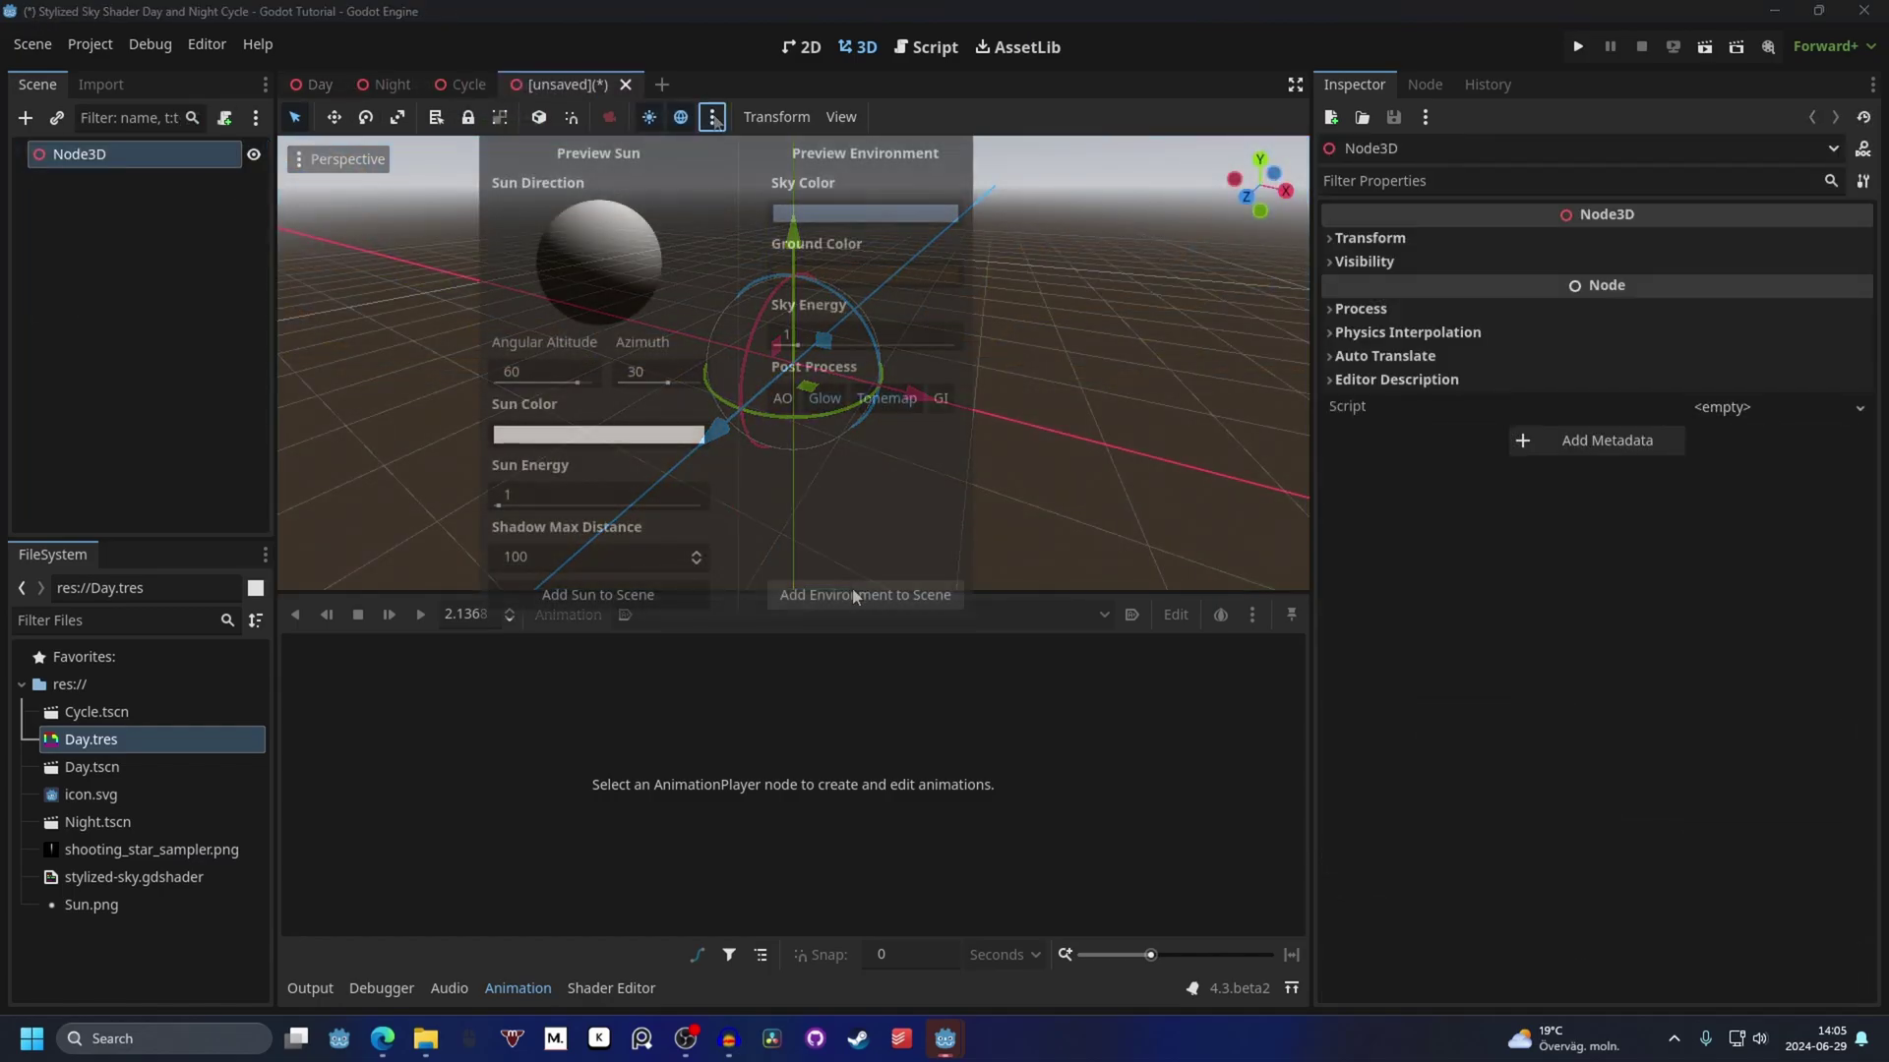
pyautogui.click(858, 596)
pyautogui.click(710, 116)
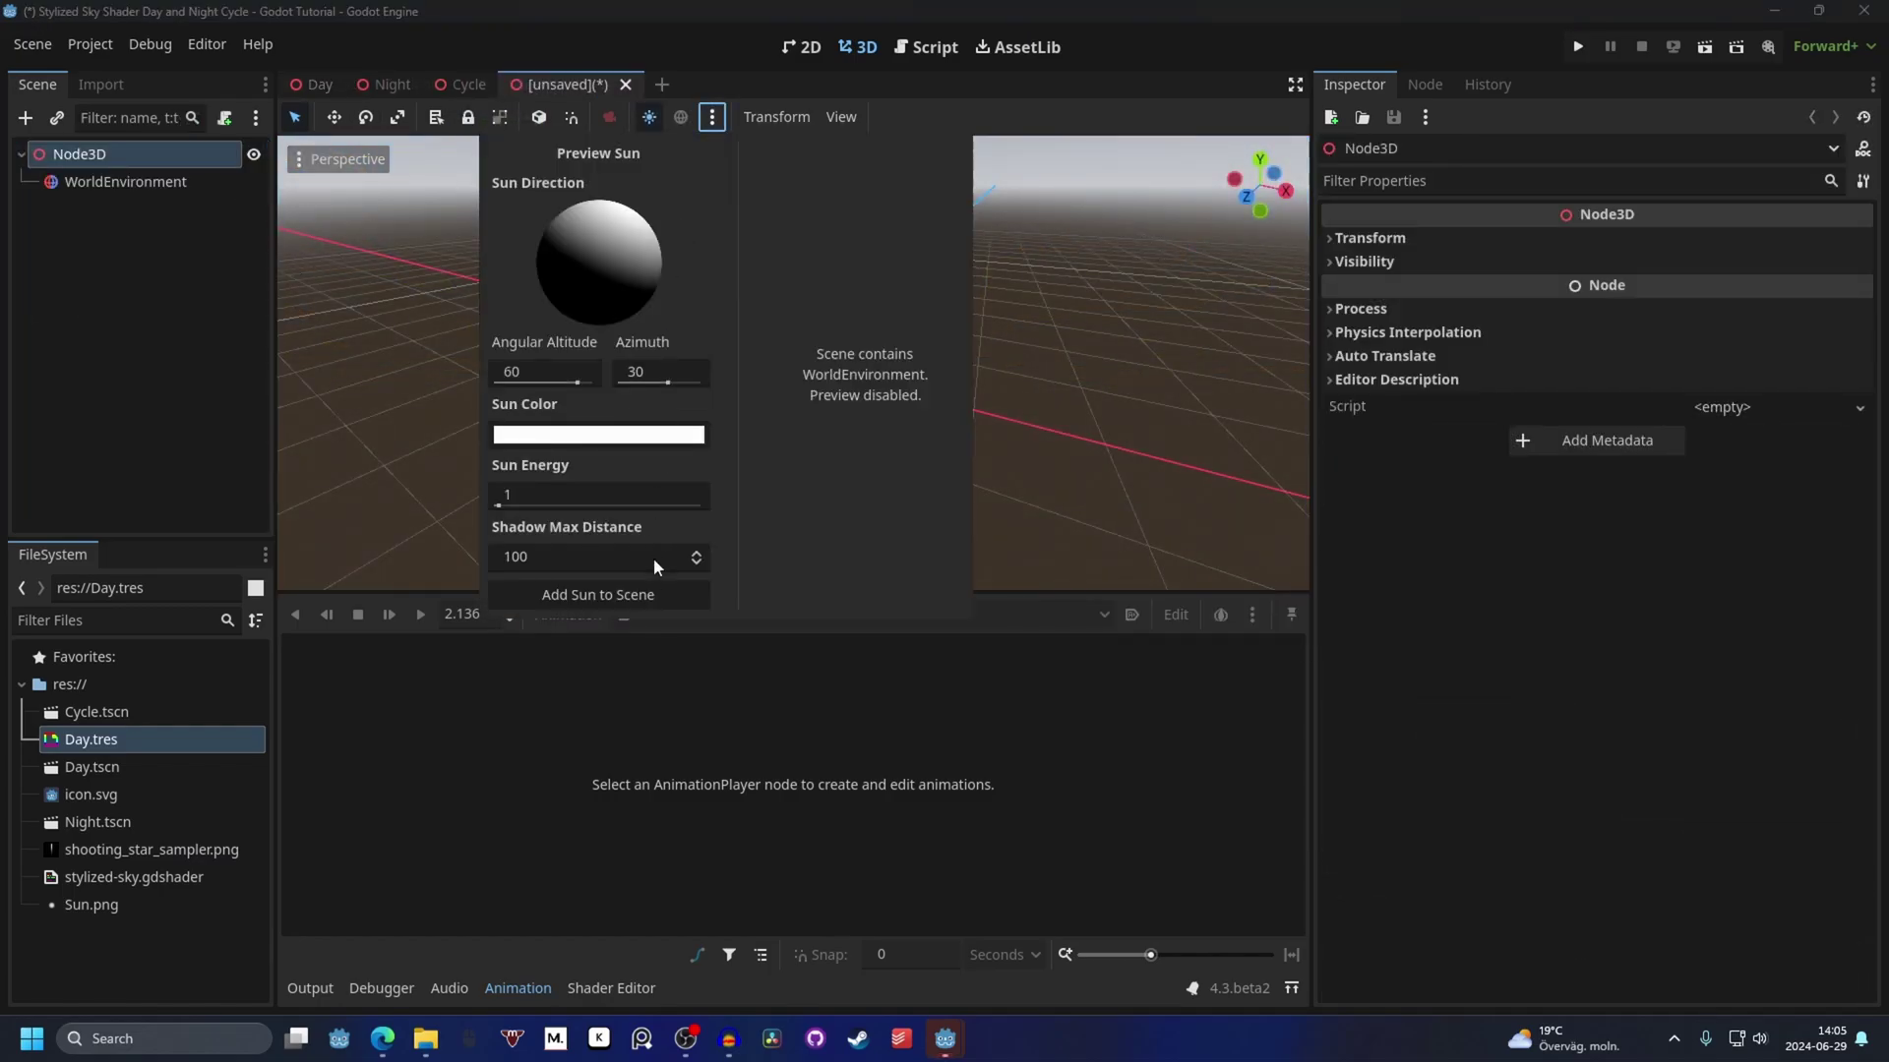
pyautogui.click(602, 593)
# Clear the default procedural Sky Material from the new scene's WorldEnvironment.
pyautogui.click(165, 210)
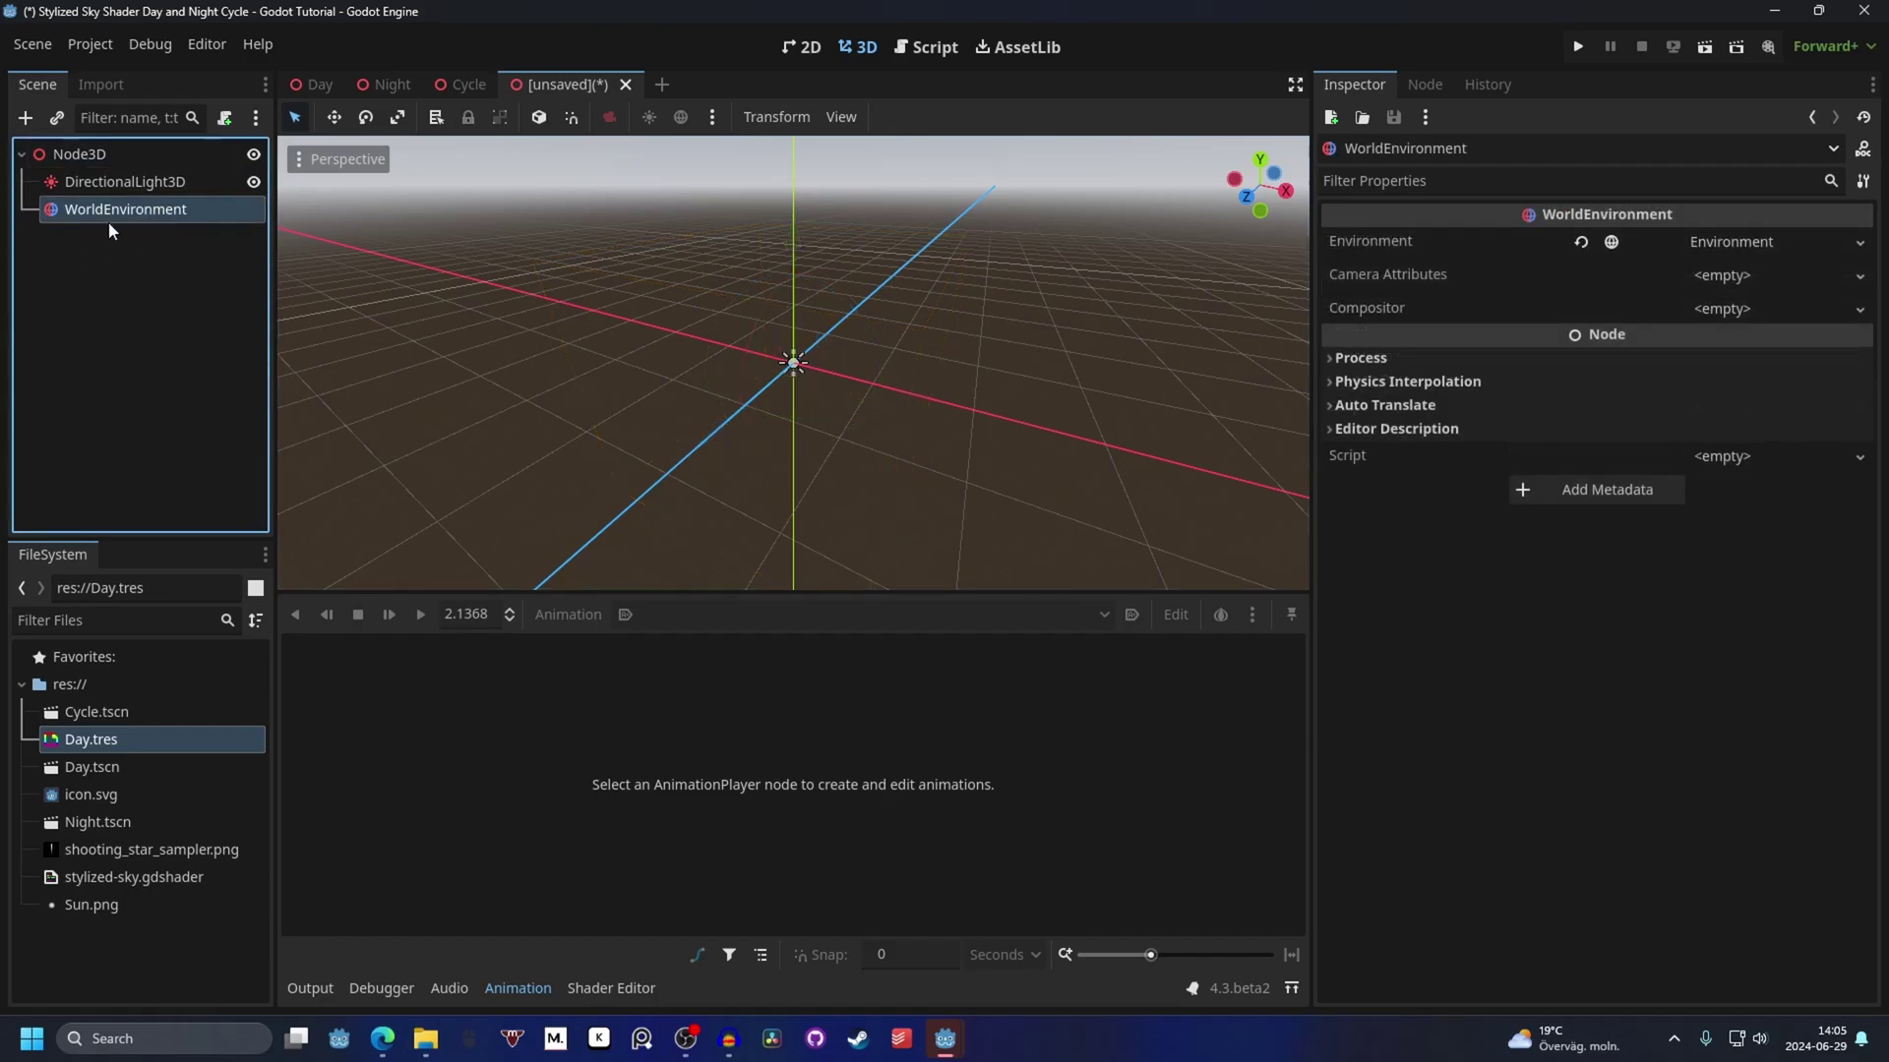
pyautogui.click(1420, 241)
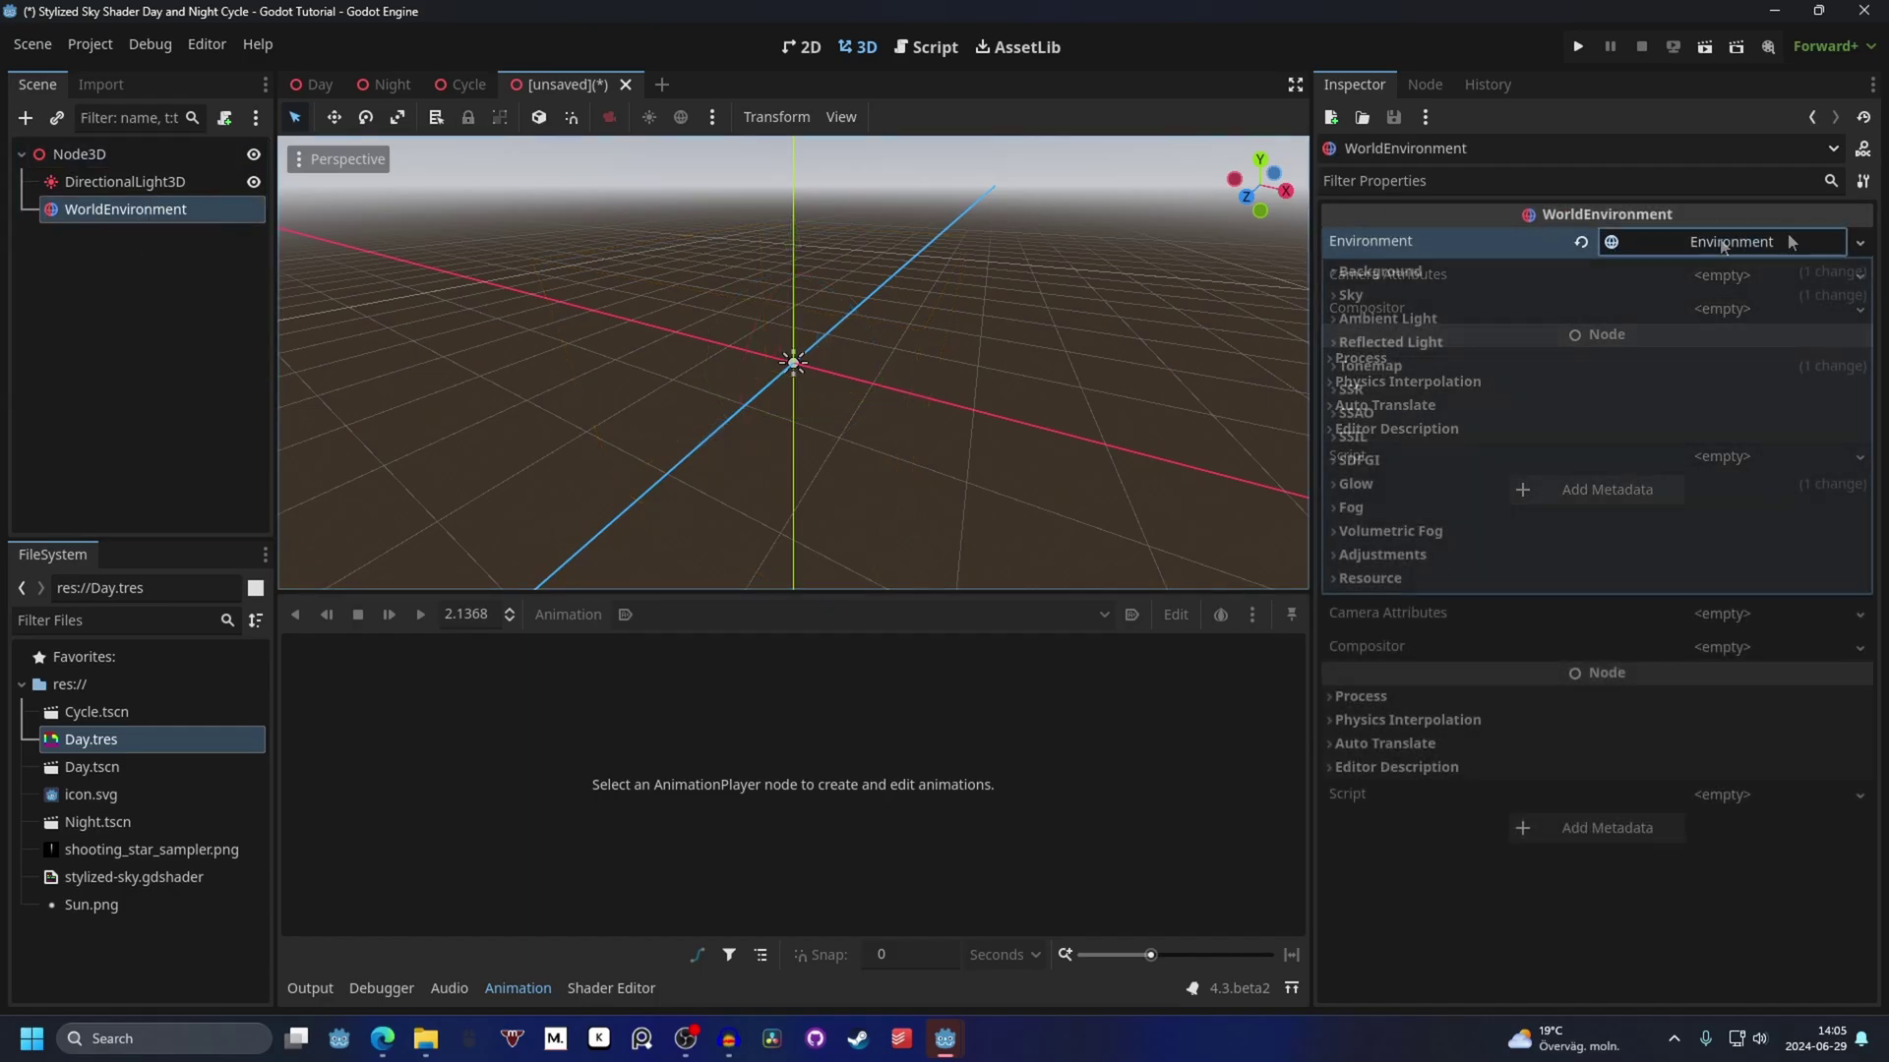
pyautogui.click(1406, 295)
pyautogui.click(1731, 326)
pyautogui.click(1586, 356)
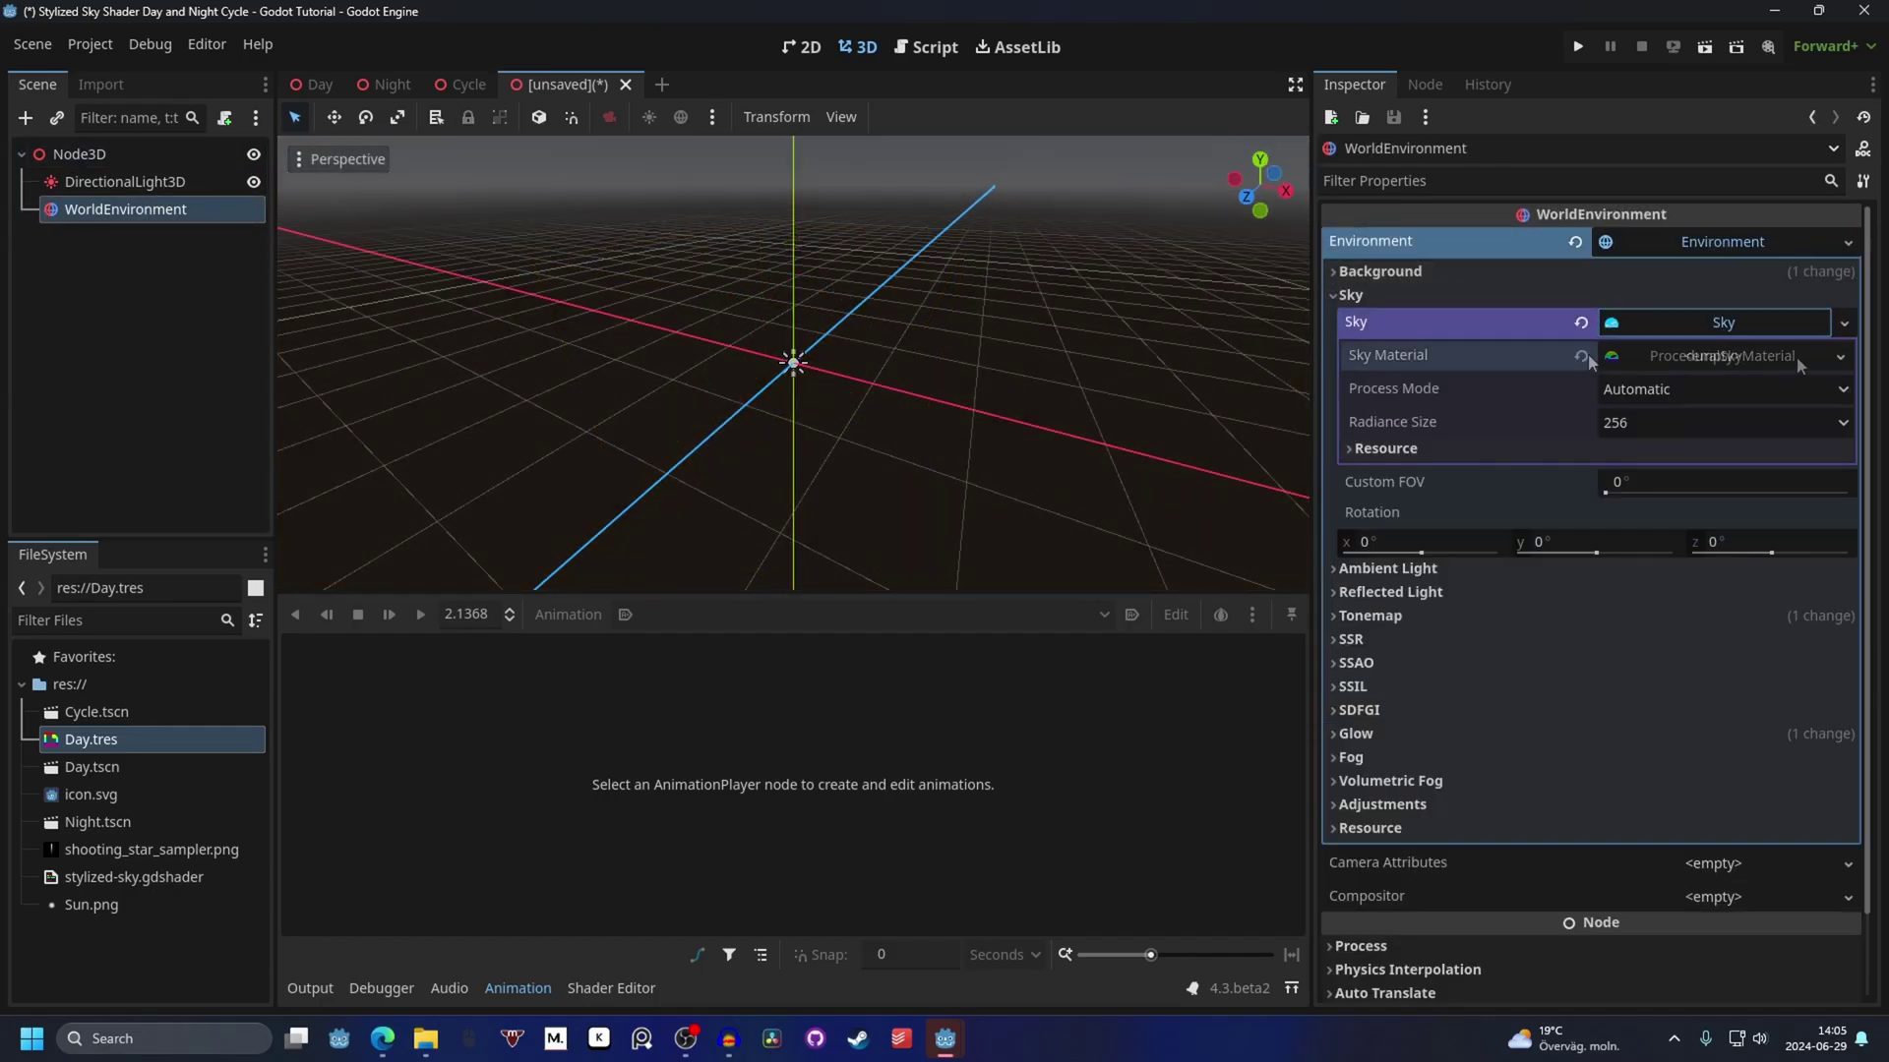
# Assign Day.tres as the Sky Material of the new scene's WorldEnvironment and compare the sky with the Day scene.
pyautogui.moveTo(111, 747); pyautogui.dragTo(1456, 322)
pyautogui.moveTo(1728, 377); pyautogui.dragTo(1717, 360)
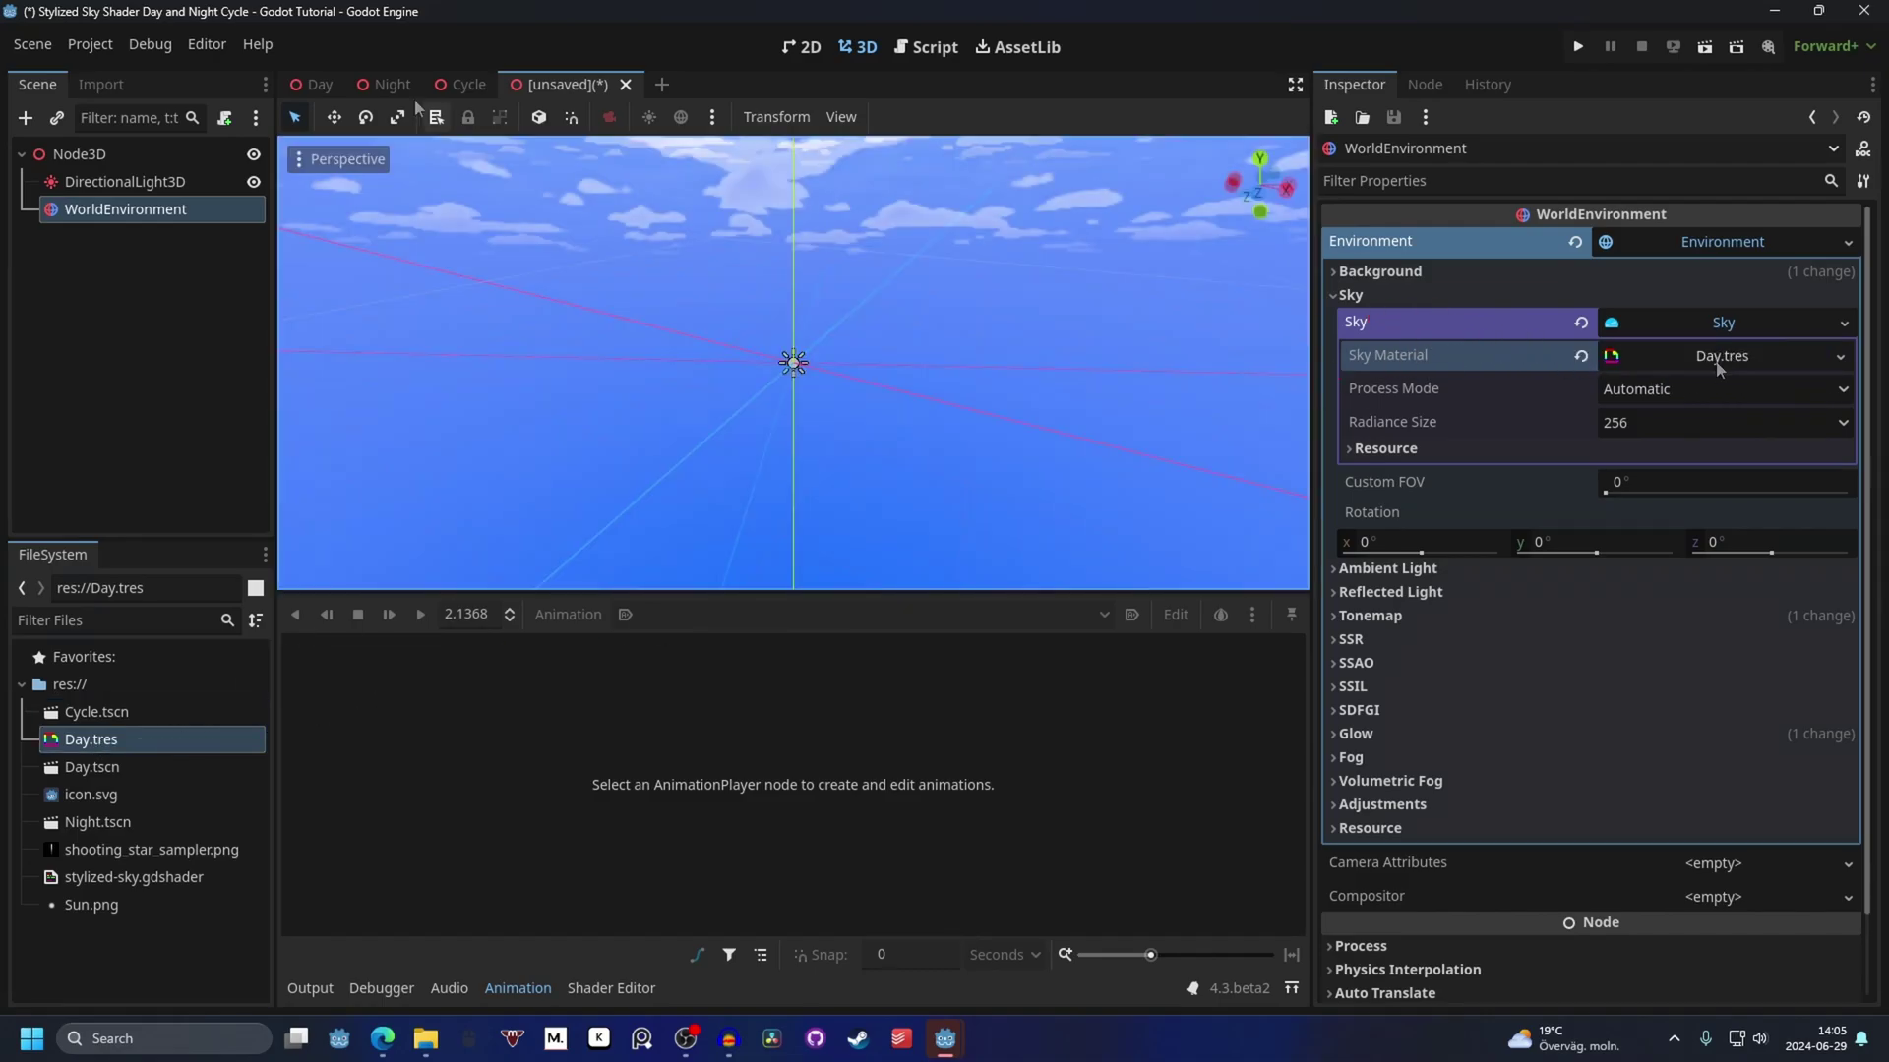
pyautogui.click(319, 85)
pyautogui.click(574, 93)
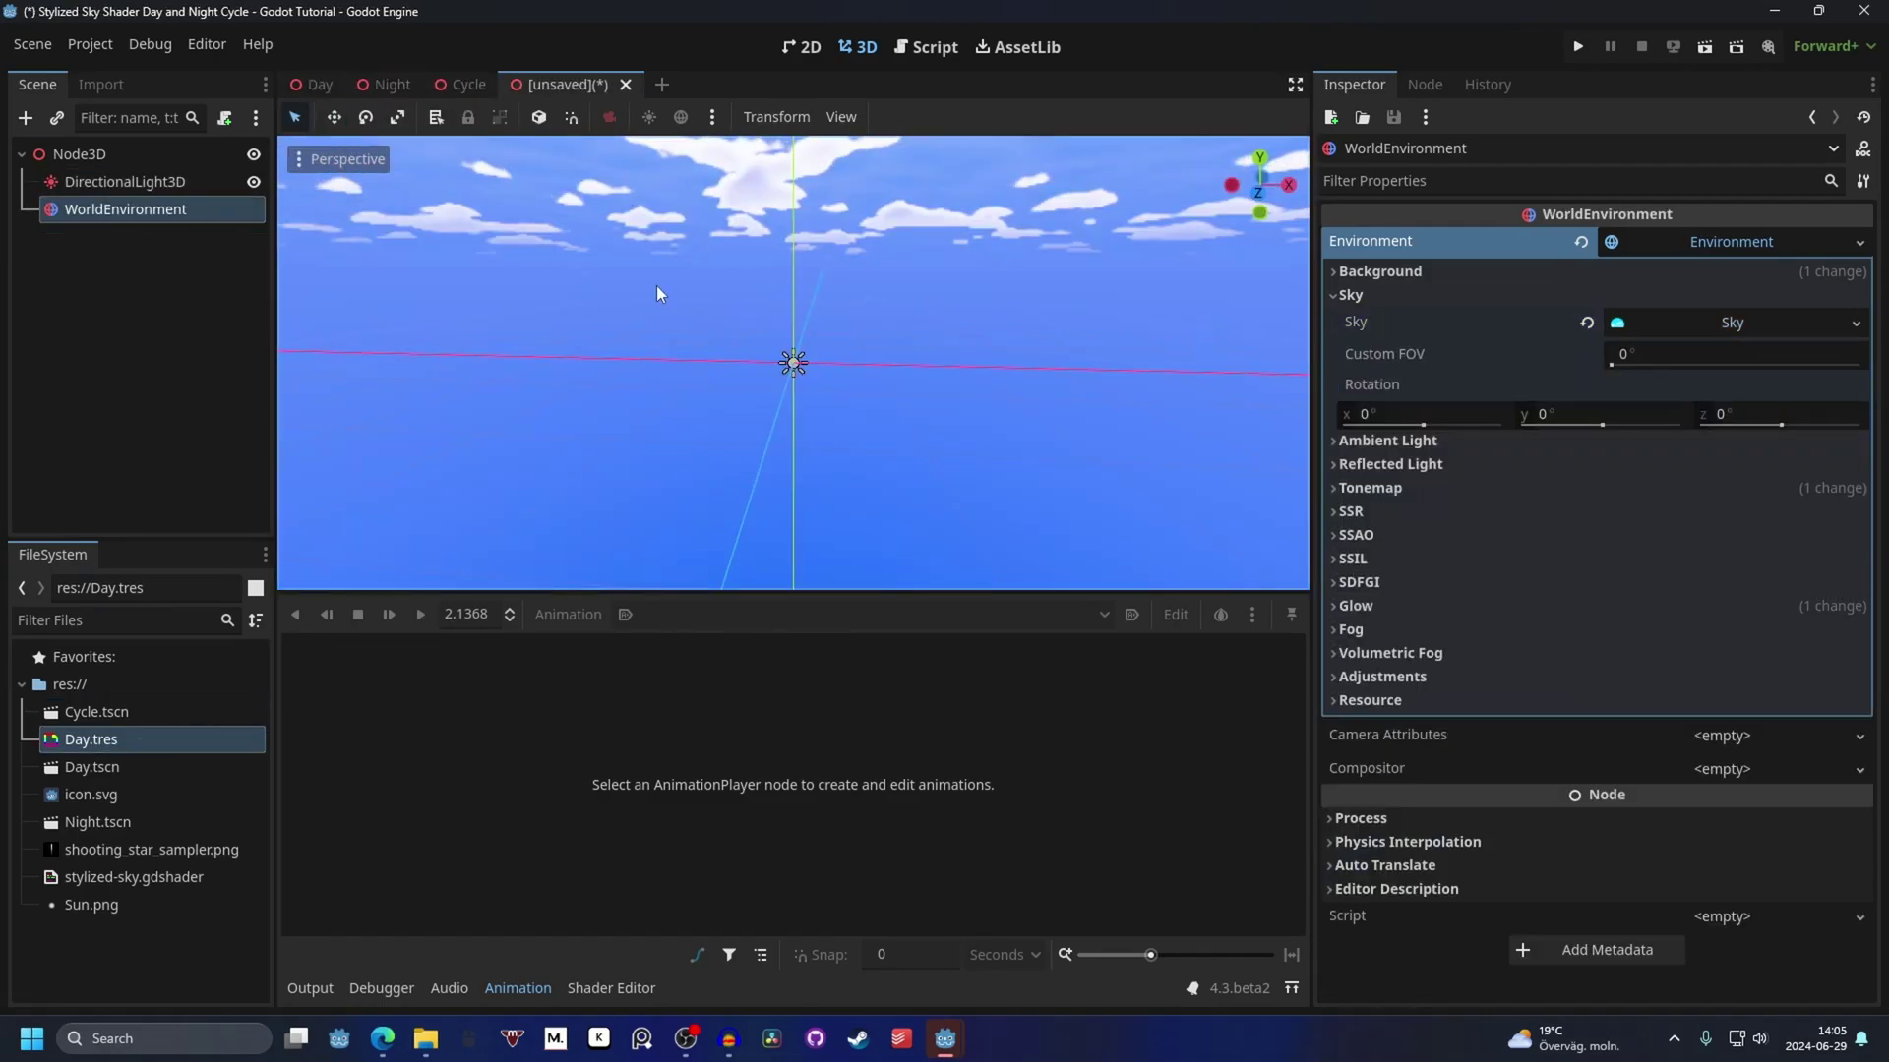
# Save a copy of the WorldEnvironment's Day.tres sky material as Day2.tres in the project root.
pyautogui.click(1731, 325)
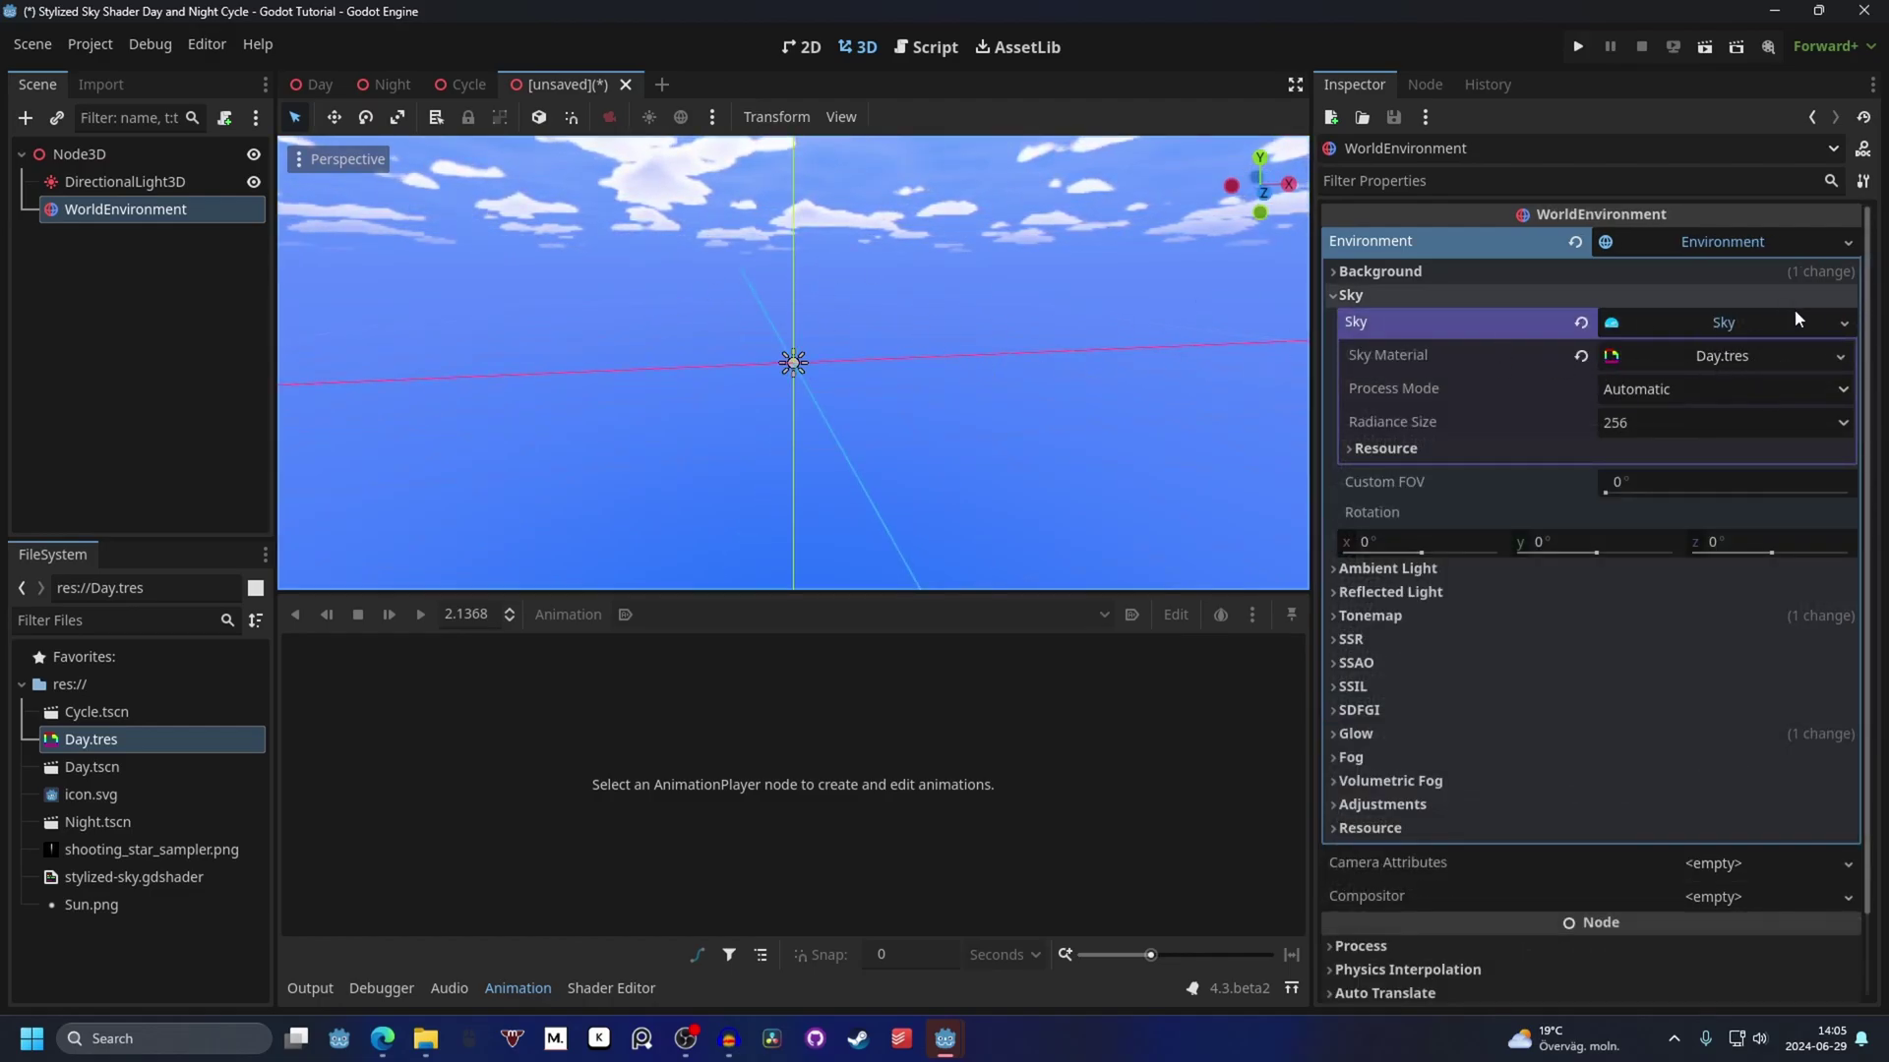
pyautogui.click(1840, 356)
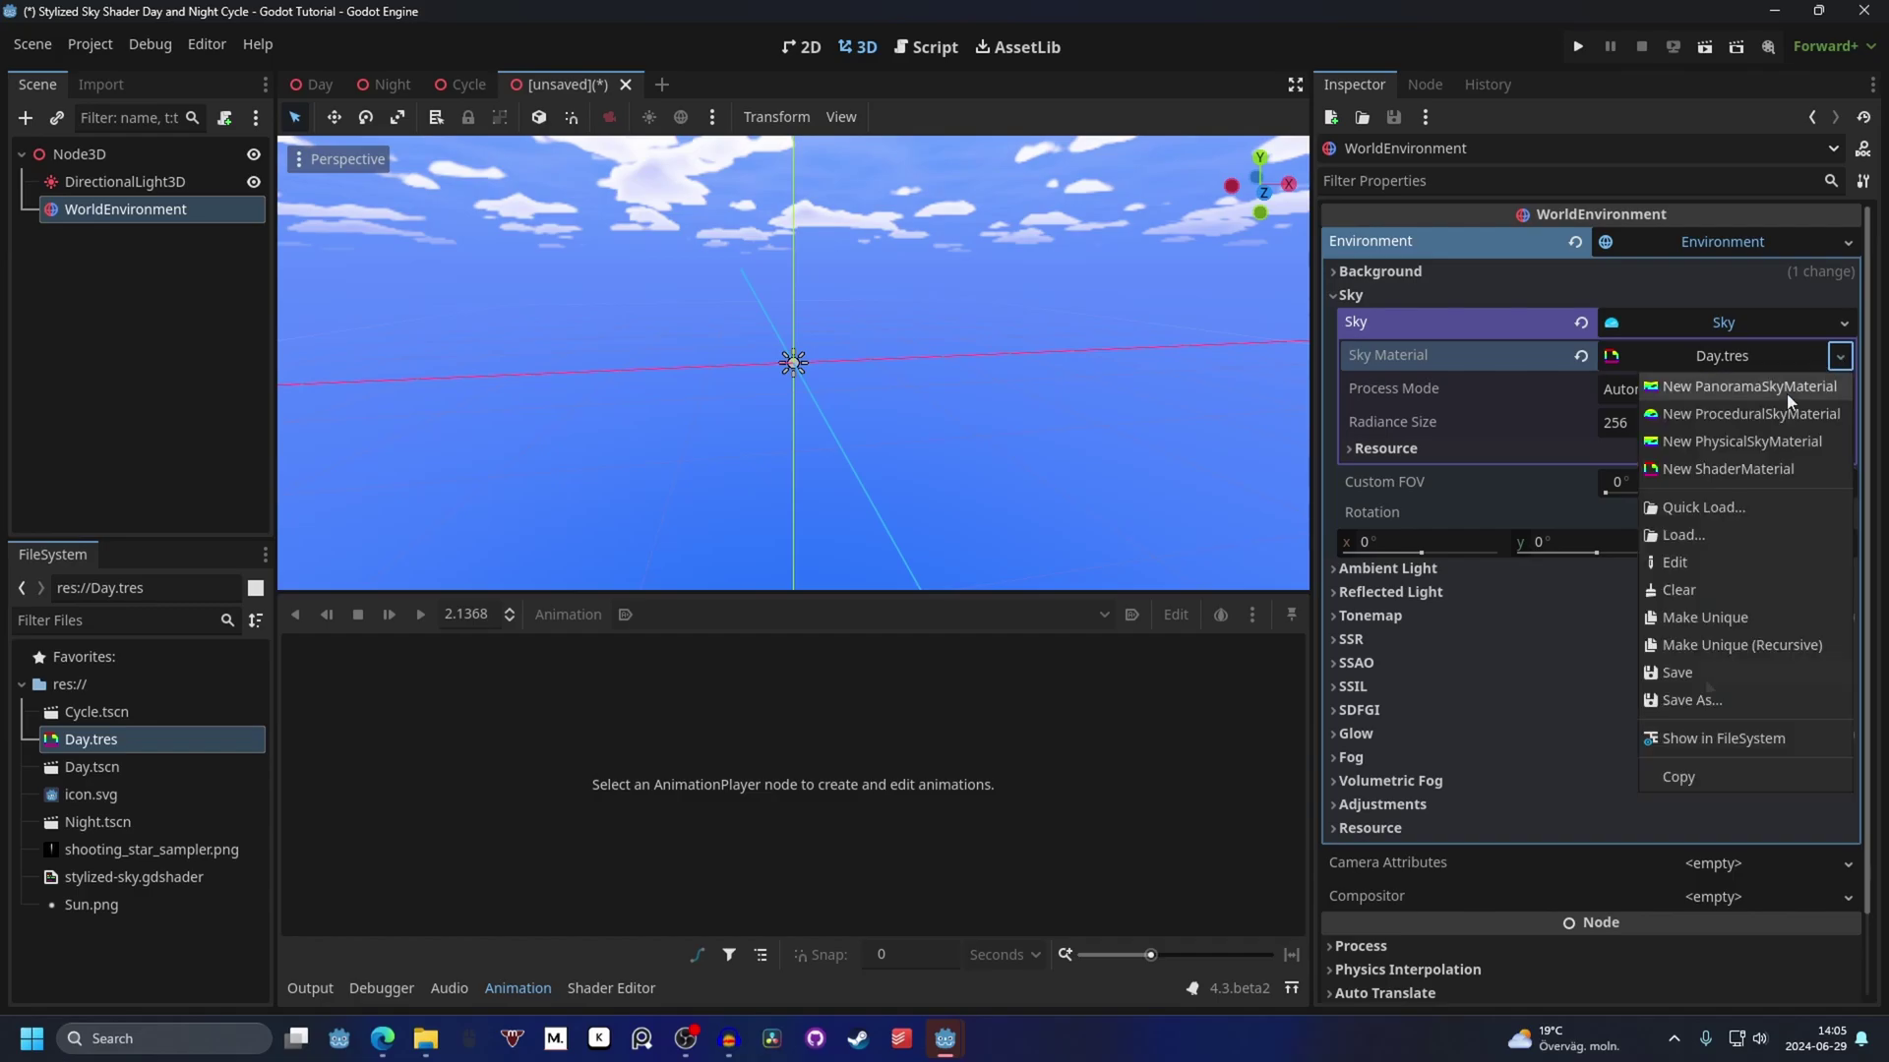
pyautogui.click(1720, 700)
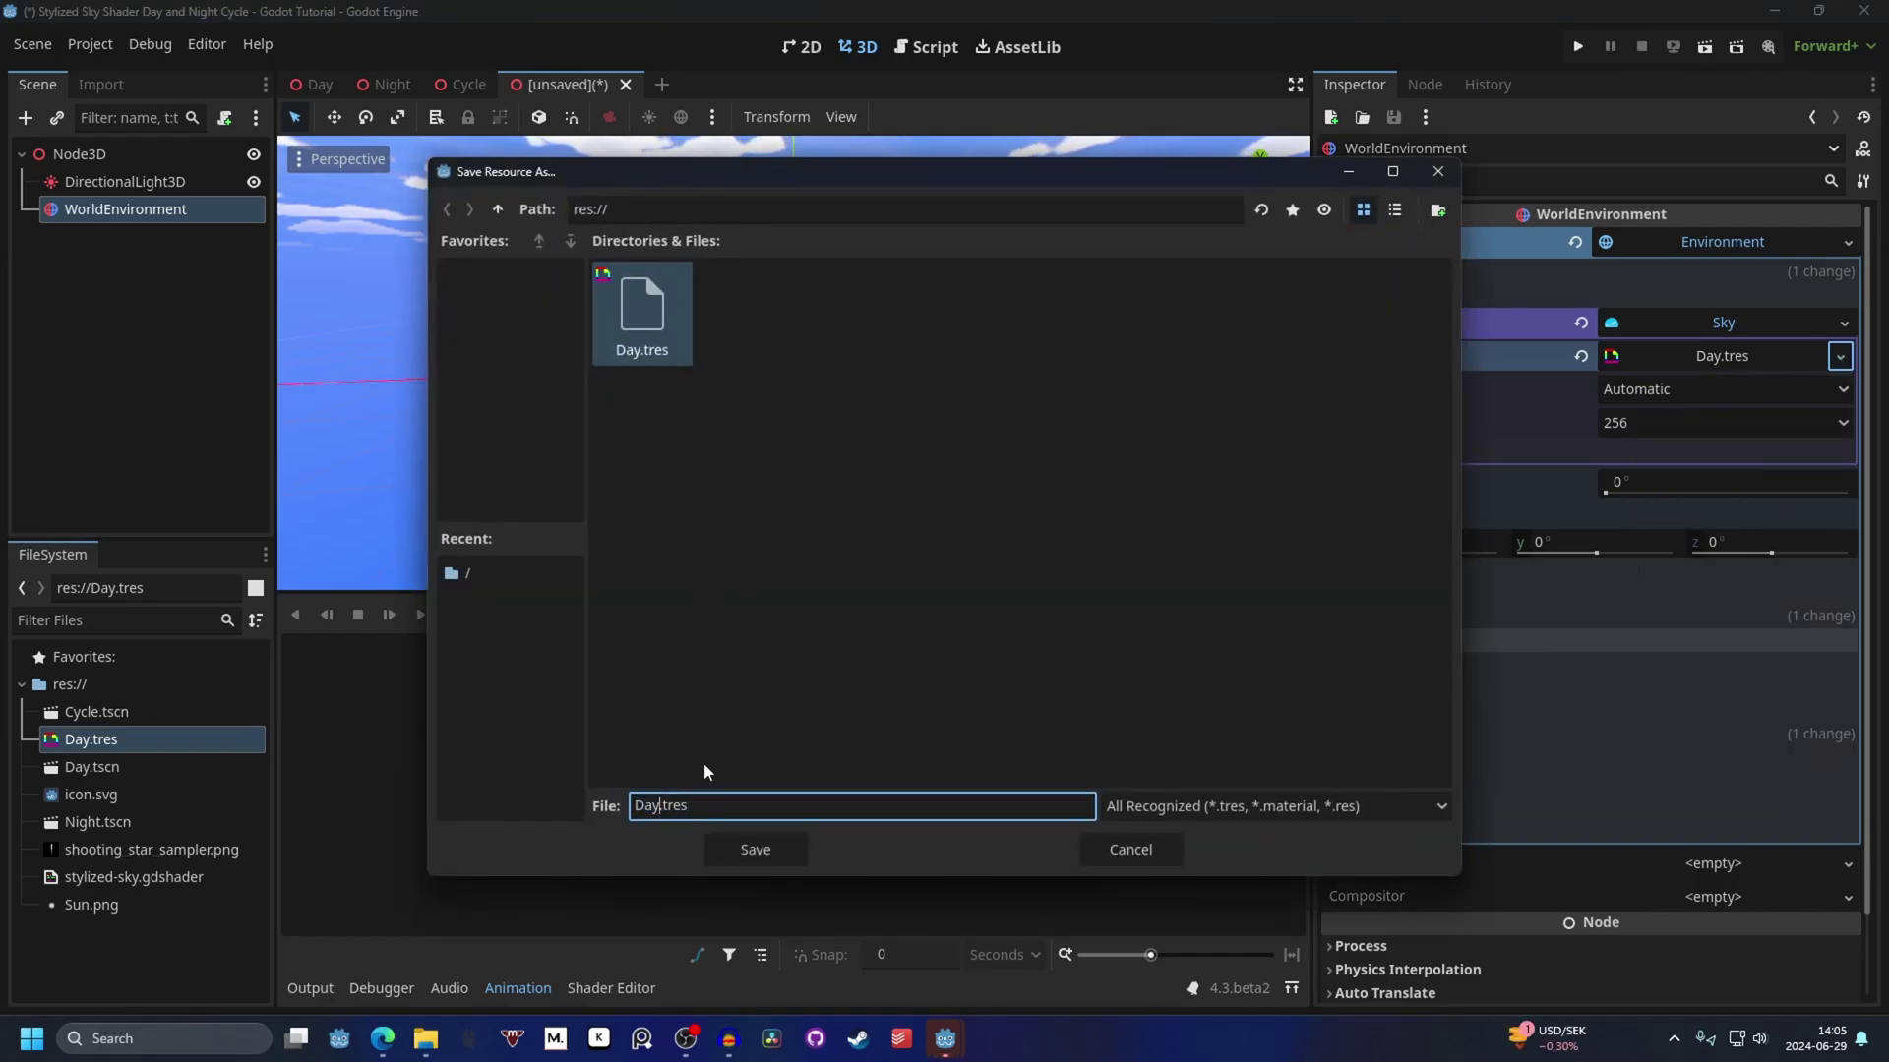
pyautogui.write('Day2')
pyautogui.press('Return')
# Reapply Day.tres to the WorldEnvironment's Sky Material, and replace it with Day2.tres.
pyautogui.click(130, 244)
pyautogui.click(133, 200)
pyautogui.click(134, 207)
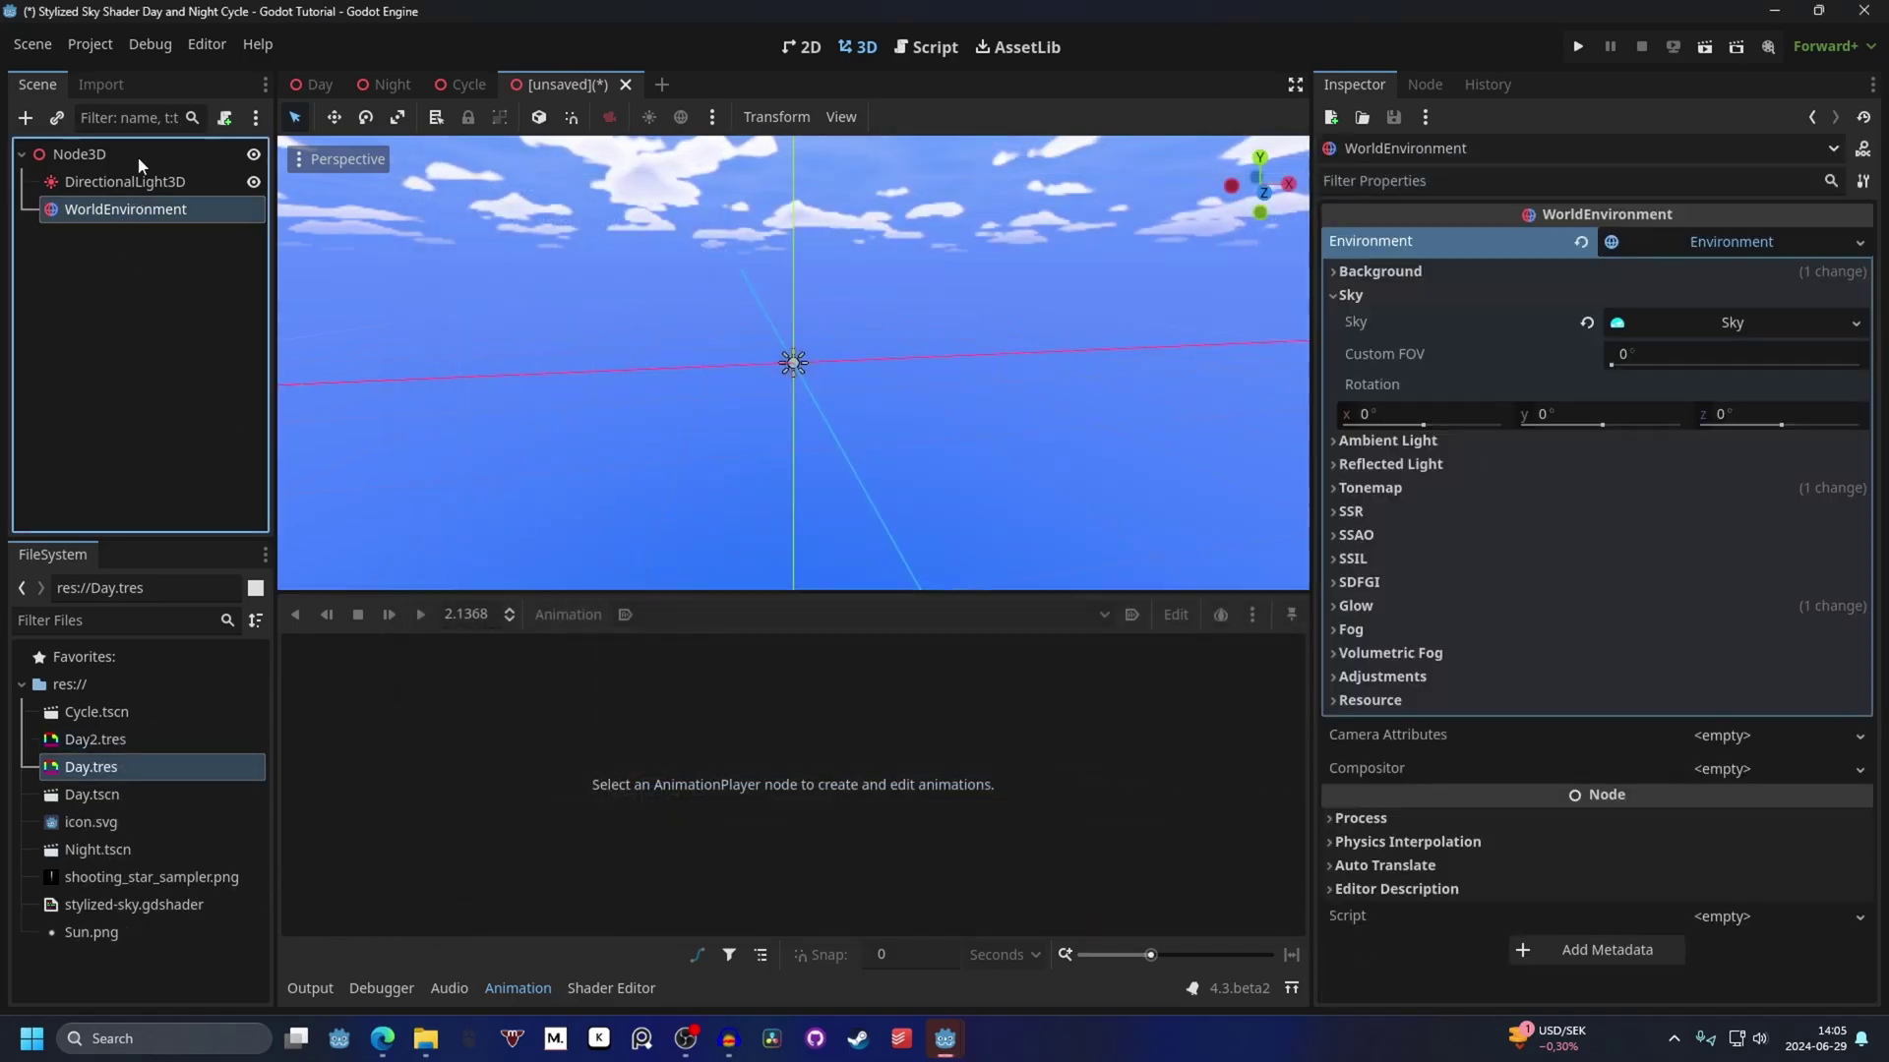
pyautogui.click(1712, 322)
pyautogui.moveTo(91, 767); pyautogui.dragTo(1720, 356)
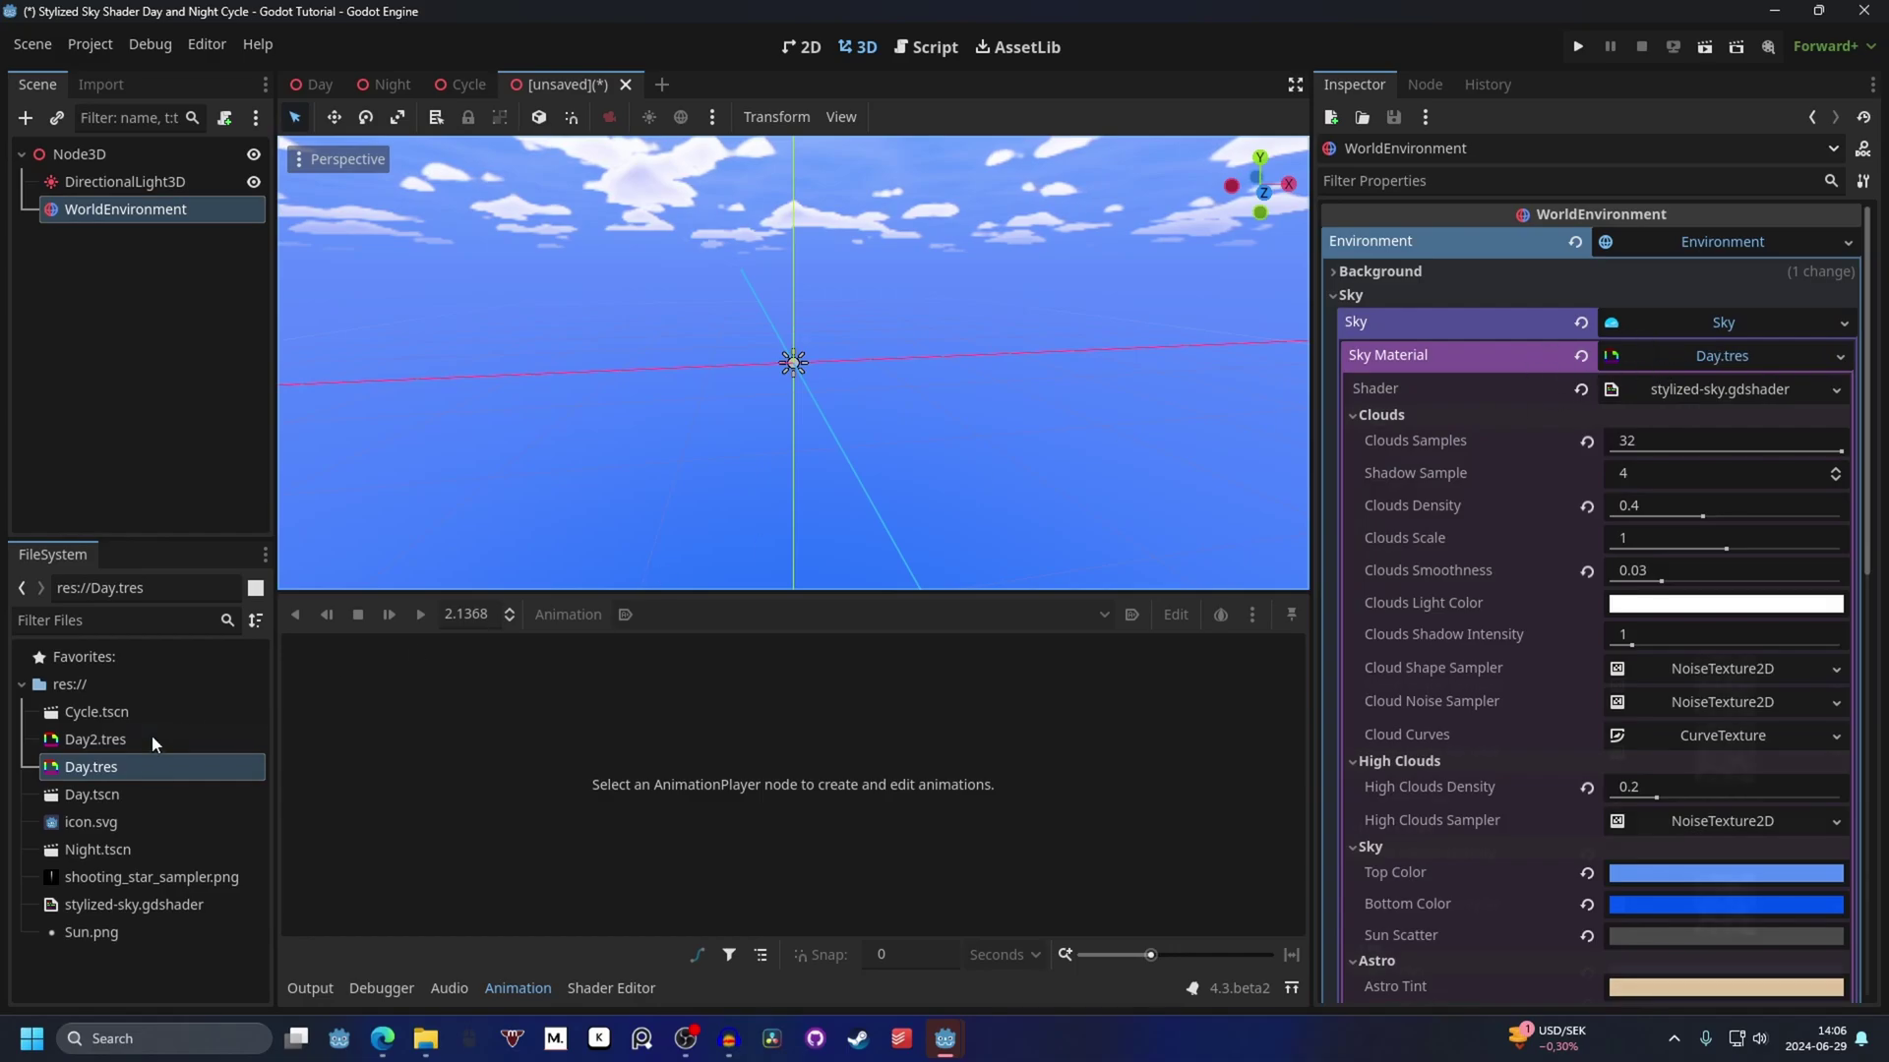
pyautogui.moveTo(151, 739); pyautogui.dragTo(1722, 356)
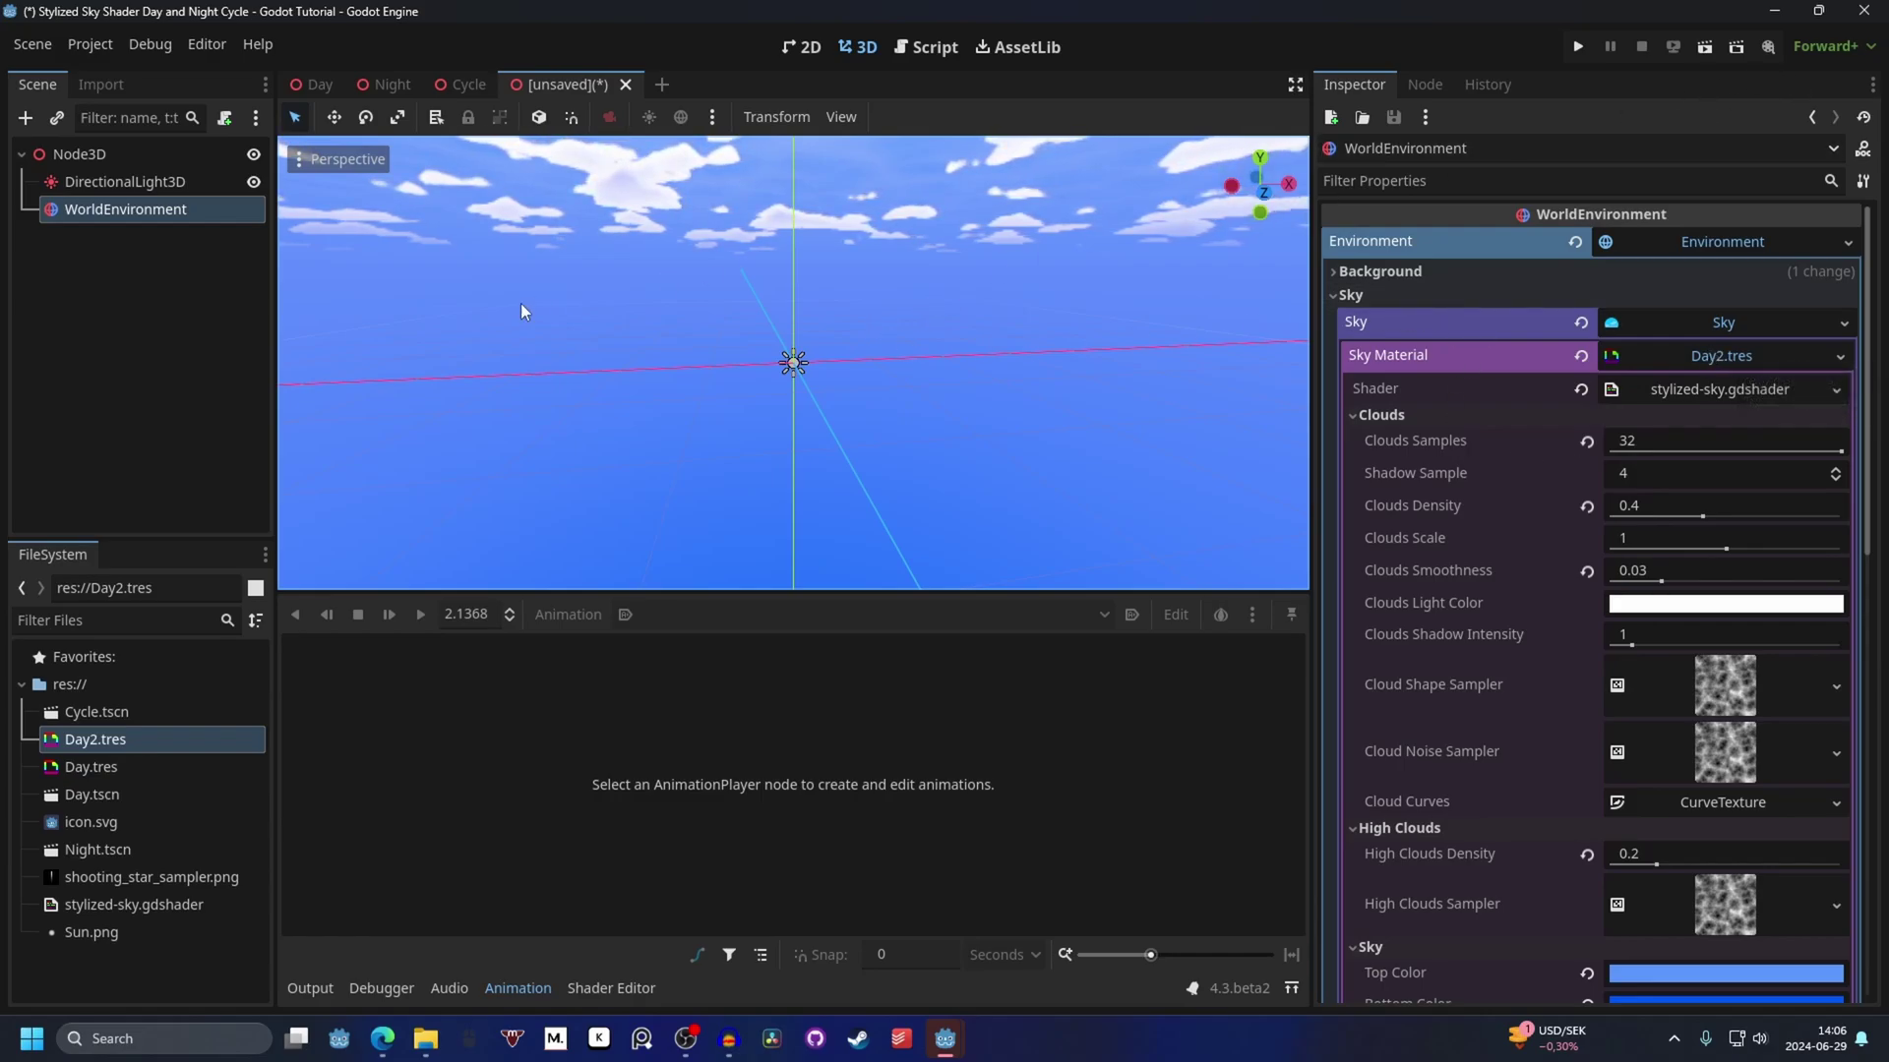
# Switch the project's renderer to Mobile, saving and restarting the editor.
pyautogui.click(1827, 47)
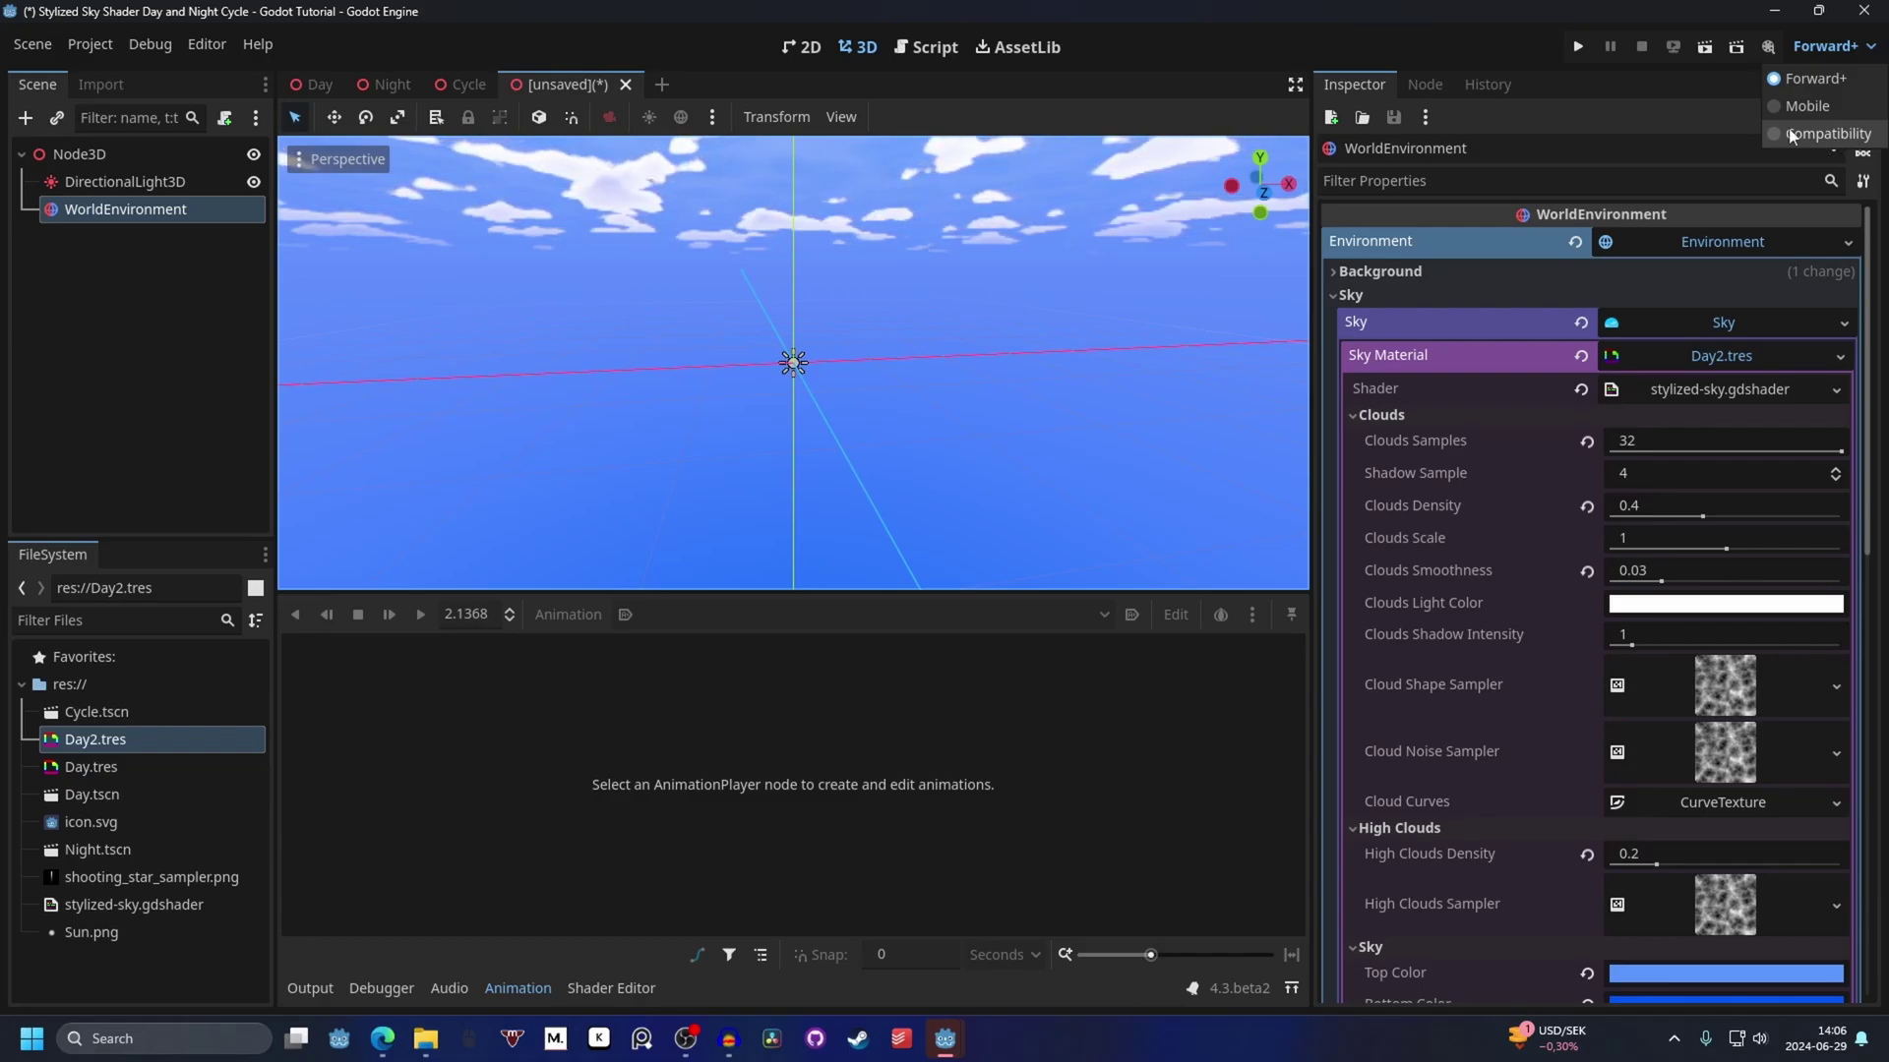
pyautogui.click(1832, 108)
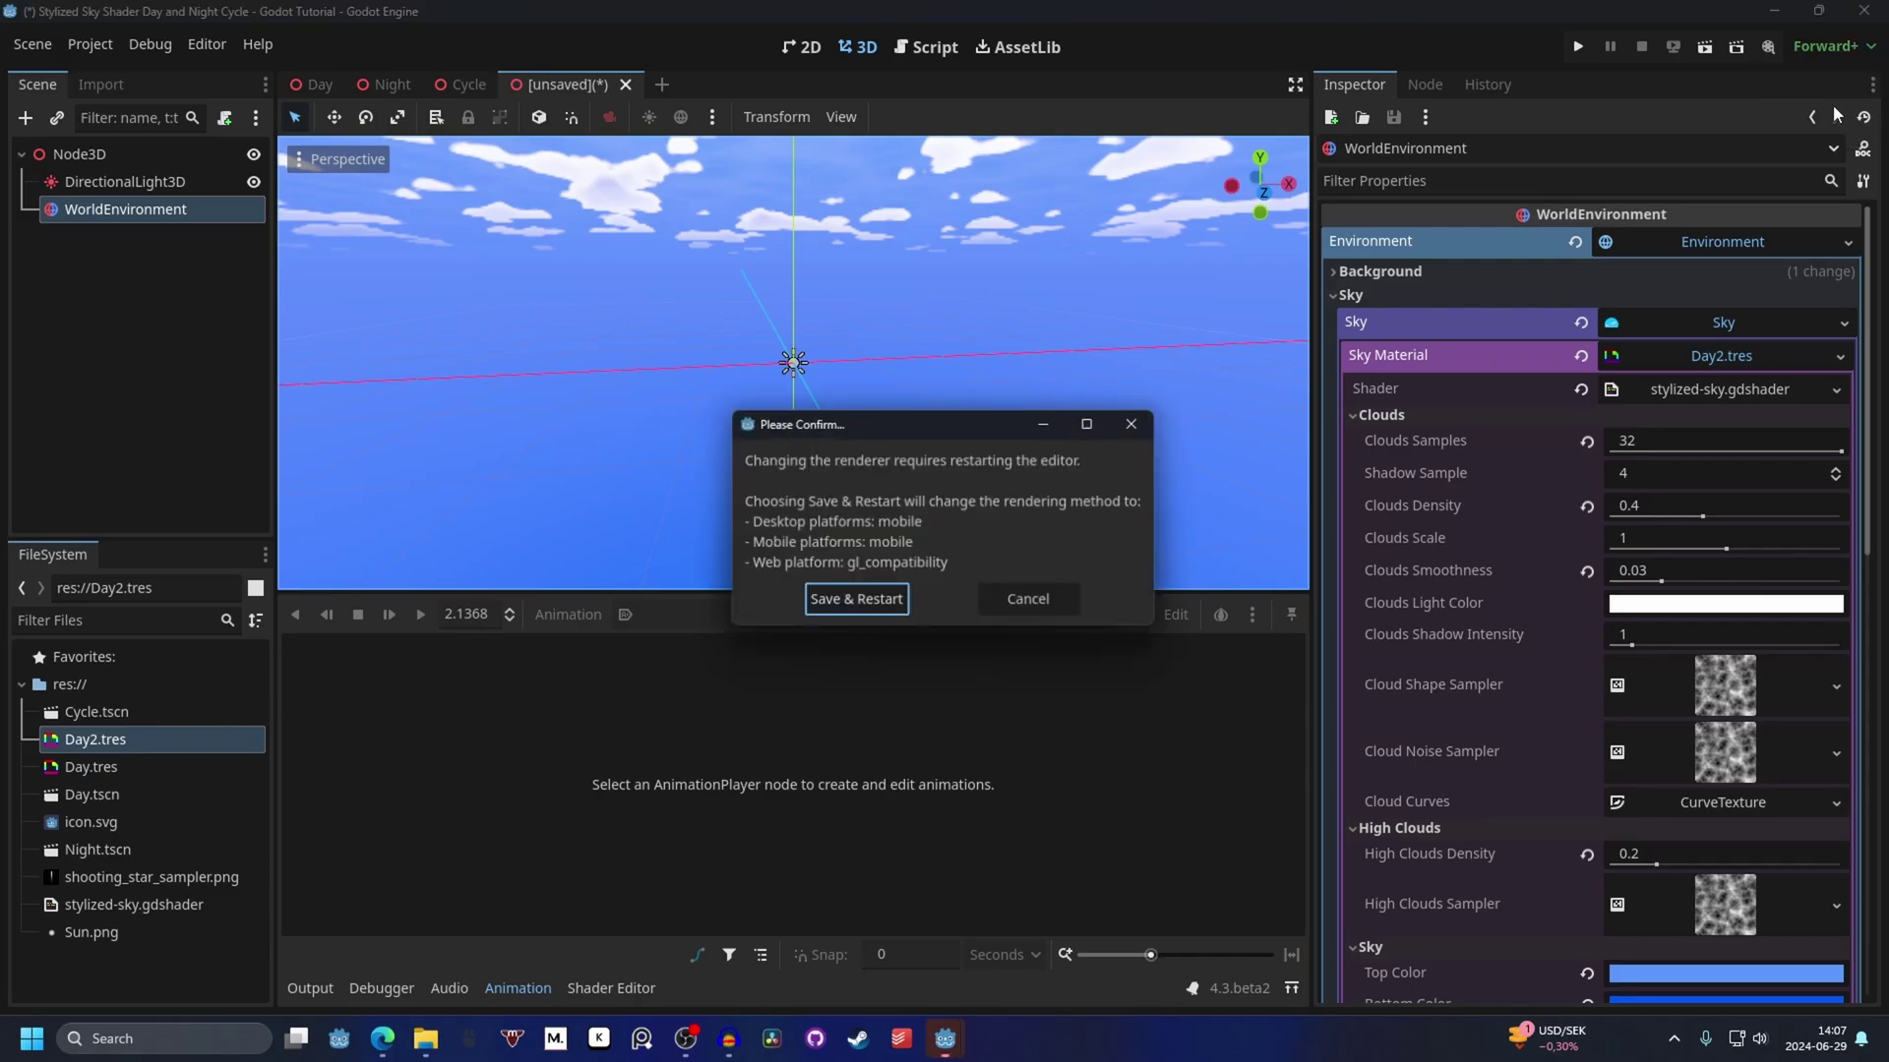
pyautogui.click(846, 606)
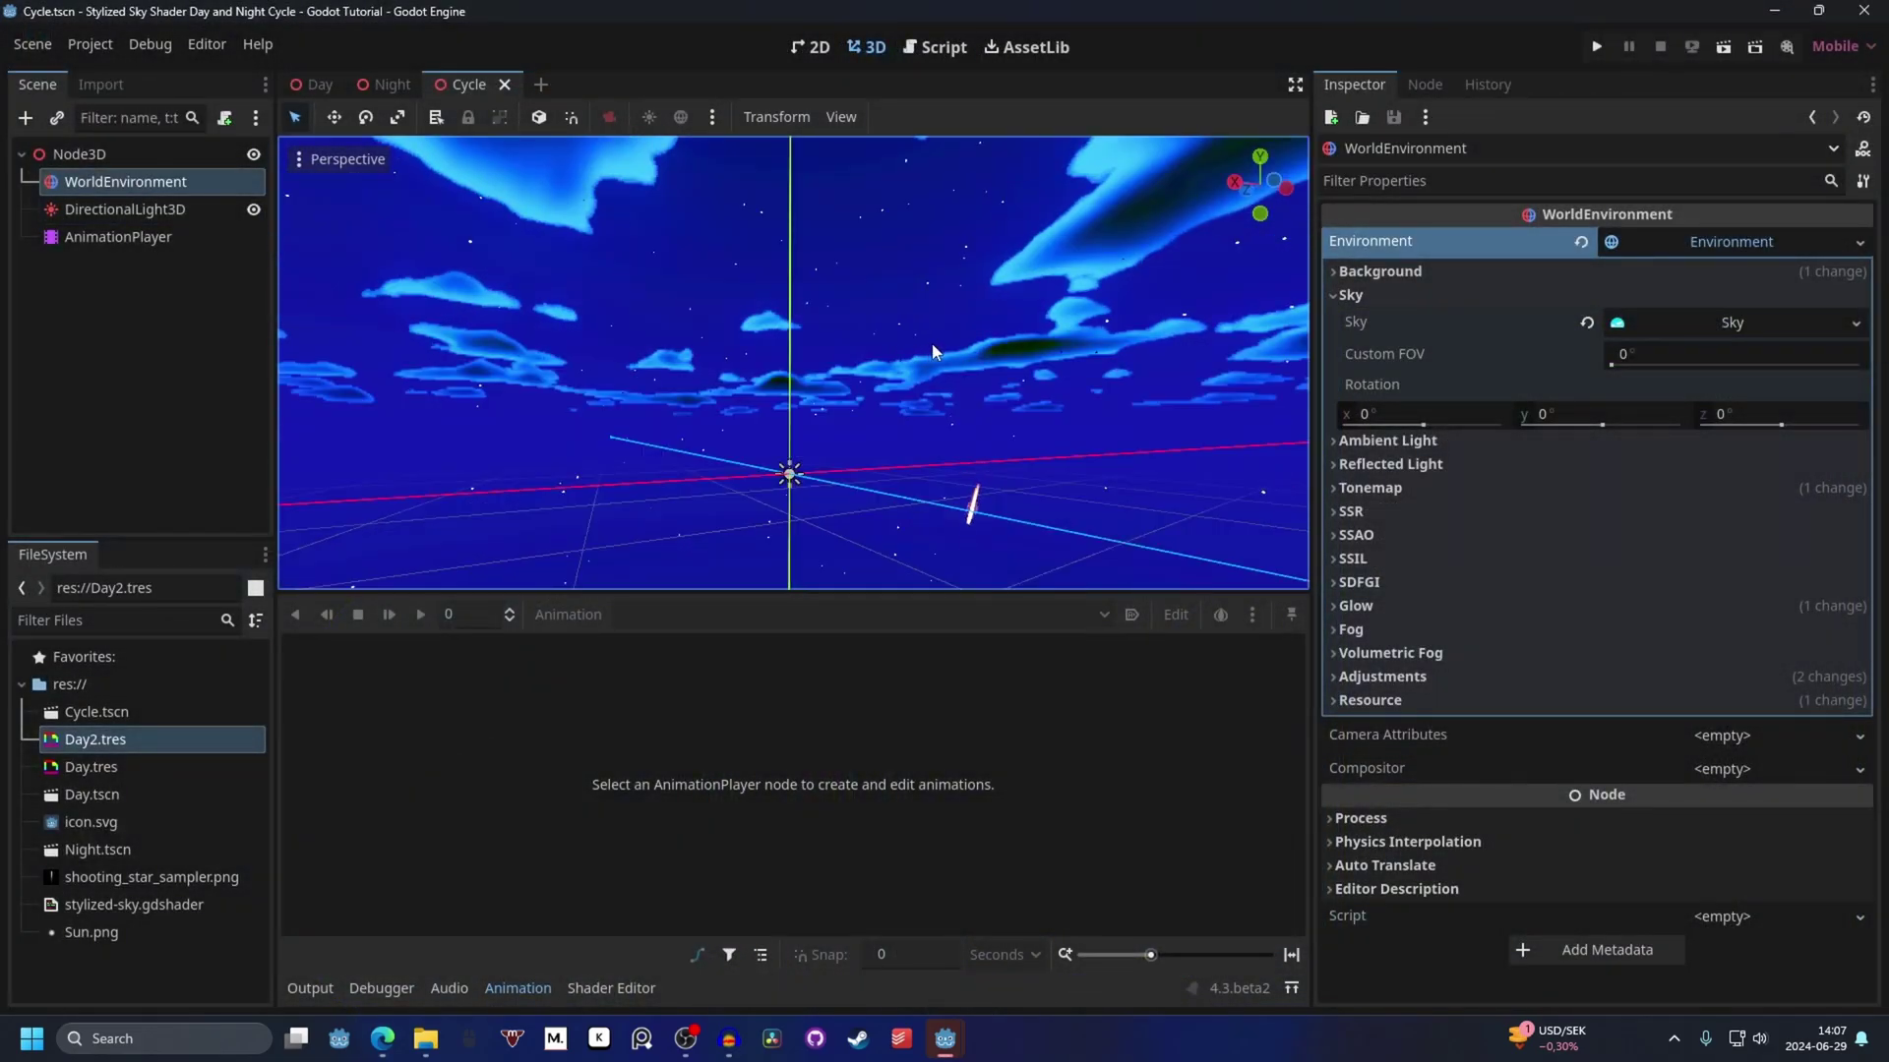
# Play the Cycle animation and examine how the sky renders in the Cycle scene with the Mobile renderer.
pyautogui.moveTo(933, 352); pyautogui.dragTo(1208, 251, button='middle')
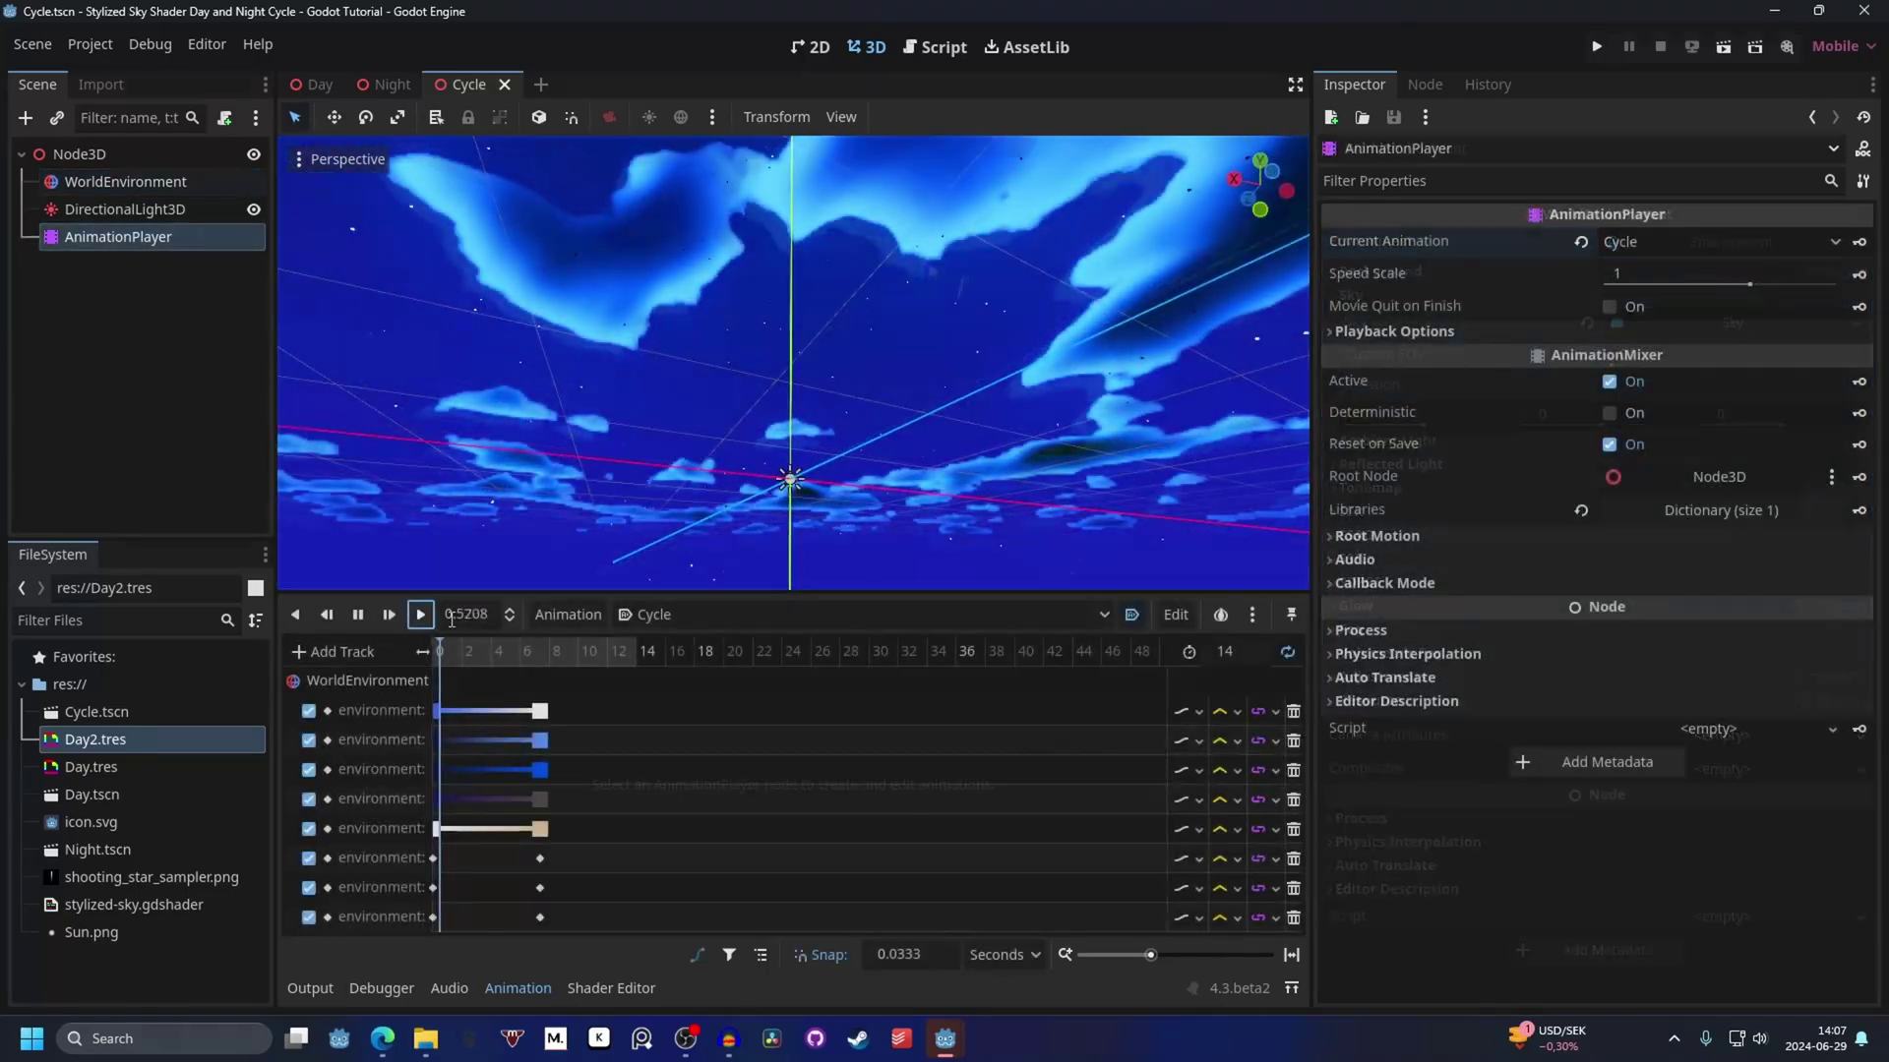
pyautogui.moveTo(1036, 329); pyautogui.dragTo(1164, 315, button='middle')
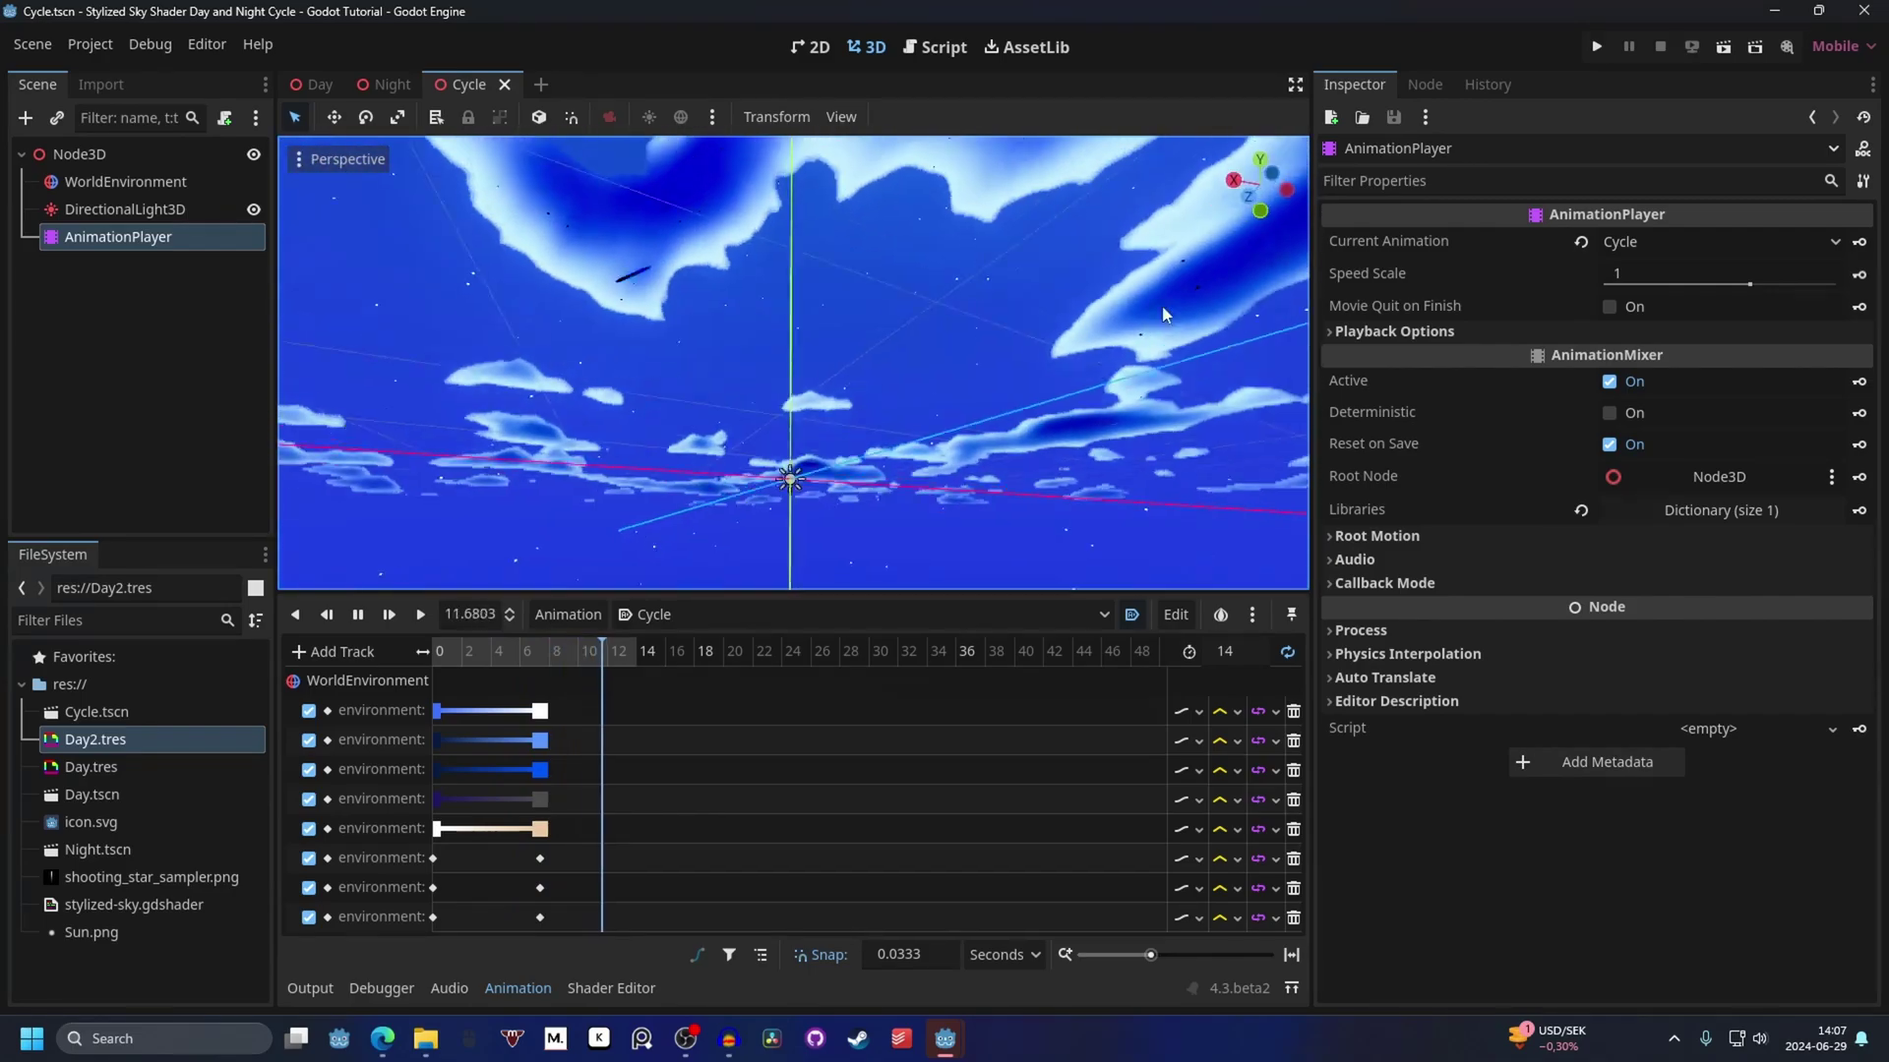